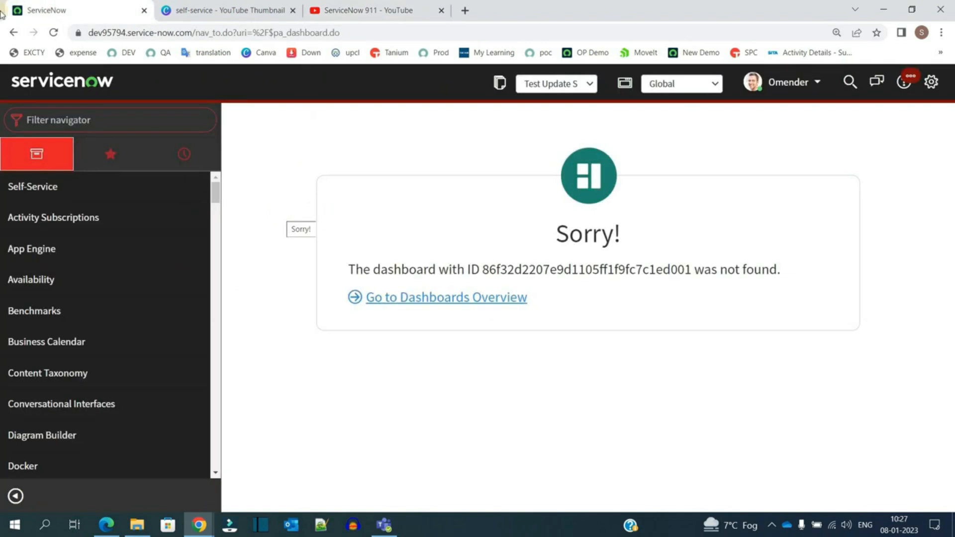
# Step: Expand the Self-Service application and open Service Catalog
pyautogui.click(108, 180)
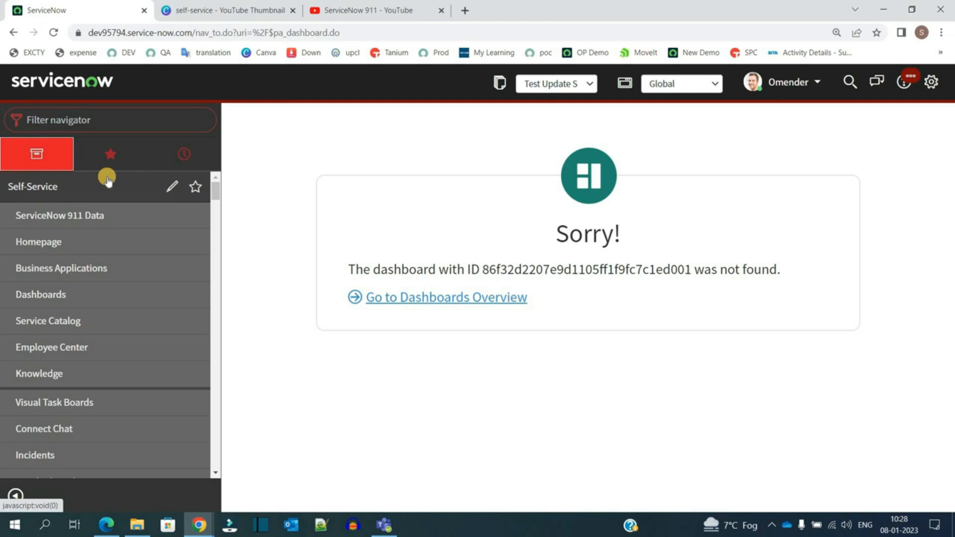
pyautogui.click(60, 190)
pyautogui.click(59, 190)
pyautogui.scroll(-1, 83, 314)
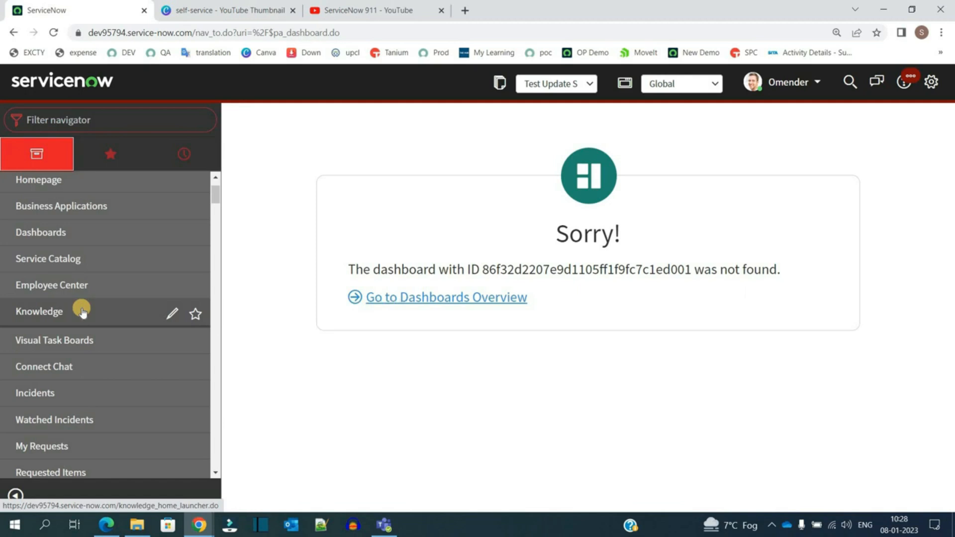
pyautogui.click(65, 261)
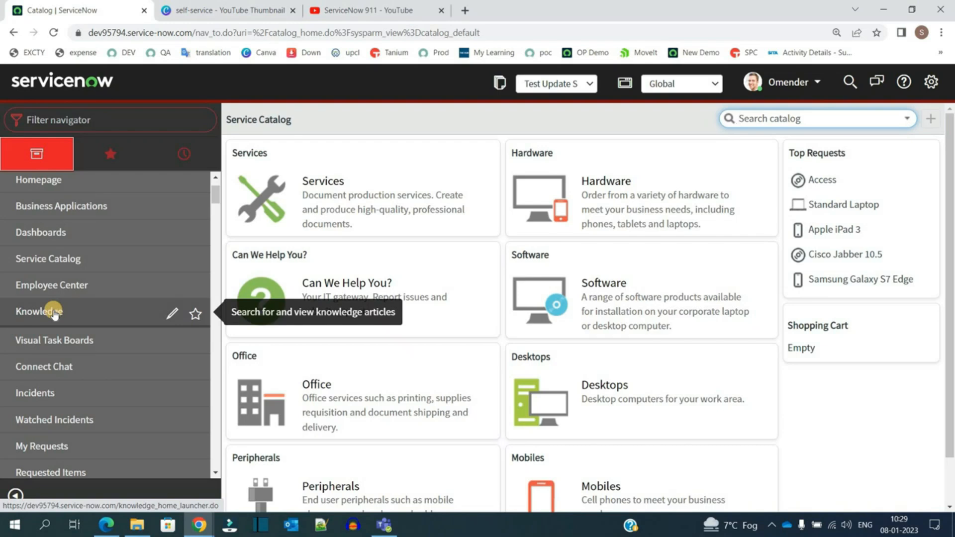
pyautogui.scroll(-3, 95, 323)
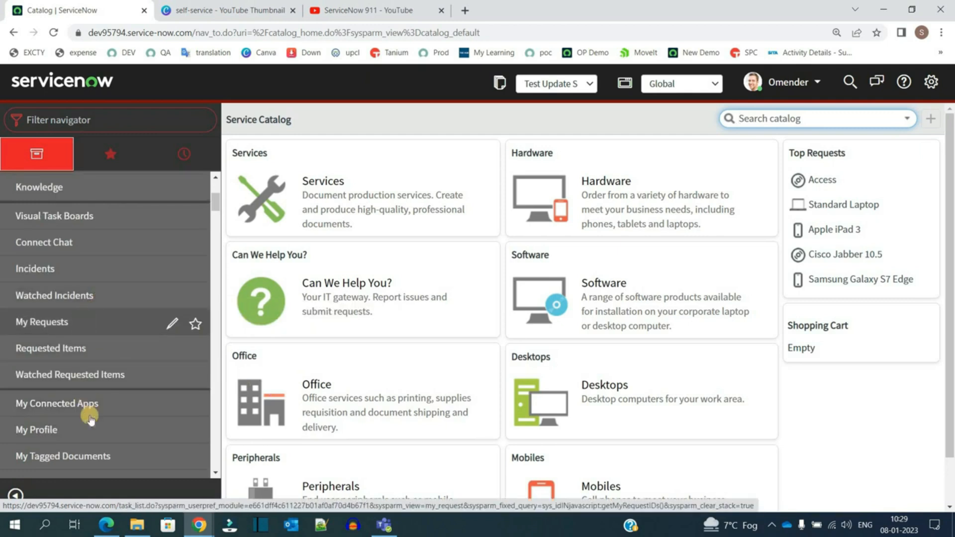
pyautogui.scroll(-2, 86, 401)
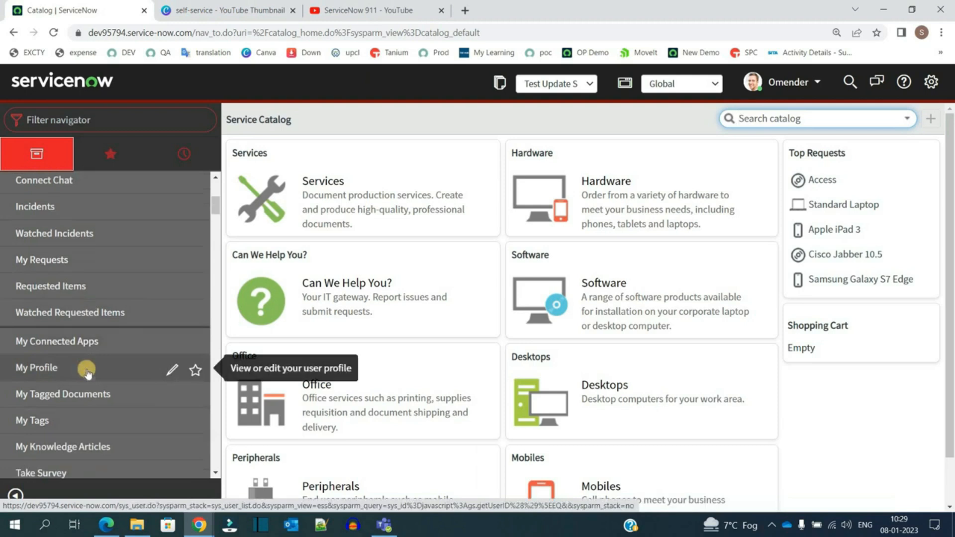
pyautogui.scroll(3, 87, 441)
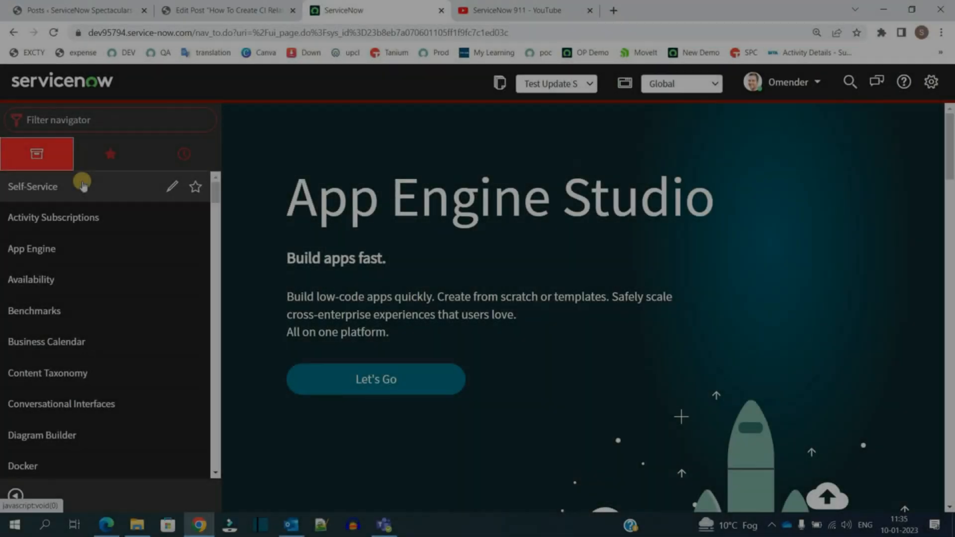
# Step: Reopen Service Catalog from Self-Service and browse its category tiles
pyautogui.click(82, 185)
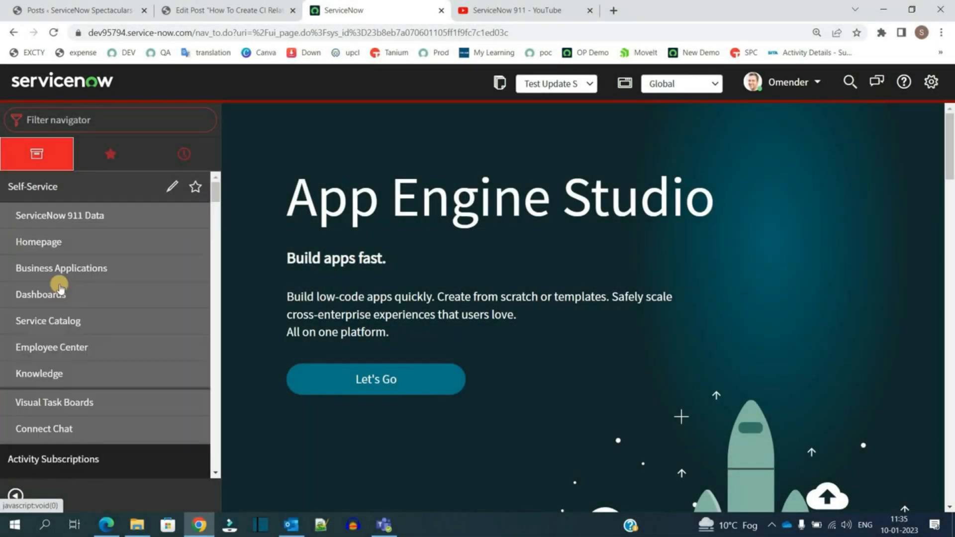
pyautogui.click(59, 319)
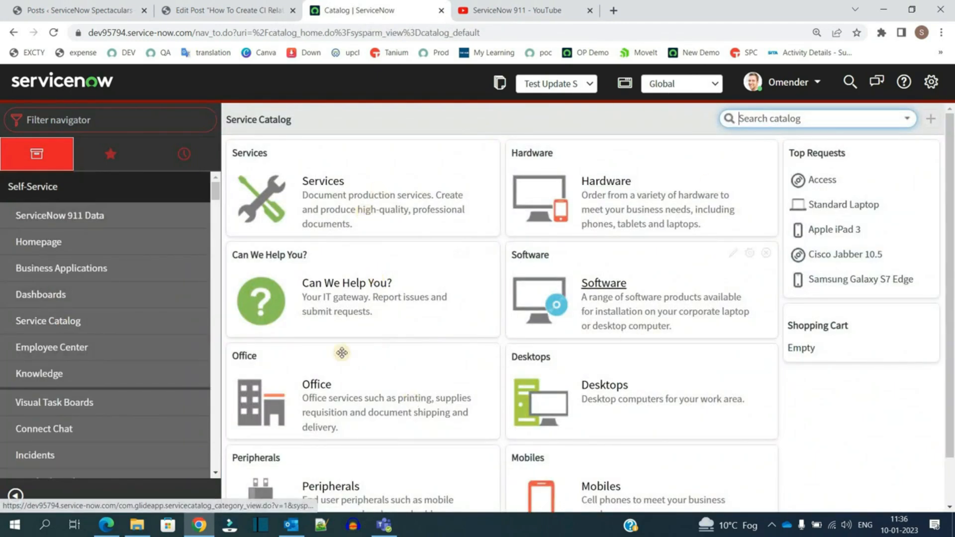
pyautogui.scroll(-1, 381, 396)
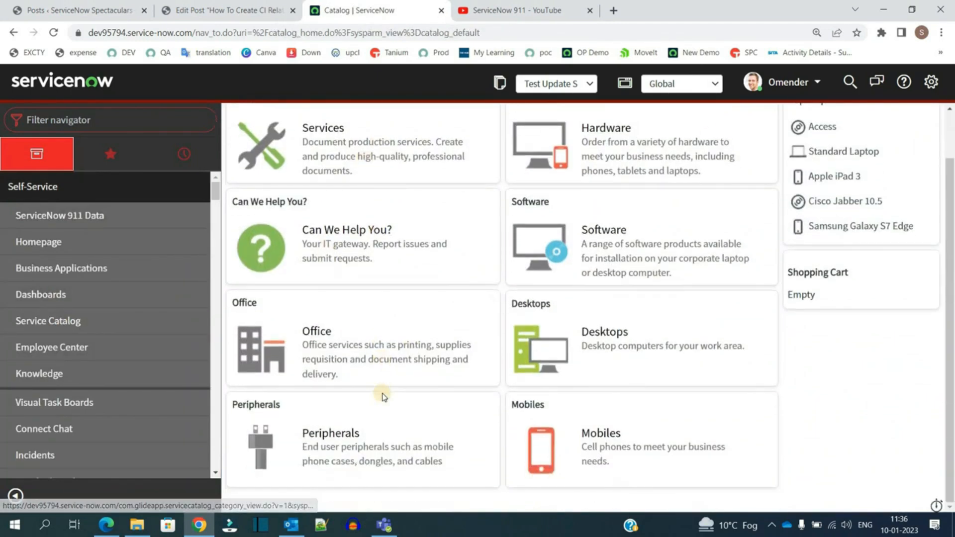
pyautogui.scroll(1, 382, 397)
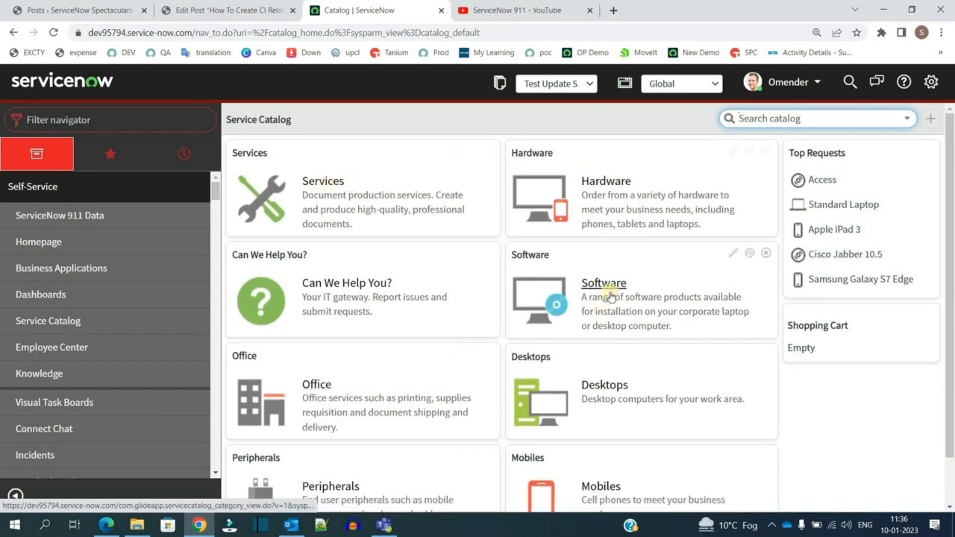
pyautogui.scroll(-1, 610, 292)
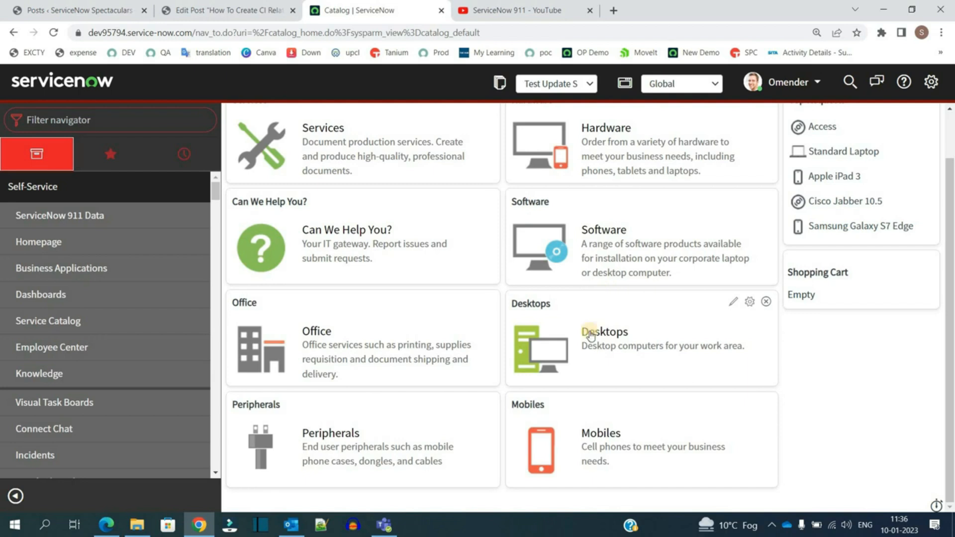
# Step: Examine the Shopping Cart panel beside the catalog categories
pyautogui.tripleClick(821, 273)
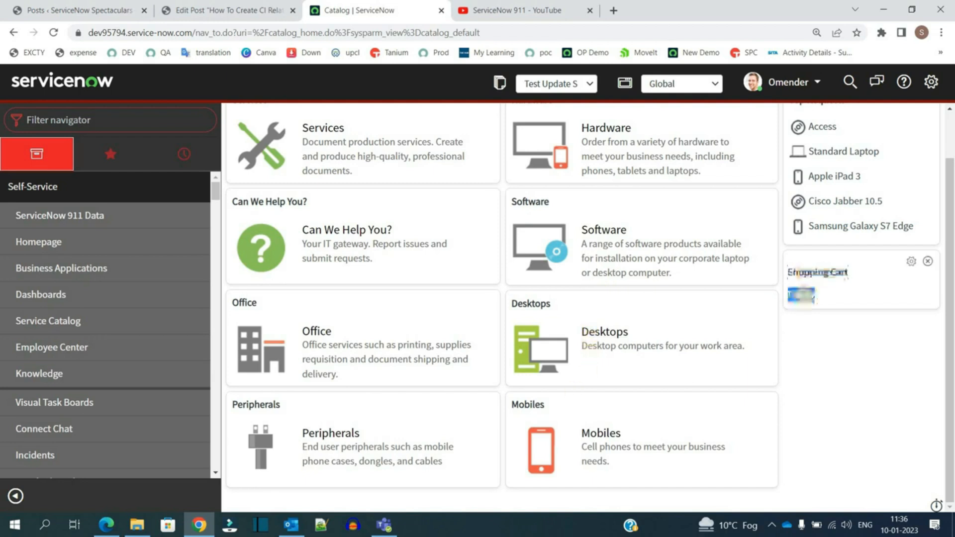
pyautogui.doubleClick(801, 295)
pyautogui.click(851, 370)
pyautogui.scroll(1, 851, 370)
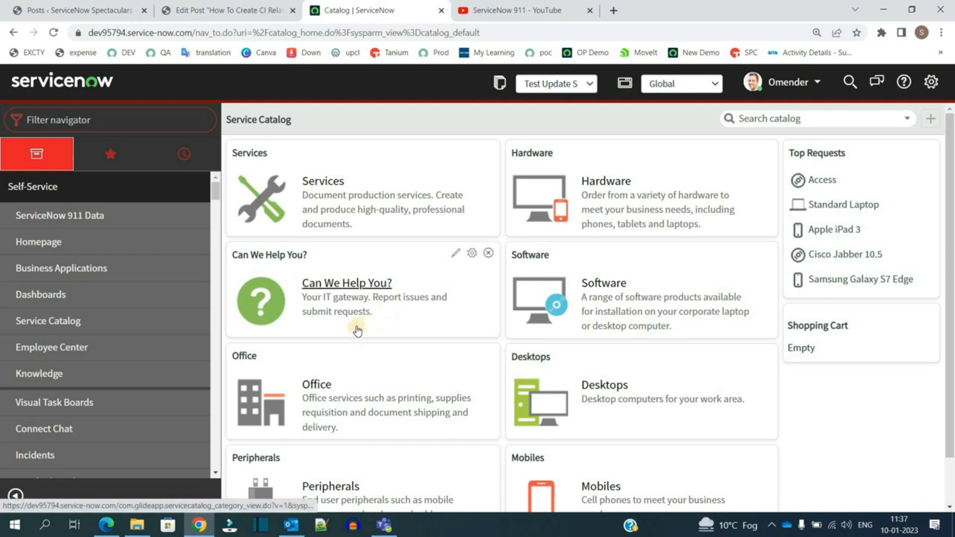
# Step: Open the Can We Help You? category, scroll through its items, and go back to the catalog
pyautogui.click(346, 284)
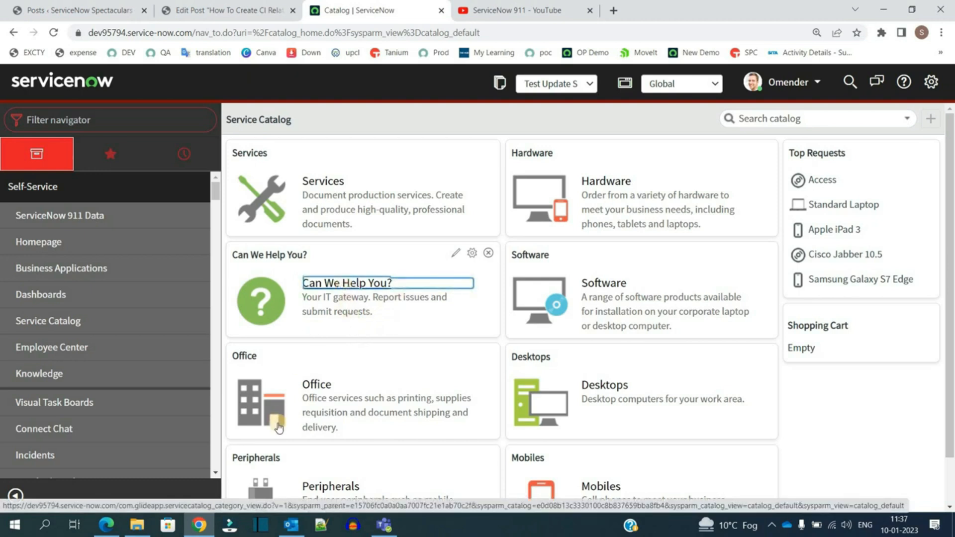
pyautogui.scroll(-4, 398, 273)
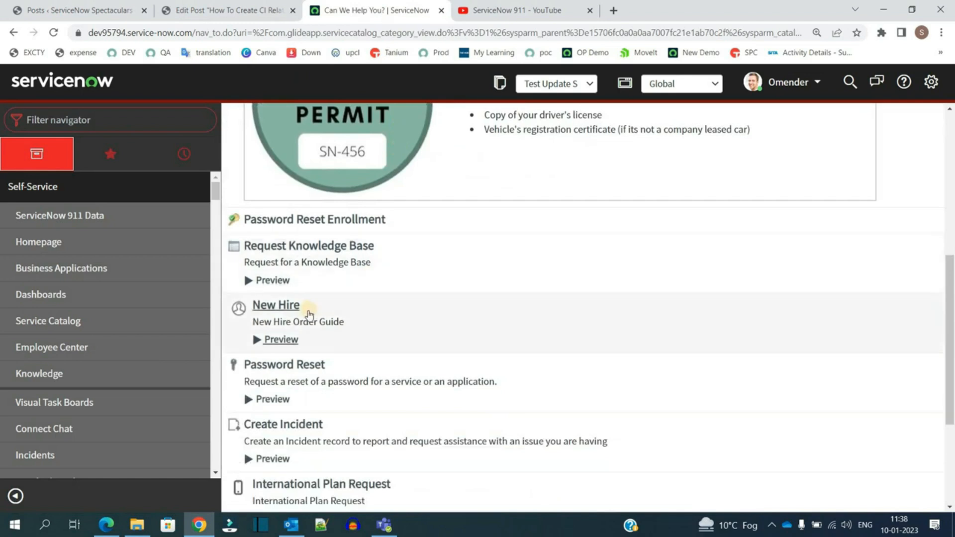
pyautogui.scroll(-3, 309, 276)
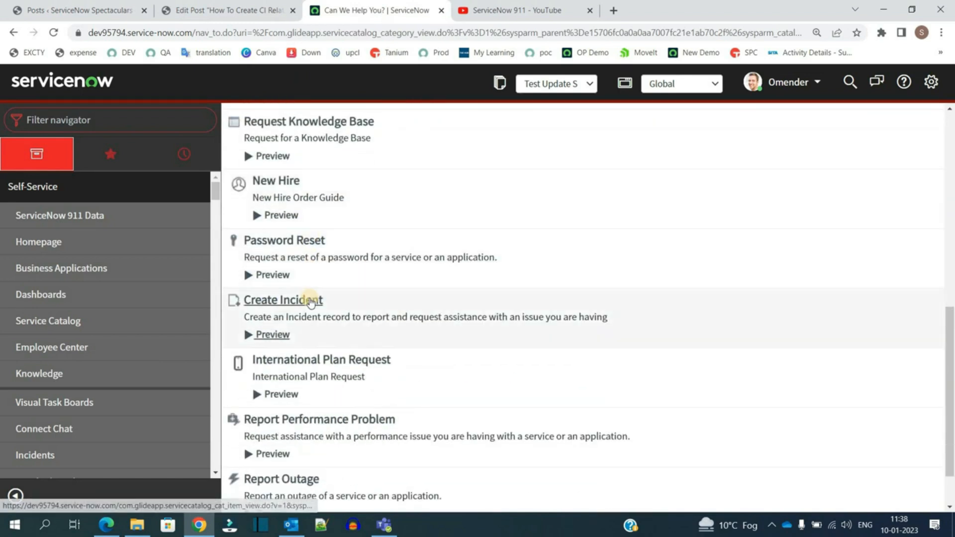
pyautogui.scroll(-2, 313, 349)
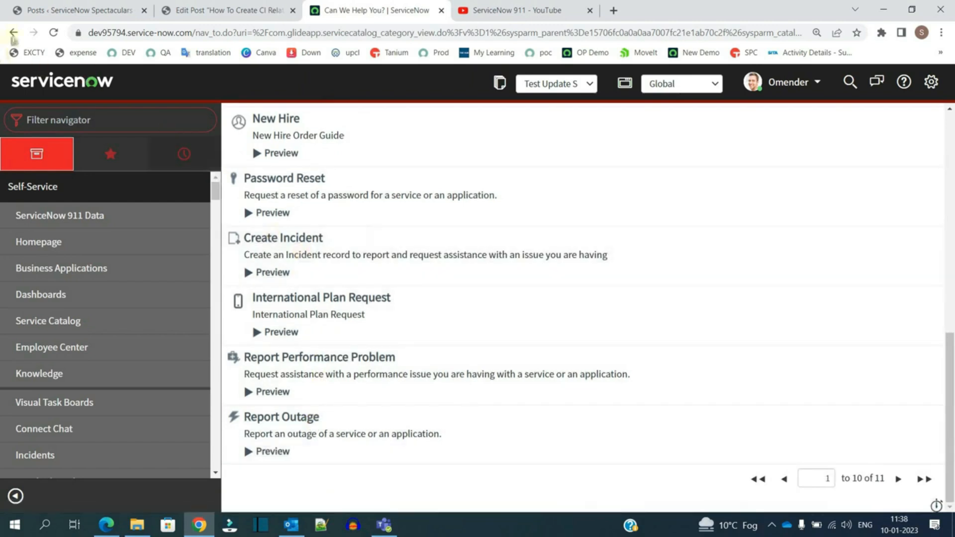
pyautogui.click(13, 36)
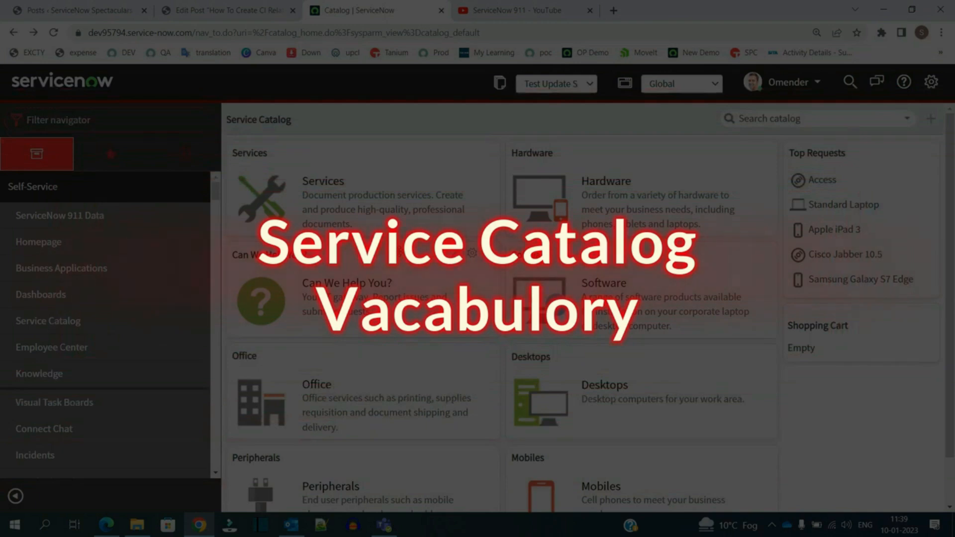
# Step: Switch to the Service Catalog PDF and read the Service Catalog terms section
pyautogui.hotkey('alt', 'Tab')
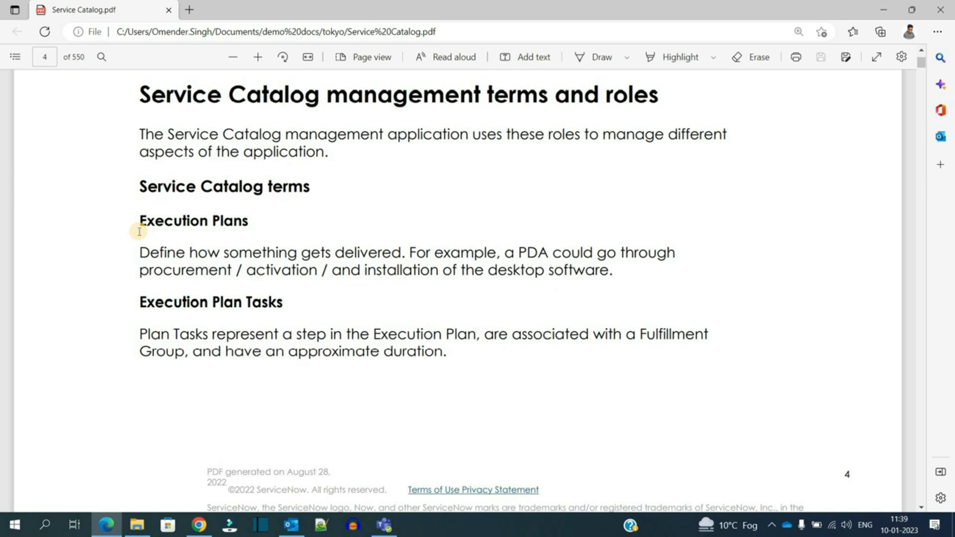
pyautogui.moveTo(138, 303); pyautogui.dragTo(276, 311)
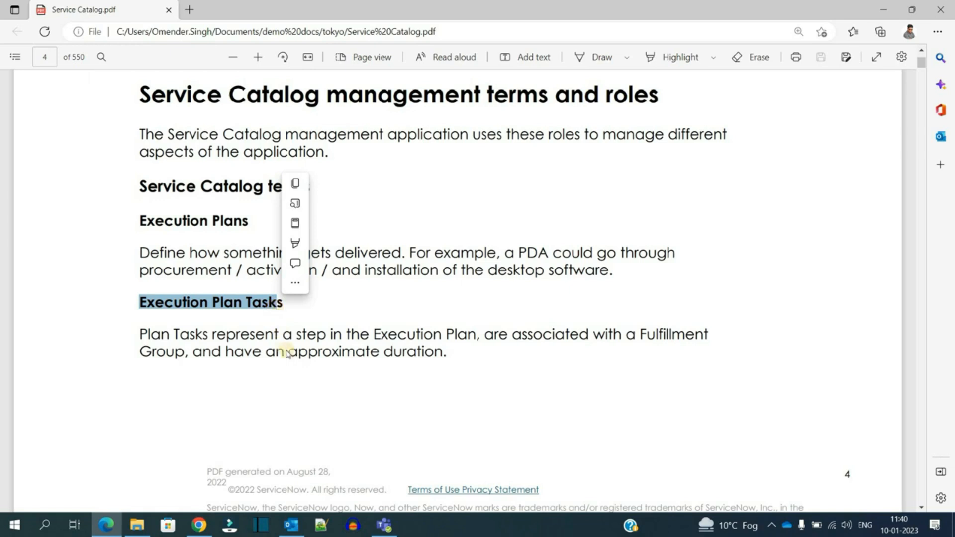
pyautogui.scroll(-6, 148, 336)
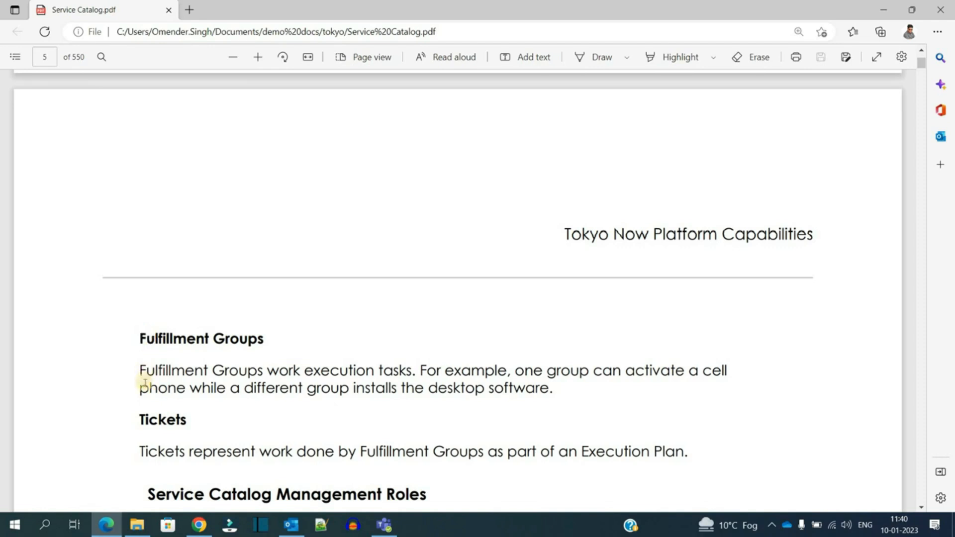
pyautogui.scroll(-3, 144, 384)
pyautogui.doubleClick(154, 277)
pyautogui.click(214, 274)
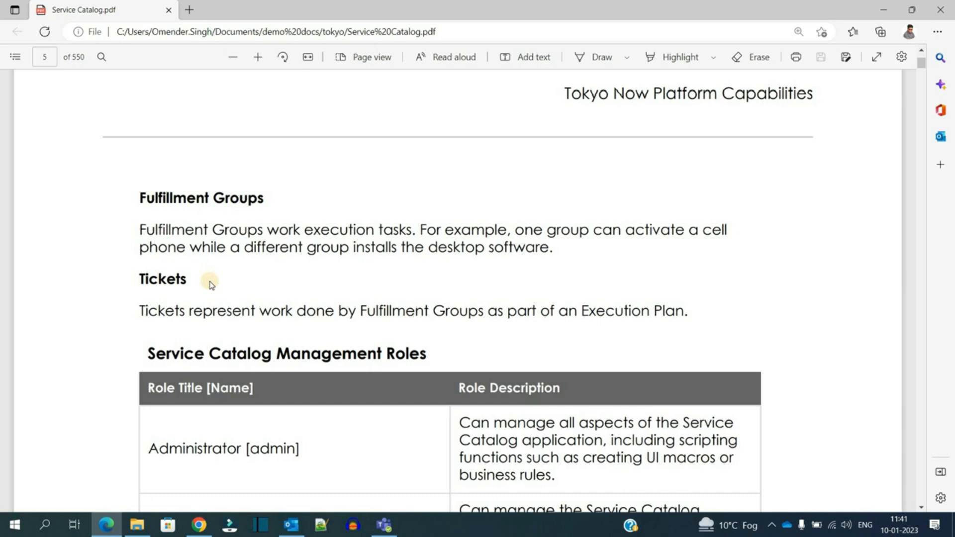
pyautogui.scroll(13, 209, 284)
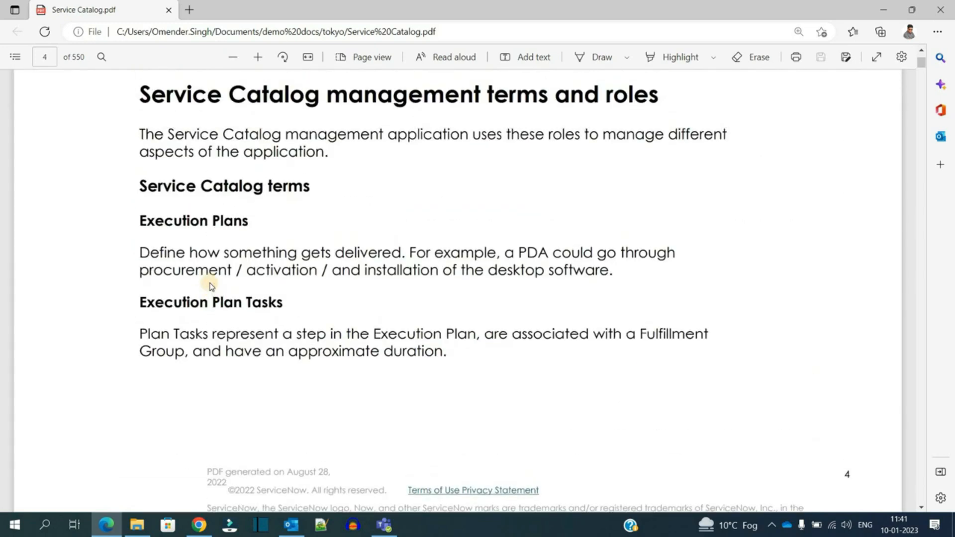
# Step: Switch back to the browser and open the Software category of the catalog
pyautogui.hotkey('alt', 'Tab')
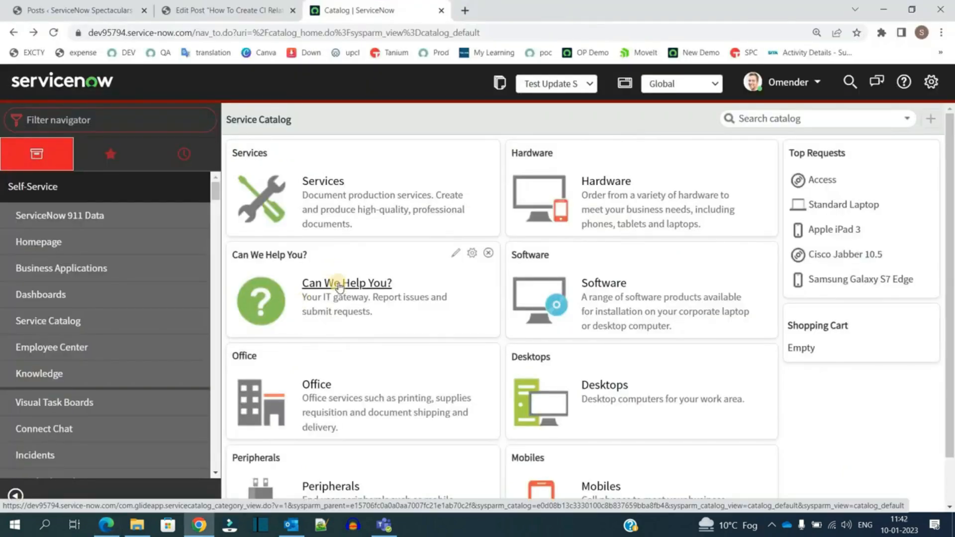
pyautogui.click(531, 257)
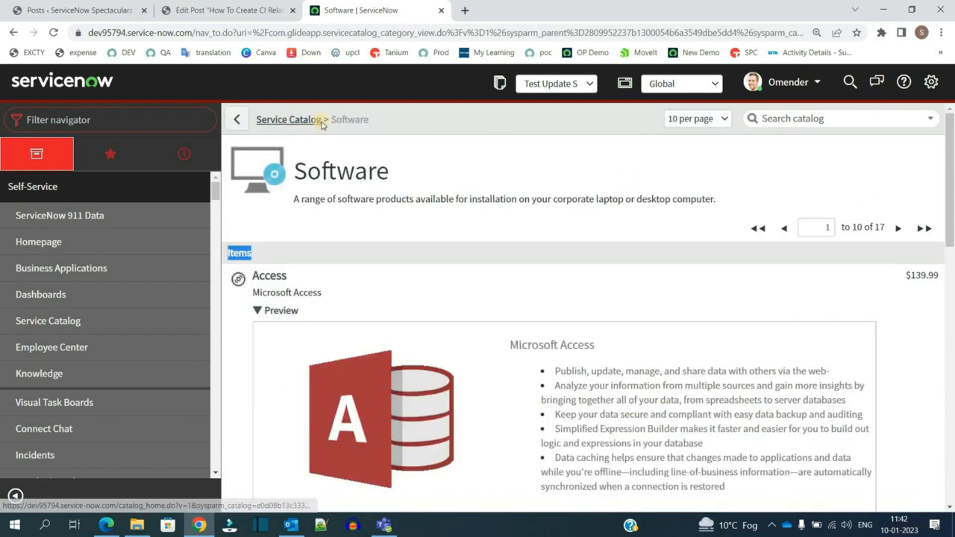
pyautogui.click(313, 251)
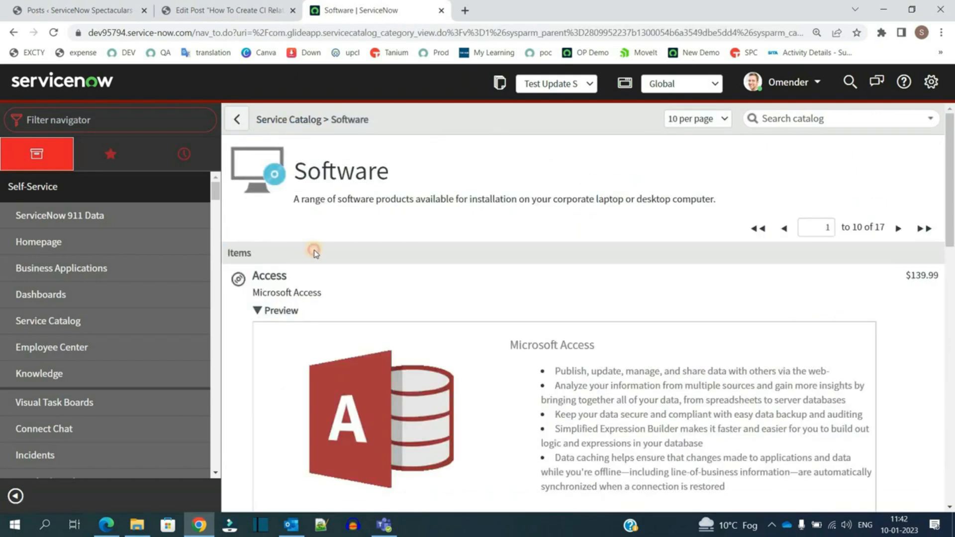
pyautogui.doubleClick(314, 254)
pyautogui.click(324, 311)
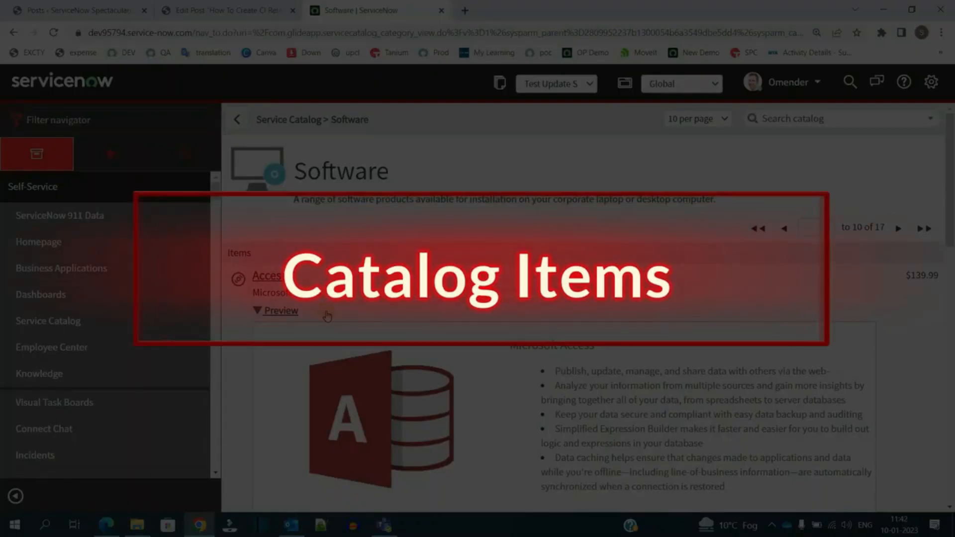
# Step: Scroll through the catalog items listed in the Software category
pyautogui.scroll(-1, 328, 316)
pyautogui.scroll(-8, 328, 316)
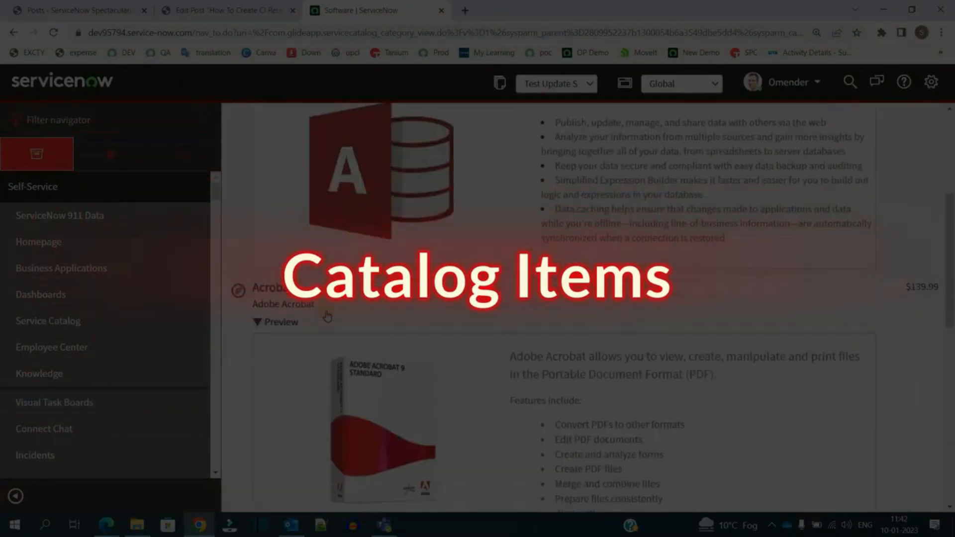
pyautogui.scroll(-5, 327, 316)
pyautogui.scroll(-3, 327, 316)
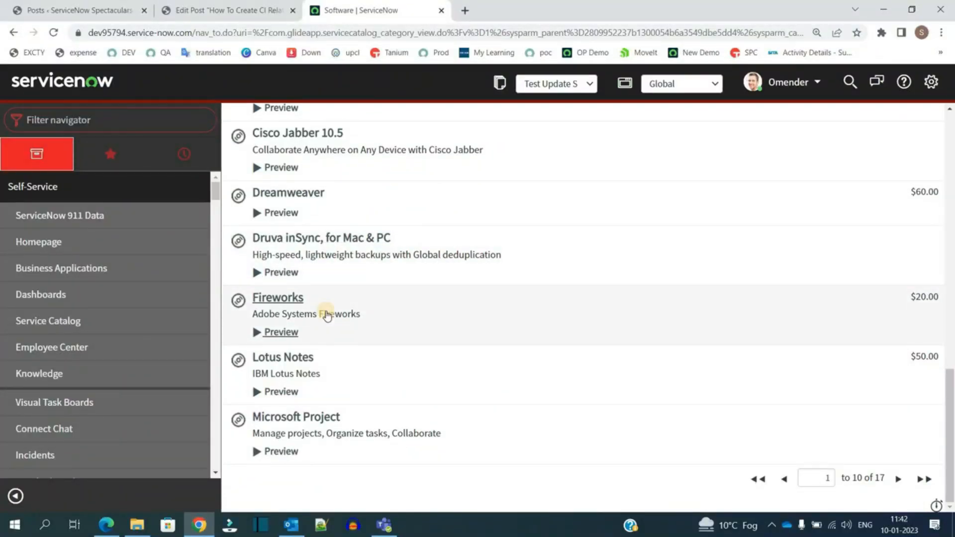
pyautogui.scroll(15, 327, 314)
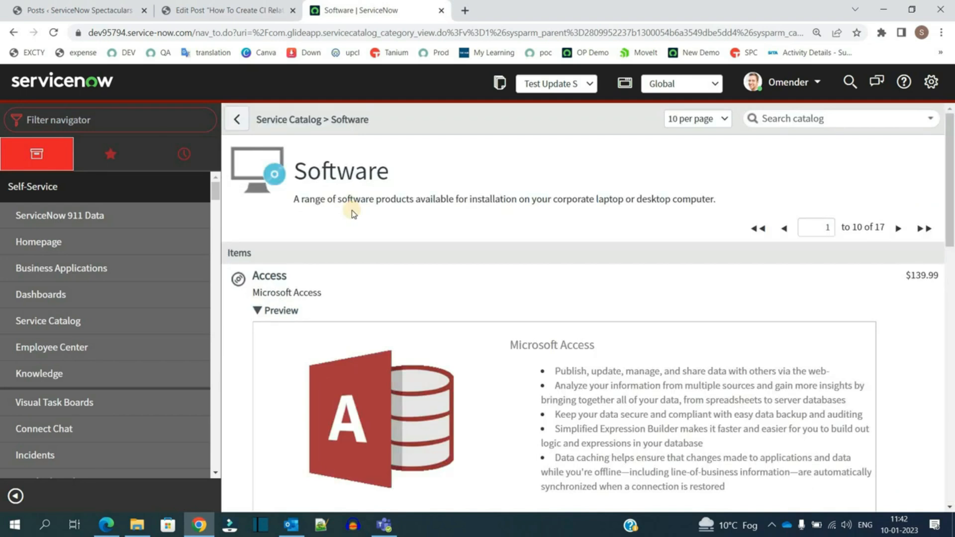
pyautogui.scroll(-2, 309, 234)
pyautogui.scroll(1, 264, 219)
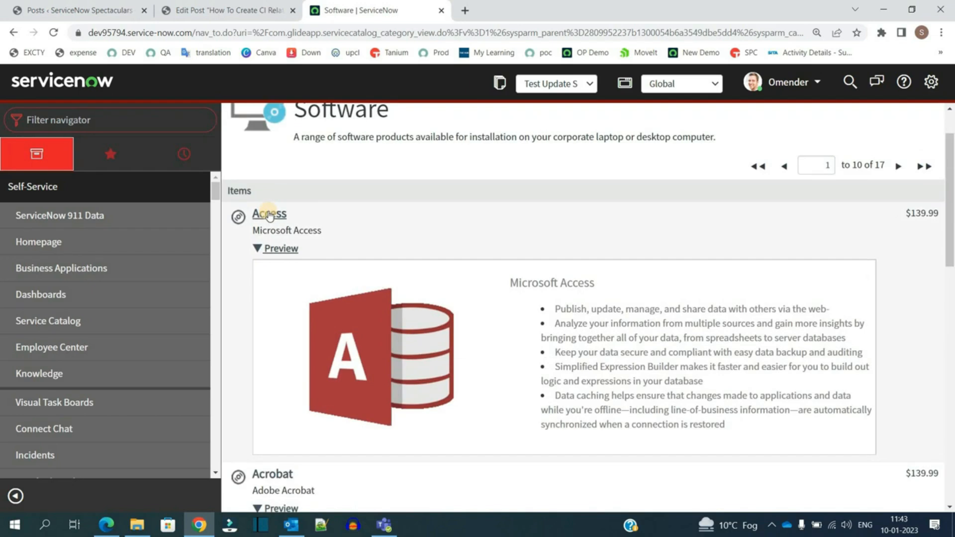
# Step: Open the Access catalog item and tick the Do you Like ServiceNow 911? checkbox
pyautogui.click(280, 206)
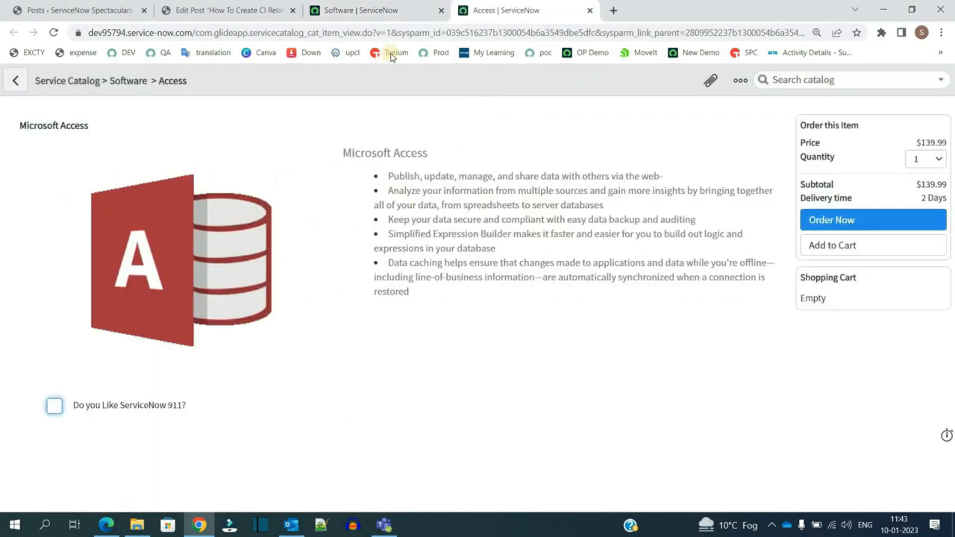
pyautogui.click(145, 89)
pyautogui.moveTo(352, 150); pyautogui.dragTo(447, 290)
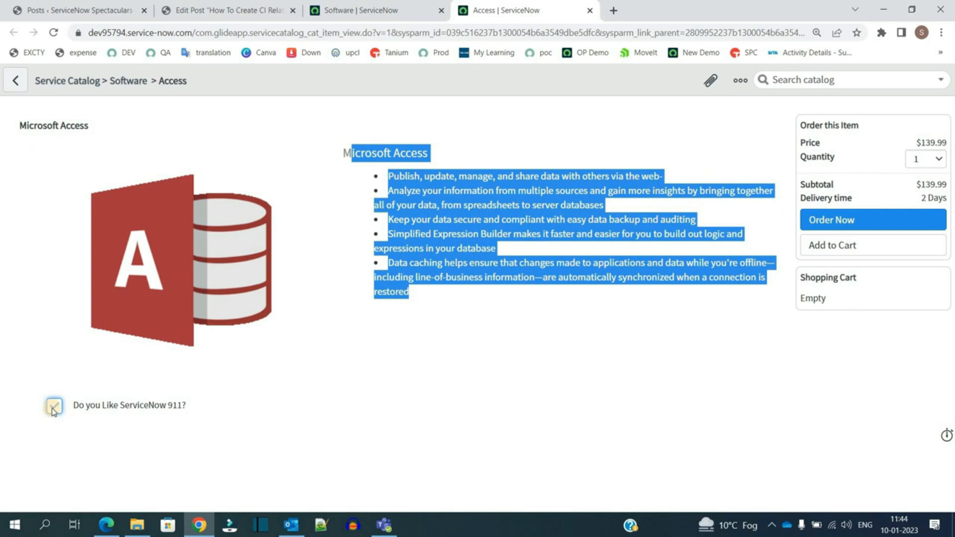
pyautogui.click(338, 331)
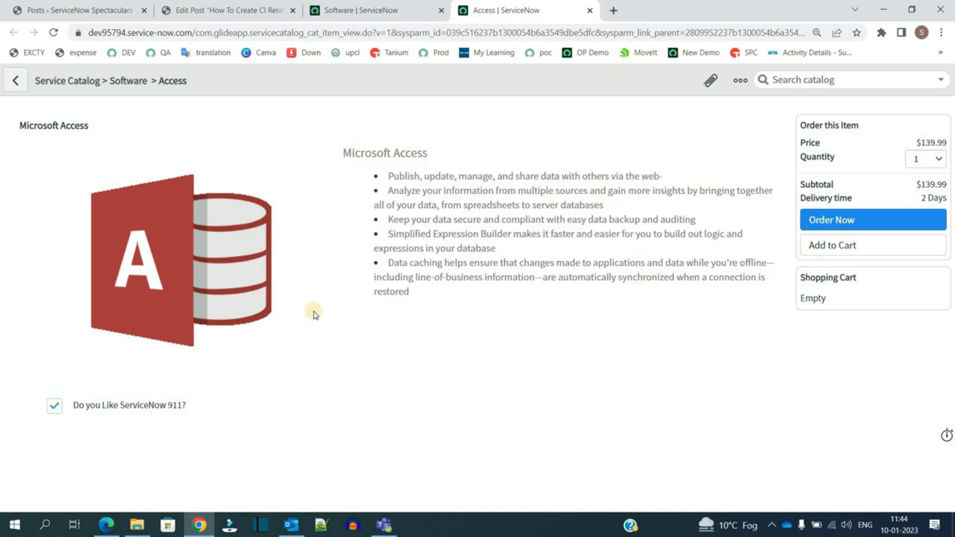
# Step: Order the Microsoft Access item immediately with a quantity of 1
pyautogui.click(398, 335)
pyautogui.click(938, 159)
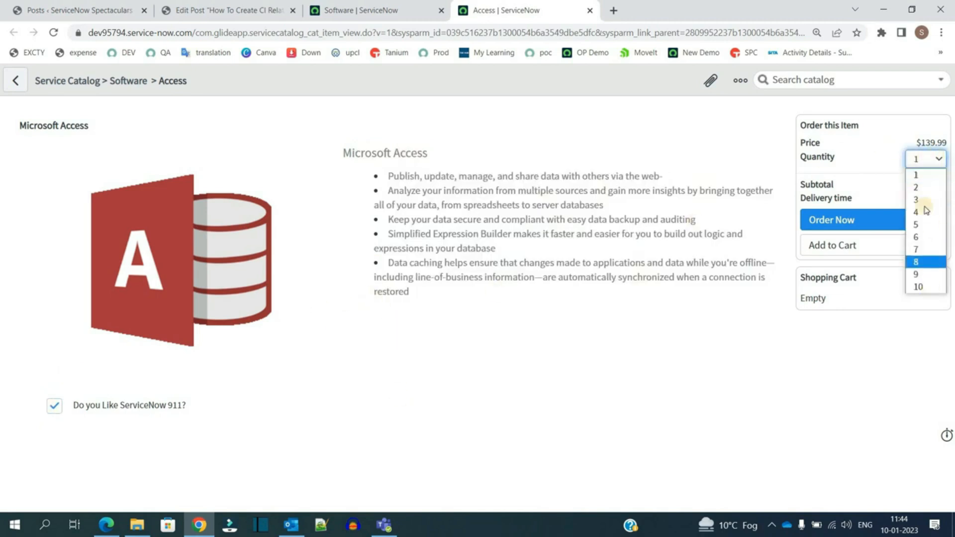
pyautogui.click(692, 216)
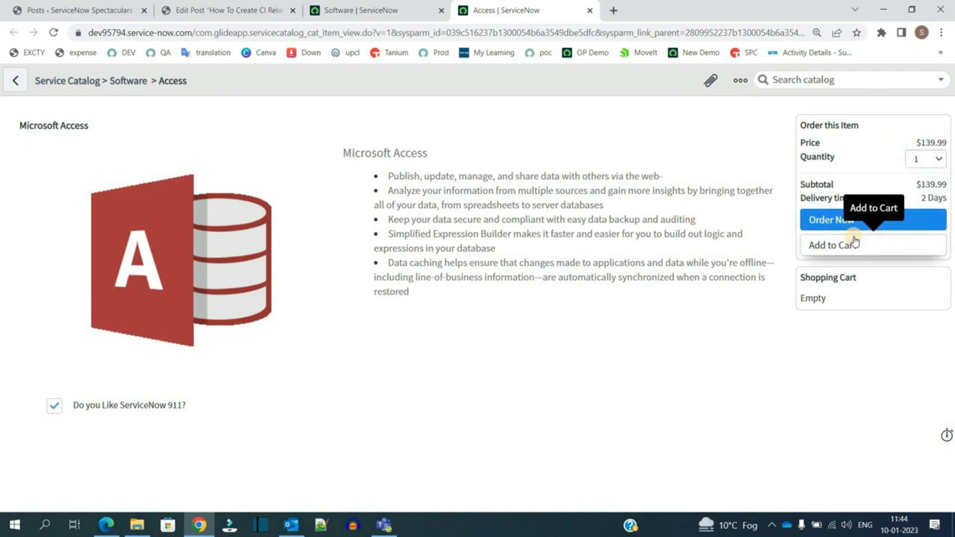
pyautogui.click(831, 218)
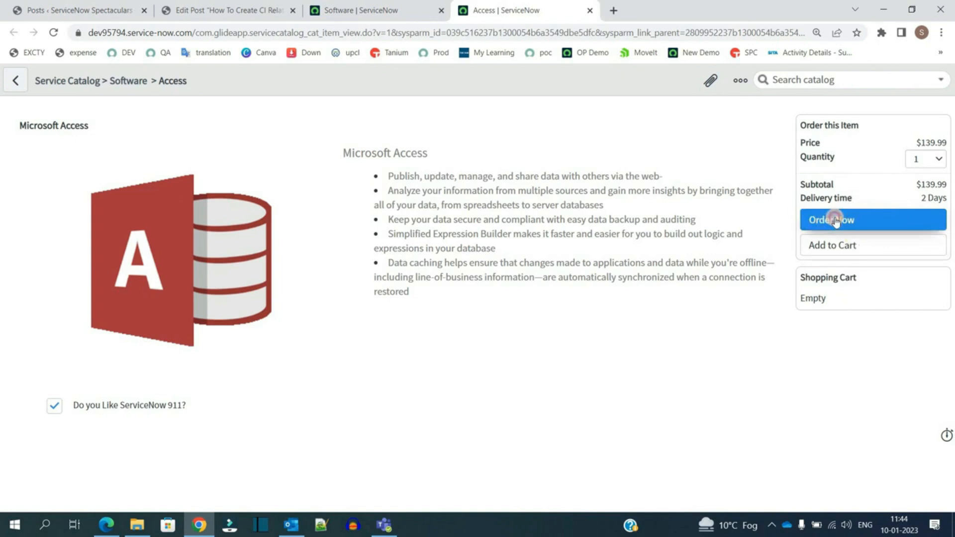
pyautogui.click(589, 102)
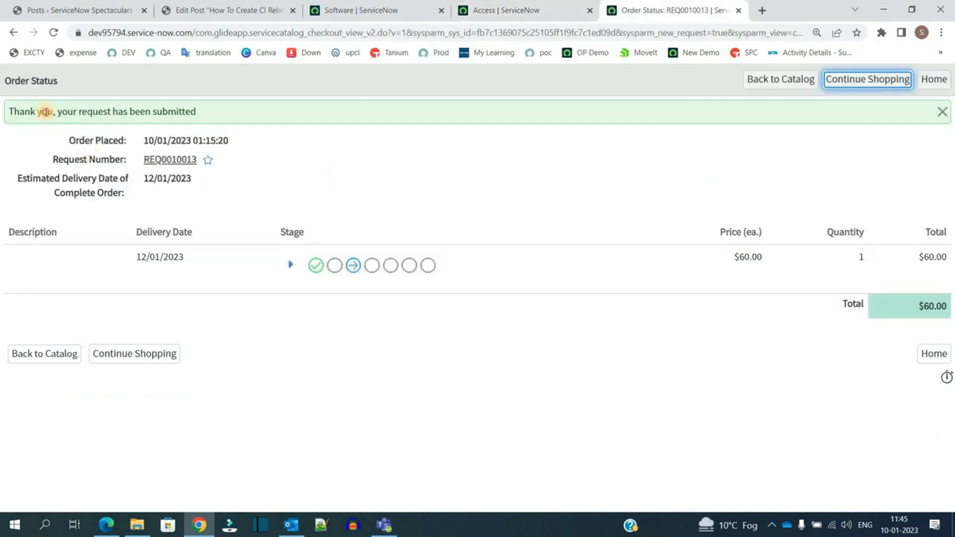
# Step: Expand the stage details of the submitted order on the order status page
pyautogui.click(45, 111)
pyautogui.tripleClick(45, 111)
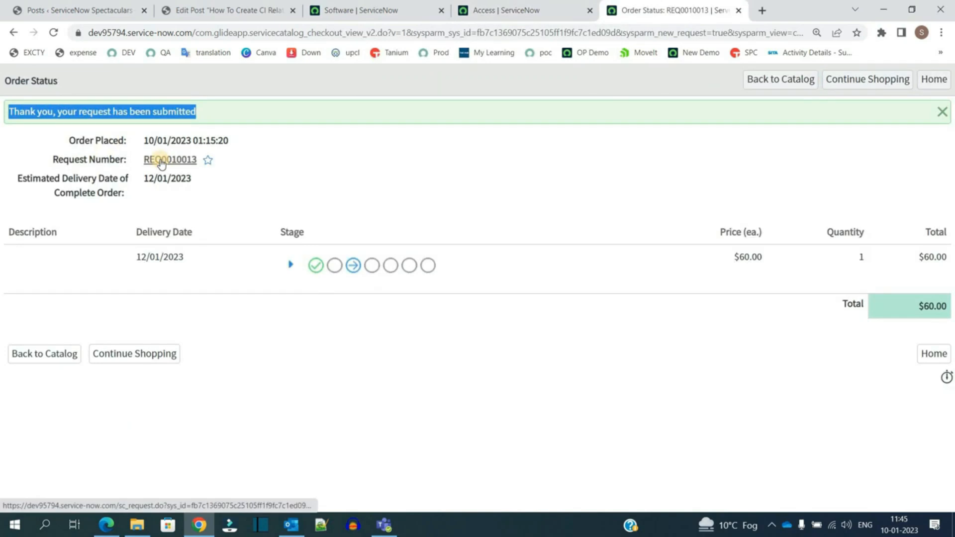
pyautogui.click(291, 264)
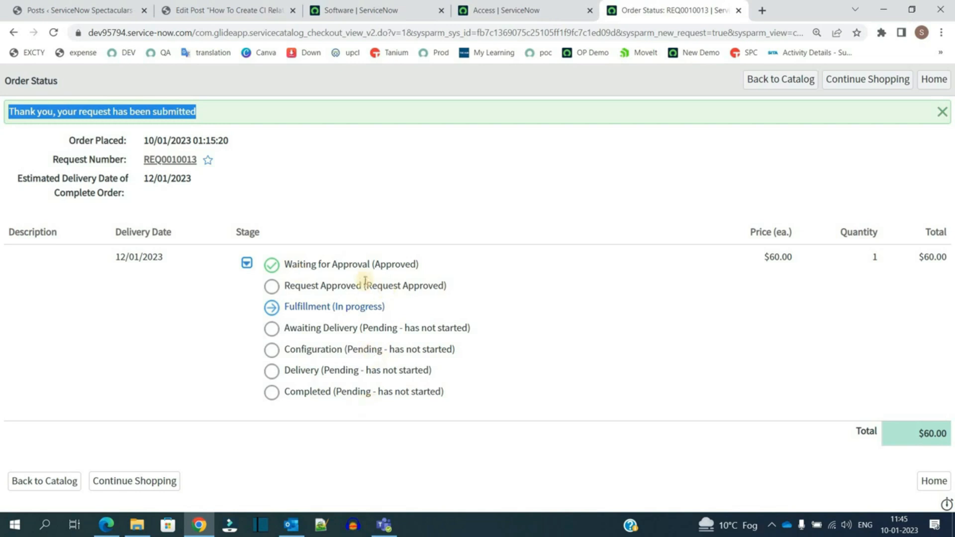
# Step: Open the submitted request record and examine its fields and requested items list
pyautogui.click(170, 159)
pyautogui.doubleClick(262, 121)
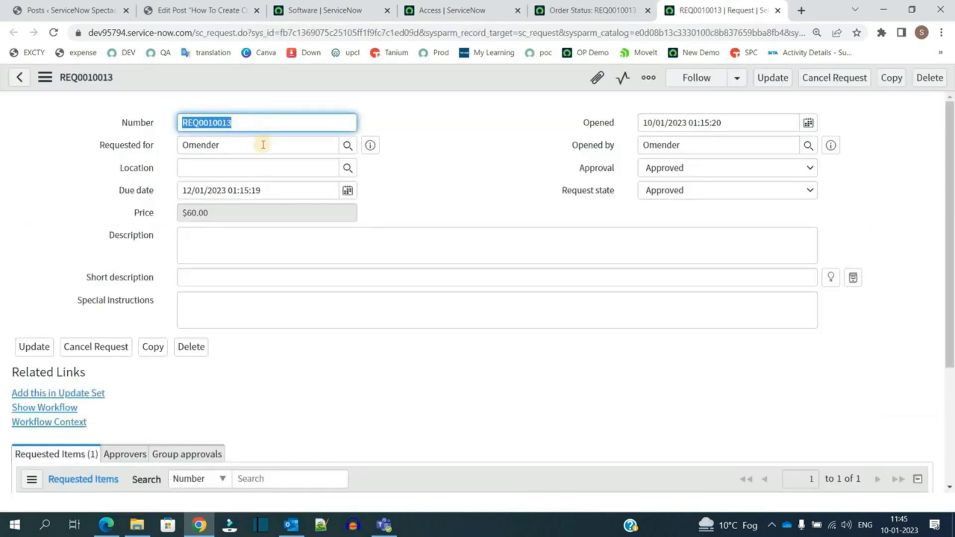
pyautogui.doubleClick(262, 144)
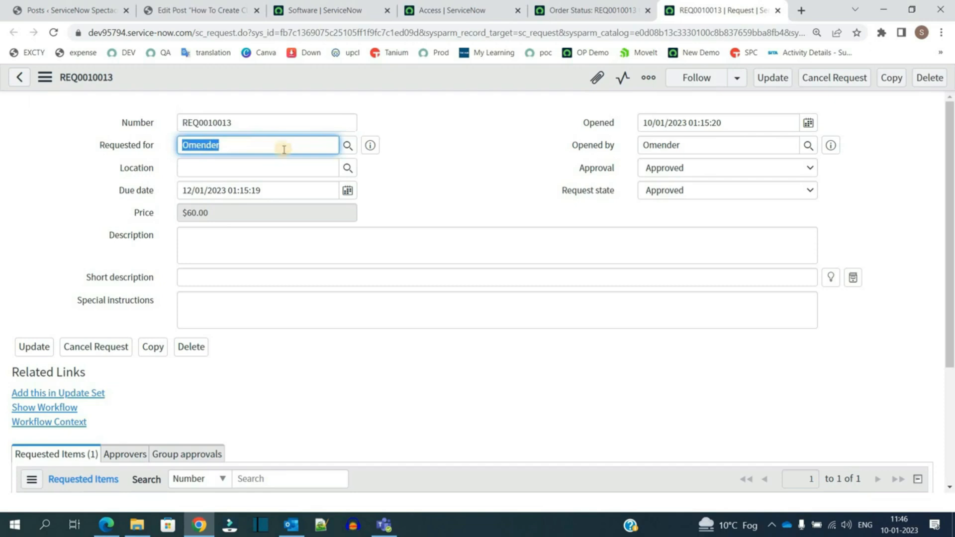
pyautogui.click(451, 179)
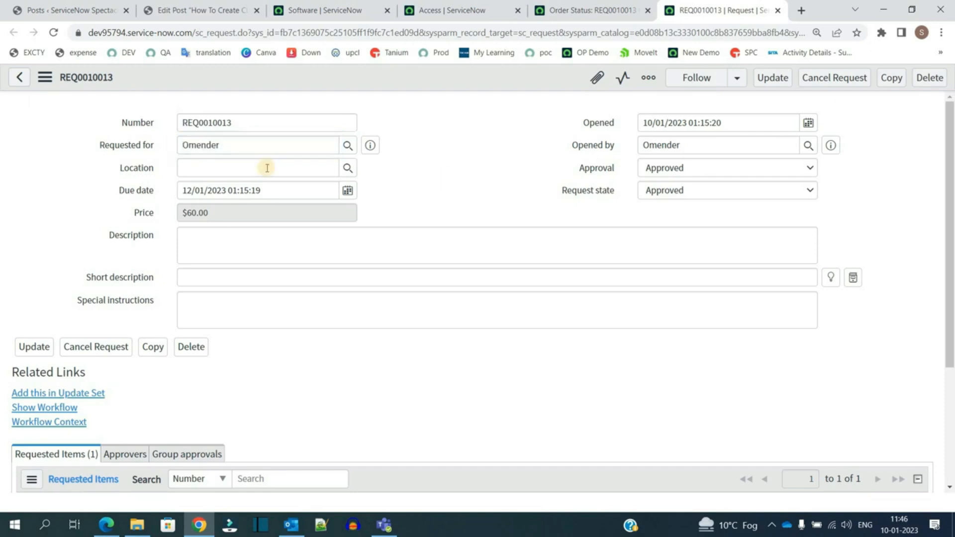
pyautogui.doubleClick(248, 143)
pyautogui.click(466, 142)
pyautogui.scroll(-3, 233, 323)
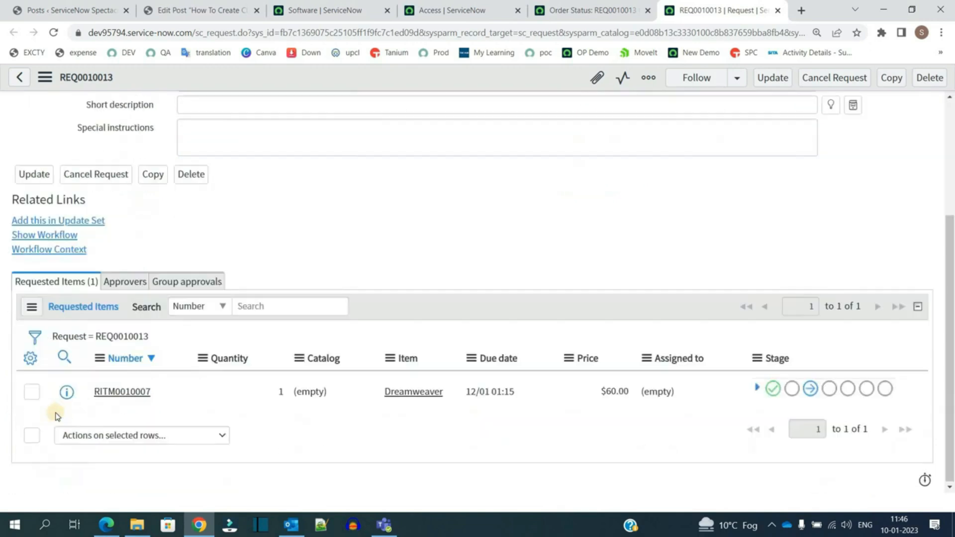
pyautogui.moveTo(178, 390); pyautogui.dragTo(88, 394)
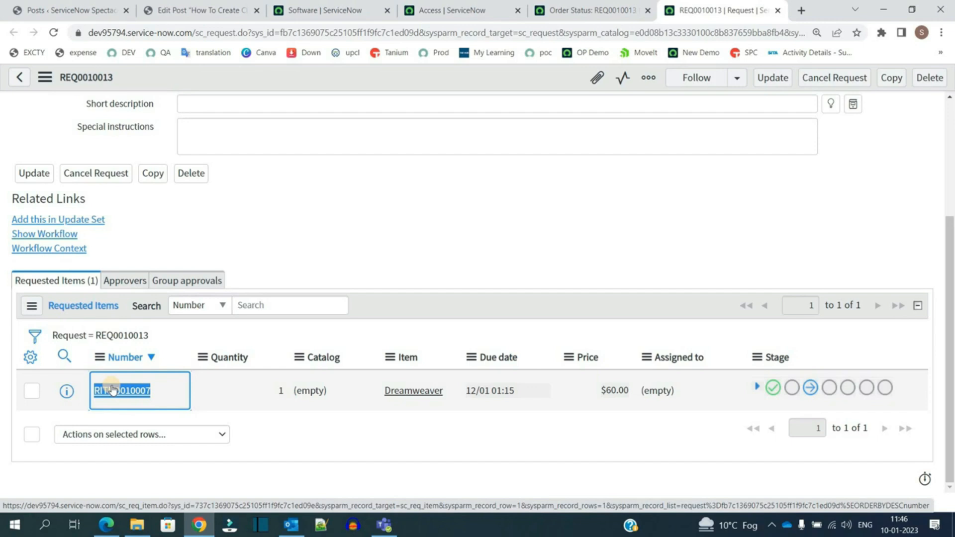
pyautogui.scroll(3, 114, 390)
pyautogui.doubleClick(336, 124)
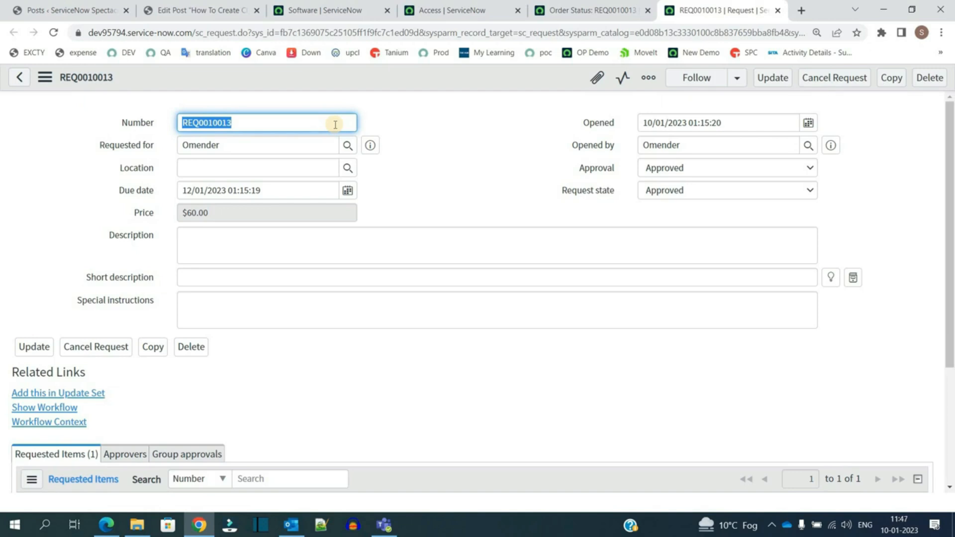
pyautogui.scroll(-4, 100, 349)
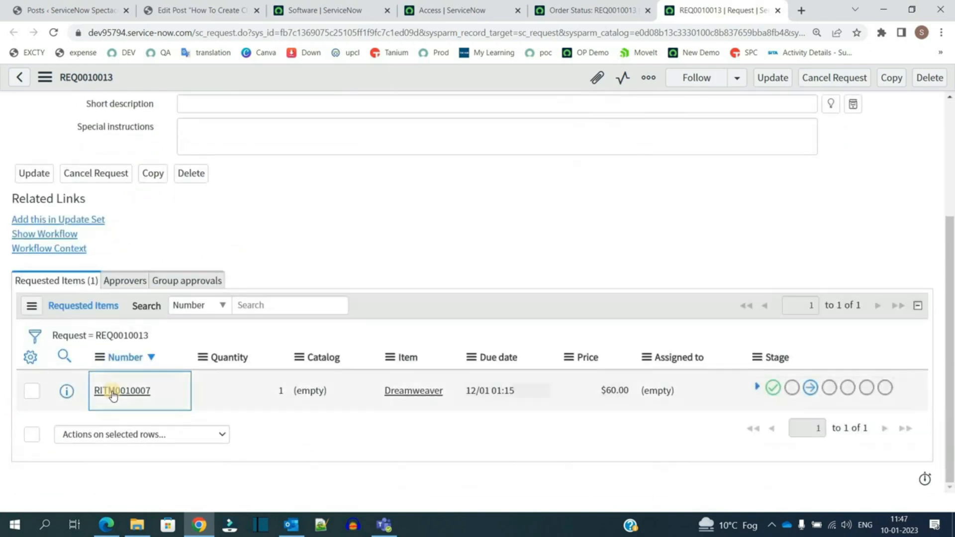
# Step: Open the requested Dreamweaver item in a new tab and review its stage and state fields
pyautogui.middleClick(105, 391)
pyautogui.click(731, 10)
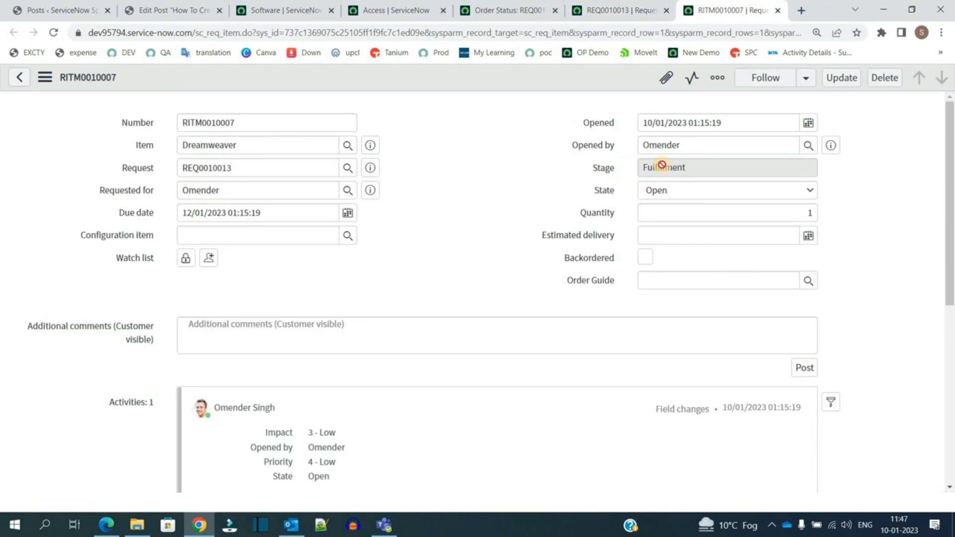
pyautogui.doubleClick(608, 195)
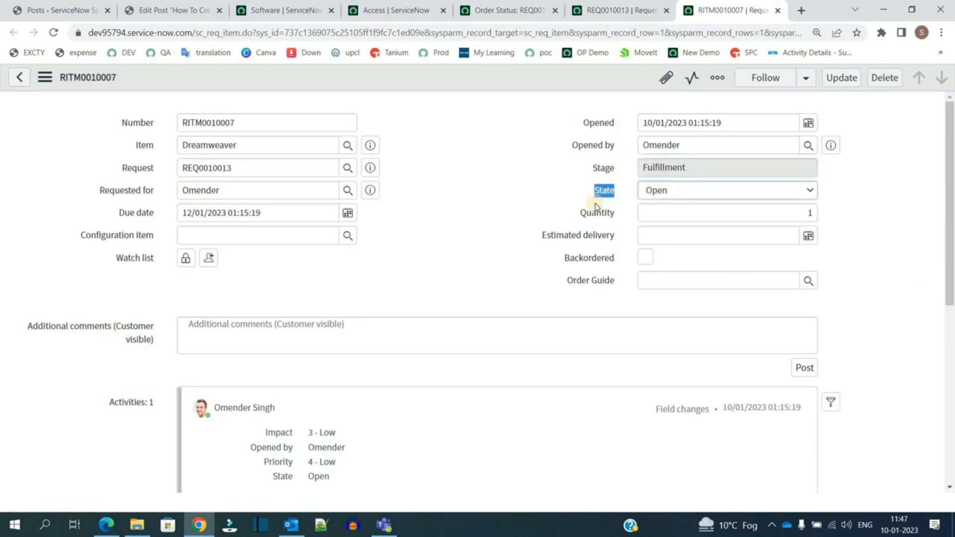
pyautogui.scroll(-5, 40, 294)
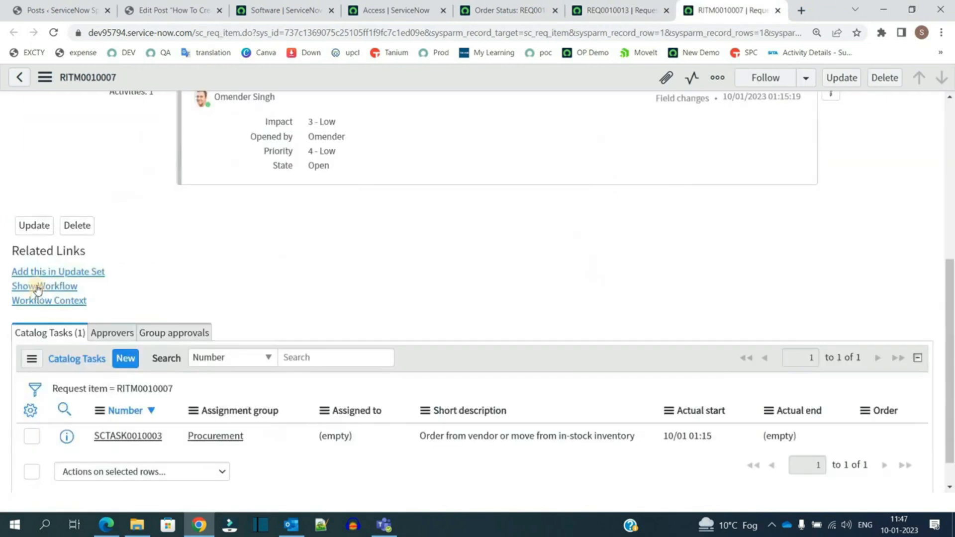
# Step: Show the requested item's workflow and examine the procurement process flow diagram
pyautogui.click(37, 288)
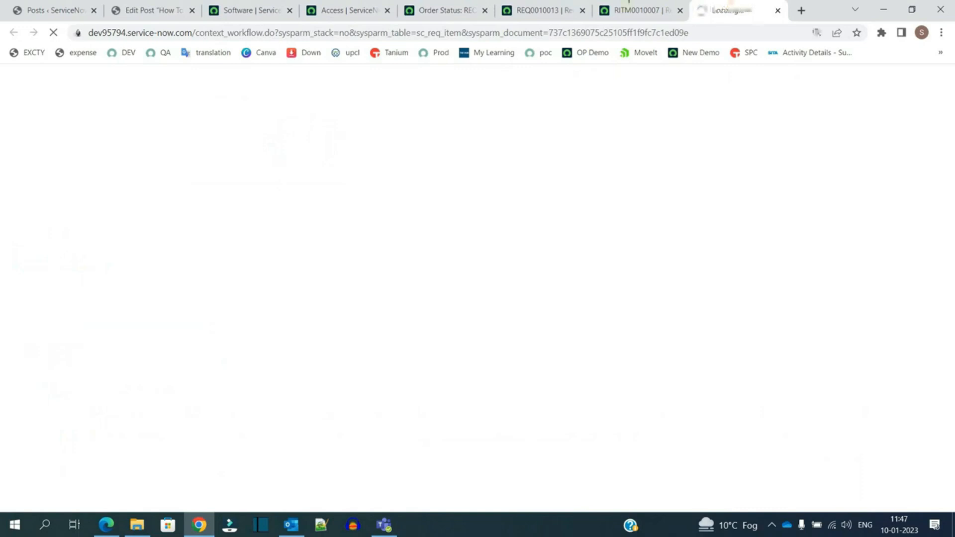
pyautogui.scroll(-1, 463, 335)
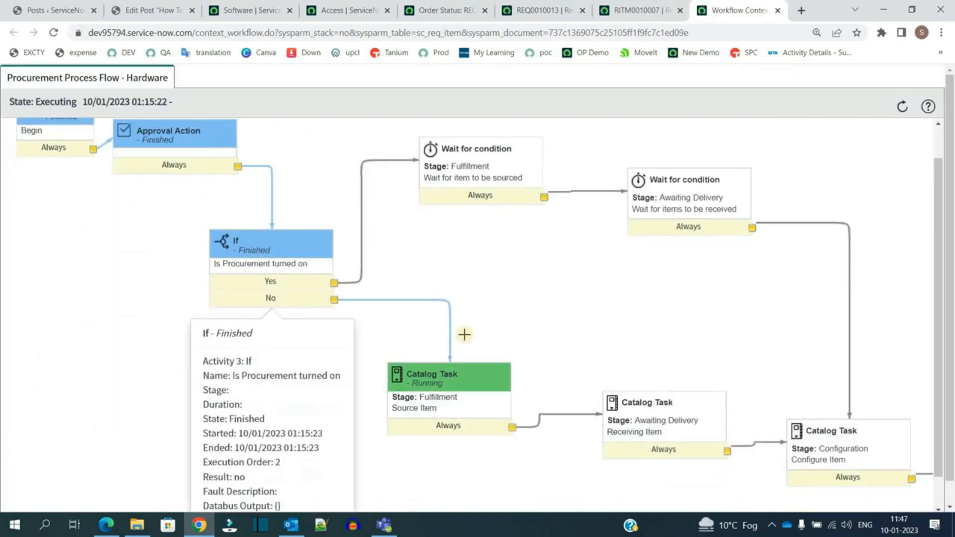
pyautogui.moveTo(450, 343)
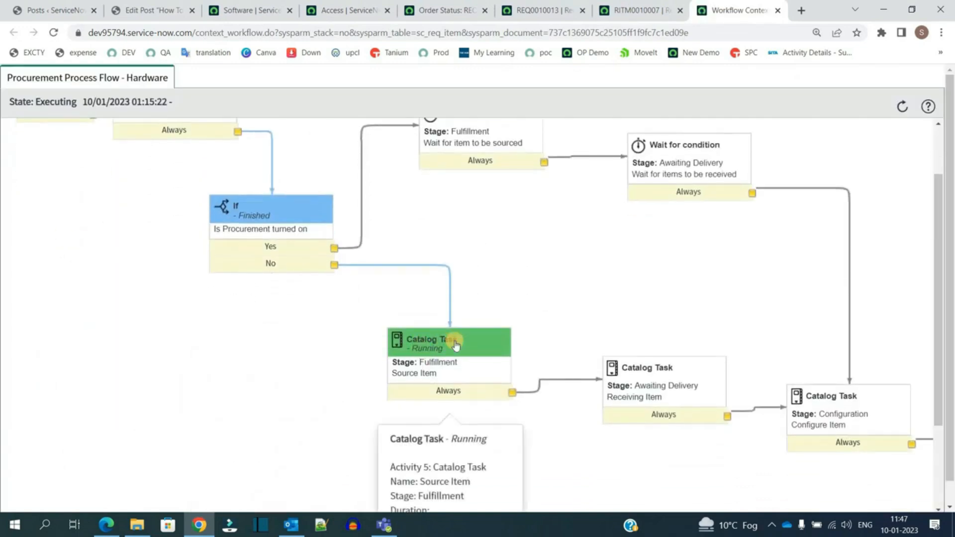
pyautogui.scroll(1, 132, 290)
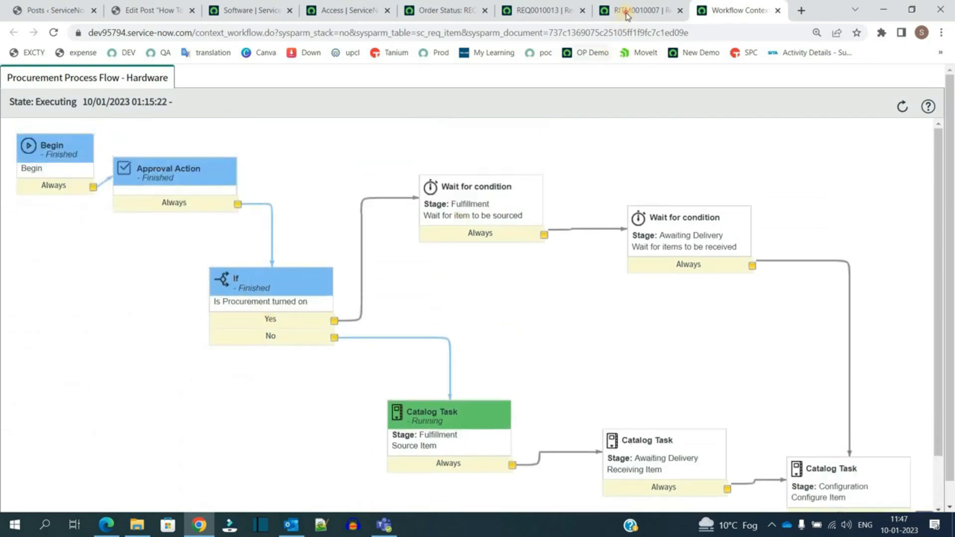
# Step: Open the Procurement catalog task from the requested item and close the task
pyautogui.hotkey('ctrl', 'shift', 'Tab')
pyautogui.scroll(-1, 335, 326)
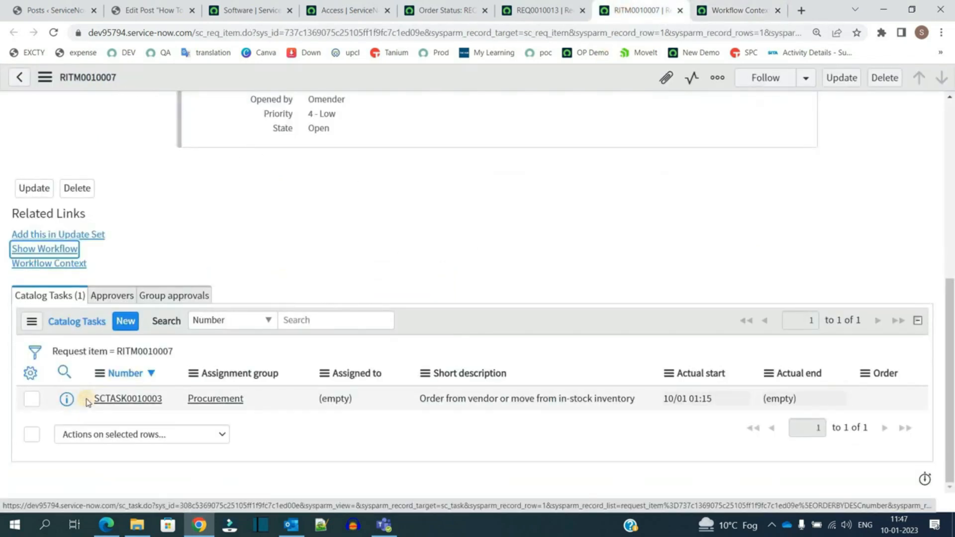
pyautogui.keyDown('ctrl'); pyautogui.click(114, 401); pyautogui.keyUp('ctrl')
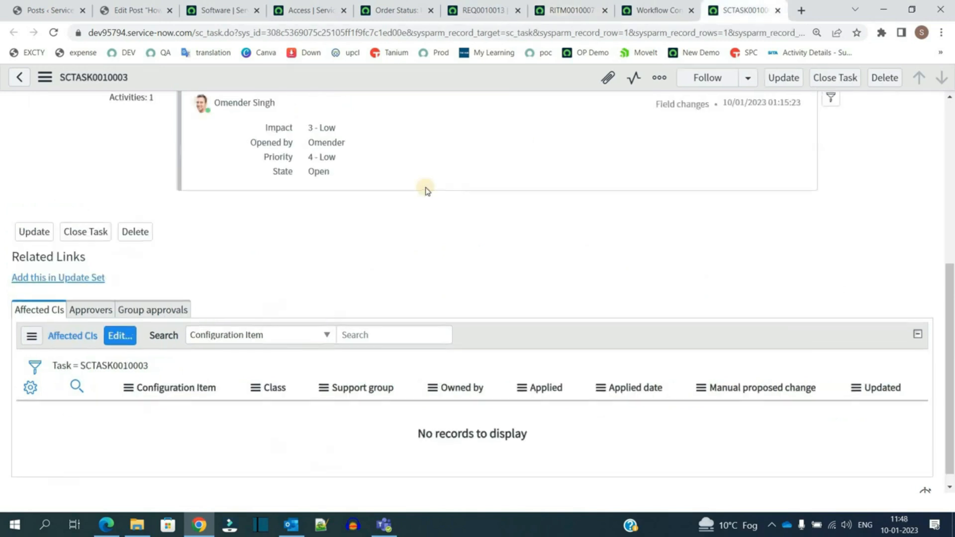
pyautogui.scroll(10, 426, 188)
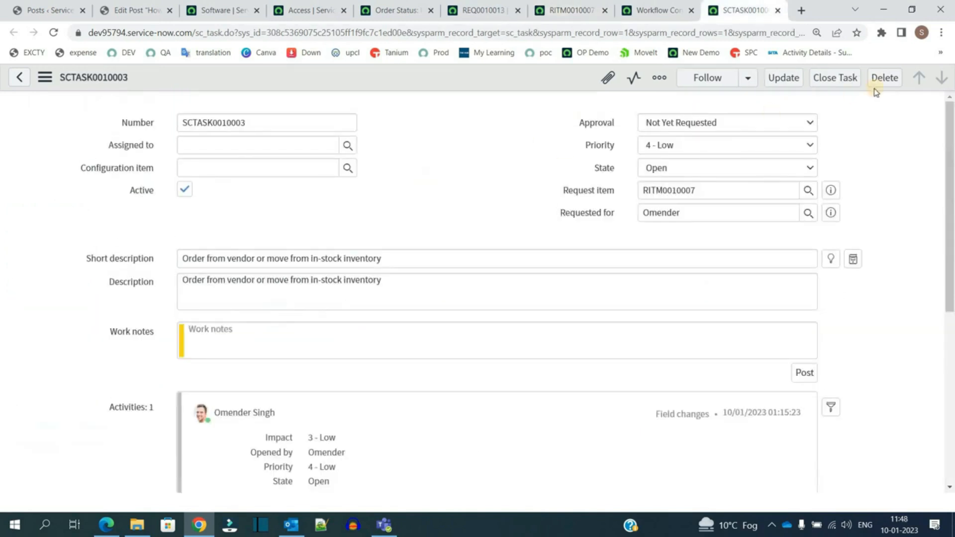
pyautogui.click(833, 78)
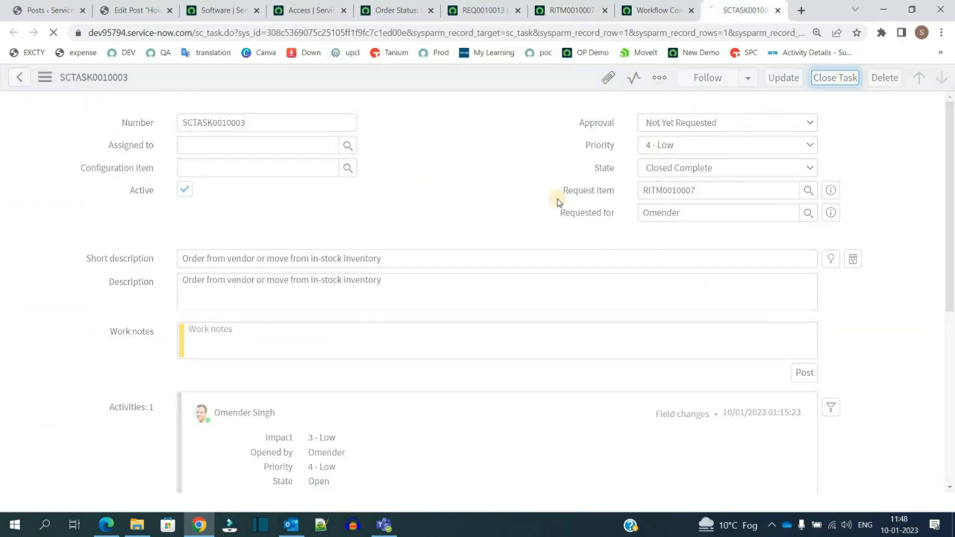
# Step: Refresh the workflow context and examine which catalog task is now running
pyautogui.click(635, 4)
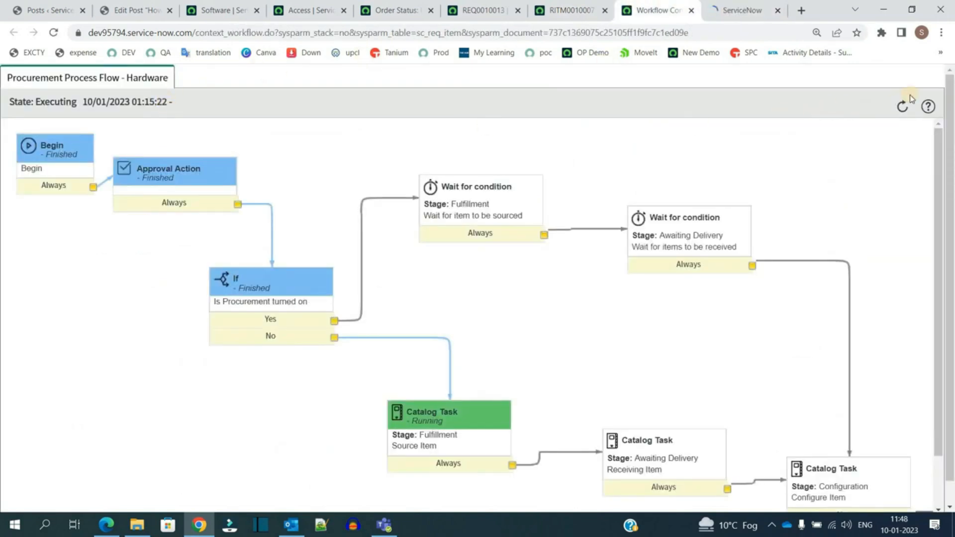
pyautogui.click(901, 108)
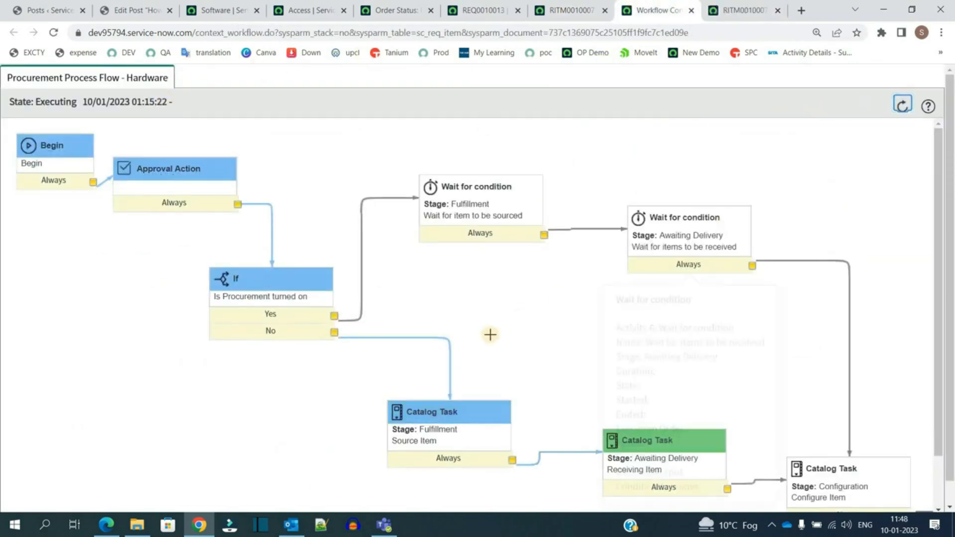
pyautogui.scroll(-1, 478, 351)
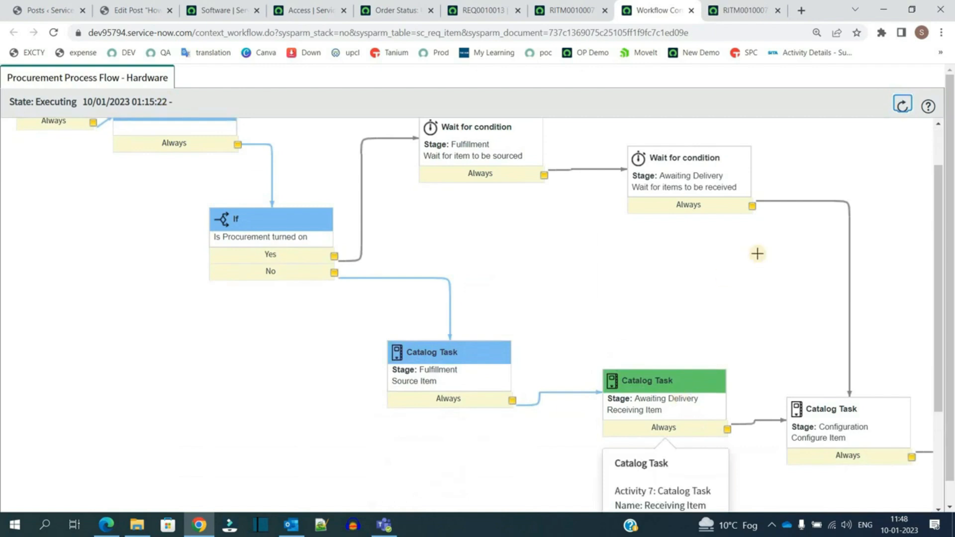
pyautogui.scroll(1, 773, 252)
# Step: Return to the requested item and review its catalog tasks and their assignment groups
pyautogui.click(570, 6)
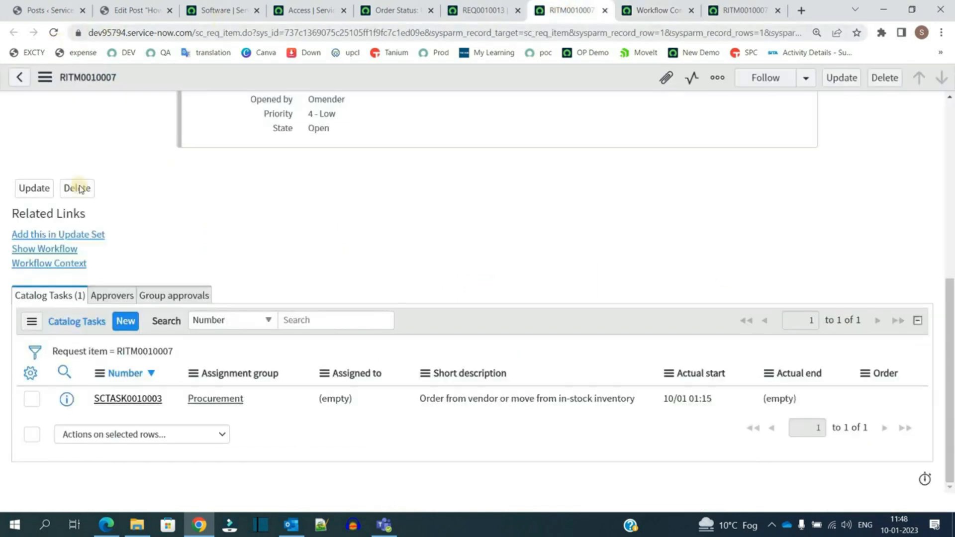
pyautogui.click(131, 351)
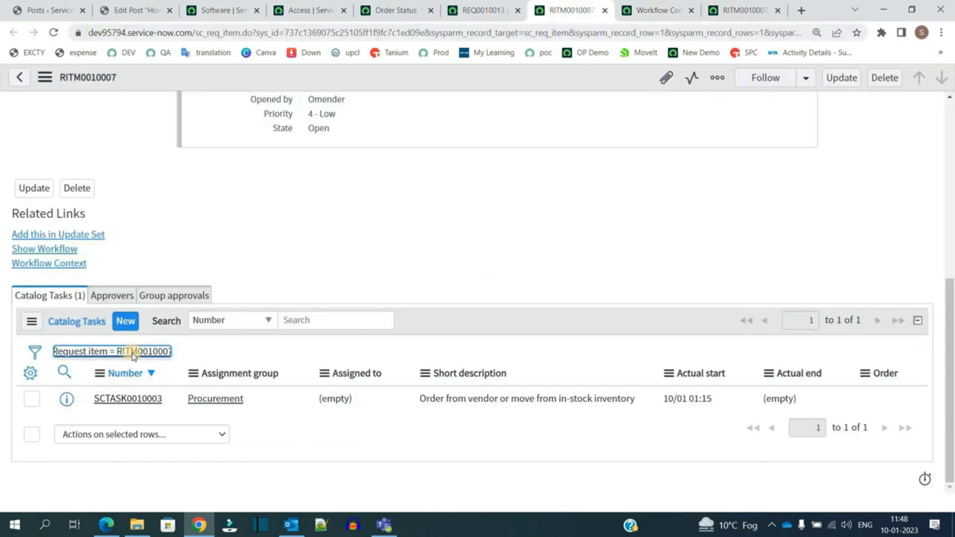
pyautogui.scroll(-1, 363, 419)
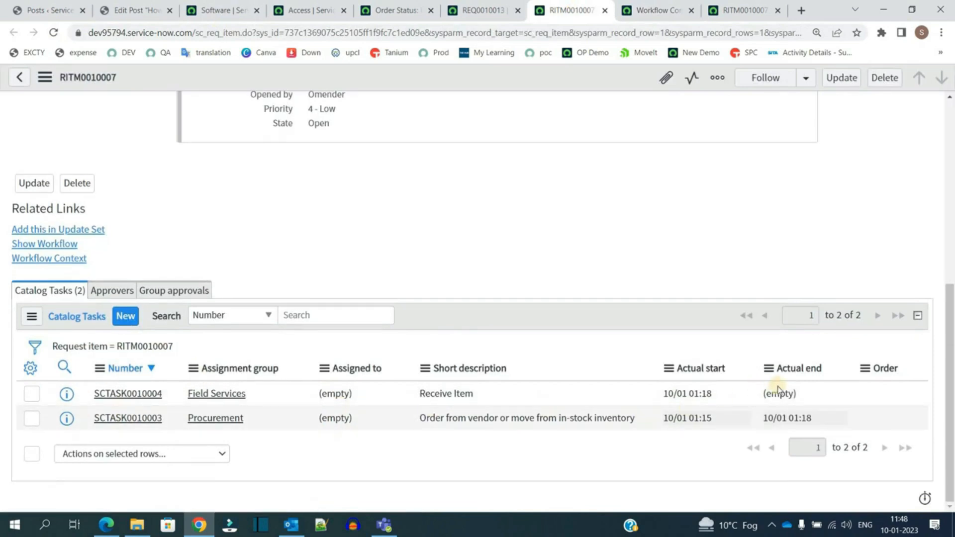
pyautogui.moveTo(806, 420); pyautogui.dragTo(763, 420)
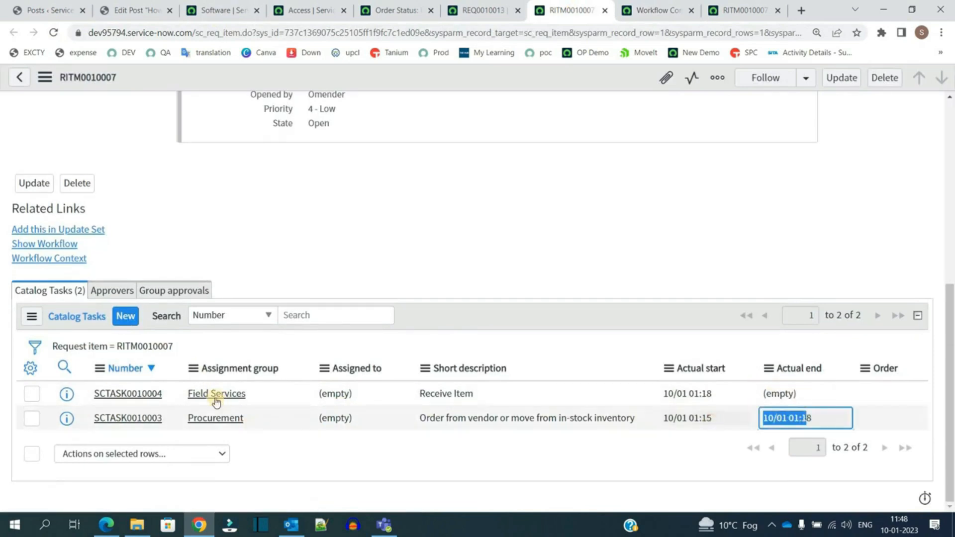
pyautogui.click(284, 394)
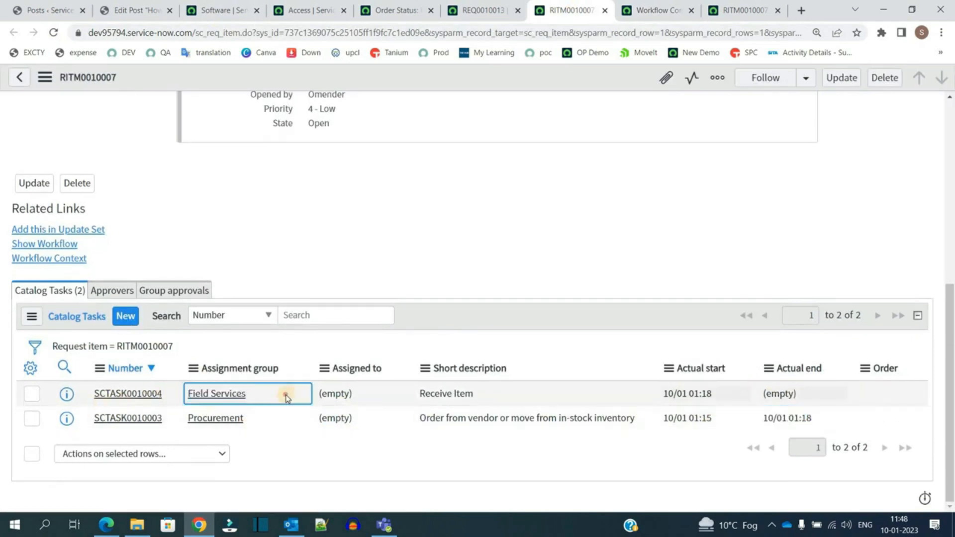
pyautogui.moveTo(245, 395); pyautogui.dragTo(182, 398)
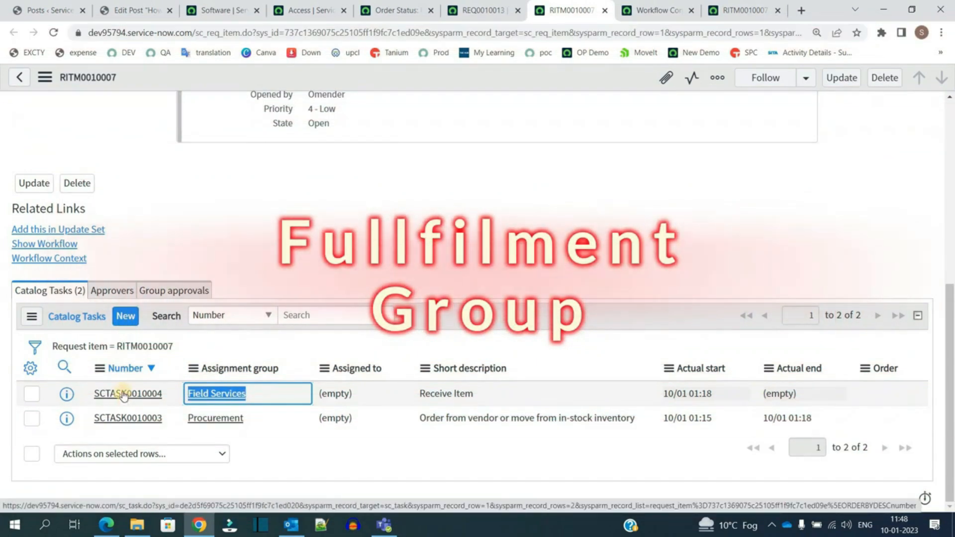
pyautogui.middleClick(124, 396)
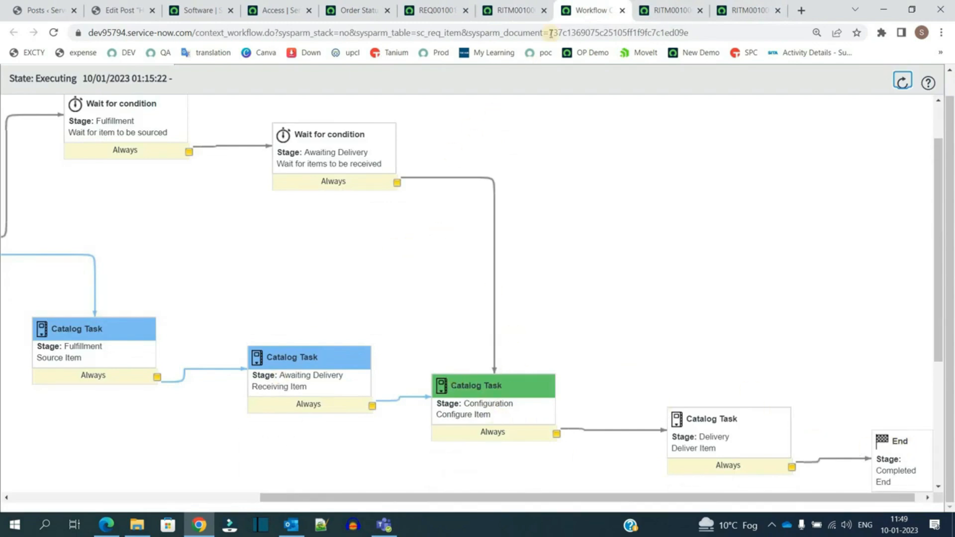
pyautogui.click(505, 4)
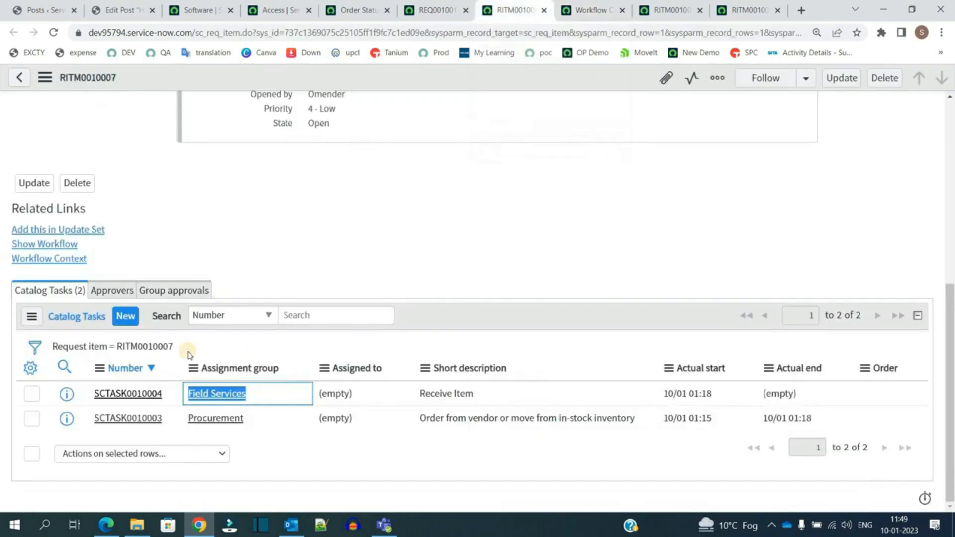
# Step: Refresh the requested item's workflow context and examine its overall state
pyautogui.click(168, 347)
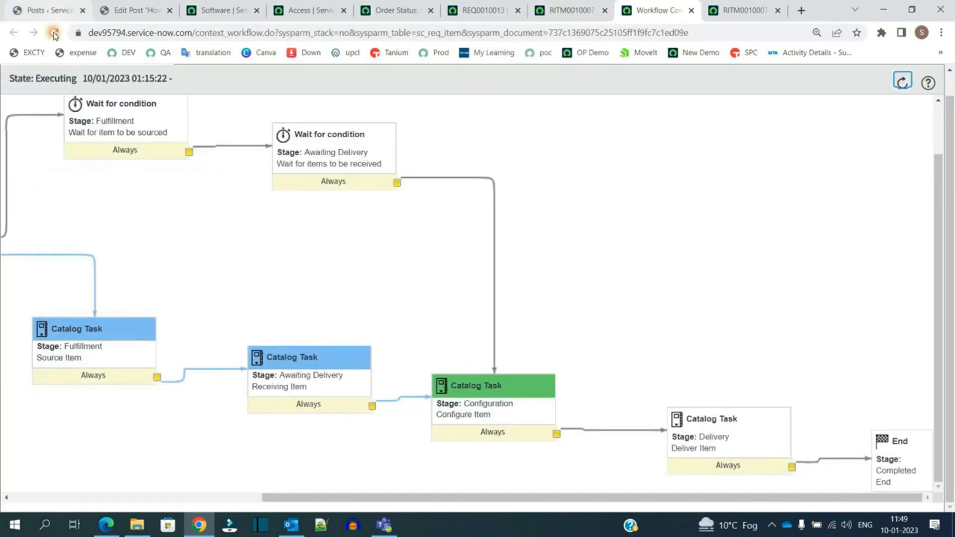
pyautogui.click(54, 33)
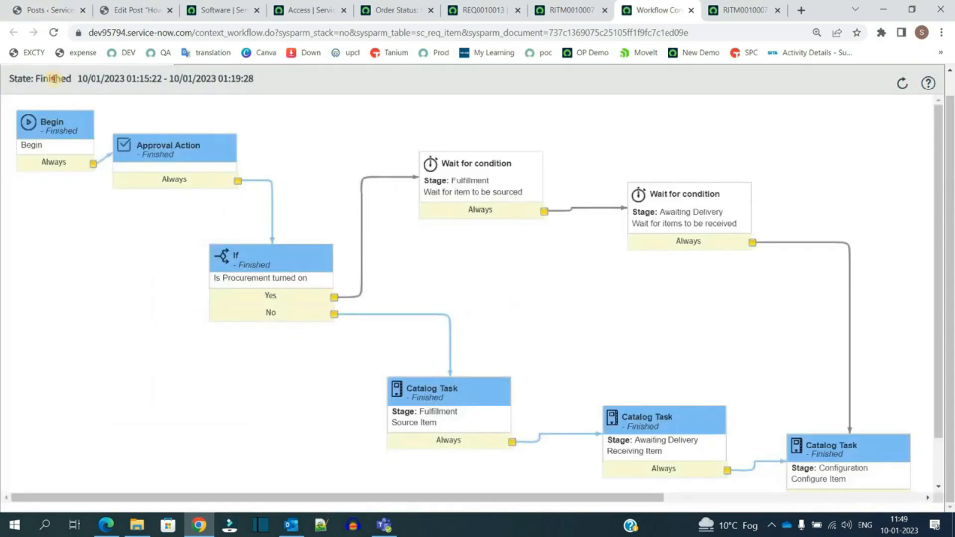
pyautogui.doubleClick(52, 78)
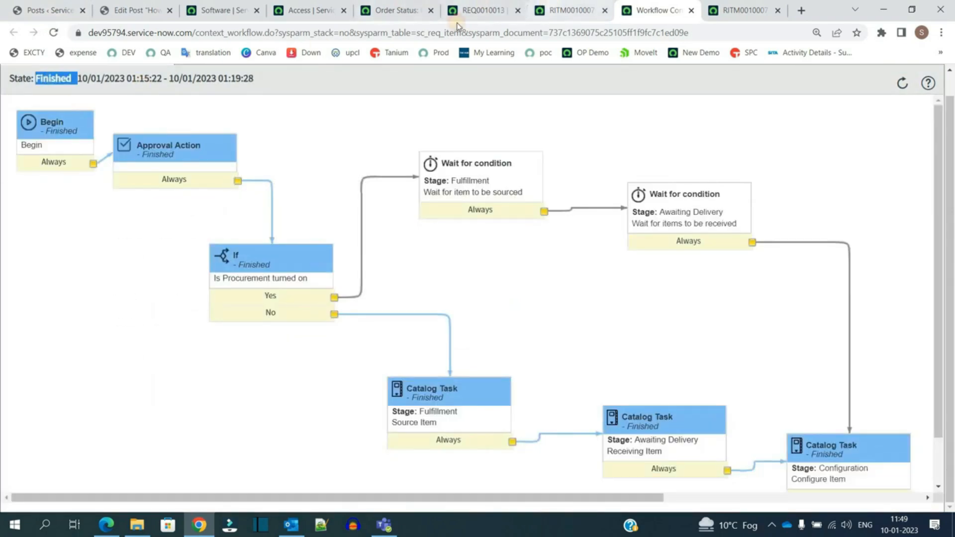
# Step: Reload the requested item record and review its stage and state fields
pyautogui.click(568, 10)
pyautogui.scroll(8, 127, 176)
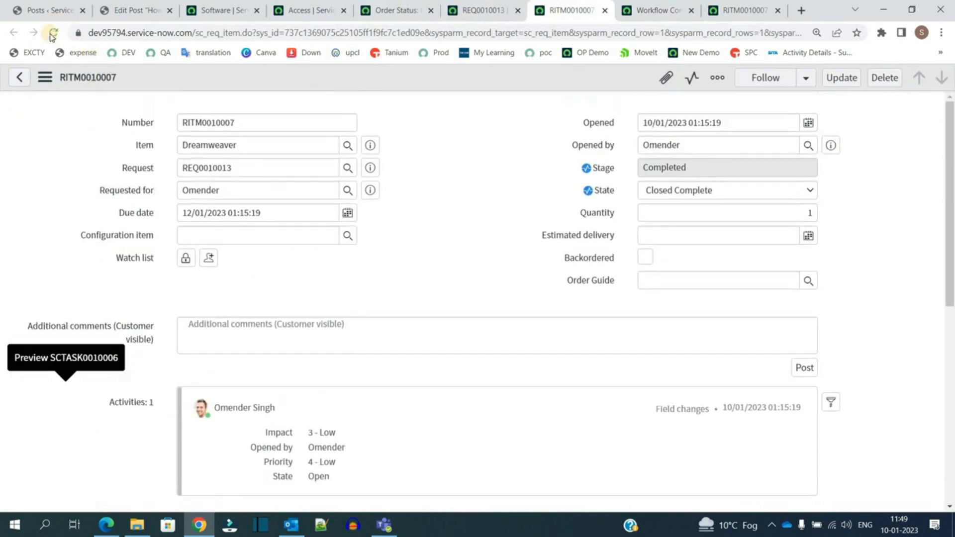
pyautogui.click(51, 35)
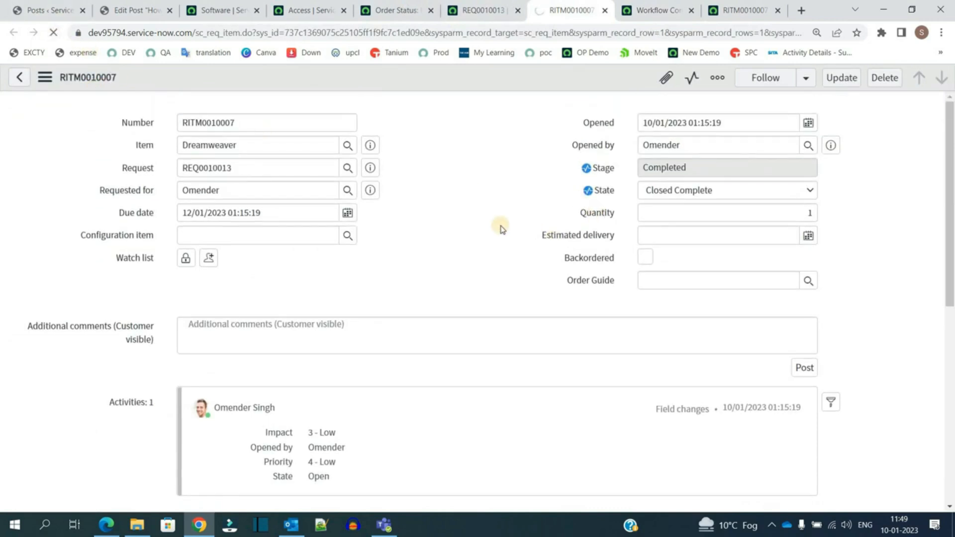
pyautogui.click(652, 167)
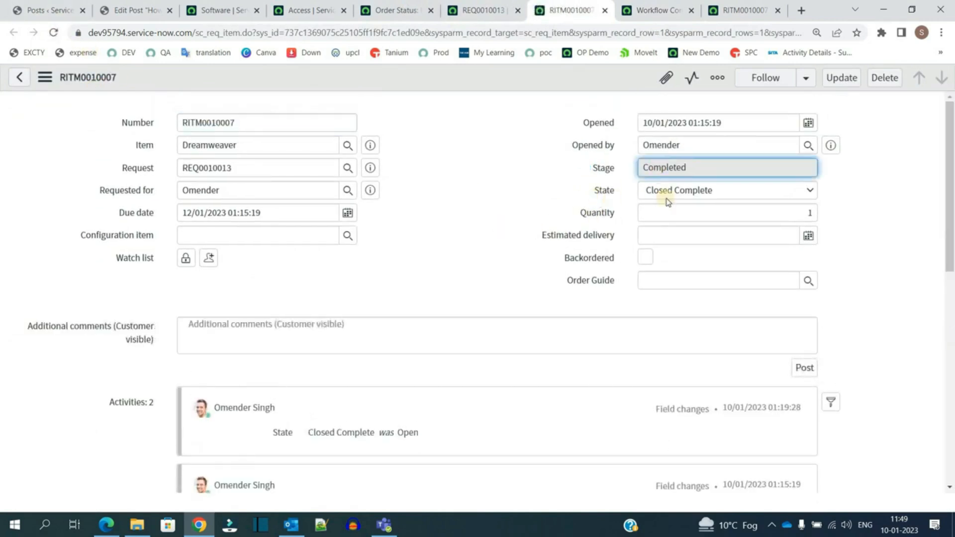
pyautogui.click(680, 191)
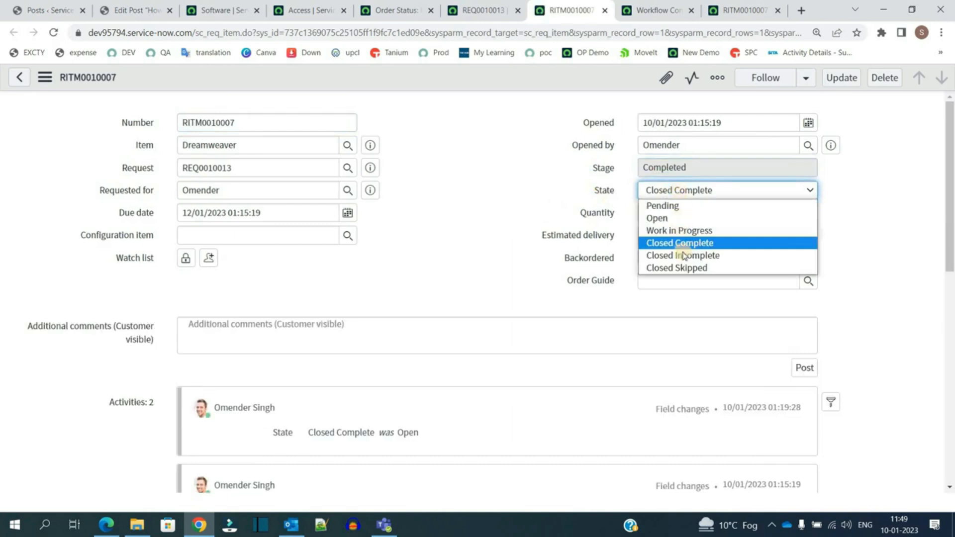
pyautogui.click(507, 211)
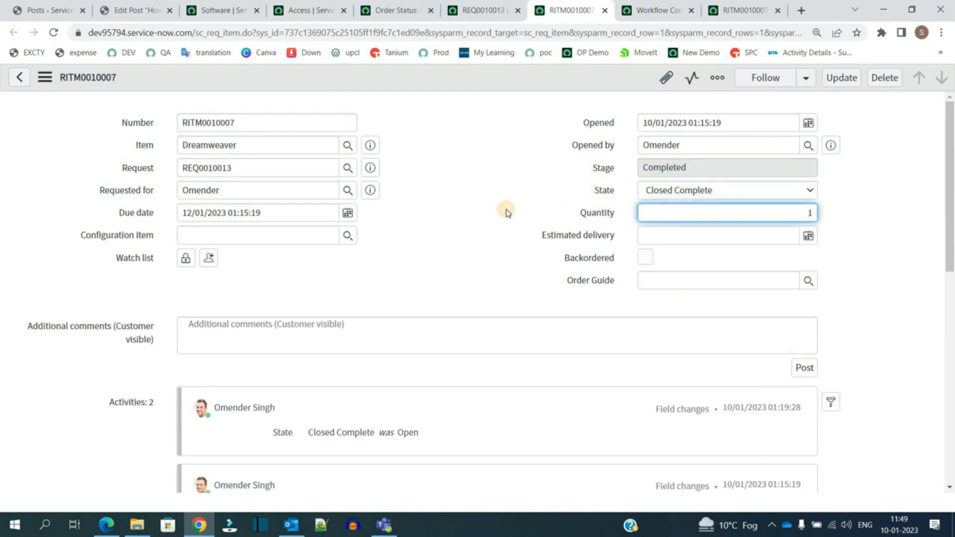
# Step: Review all of the requested item's catalog tasks and their short descriptions
pyautogui.scroll(-9, 498, 289)
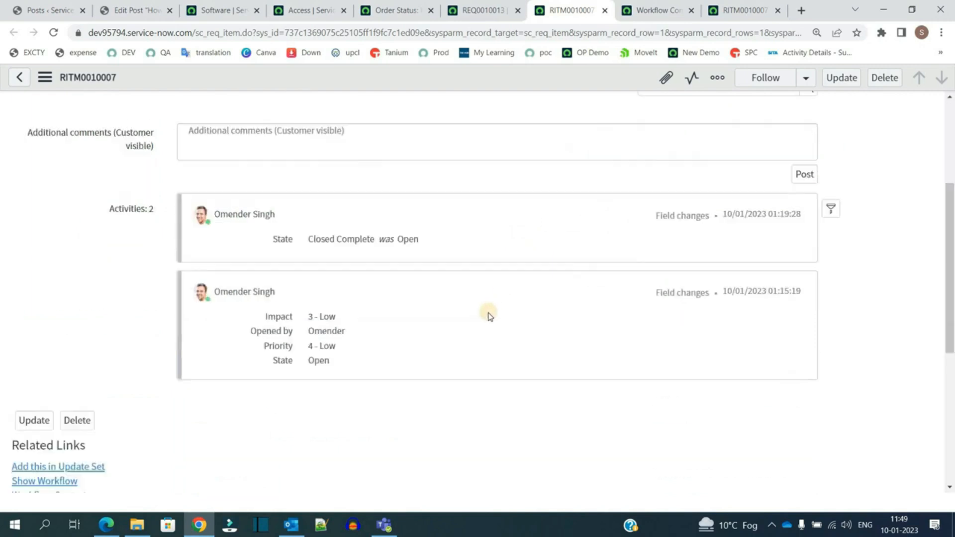
pyautogui.scroll(9, 512, 232)
pyautogui.press('Tab')
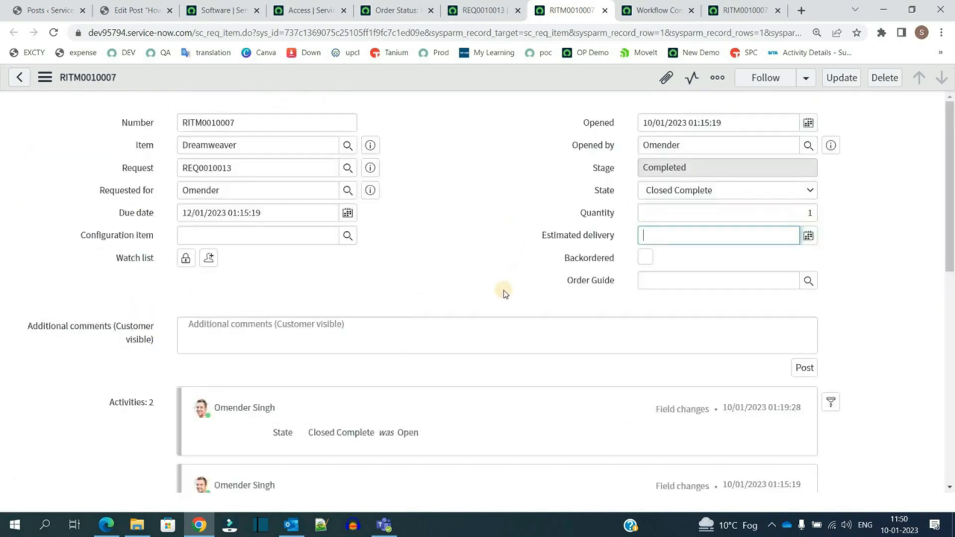
pyautogui.scroll(-9, 503, 288)
pyautogui.moveTo(273, 381); pyautogui.dragTo(305, 485)
pyautogui.click(304, 482)
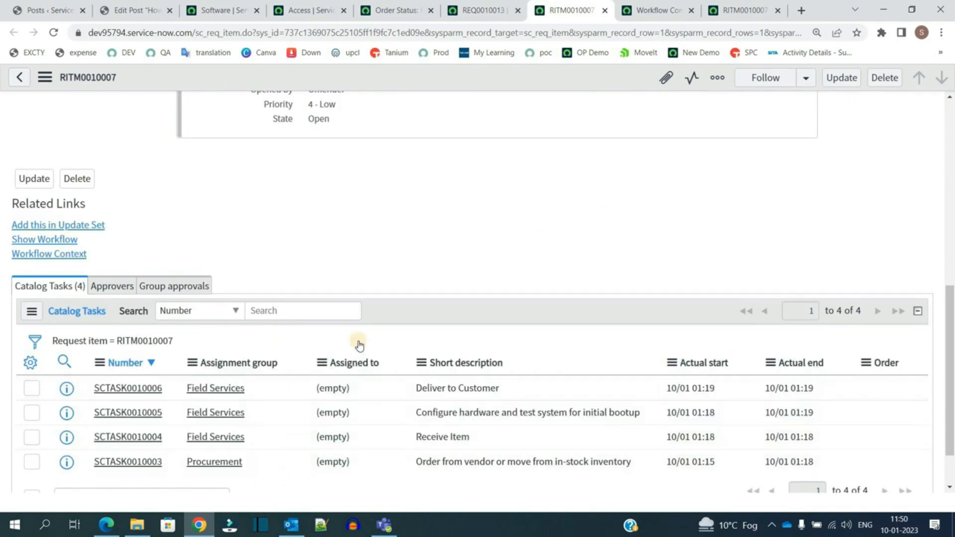
pyautogui.click(500, 11)
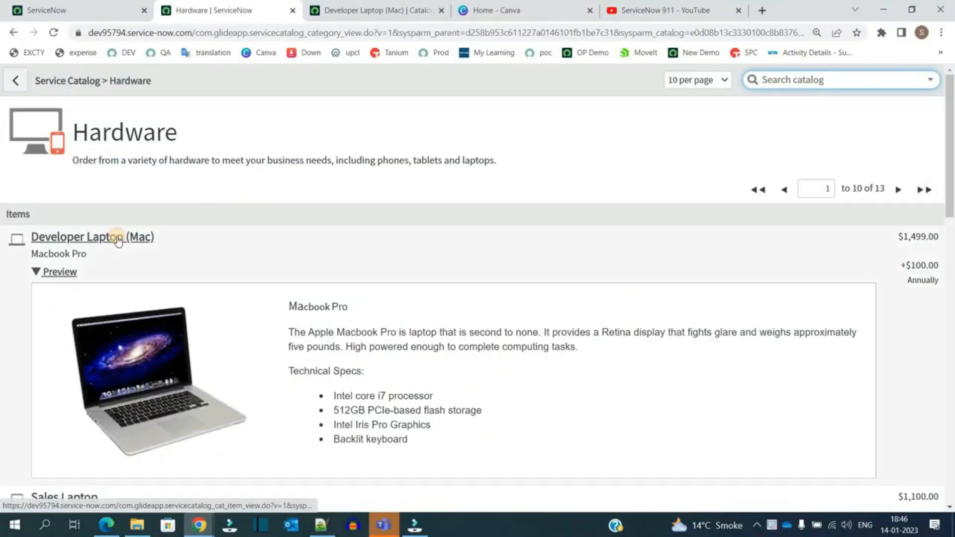
# Step: Open the Developer Laptop (Mac) catalog item's configuration and add Technical Catalog to its catalogs
pyautogui.click(118, 240)
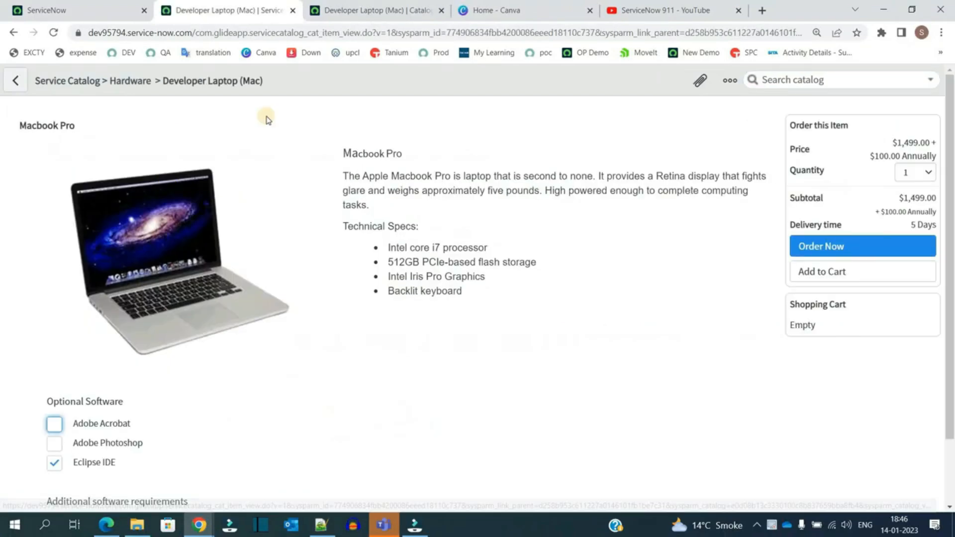
pyautogui.rightClick(307, 74)
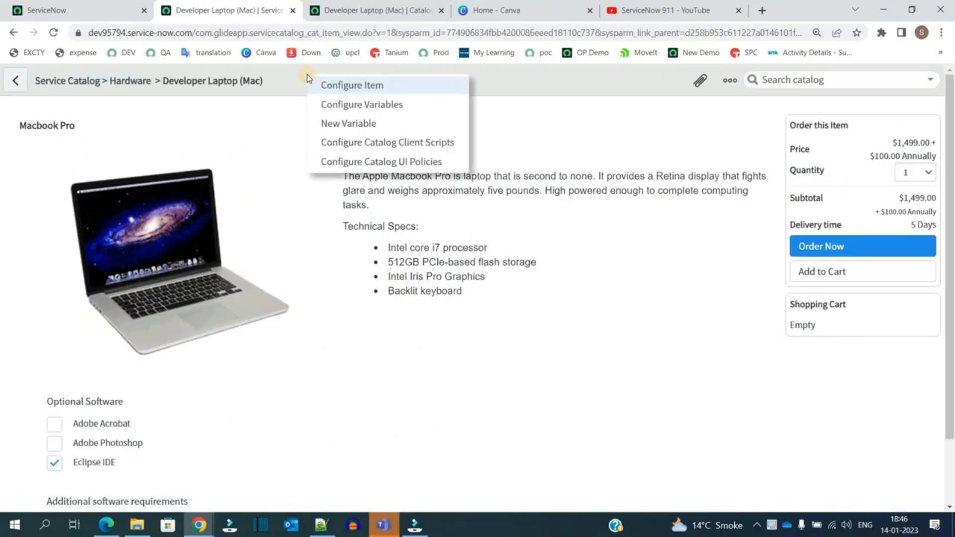
pyautogui.click(352, 88)
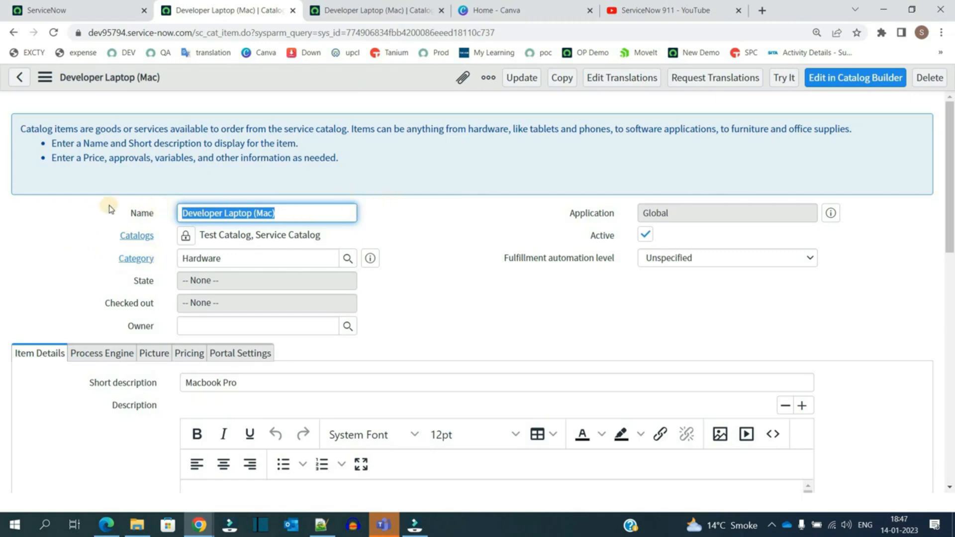
pyautogui.moveTo(105, 238); pyautogui.dragTo(158, 237)
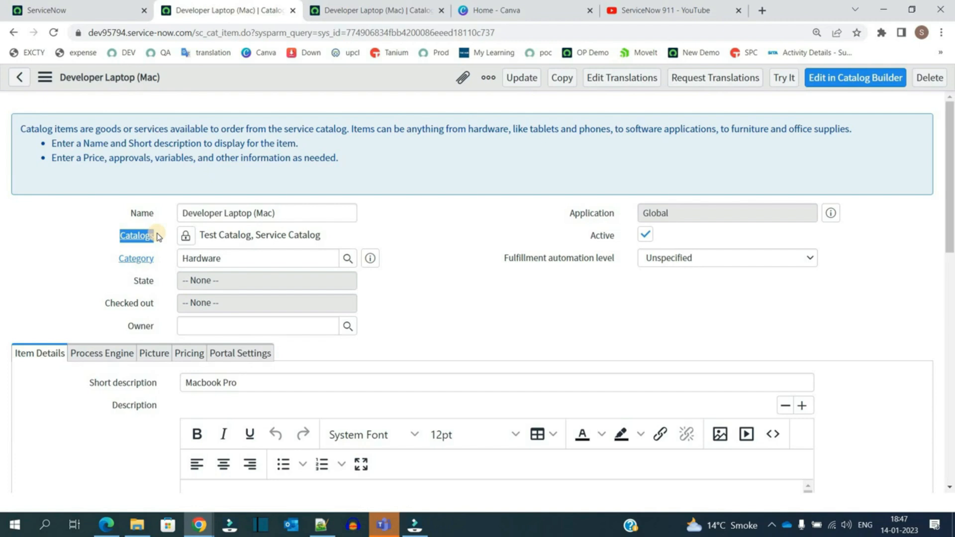
pyautogui.tripleClick(234, 235)
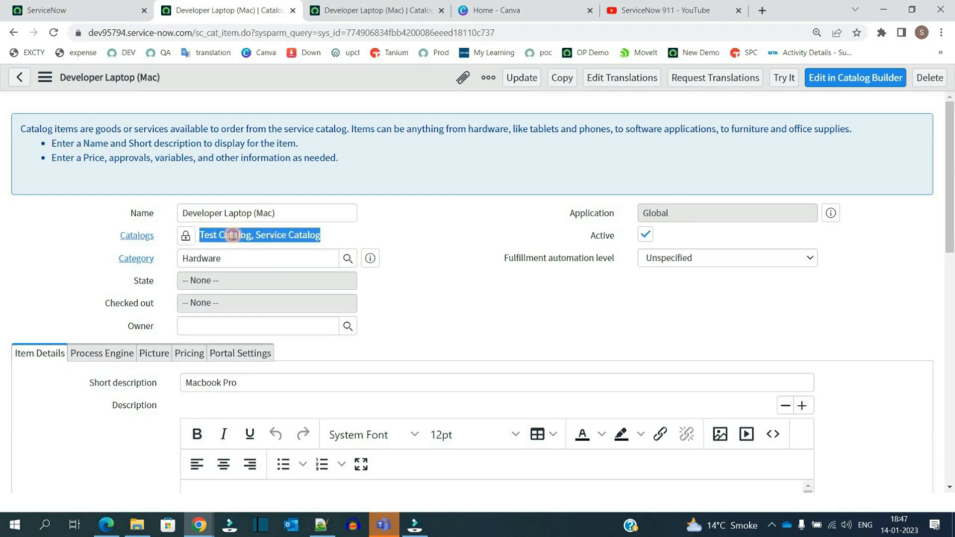
pyautogui.doubleClick(233, 236)
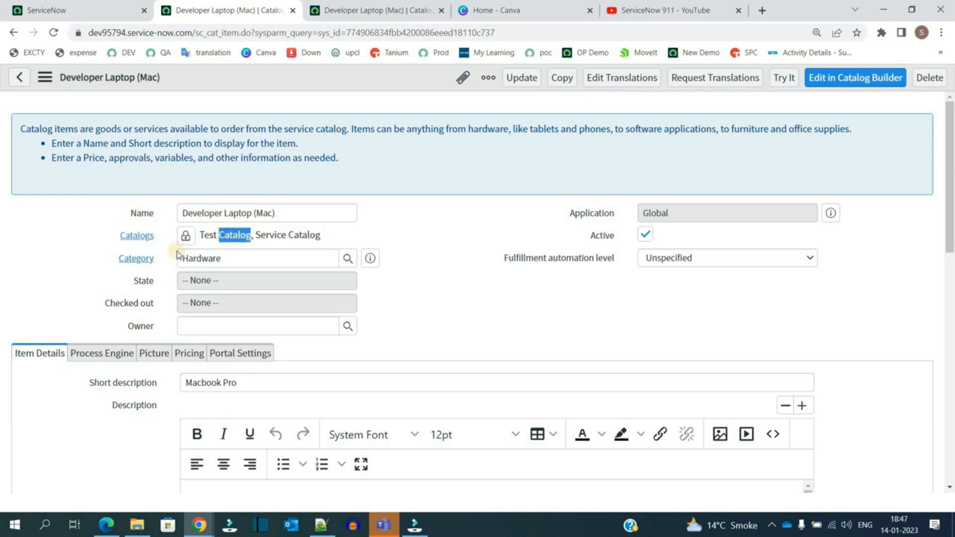
pyautogui.click(185, 235)
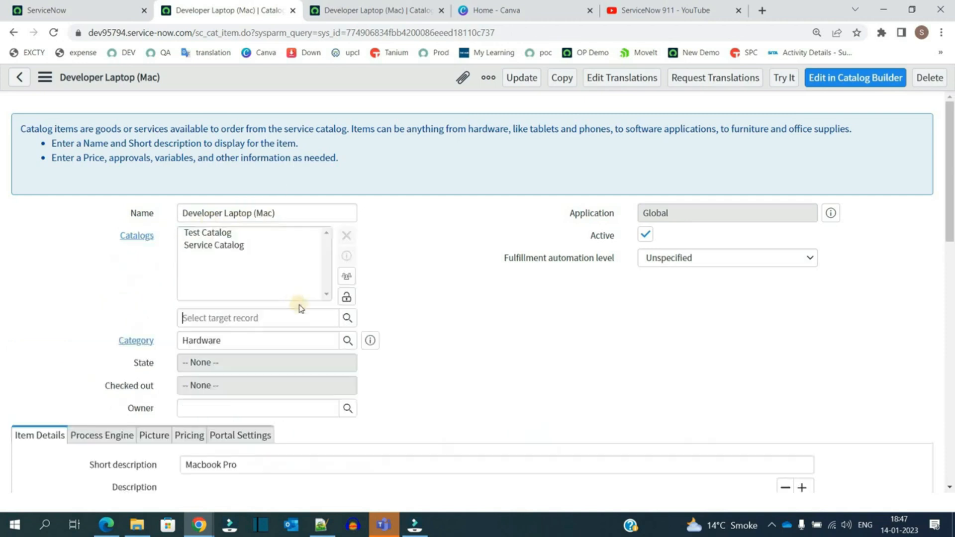
pyautogui.click(348, 318)
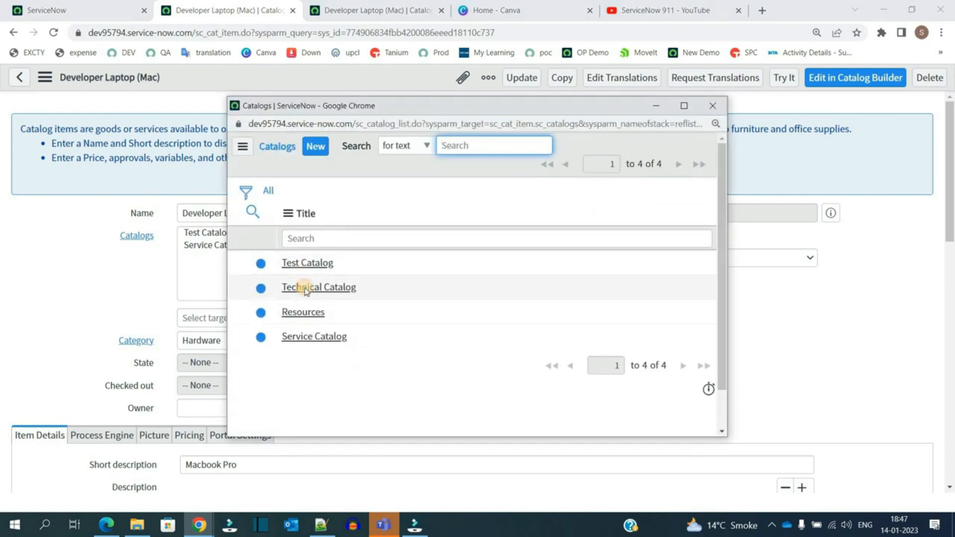
pyautogui.click(306, 289)
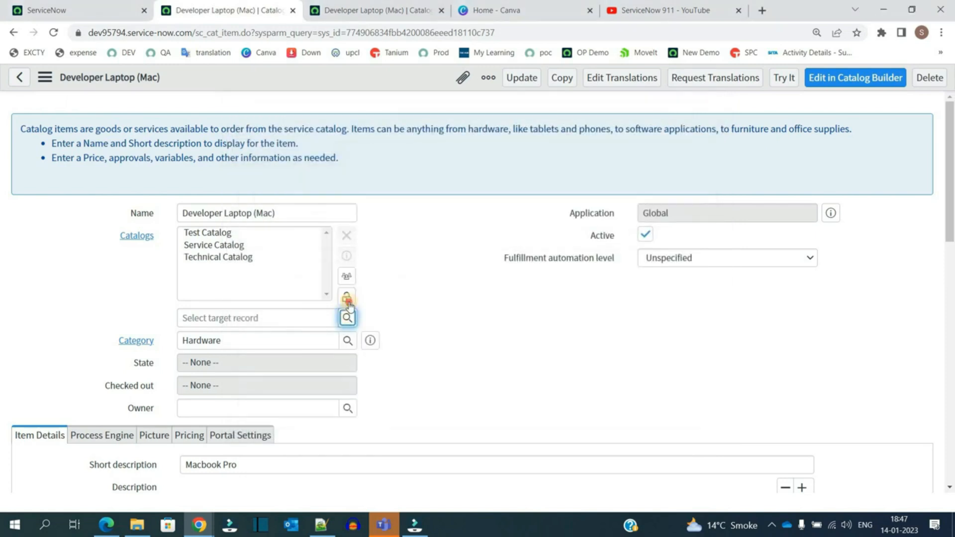
pyautogui.click(347, 299)
# Step: Browse the available categories and review the item's catalogs, category and state fields
pyautogui.moveTo(105, 295); pyautogui.dragTo(157, 294)
pyautogui.click(113, 255)
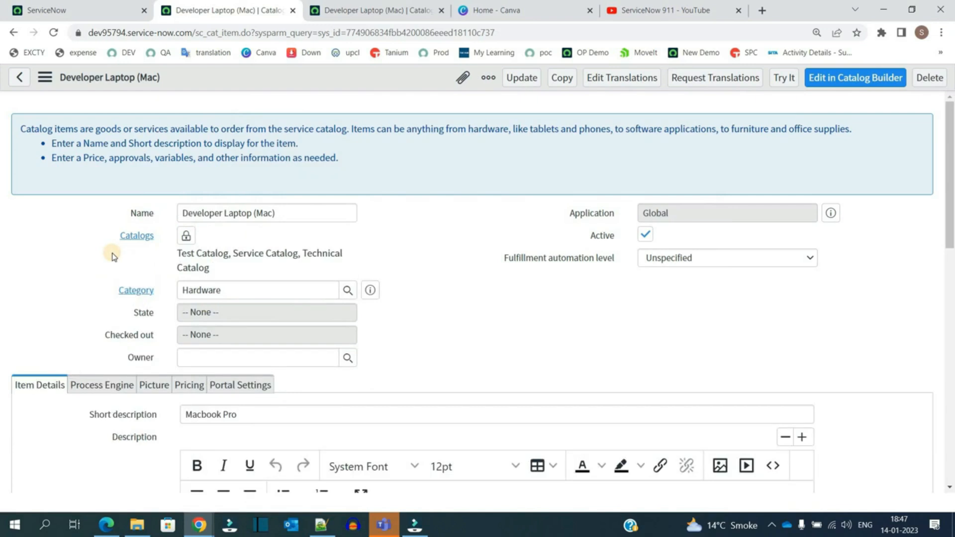
pyautogui.click(347, 290)
pyautogui.doubleClick(794, 169)
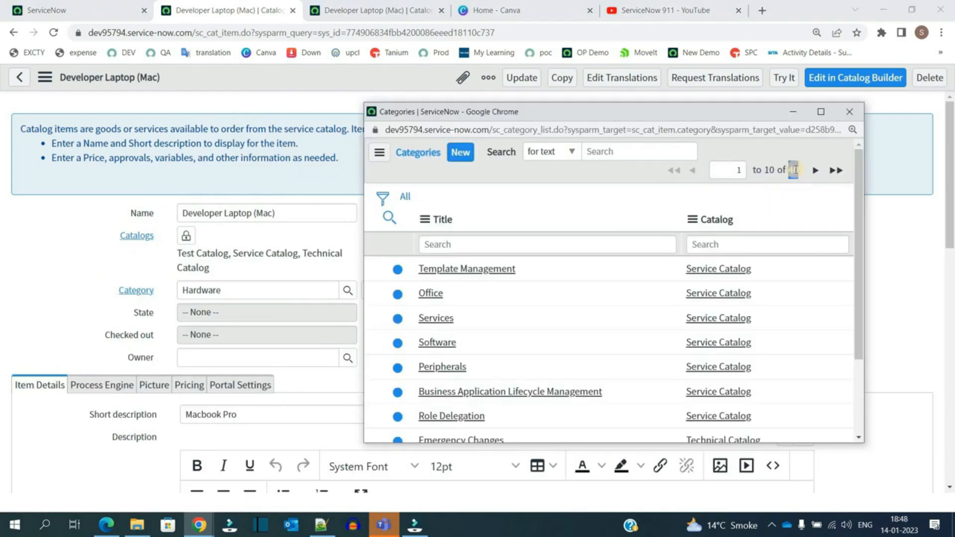
pyautogui.click(845, 114)
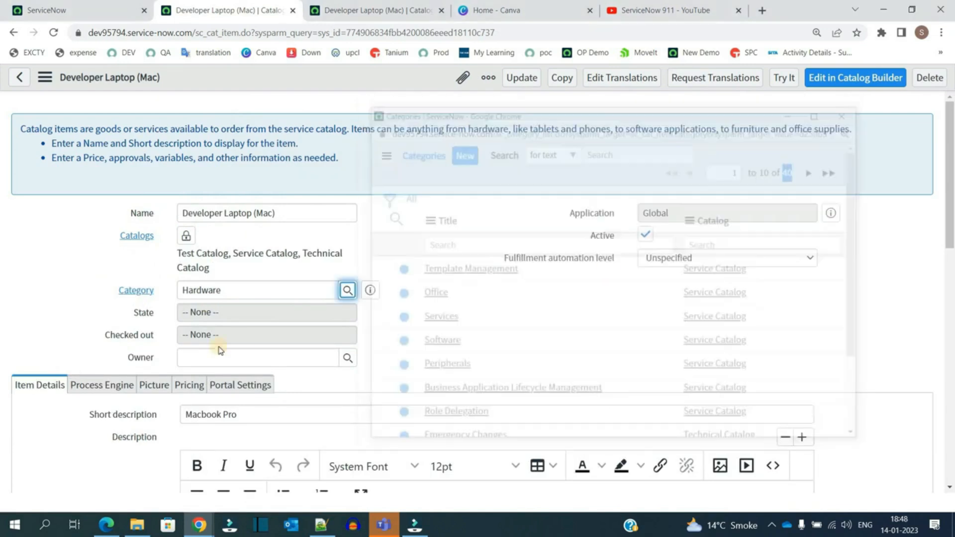
pyautogui.tripleClick(182, 257)
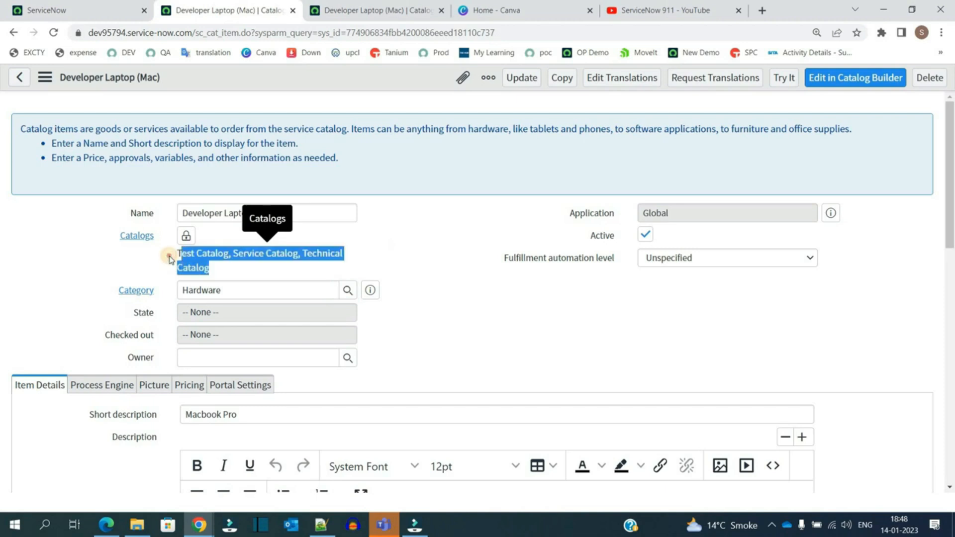
pyautogui.click(132, 261)
pyautogui.click(237, 290)
pyautogui.doubleClick(237, 290)
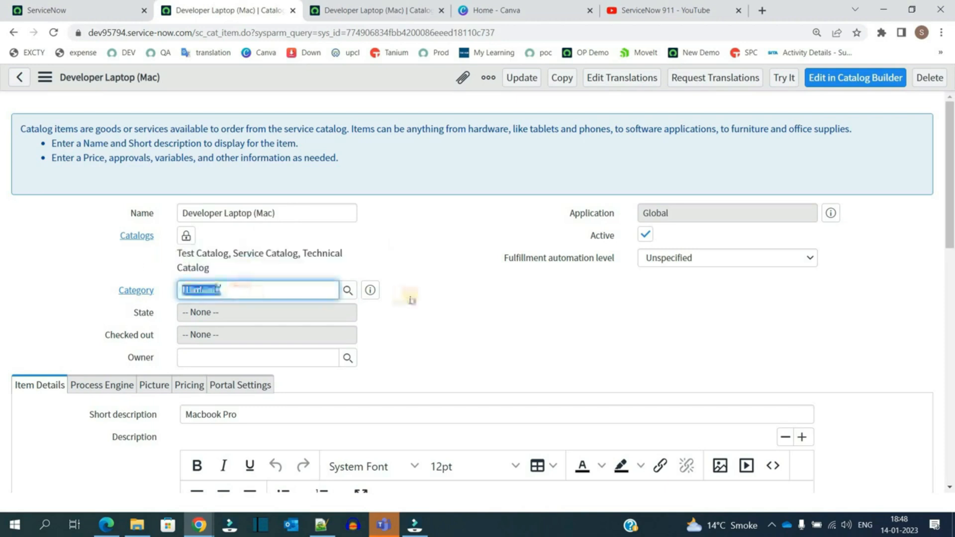
pyautogui.click(410, 298)
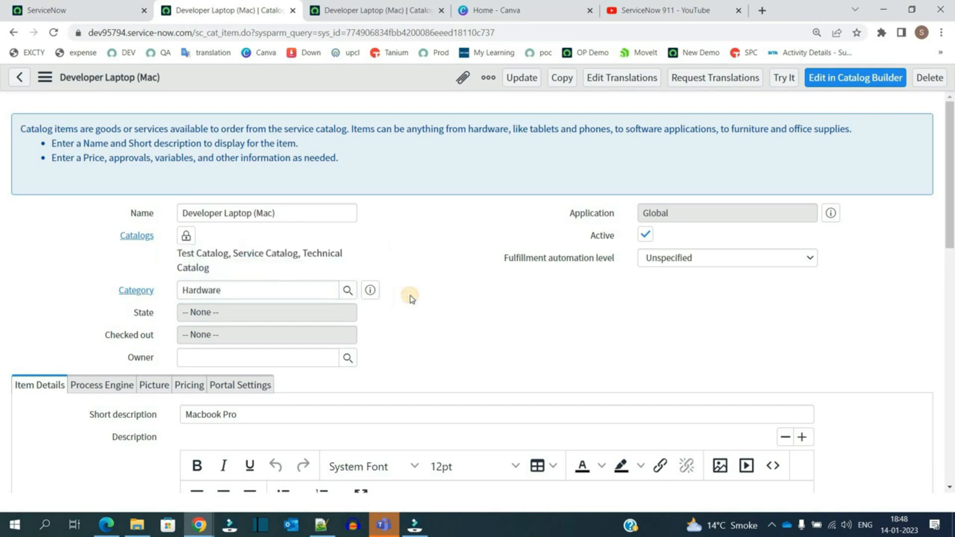
pyautogui.click(304, 355)
pyautogui.click(213, 312)
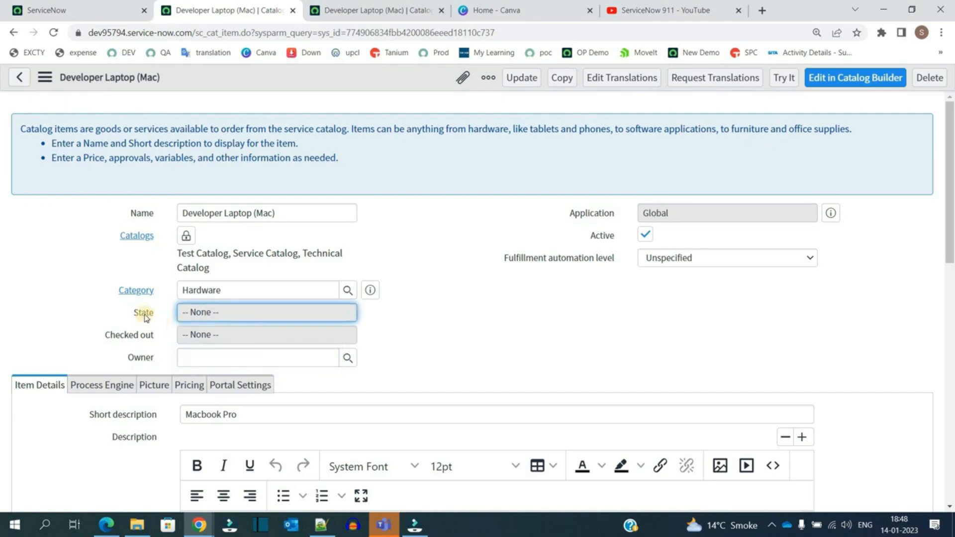
# Step: Examine the item's short description, description and Meta tags field
pyautogui.scroll(-2, 137, 338)
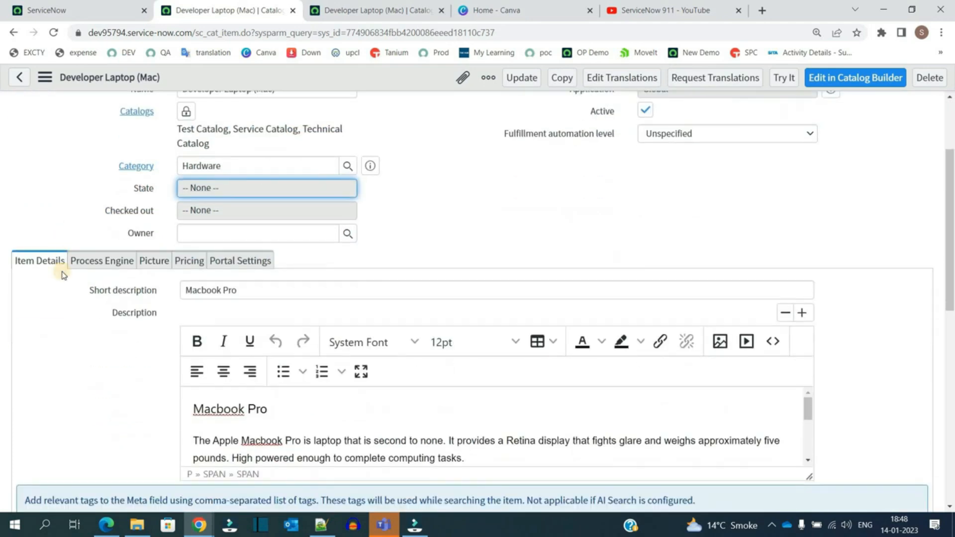
pyautogui.scroll(-1, 33, 284)
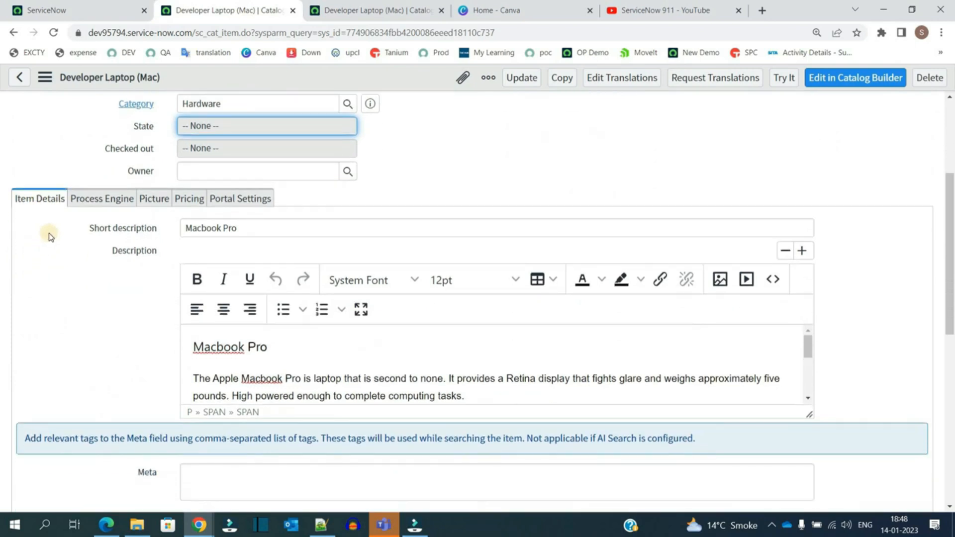
pyautogui.click(260, 229)
pyautogui.hotkey('ctrl', 'a')
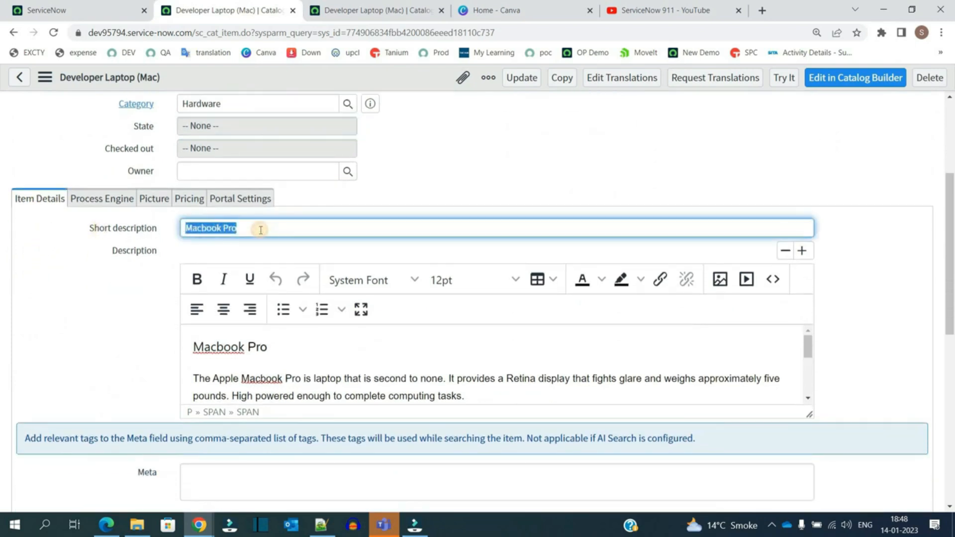
pyautogui.click(296, 372)
pyautogui.scroll(-3, 294, 368)
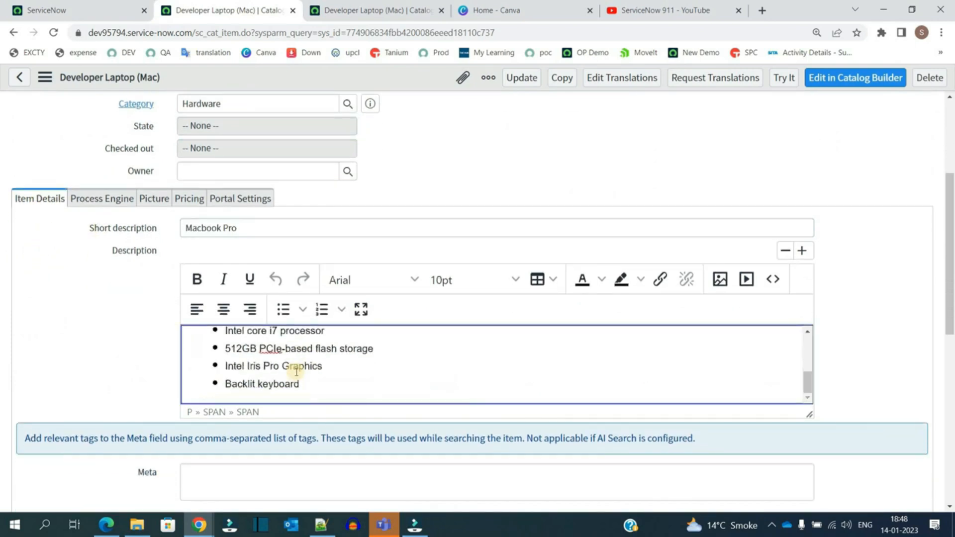
pyautogui.scroll(-2, 286, 348)
pyautogui.scroll(-5, 288, 232)
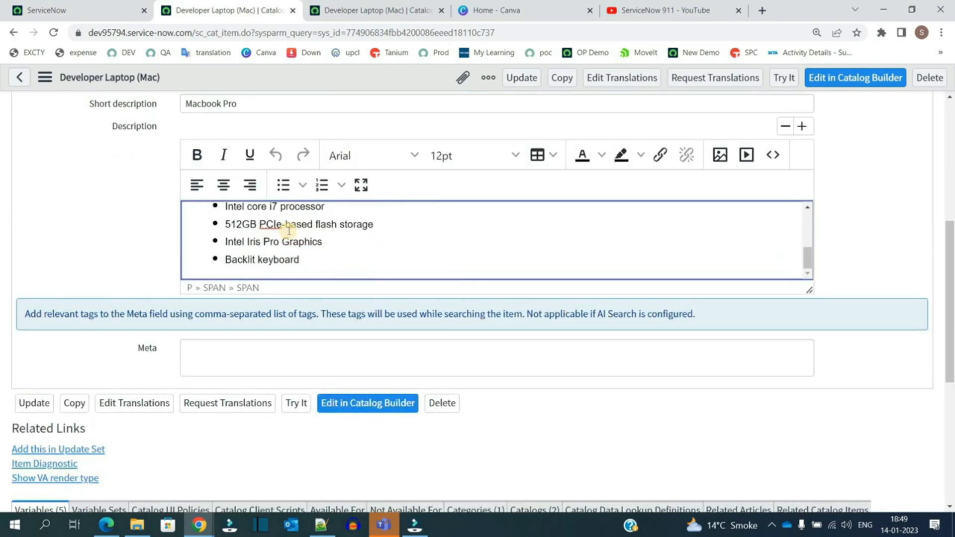
pyautogui.click(202, 351)
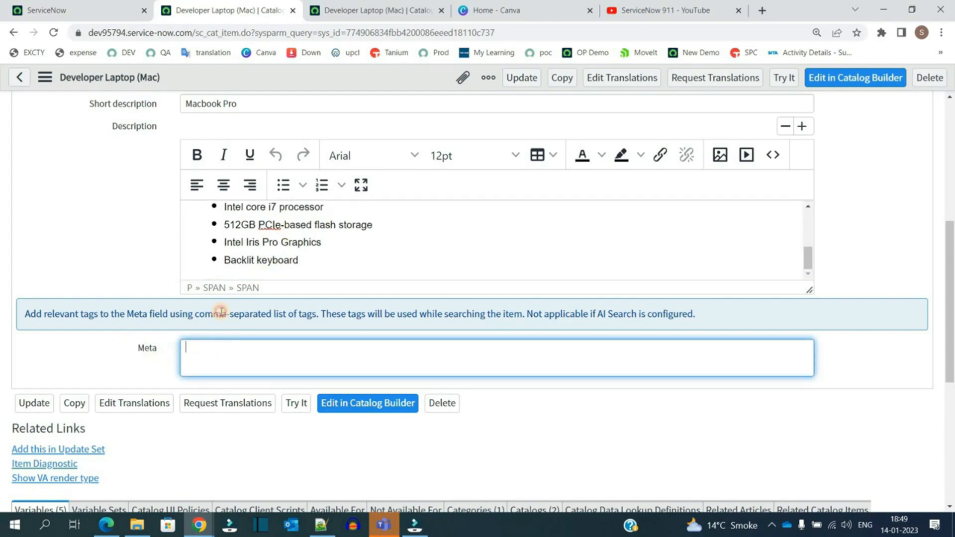
pyautogui.moveTo(221, 312); pyautogui.dragTo(314, 314)
pyautogui.click(181, 315)
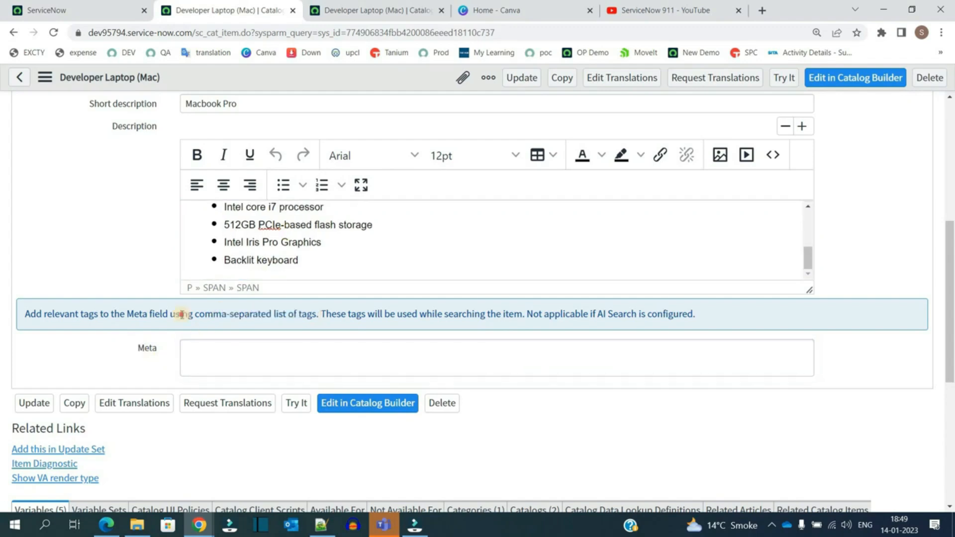
# Step: Open the Process Engine tab and review its Flow, Workflow and Execution Plan fields
pyautogui.tripleClick(181, 315)
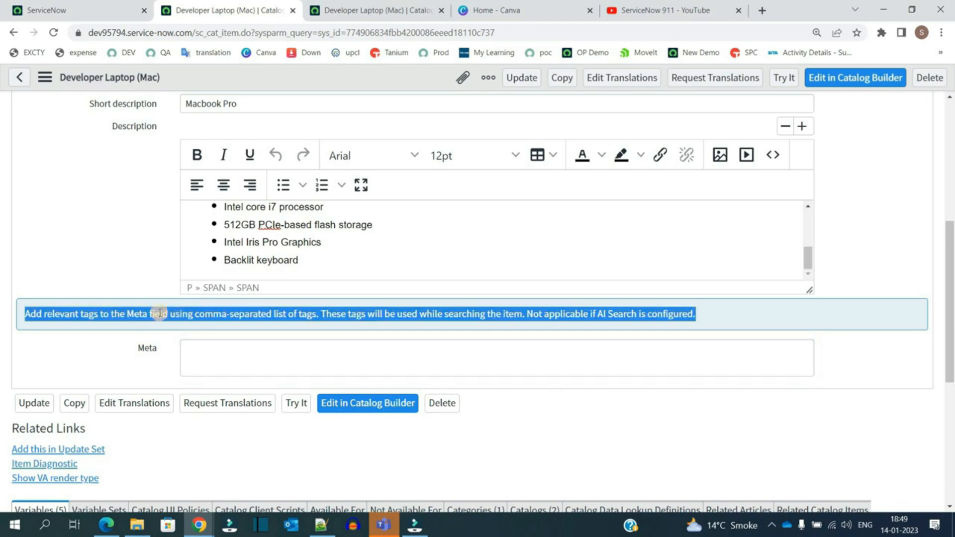
pyautogui.scroll(5, 121, 343)
pyautogui.click(102, 323)
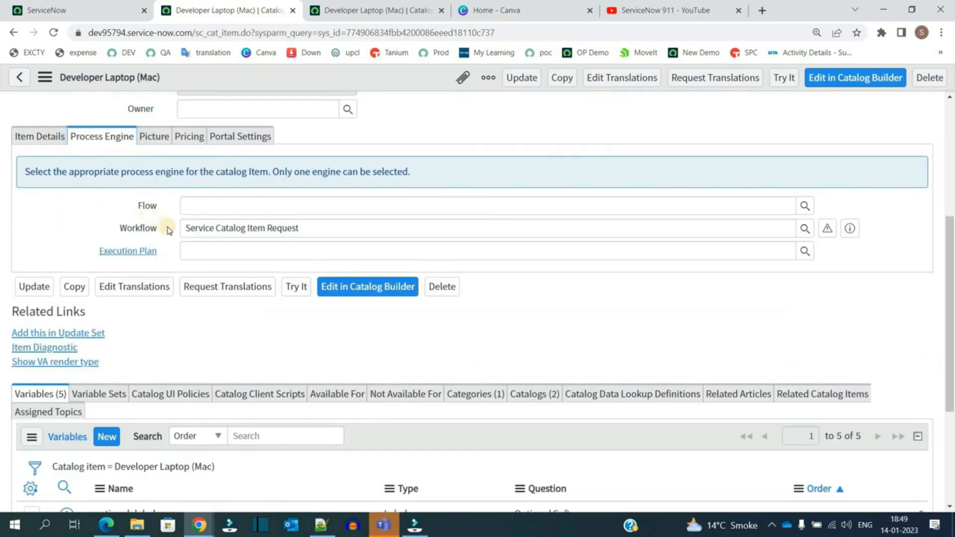
pyautogui.click(209, 213)
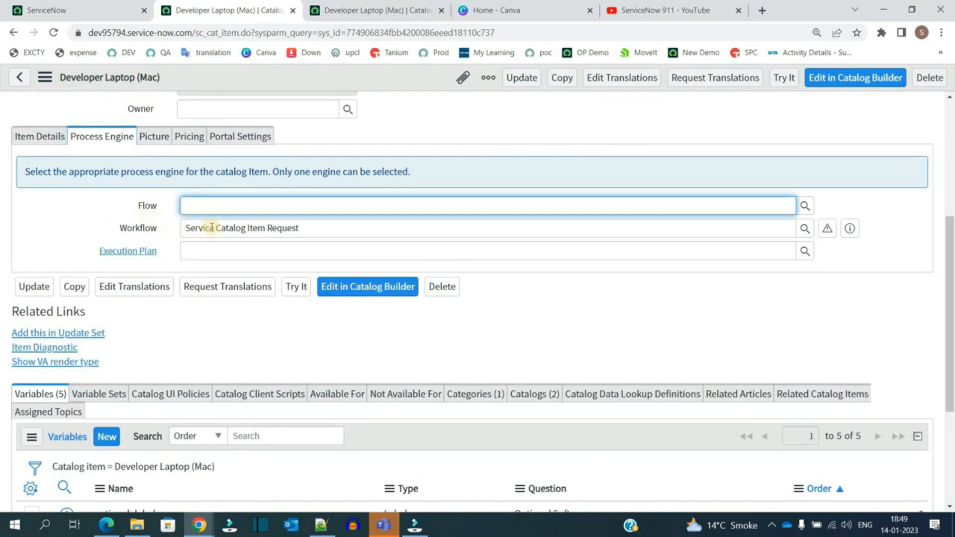
pyautogui.press('Tab')
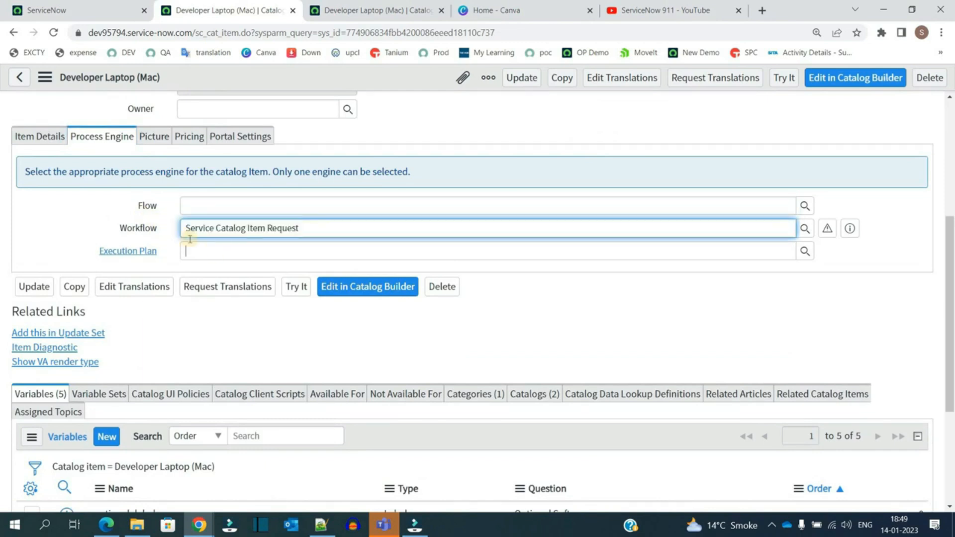
pyautogui.click(140, 207)
pyautogui.keyDown('shift'); pyautogui.click(182, 273); pyautogui.keyUp('shift')
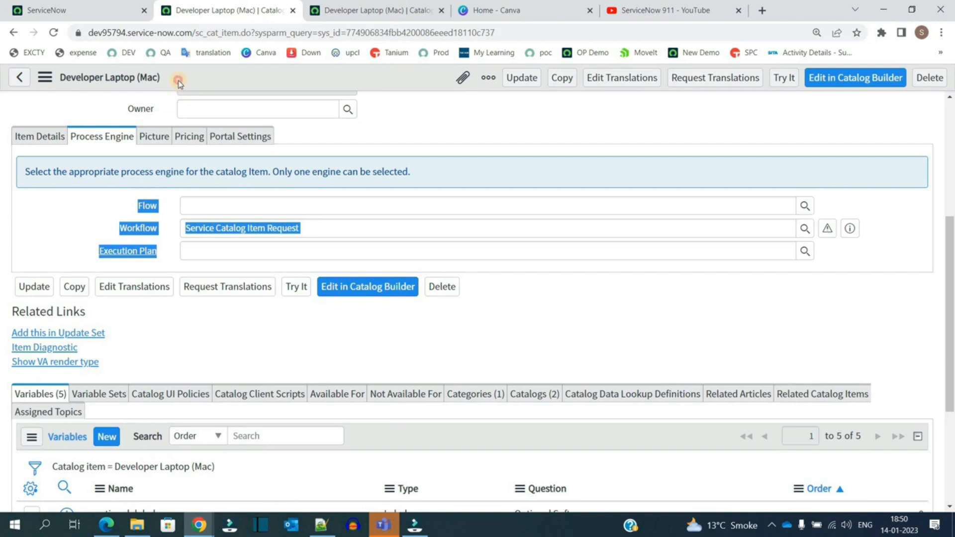
pyautogui.moveTo(178, 80); pyautogui.dragTo(77, 81)
pyautogui.scroll(5, 78, 94)
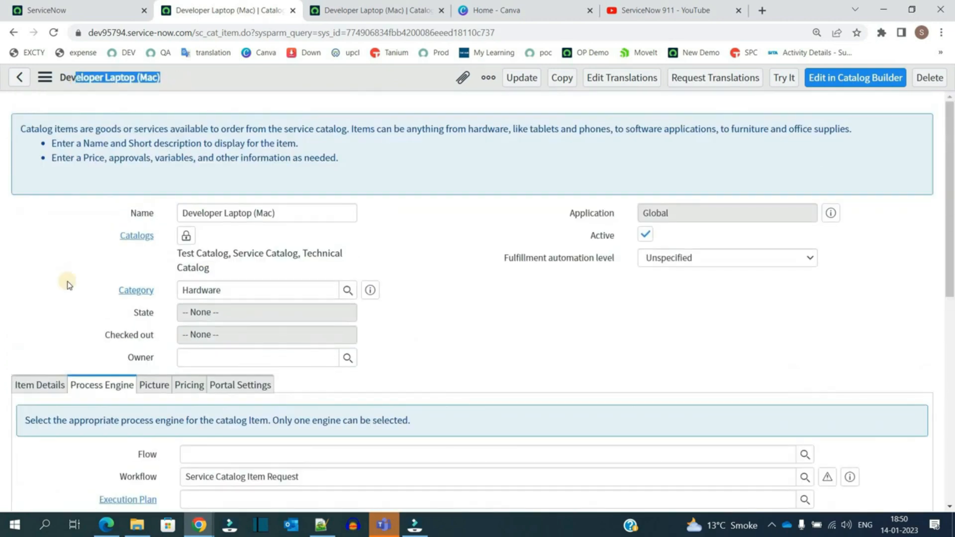
# Step: Inspect the Service Catalog Item Request workflow value and open the Picture tab to view the item's icon and picture
pyautogui.scroll(-6, 69, 285)
pyautogui.click(354, 173)
pyautogui.doubleClick(354, 172)
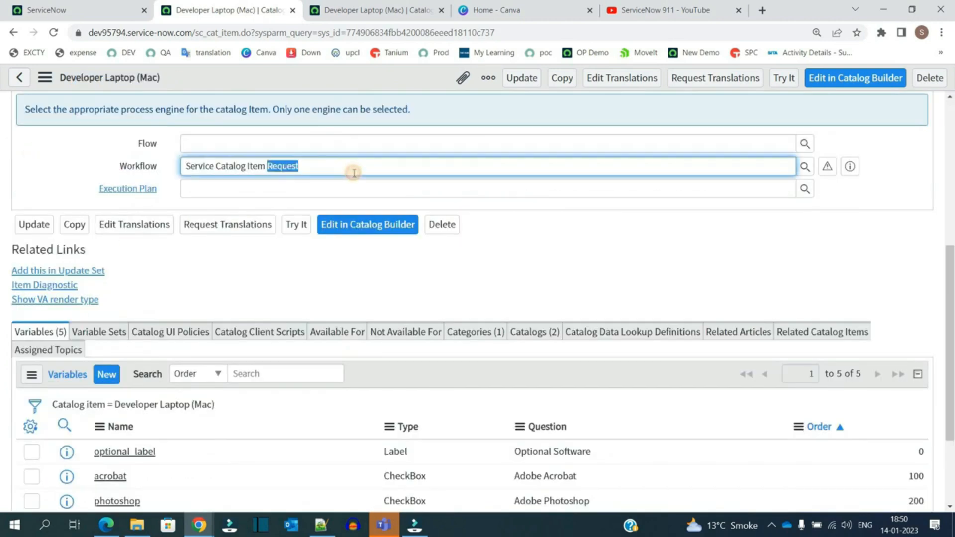
pyautogui.tripleClick(354, 173)
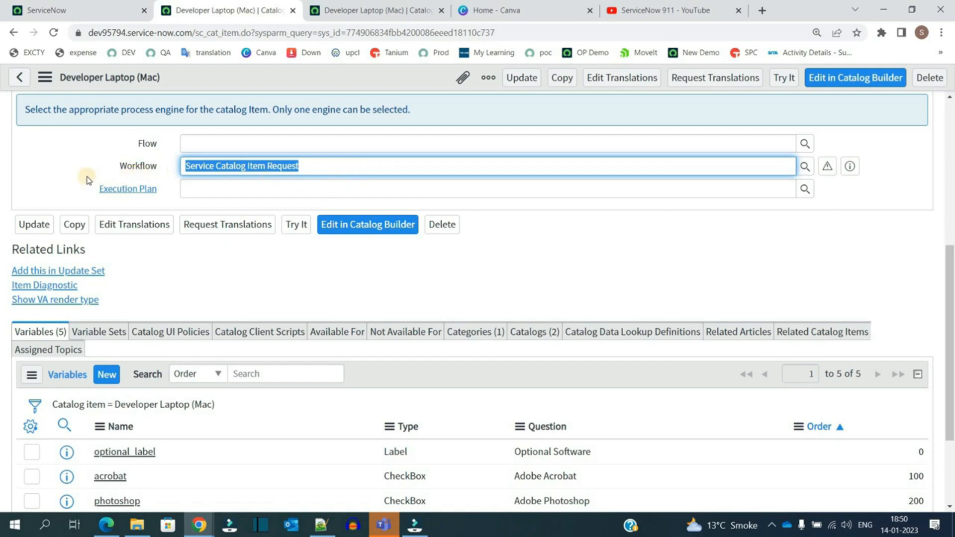
pyautogui.click(122, 144)
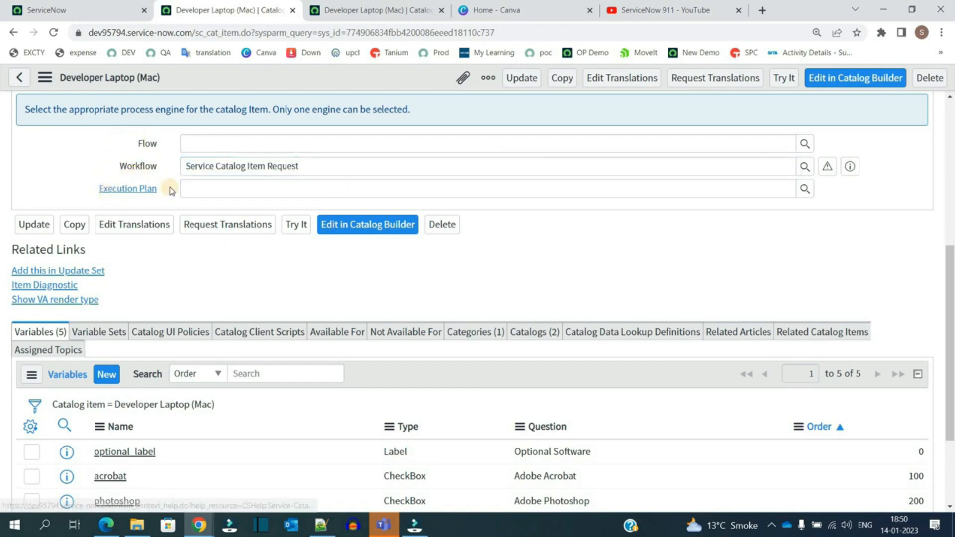
pyautogui.tripleClick(236, 168)
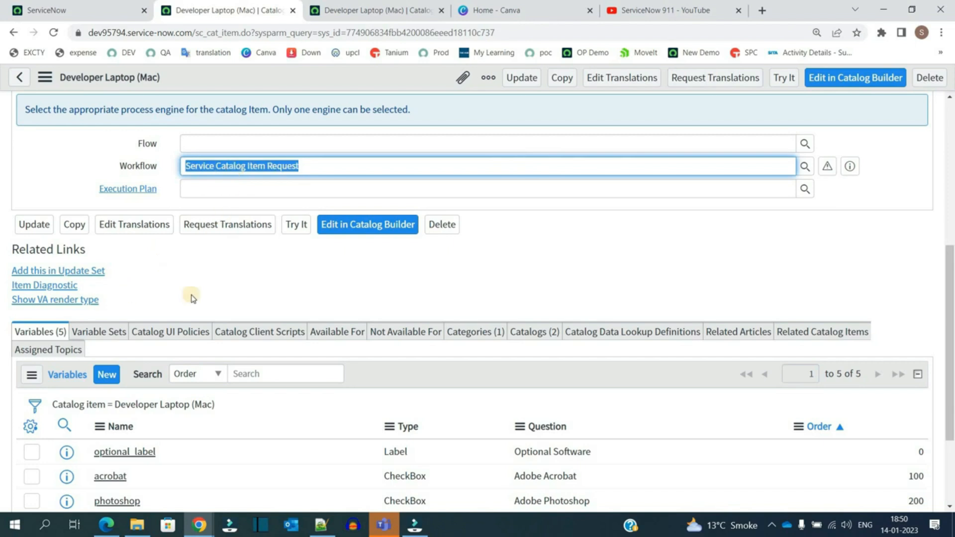
pyautogui.scroll(3, 199, 289)
pyautogui.click(148, 265)
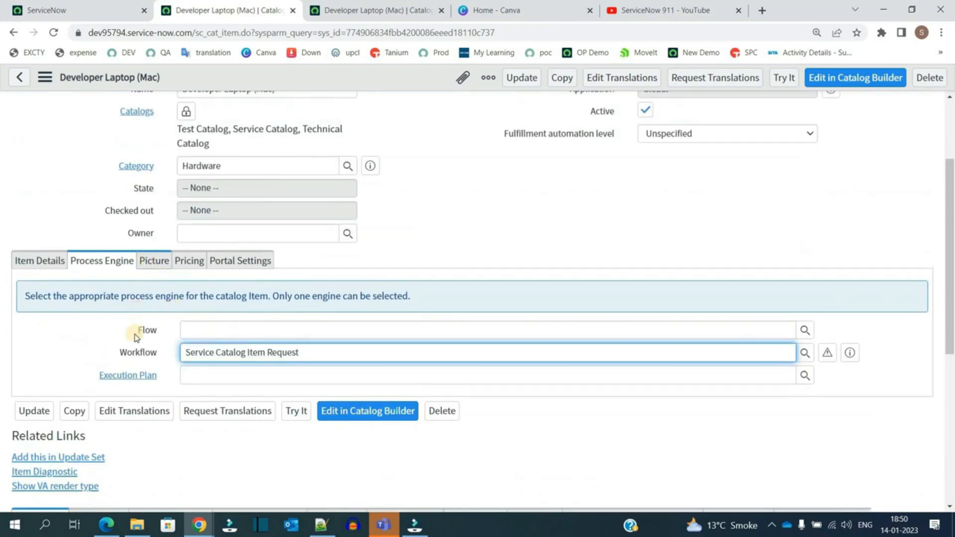
pyautogui.scroll(-2, 164, 298)
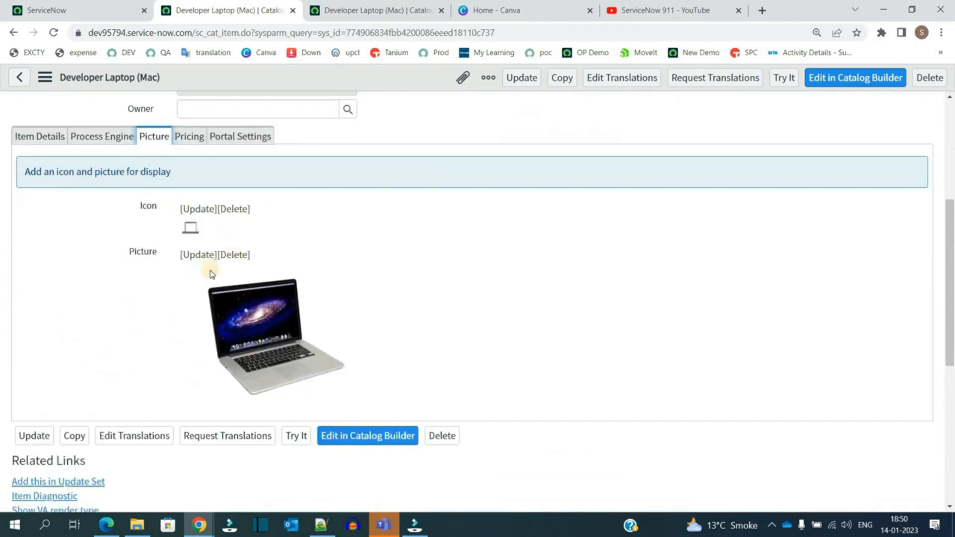
# Step: Review the item's Pricing and Portal Settings tabs, then view the Variables list
pyautogui.click(188, 132)
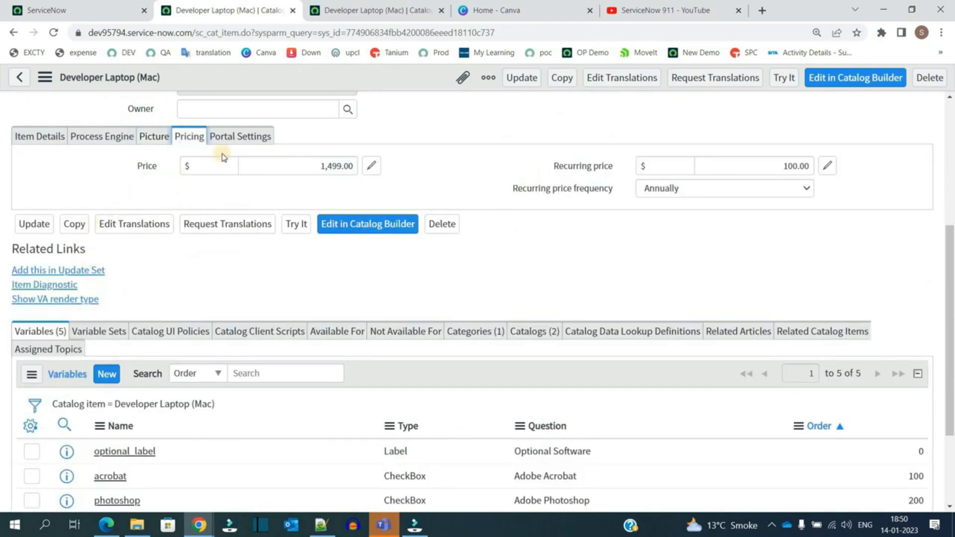
pyautogui.click(231, 138)
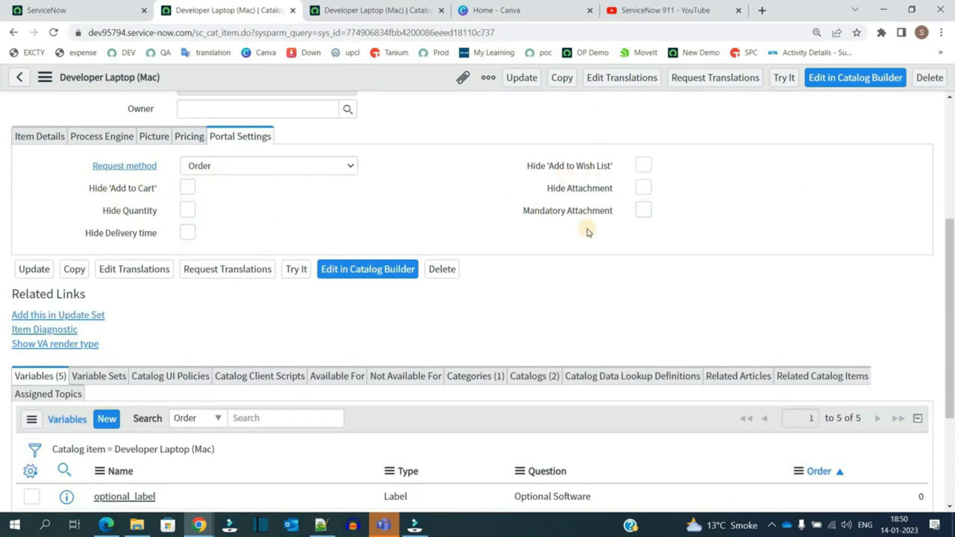
pyautogui.scroll(-1, 590, 233)
pyautogui.scroll(-6, 589, 243)
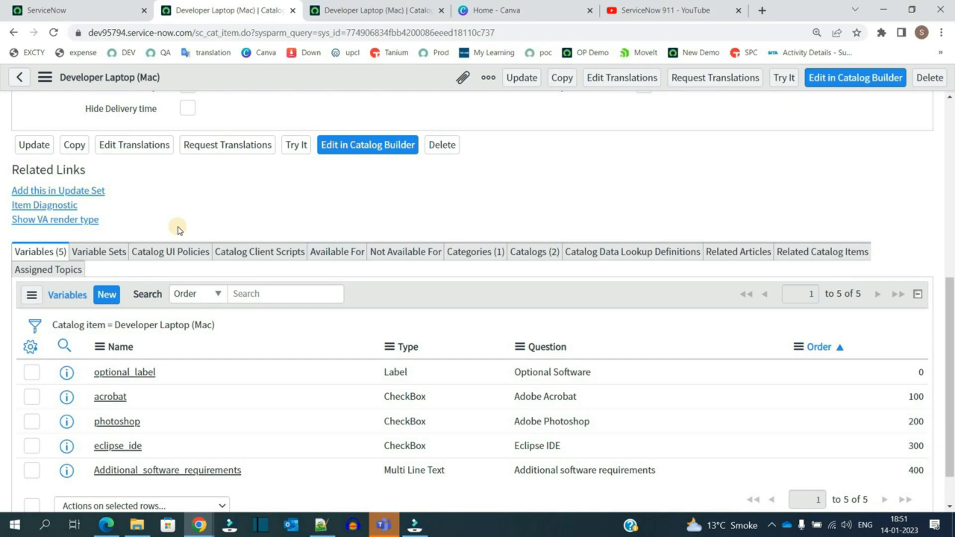
# Step: Preview the catalog item with Try It and test the optional software checkboxes such as Adobe Acrobat
pyautogui.click(382, 8)
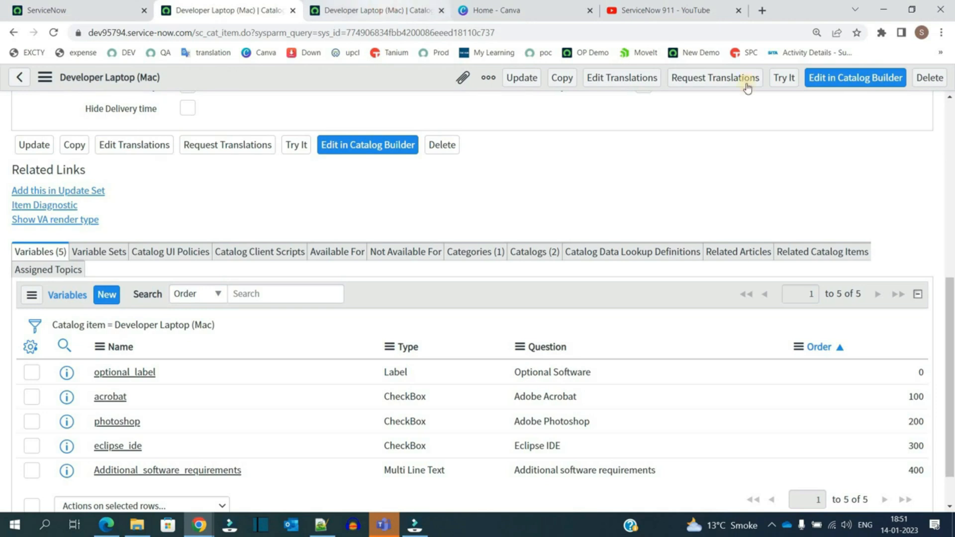
pyautogui.click(784, 77)
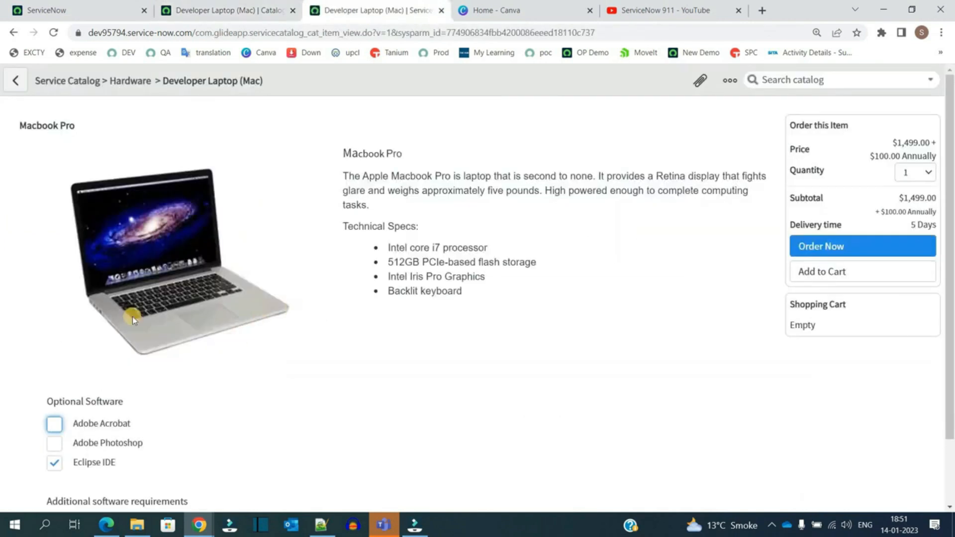
pyautogui.scroll(-2, 48, 319)
pyautogui.moveTo(49, 318); pyautogui.dragTo(204, 427)
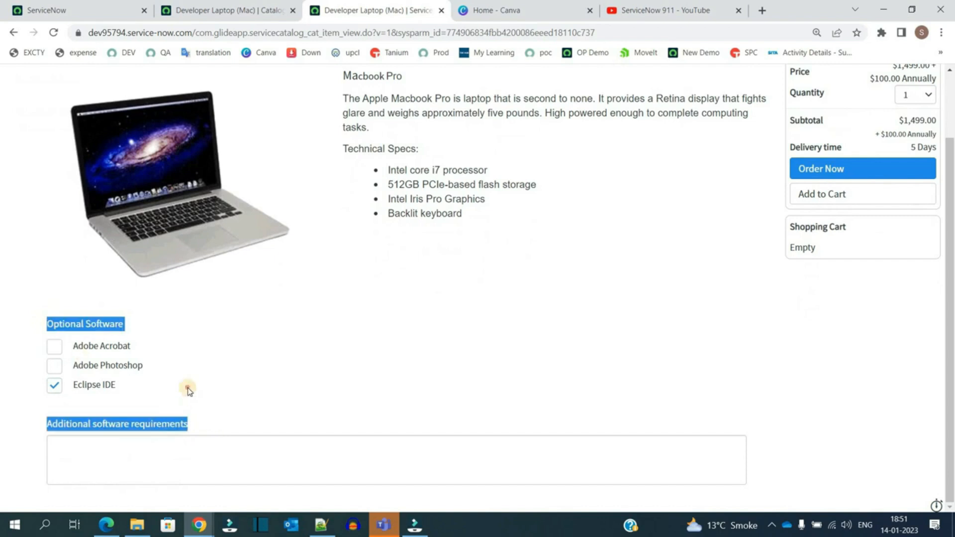
pyautogui.click(76, 330)
pyautogui.tripleClick(76, 329)
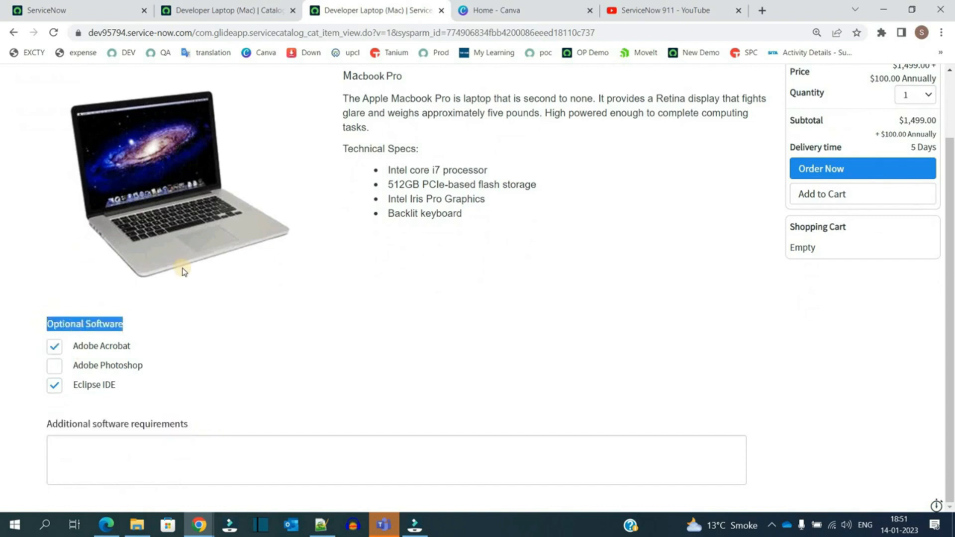
pyautogui.click(157, 445)
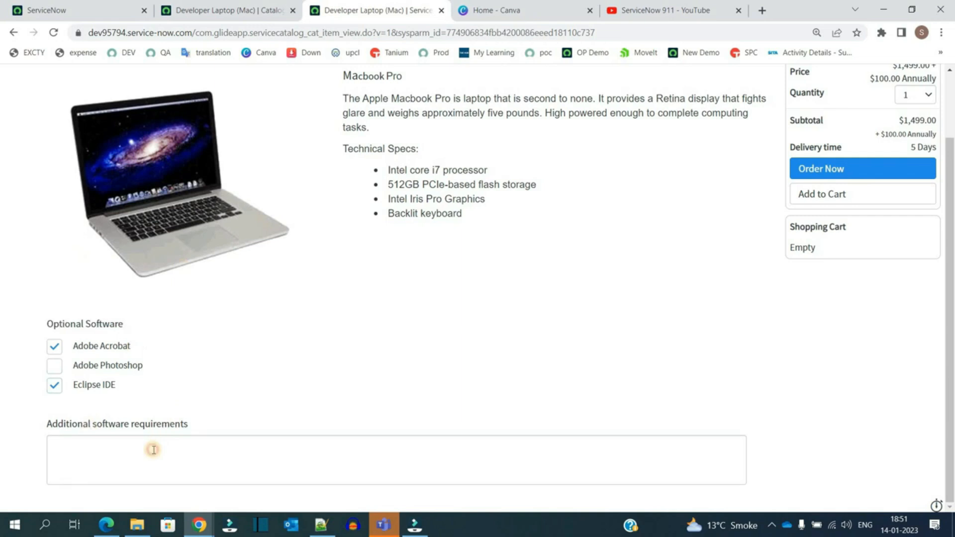
pyautogui.click(154, 449)
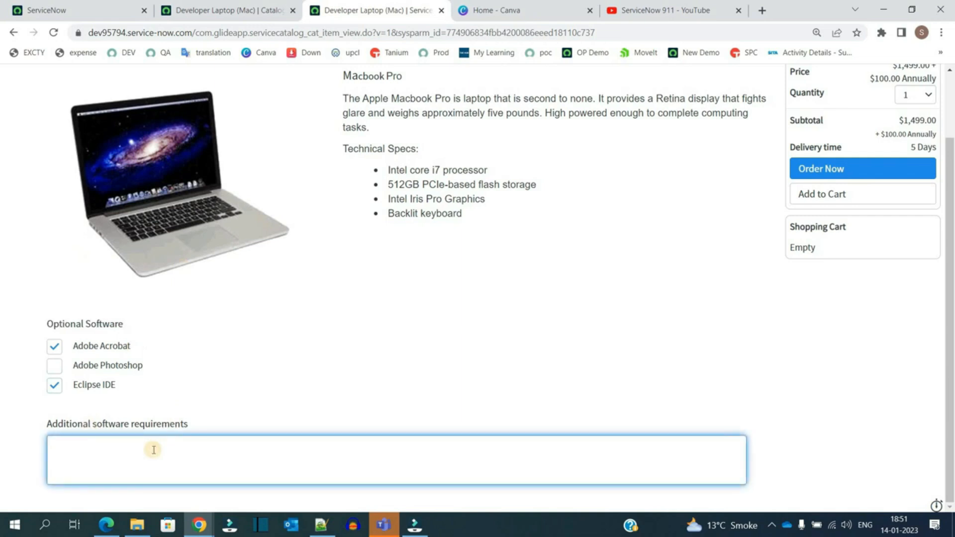
pyautogui.click(273, 366)
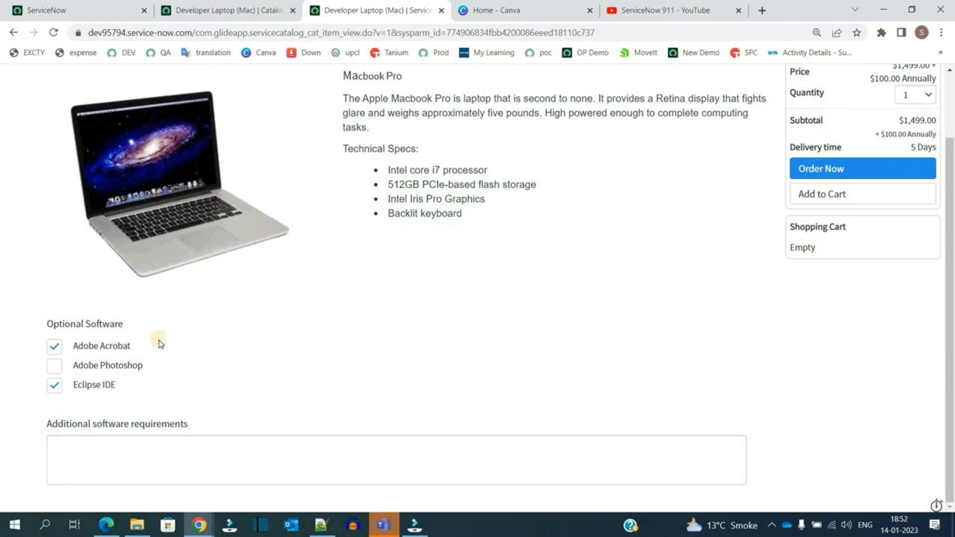
# Step: Return to the item configuration and inspect the acrobat variable's type, question and order in the Variables list
pyautogui.click(217, 19)
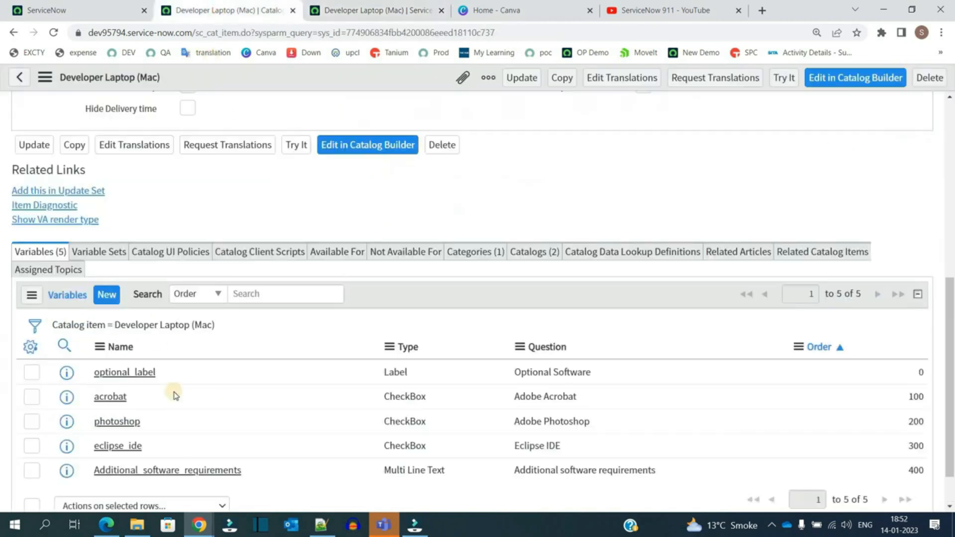
pyautogui.click(244, 398)
pyautogui.click(484, 398)
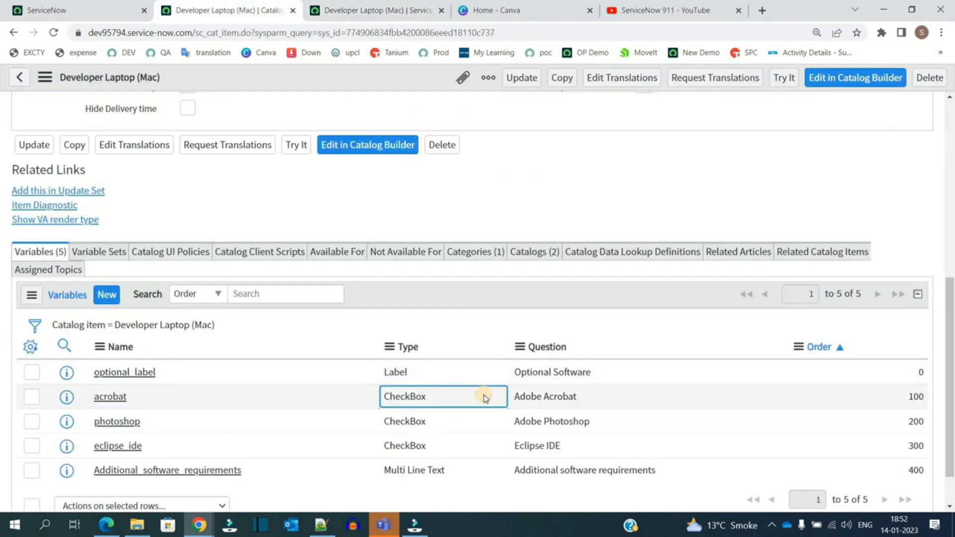
pyautogui.click(585, 399)
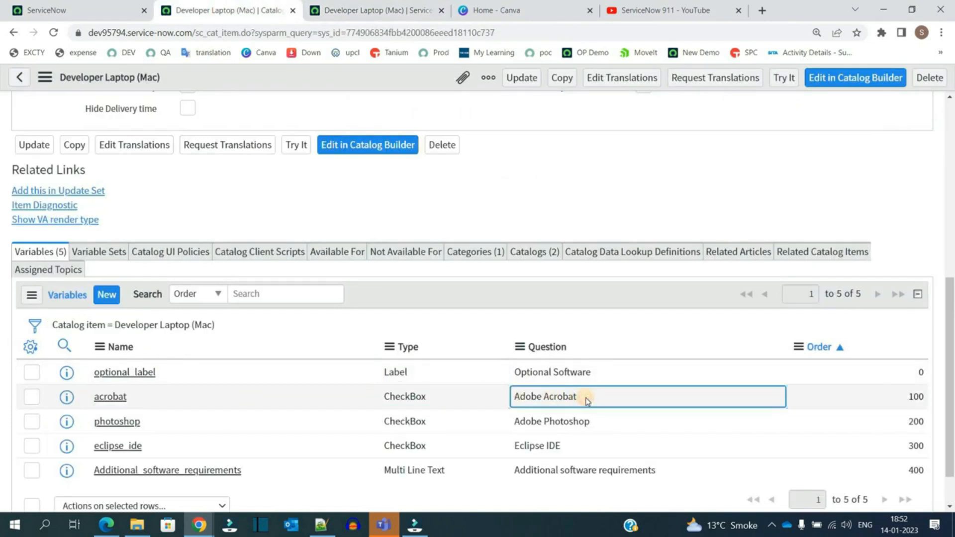
pyautogui.click(585, 398)
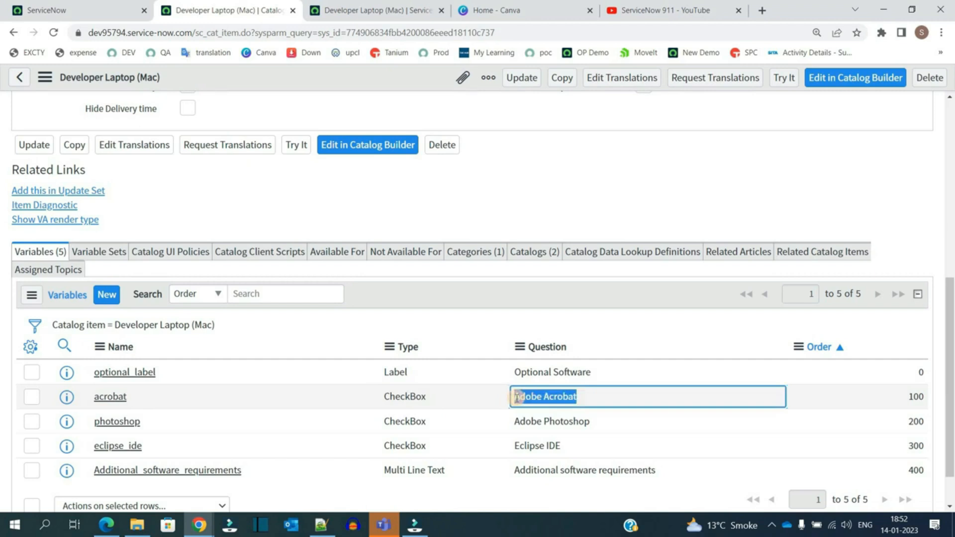
pyautogui.click(878, 393)
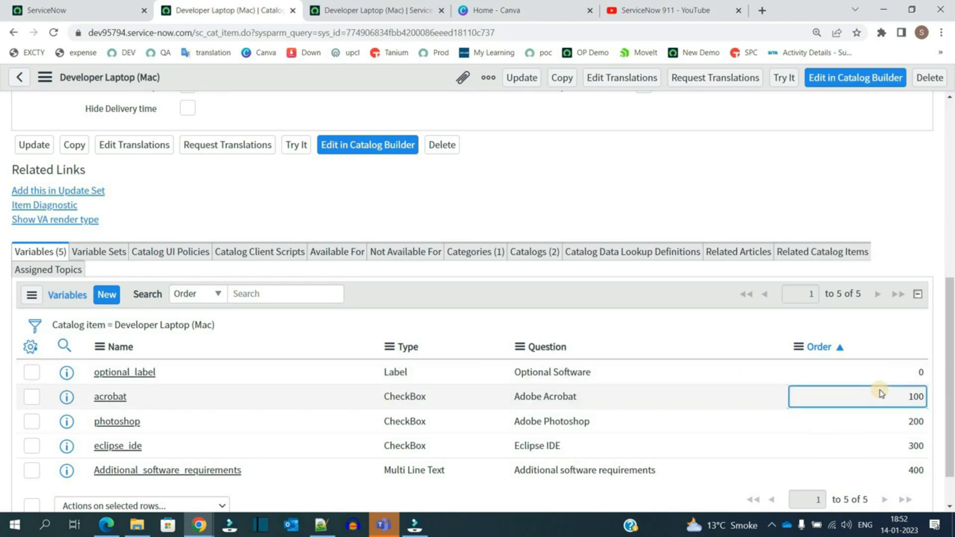
# Step: Open the Adobe Acrobat variable and review its Question, Type Specifications, Default Value, Permission and Availability tabs
pyautogui.middleClick(66, 399)
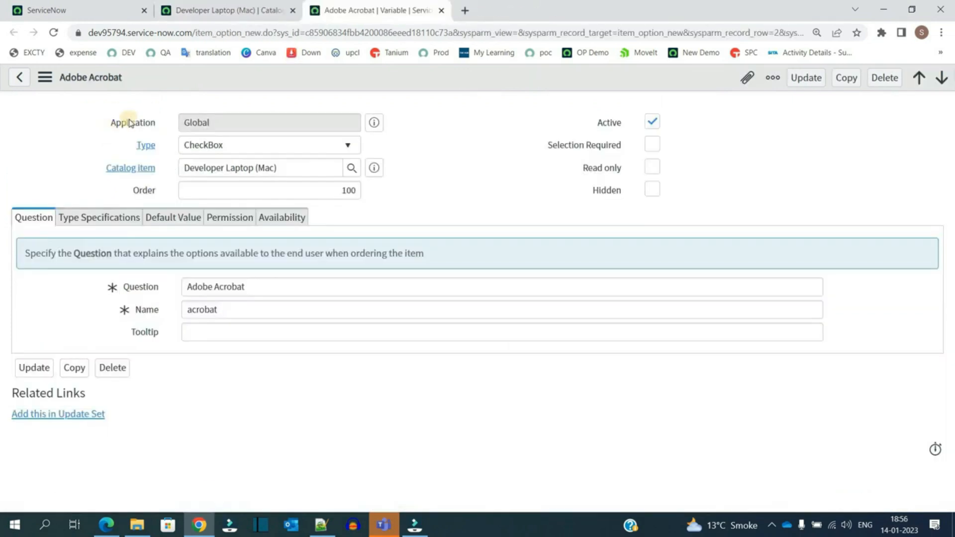
pyautogui.click(214, 286)
pyautogui.hotkey('ctrl', 'a')
pyautogui.doubleClick(218, 312)
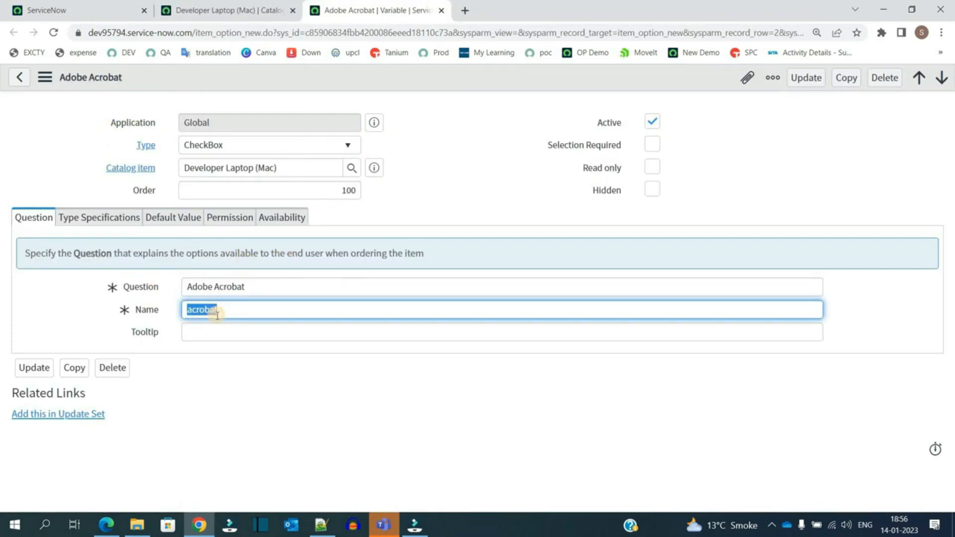
pyautogui.click(637, 145)
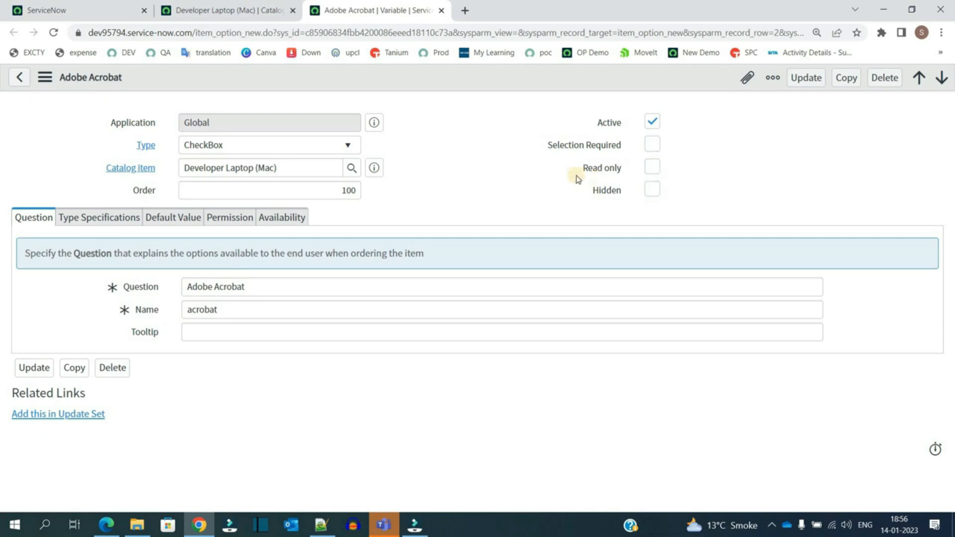
pyautogui.click(102, 218)
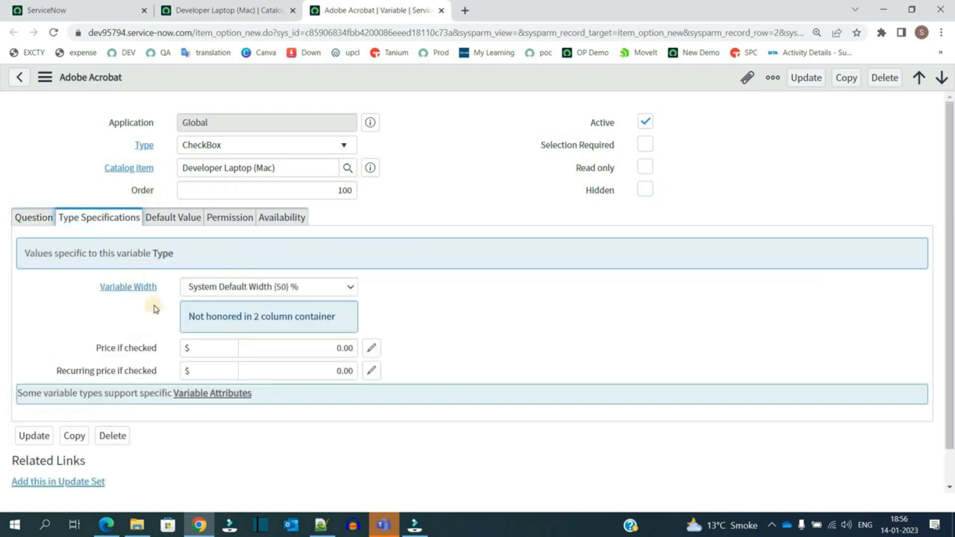
pyautogui.click(175, 218)
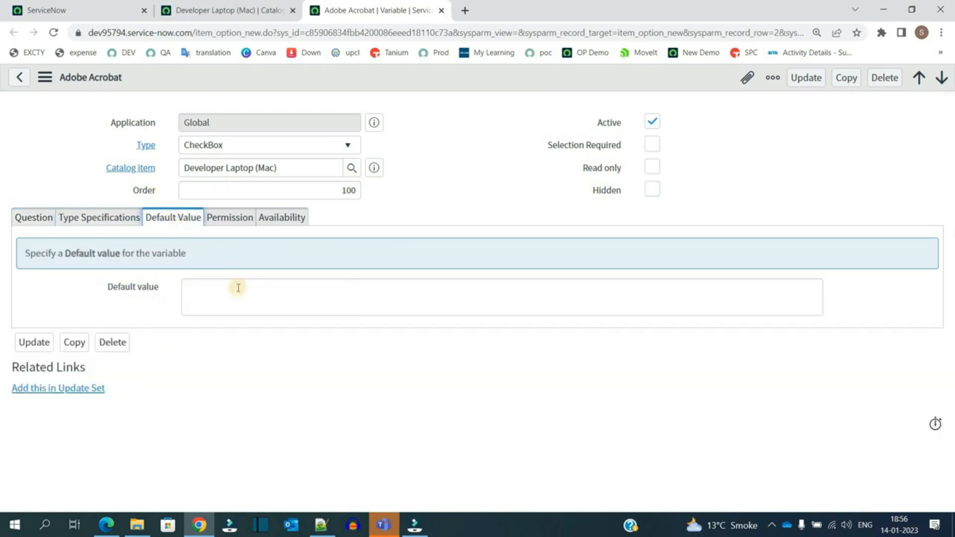
pyautogui.click(238, 288)
pyautogui.click(224, 220)
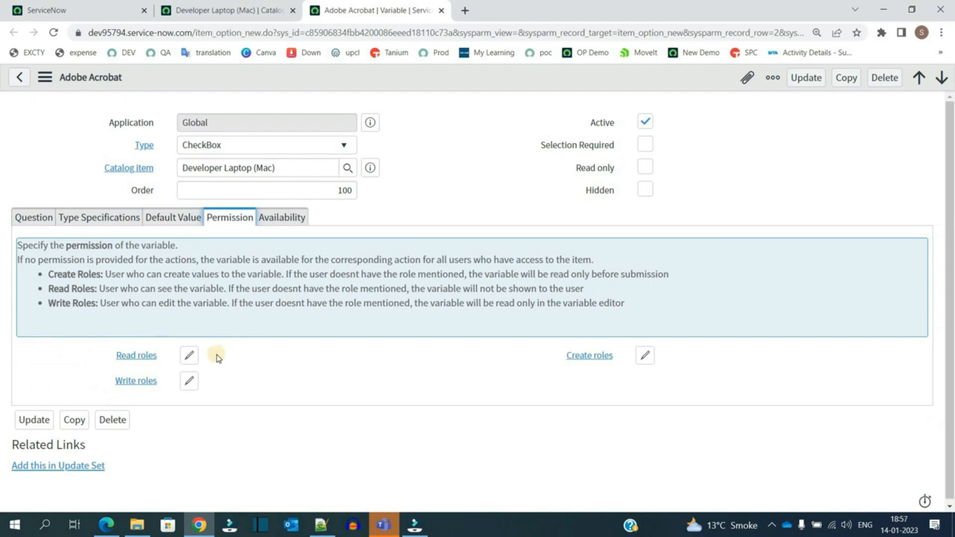
pyautogui.click(278, 219)
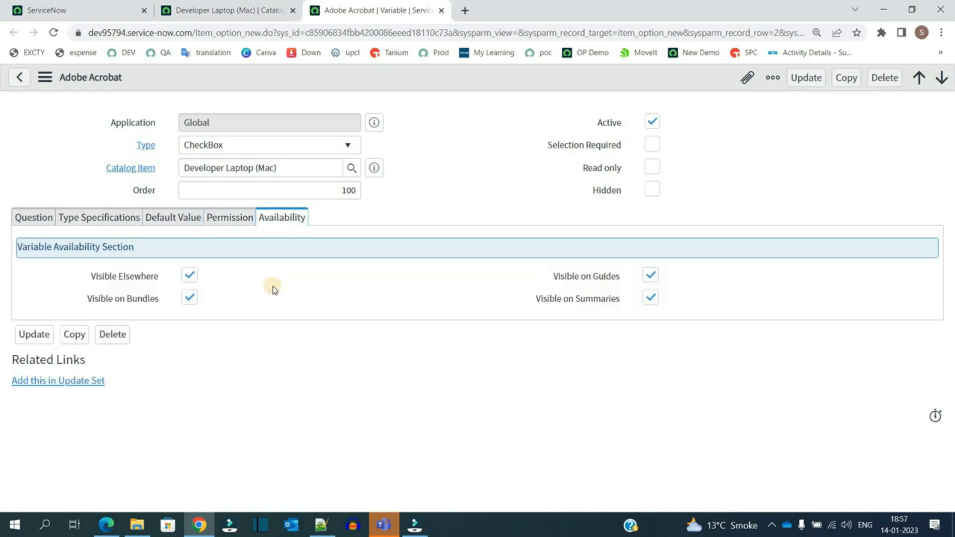
pyautogui.hotkey('ctrl', 'w')
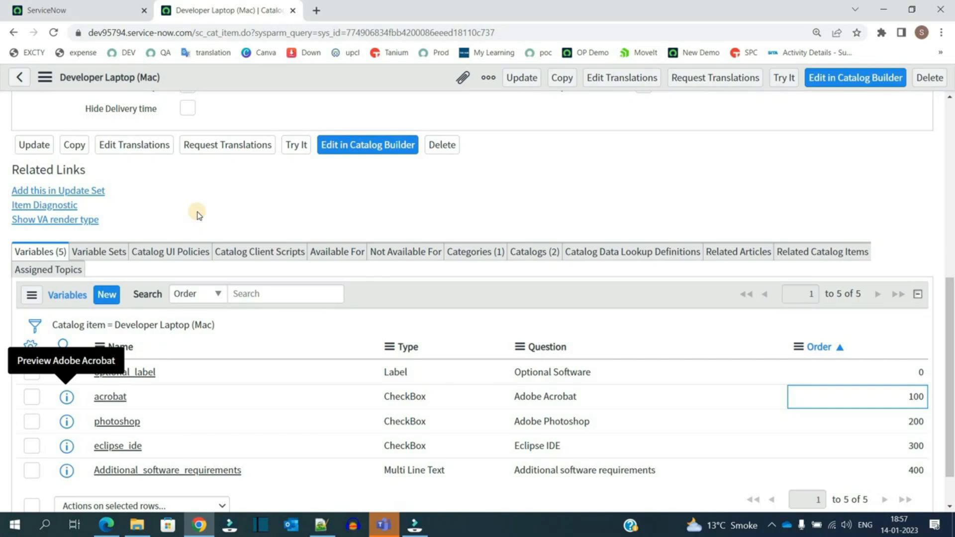
# Step: Review the item's Variable Sets, Catalog UI Policies, Catalog Client Scripts, Available For and Not Available For related lists
pyautogui.click(99, 252)
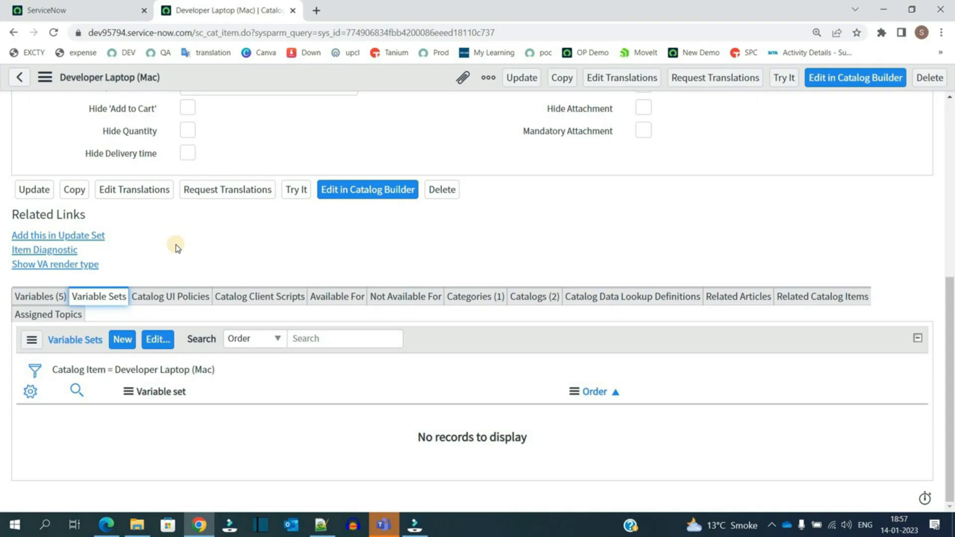
pyautogui.click(177, 296)
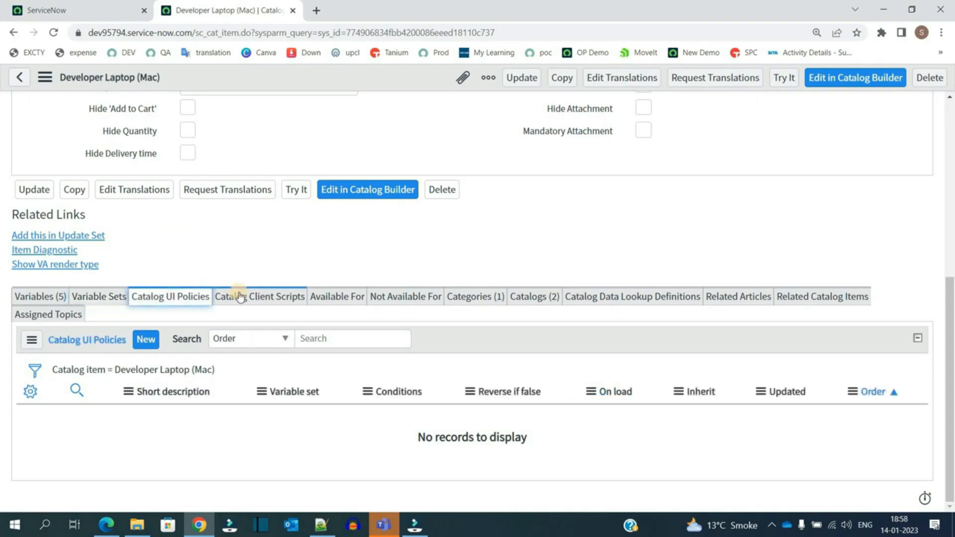
pyautogui.click(240, 297)
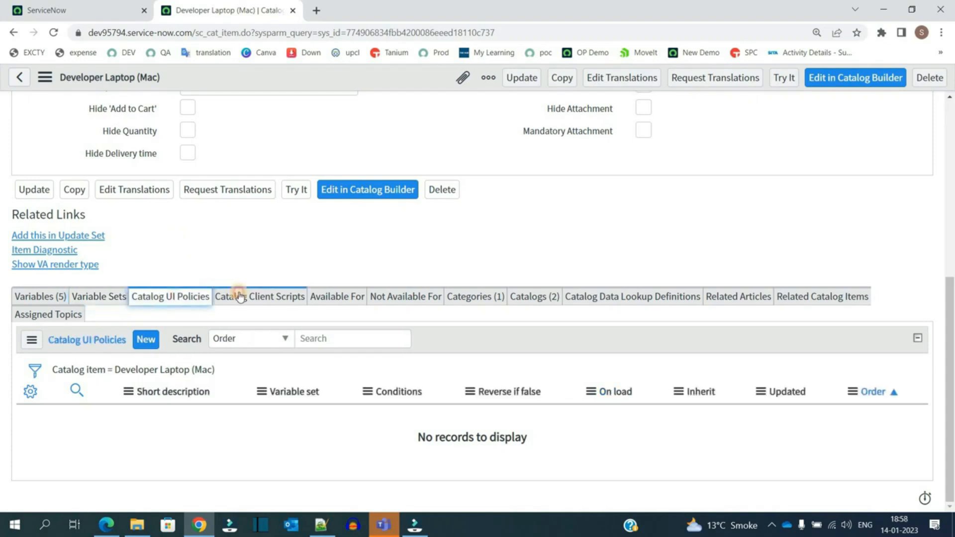
pyautogui.click(176, 303)
pyautogui.click(249, 305)
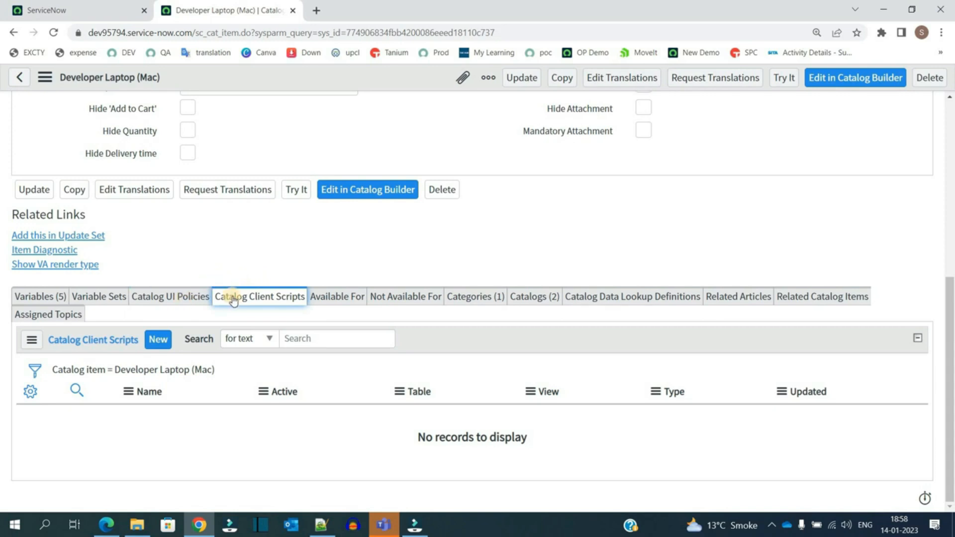
pyautogui.click(351, 297)
pyautogui.click(399, 299)
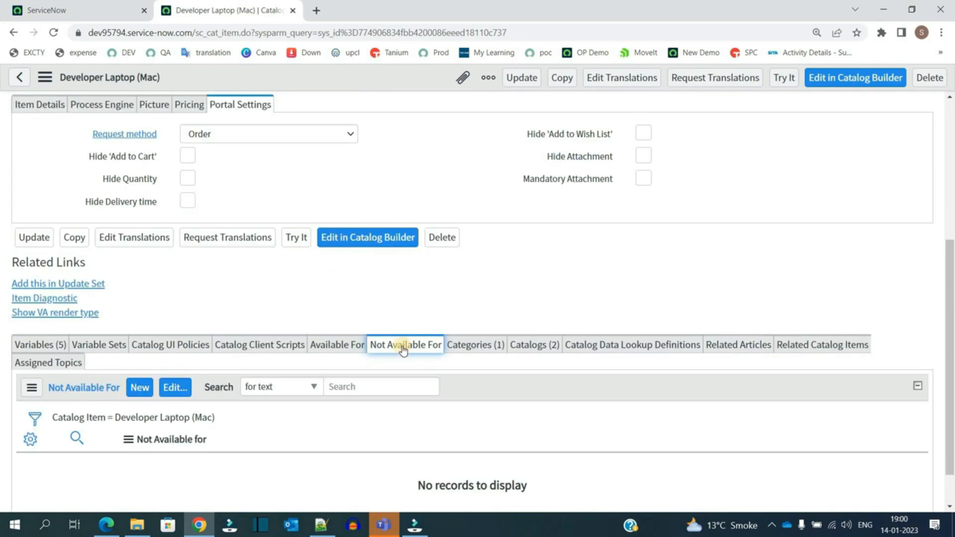
pyautogui.click(142, 392)
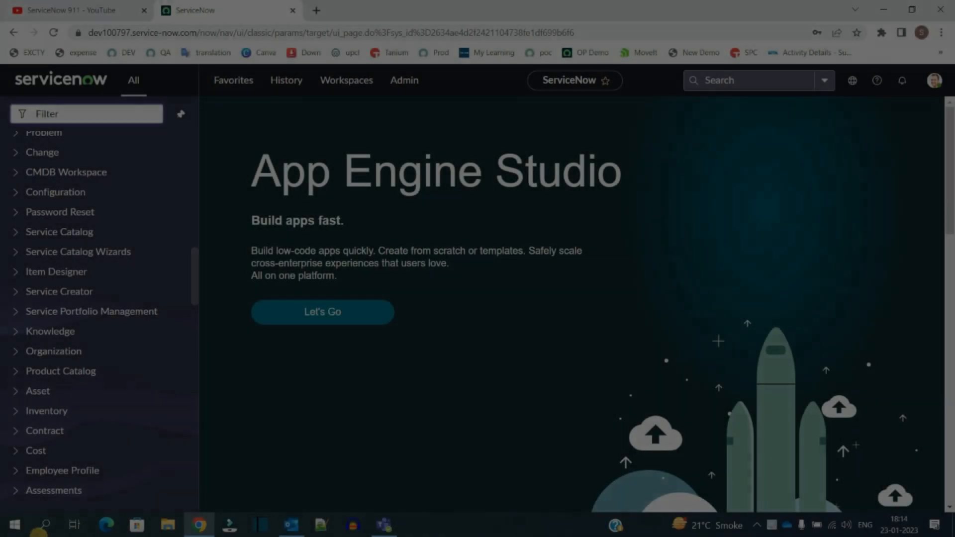
# Step: Create and submit a new catalog titled ServiceNow 911 from the Maintain Catalogs list
pyautogui.click(22, 233)
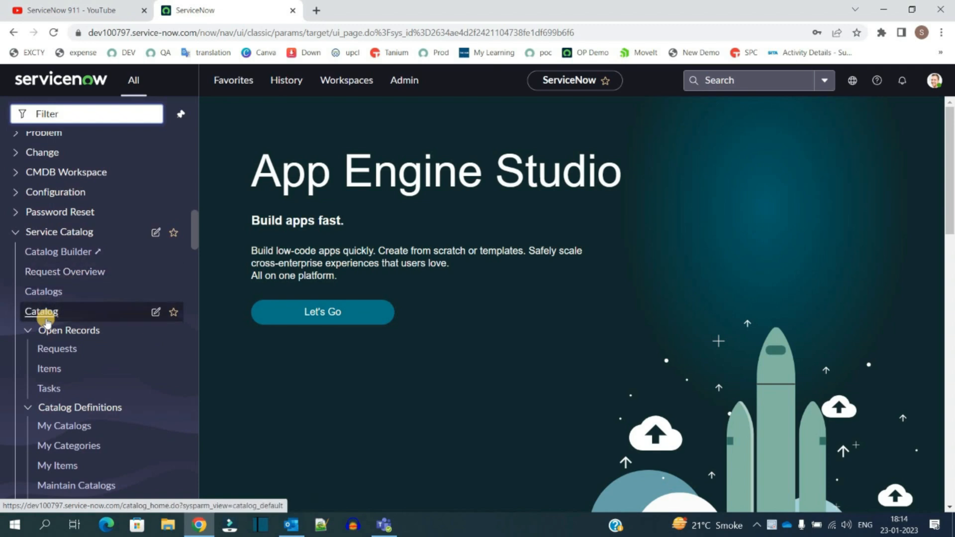
pyautogui.scroll(-10, 48, 319)
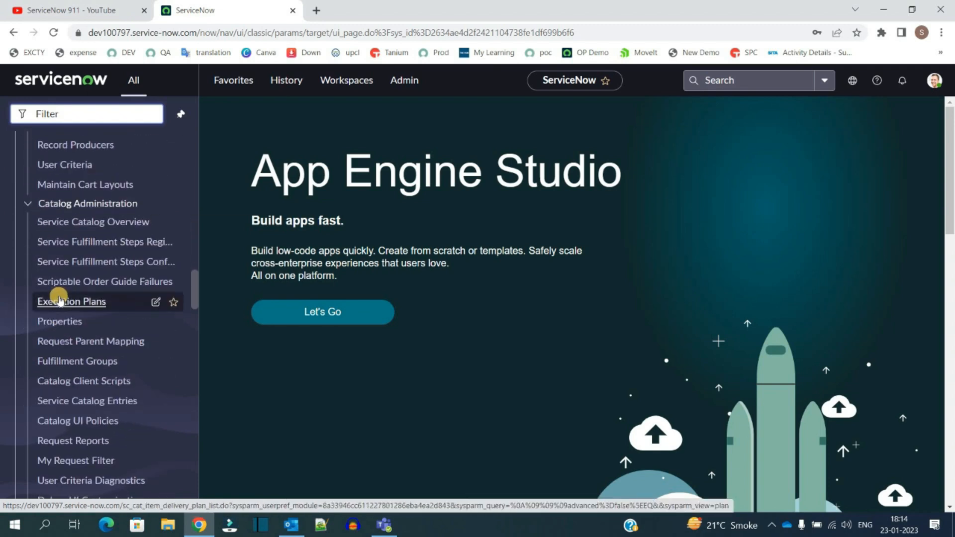
pyautogui.scroll(2, 59, 231)
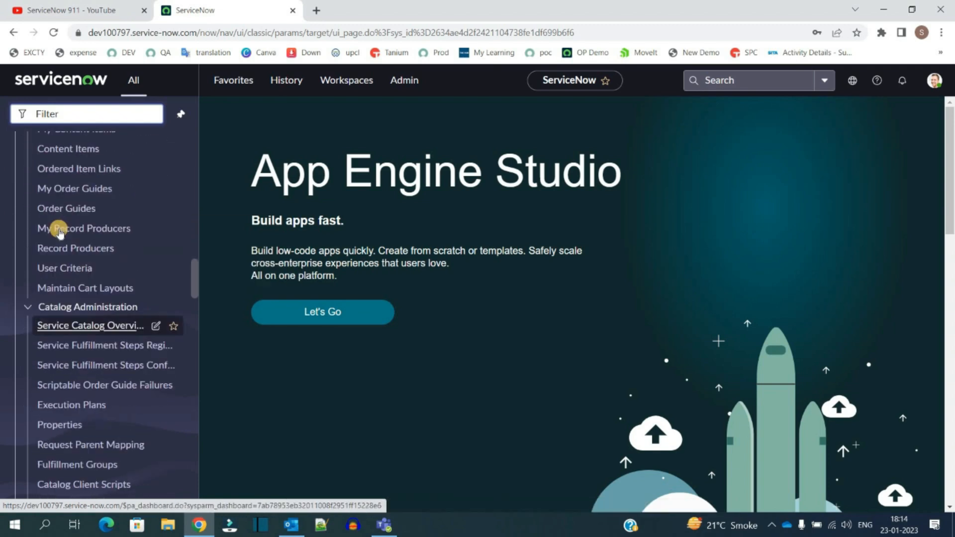
pyautogui.scroll(3, 60, 232)
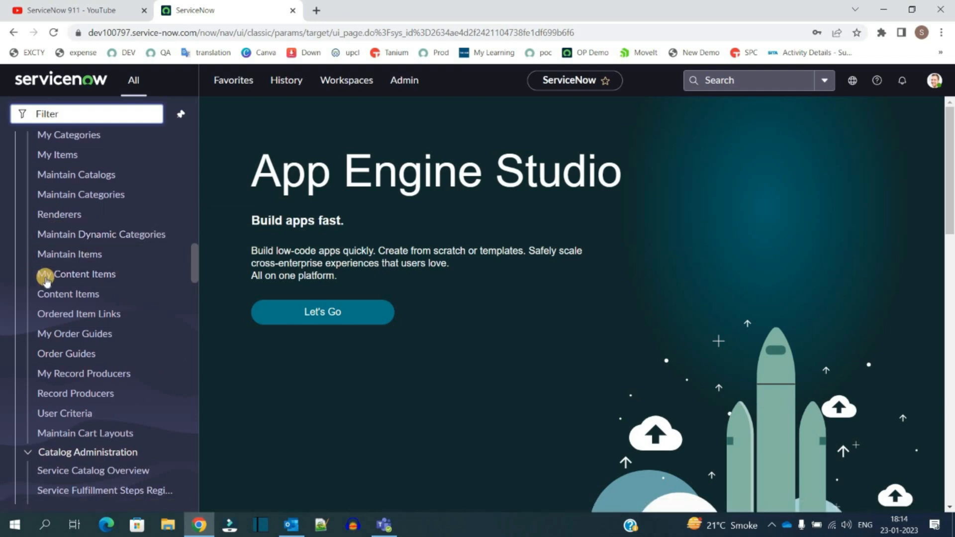
pyautogui.scroll(-3, 44, 271)
pyautogui.scroll(3, 60, 209)
pyautogui.click(75, 175)
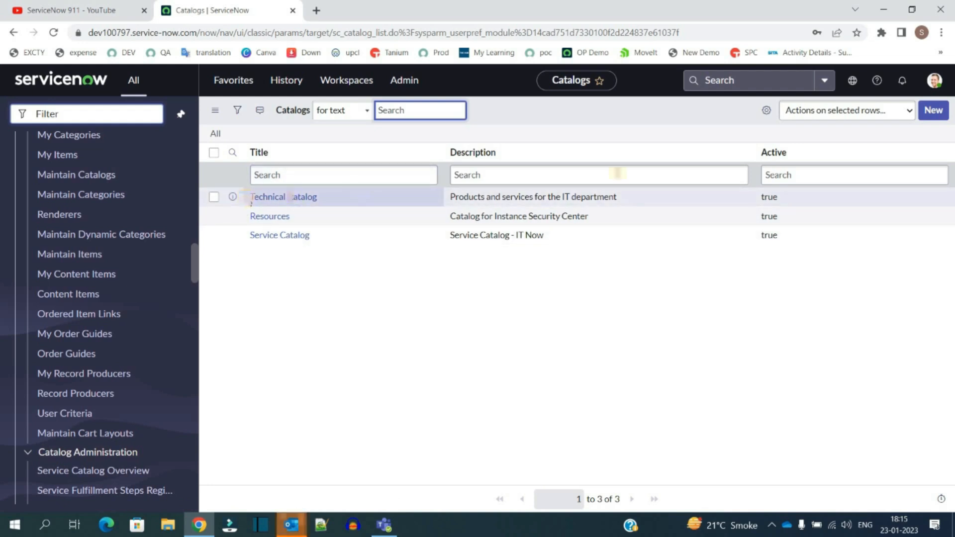
pyautogui.click(934, 110)
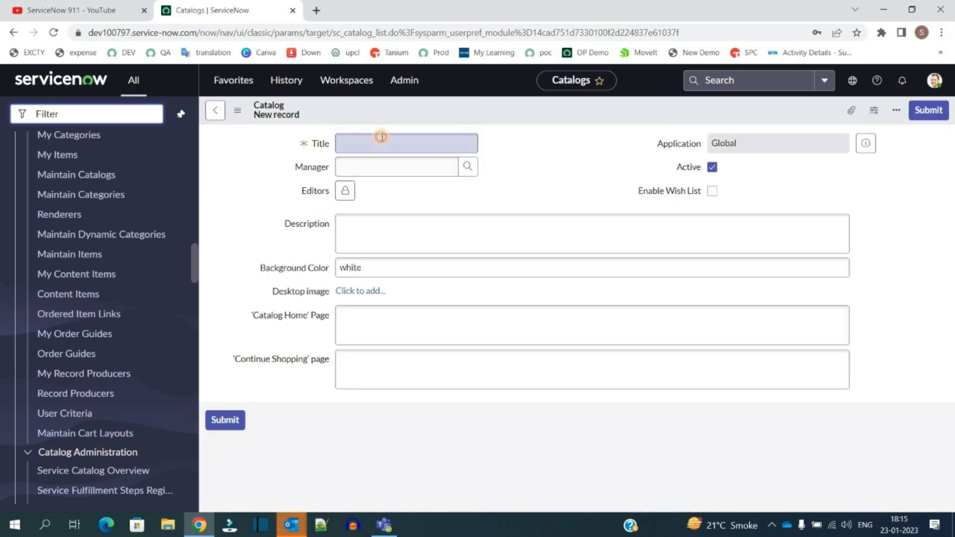
pyautogui.click(381, 137)
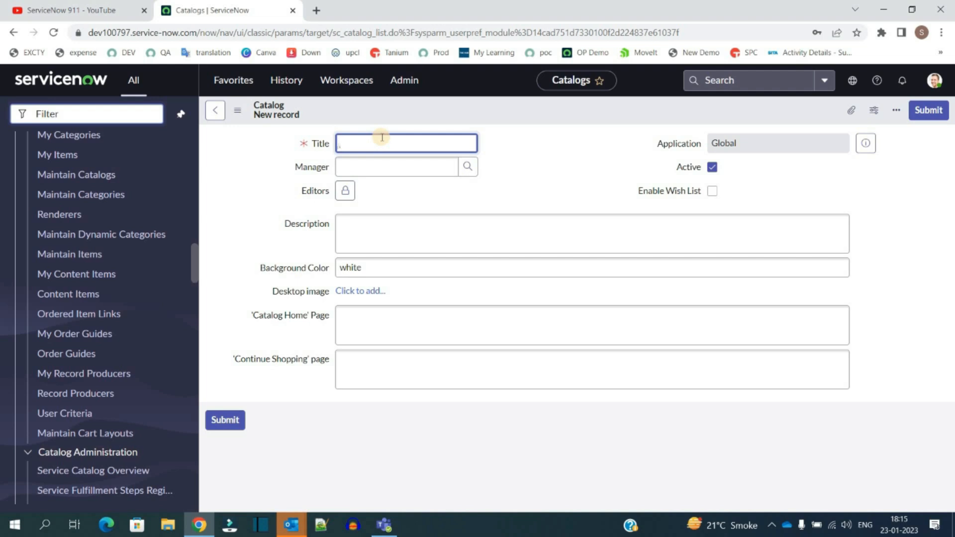
pyautogui.write('ServiceNow 911')
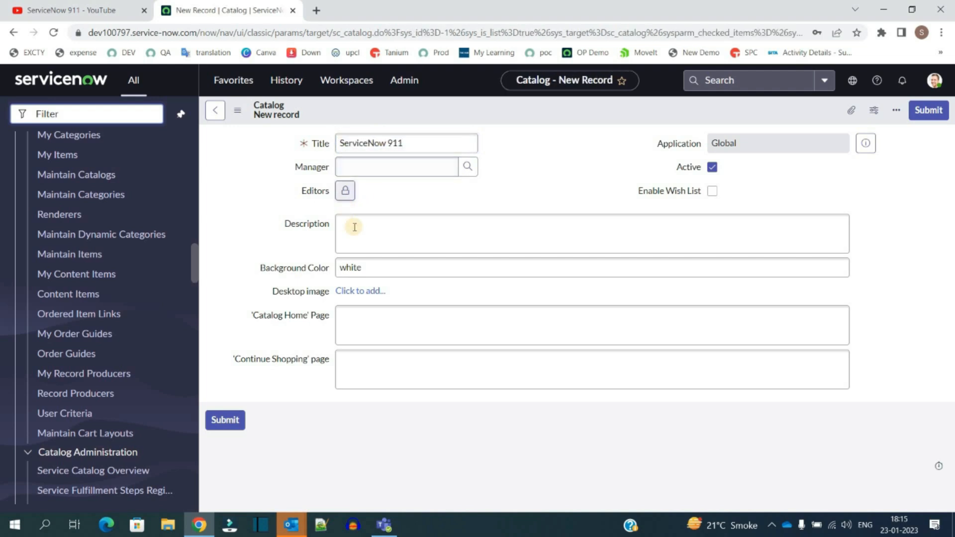
pyautogui.click(367, 231)
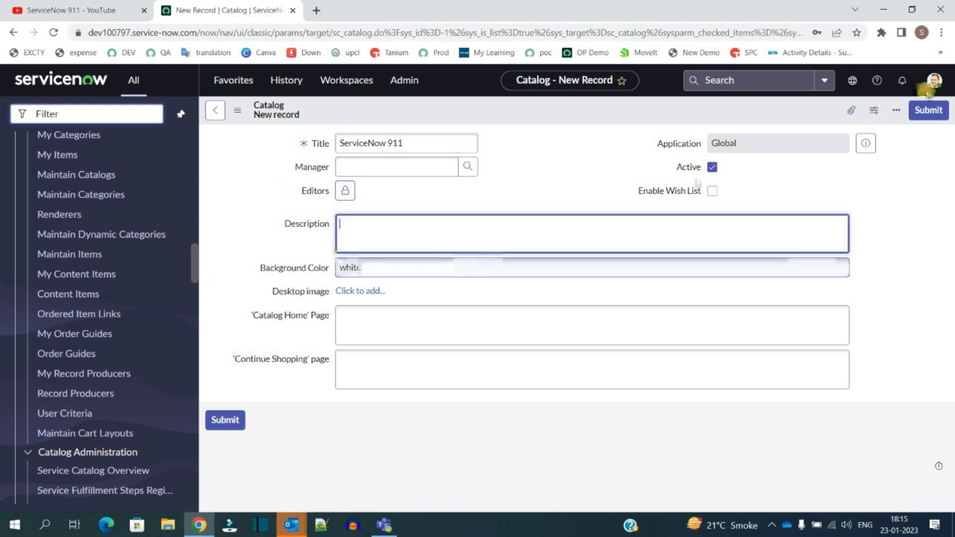
pyautogui.click(925, 112)
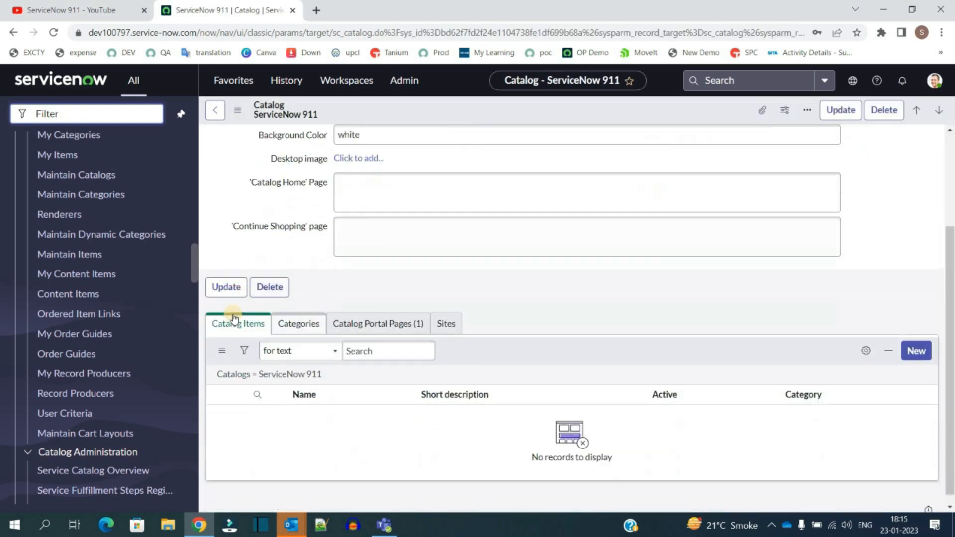
# Step: Add a new category titled Tech Topics to the ServiceNow 911 catalog and save it
pyautogui.scroll(-3, 273, 337)
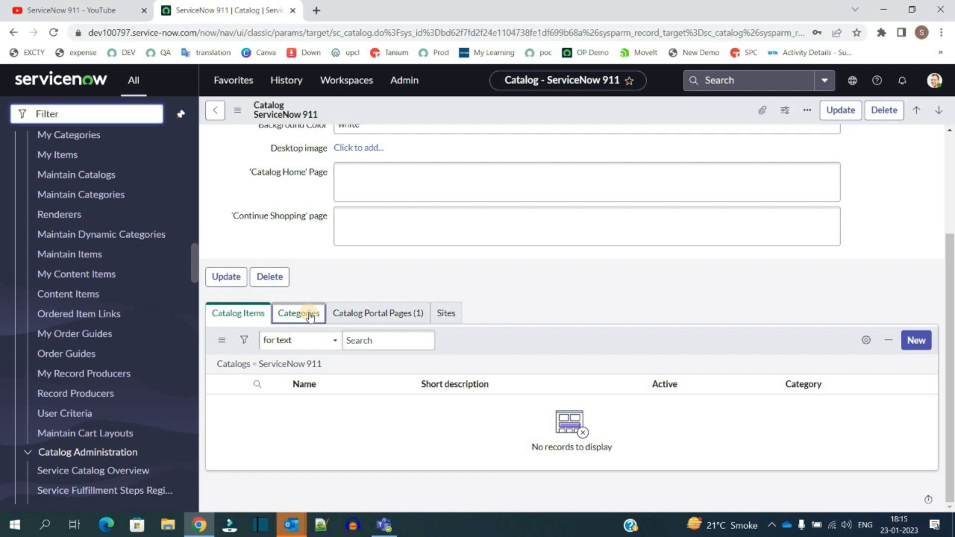
pyautogui.click(311, 317)
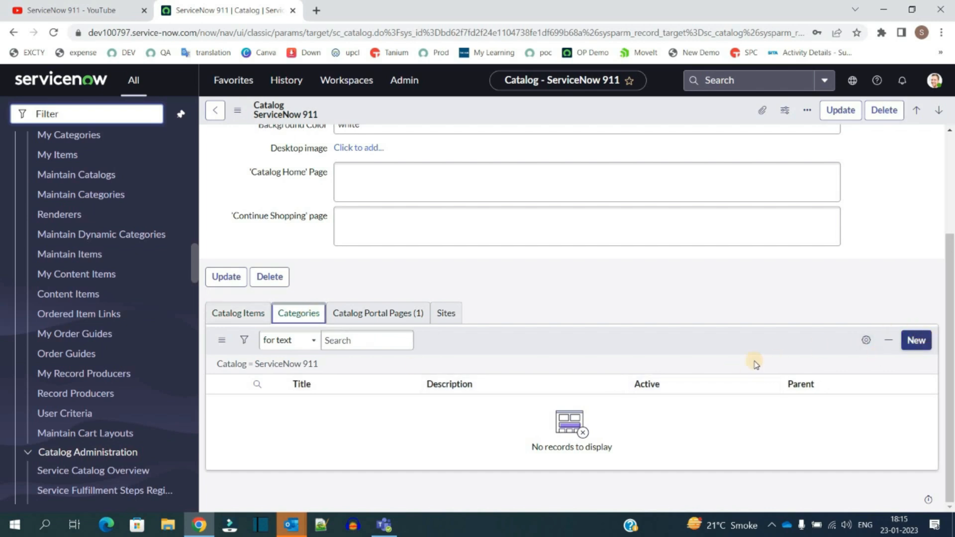
pyautogui.scroll(2, 69, 289)
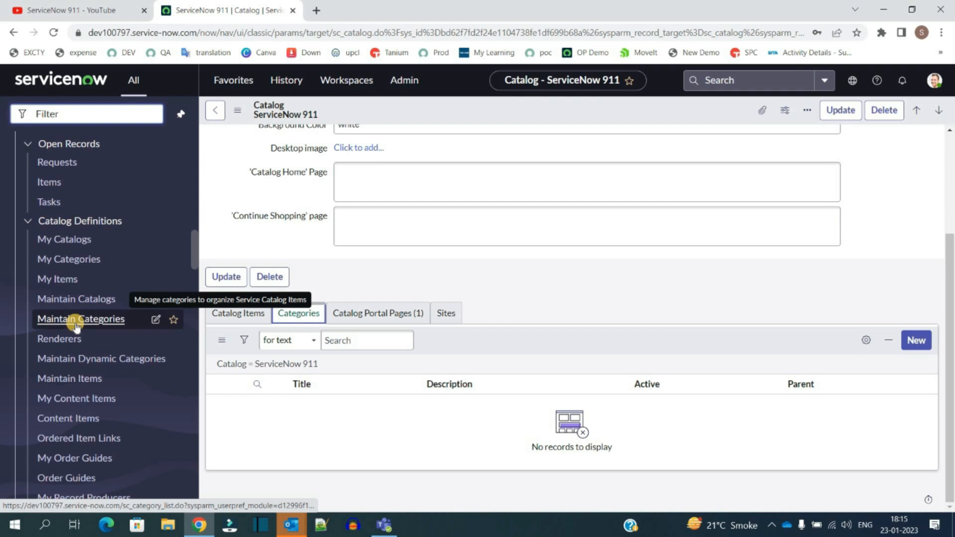
pyautogui.click(77, 320)
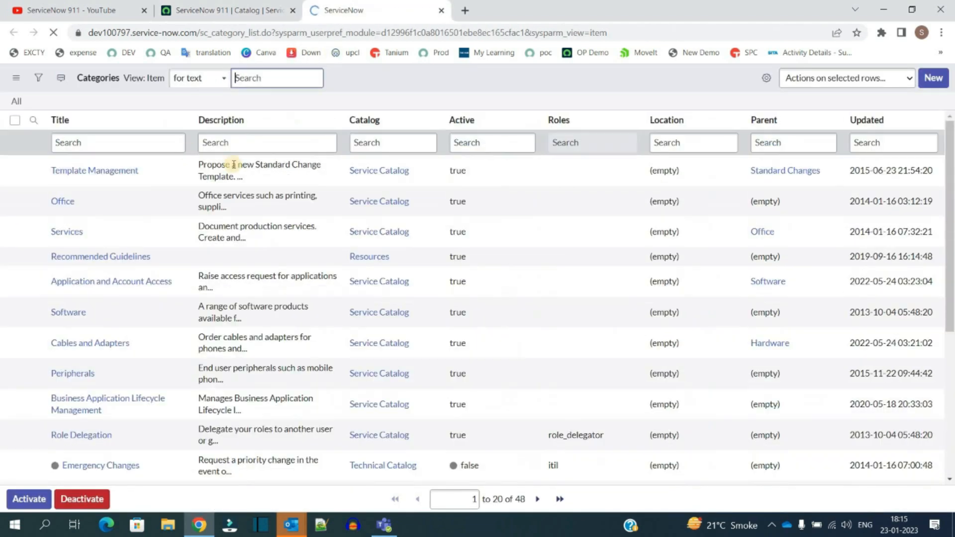
pyautogui.click(251, 6)
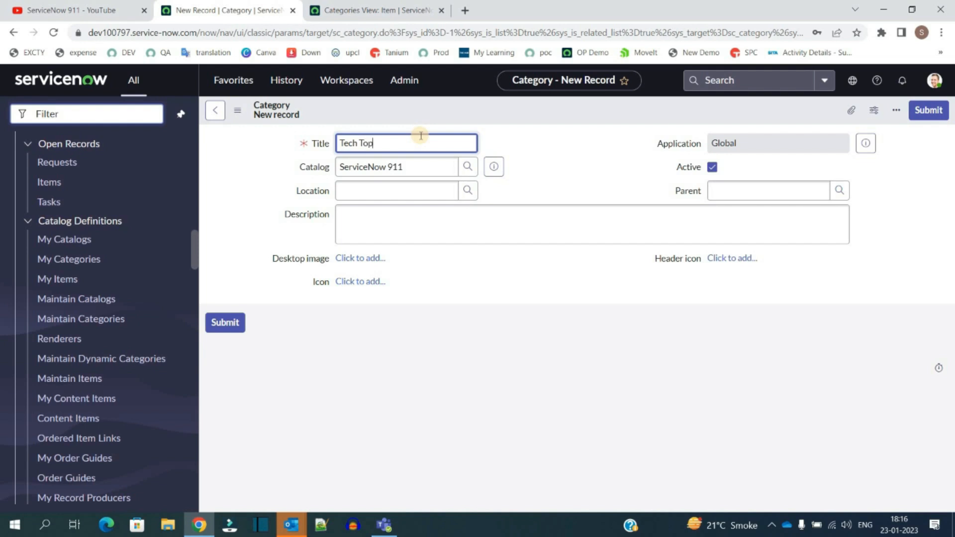
pyautogui.write('ics')
pyautogui.click(390, 172)
pyautogui.click(371, 225)
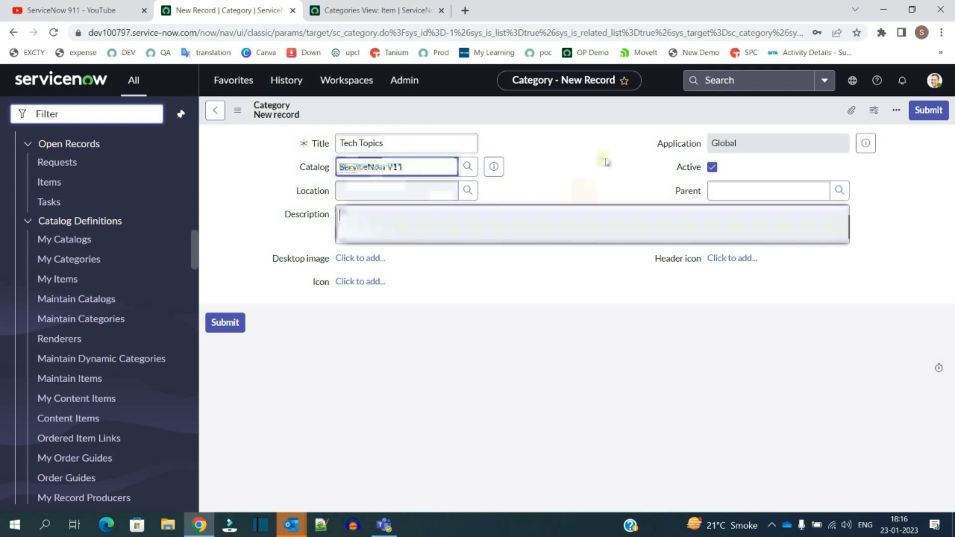
pyautogui.click(578, 110)
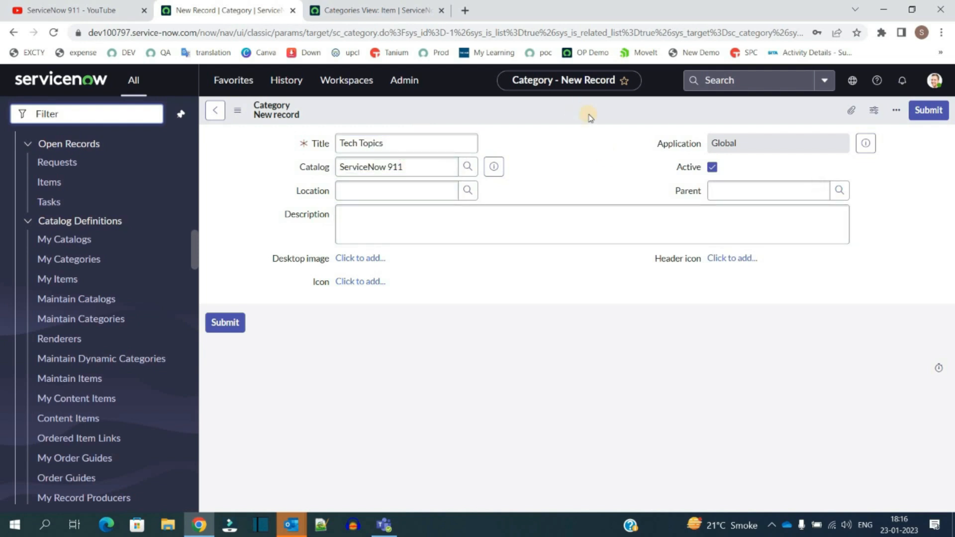
pyautogui.click(592, 116)
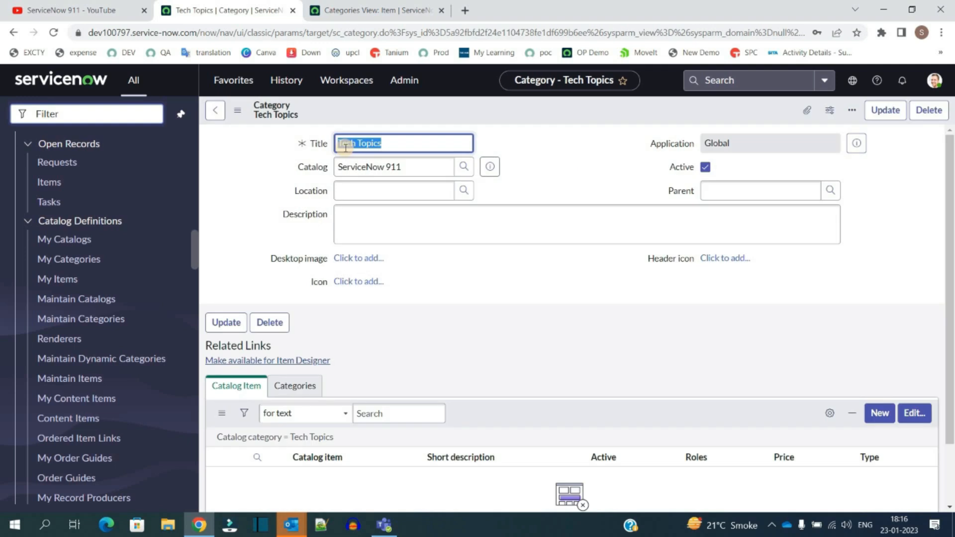
# Step: Create a second category Non-Tech Topics by retitling the Tech Topics record and inserting it as a new record
pyautogui.click(346, 148)
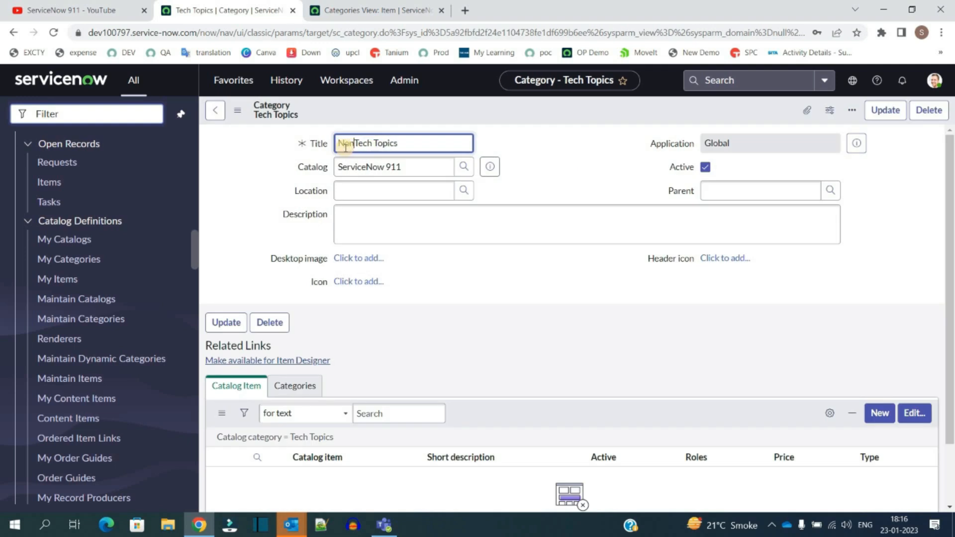
pyautogui.rightClick(542, 103)
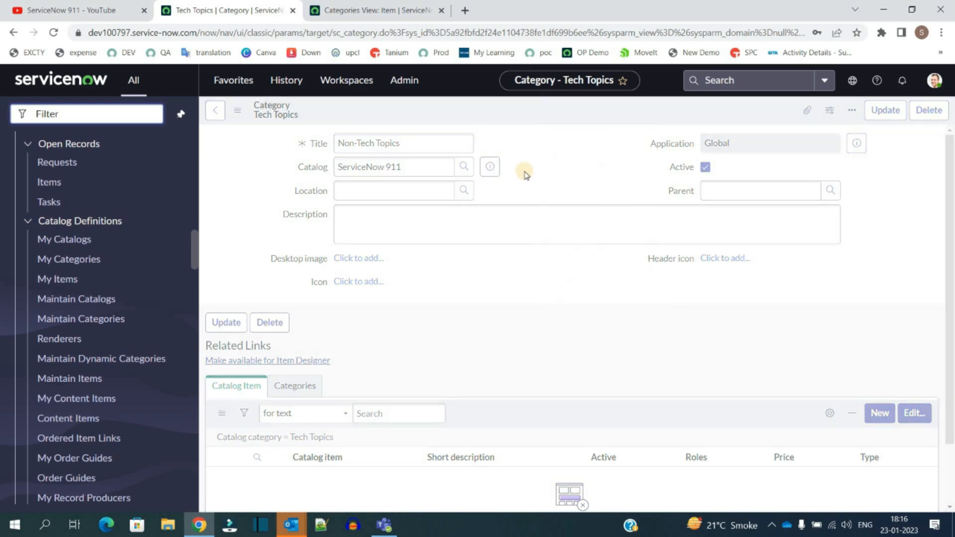
# Step: Return to the ServiceNow 911 catalog and check its Categories and Catalog Items lists
pyautogui.click(493, 169)
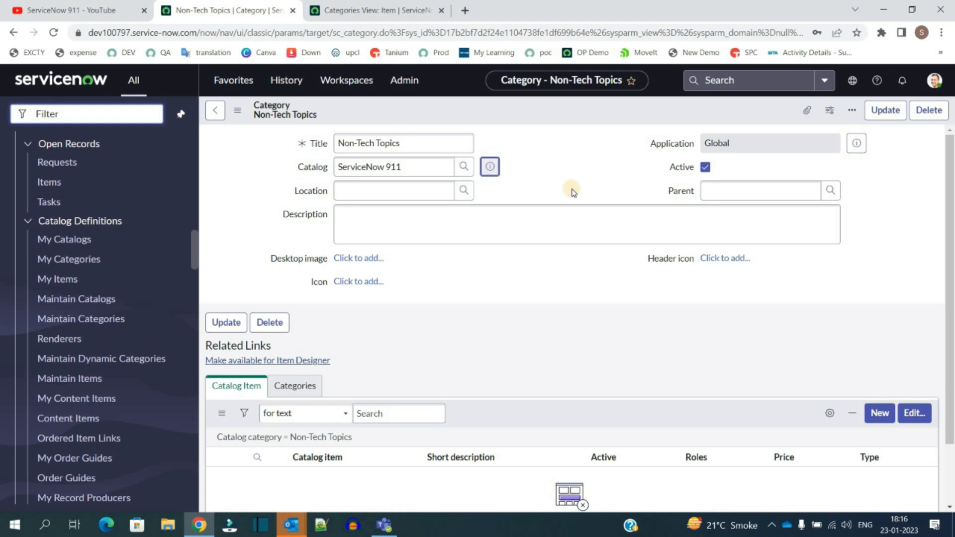
pyautogui.click(652, 201)
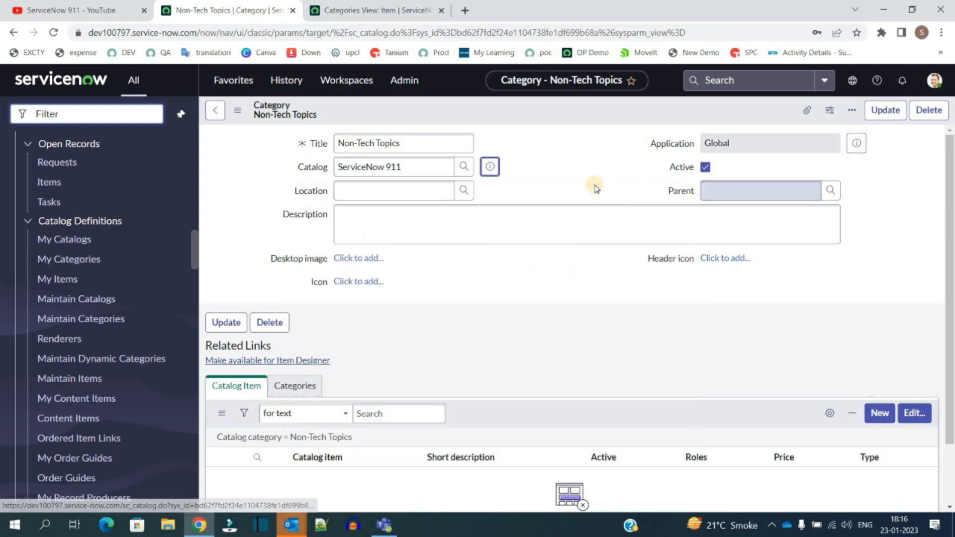
pyautogui.scroll(-3, 438, 368)
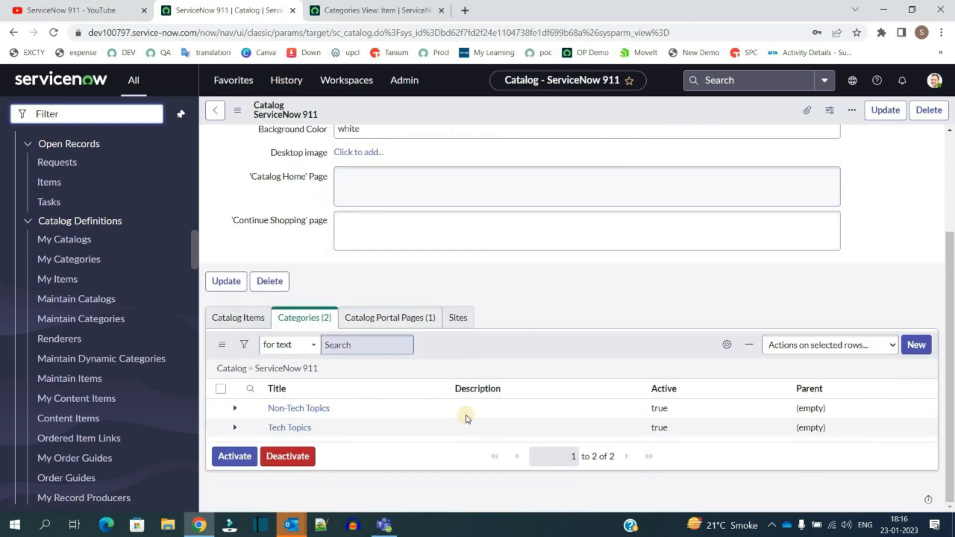
pyautogui.click(235, 321)
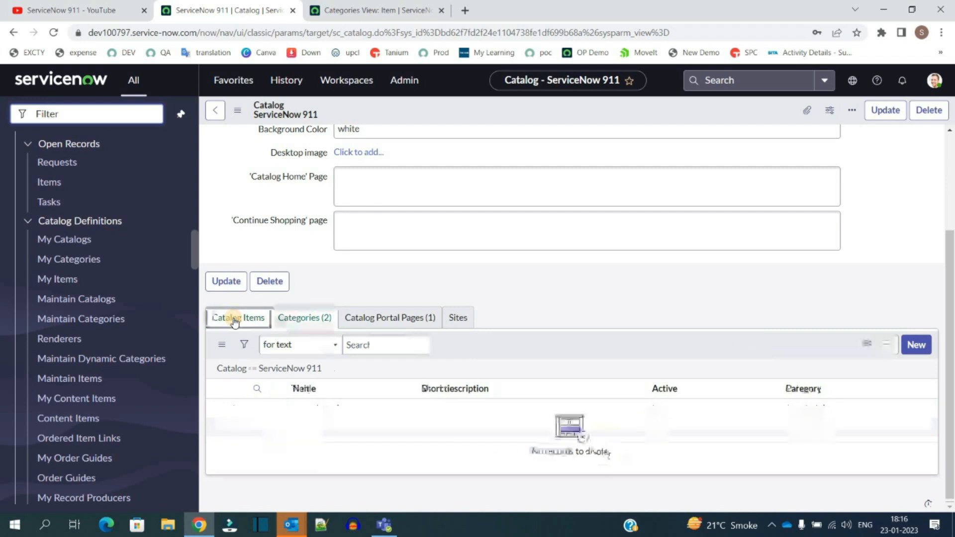
# Step: Open the Maintain Items list in a new tab to view existing catalog items
pyautogui.middleClick(70, 379)
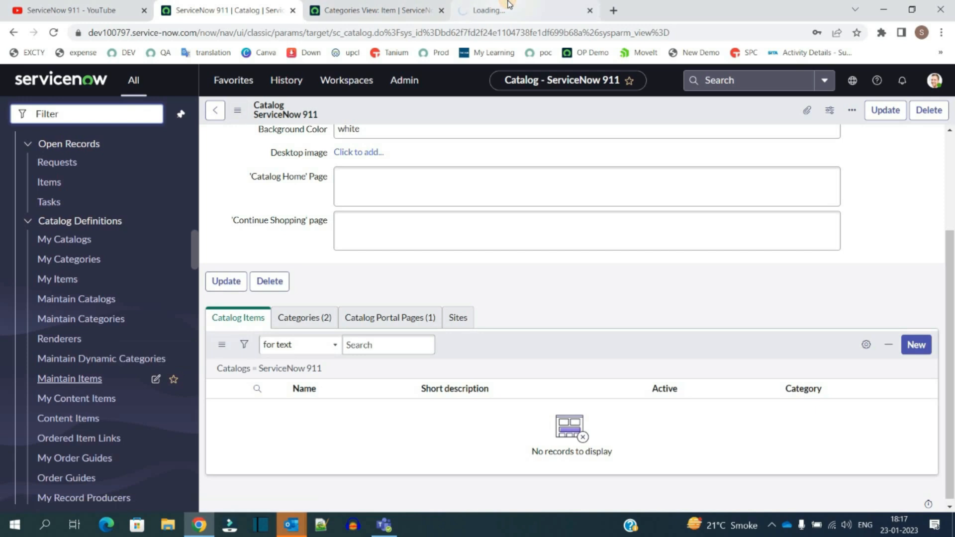
pyautogui.click(507, 6)
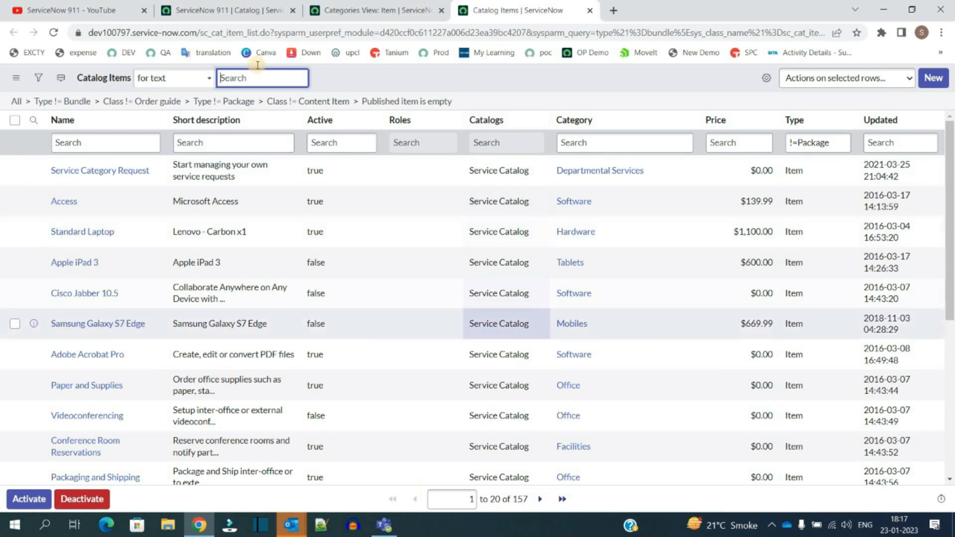
pyautogui.click(251, 7)
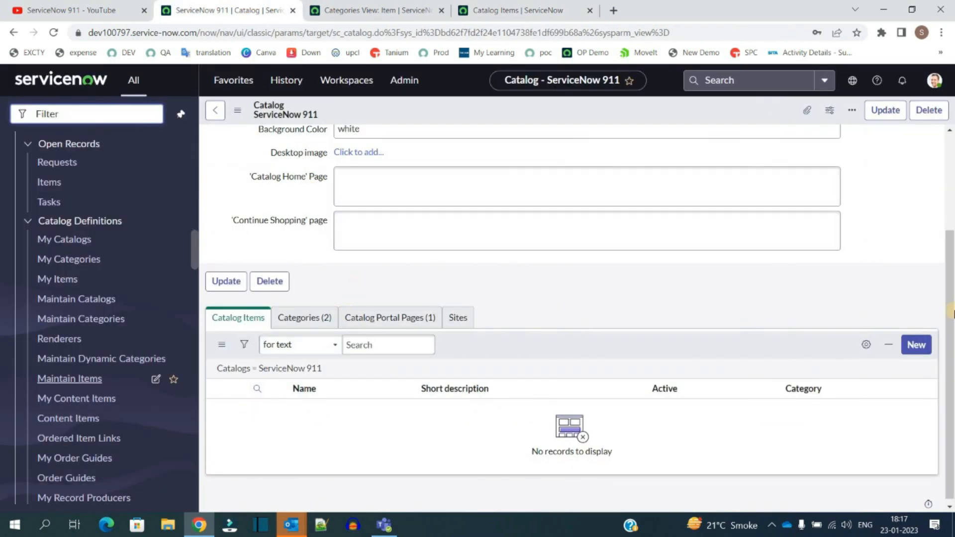
# Step: Create a new catalog item named Get Training in the ServiceNow 911 catalog and set its category to Tech Topics
pyautogui.click(916, 345)
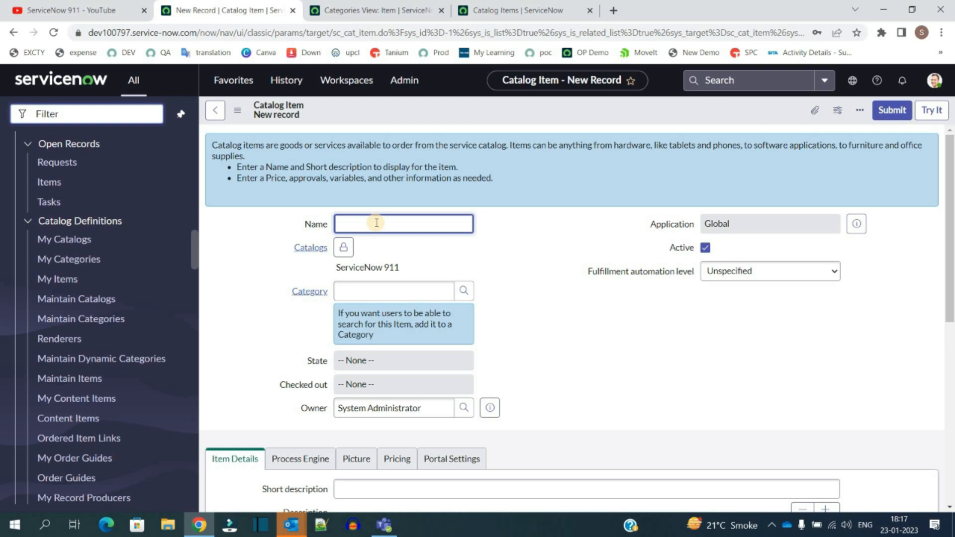
pyautogui.write('Get Training')
pyautogui.click(299, 254)
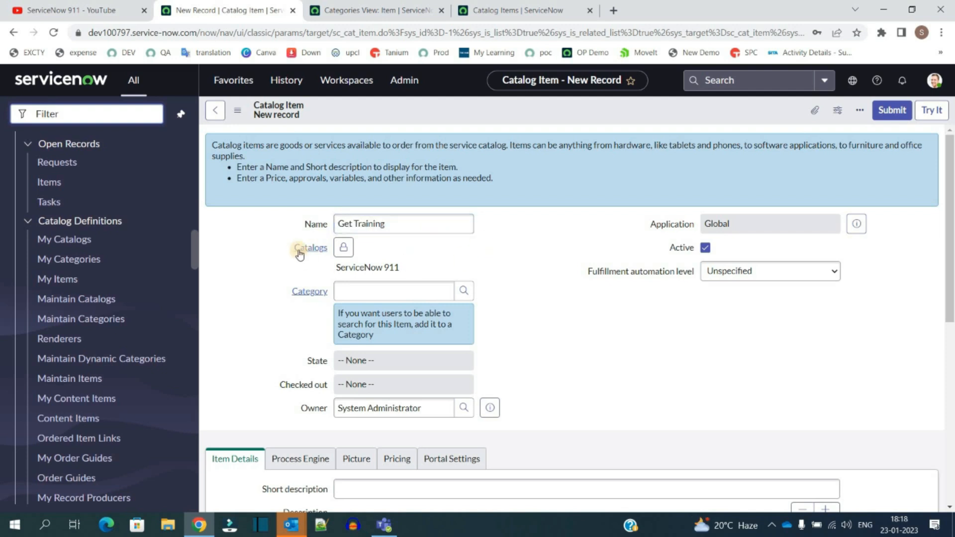
pyautogui.click(379, 289)
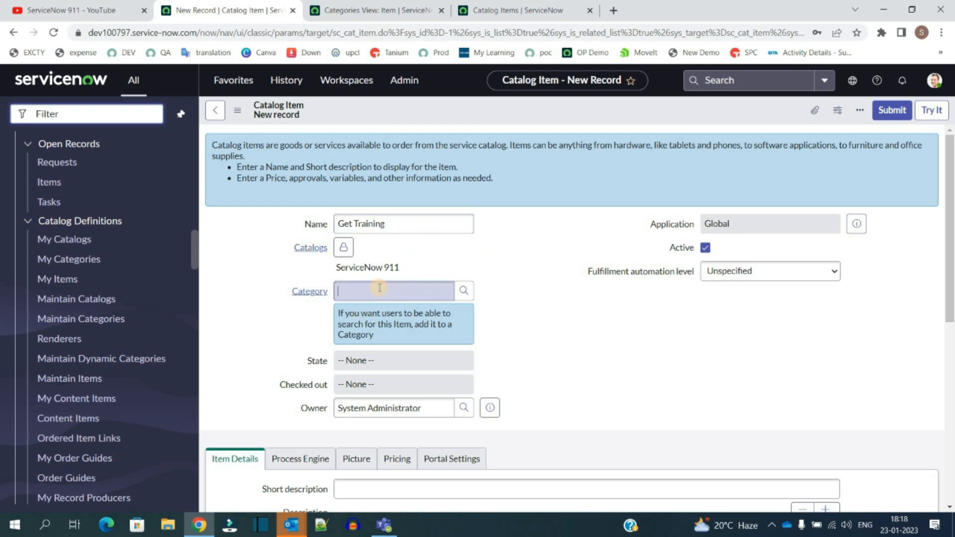
pyautogui.click(463, 292)
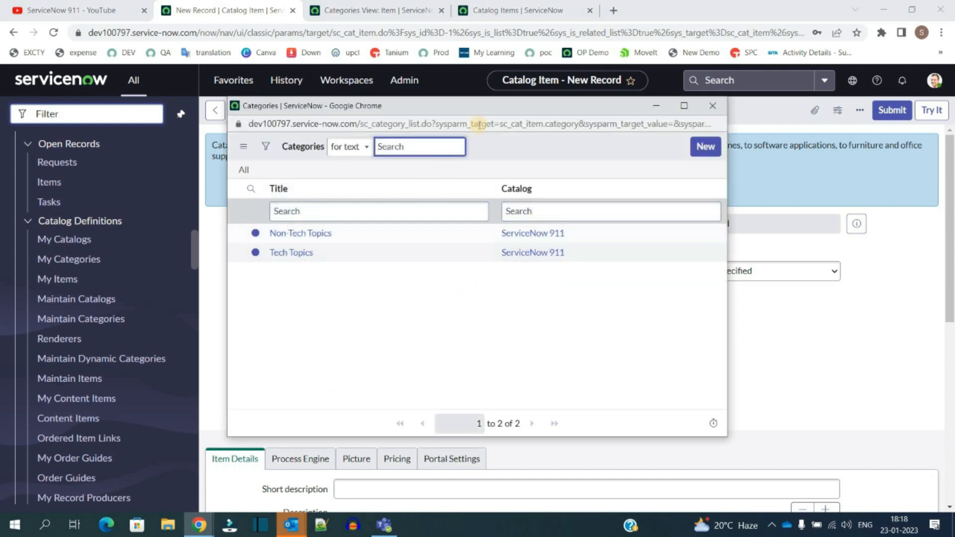
pyautogui.moveTo(706, 135); pyautogui.dragTo(731, 129)
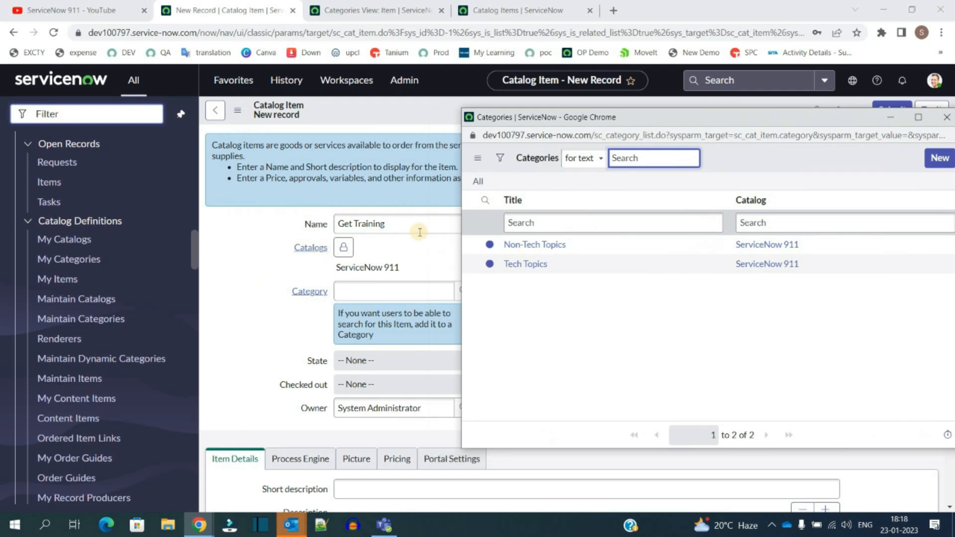
pyautogui.click(539, 266)
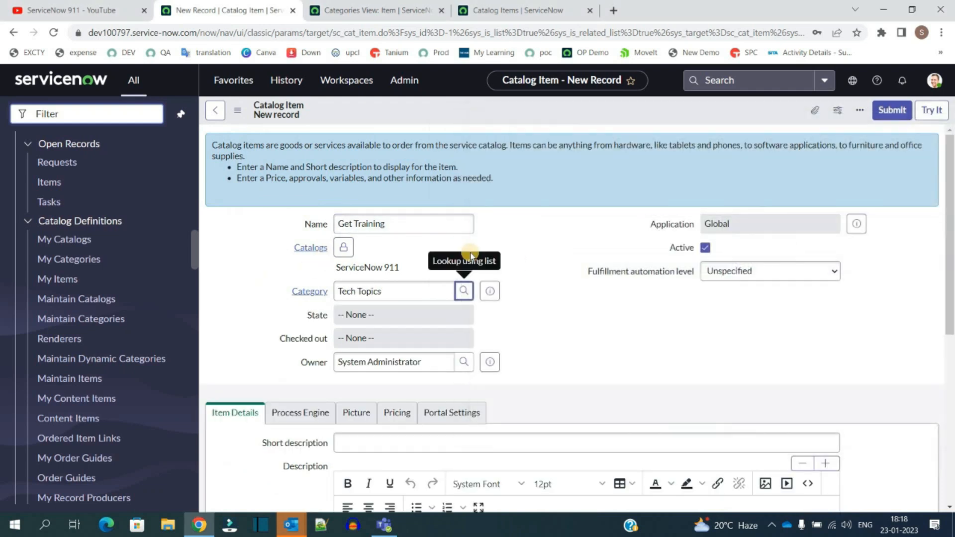
pyautogui.click(342, 248)
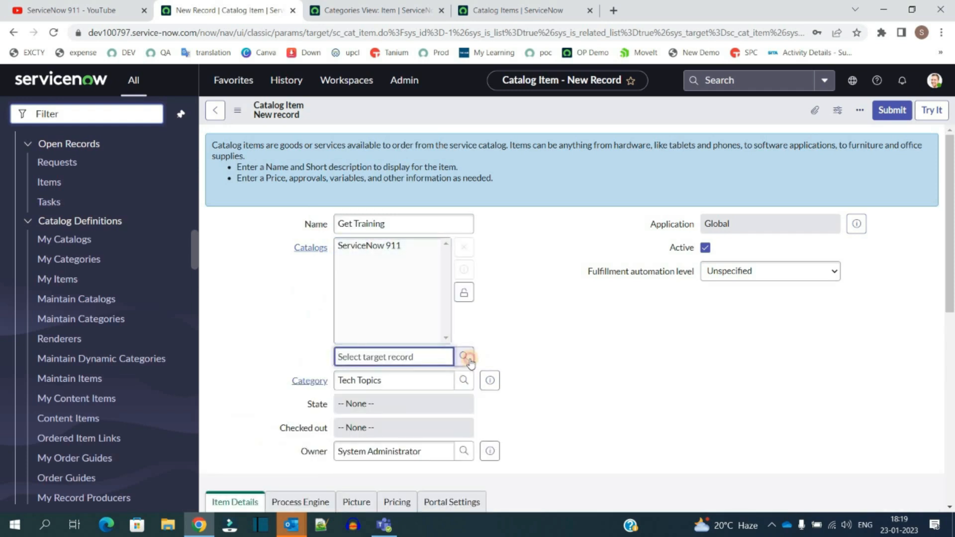
pyautogui.click(464, 357)
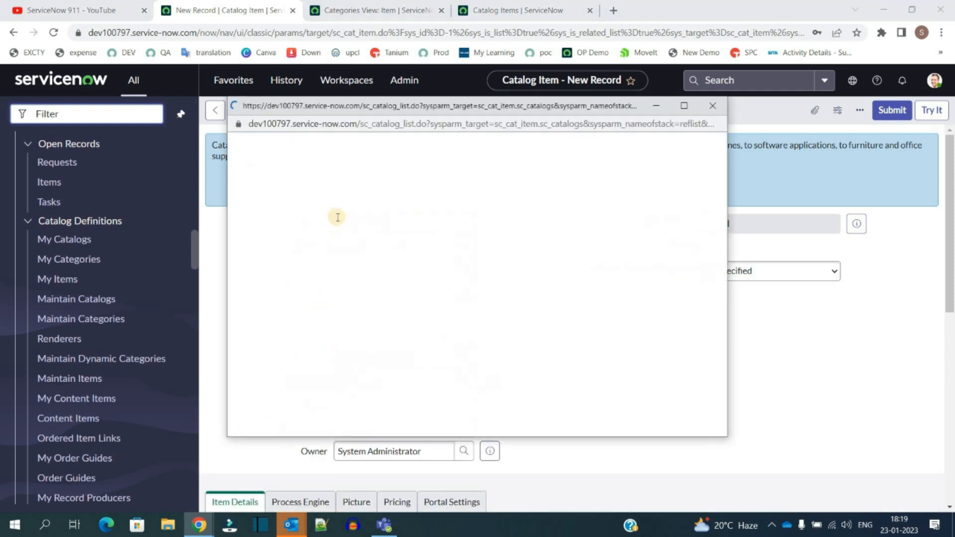
pyautogui.click(750, 382)
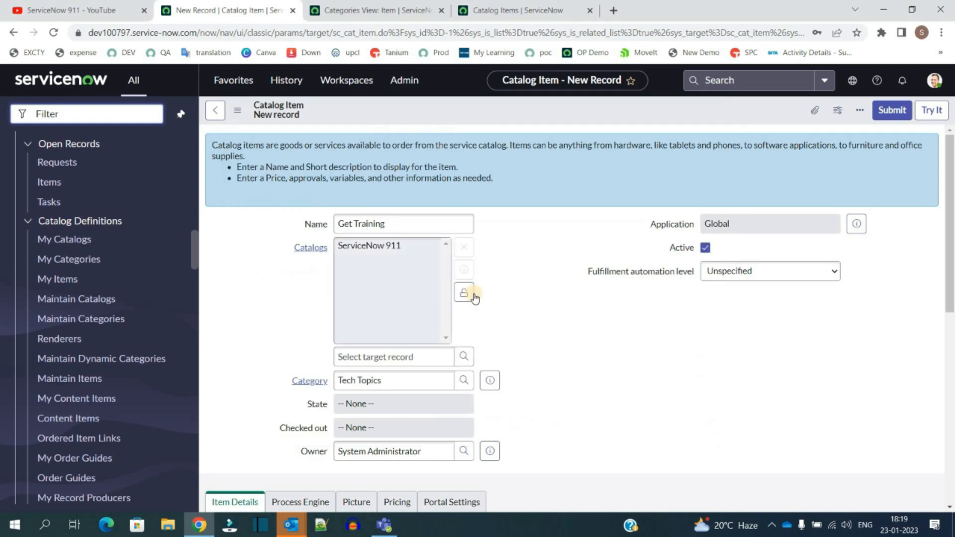
pyautogui.click(463, 293)
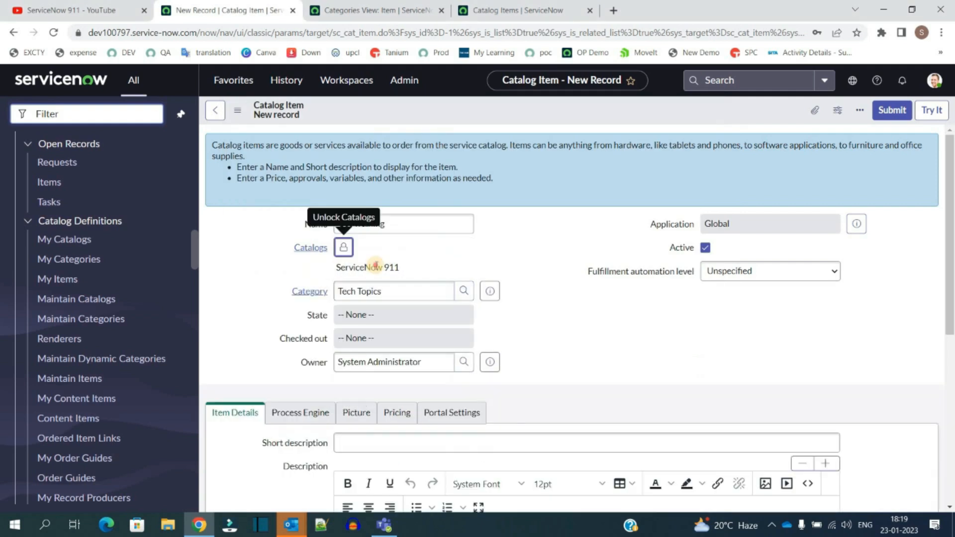
pyautogui.tripleClick(374, 267)
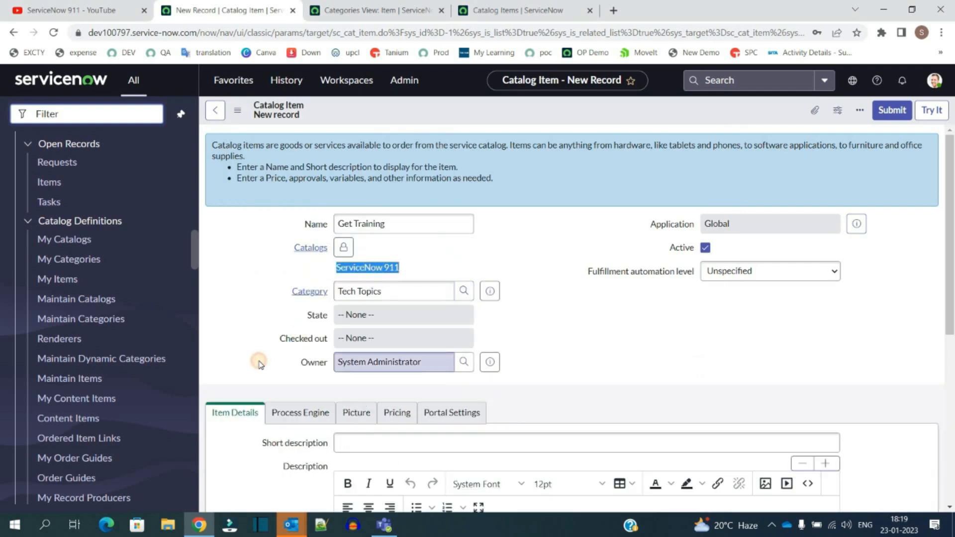
pyautogui.click(259, 365)
pyautogui.click(450, 345)
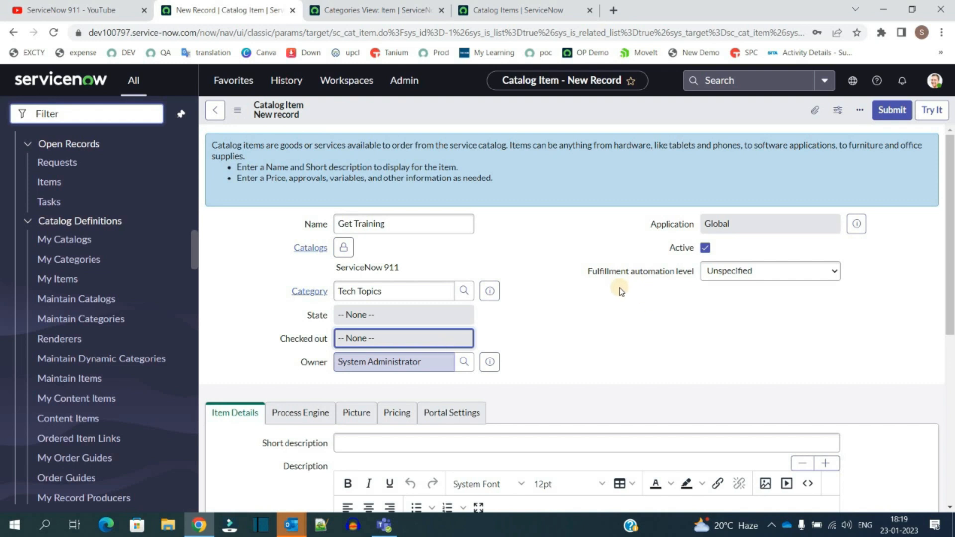
# Step: Enter "To get desired training on tech topics" as both the item's short description and description
pyautogui.scroll(-4, 600, 324)
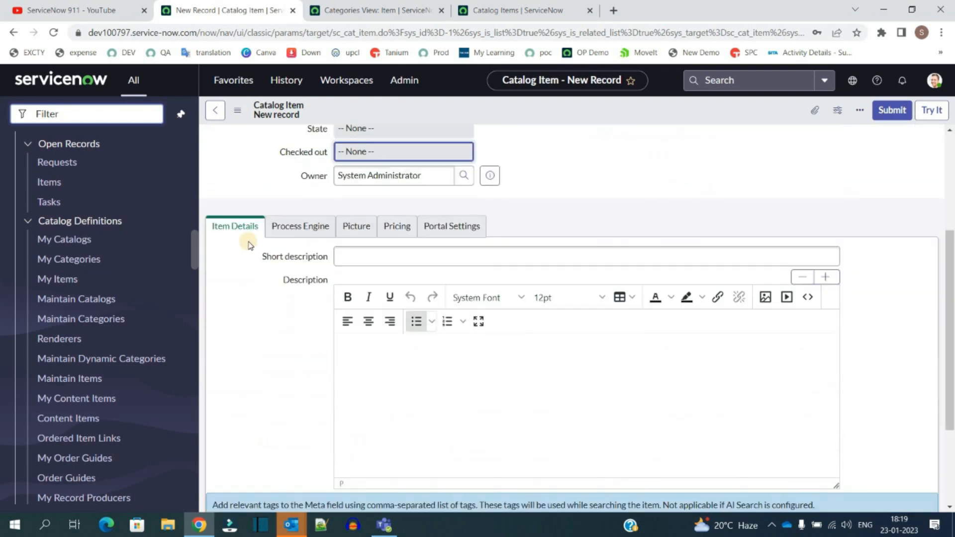
pyautogui.click(387, 254)
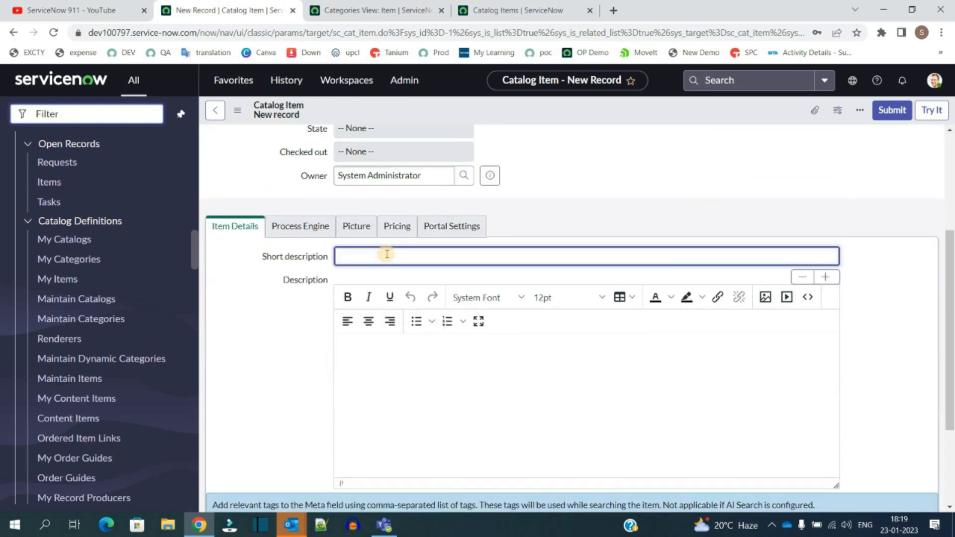
pyautogui.write('To get desired training on tech topics')
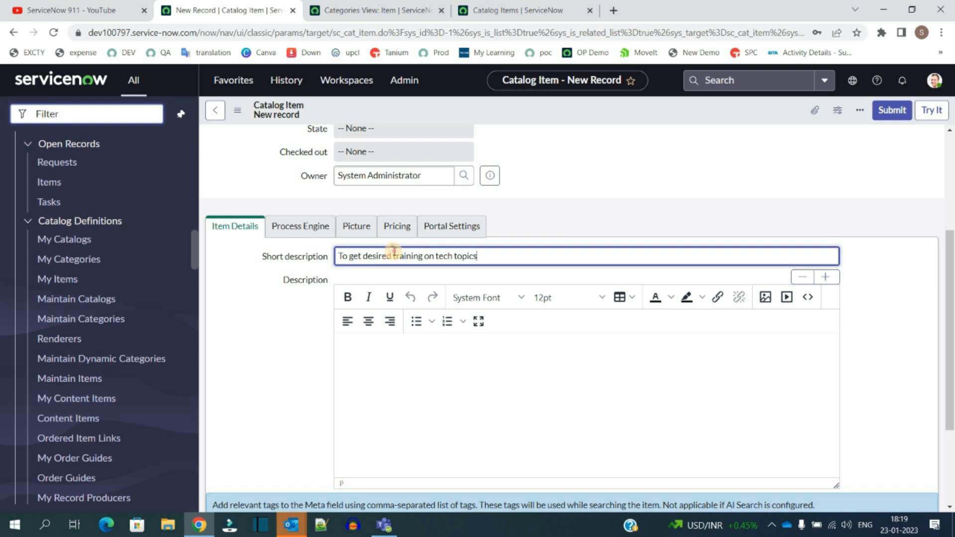
pyautogui.hotkey('ctrl', 'a')
pyautogui.hotkey('ctrl', 'c')
pyautogui.click(409, 371)
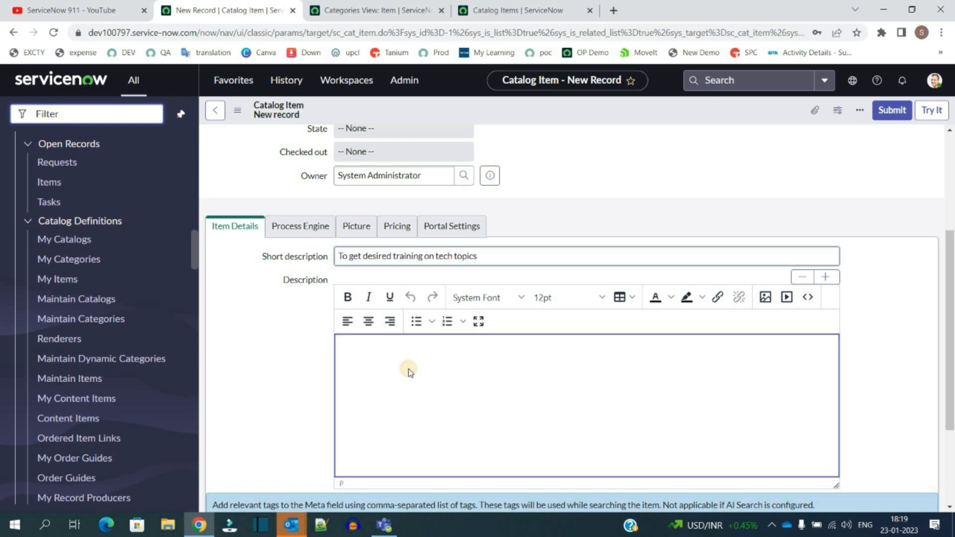
pyautogui.hotkey('ctrl', 'v')
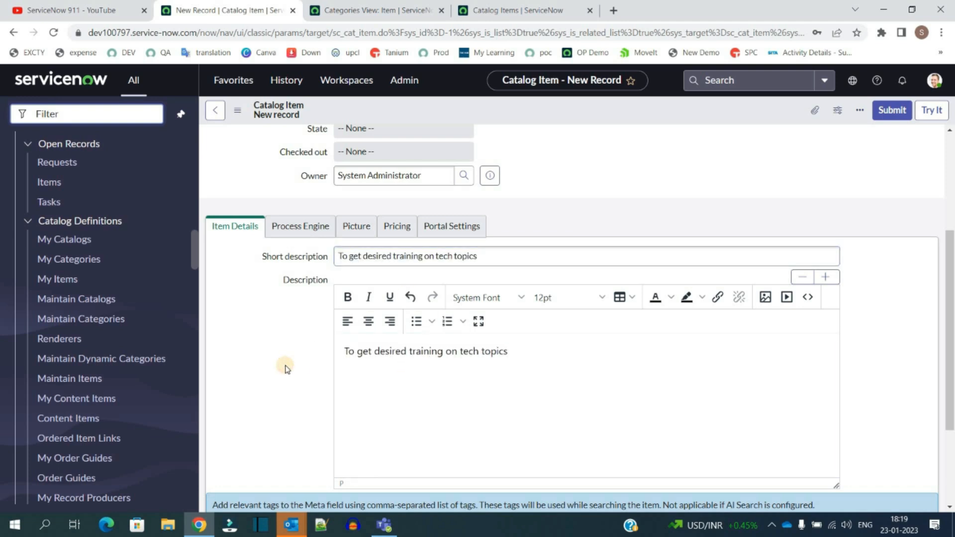
# Step: Add the meta tags "tech training, c, c++" to the item
pyautogui.scroll(-3, 286, 369)
pyautogui.click(347, 403)
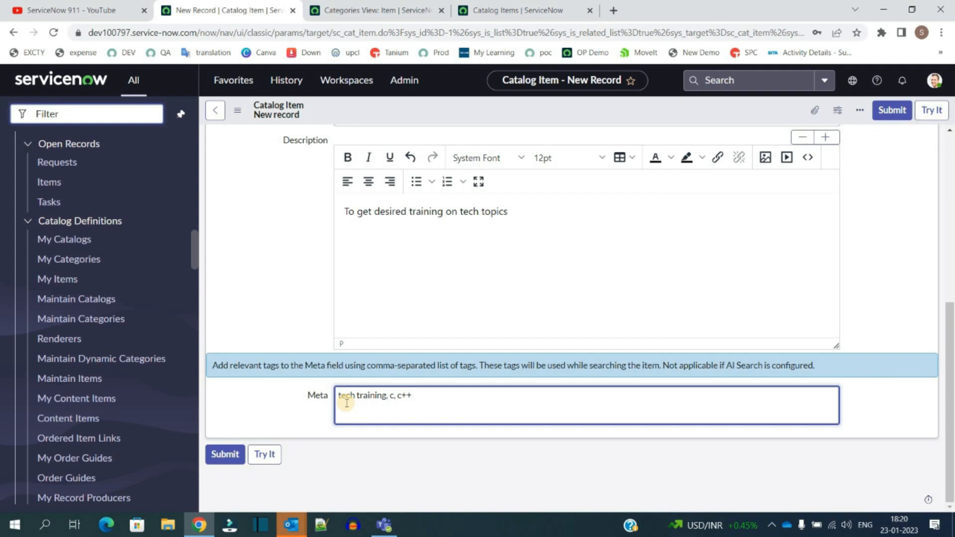
pyautogui.click(312, 277)
pyautogui.scroll(5, 262, 281)
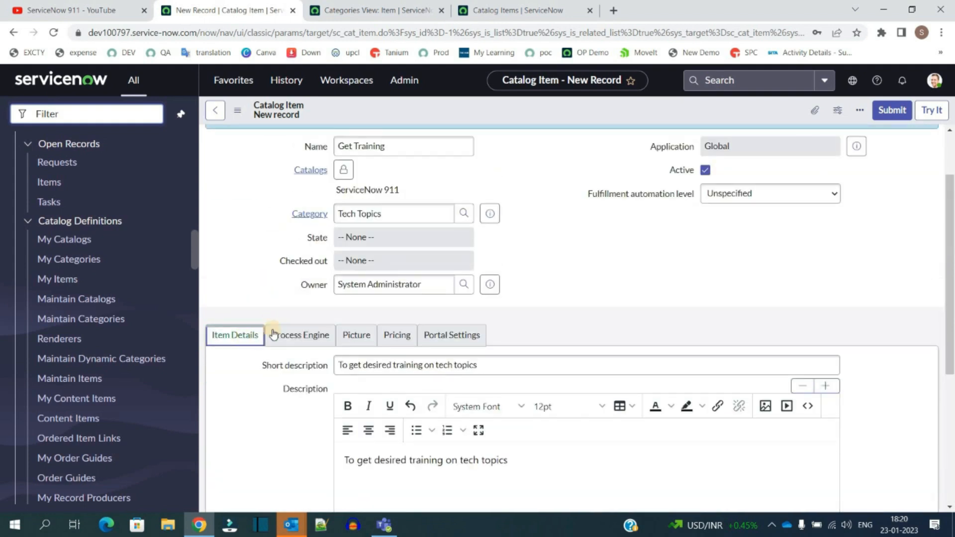
# Step: Set the item's process engine workflow to Service Catalog Item Request
pyautogui.click(300, 335)
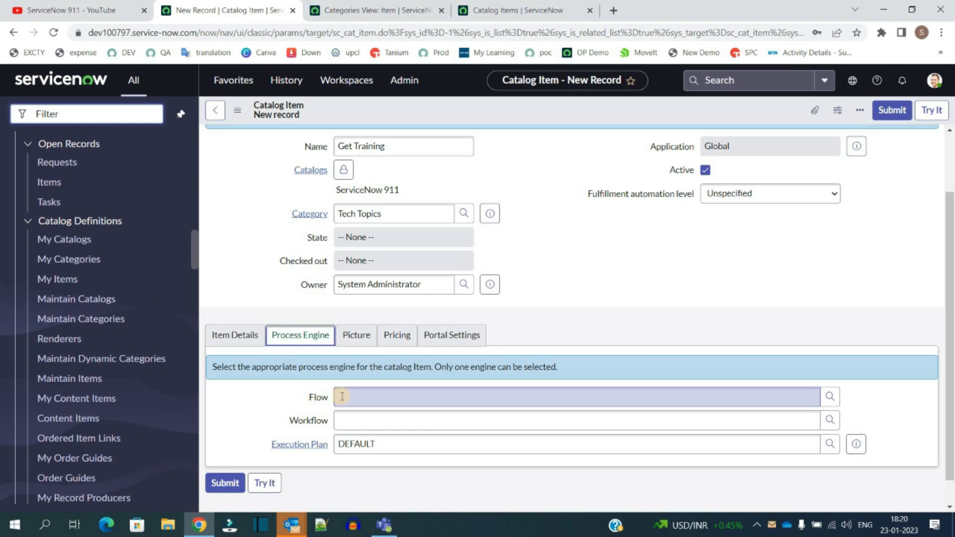
pyautogui.click(346, 420)
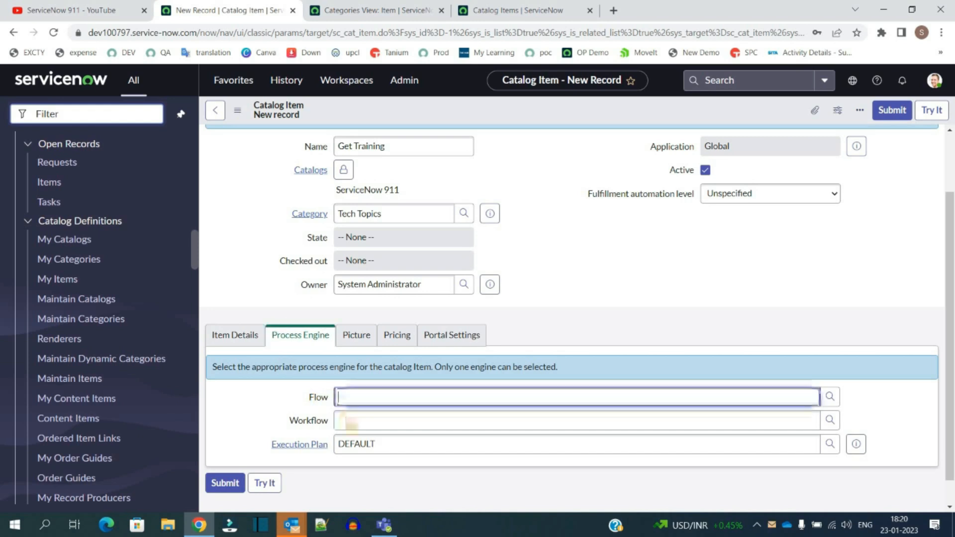
pyautogui.doubleClick(365, 444)
pyautogui.click(284, 423)
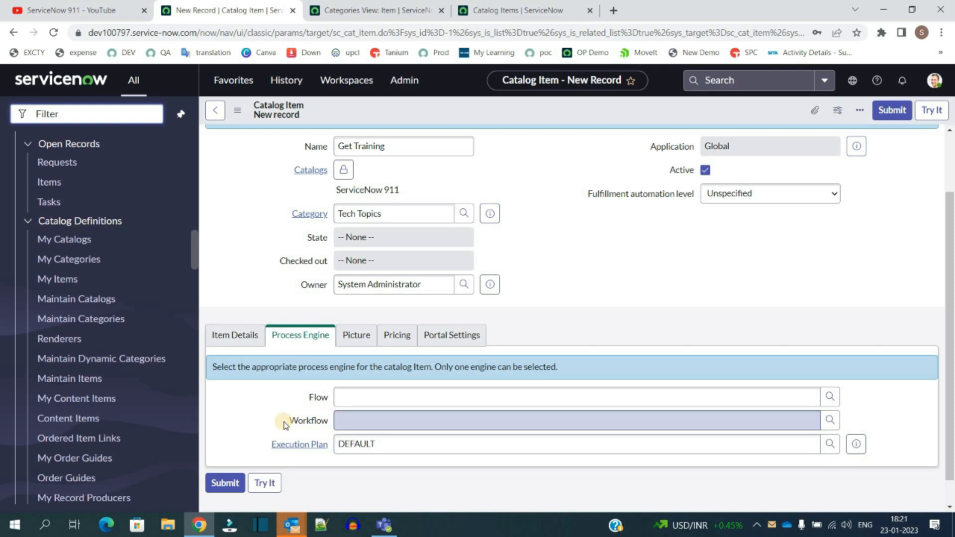
pyautogui.moveTo(288, 421); pyautogui.dragTo(328, 424)
pyautogui.click(329, 424)
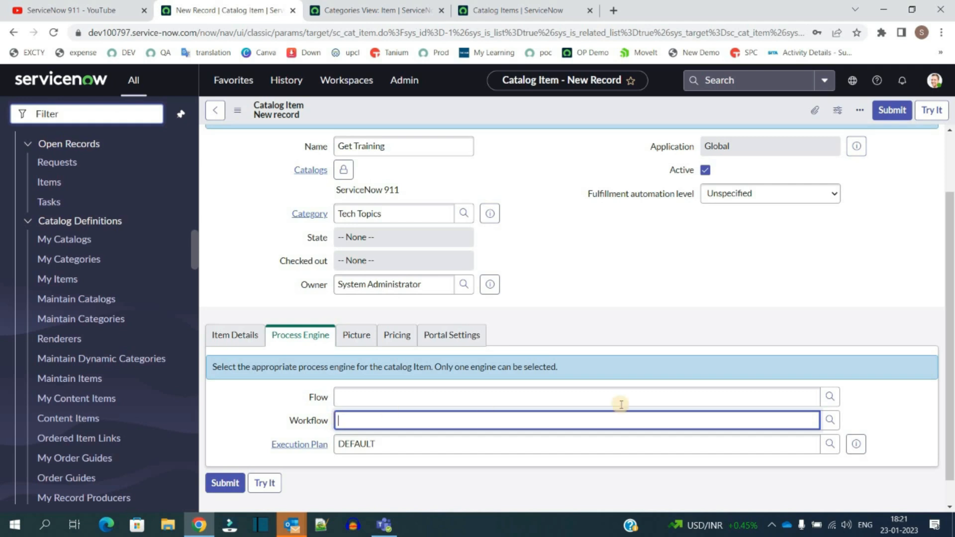
pyautogui.click(830, 421)
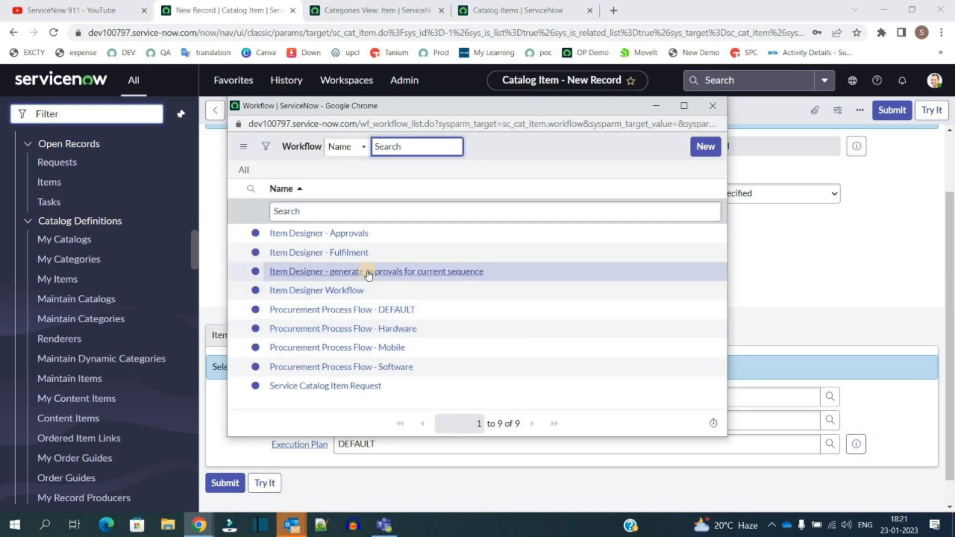
pyautogui.click(350, 349)
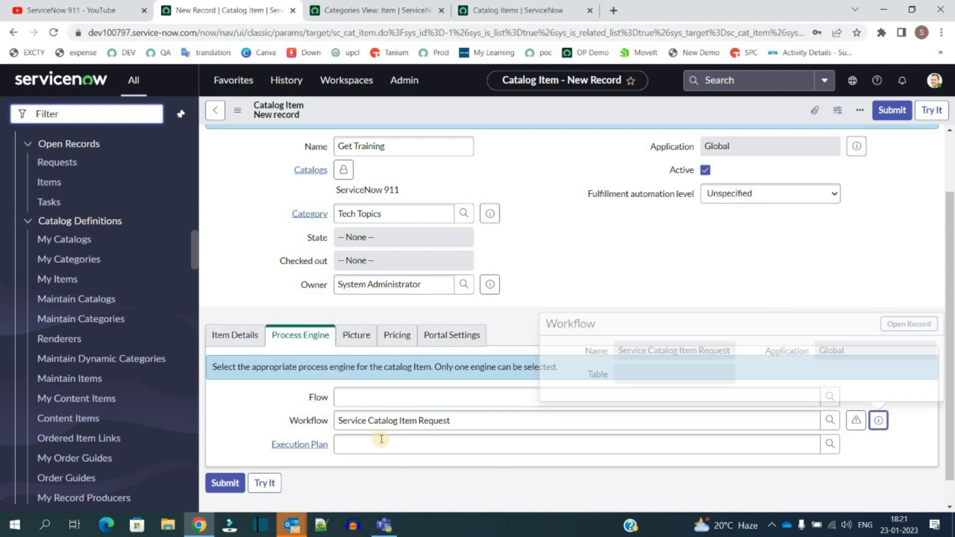
# Step: Open the Service Catalog Item Request workflow in the editor and examine its activities before returning to the item form
pyautogui.click(855, 422)
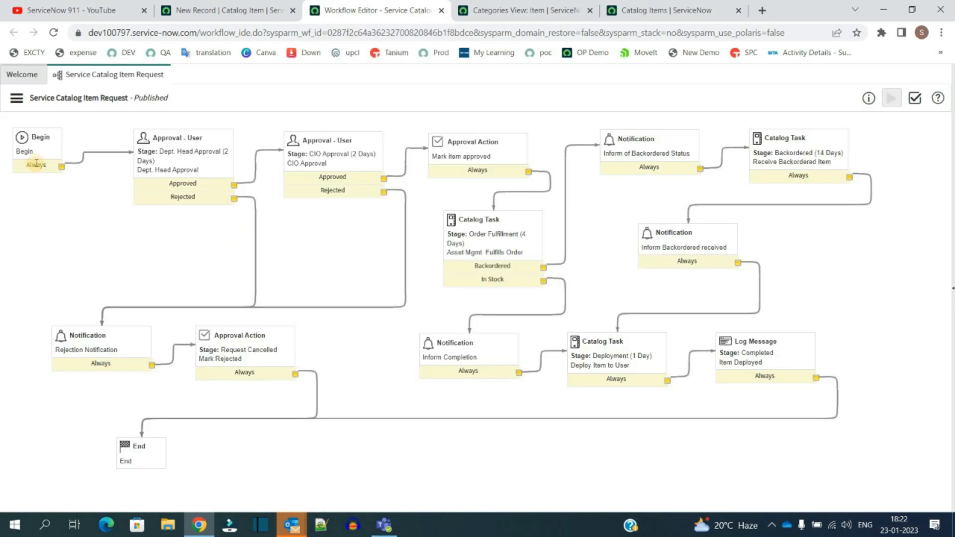
pyautogui.click(12, 126)
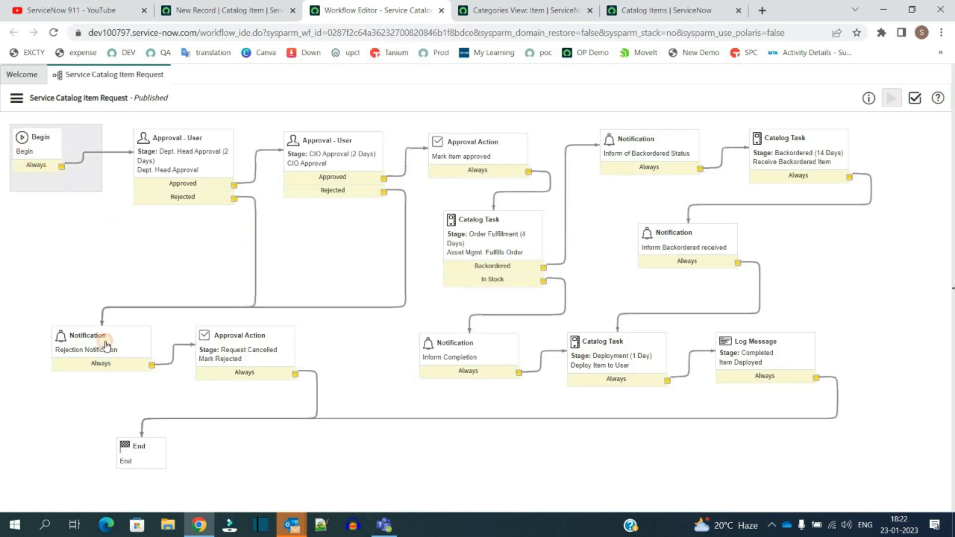
pyautogui.moveTo(174, 489); pyautogui.dragTo(57, 258)
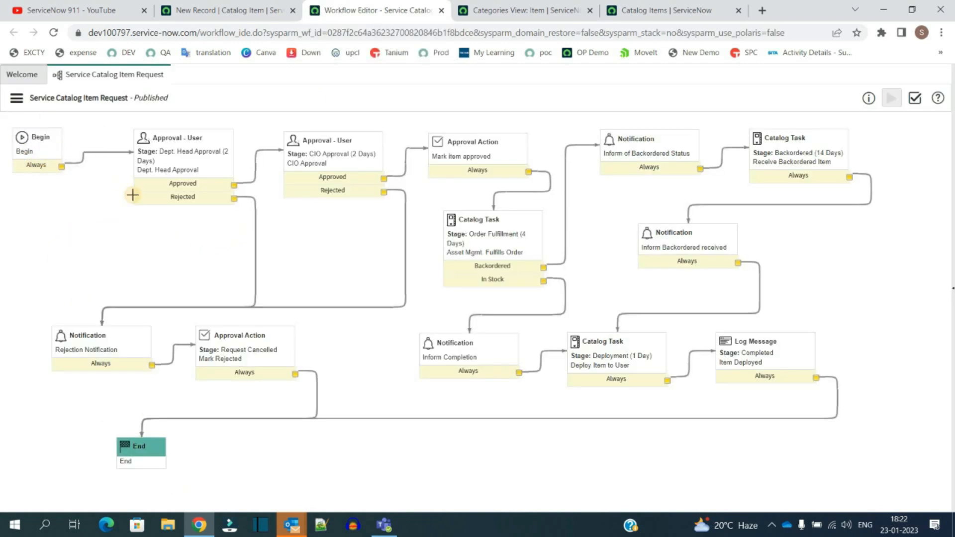
pyautogui.moveTo(129, 124); pyautogui.dragTo(260, 213)
pyautogui.moveTo(747, 123); pyautogui.dragTo(856, 185)
pyautogui.moveTo(635, 208); pyautogui.dragTo(741, 286)
pyautogui.moveTo(714, 328); pyautogui.dragTo(793, 399)
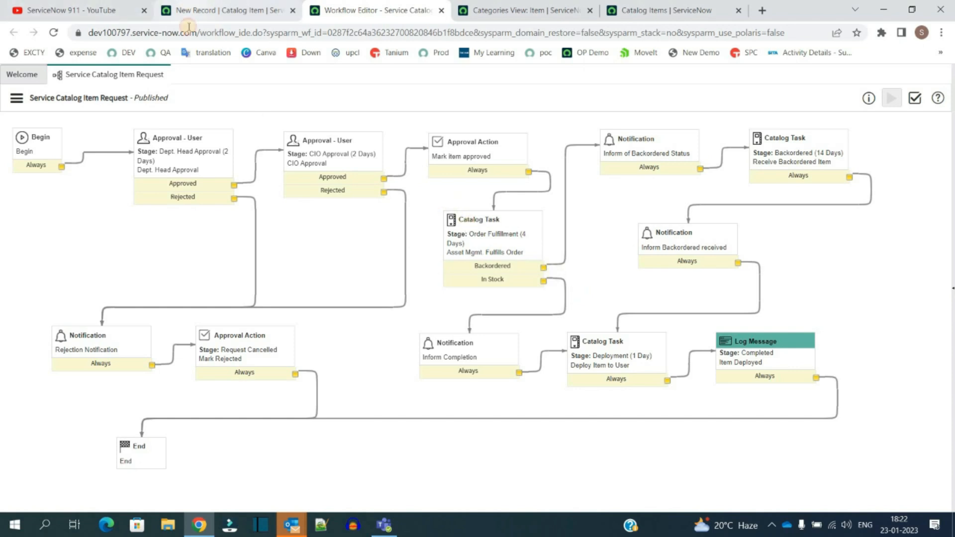
pyautogui.click(191, 9)
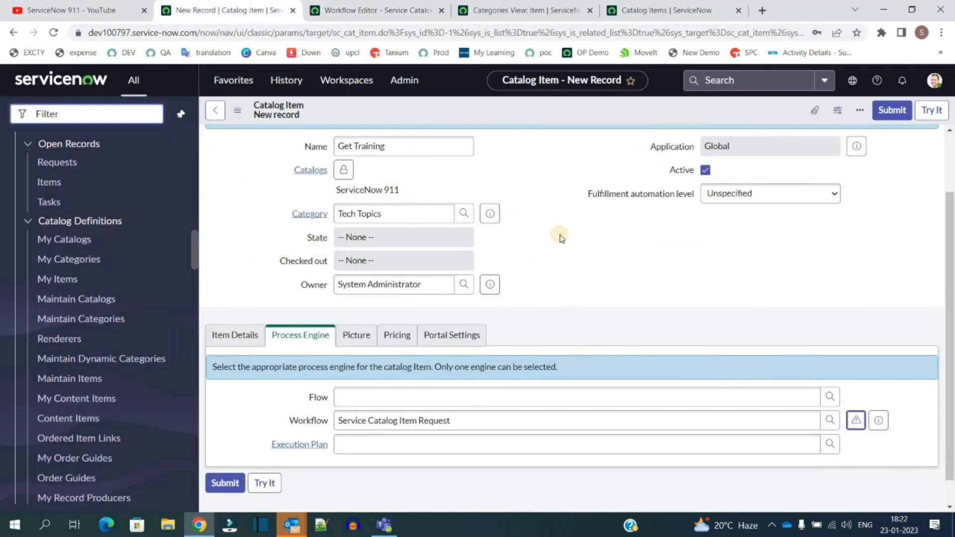
# Step: Set the Get Training item's price to $10.00
pyautogui.click(279, 421)
pyautogui.click(371, 339)
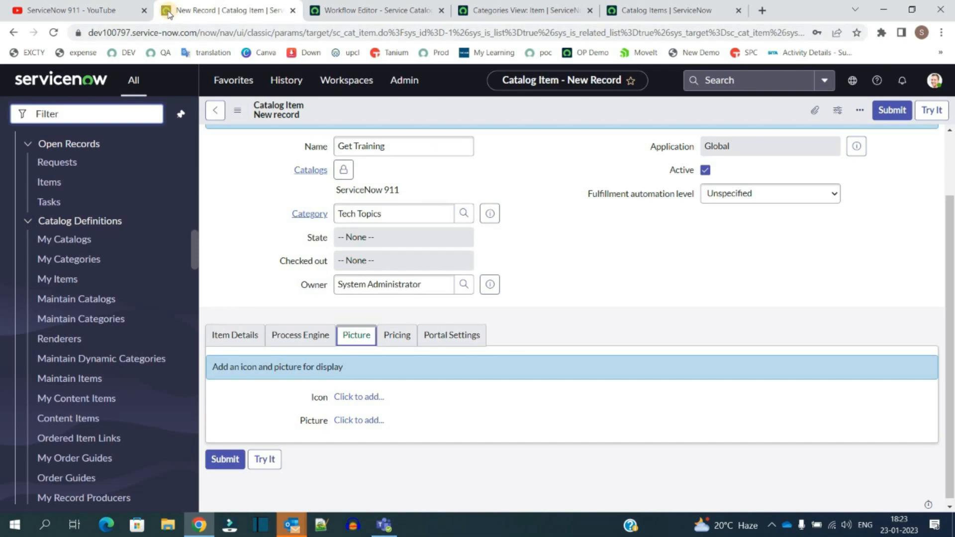
pyautogui.click(396, 336)
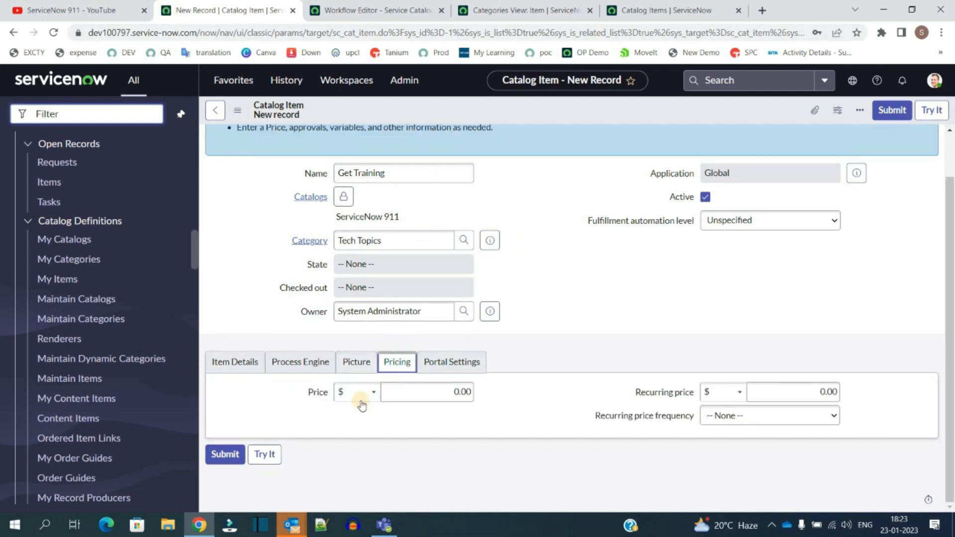
pyautogui.click(425, 398)
pyautogui.write('1')
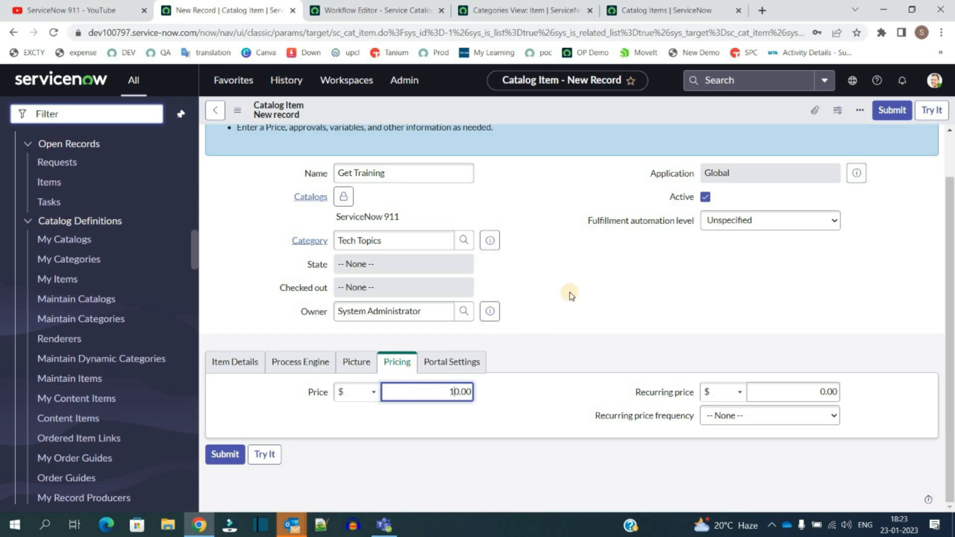
# Step: Review the recurring price frequency and portal settings, then submit the Get Training catalog item
pyautogui.click(824, 394)
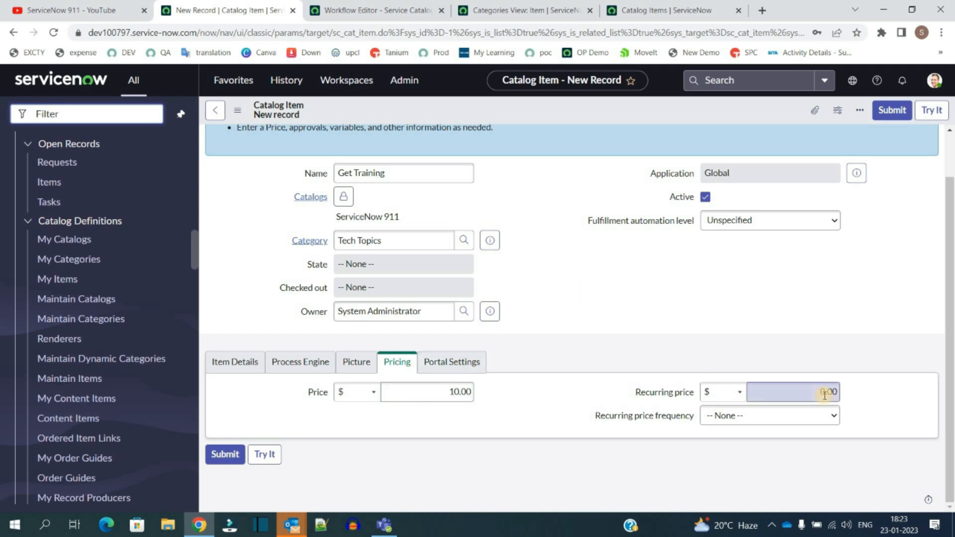
pyautogui.click(822, 421)
pyautogui.click(823, 426)
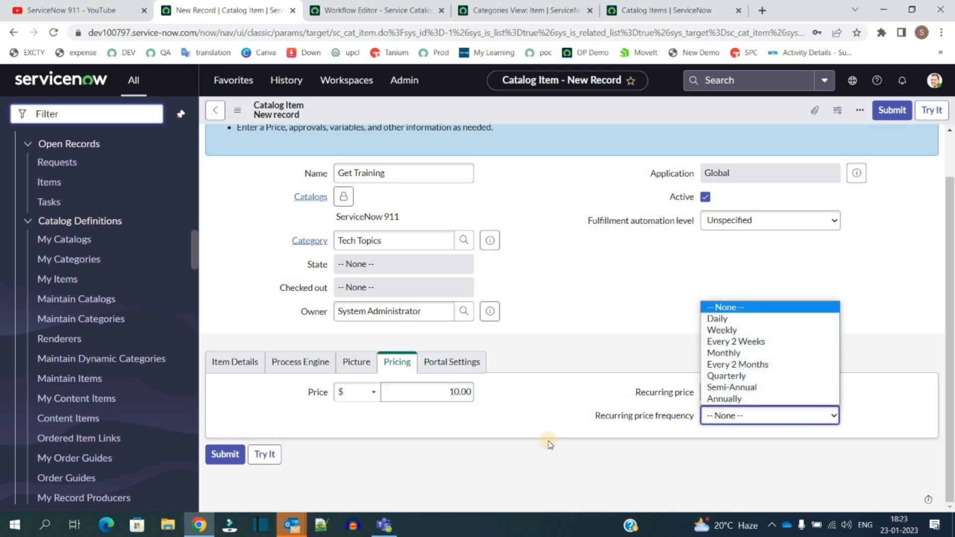
pyautogui.click(534, 425)
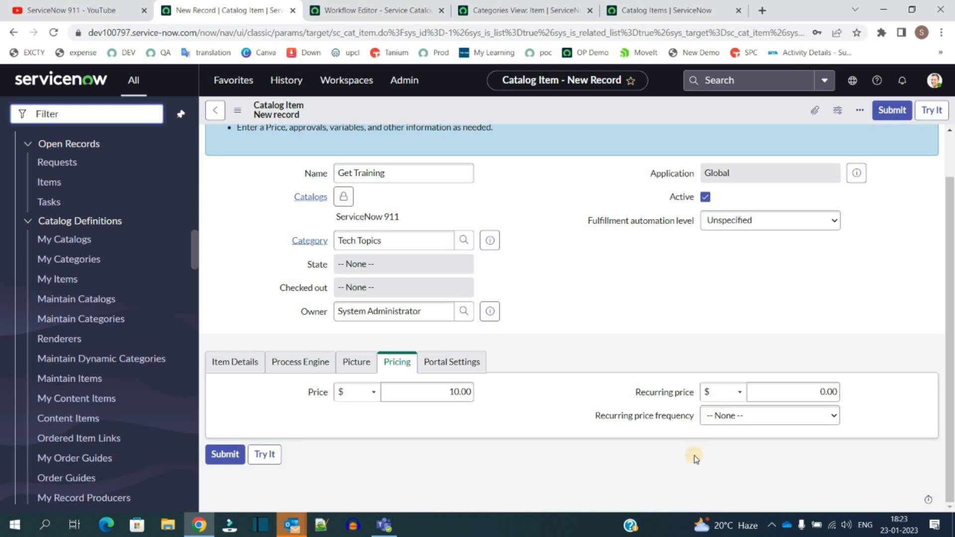
pyautogui.click(461, 368)
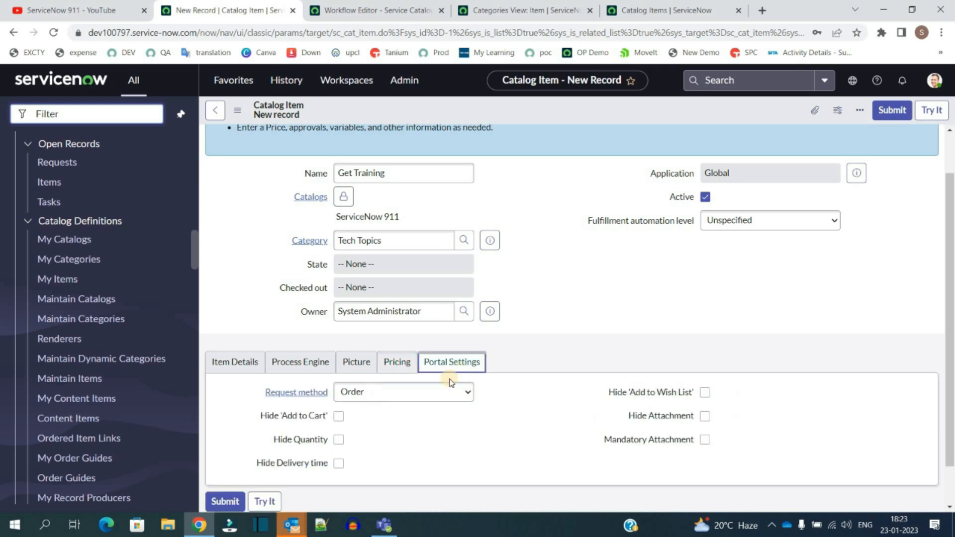
pyautogui.scroll(-1, 441, 313)
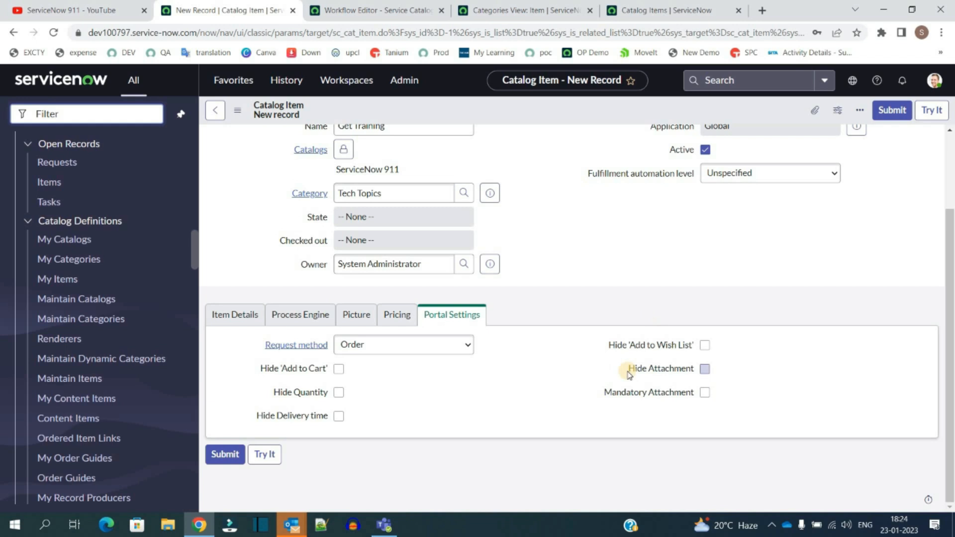
pyautogui.moveTo(599, 345); pyautogui.dragTo(684, 354)
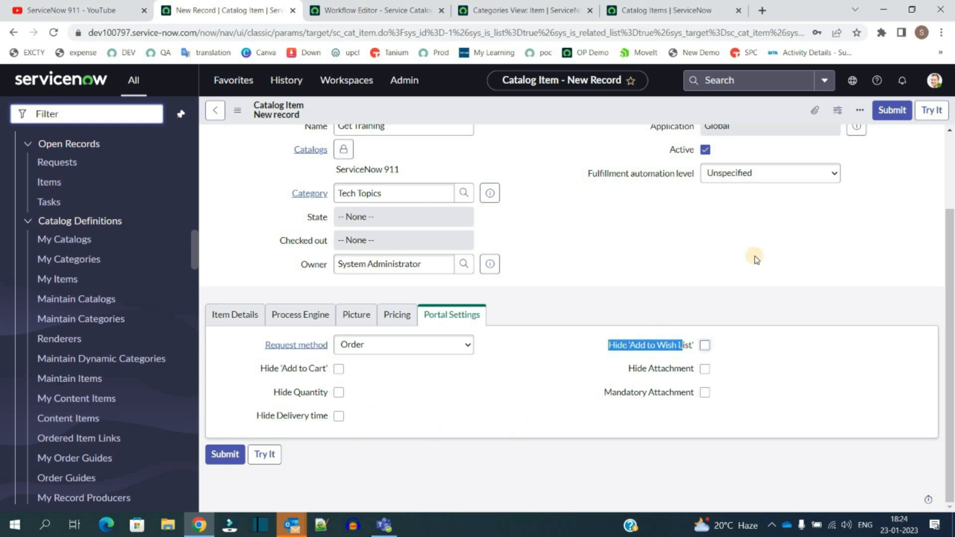
pyautogui.scroll(2, 577, 321)
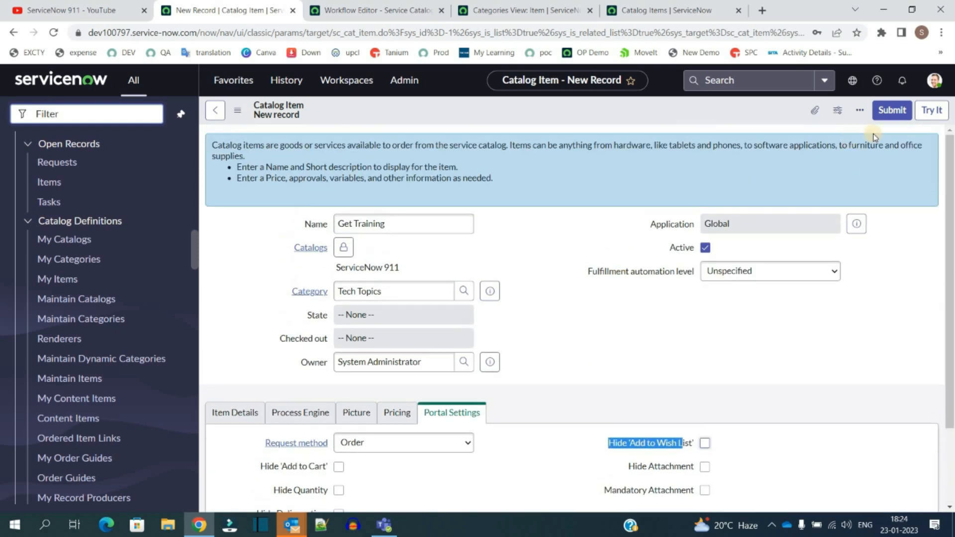
pyautogui.click(889, 110)
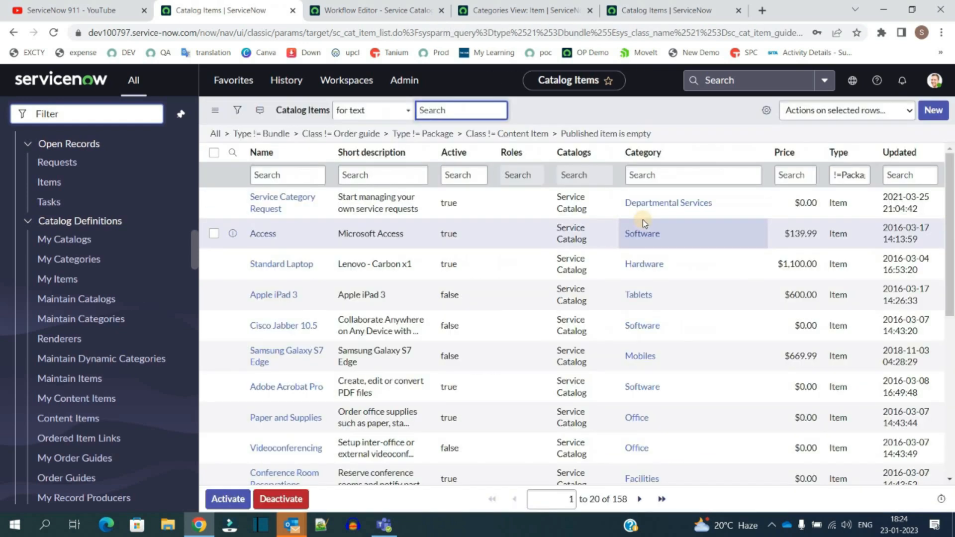
# Step: Reopen the Get Training item from the catalog items list sorted by update date and start a new variable for it
pyautogui.click(903, 152)
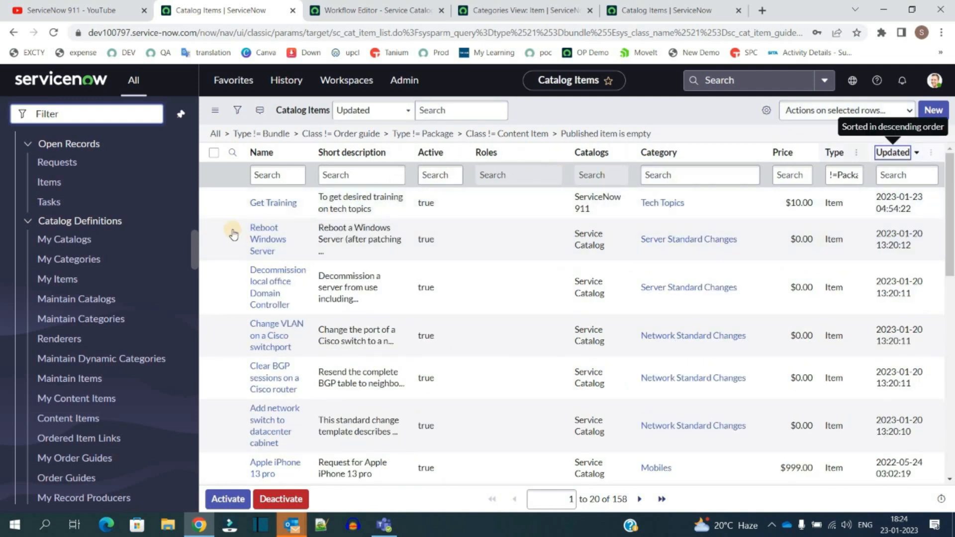
pyautogui.click(278, 205)
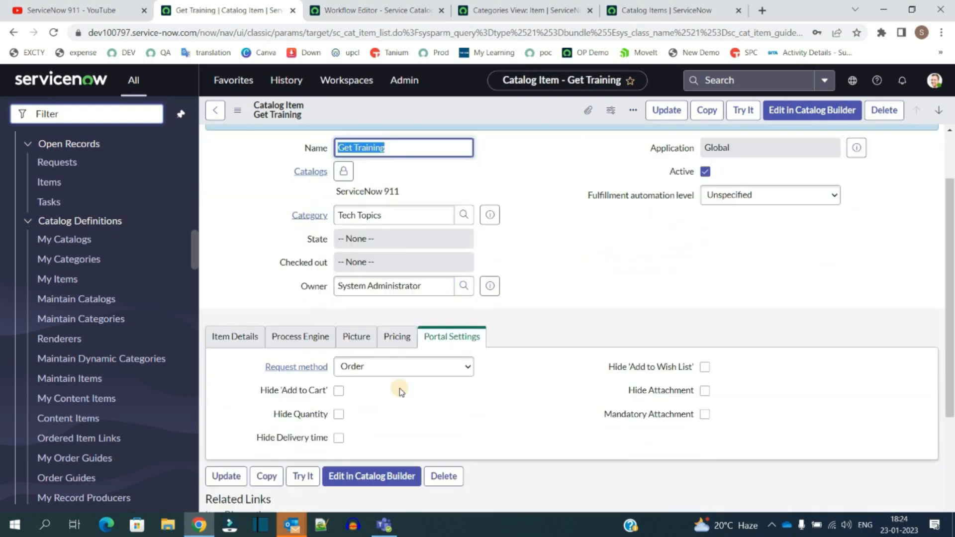
pyautogui.scroll(-5, 399, 388)
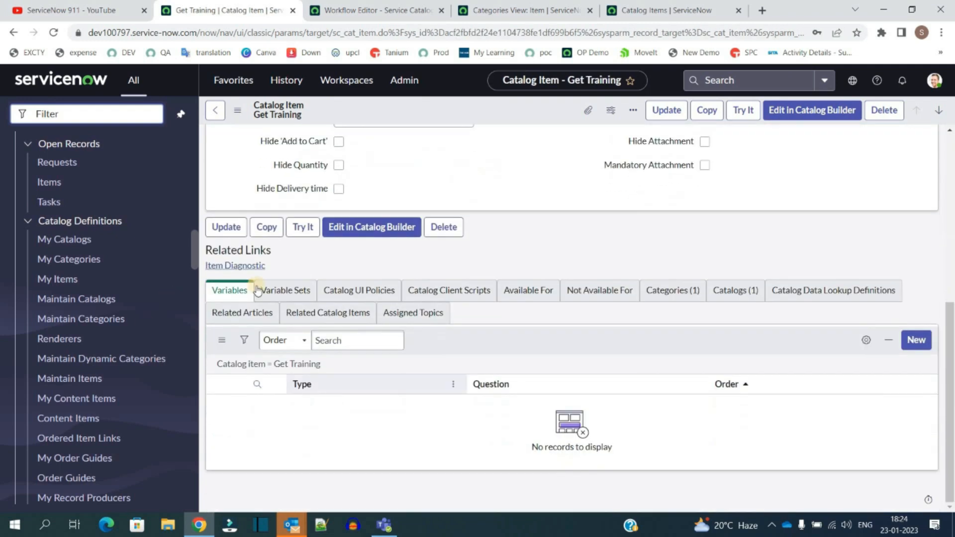
pyautogui.click(915, 340)
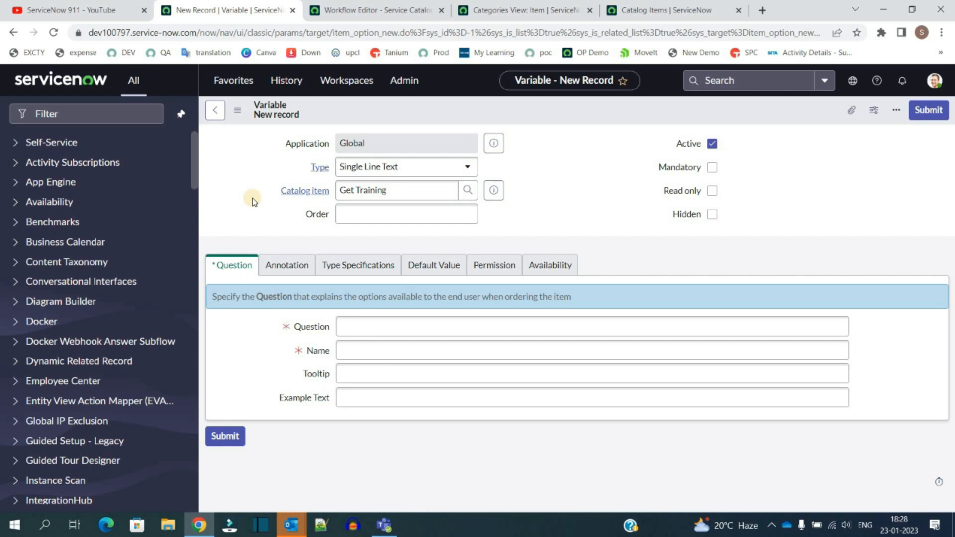
# Step: Keep the variable type as Single Line Text and set the variable's order to 100
pyautogui.click(439, 172)
pyautogui.scroll(5, 418, 311)
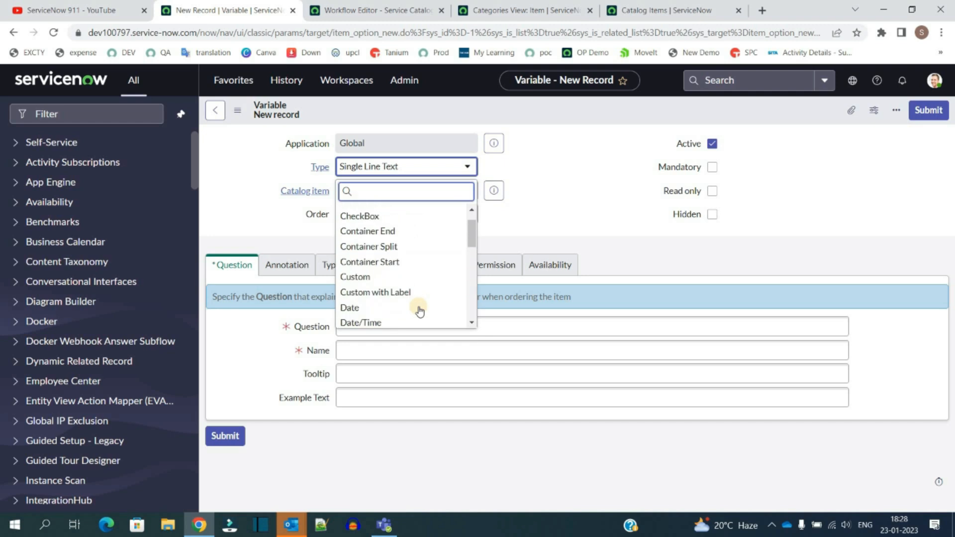
pyautogui.scroll(1, 419, 311)
pyautogui.scroll(-8, 420, 311)
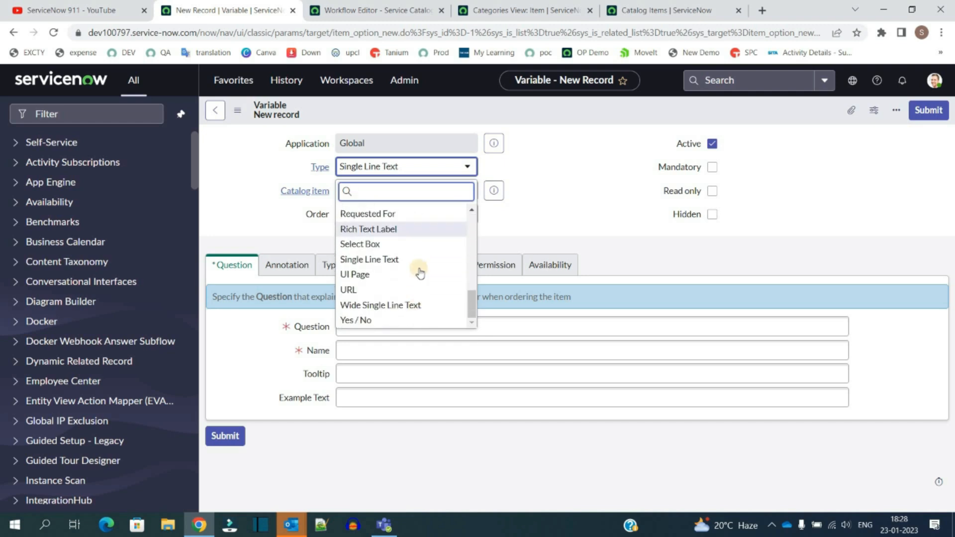
pyautogui.scroll(5, 424, 241)
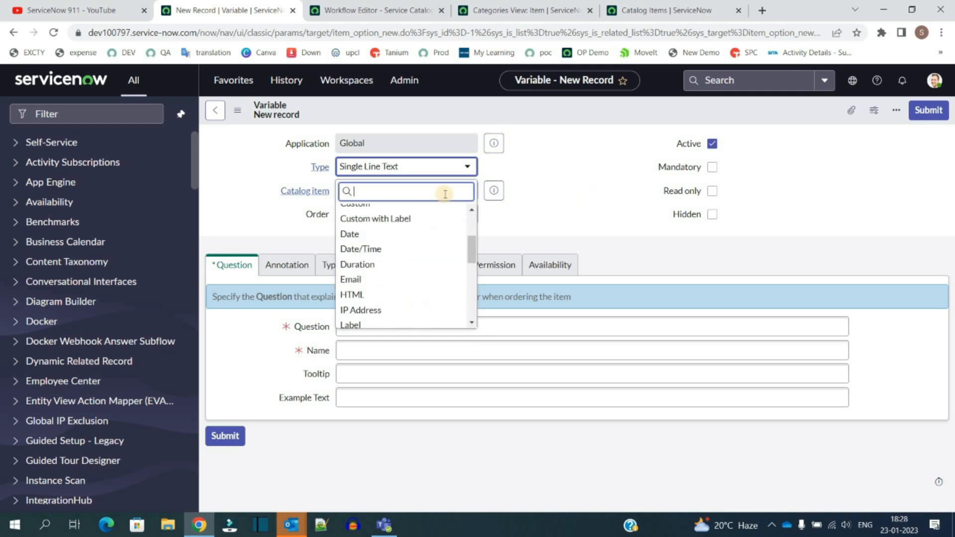
pyautogui.press('Escape')
pyautogui.click(378, 213)
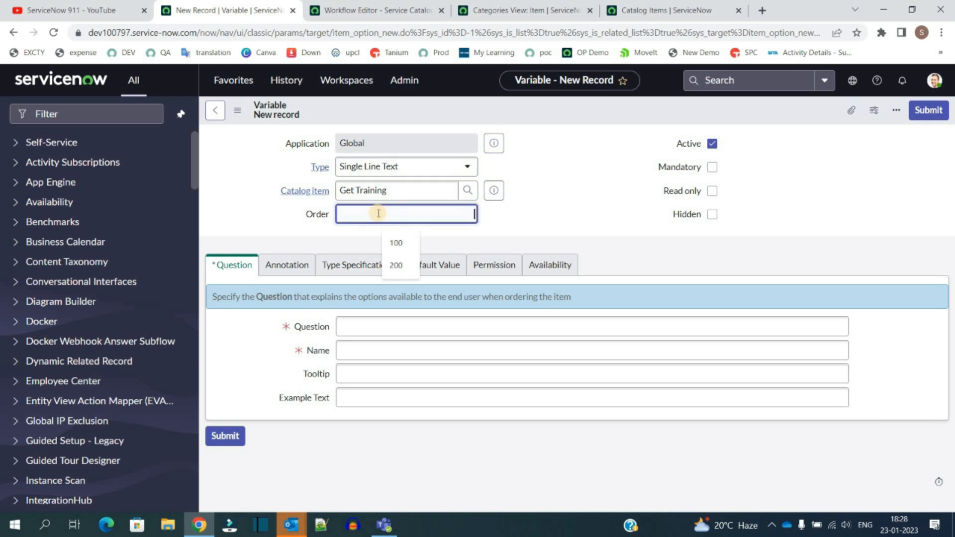
pyautogui.click(396, 243)
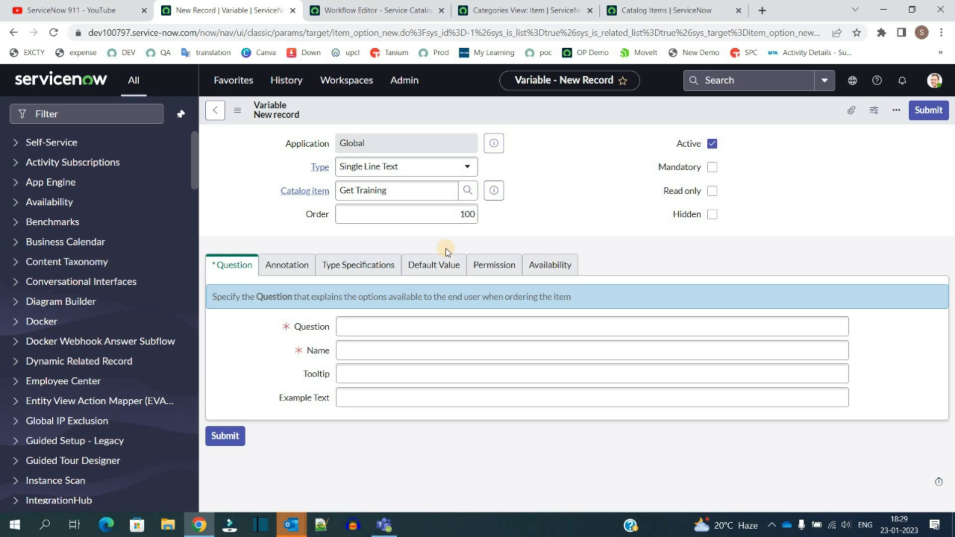
# Step: Make the variable mandatory and enter the question "Name The training"
pyautogui.click(391, 326)
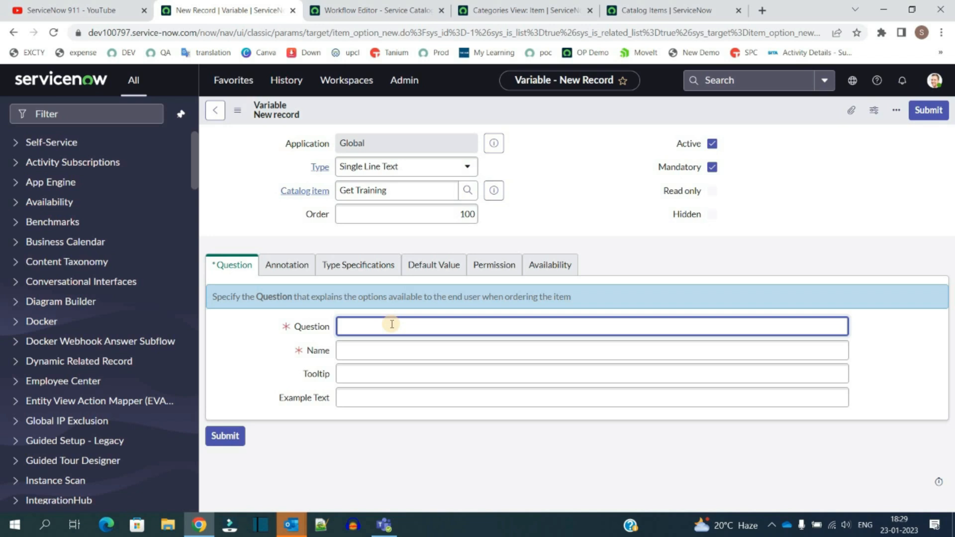
pyautogui.write('Name The training')
pyautogui.click(349, 354)
pyautogui.doubleClick(350, 353)
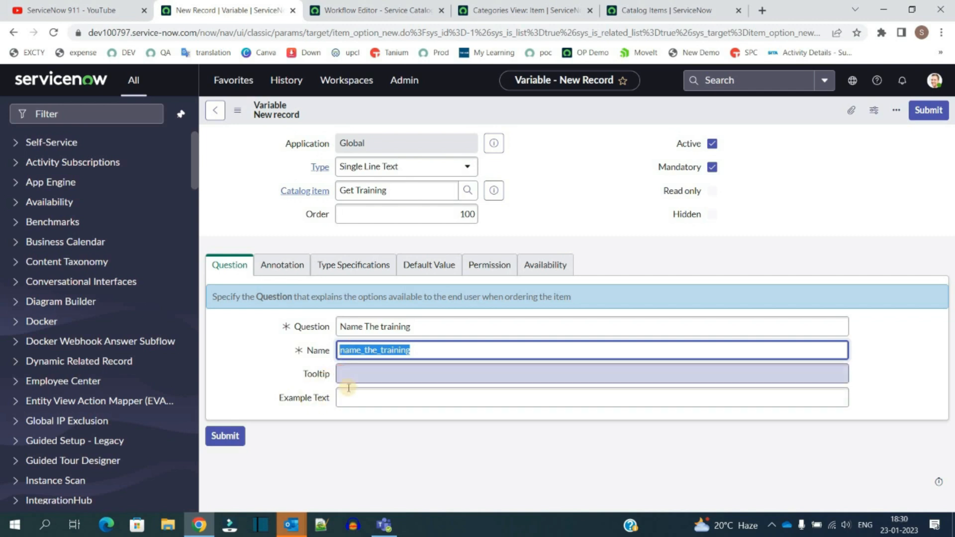
pyautogui.click(342, 374)
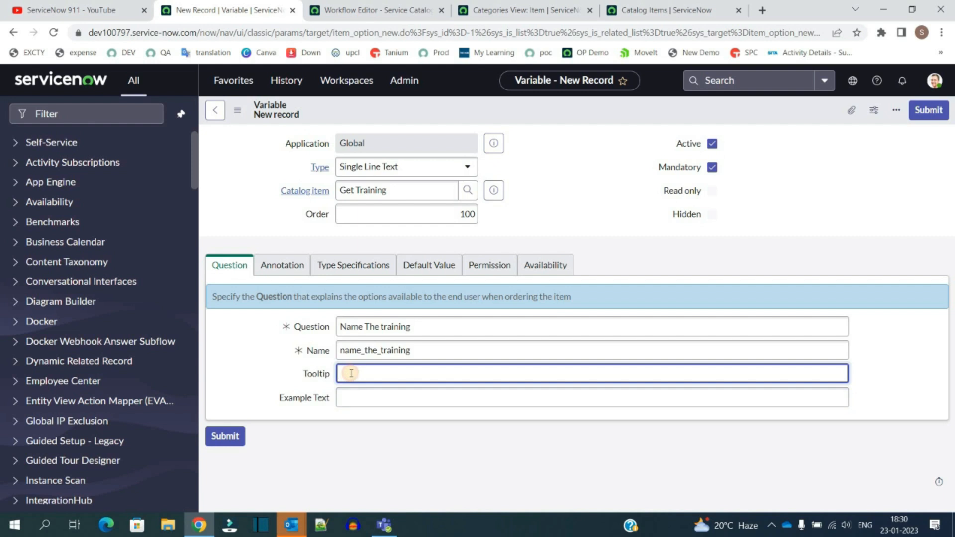
pyautogui.click(354, 396)
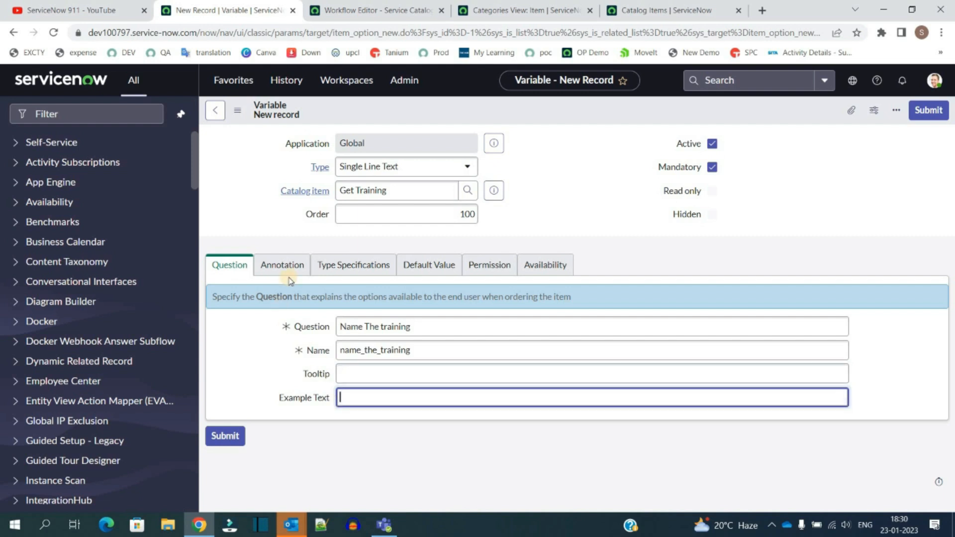
# Step: Enable Show help in the variable's annotation and set the help text to "Provide the name"
pyautogui.click(283, 268)
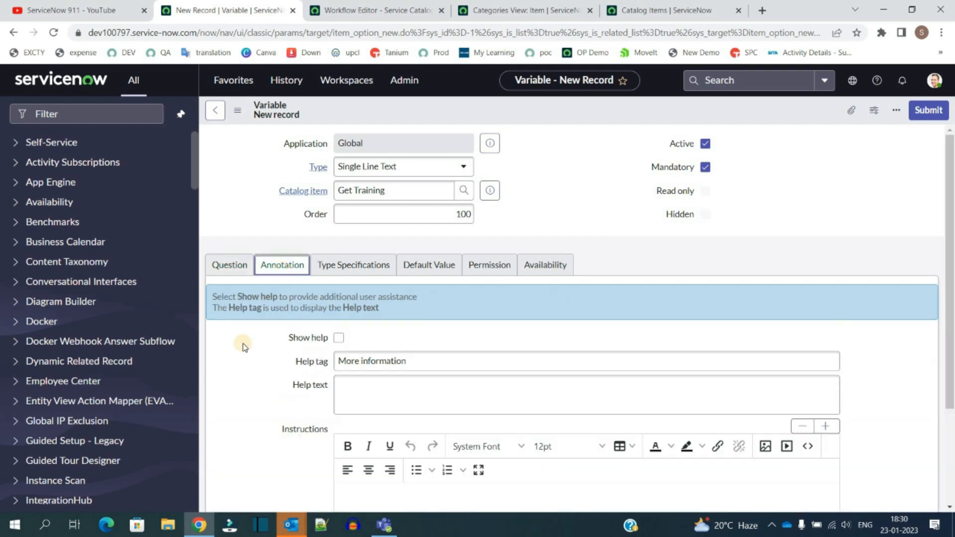
pyautogui.scroll(-3, 294, 274)
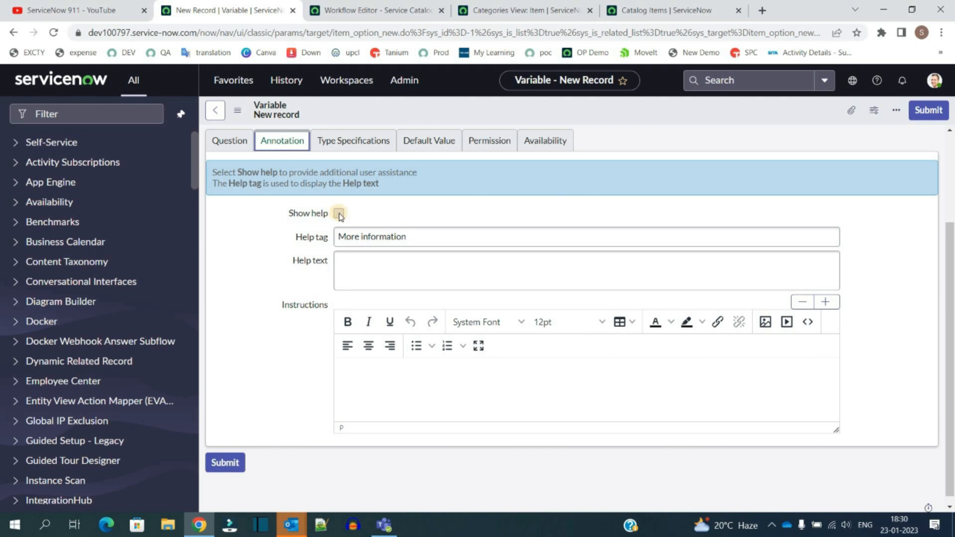
pyautogui.click(339, 214)
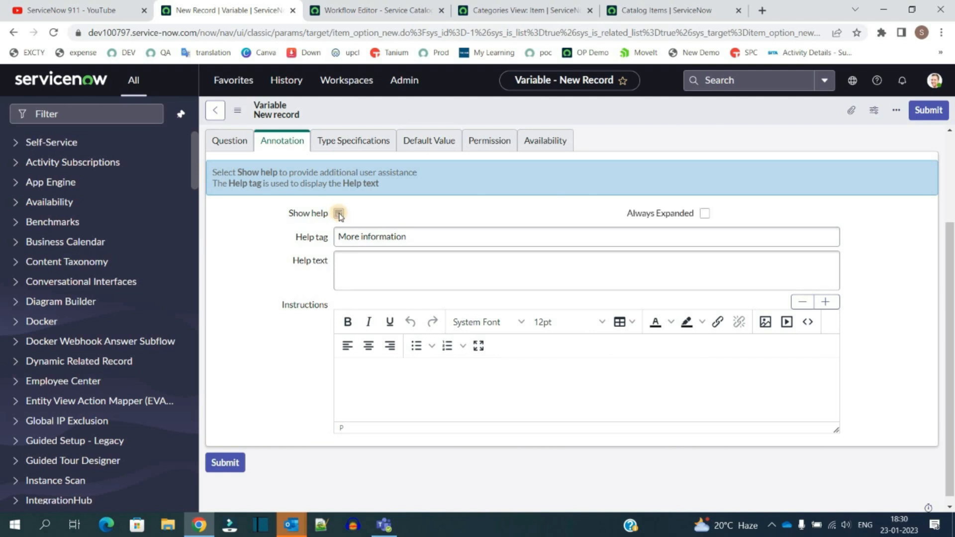
pyautogui.tripleClick(365, 239)
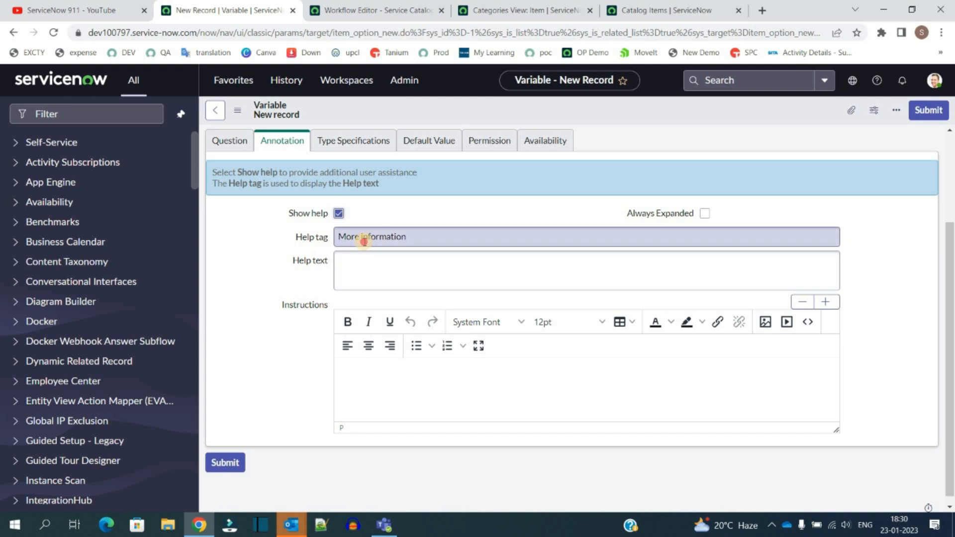
pyautogui.click(362, 264)
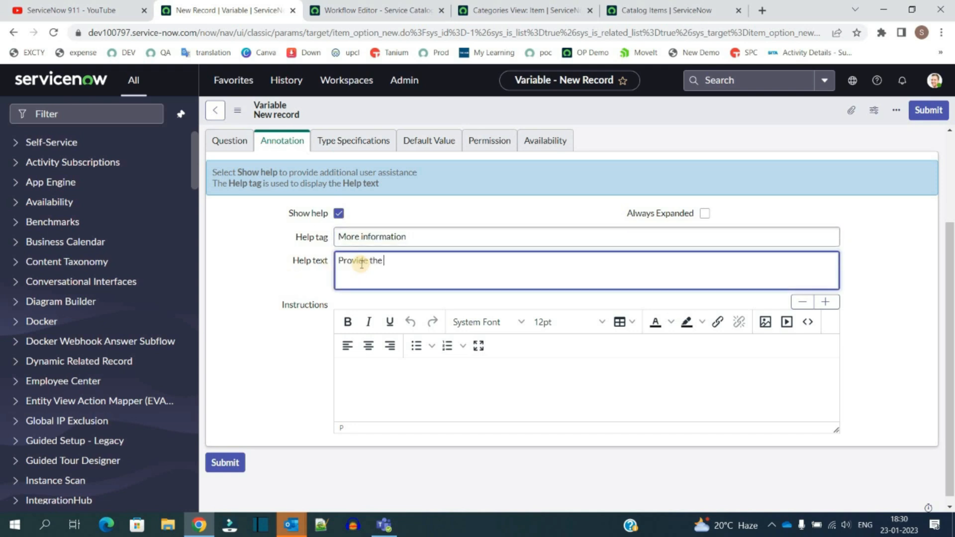
pyautogui.write('Provide the nam')
pyautogui.write('e')
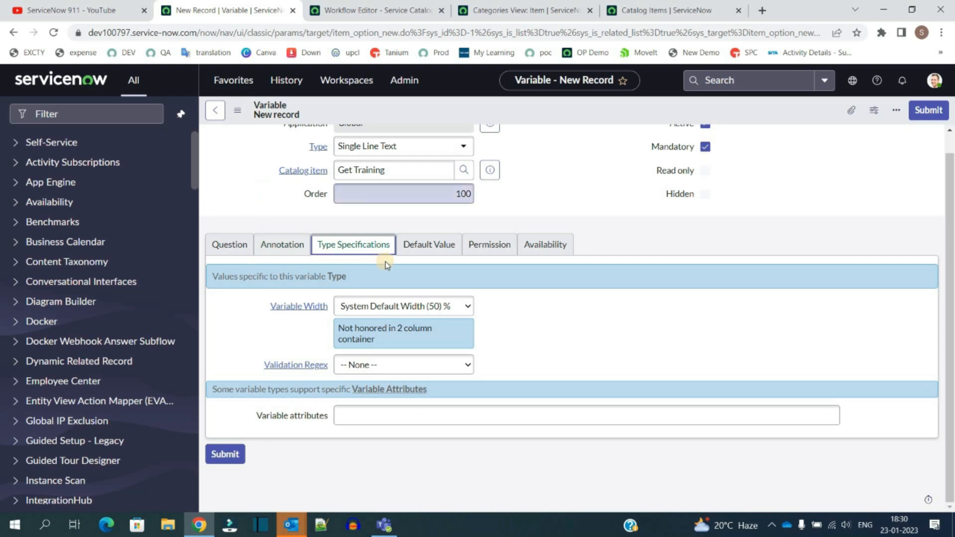
# Step: Examine the variable's type specification, default value and permission options
pyautogui.click(407, 301)
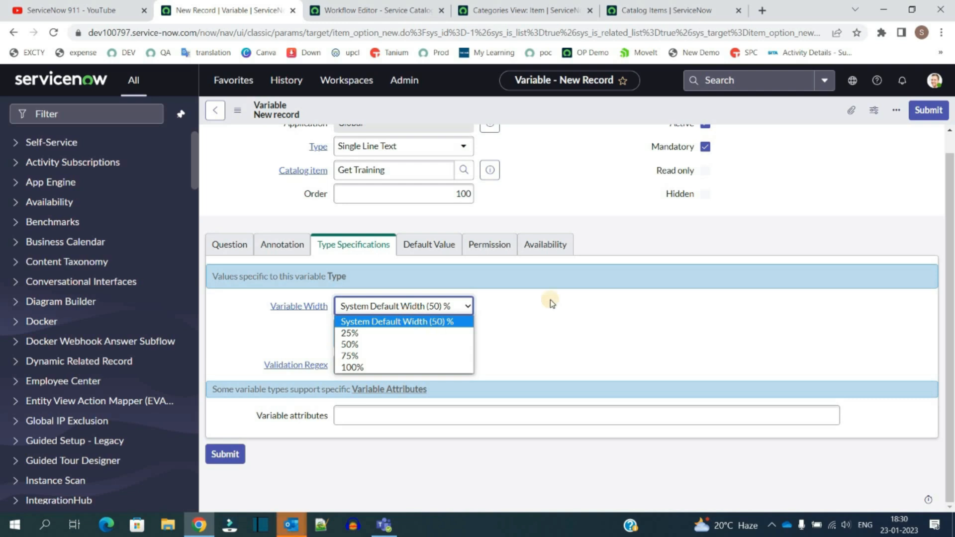
pyautogui.click(553, 325)
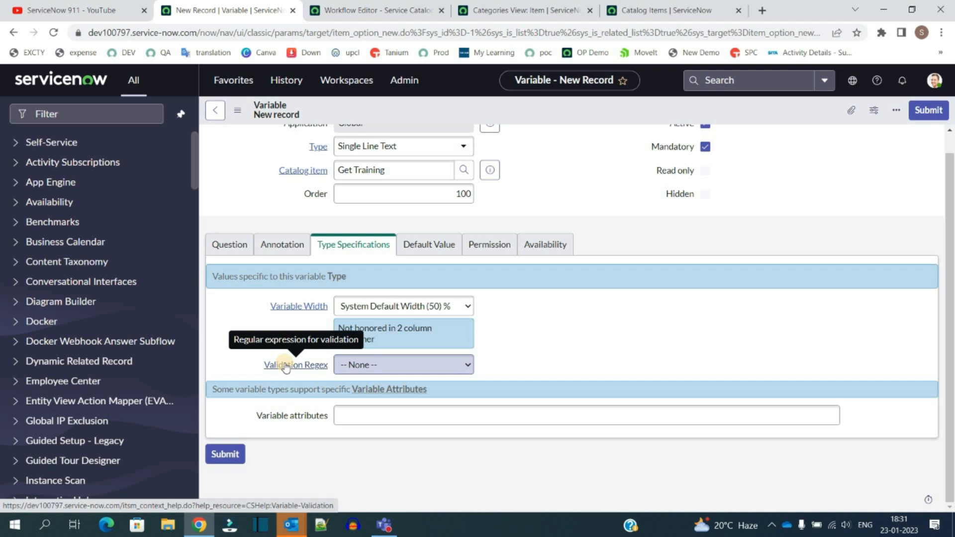
pyautogui.click(364, 362)
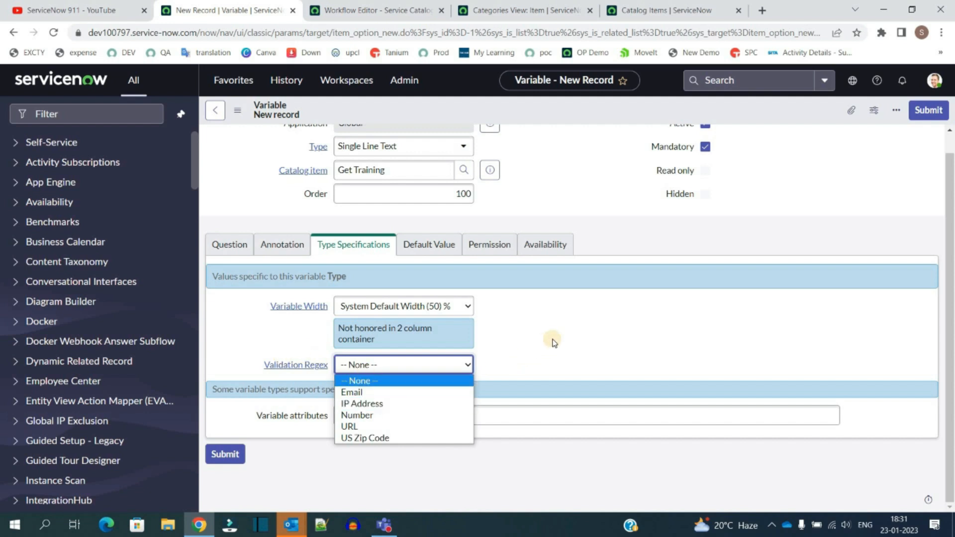
pyautogui.click(480, 337)
pyautogui.scroll(1, 274, 327)
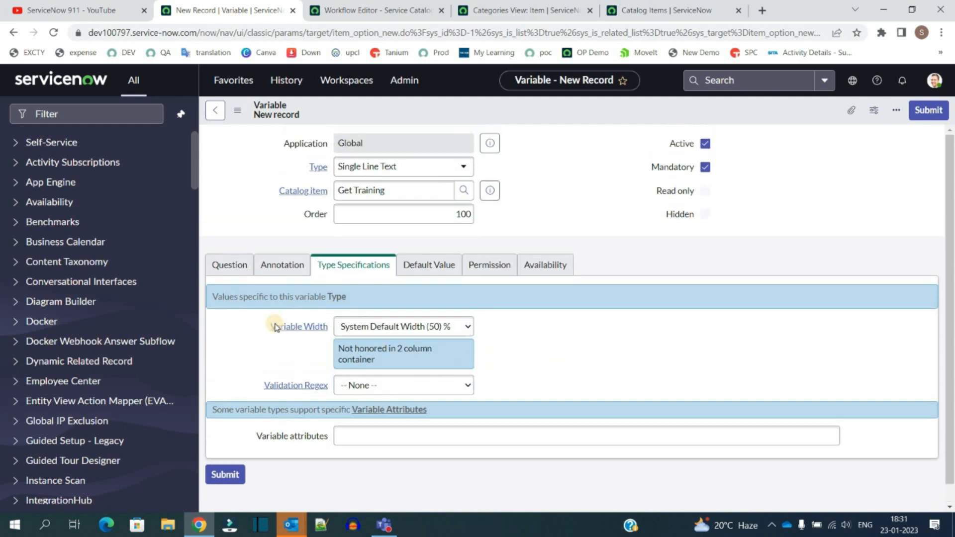
pyautogui.scroll(-1, 272, 327)
pyautogui.click(364, 416)
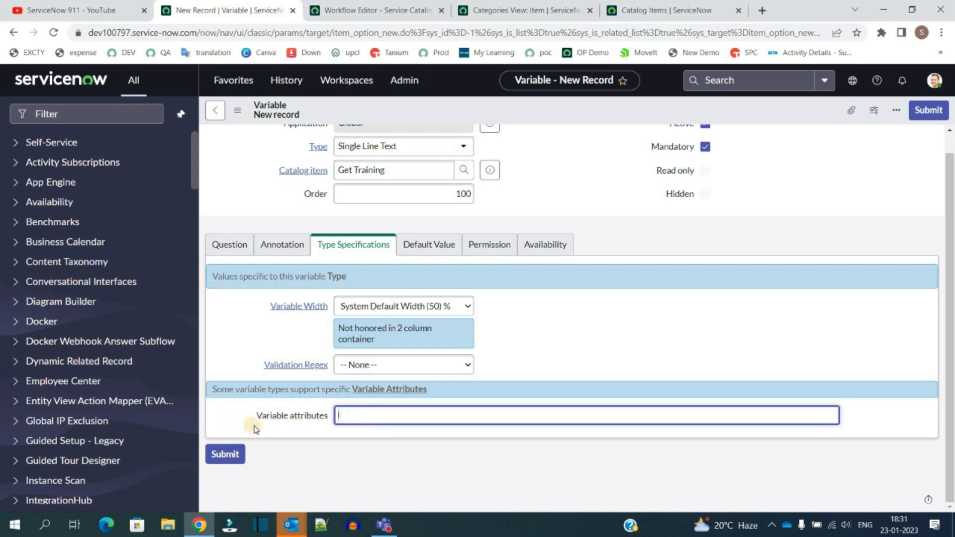
pyautogui.moveTo(257, 421); pyautogui.dragTo(357, 413)
pyautogui.click(357, 414)
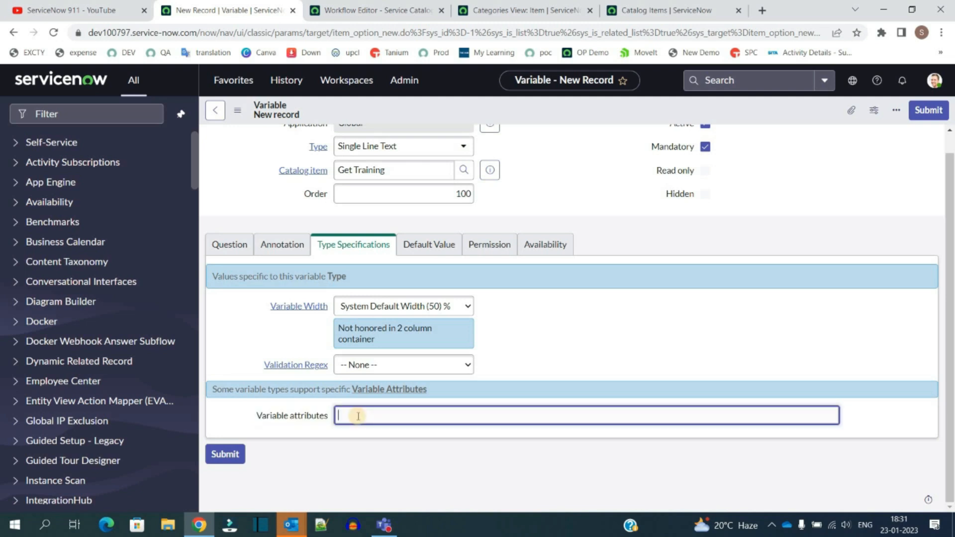
pyautogui.click(431, 242)
pyautogui.click(356, 326)
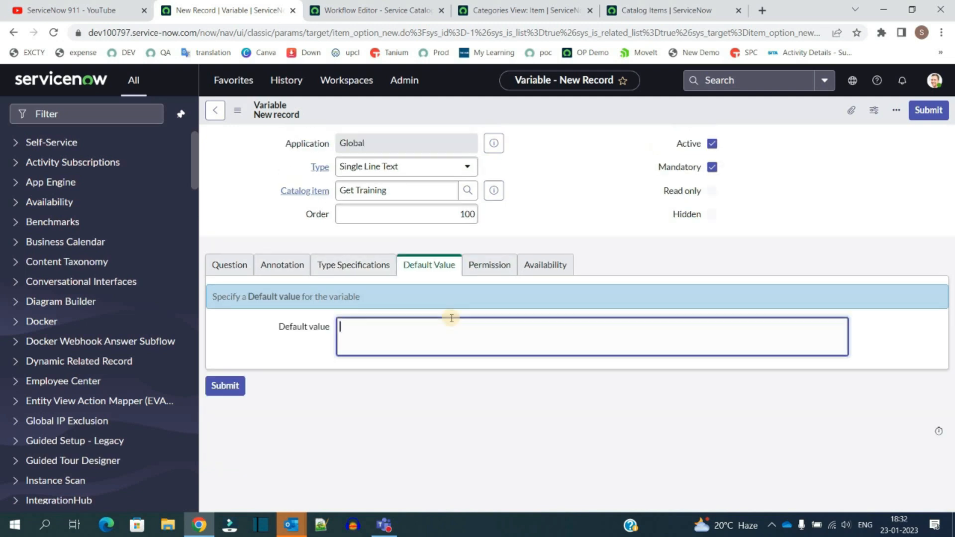
pyautogui.click(436, 266)
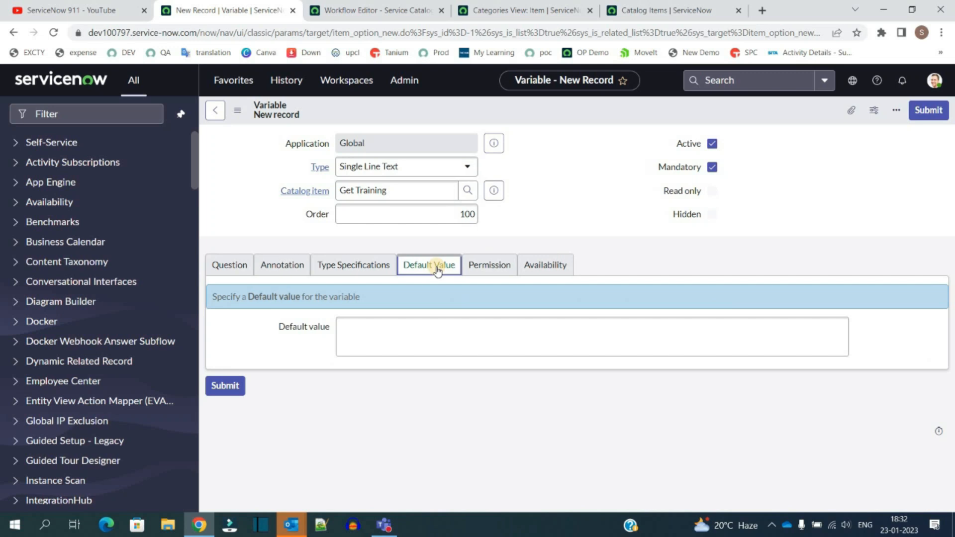
pyautogui.click(499, 273)
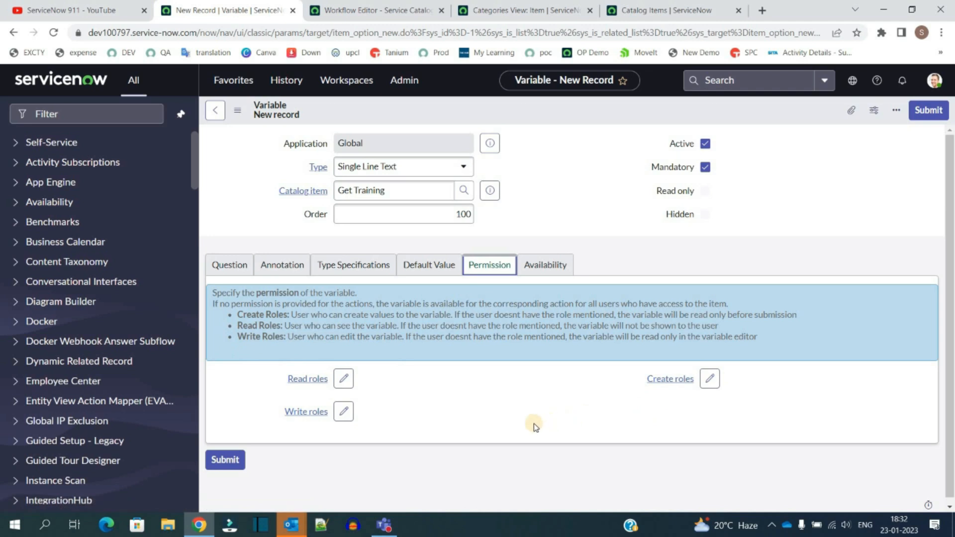
# Step: Review the variable's permission and availability options, then submit the new variable
pyautogui.tripleClick(244, 315)
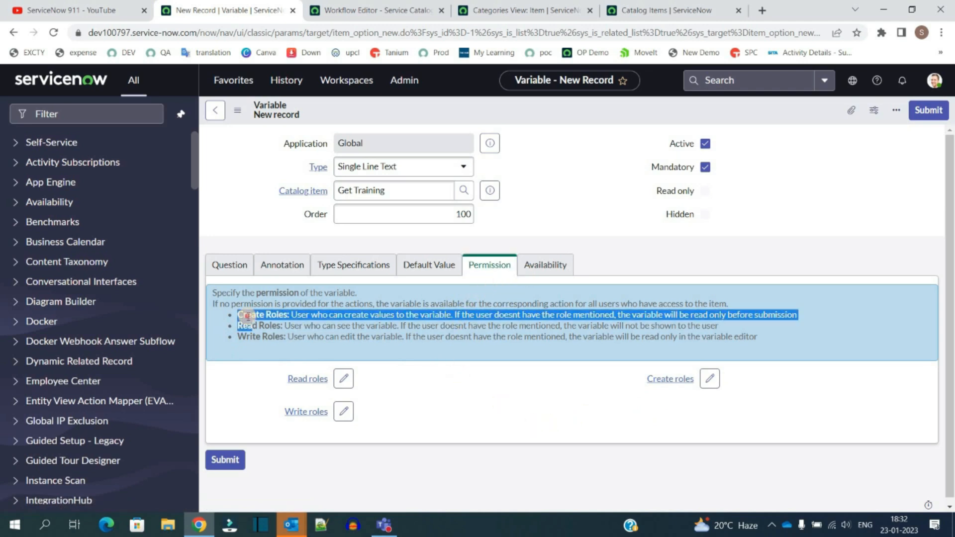
pyautogui.click(287, 345)
pyautogui.tripleClick(287, 345)
pyautogui.click(475, 286)
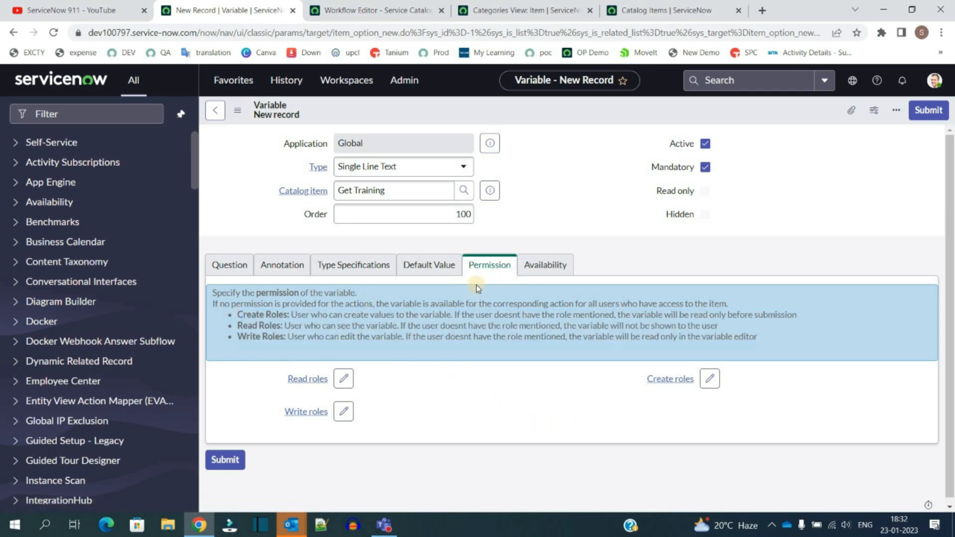
pyautogui.click(550, 258)
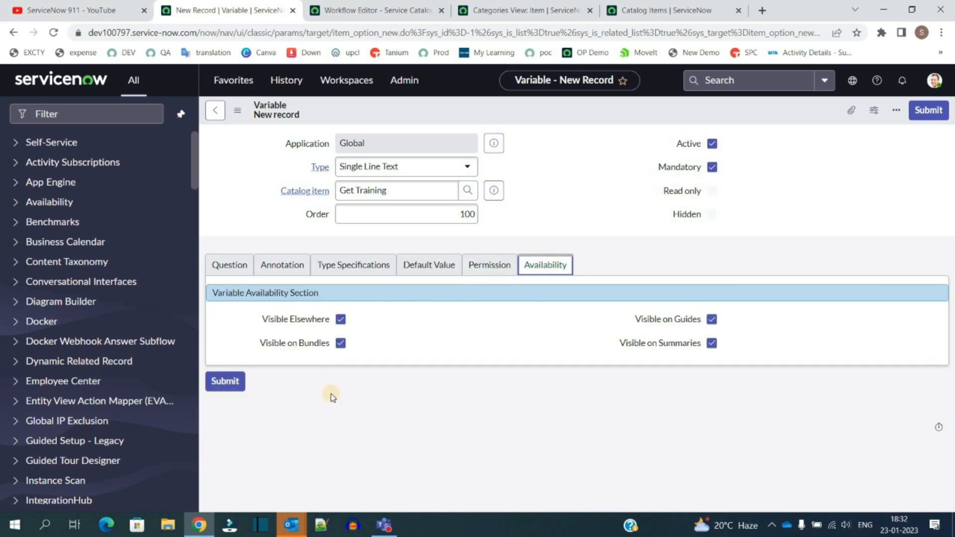
pyautogui.click(342, 319)
pyautogui.click(929, 109)
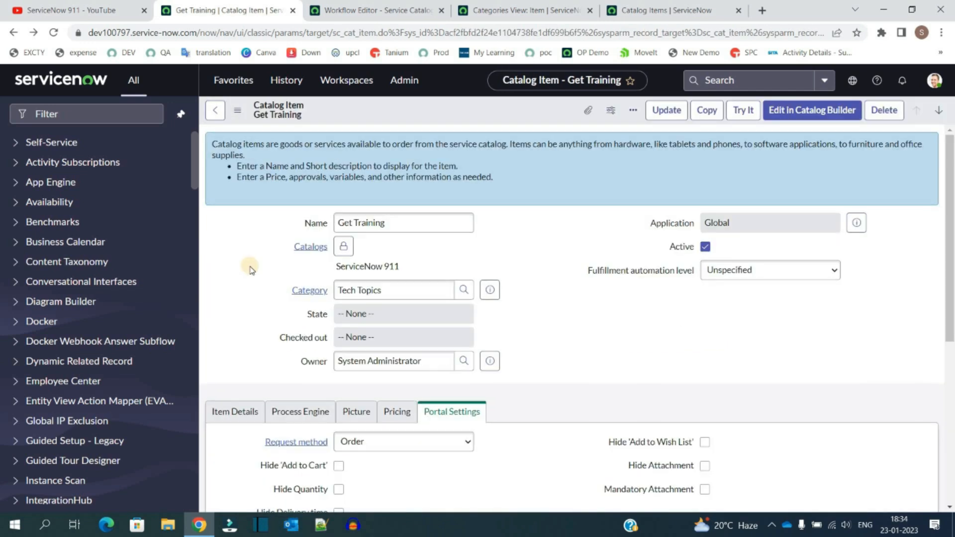
# Step: Add the ServiceNow 911 catalog as a section on the Catalogs homepage
pyautogui.scroll(-6, 251, 267)
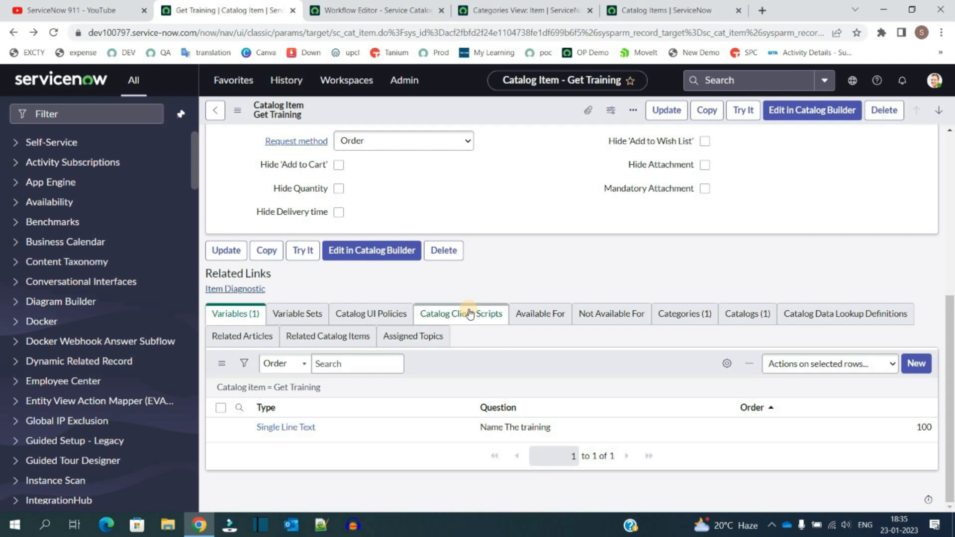
pyautogui.click(91, 117)
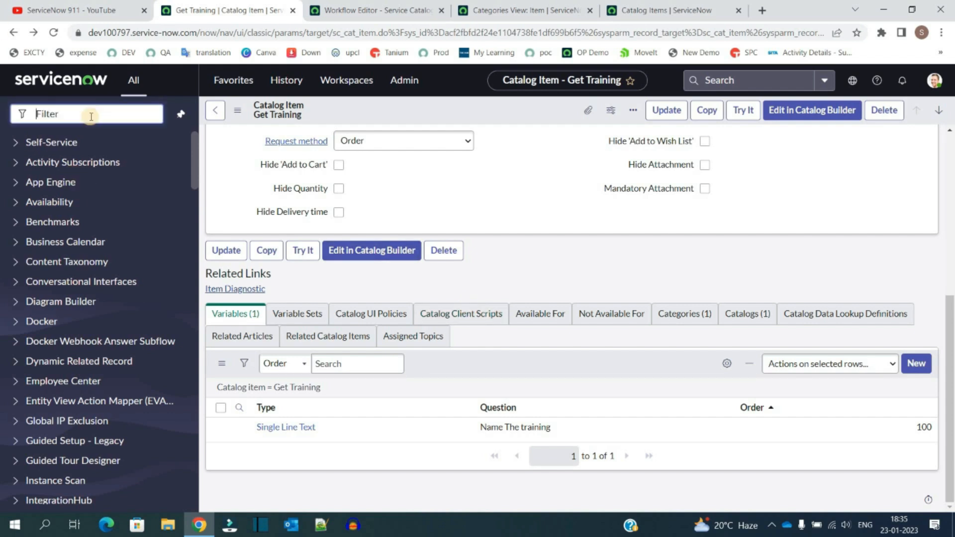
pyautogui.scroll(-4, 75, 420)
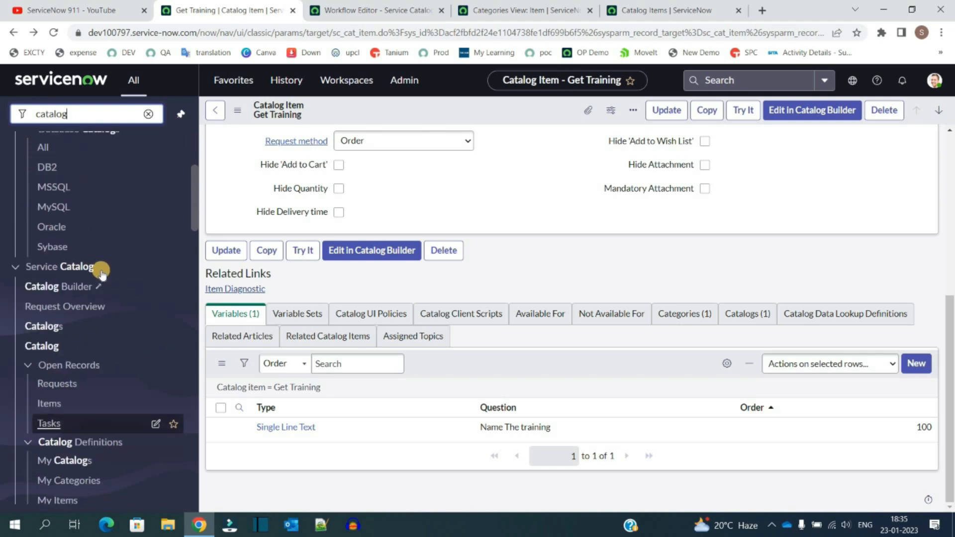
pyautogui.click(53, 329)
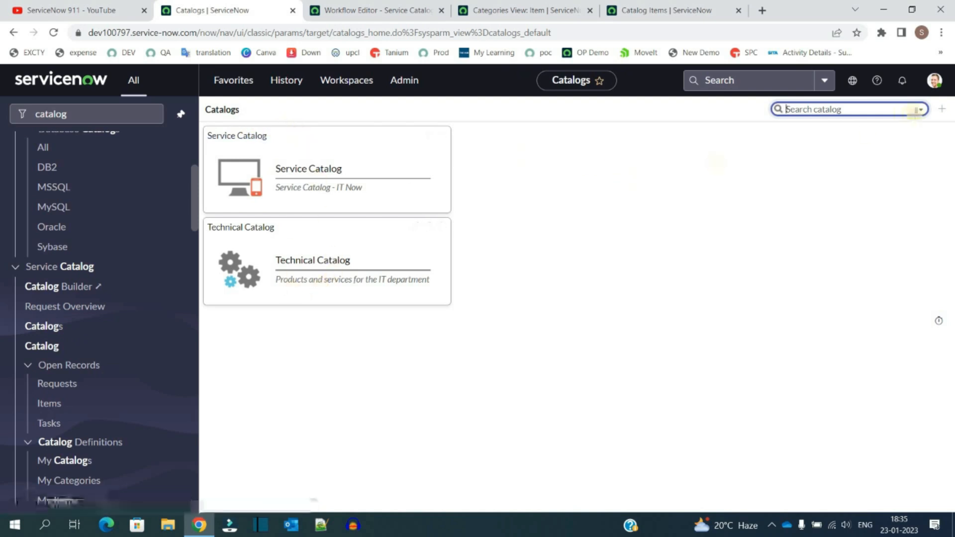
pyautogui.click(944, 110)
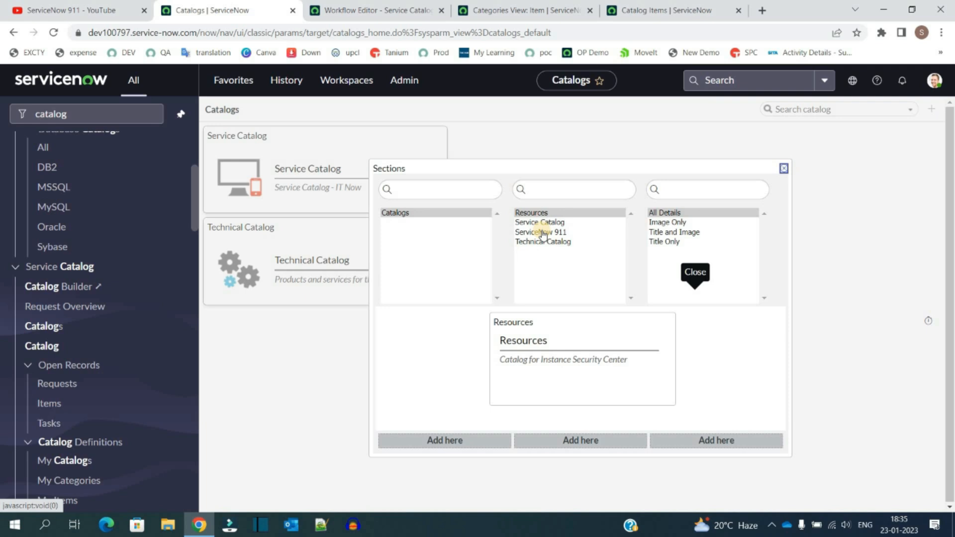
pyautogui.click(542, 232)
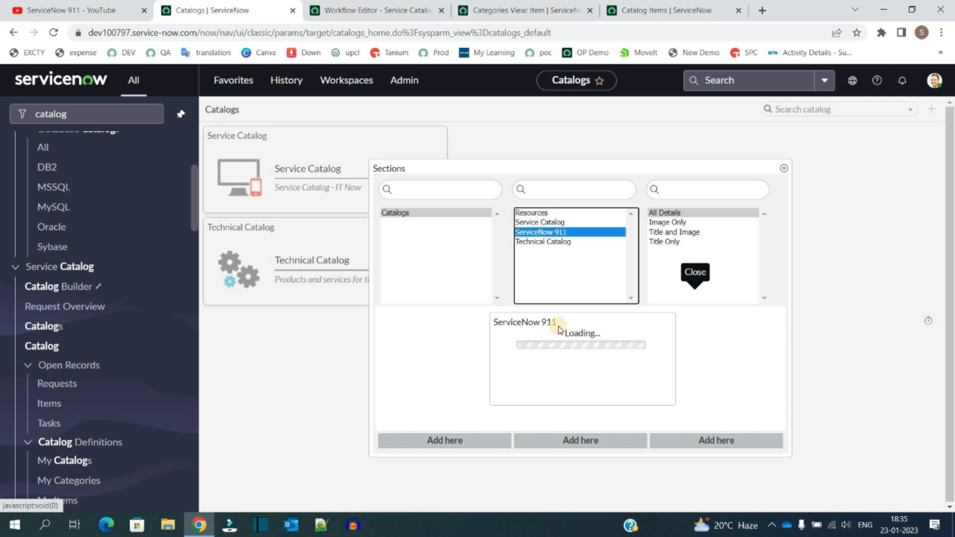
pyautogui.click(565, 441)
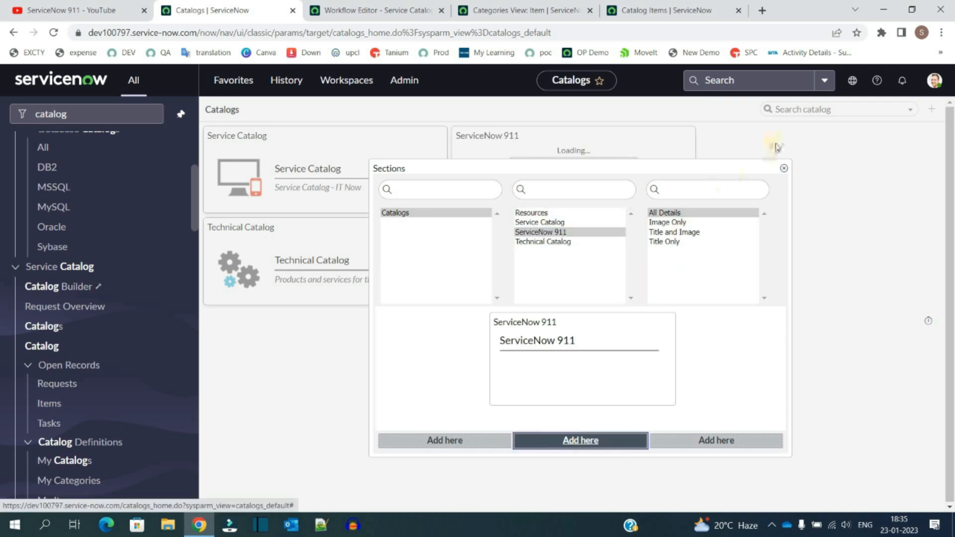
pyautogui.click(784, 169)
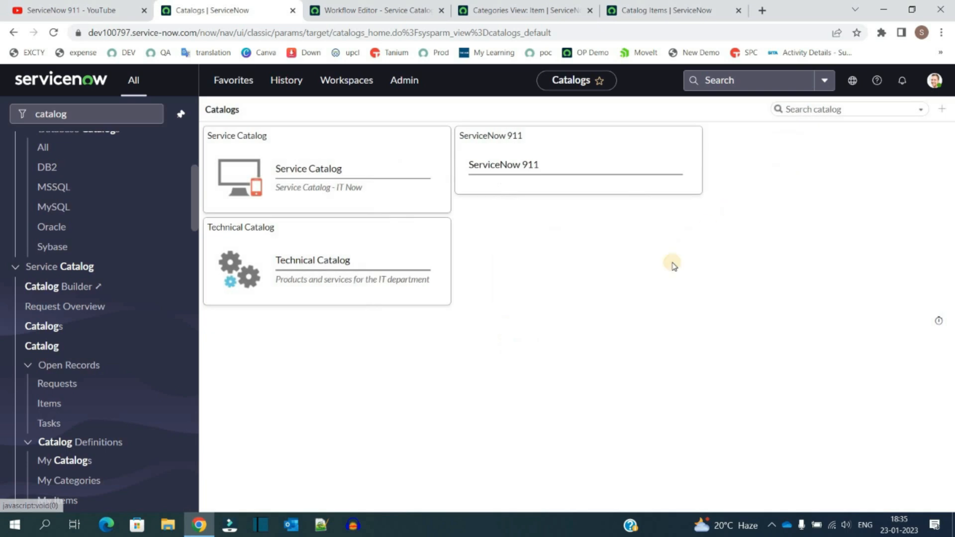
# Step: Add the Non-Tech Topics and Tech Topics categories as sections on the ServiceNow 911 catalog page
pyautogui.click(523, 168)
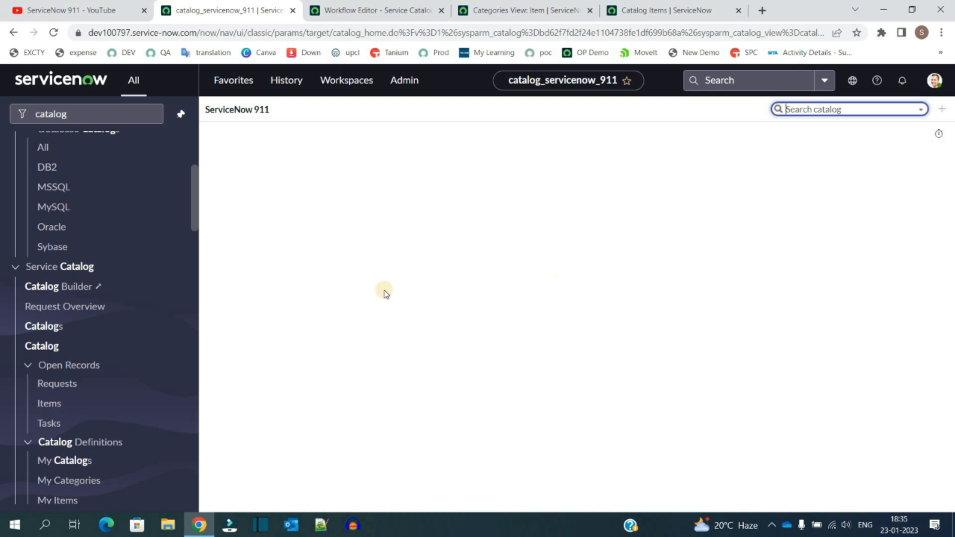
pyautogui.click(942, 109)
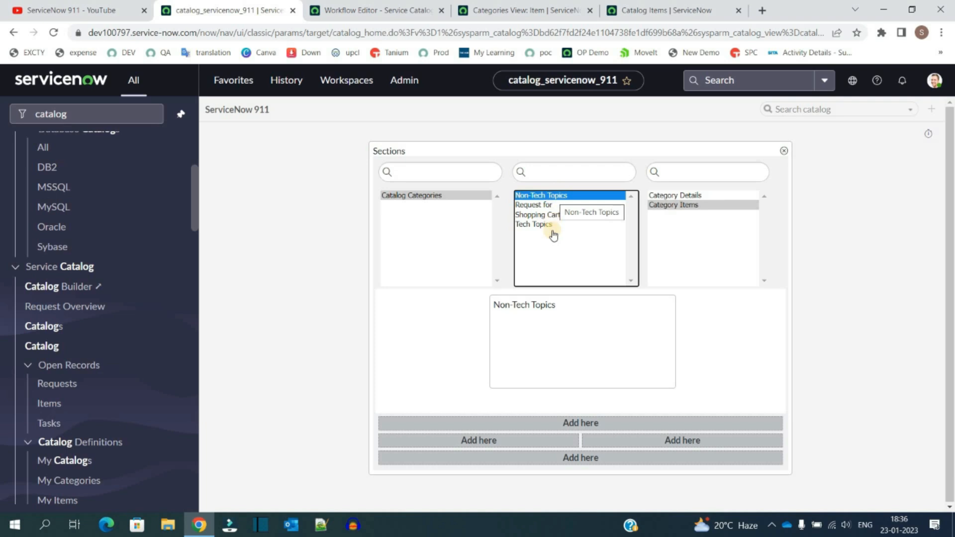
pyautogui.click(588, 423)
pyautogui.click(540, 224)
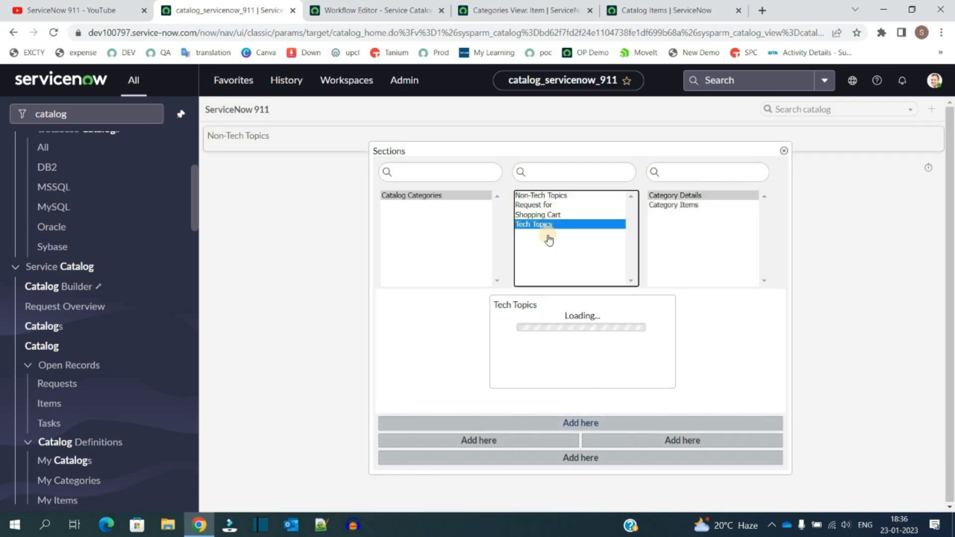
pyautogui.click(566, 422)
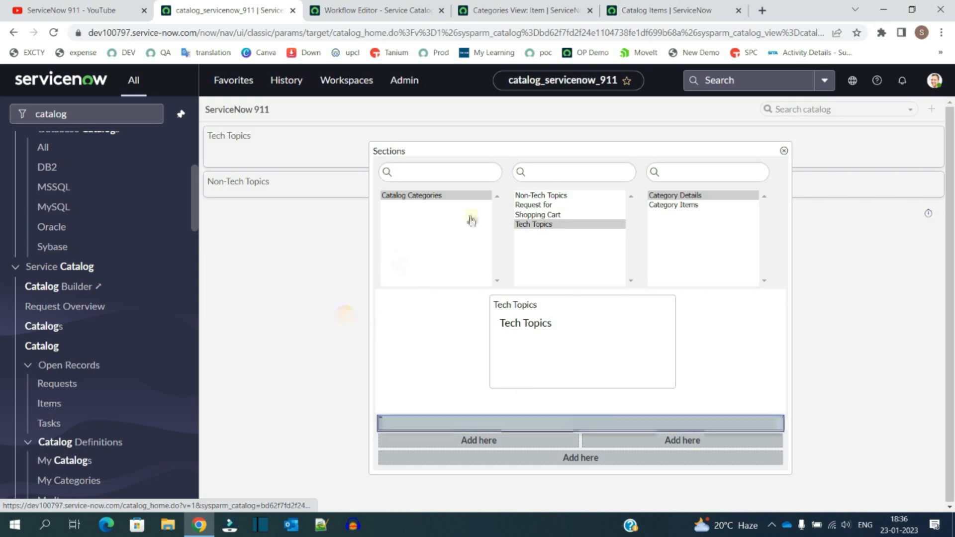
pyautogui.click(785, 151)
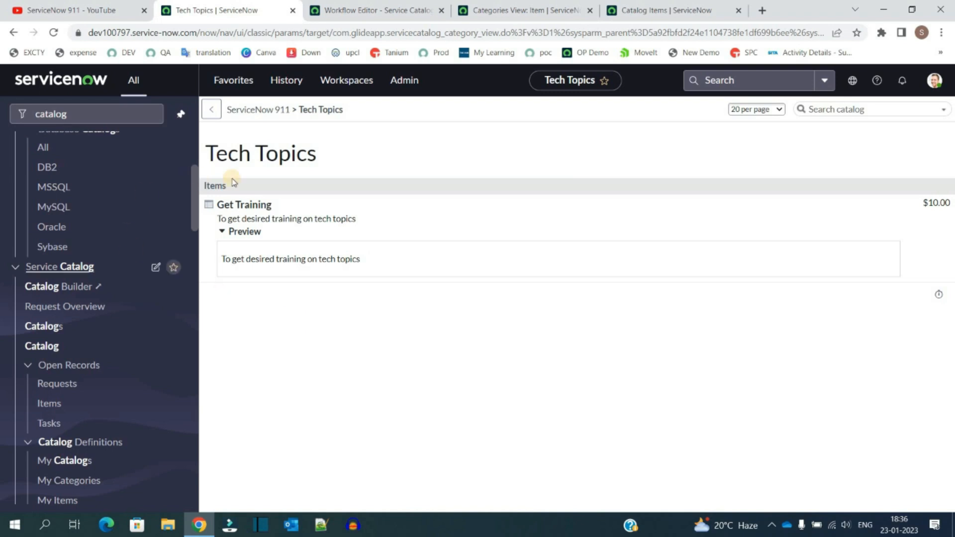
# Step: Open Get Training under ServiceNow 911's Tech Topics and enter c++ as the training name
pyautogui.click(44, 325)
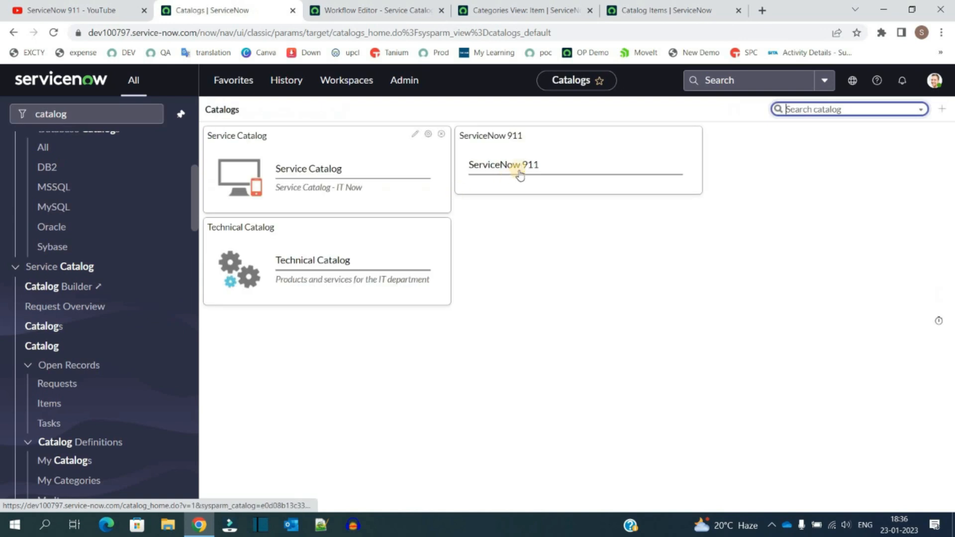
pyautogui.click(520, 168)
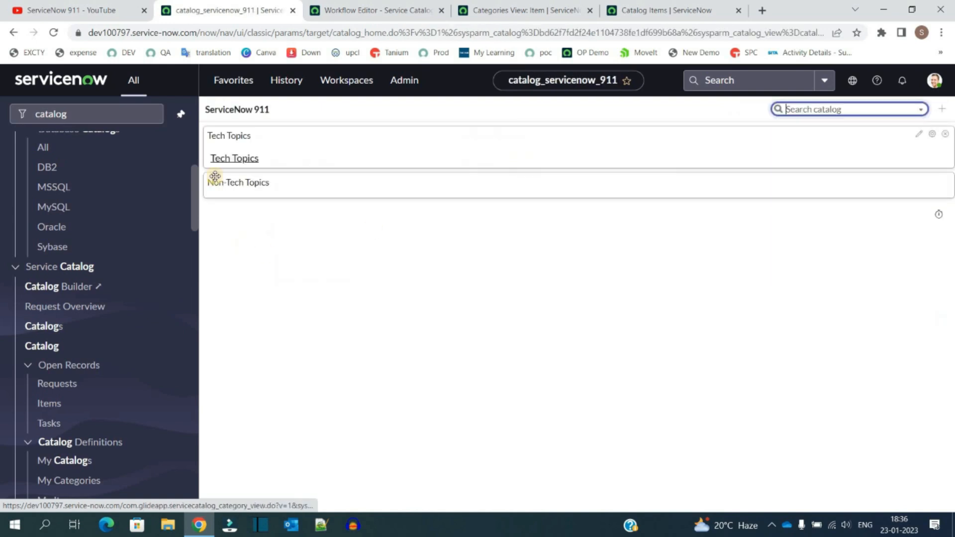
pyautogui.click(239, 163)
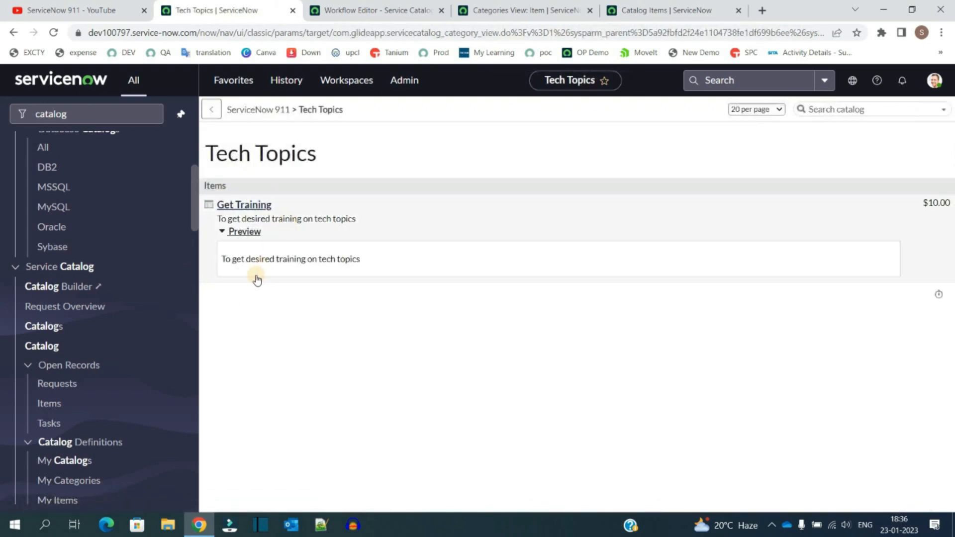
pyautogui.click(241, 205)
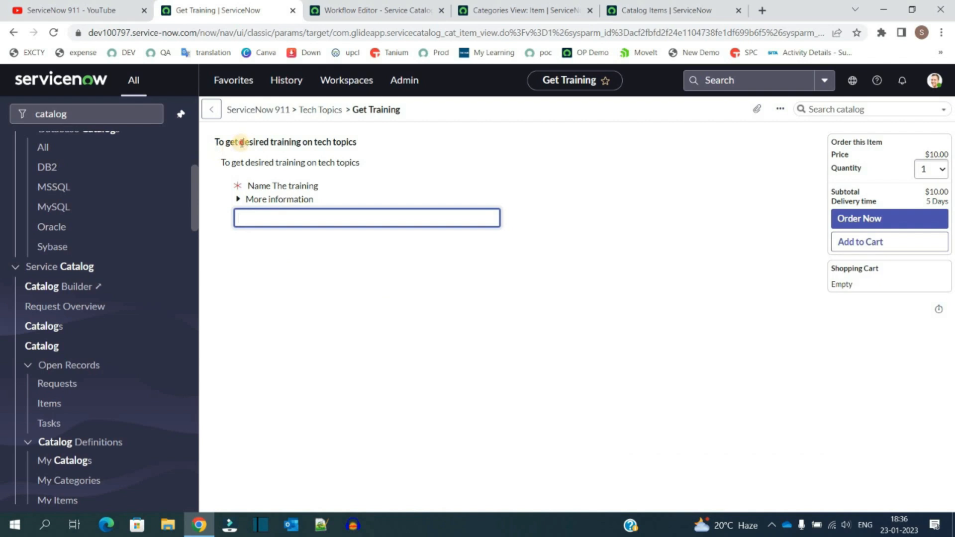
pyautogui.tripleClick(241, 143)
pyautogui.tripleClick(259, 162)
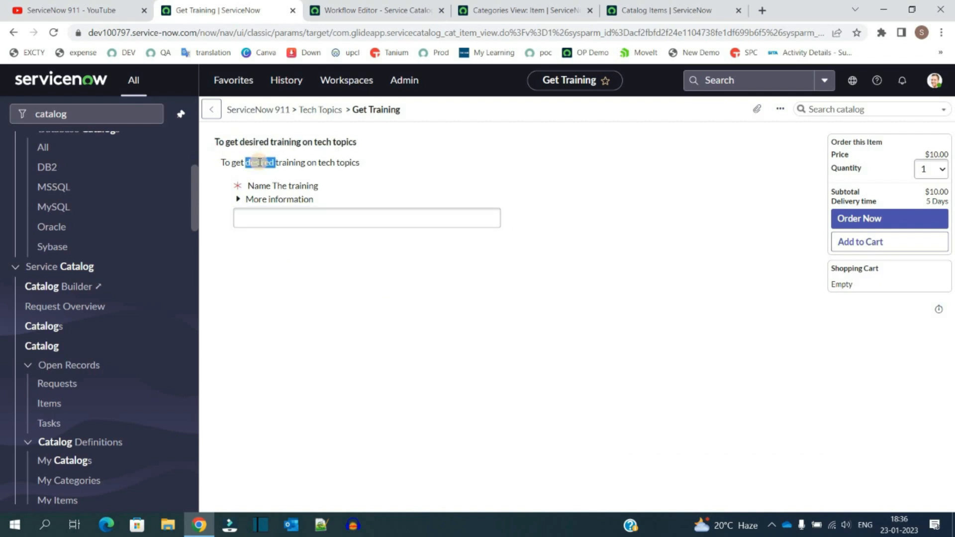
pyautogui.moveTo(260, 163); pyautogui.dragTo(264, 213)
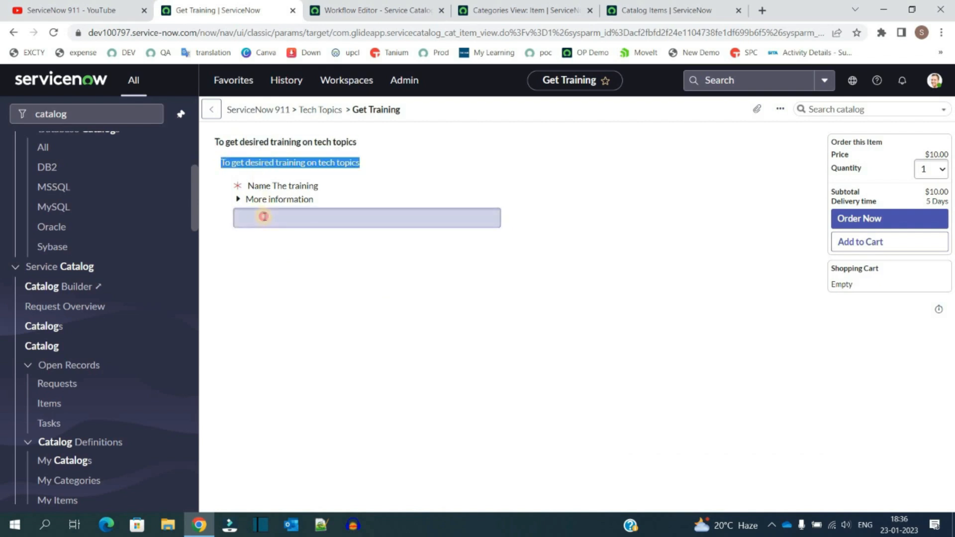
pyautogui.click(265, 217)
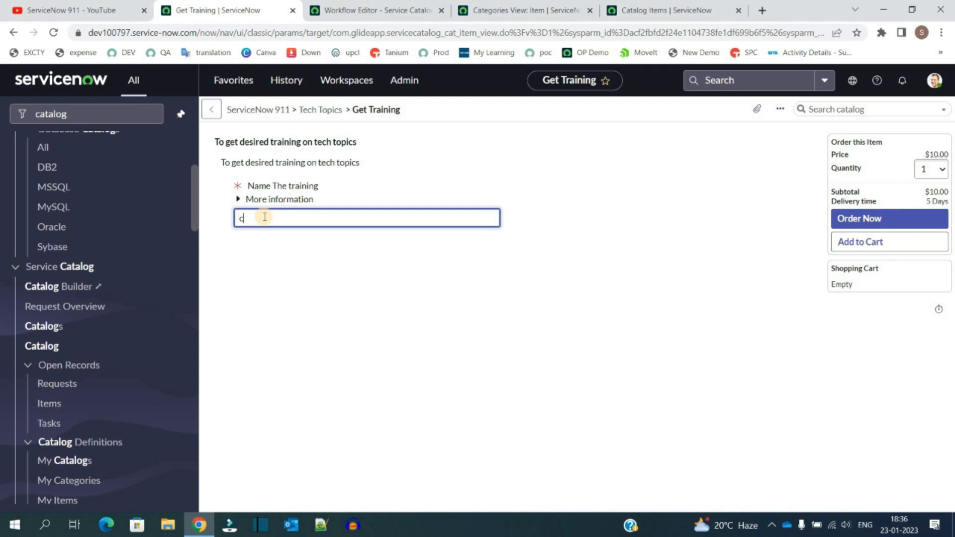
pyautogui.write('c++')
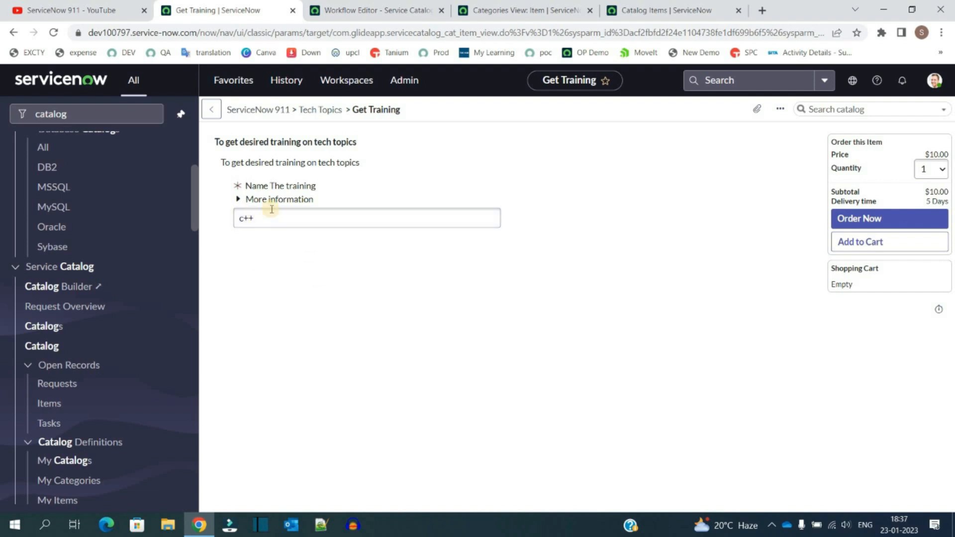
# Step: Expand the More information help text and order the Get Training item
pyautogui.click(276, 199)
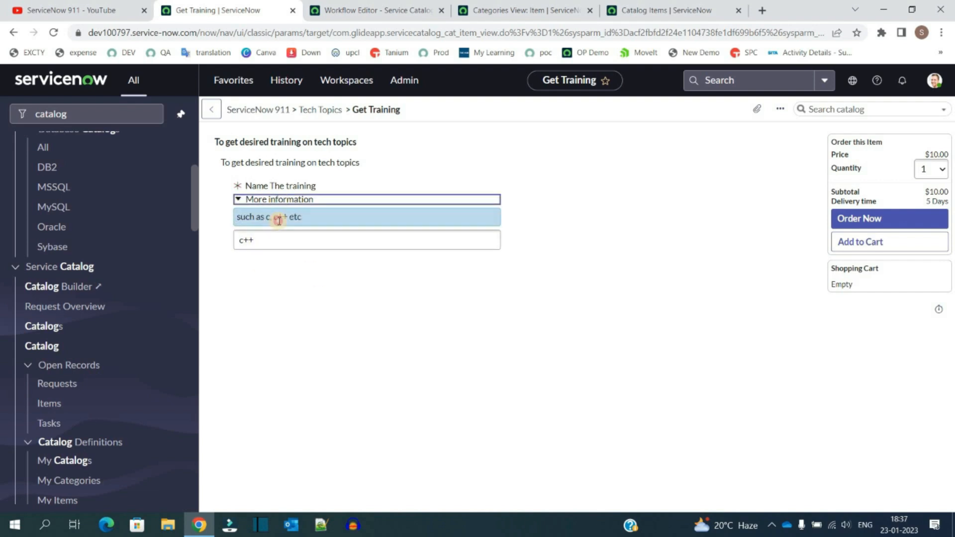
pyautogui.tripleClick(279, 218)
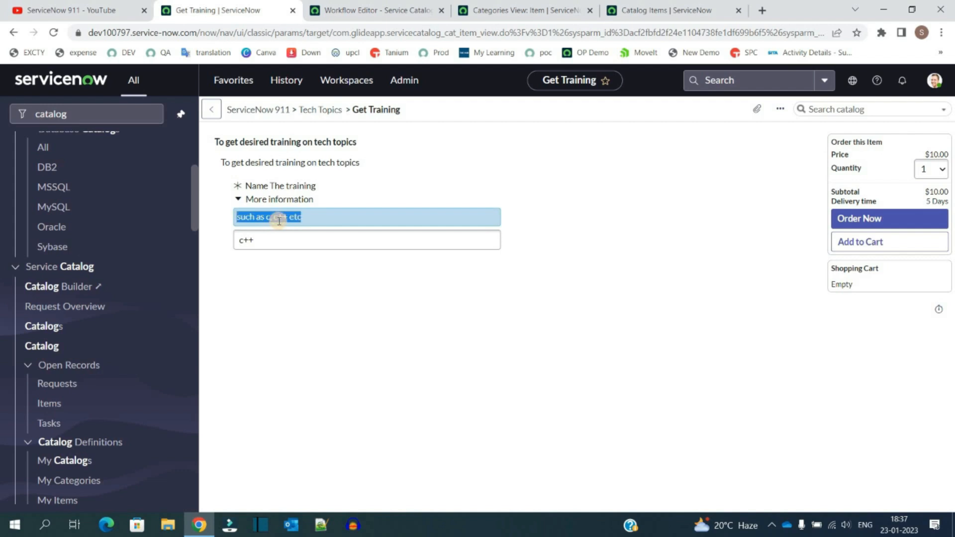
pyautogui.click(242, 218)
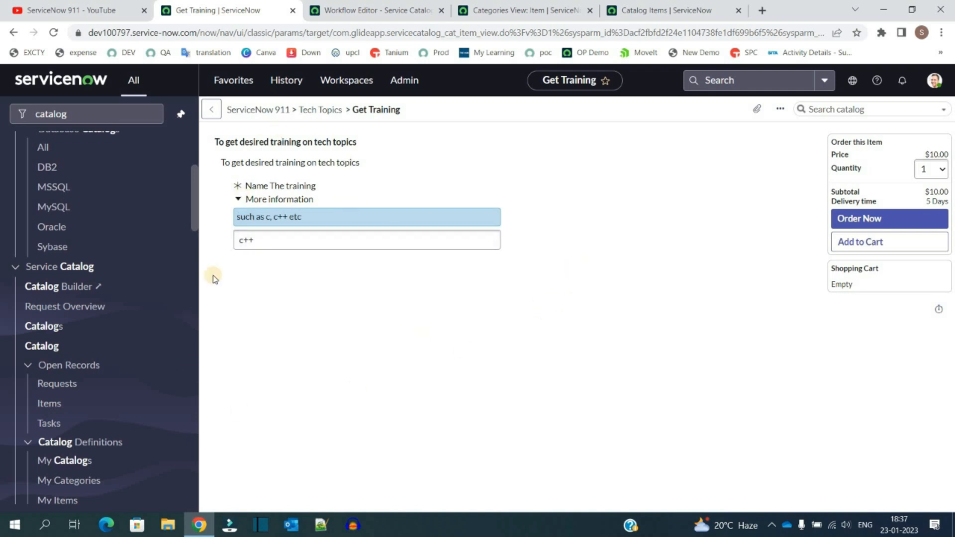
pyautogui.click(309, 241)
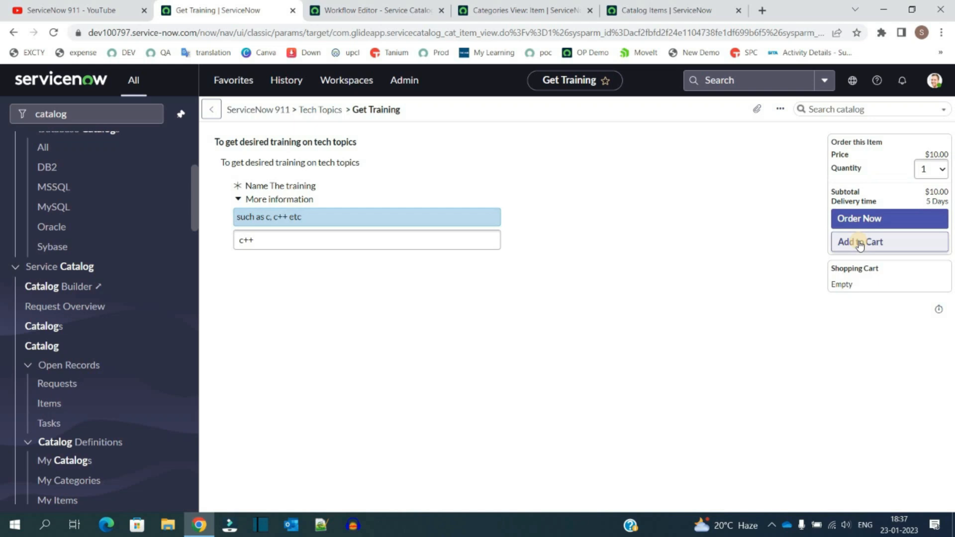
pyautogui.click(868, 218)
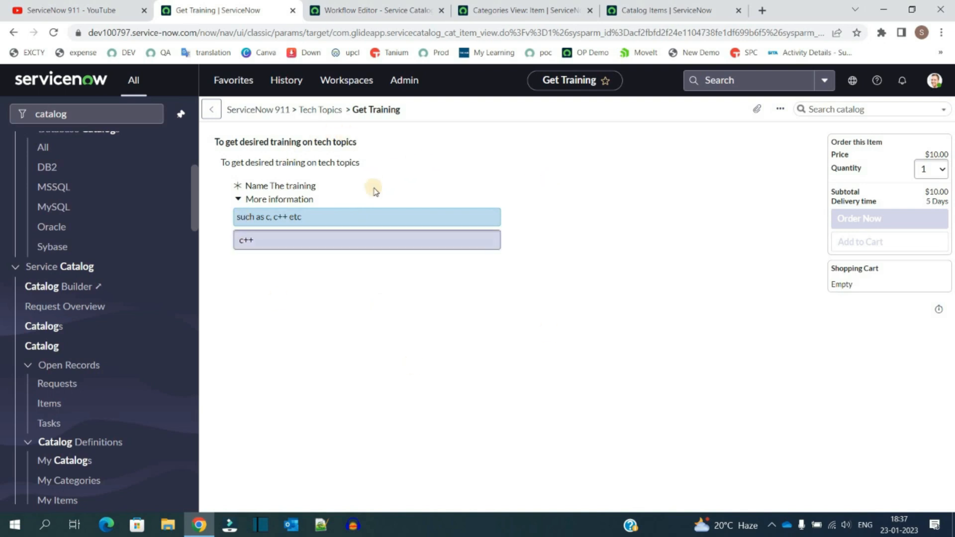
# Step: Open the requested item from the new request and display its workflow
pyautogui.click(339, 173)
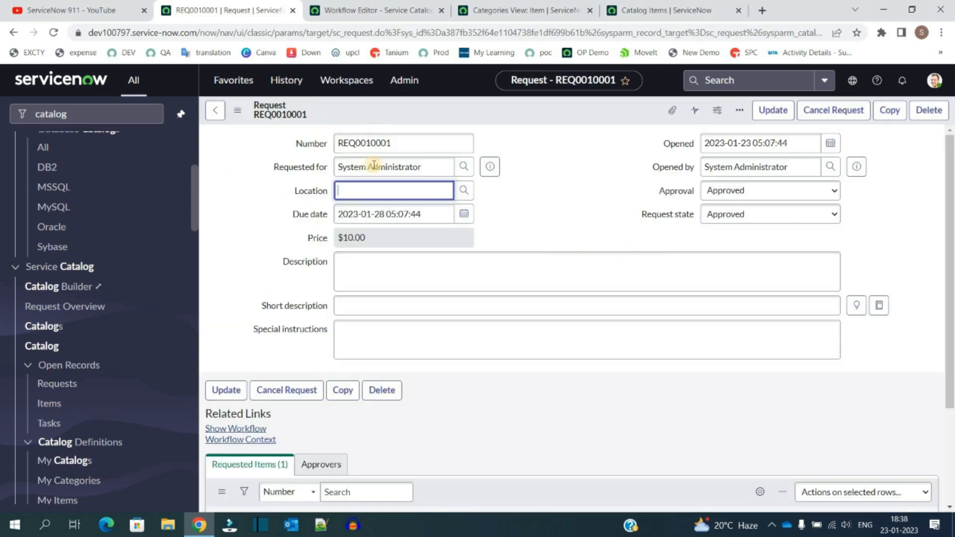
pyautogui.scroll(-1, 220, 347)
pyautogui.scroll(-1, 221, 347)
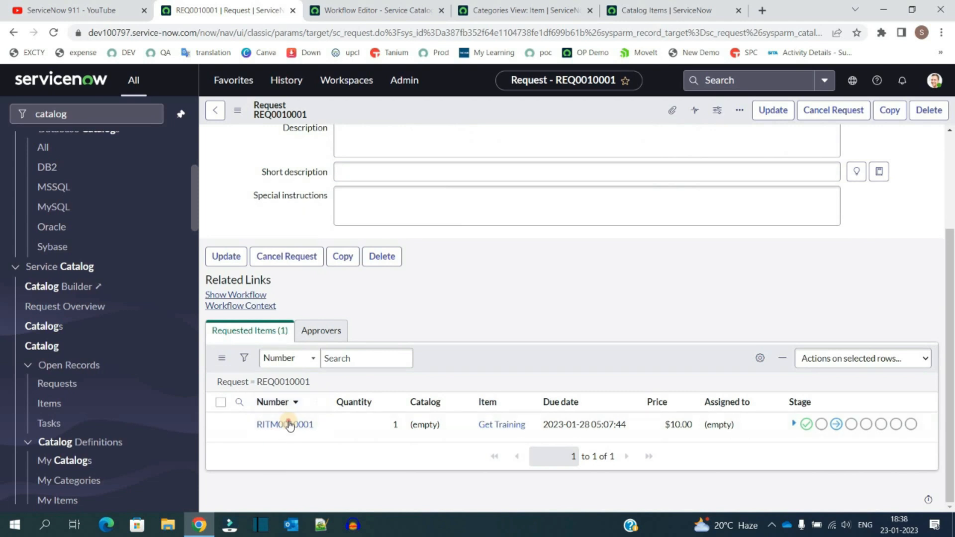
pyautogui.click(285, 424)
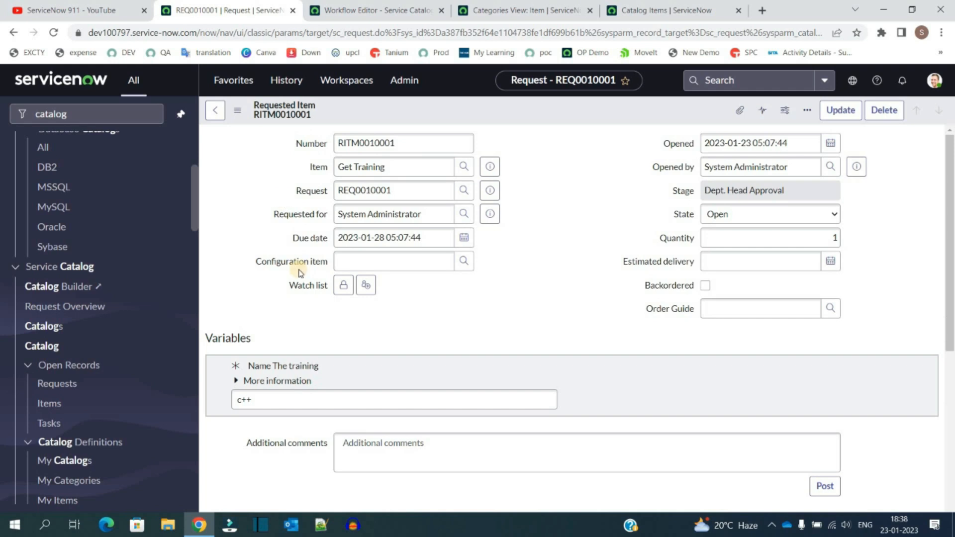
pyautogui.scroll(-4, 298, 348)
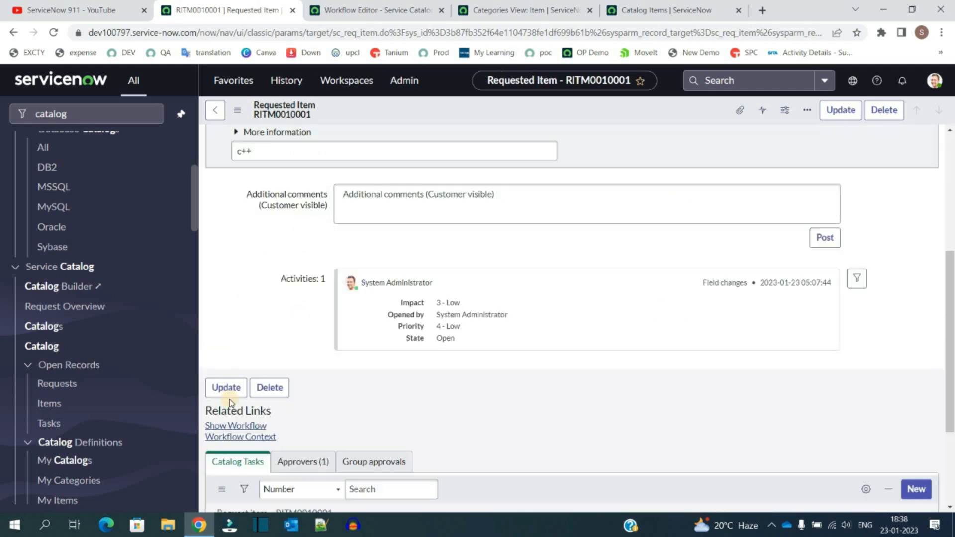
pyautogui.click(231, 427)
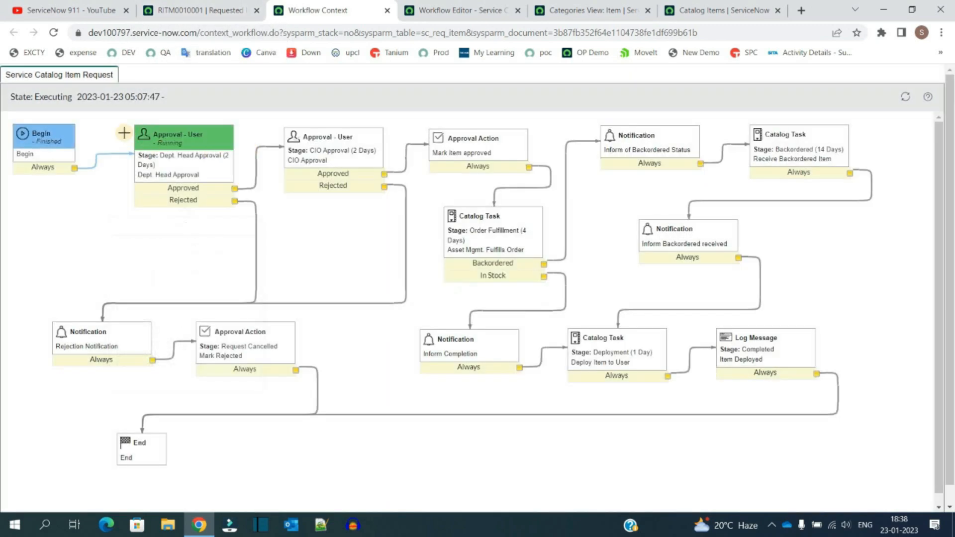
# Step: Approve the requested item's pending approval and check the workflow's progress
pyautogui.click(193, 10)
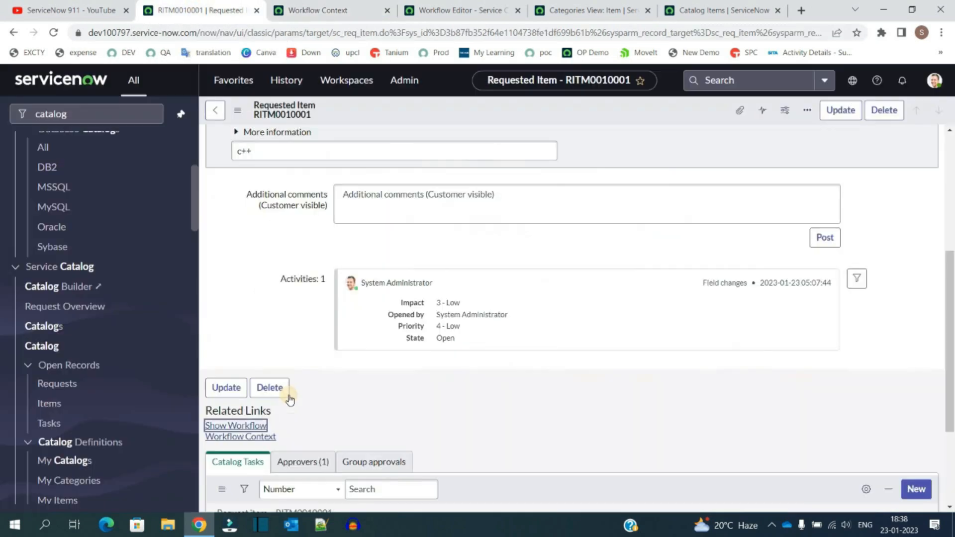
pyautogui.scroll(-3, 299, 358)
pyautogui.click(318, 314)
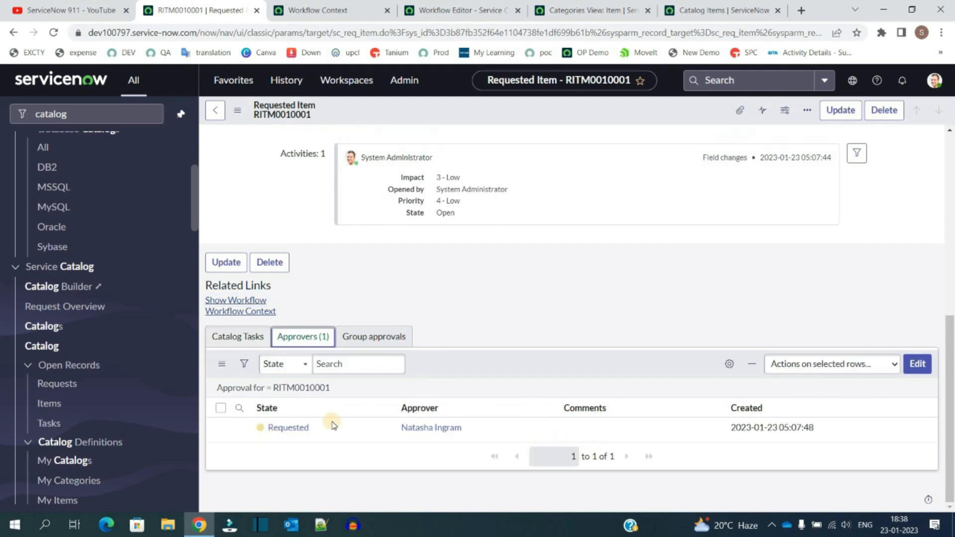
pyautogui.rightClick(334, 431)
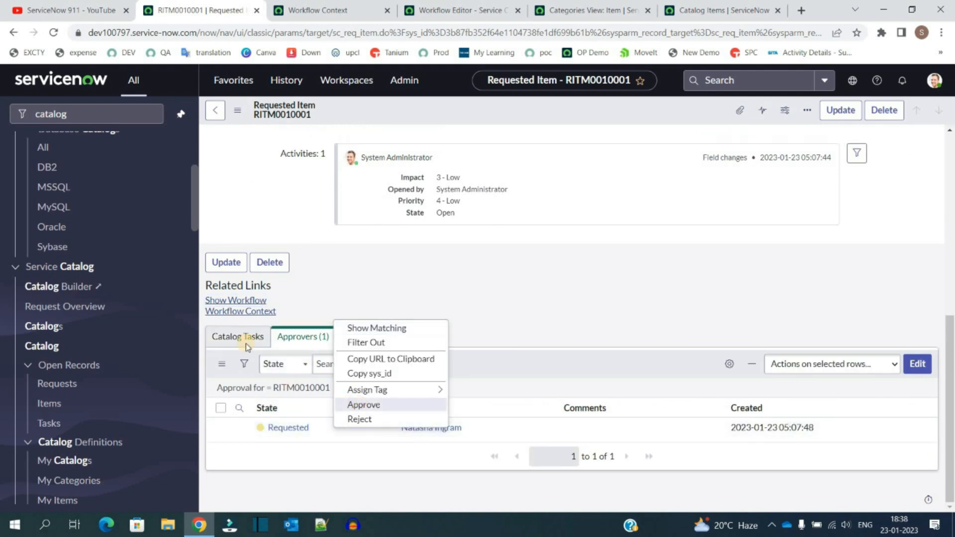
pyautogui.click(319, 6)
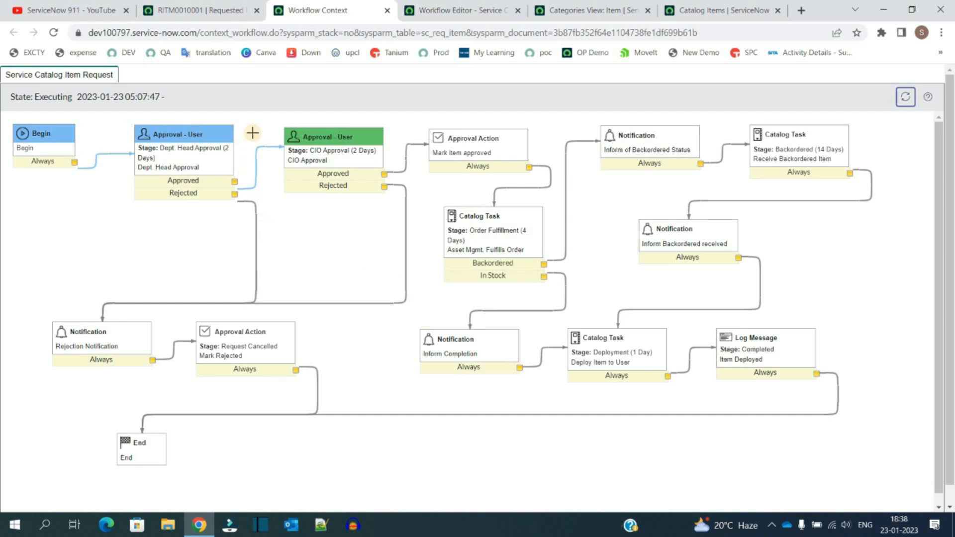
pyautogui.click(176, 12)
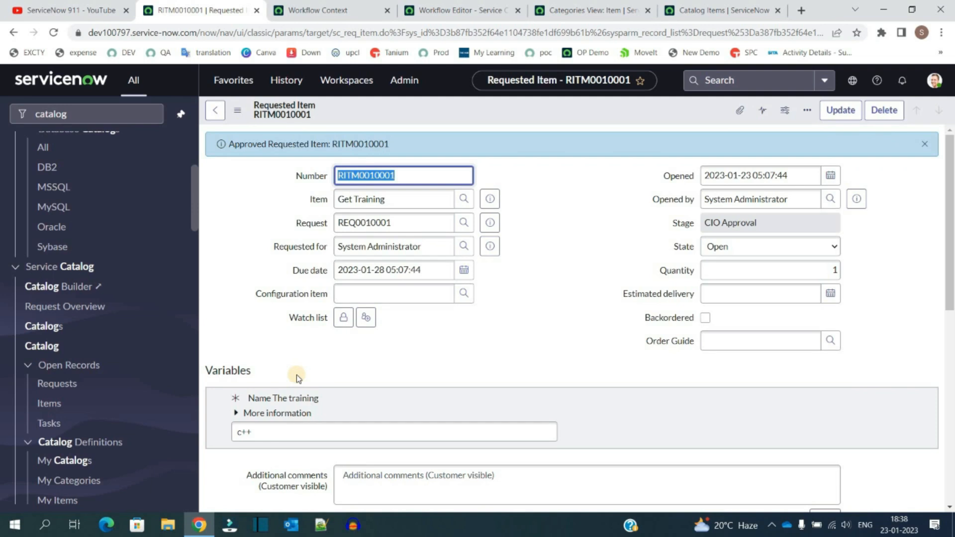
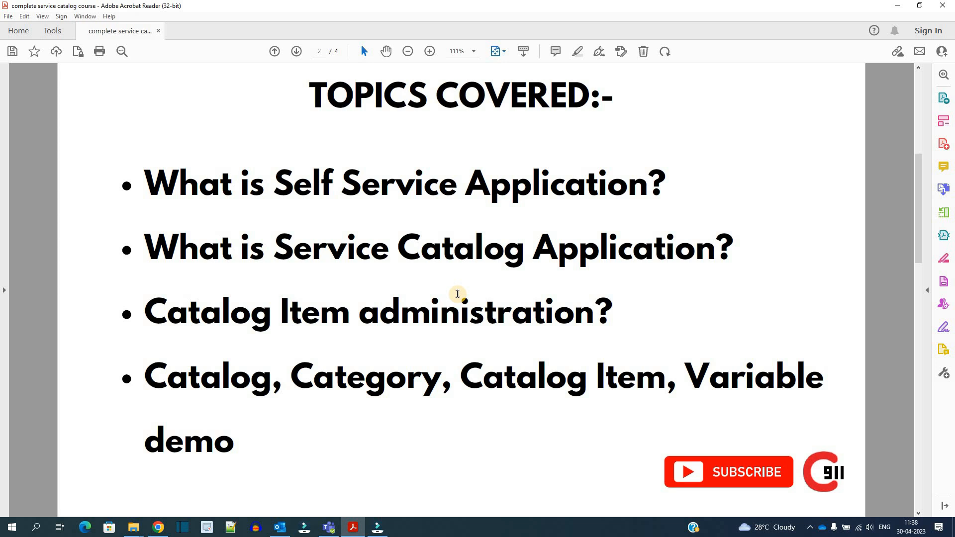
pyautogui.scroll(-3, 457, 293)
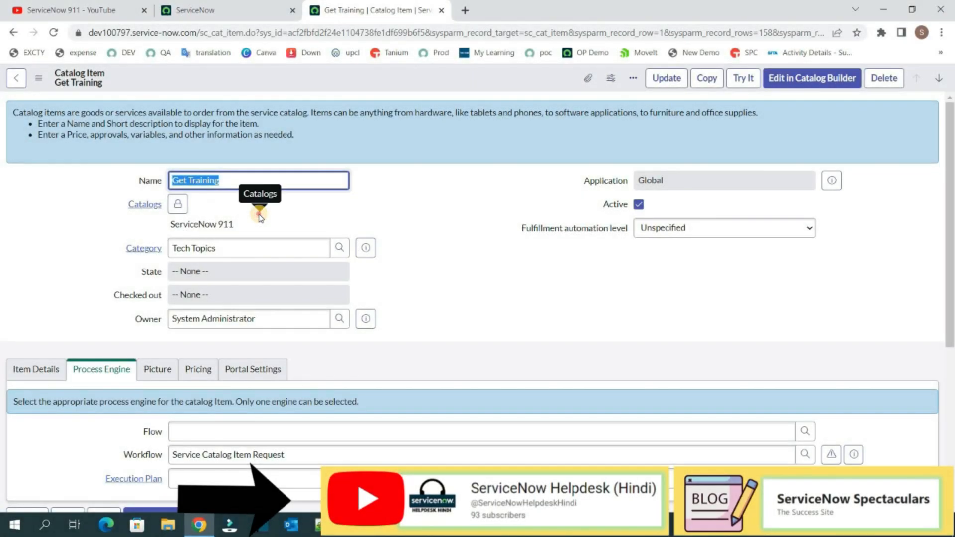
# Step: Review the Get Training catalog item's fields and open its Variable Sets related list
pyautogui.tripleClick(259, 217)
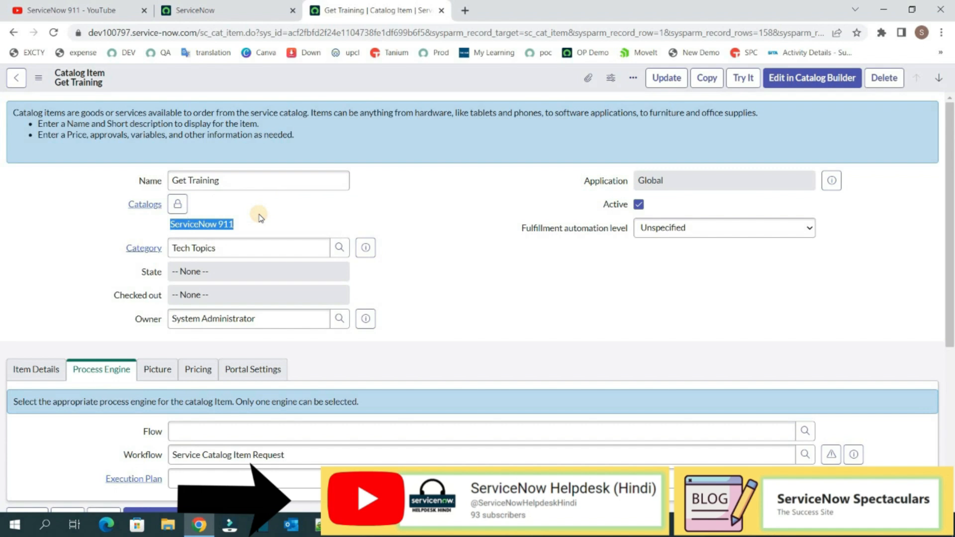
pyautogui.tripleClick(258, 246)
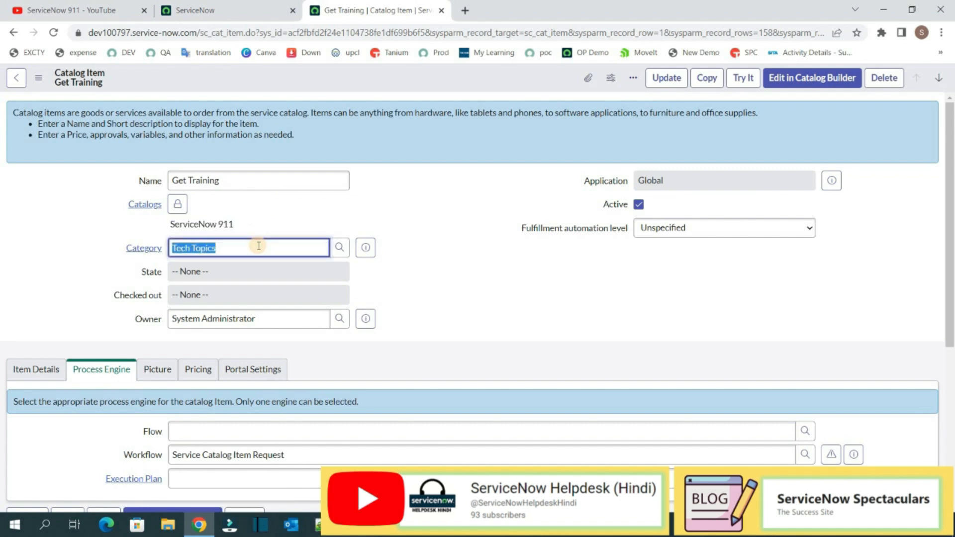
pyautogui.click(436, 255)
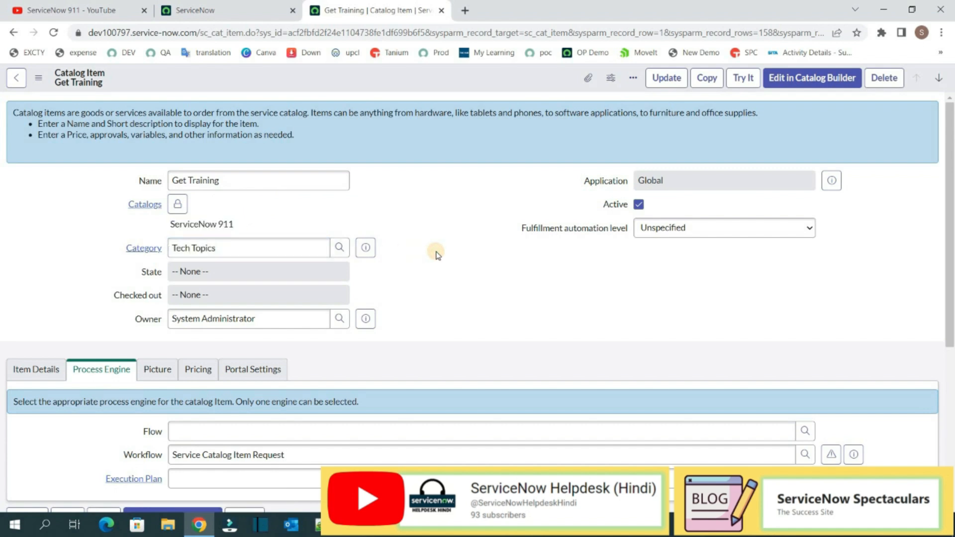
pyautogui.scroll(-5, 428, 274)
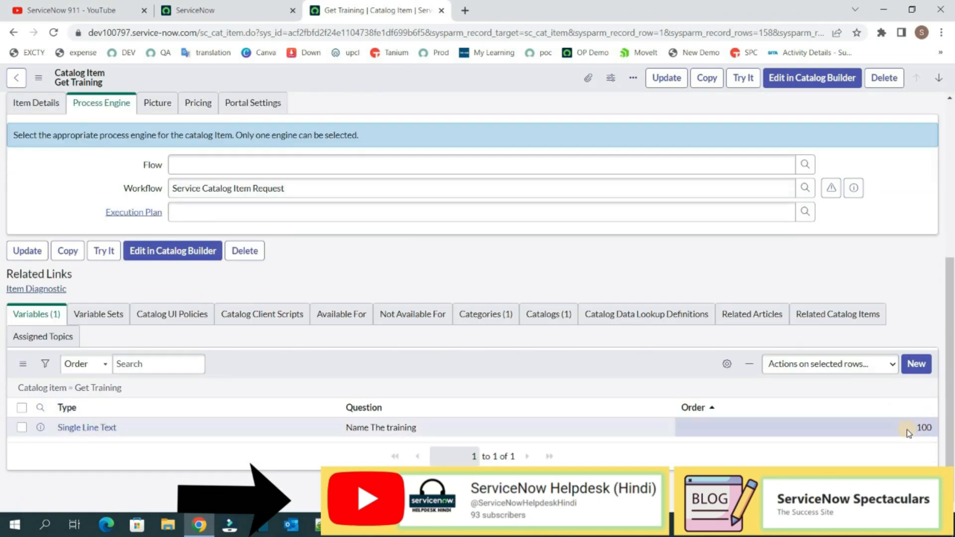
pyautogui.click(113, 319)
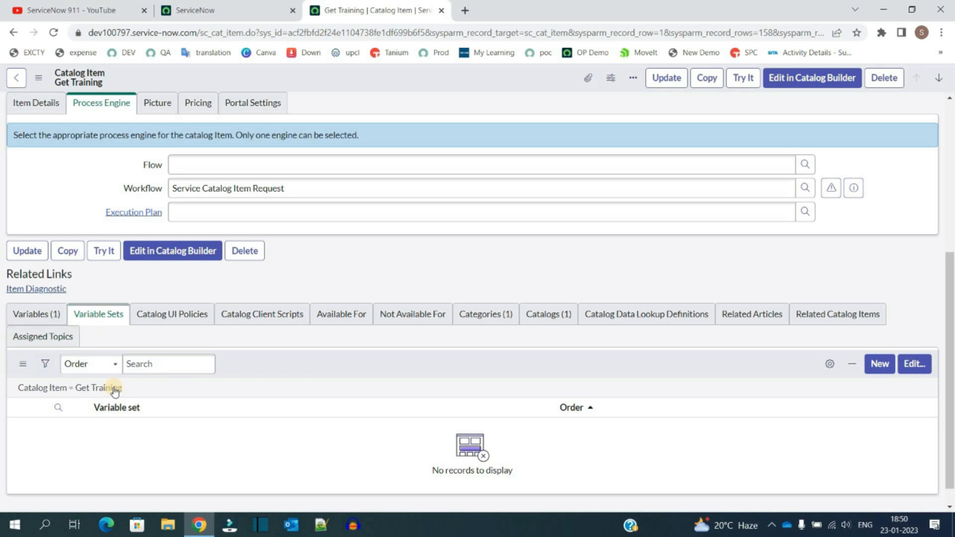
# Step: Open the Variable Sets module from the navigator and start a new single-row variable set
pyautogui.click(259, 5)
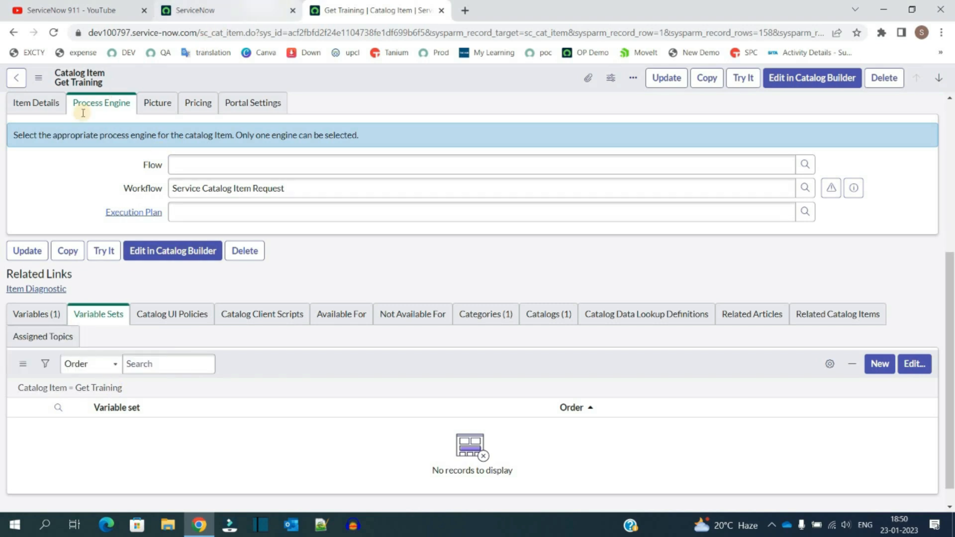
pyautogui.click(83, 113)
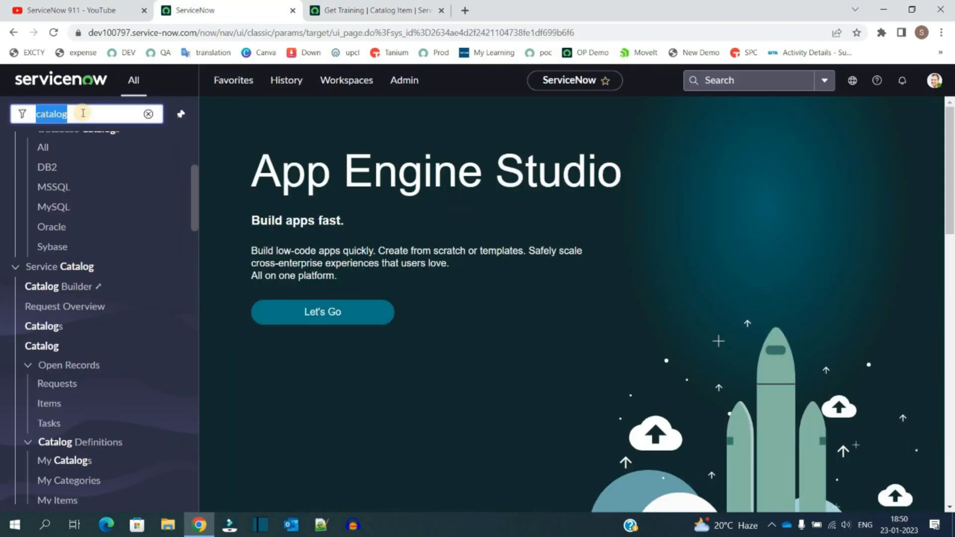
pyautogui.write('variable set')
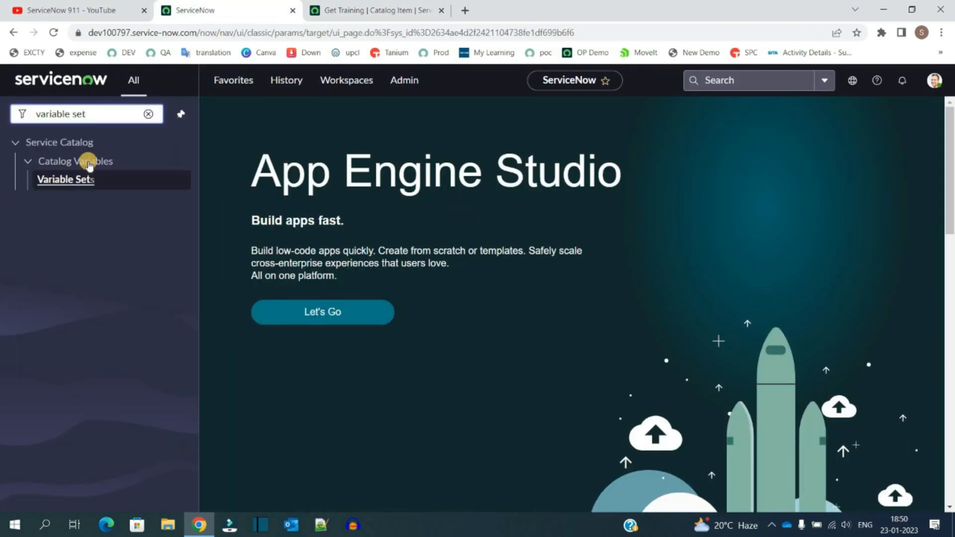
pyautogui.click(68, 181)
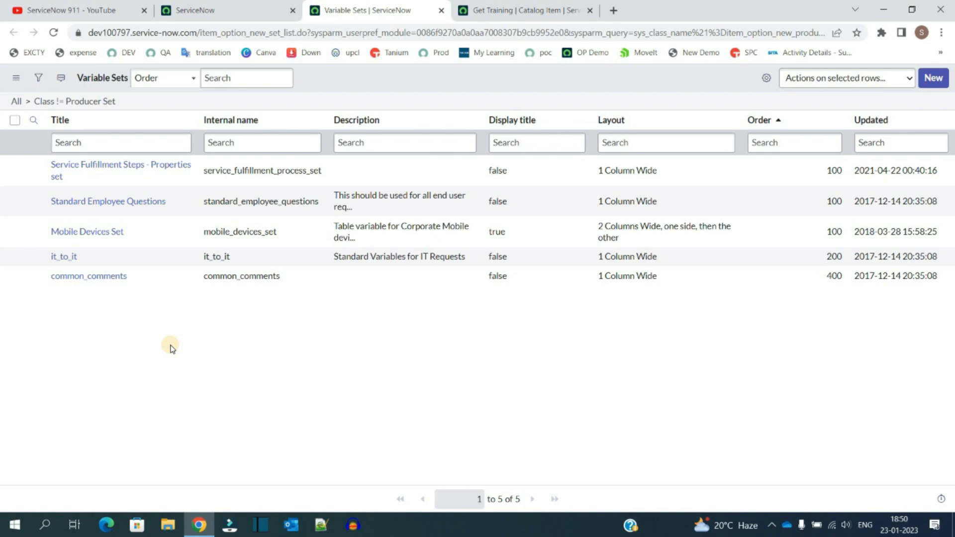
pyautogui.click(932, 78)
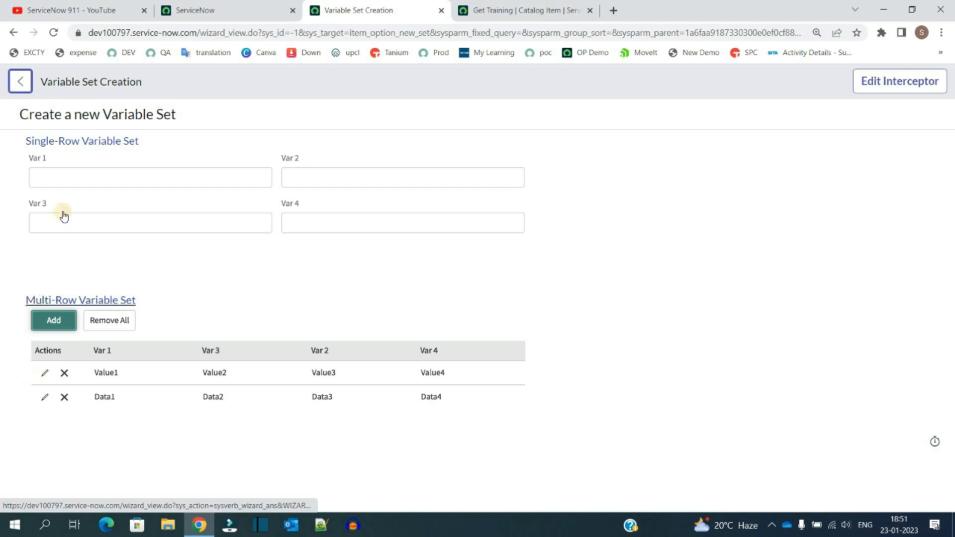
pyautogui.click(106, 144)
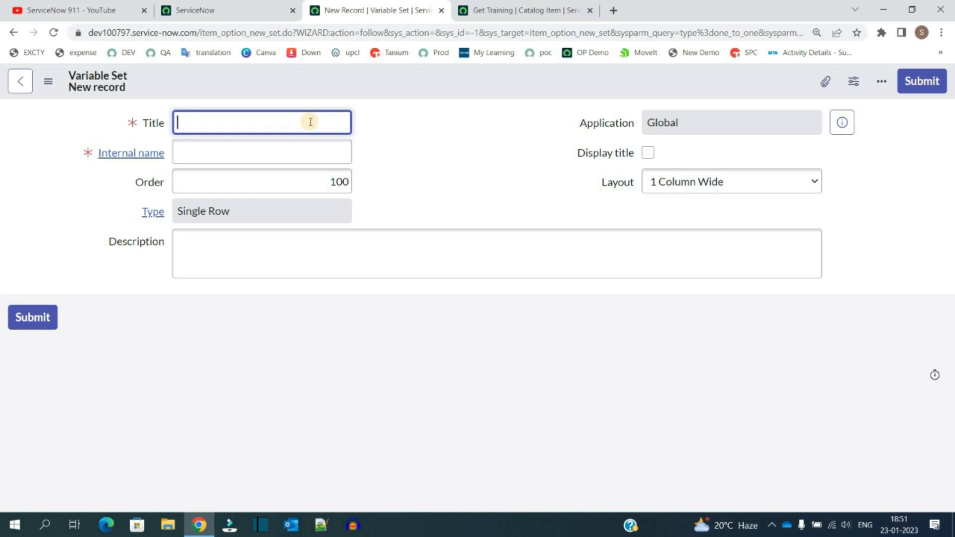
# Step: Title the new variable set Trainer name and set its order to 200
pyautogui.write('Trainer name')
pyautogui.click(485, 10)
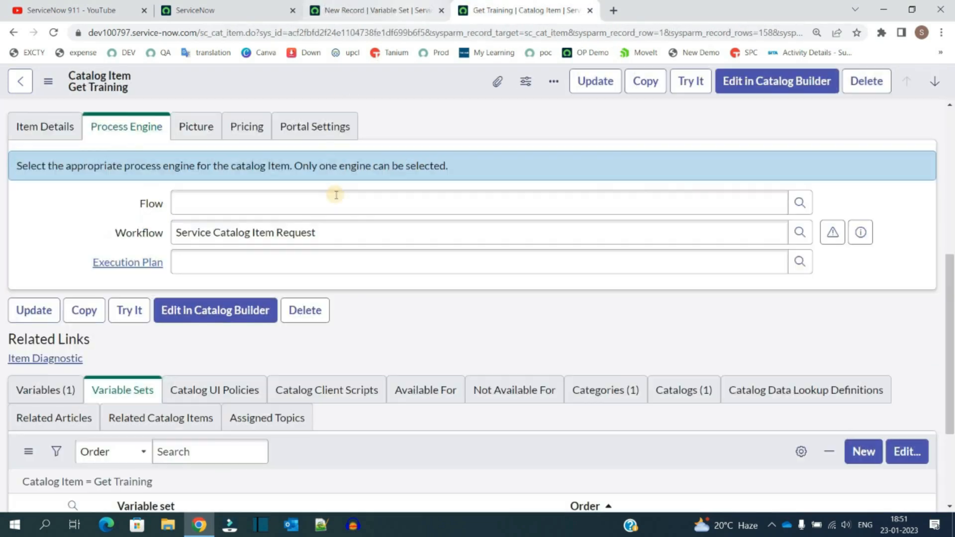
pyautogui.scroll(5, 336, 195)
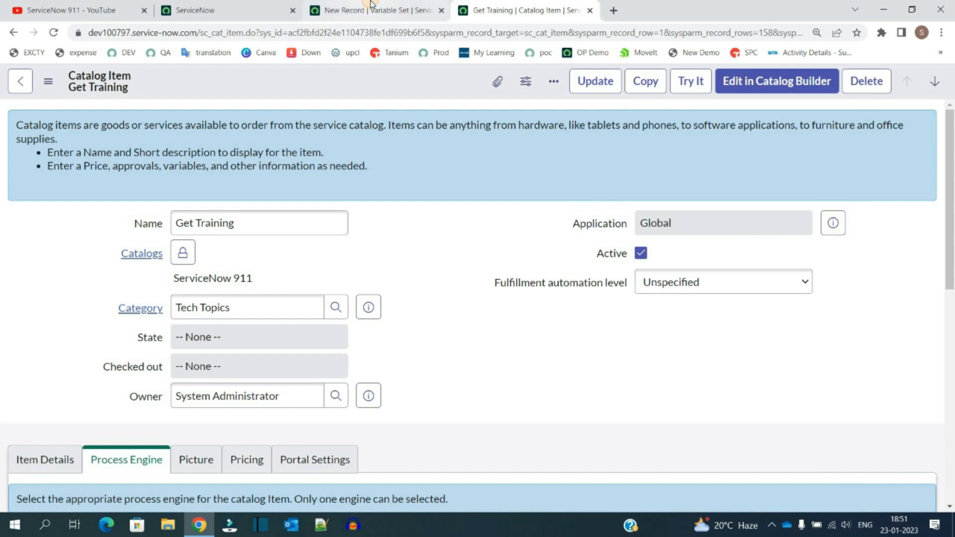
pyautogui.click(371, 8)
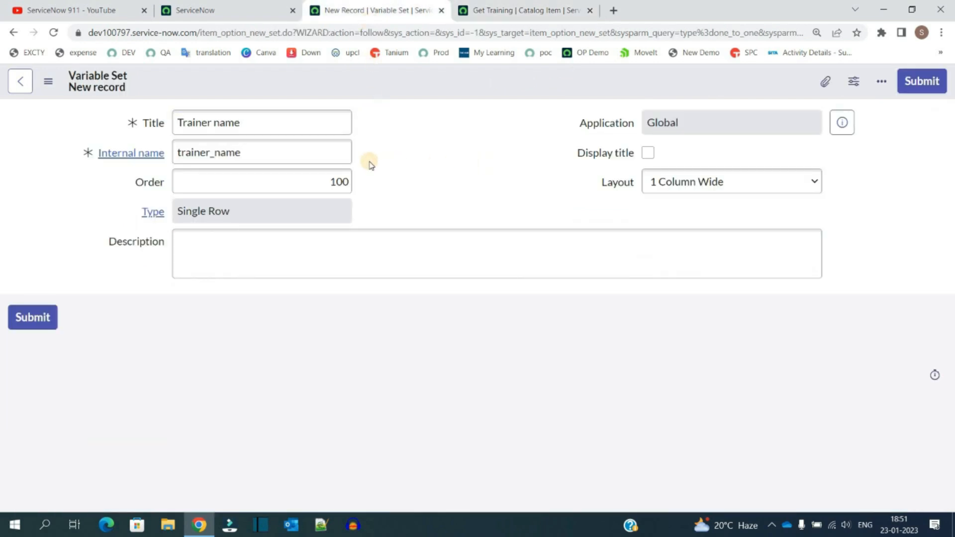
pyautogui.click(341, 180)
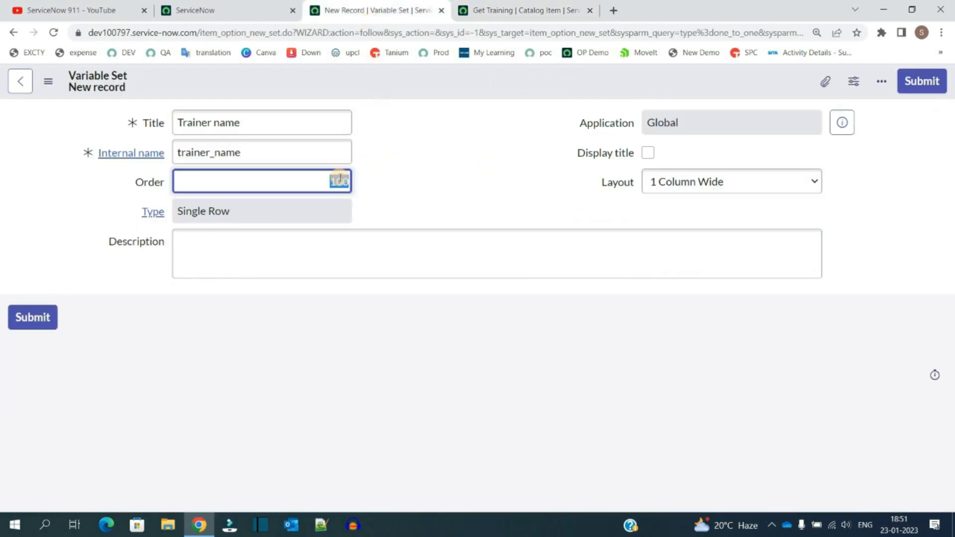
pyautogui.write('200')
pyautogui.click(340, 201)
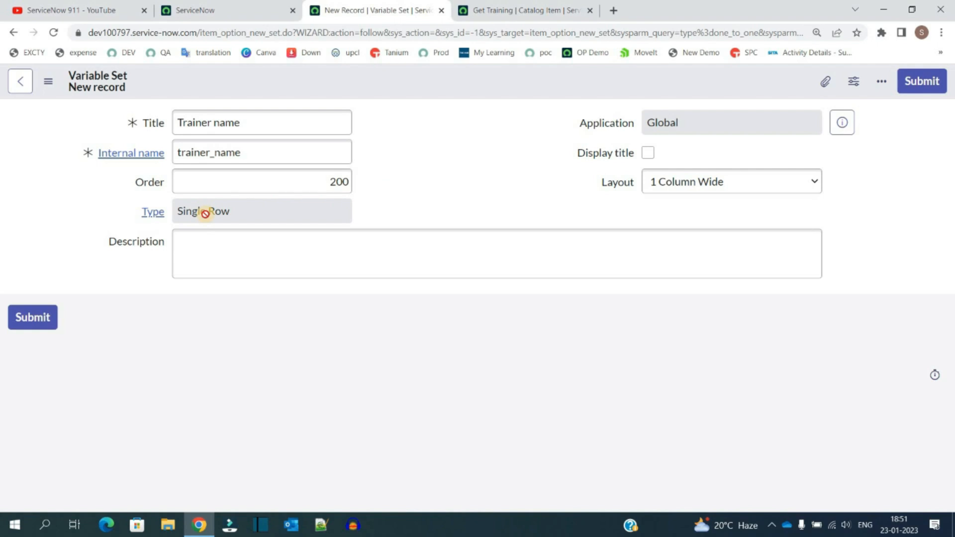
pyautogui.click(238, 244)
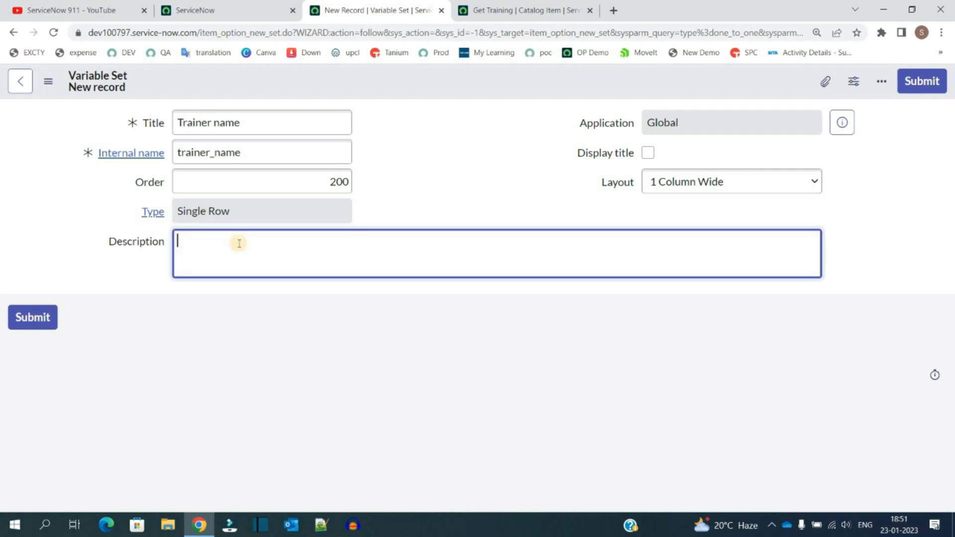
pyautogui.click(537, 159)
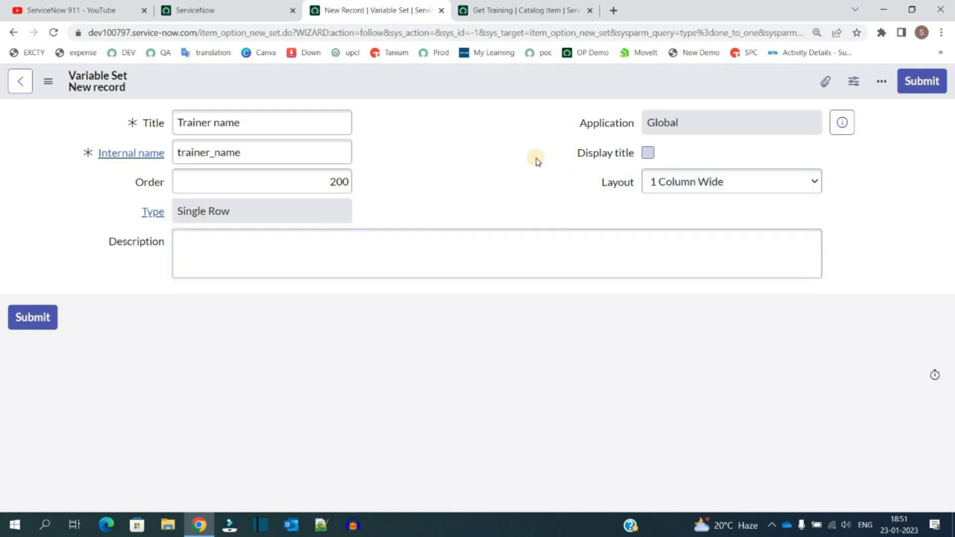
# Step: Enable Display title, keep the 1 Column Wide layout, and save the variable set
pyautogui.click(648, 153)
pyautogui.click(597, 183)
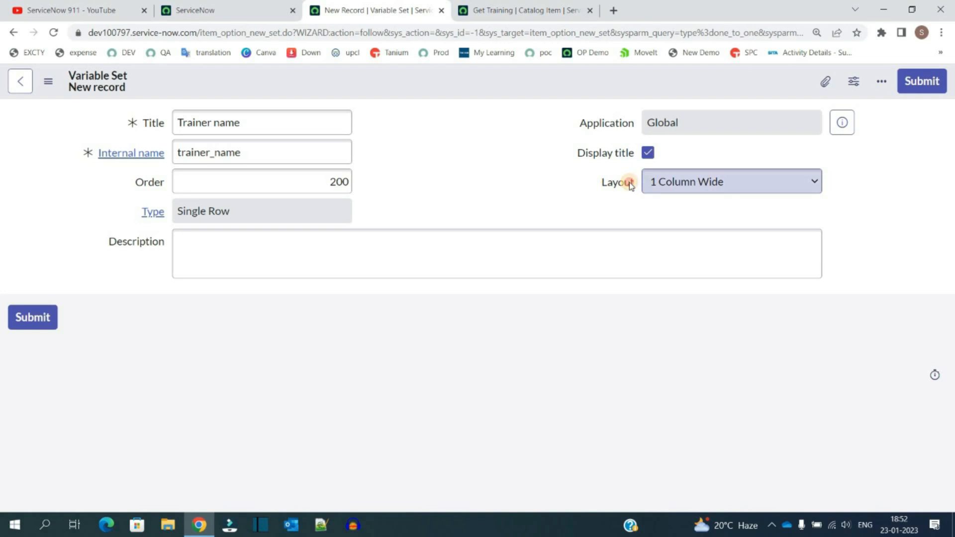
pyautogui.moveTo(601, 184); pyautogui.dragTo(631, 185)
pyautogui.click(702, 183)
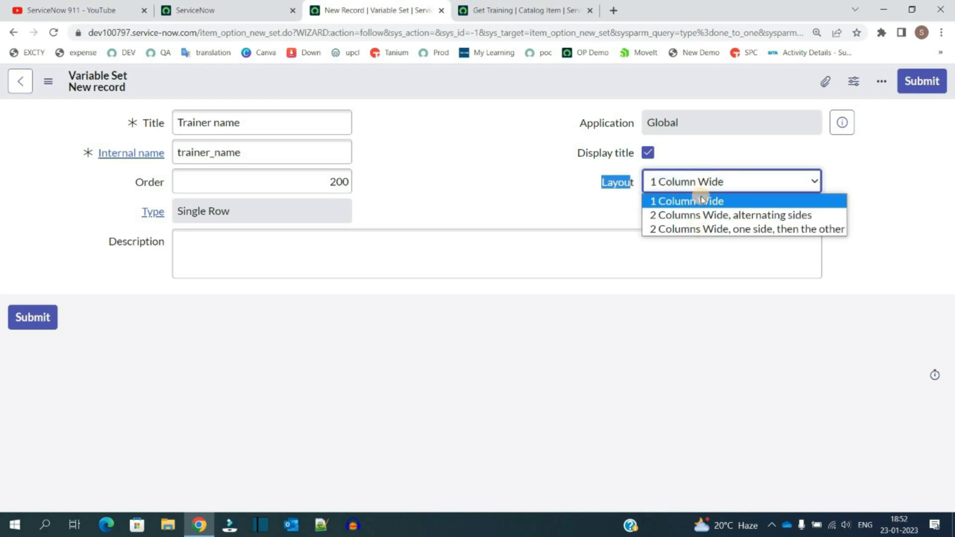
pyautogui.click(530, 183)
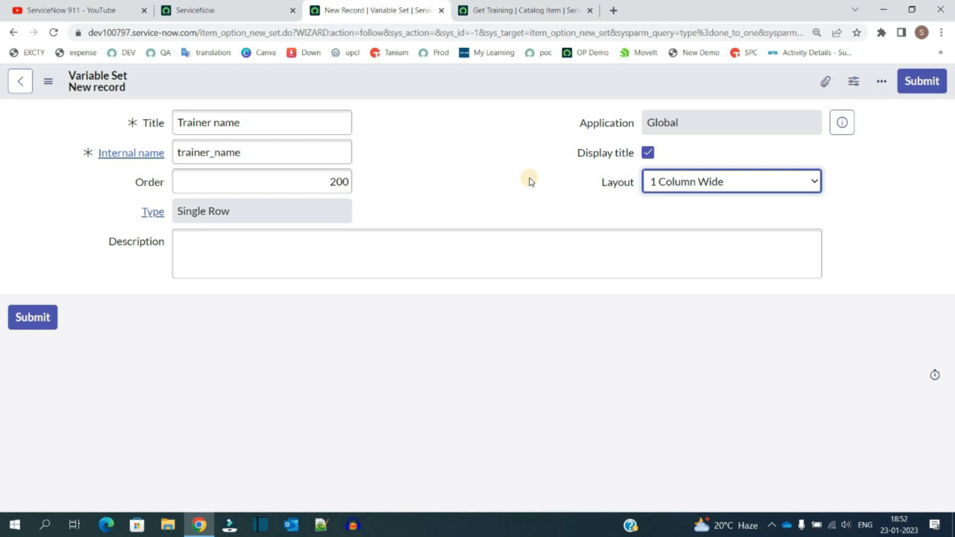
pyautogui.rightClick(351, 71)
pyautogui.click(378, 82)
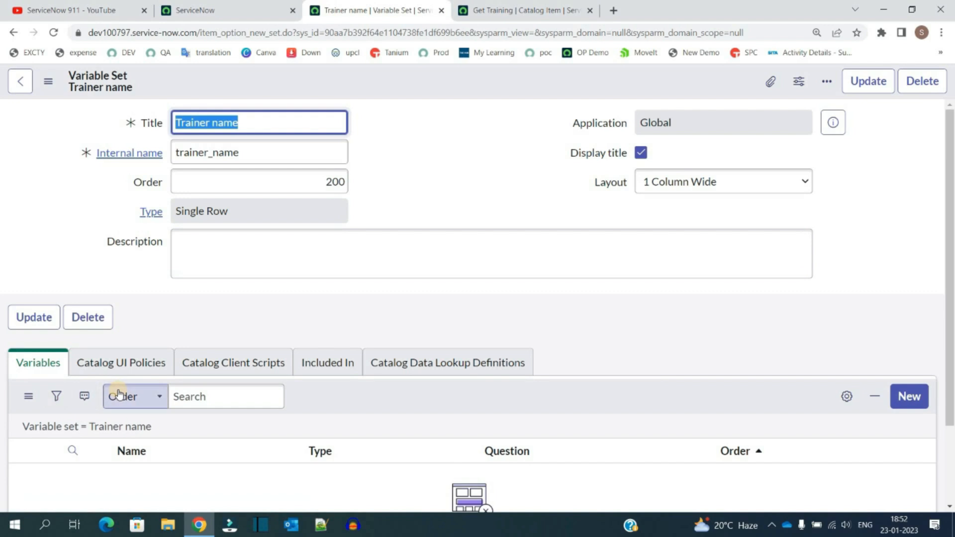
# Step: Add a mandatory Single Line Text variable with order 100 and question Name of Trainer to the set
pyautogui.scroll(-2, 119, 395)
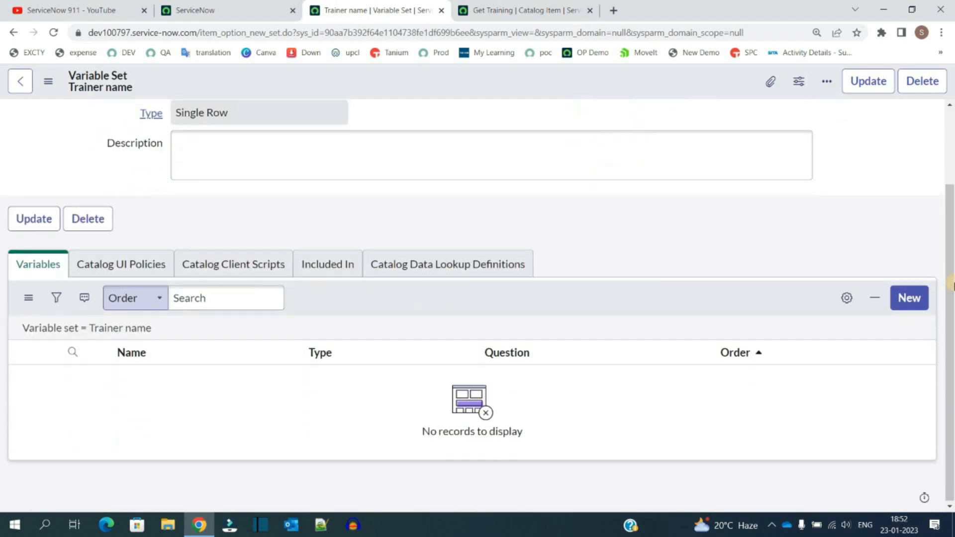
pyautogui.click(909, 297)
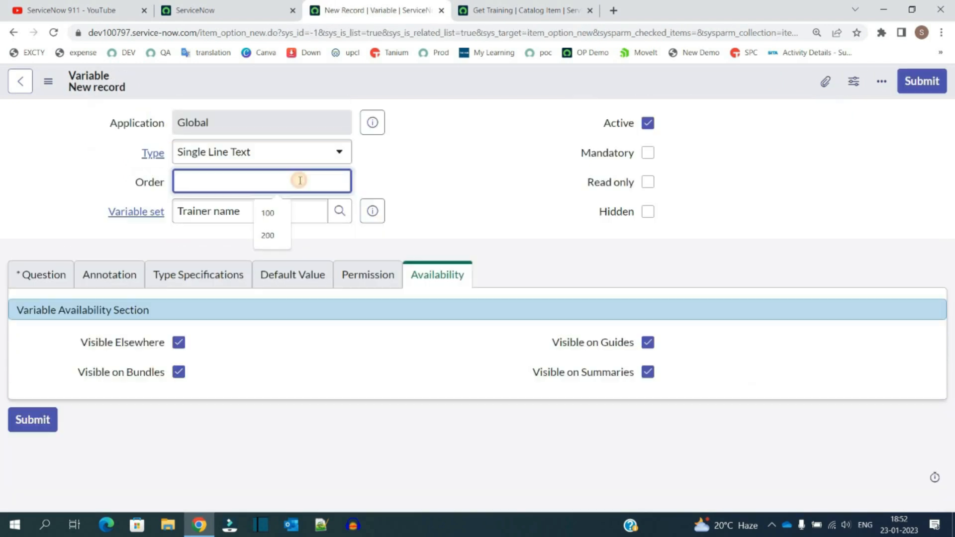
pyautogui.click(341, 176)
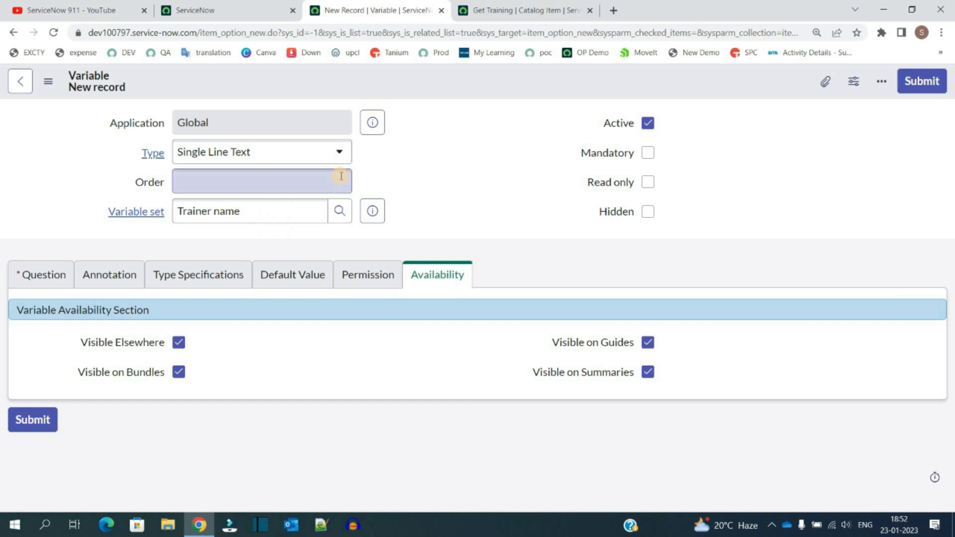
pyautogui.write('100')
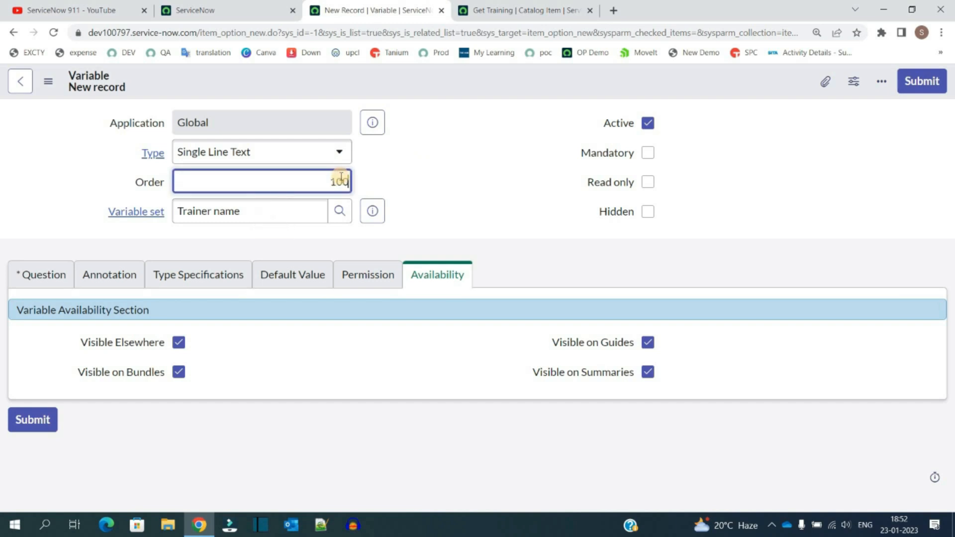
pyautogui.click(465, 170)
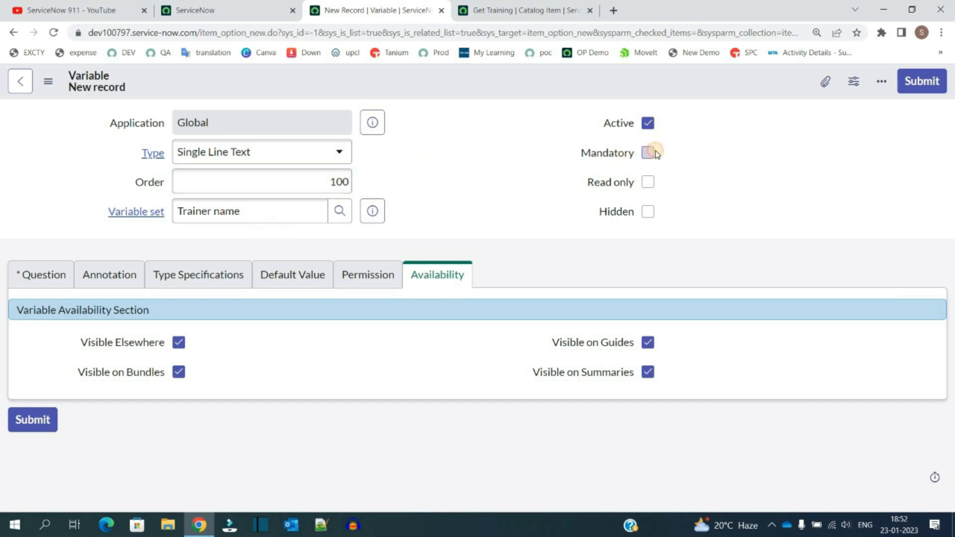
pyautogui.click(649, 153)
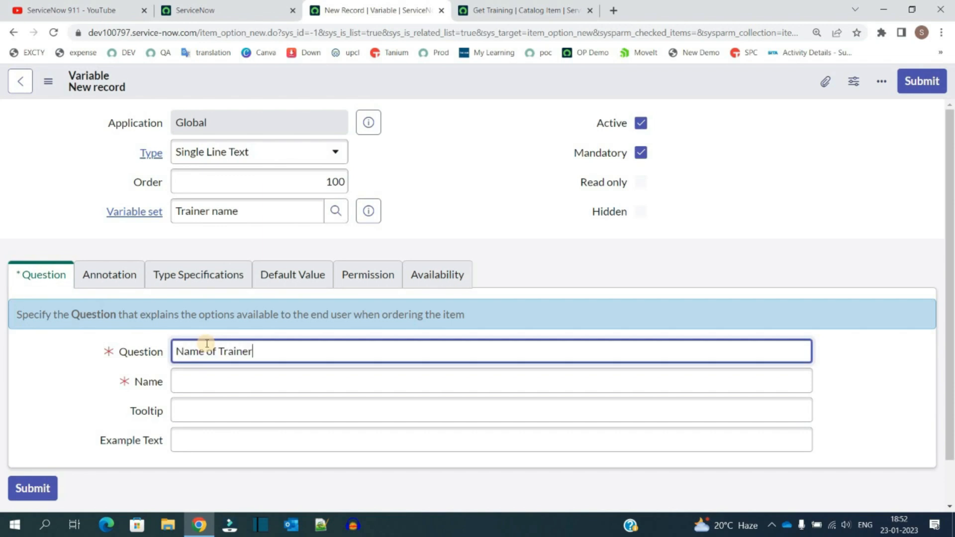
pyautogui.press('Tab')
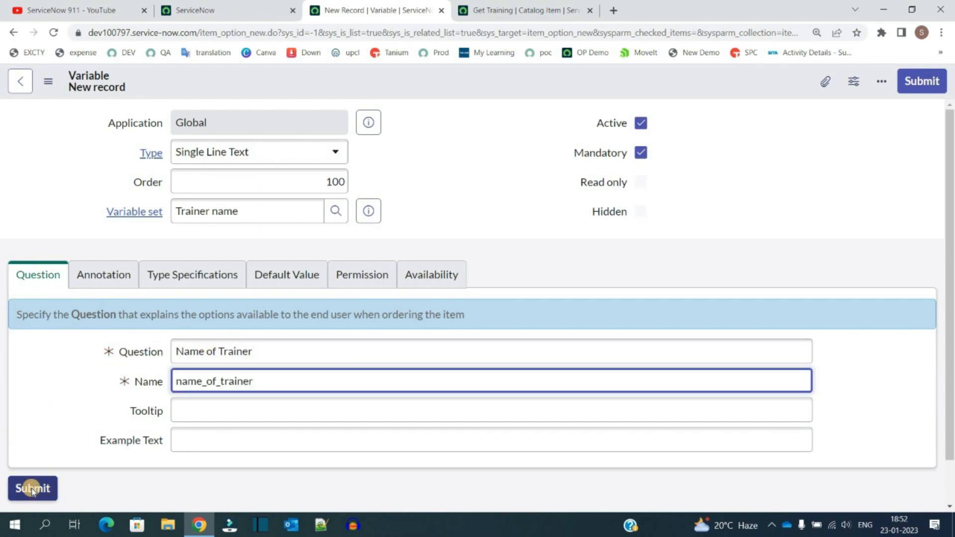
pyautogui.click(31, 489)
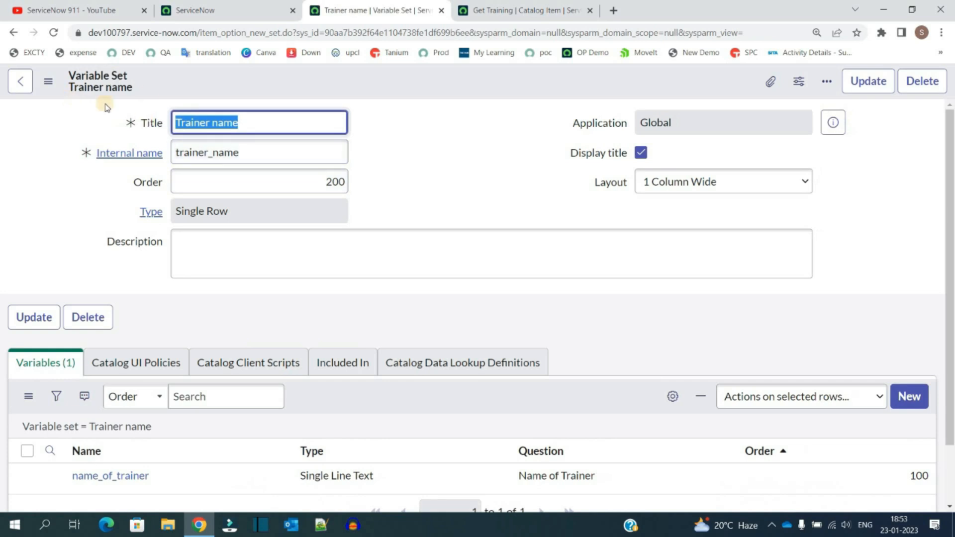
# Step: Rename the variable set to Trainer and save it
pyautogui.doubleClick(225, 125)
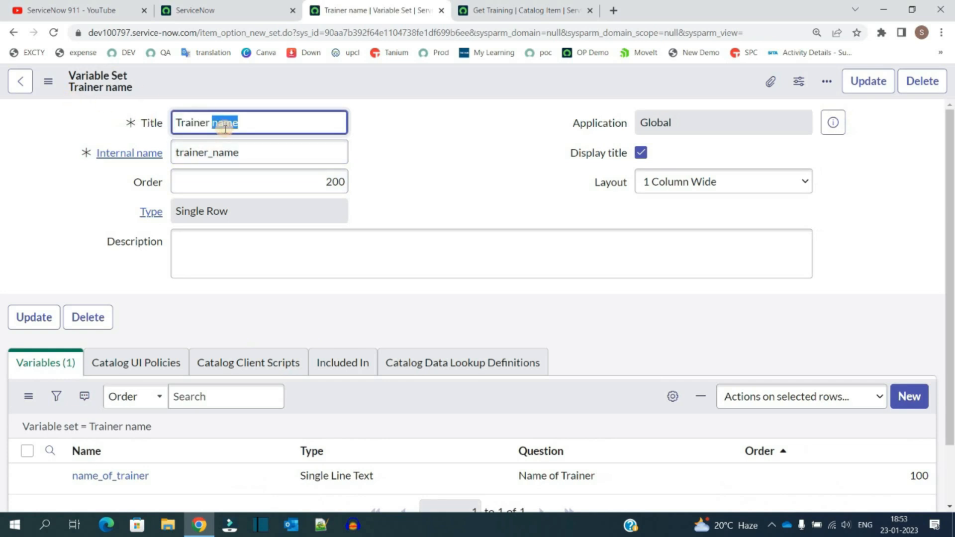
pyautogui.press('BackSpace')
pyautogui.rightClick(439, 84)
pyautogui.click(430, 99)
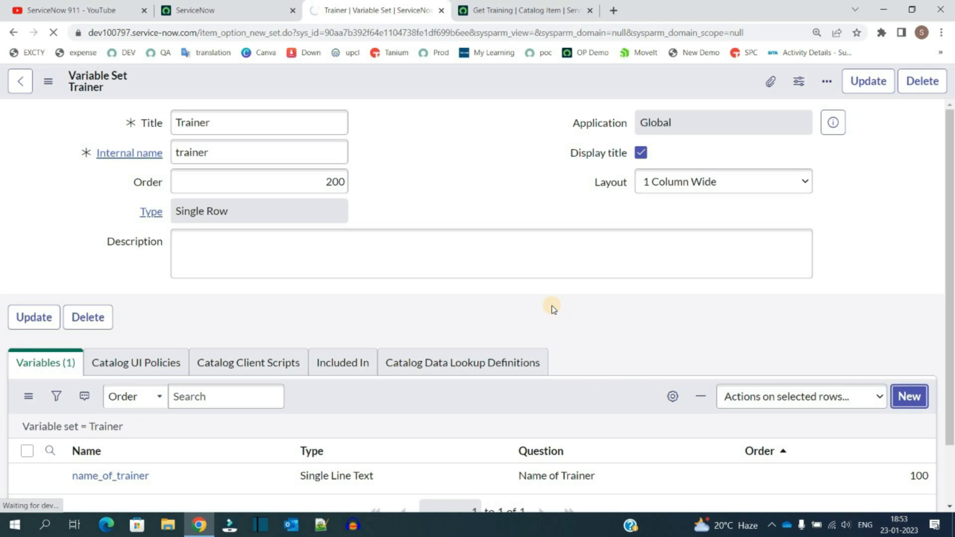
# Step: Add a Reference variable to the set with order 200, question Training Compnay, referencing the Company [core_company] table
pyautogui.click(285, 154)
pyautogui.write('refer')
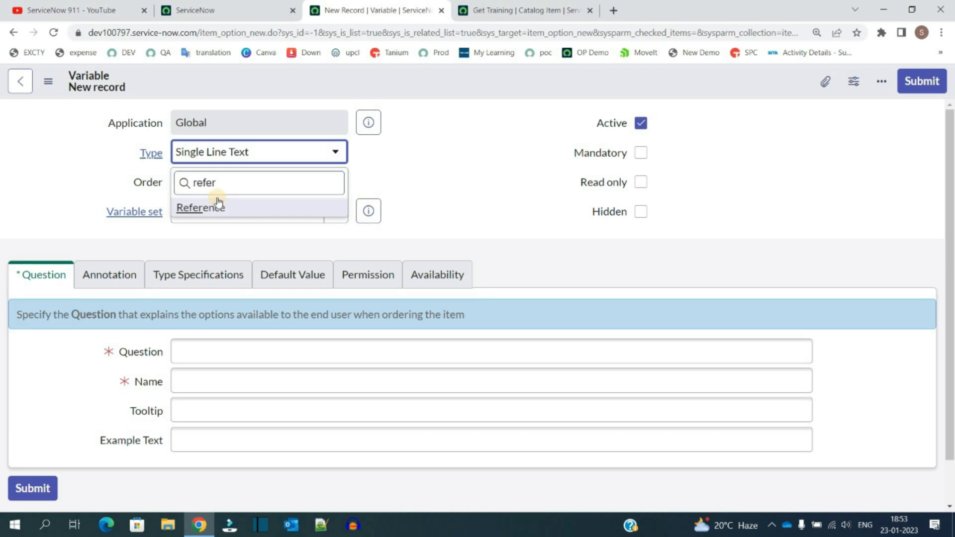
pyautogui.click(241, 206)
pyautogui.click(256, 188)
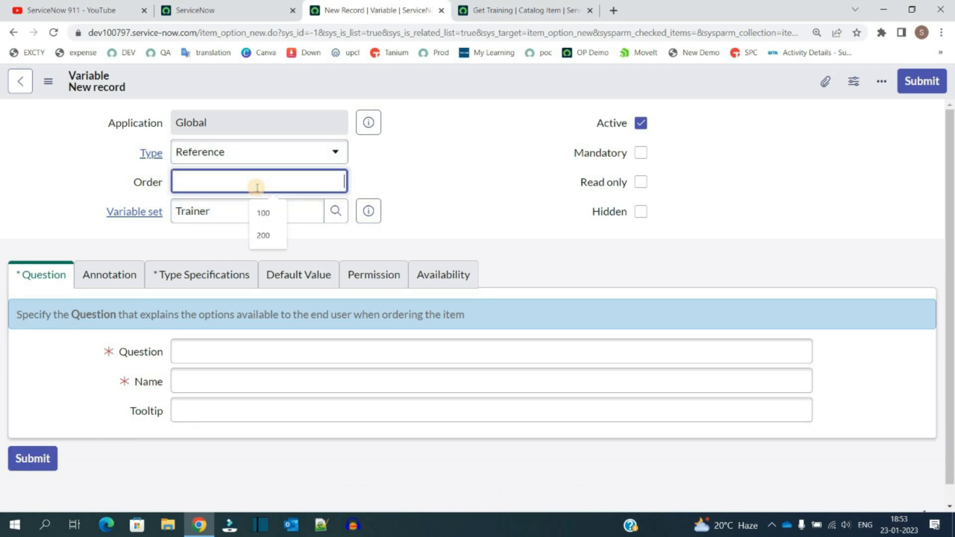
pyautogui.write('200')
pyautogui.click(226, 352)
pyautogui.write('Training')
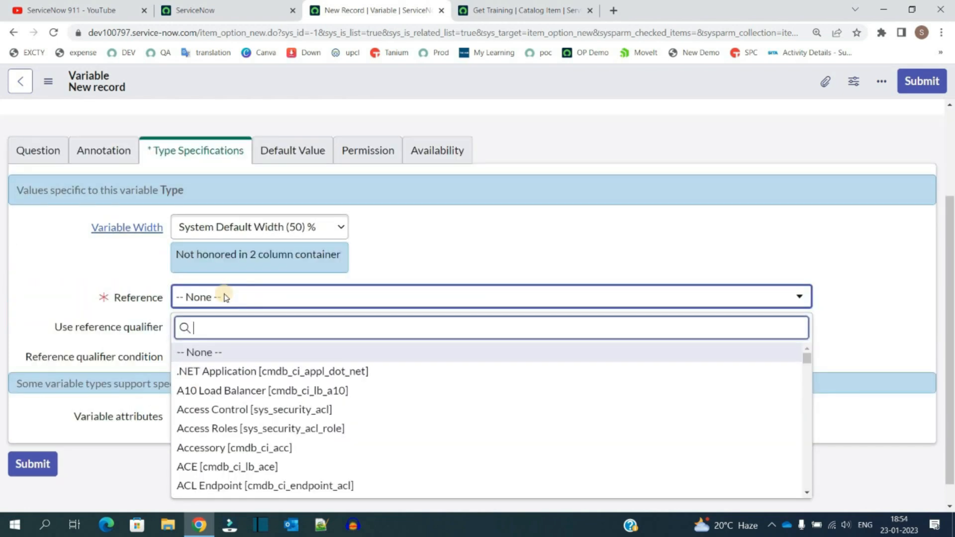
pyautogui.write('company')
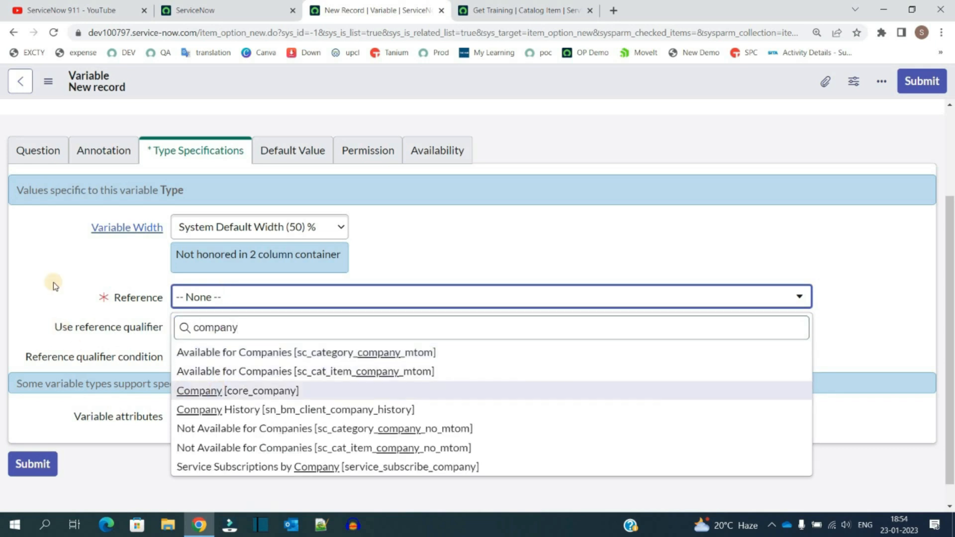
pyautogui.press('Return')
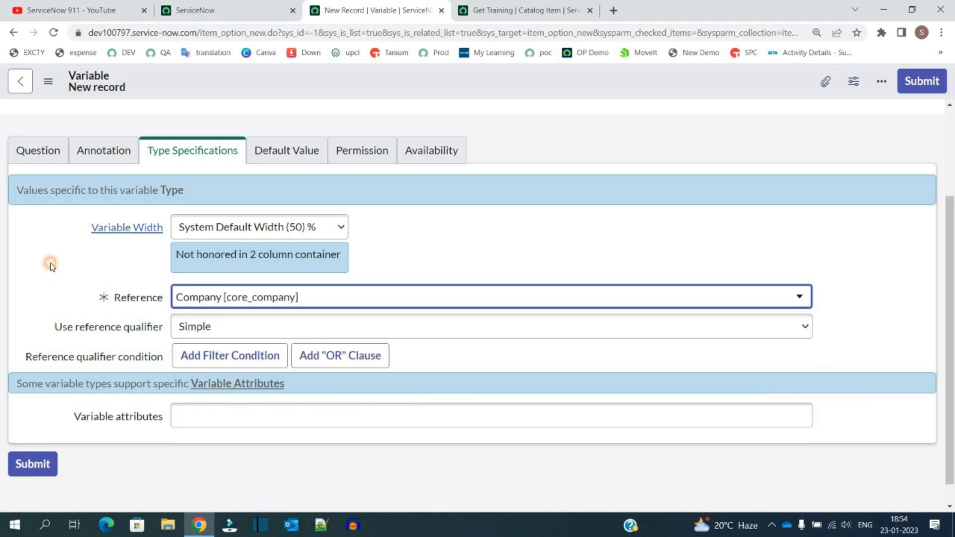
# Step: Make the Training Compnay variable mandatory and submit it
pyautogui.scroll(3, 241, 298)
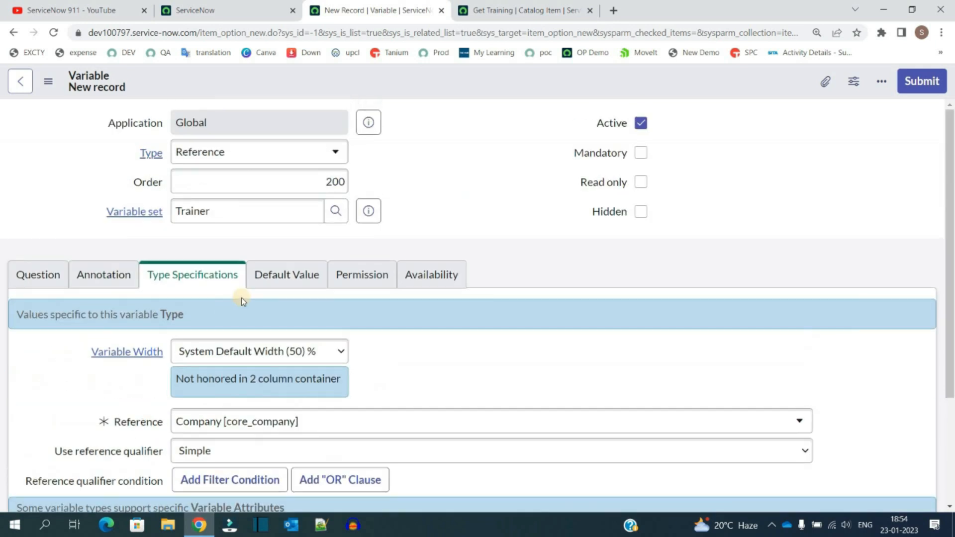
pyautogui.click(287, 270)
pyautogui.click(359, 275)
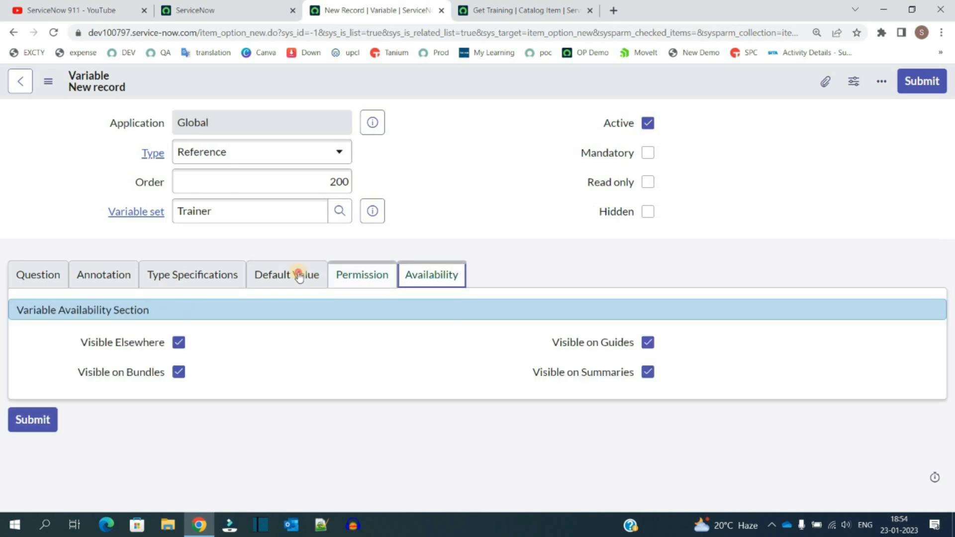
pyautogui.click(295, 275)
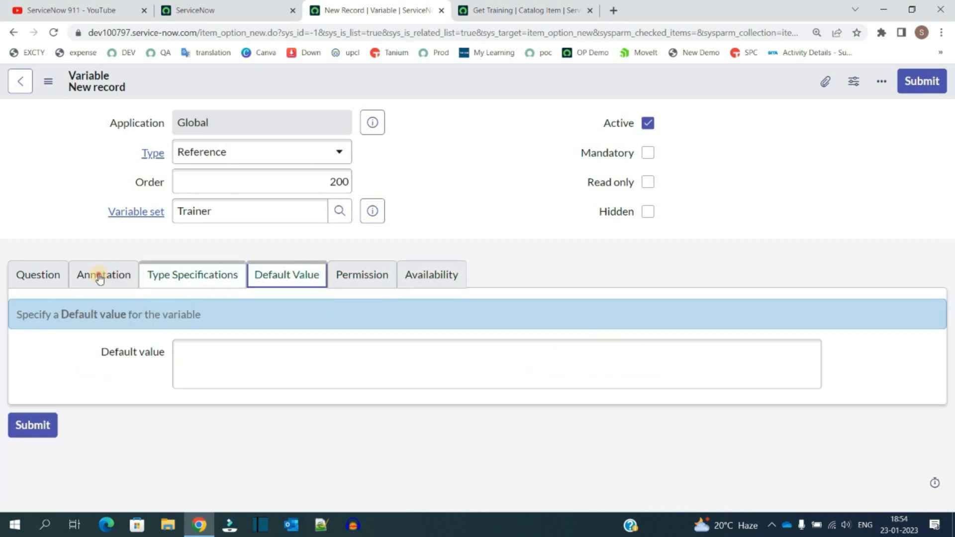
pyautogui.click(78, 275)
pyautogui.click(38, 275)
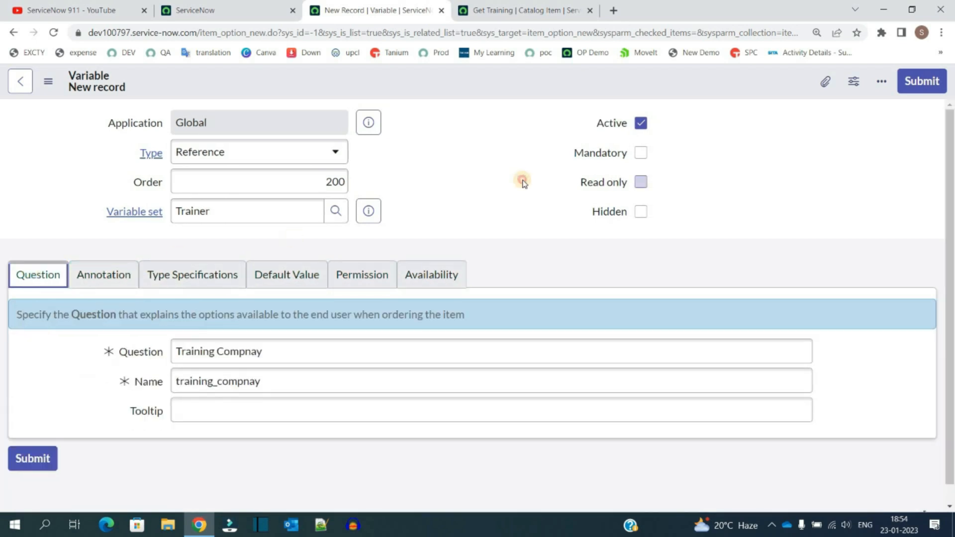
pyautogui.click(641, 153)
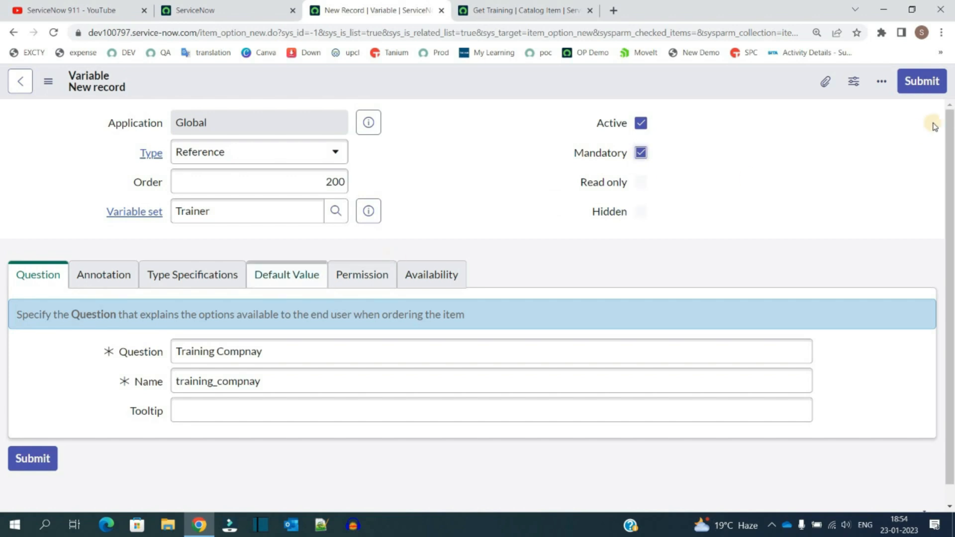
pyautogui.click(920, 81)
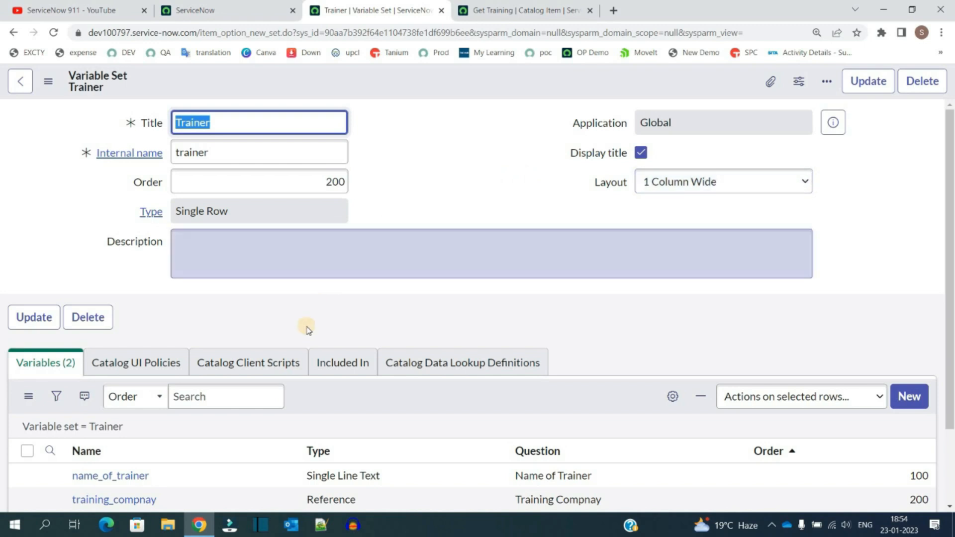
# Step: Attach the Trainer variable set to the Get Training catalog item and save the membership
pyautogui.click(467, 166)
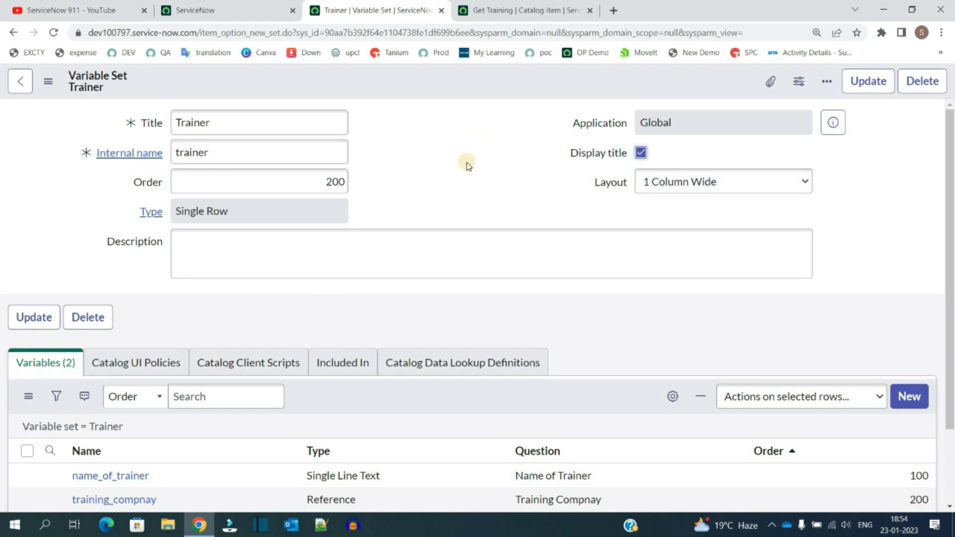
pyautogui.click(505, 7)
pyautogui.scroll(-10, 475, 283)
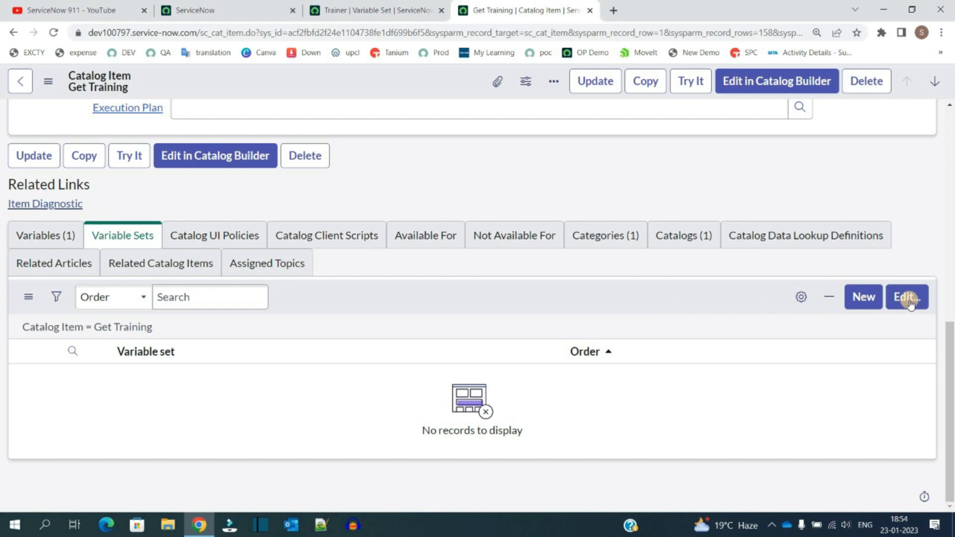
pyautogui.click(907, 298)
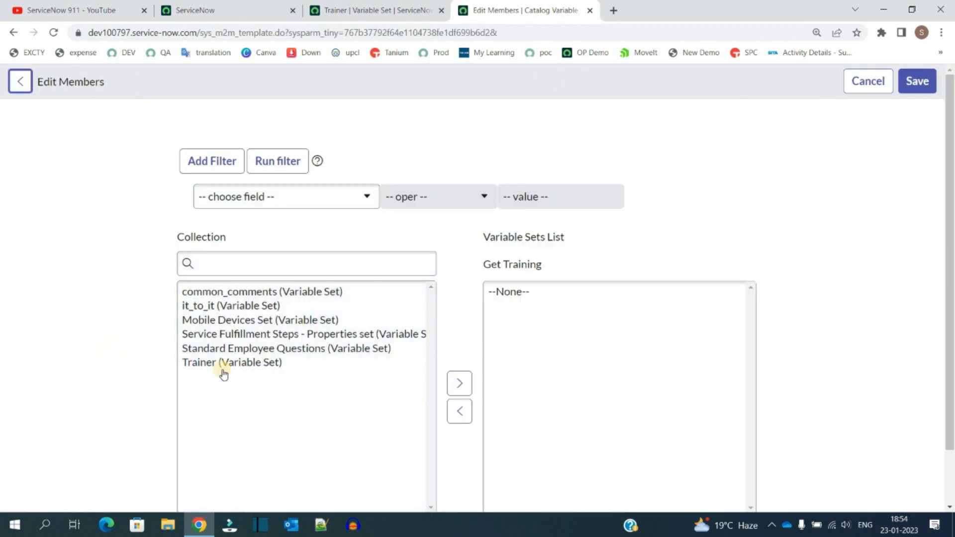
pyautogui.click(224, 375)
pyautogui.click(227, 363)
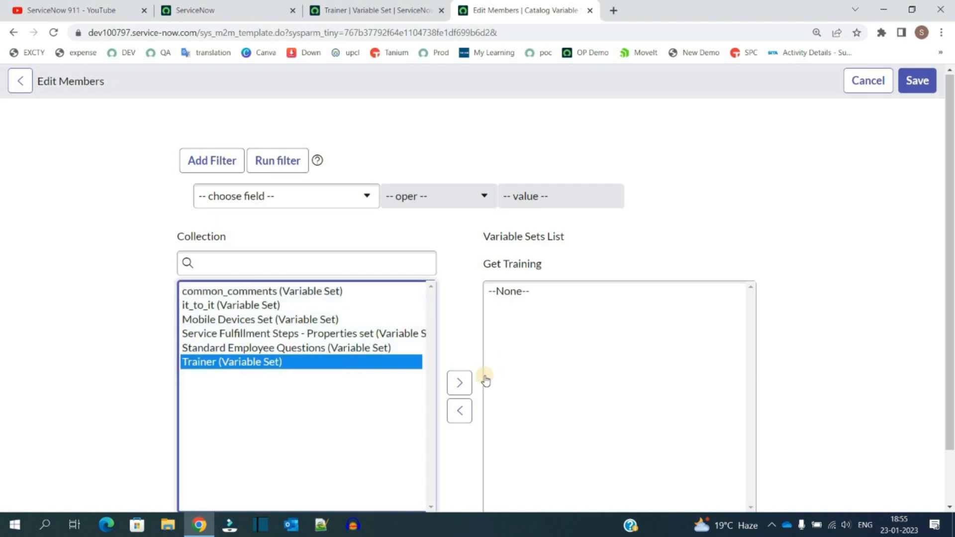
pyautogui.click(459, 383)
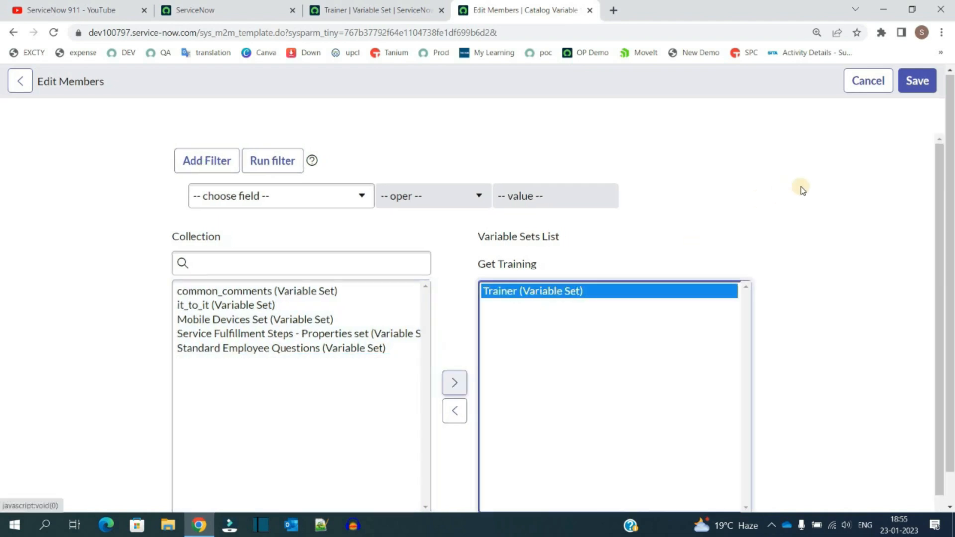
pyautogui.click(927, 83)
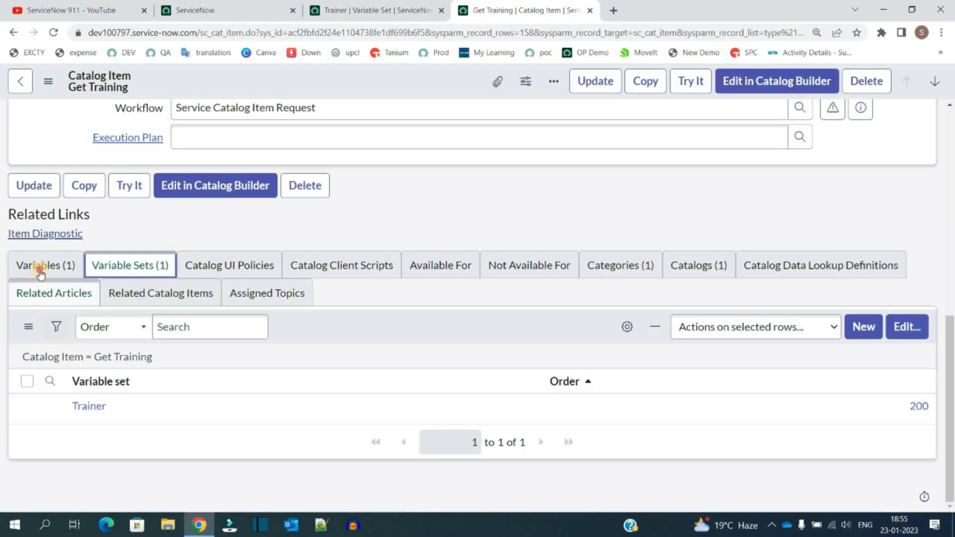
# Step: Check the item's variables and variable sets, then preview the Get Training item with Try It
pyautogui.click(40, 266)
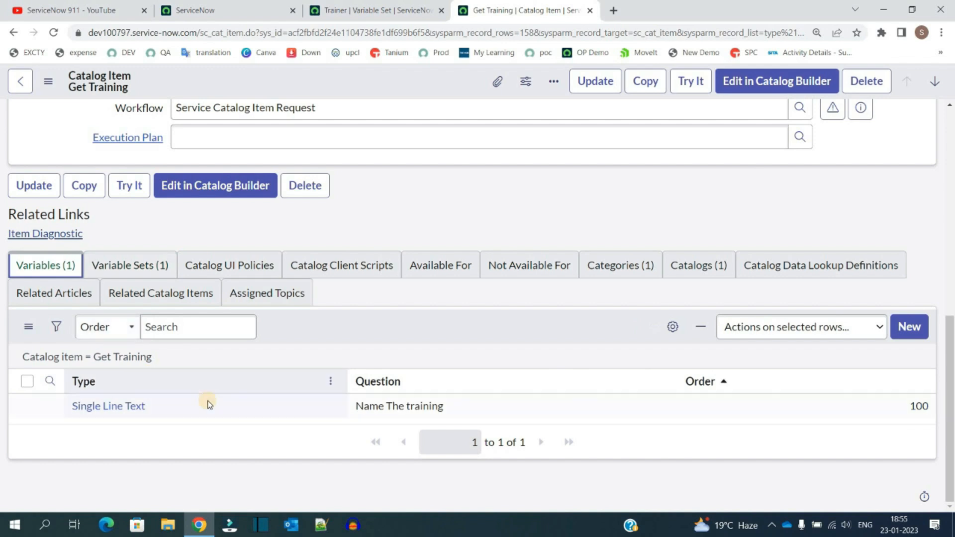
pyautogui.click(148, 266)
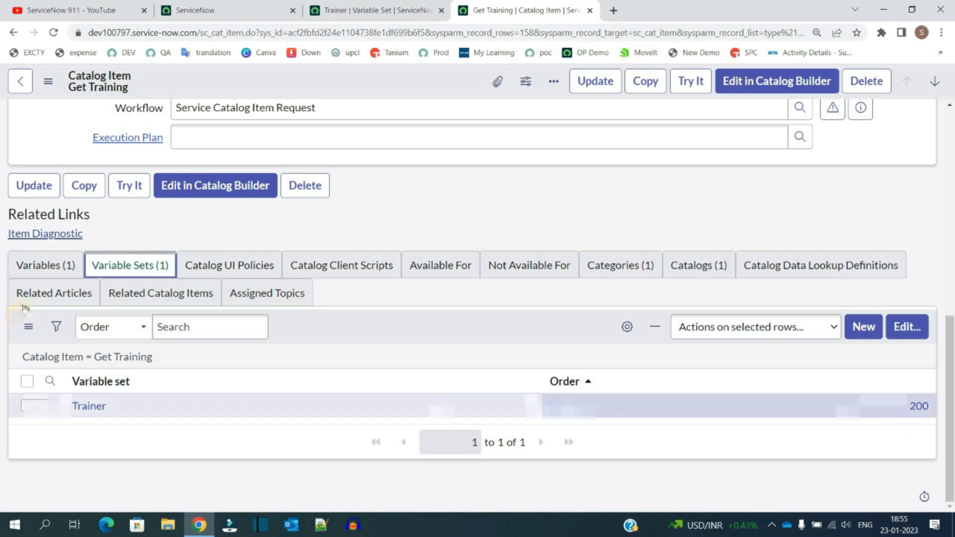
pyautogui.click(54, 266)
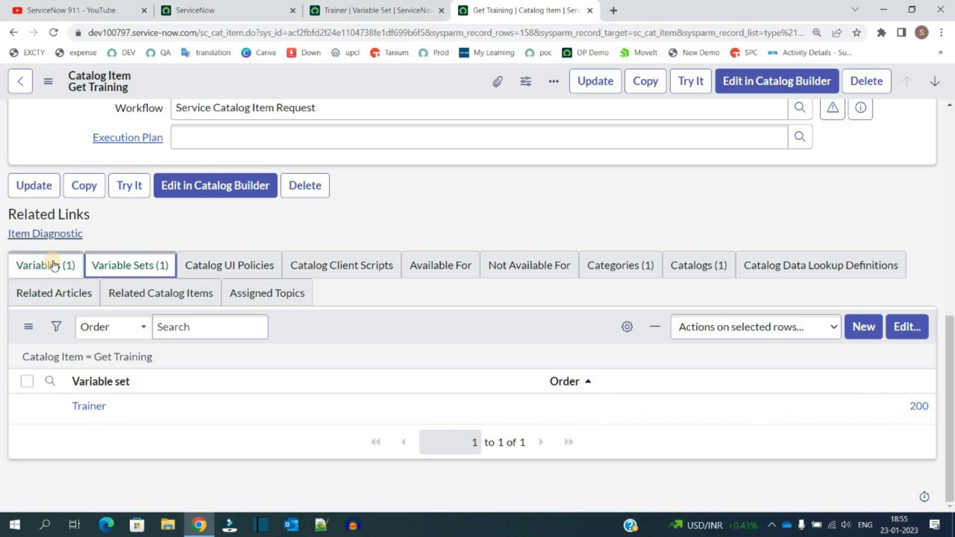
pyautogui.click(121, 266)
pyautogui.click(692, 82)
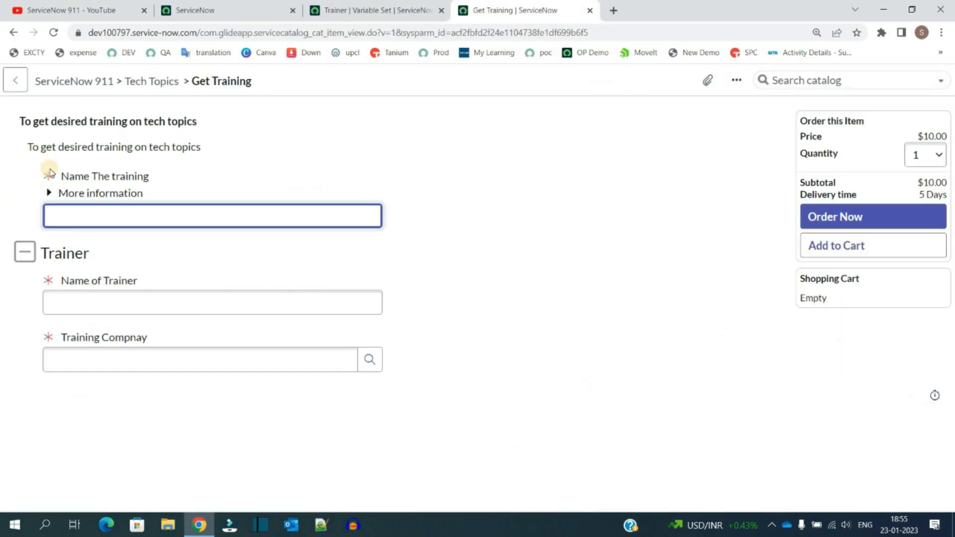
pyautogui.moveTo(183, 173); pyautogui.dragTo(149, 215)
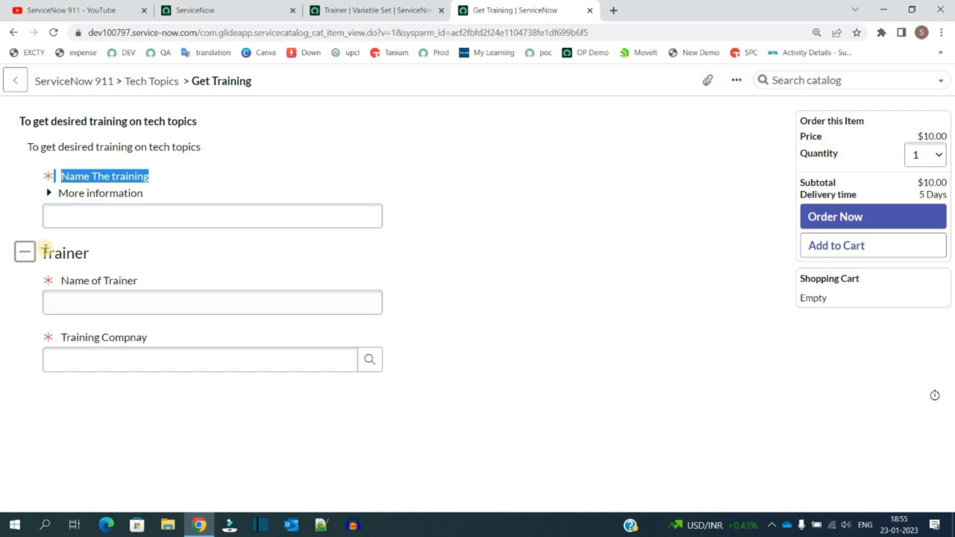
pyautogui.moveTo(44, 248); pyautogui.dragTo(99, 255)
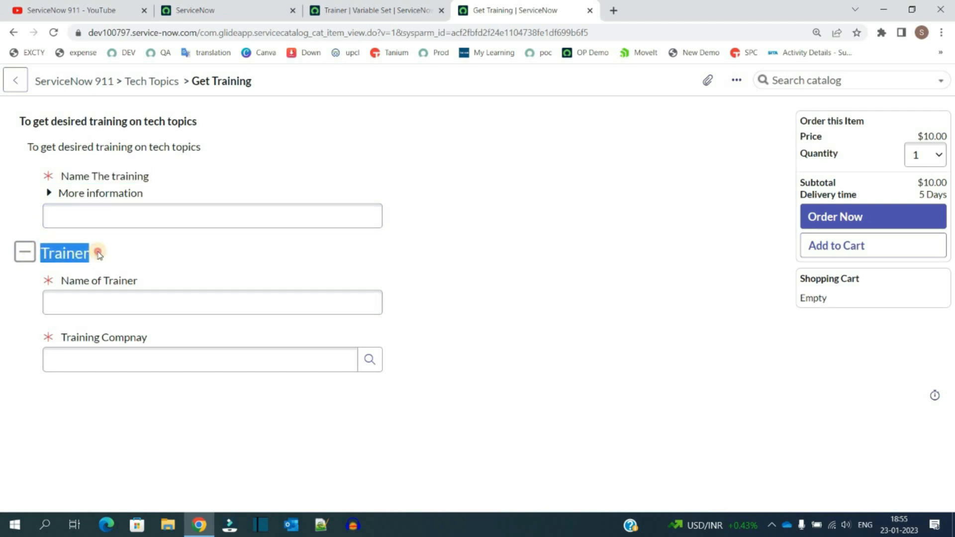
pyautogui.click(99, 255)
# Step: Pick ACME Switzerland as the Training Compnay from the company lookup
pyautogui.click(157, 281)
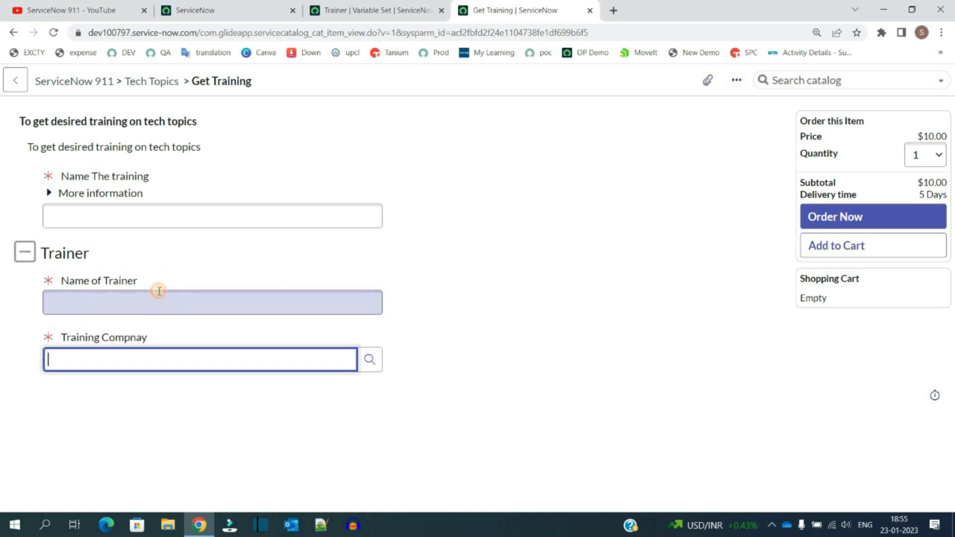
pyautogui.click(160, 354)
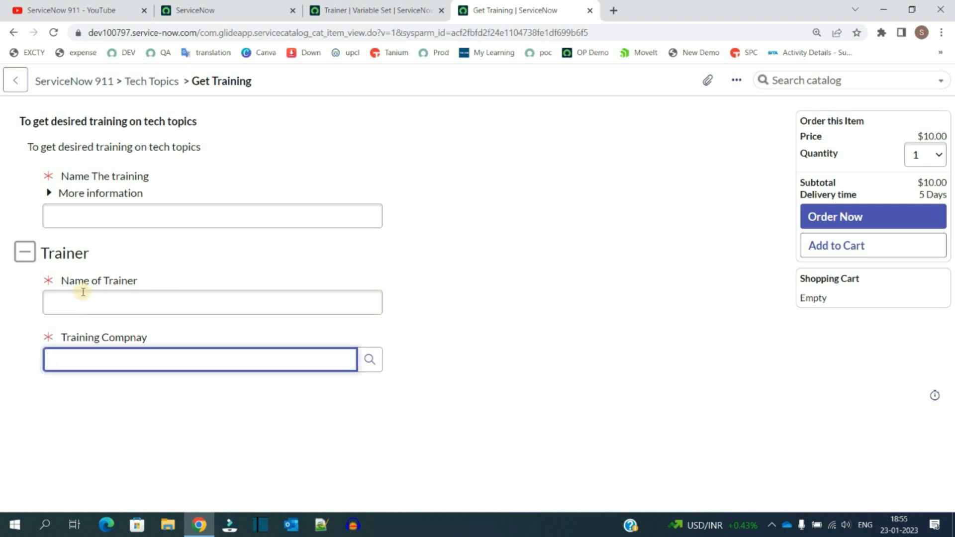
pyautogui.click(374, 361)
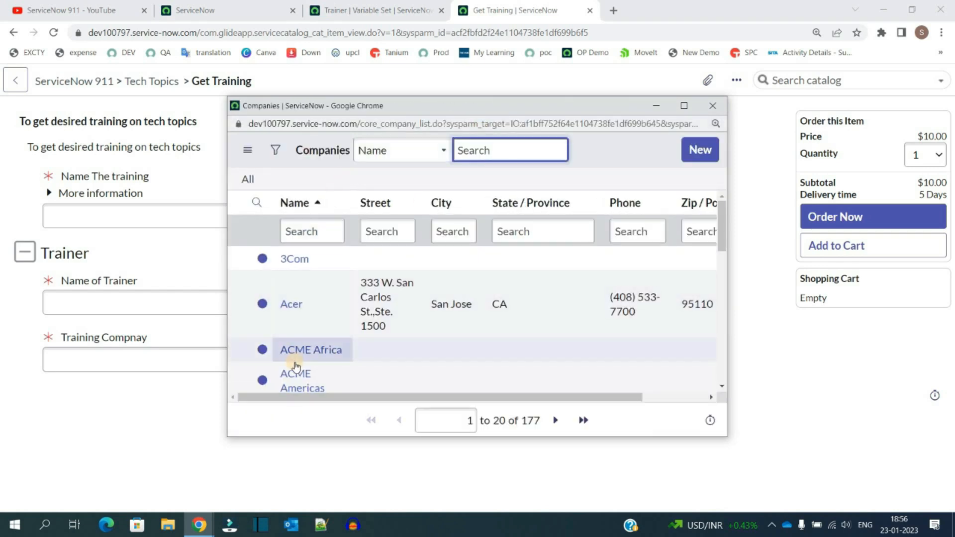
pyautogui.scroll(-6, 296, 356)
pyautogui.scroll(-2, 296, 366)
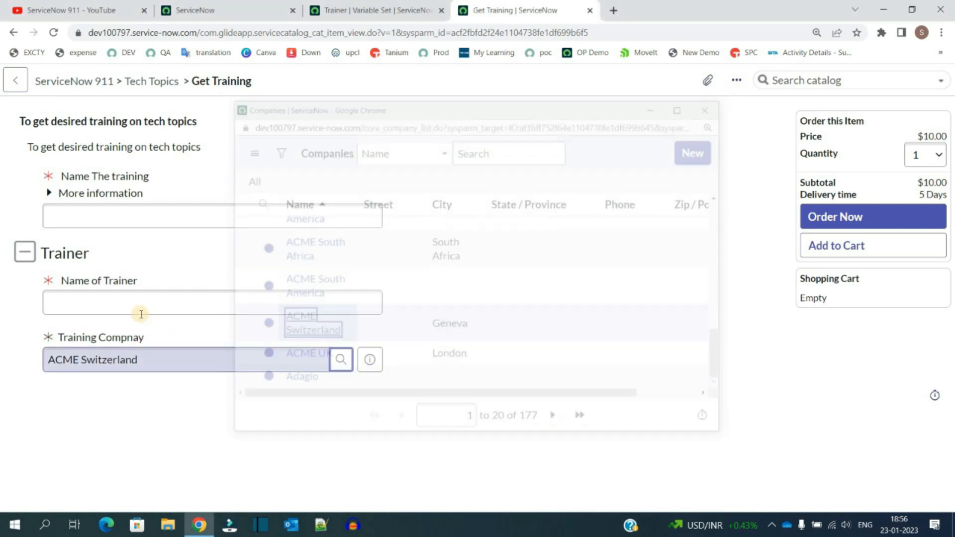
# Step: Enter a trainer's name and python as the training name, then order the item
pyautogui.click(123, 303)
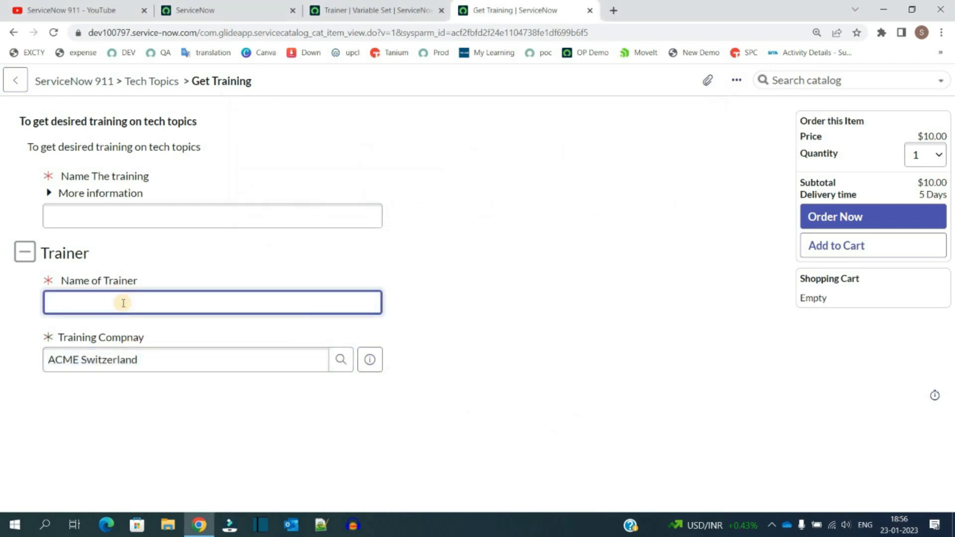
pyautogui.click(106, 215)
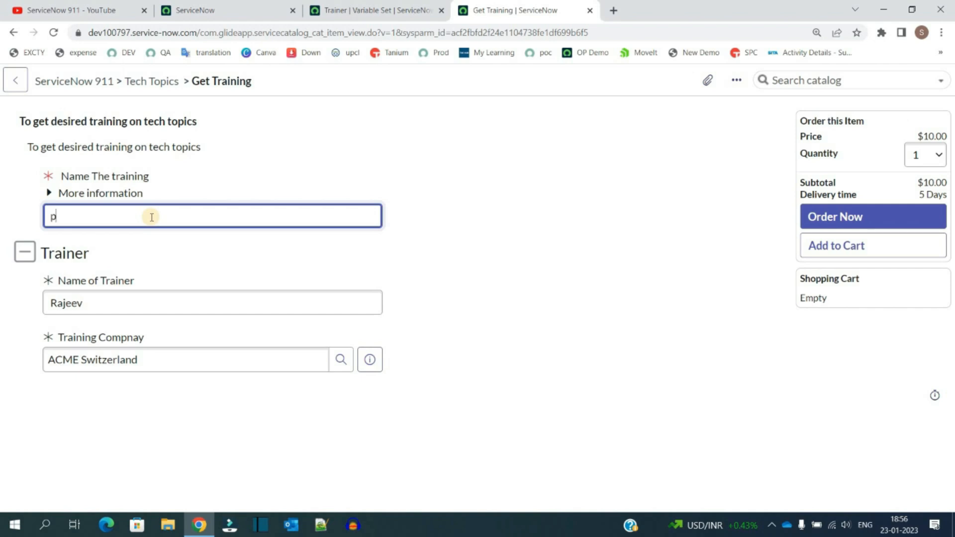
pyautogui.click(519, 195)
pyautogui.click(870, 224)
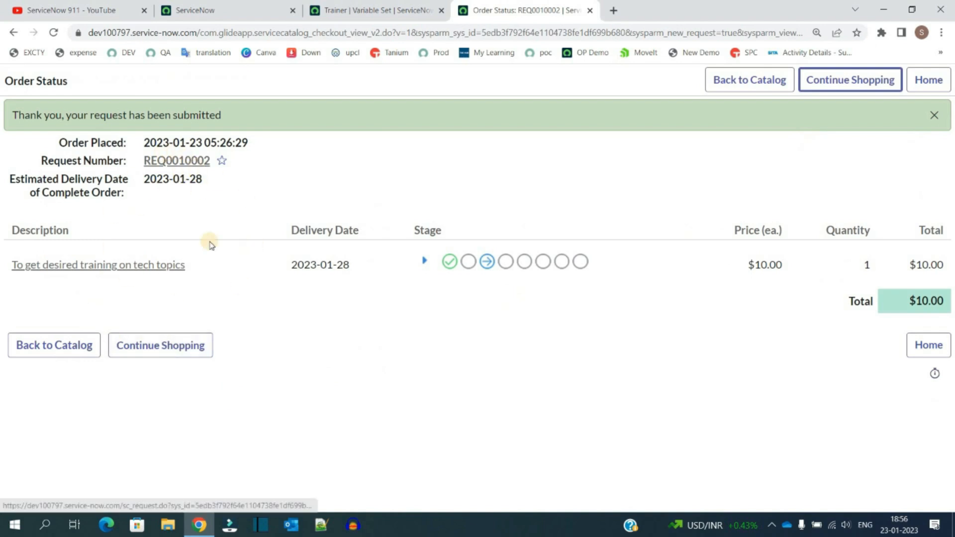
# Step: Change the Trainer variable set layout to 2 Columns Wide, alternating sides and save it
pyautogui.moveTo(2, 302); pyautogui.dragTo(213, 282)
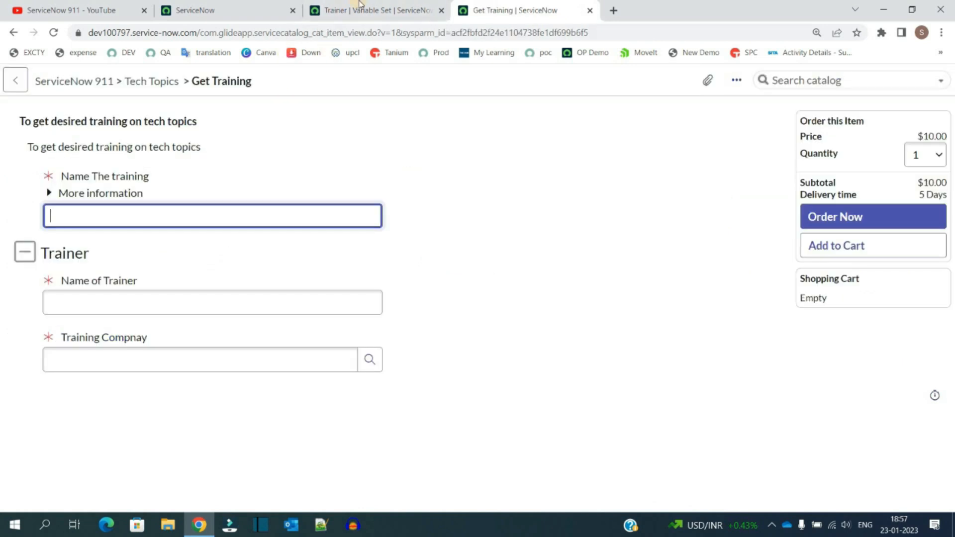
pyautogui.click(360, 9)
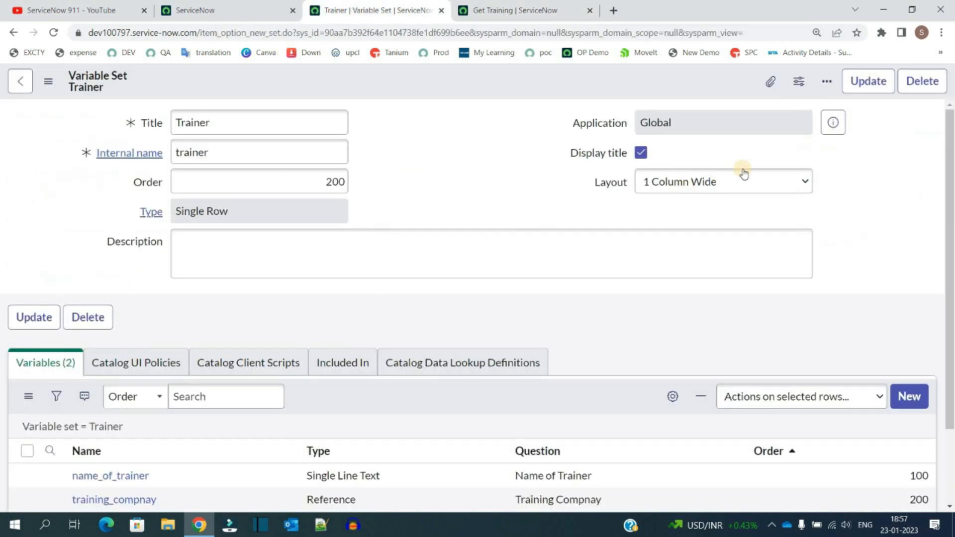
pyautogui.click(745, 182)
pyautogui.click(731, 213)
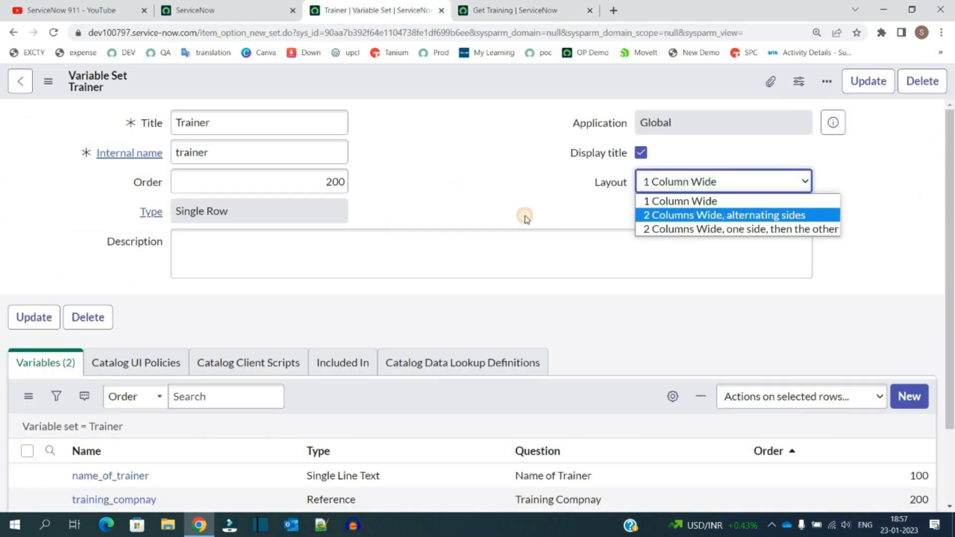
pyautogui.rightClick(443, 81)
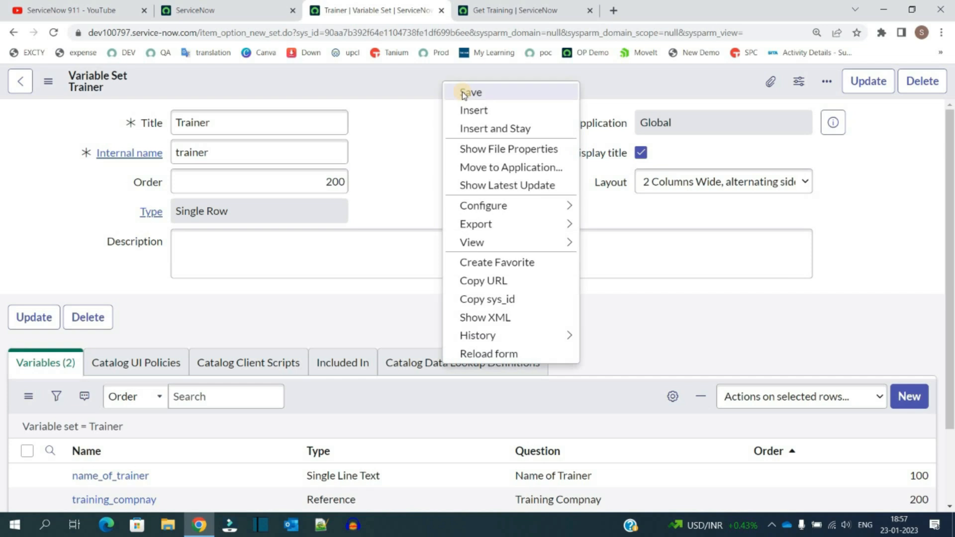
pyautogui.click(462, 91)
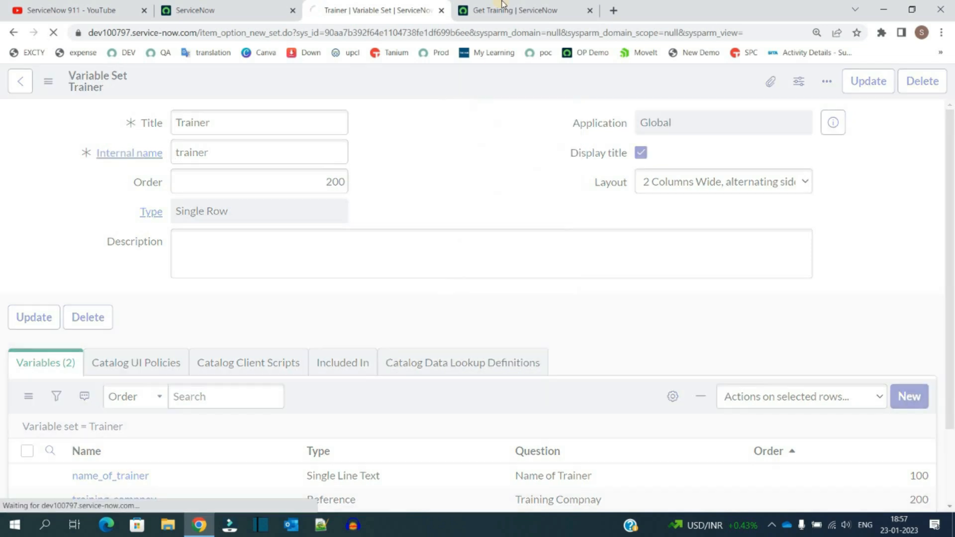
# Step: Switch between the Trainer variable set and the Get Training preview to compare the two-column Trainer layout
pyautogui.click(503, 8)
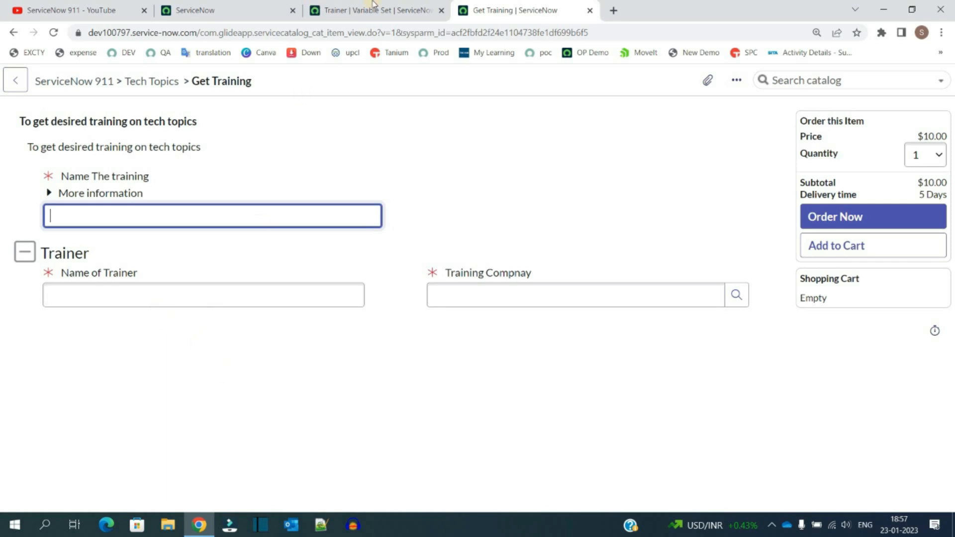
pyautogui.click(359, 10)
pyautogui.click(537, 210)
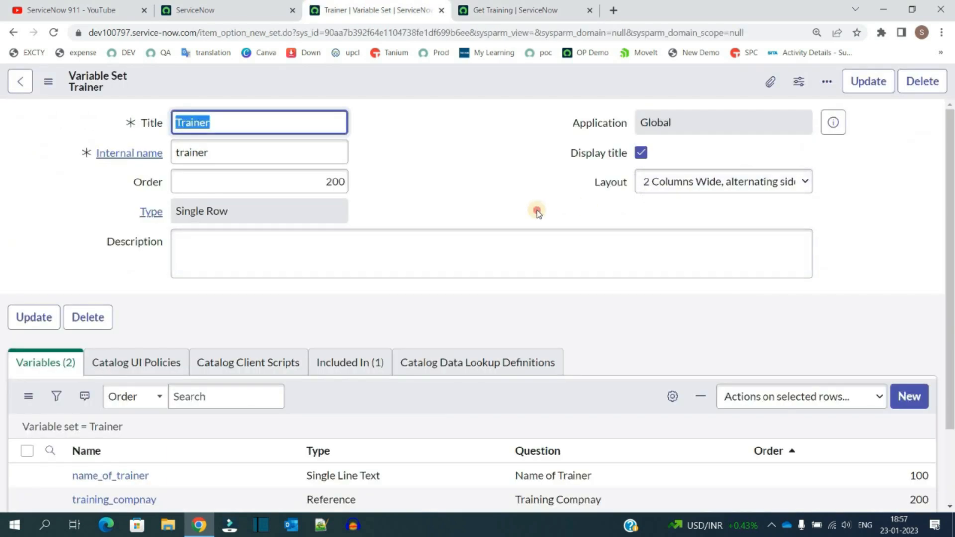
pyautogui.click(505, 8)
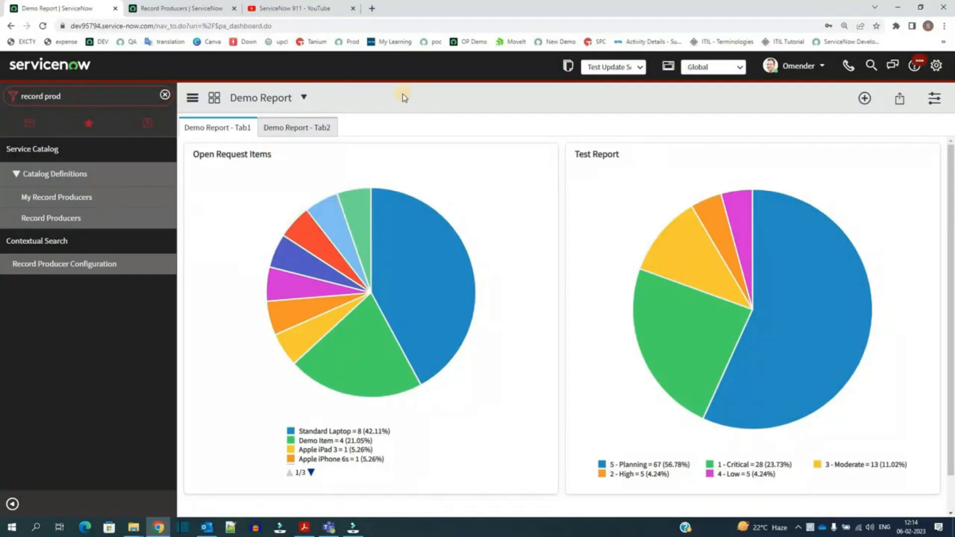
# Step: Open the Test Record Producer record from the Record Producers list in a new tab
pyautogui.click(307, 530)
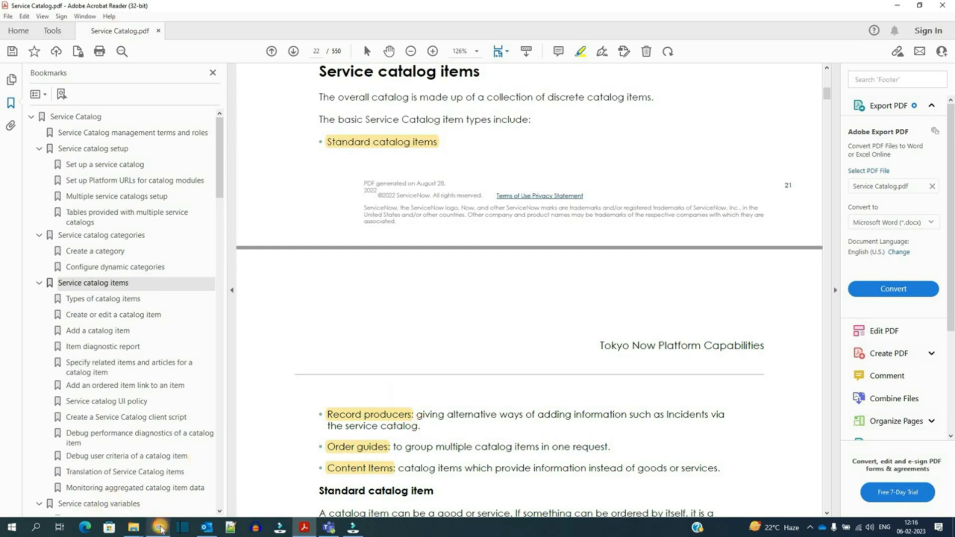
pyautogui.click(160, 529)
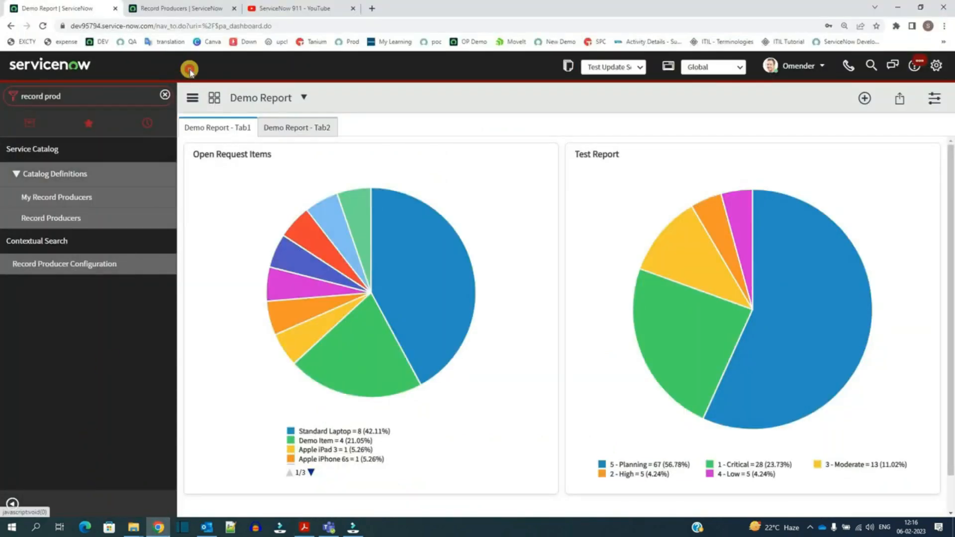
pyautogui.click(171, 9)
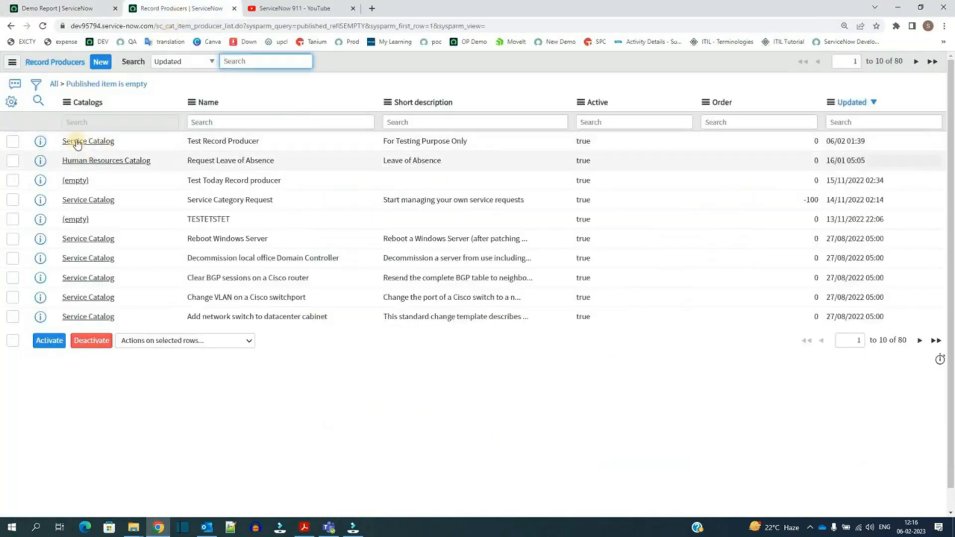
pyautogui.click(296, 143)
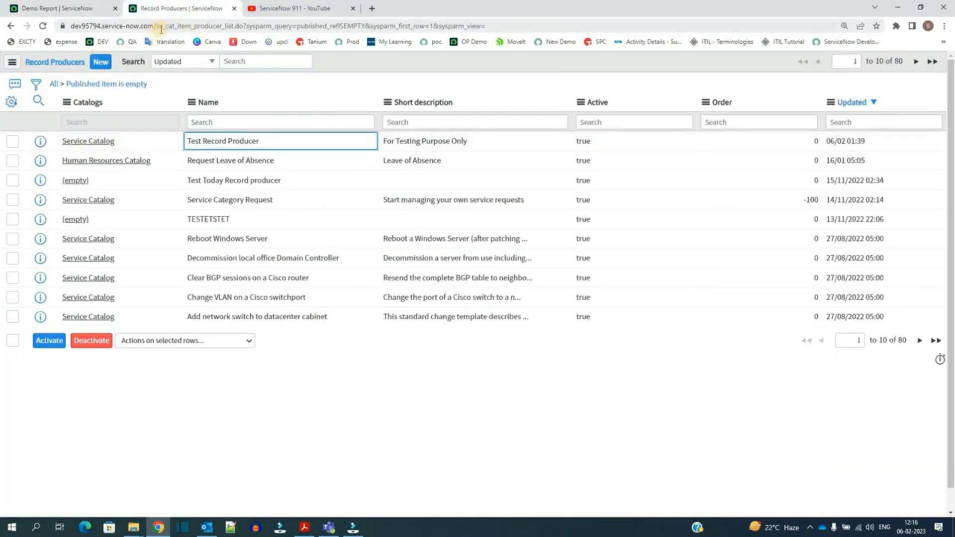
pyautogui.doubleClick(210, 26)
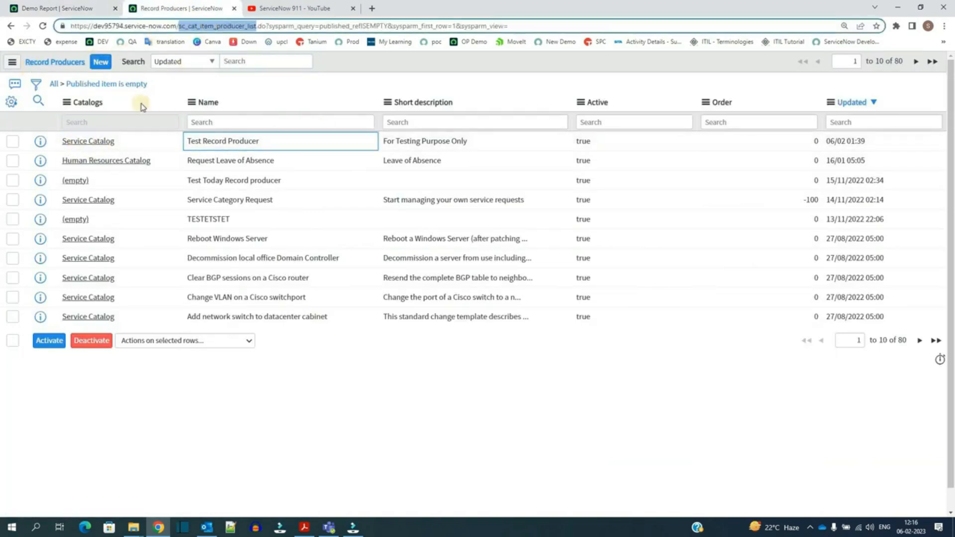
pyautogui.keyDown('ctrl'); pyautogui.click(91, 144); pyautogui.keyUp('ctrl')
pyautogui.hotkey('ctrl', 'Tab')
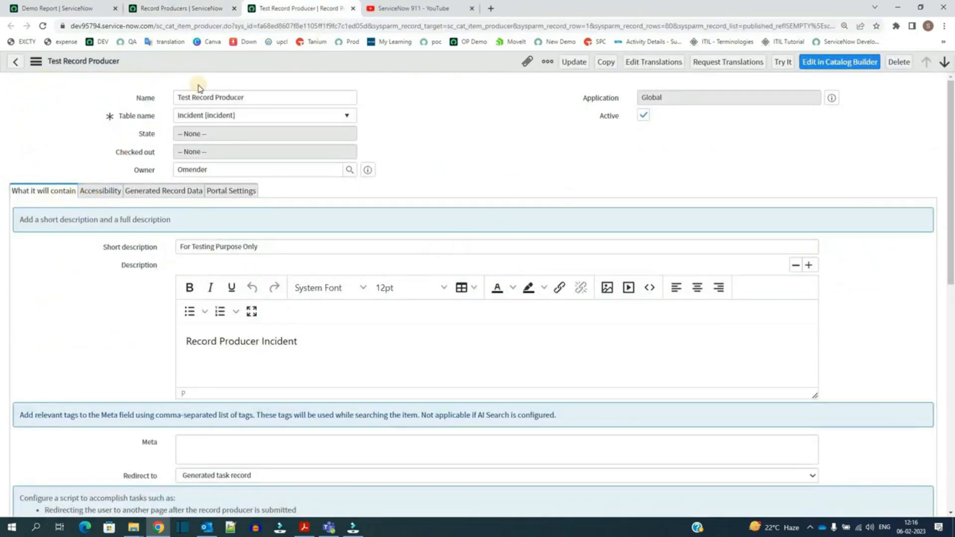
# Step: Examine the Test Record Producer's name, table name, short description and Accessibility settings
pyautogui.tripleClick(188, 98)
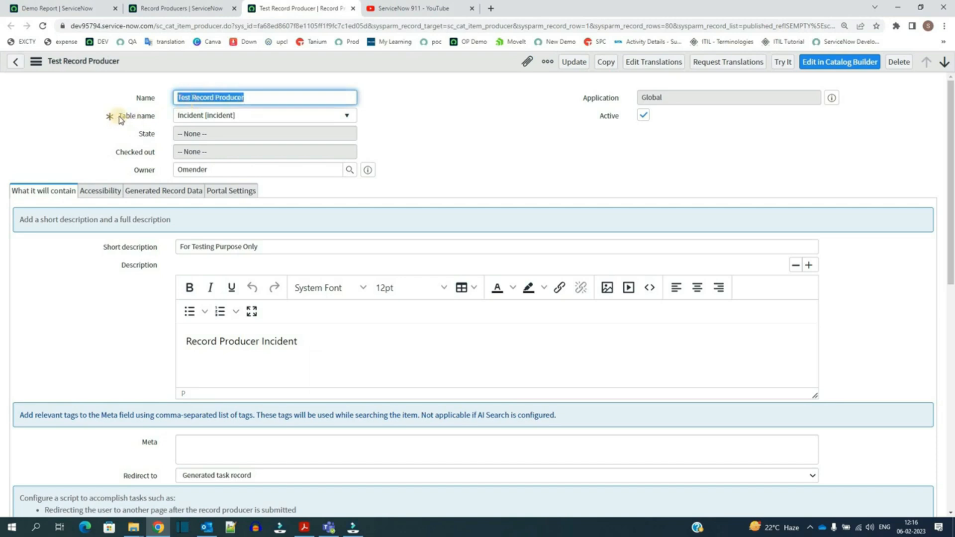
pyautogui.click(148, 116)
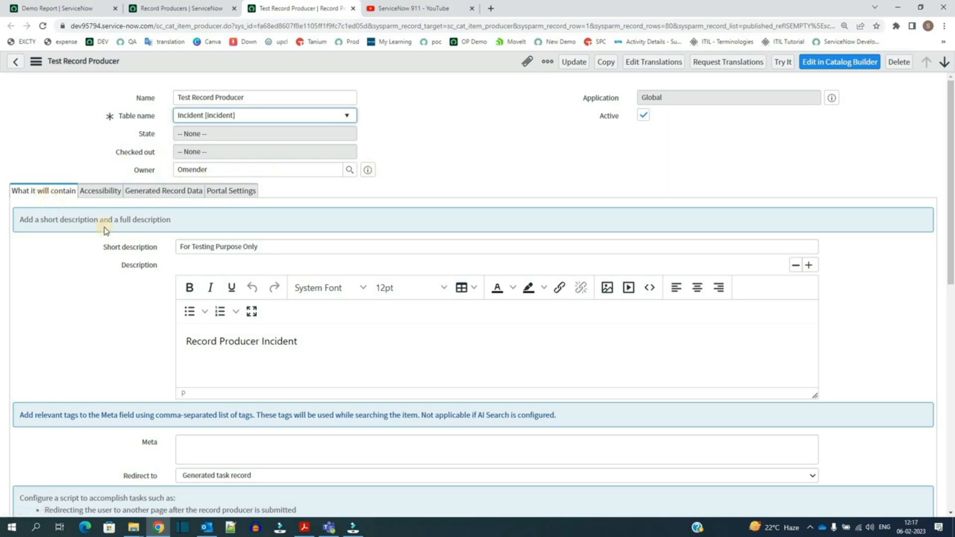
pyautogui.doubleClick(206, 246)
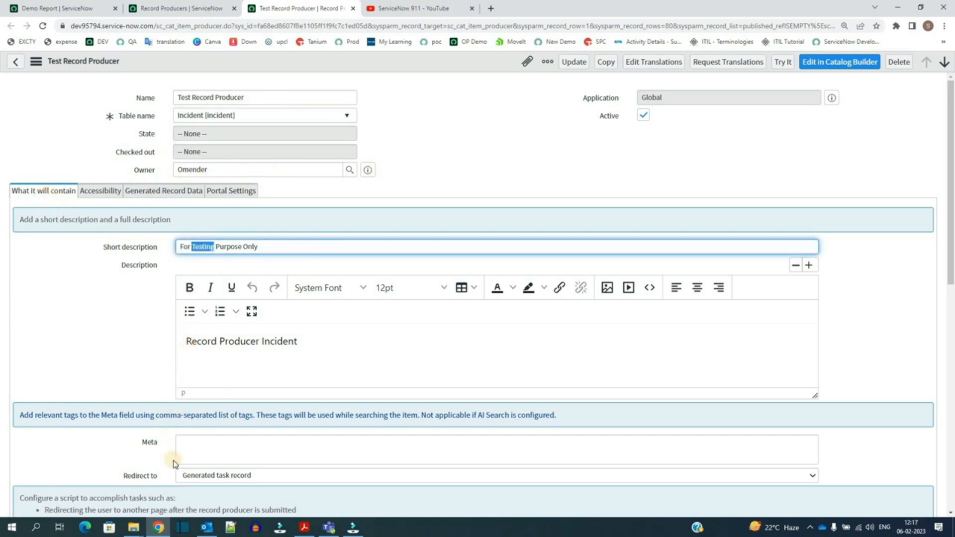
pyautogui.click(106, 193)
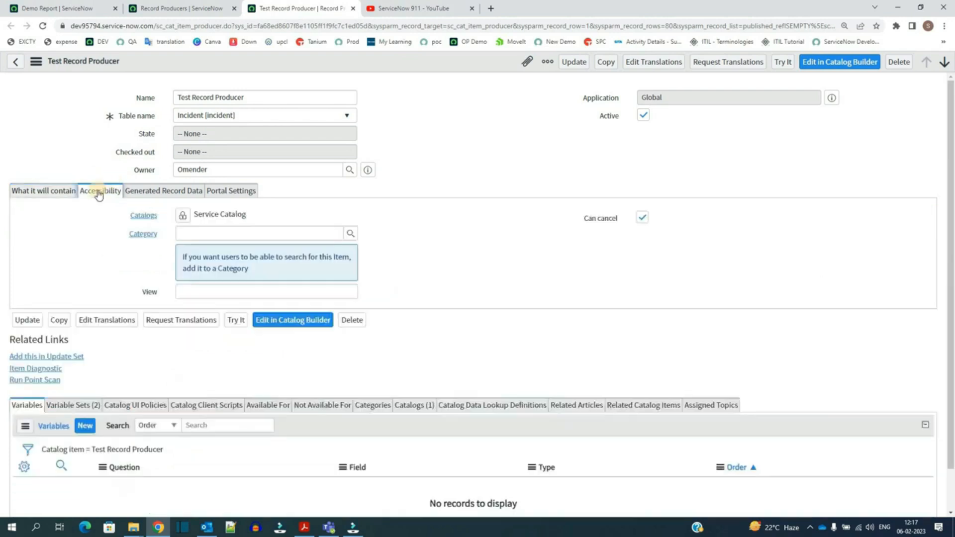
pyautogui.click(194, 232)
pyautogui.click(194, 294)
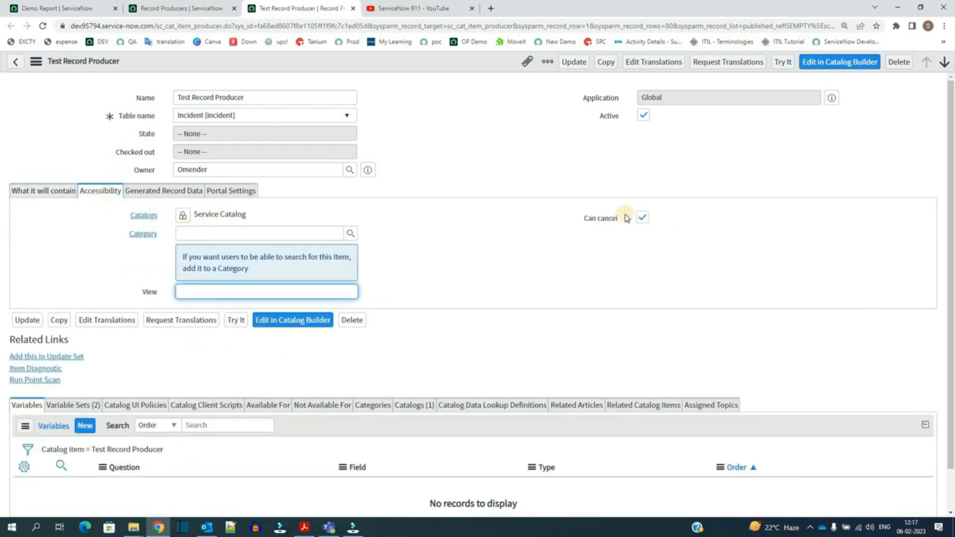
pyautogui.click(581, 220)
pyautogui.doubleClick(582, 222)
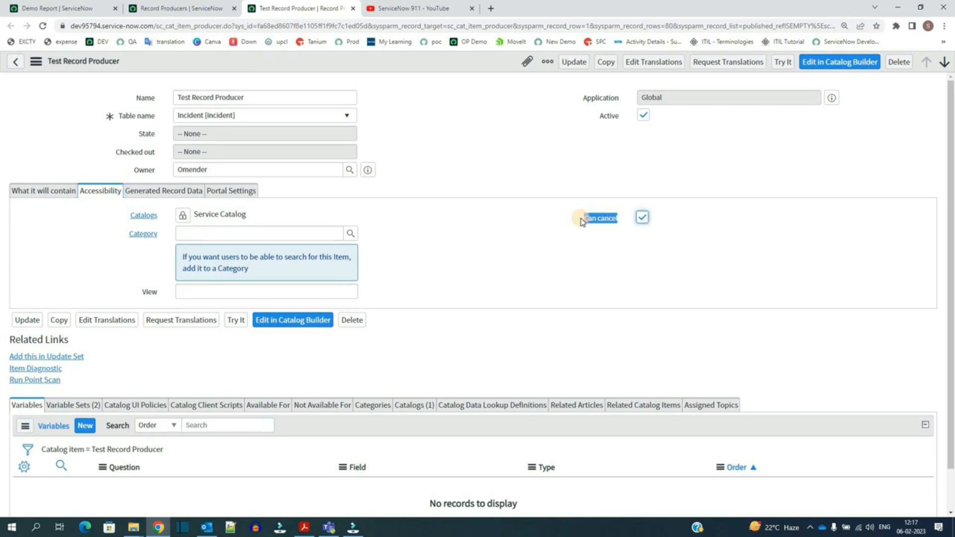
pyautogui.click(642, 217)
pyautogui.click(643, 216)
pyautogui.click(188, 194)
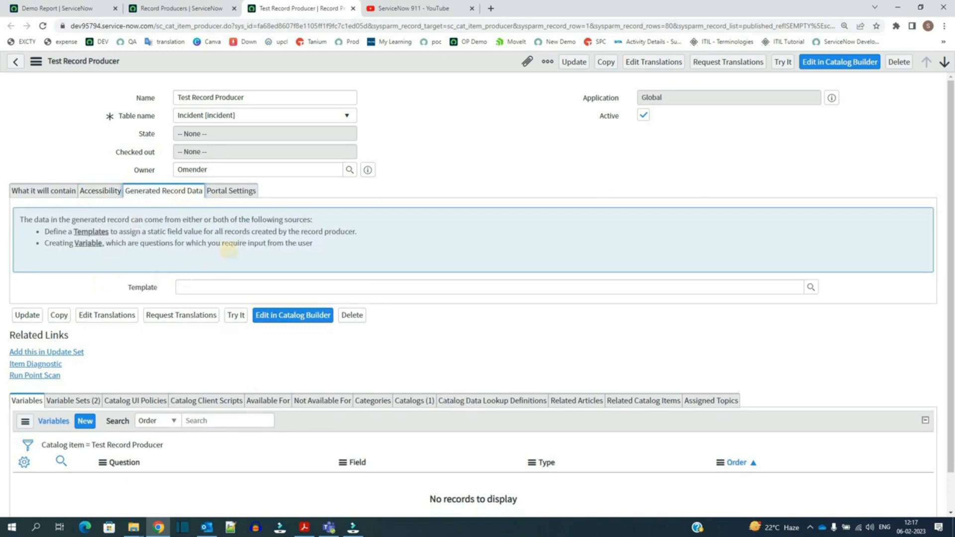
# Step: Review the Generated Record Data and Portal Settings sections plus the Variable Sets and Categories related lists
pyautogui.click(193, 288)
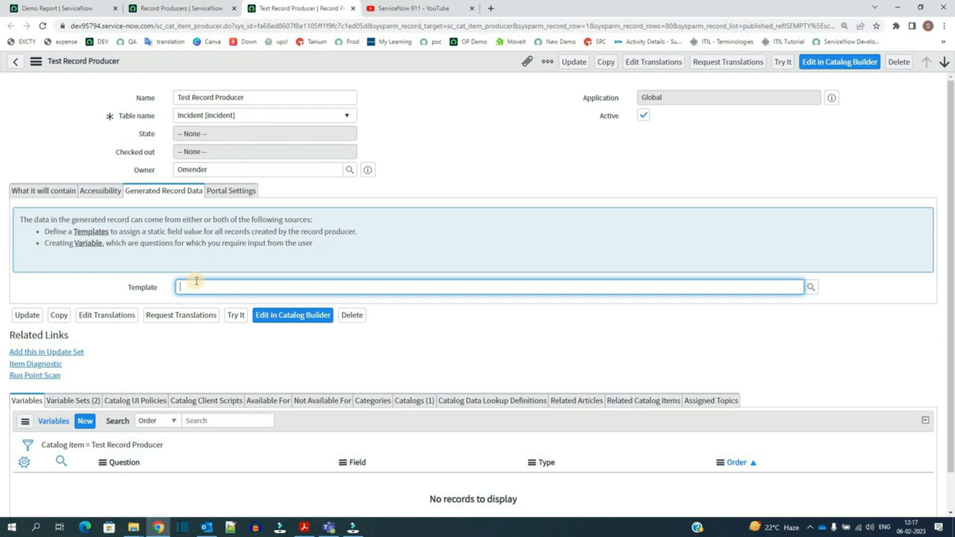
pyautogui.click(168, 193)
pyautogui.click(241, 192)
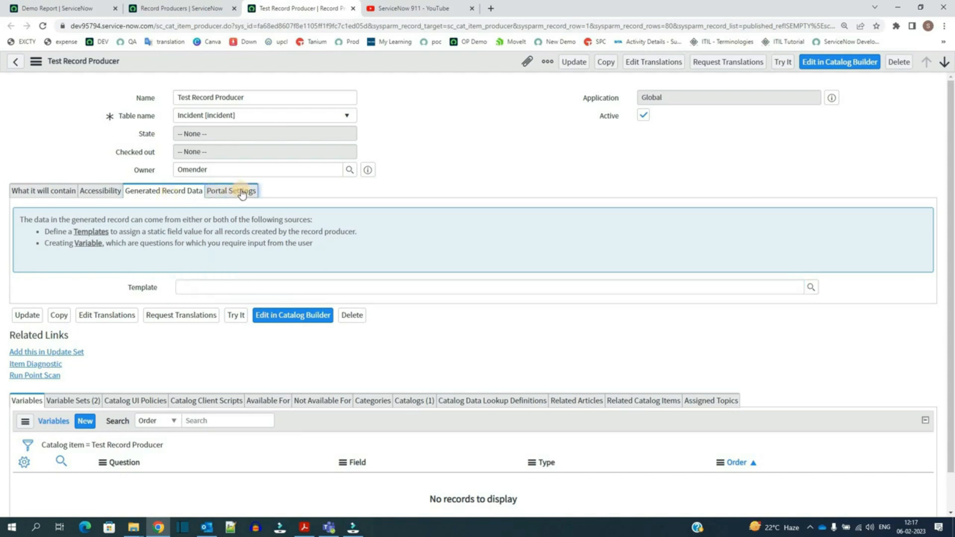
pyautogui.moveTo(115, 215); pyautogui.dragTo(160, 235)
pyautogui.click(613, 221)
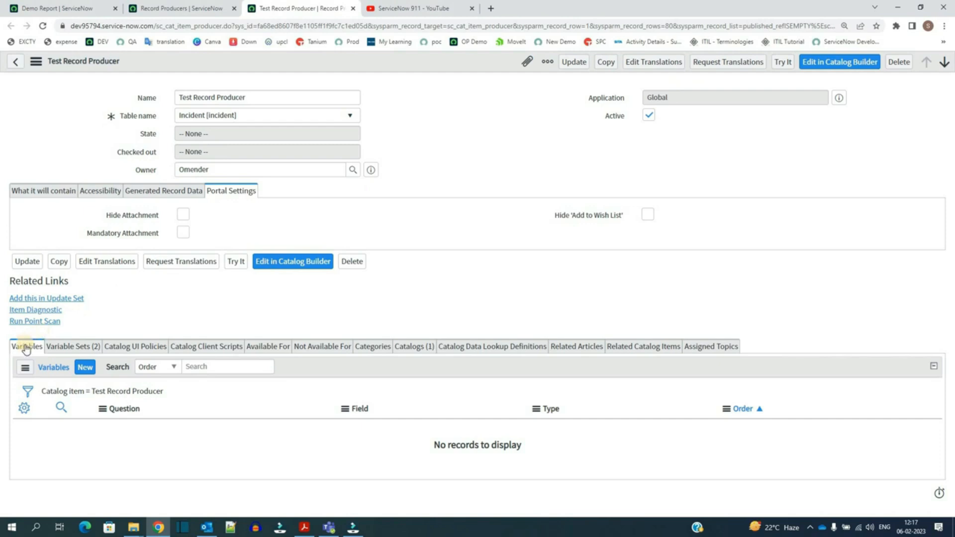
pyautogui.click(83, 347)
pyautogui.click(368, 346)
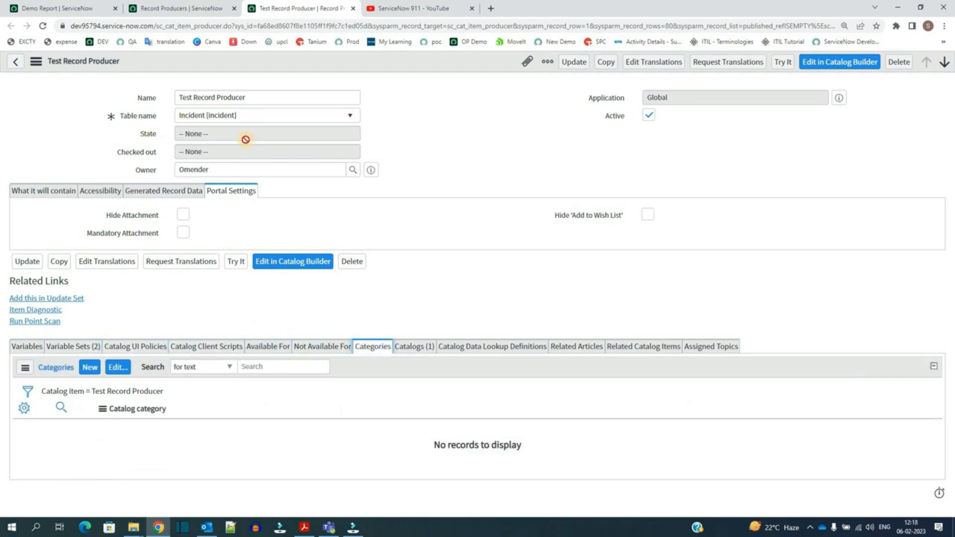
pyautogui.click(92, 346)
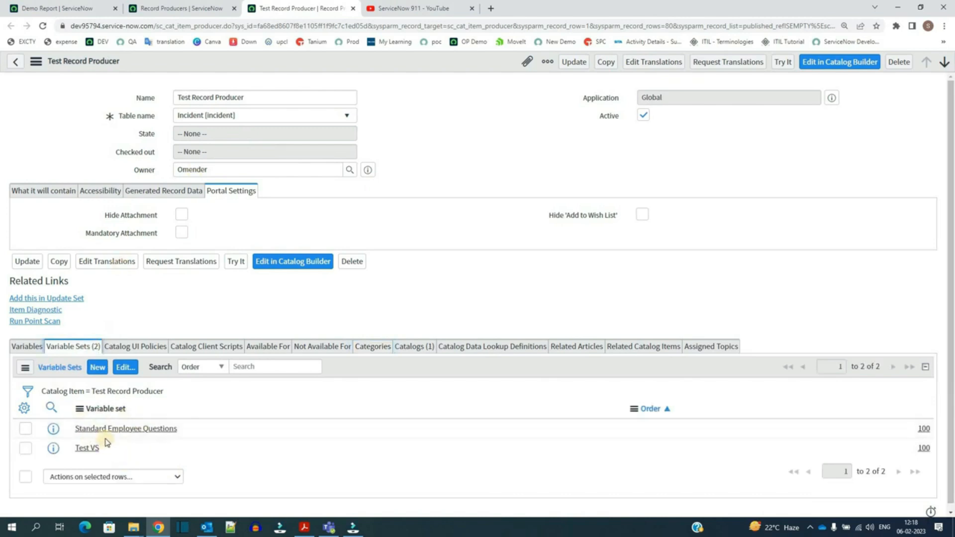
# Step: Try the record producer, choosing a friend's name, answering awesome, picking a date of birth and submitting it
pyautogui.click(783, 64)
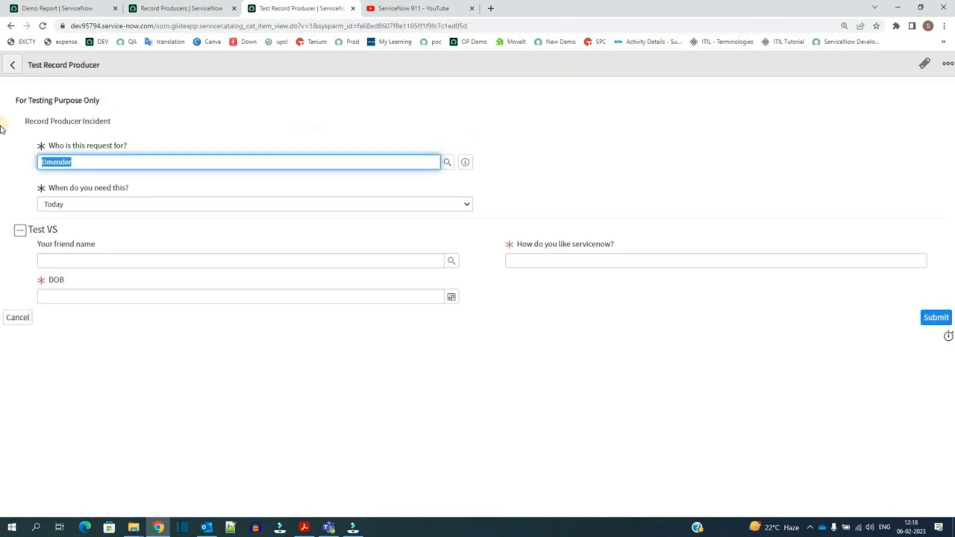
pyautogui.click(145, 259)
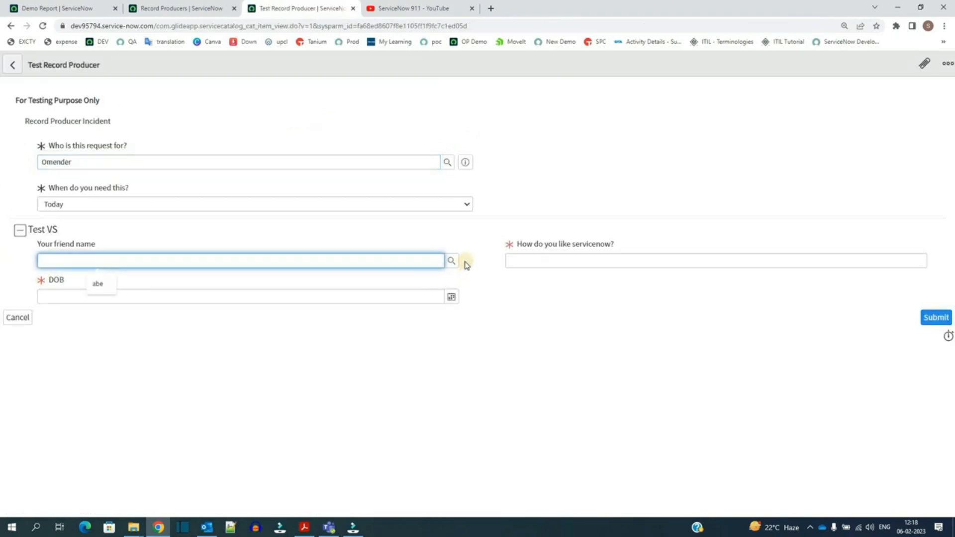
pyautogui.click(454, 263)
pyautogui.write('awesome')
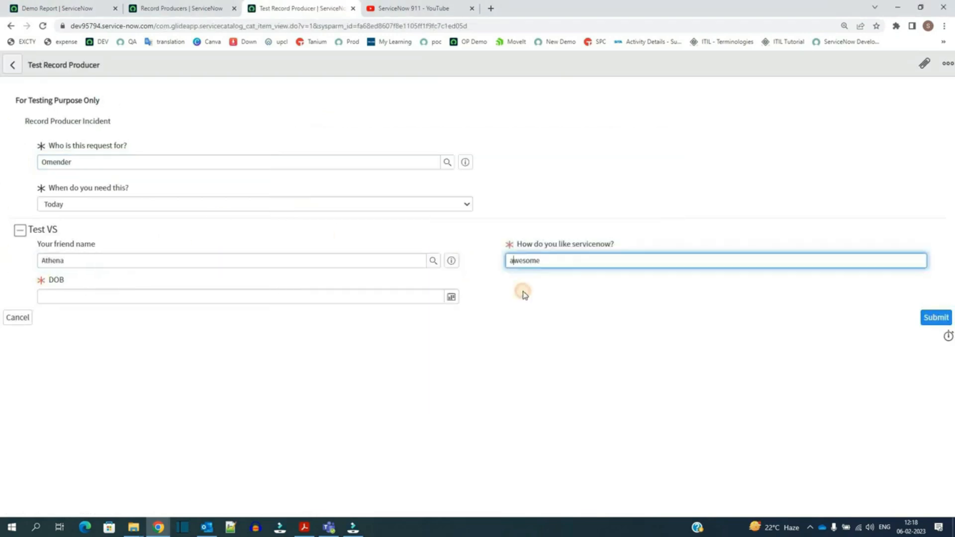
pyautogui.click(528, 288)
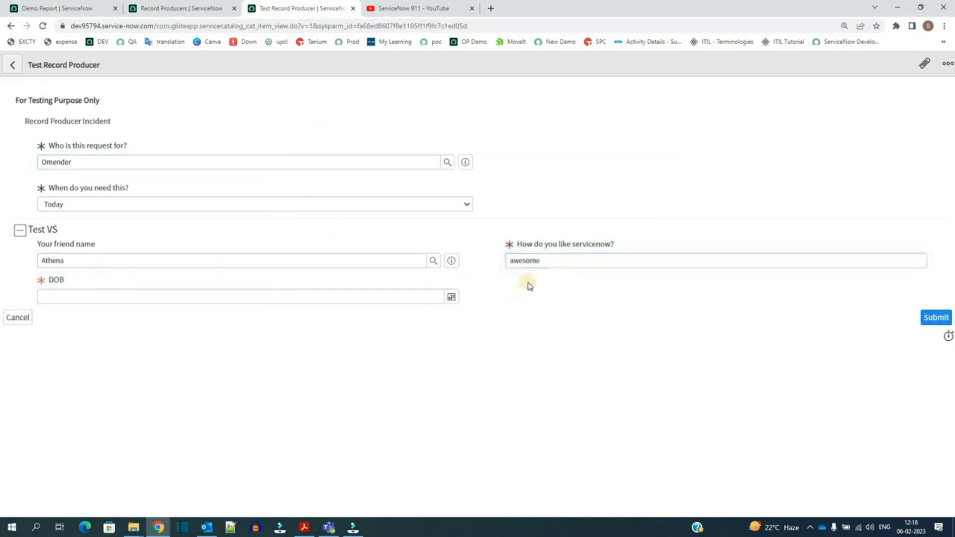
pyautogui.click(452, 297)
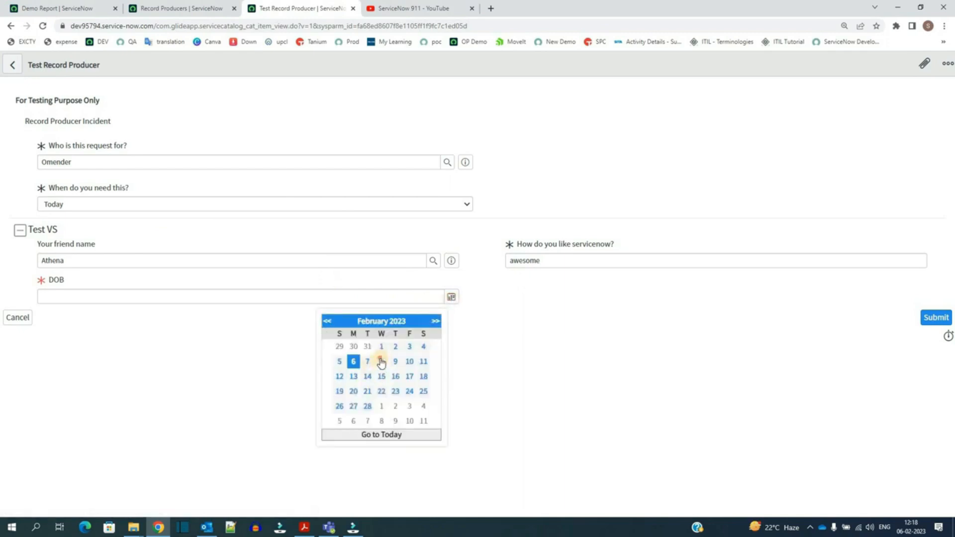
pyautogui.click(381, 362)
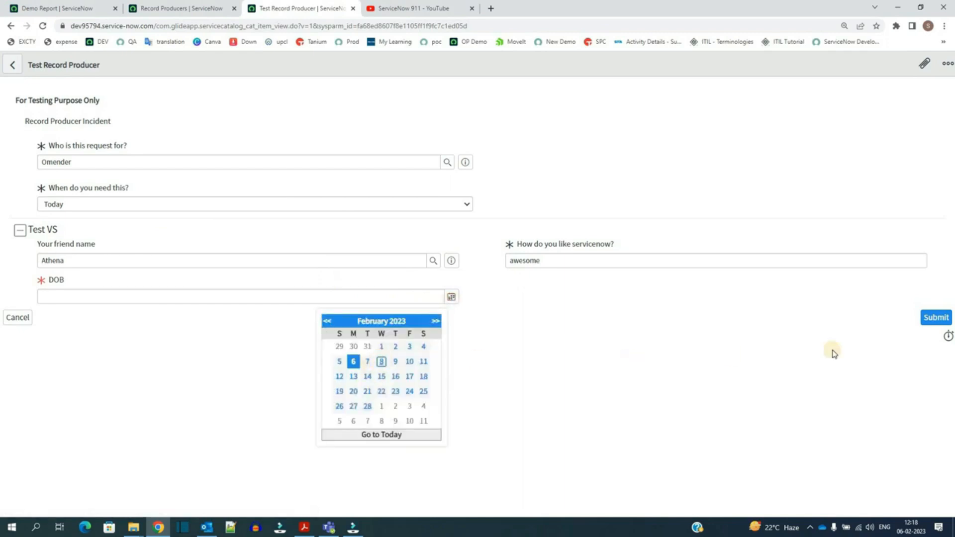
pyautogui.click(937, 318)
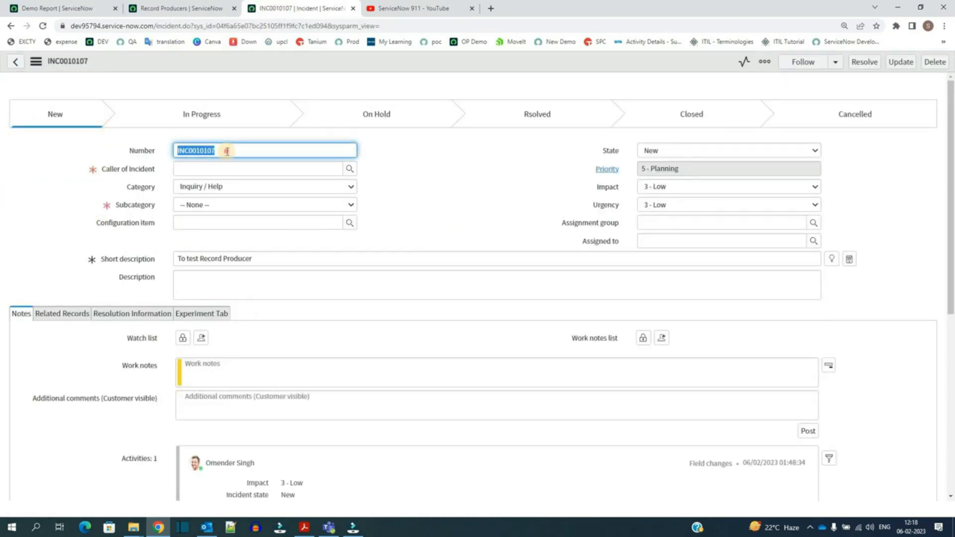
# Step: Go back from the generated incident and open the record producer's configuration from the Try It page
pyautogui.click(502, 192)
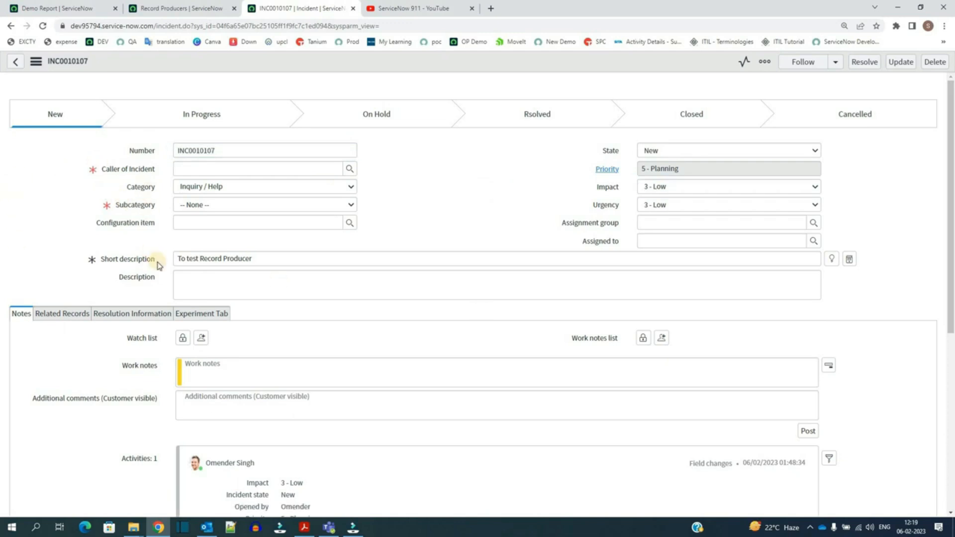
pyautogui.click(11, 27)
pyautogui.rightClick(142, 65)
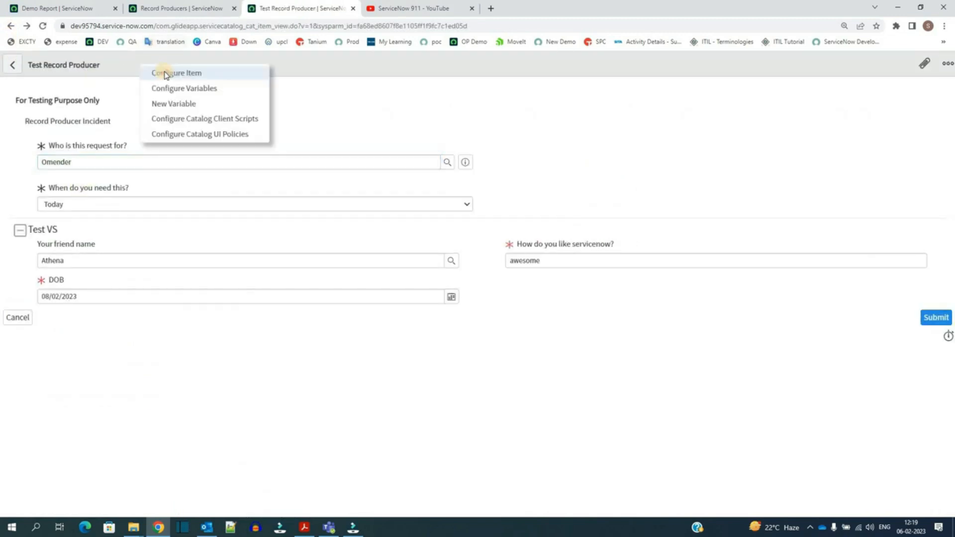
pyautogui.click(165, 75)
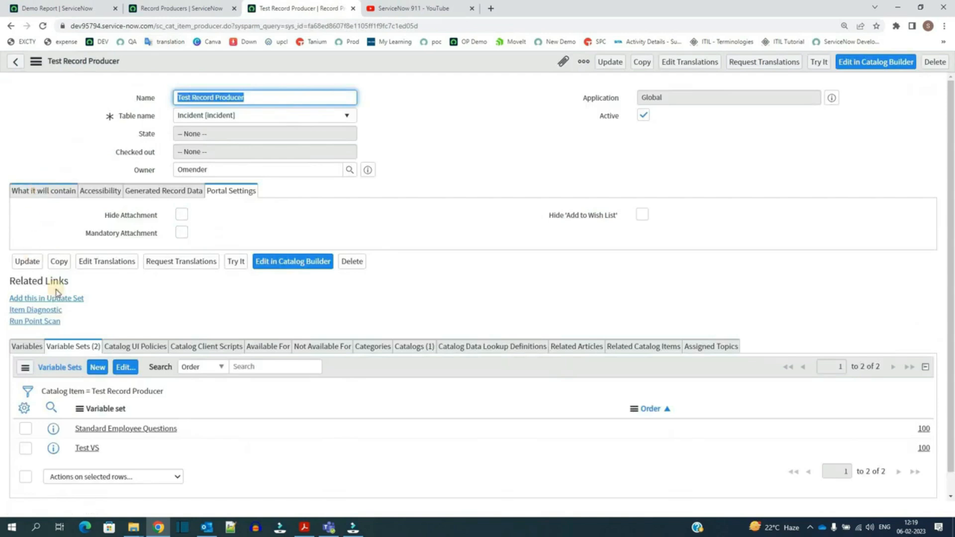
# Step: Open the record producer's script in the full-screen editor to examine it
pyautogui.scroll(-6, 122, 331)
pyautogui.scroll(-2, 120, 331)
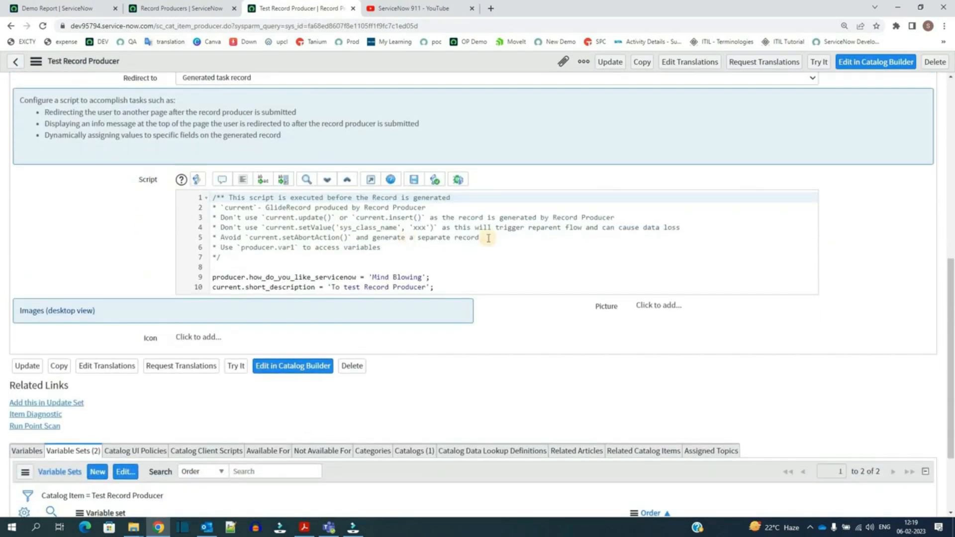
pyautogui.click(371, 181)
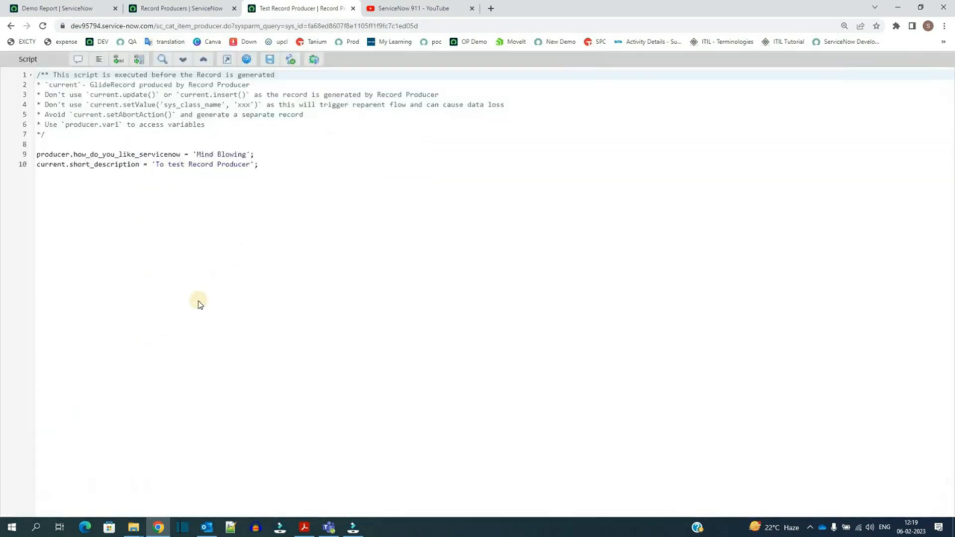
pyautogui.scroll(4, 204, 299)
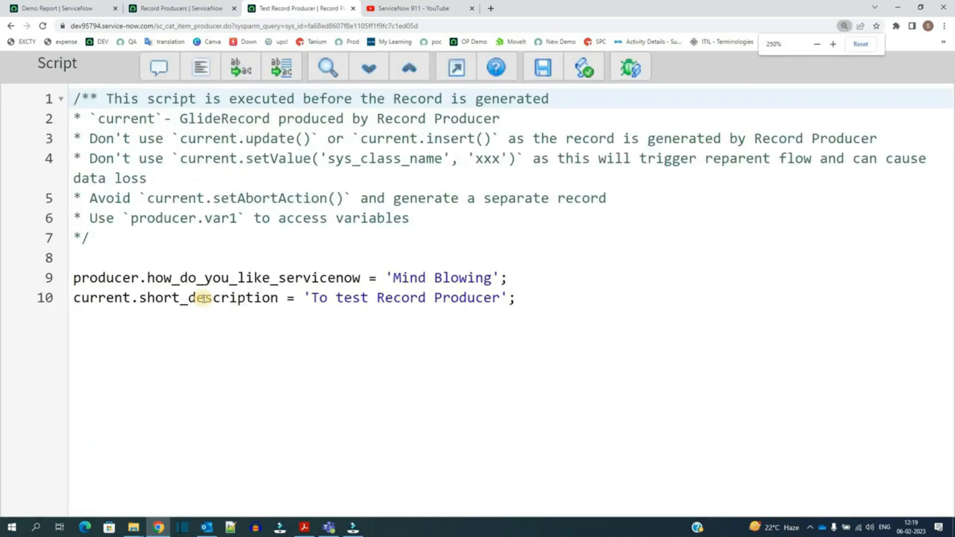
pyautogui.scroll(-1, 204, 299)
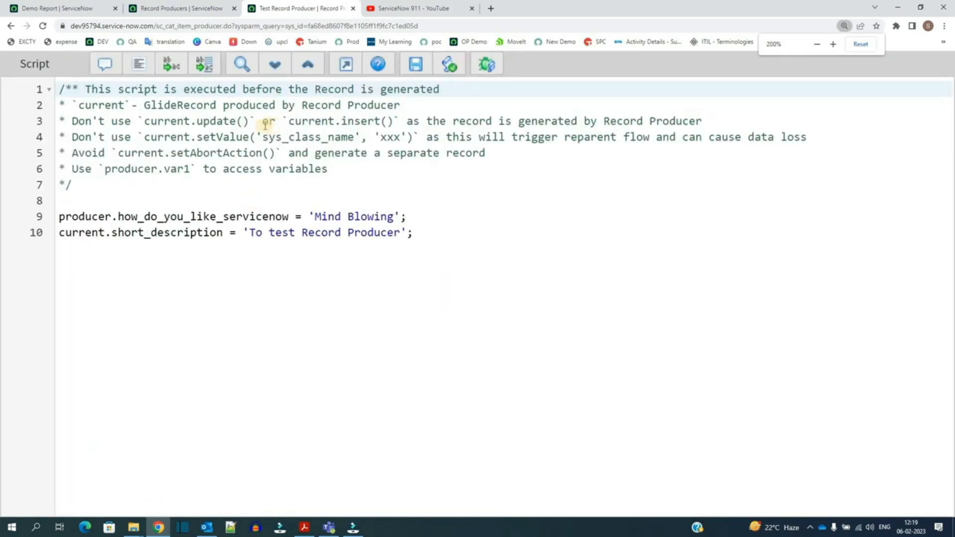
# Step: Examine the record producer script's comment notes and its producer and current assignment lines in the full-screen editor
pyautogui.doubleClick(92, 106)
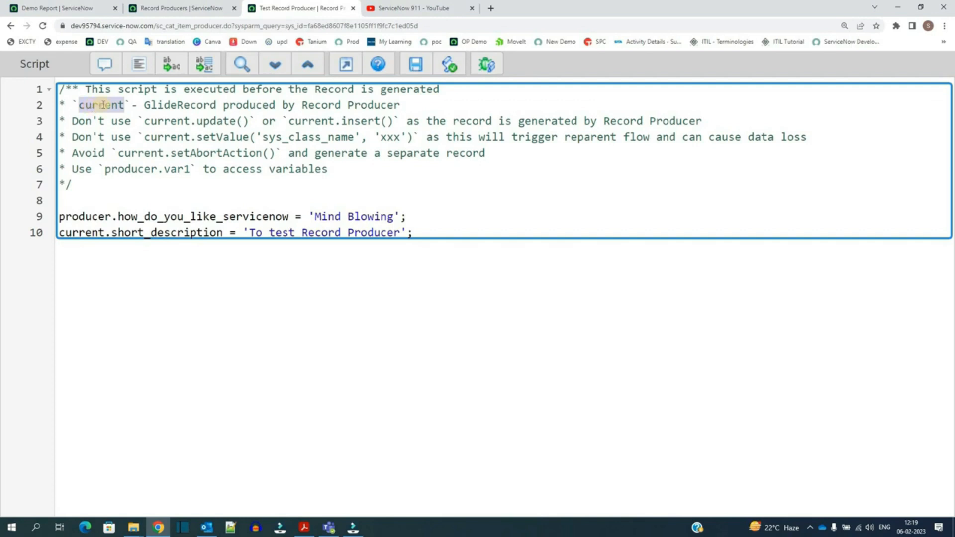
pyautogui.tripleClick(149, 122)
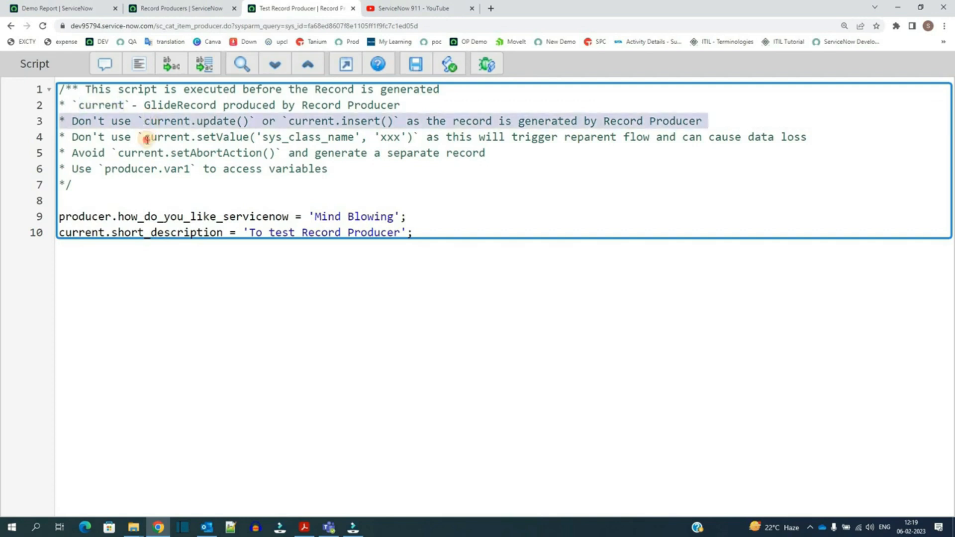
pyautogui.tripleClick(146, 139)
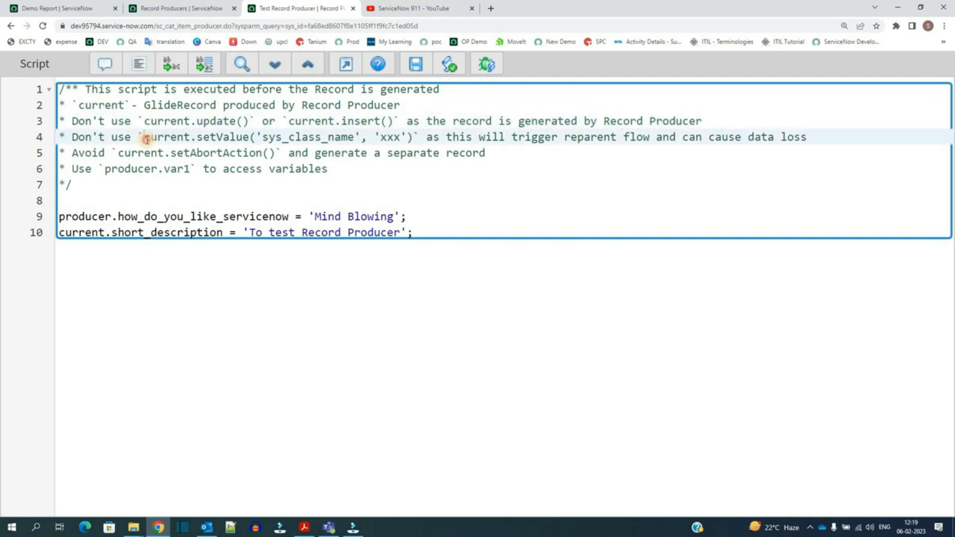
pyautogui.doubleClick(136, 170)
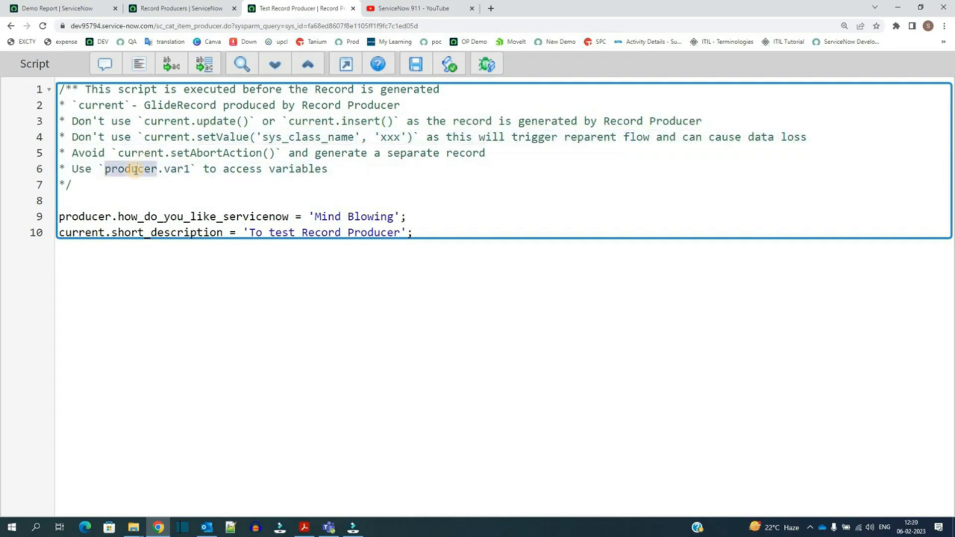
pyautogui.click(135, 170)
pyautogui.click(100, 214)
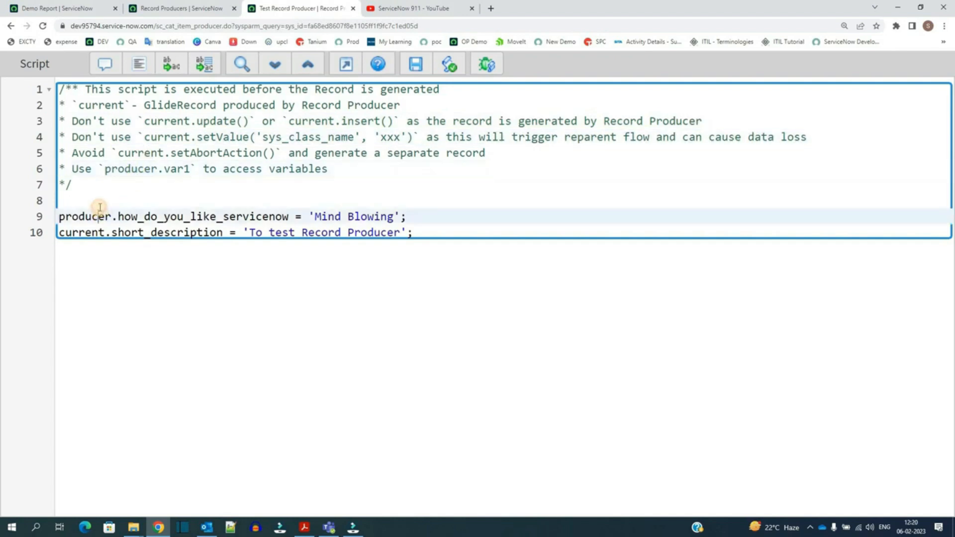
pyautogui.click(102, 189)
pyautogui.doubleClick(151, 218)
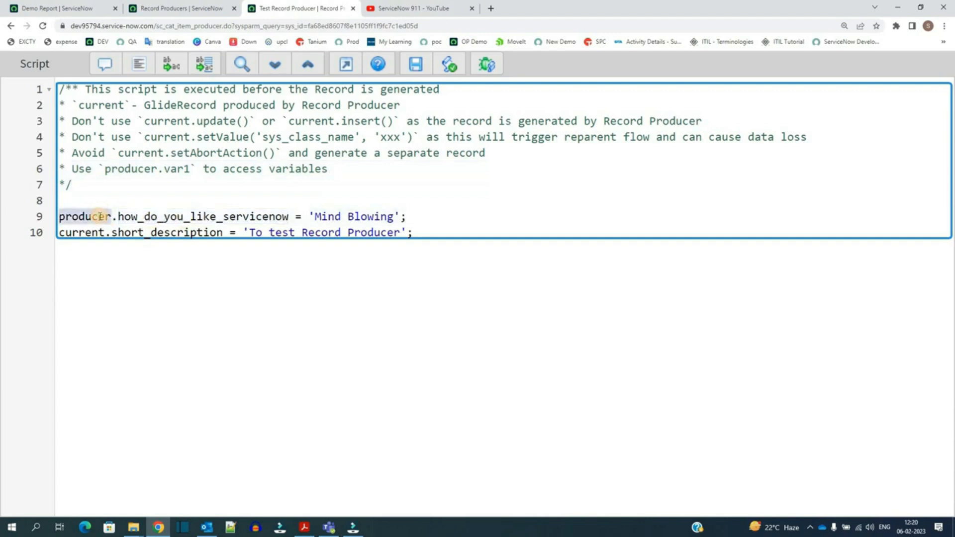
pyautogui.click(79, 217)
pyautogui.doubleClick(107, 218)
pyautogui.click(151, 218)
pyautogui.doubleClick(172, 217)
pyautogui.moveTo(377, 214); pyautogui.dragTo(323, 212)
pyautogui.press('Down')
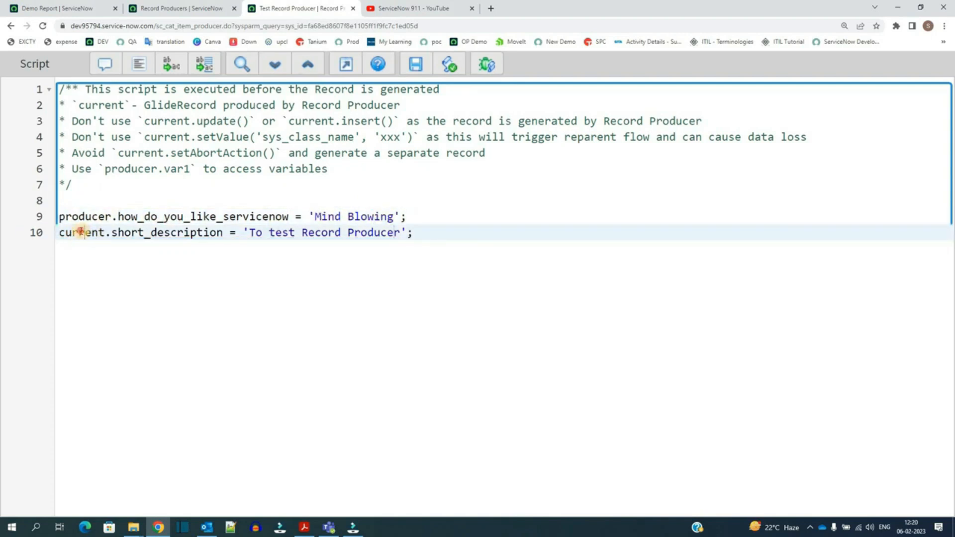
pyautogui.doubleClick(81, 232)
pyautogui.doubleClick(158, 229)
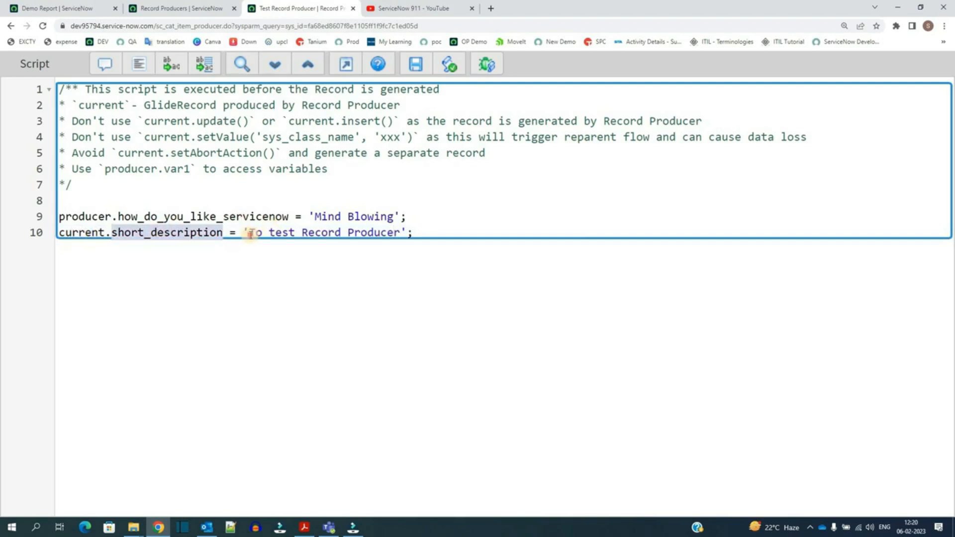
pyautogui.moveTo(249, 232); pyautogui.dragTo(392, 232)
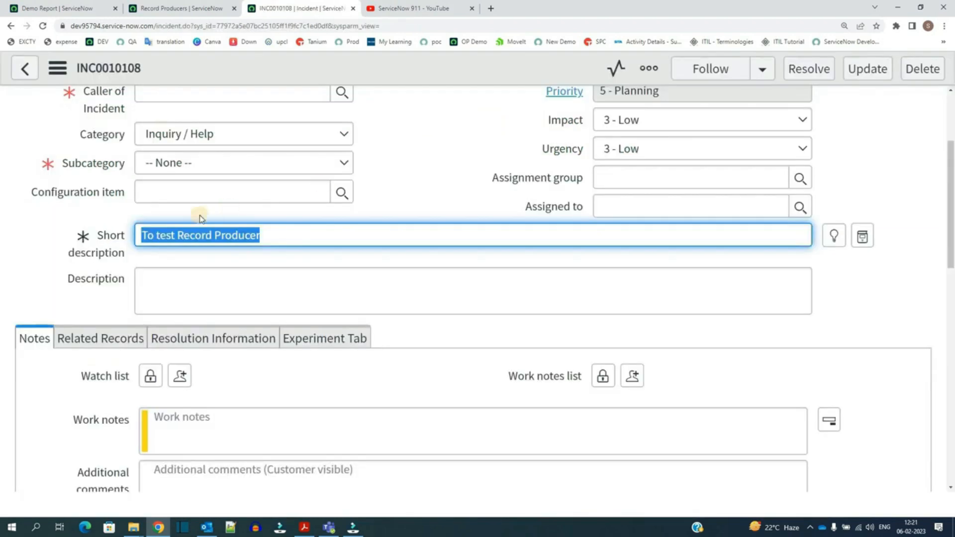
# Step: Check the generated incident's short description and its activity history
pyautogui.click(156, 230)
pyautogui.tripleClick(161, 227)
pyautogui.doubleClick(188, 235)
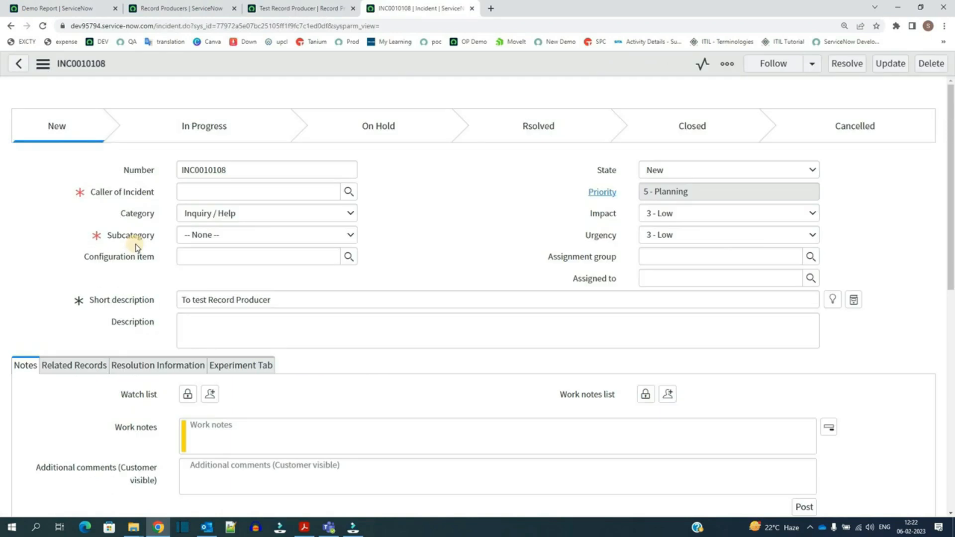
pyautogui.scroll(-5, 99, 298)
pyautogui.scroll(5, 101, 312)
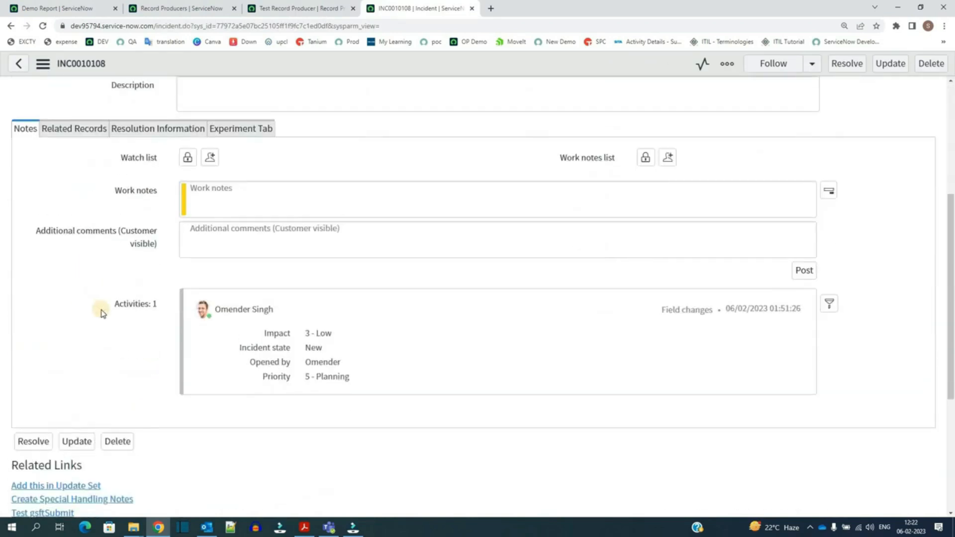
# Step: Return to the record producer, reopen its script in the full-screen editor and select the whole script
pyautogui.click(285, 5)
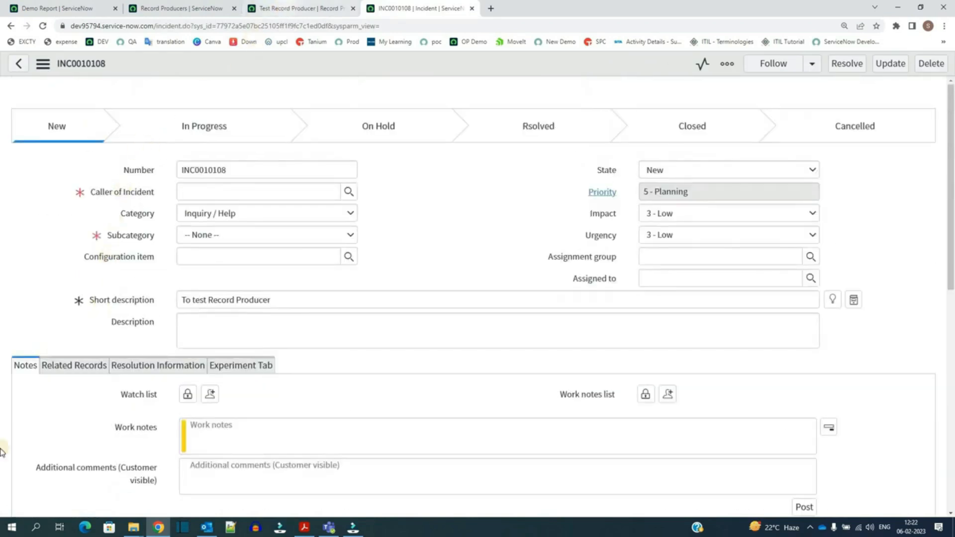
pyautogui.scroll(-6, 82, 423)
pyautogui.scroll(-3, 195, 343)
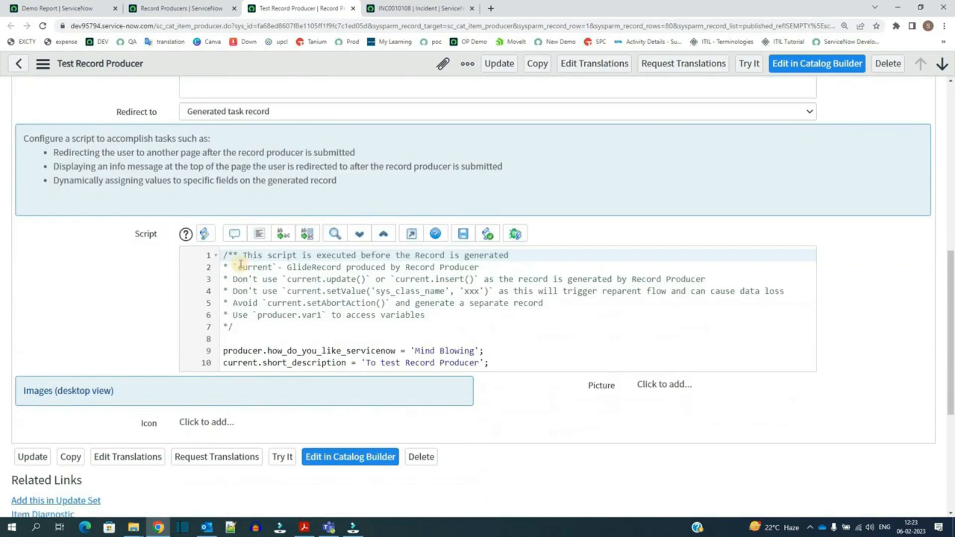
pyautogui.click(411, 234)
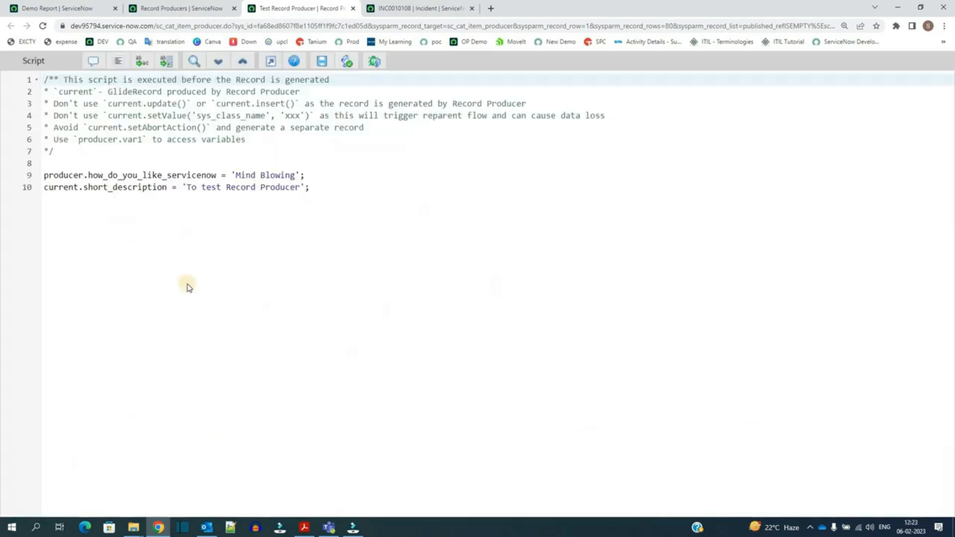
pyautogui.moveTo(309, 187); pyautogui.dragTo(30, 80)
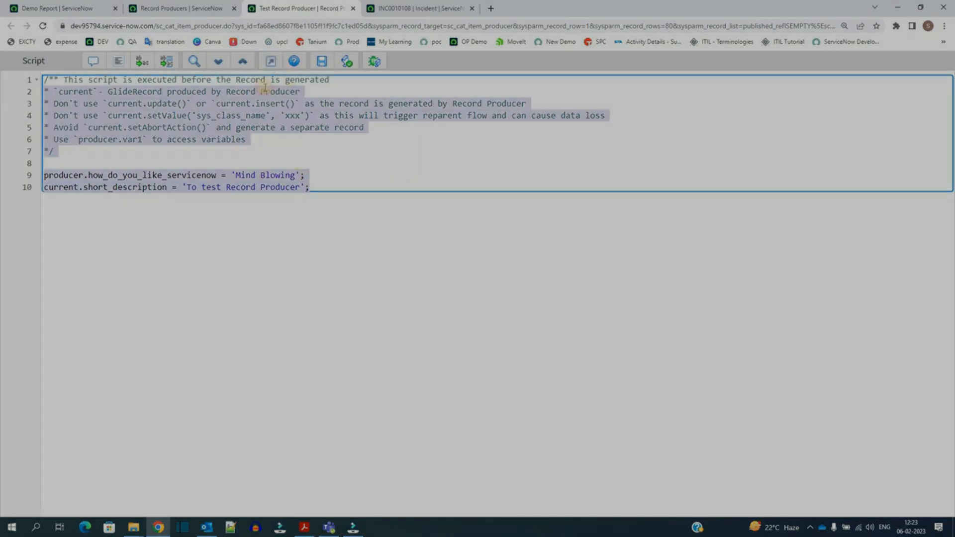
pyautogui.click(270, 61)
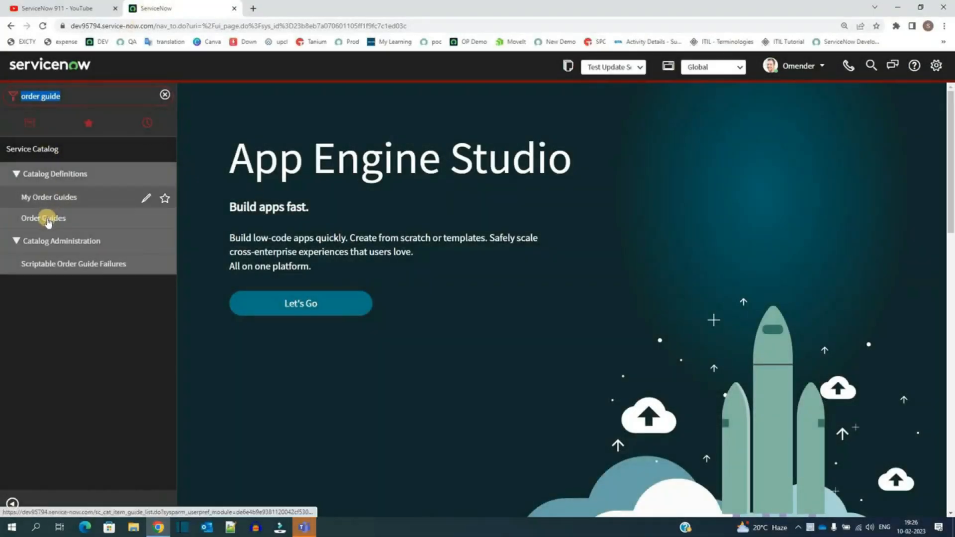
# Step: Open the New Hire order guide and review the items listed in its Rule base related list
pyautogui.click(48, 222)
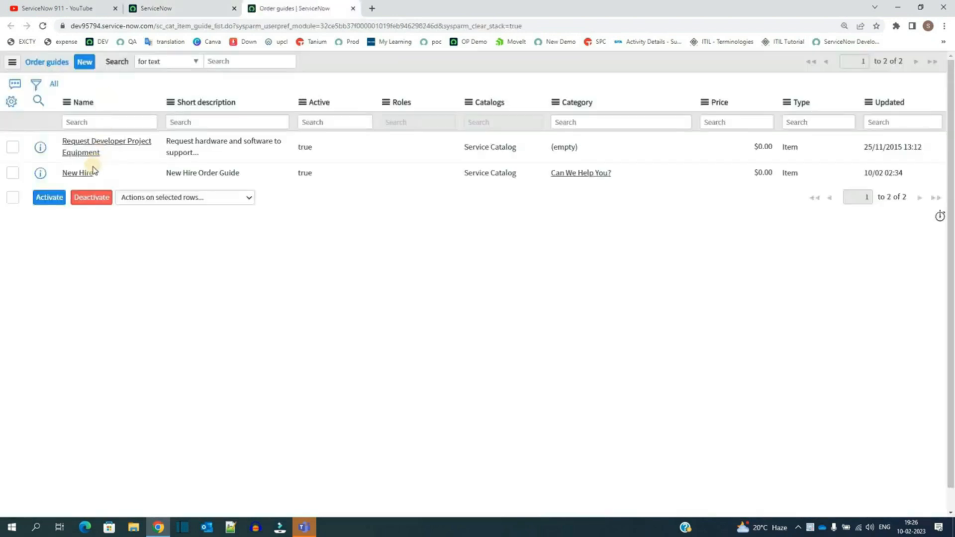
pyautogui.click(80, 175)
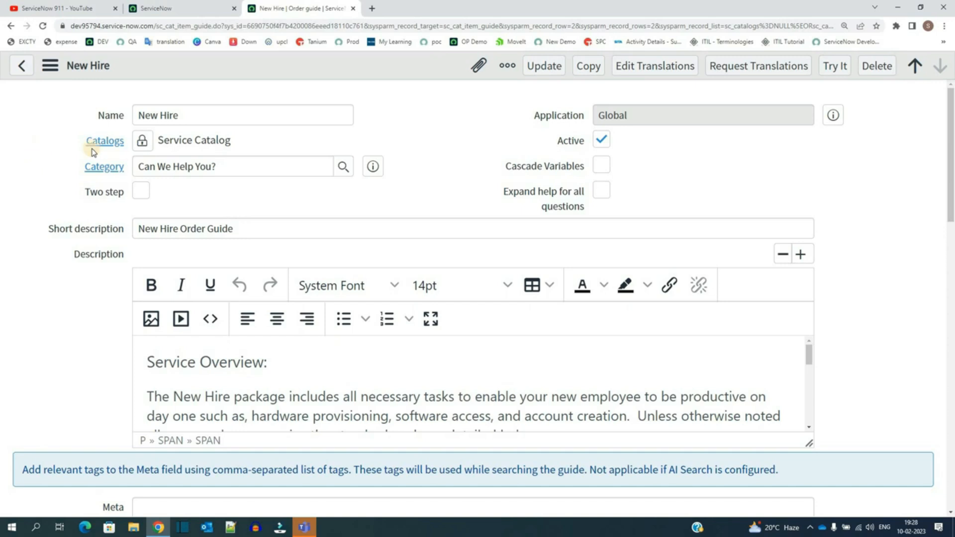
pyautogui.doubleClick(199, 115)
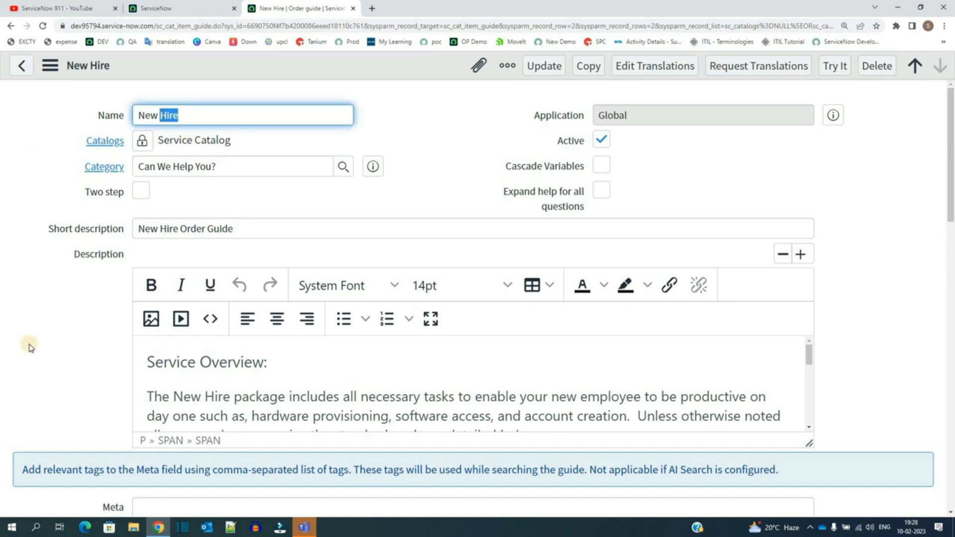
pyautogui.scroll(-10, 30, 346)
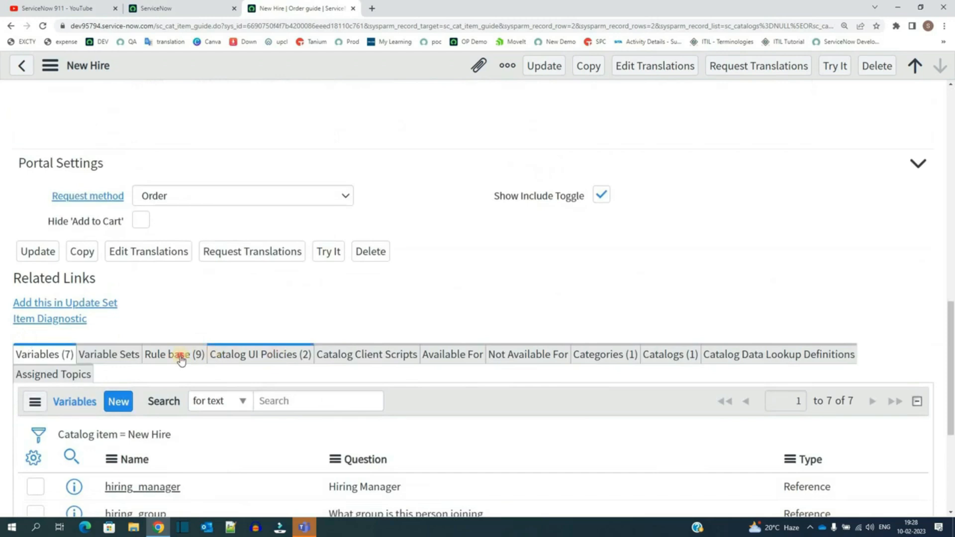
pyautogui.click(181, 355)
pyautogui.scroll(-3, 502, 368)
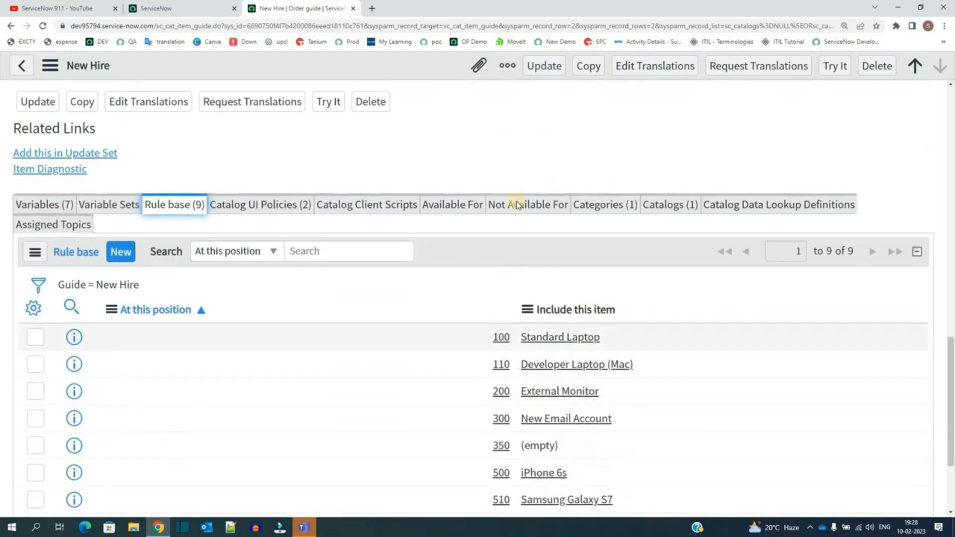
pyautogui.scroll(-3, 515, 199)
pyautogui.moveTo(516, 188); pyautogui.dragTo(577, 448)
pyautogui.click(576, 448)
pyautogui.scroll(2, 458, 277)
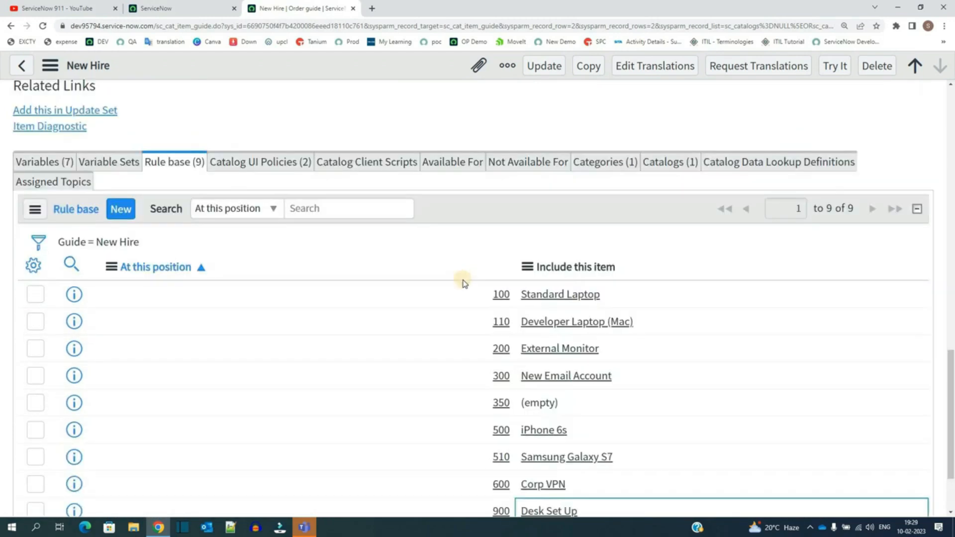
pyautogui.scroll(-2, 454, 278)
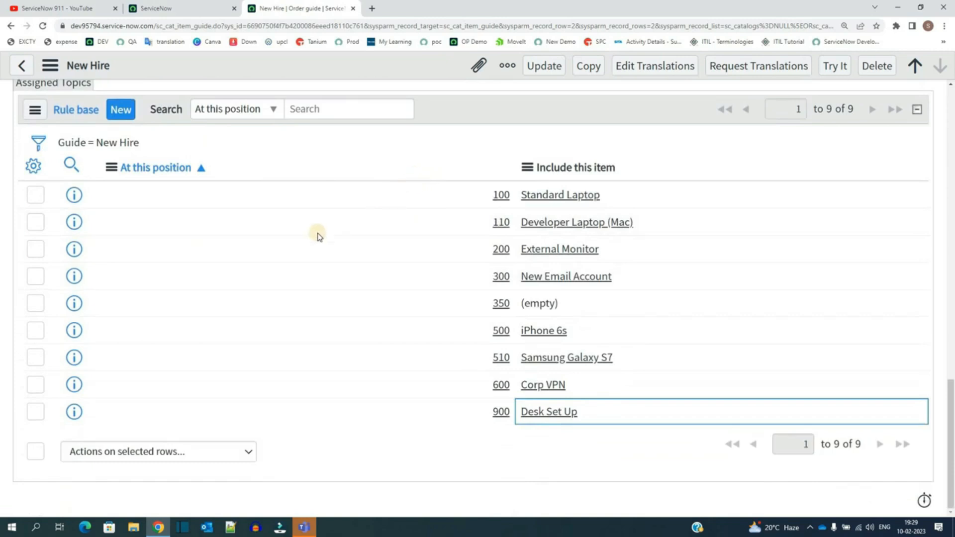
pyautogui.scroll(15, 315, 245)
# Step: Review the order guide's Name, Two step, Active and Cascade Variables fields and its icon and picture
pyautogui.click(417, 116)
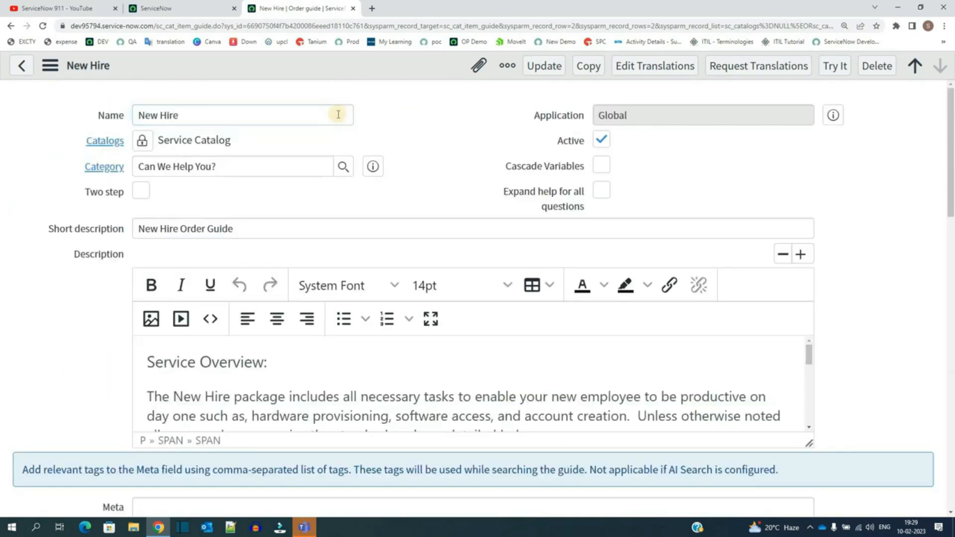
pyautogui.tripleClick(293, 114)
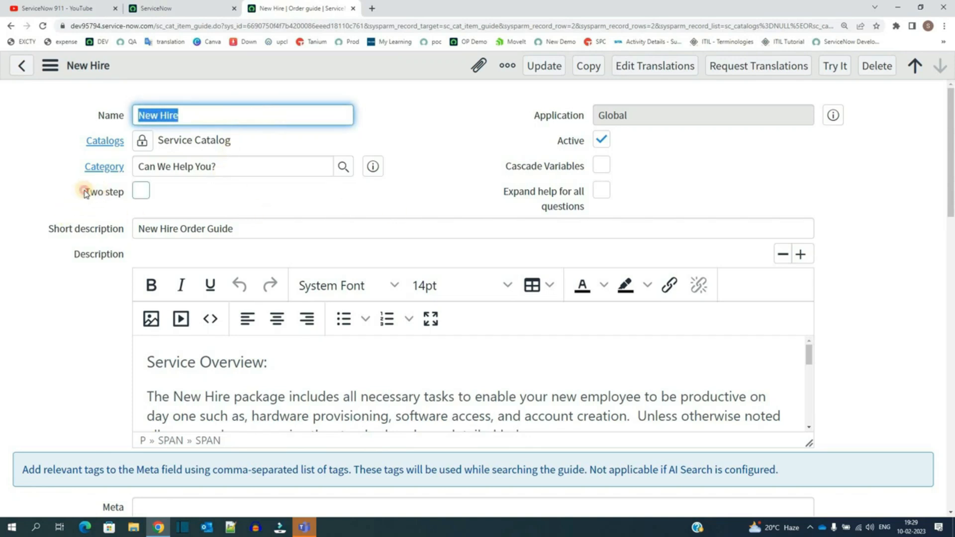
pyautogui.click(130, 197)
pyautogui.tripleClick(129, 198)
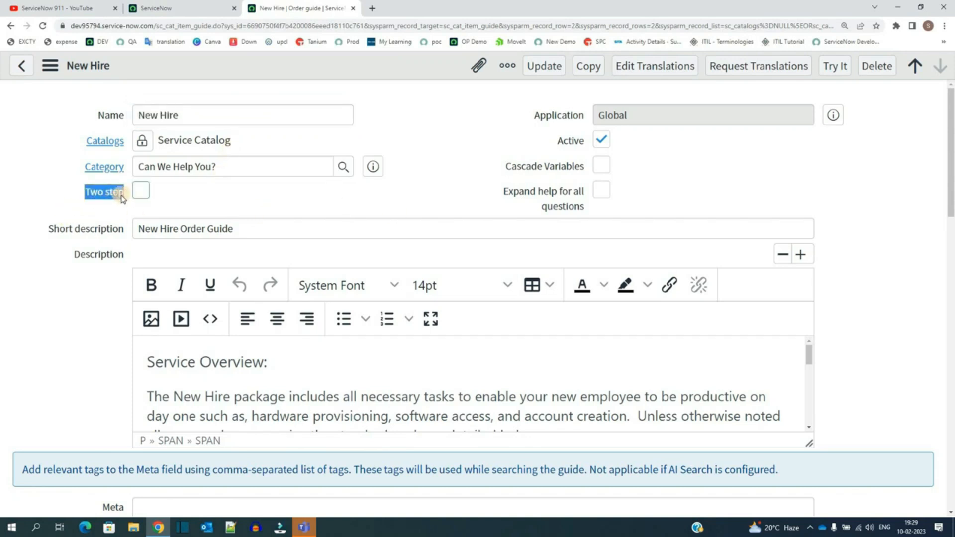
pyautogui.click(517, 135)
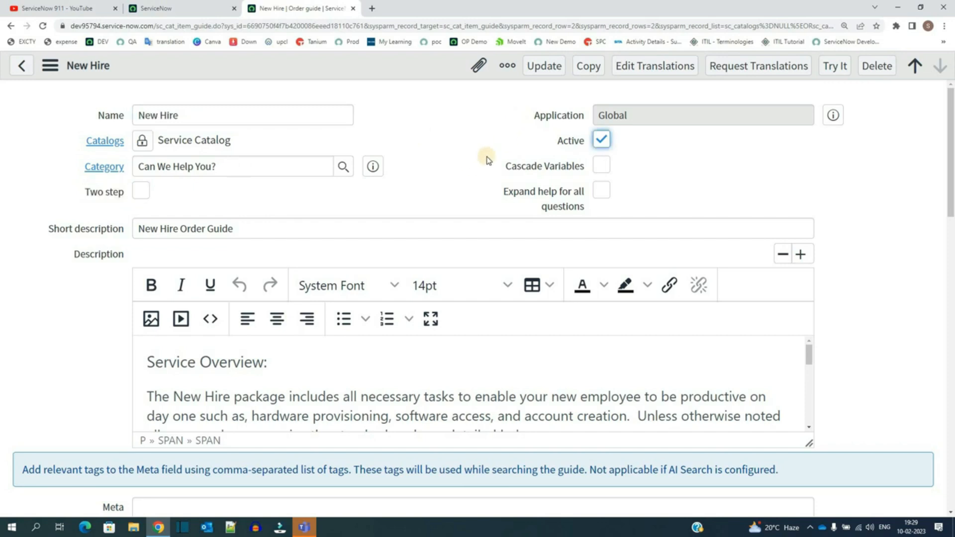
pyautogui.moveTo(504, 172); pyautogui.dragTo(582, 169)
pyautogui.scroll(-18, 122, 221)
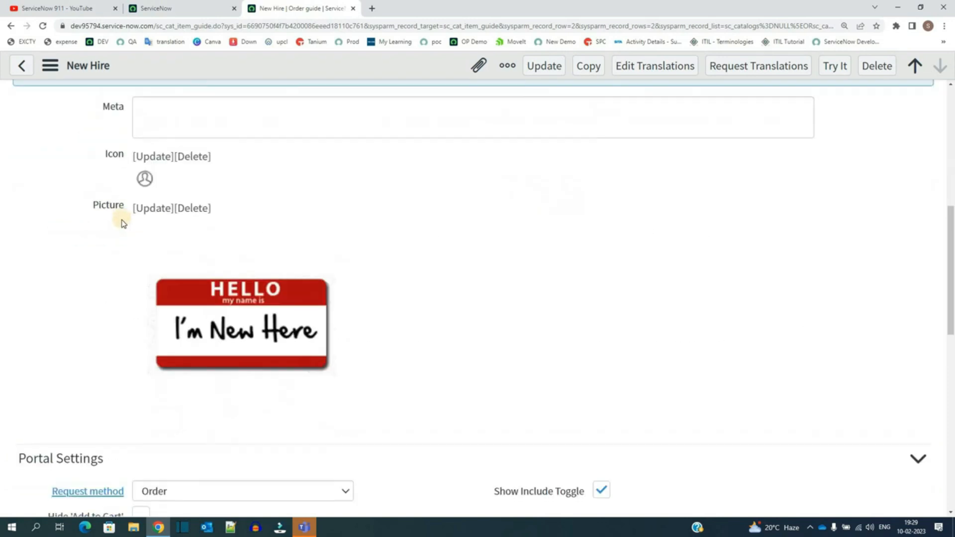
# Step: Compare the order guide's Variables related list with its Rule base related list
pyautogui.click(45, 104)
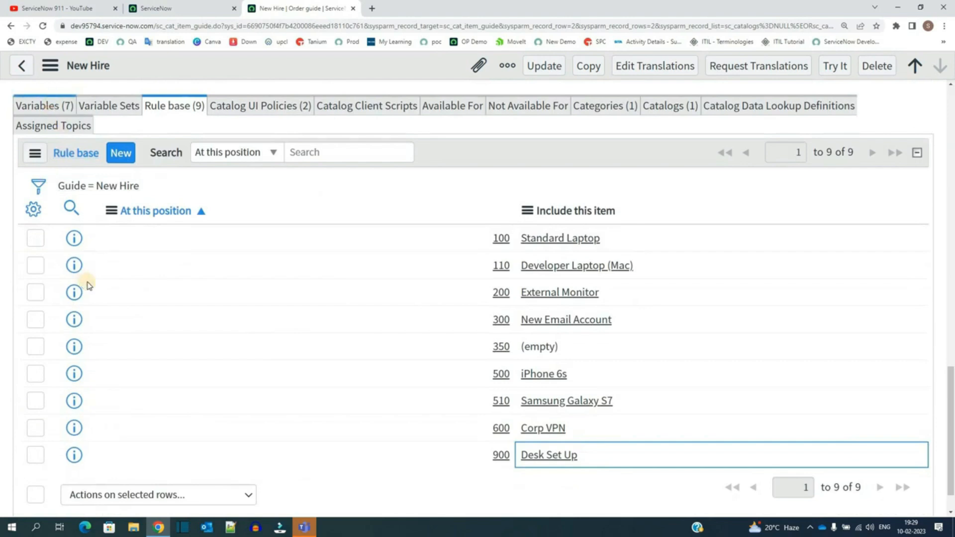
pyautogui.moveTo(139, 315); pyautogui.dragTo(208, 429)
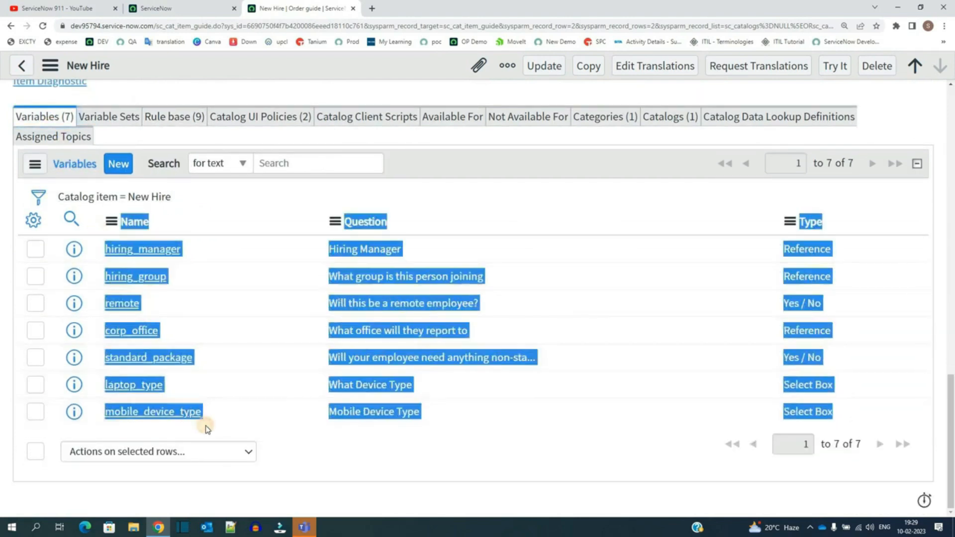
pyautogui.click(207, 429)
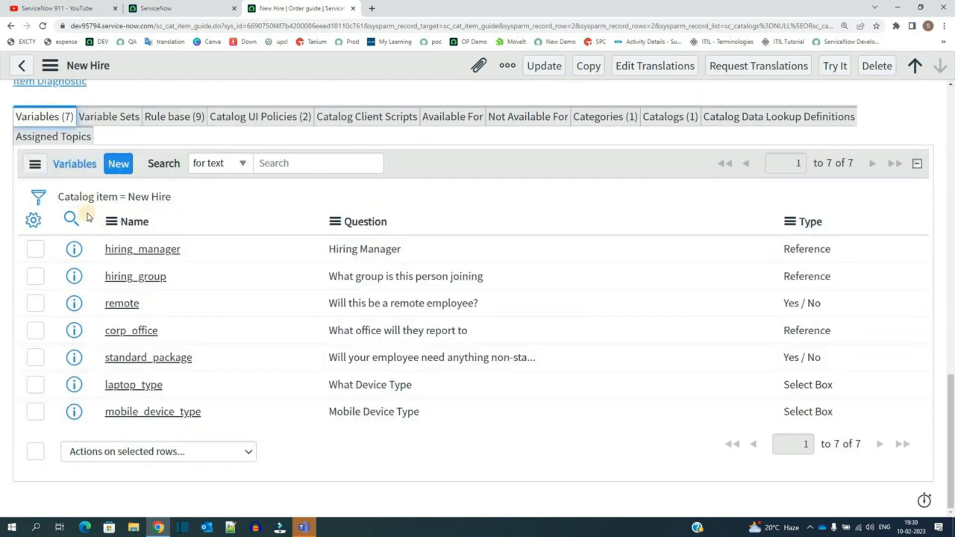
pyautogui.click(182, 115)
pyautogui.moveTo(508, 213); pyautogui.dragTo(581, 497)
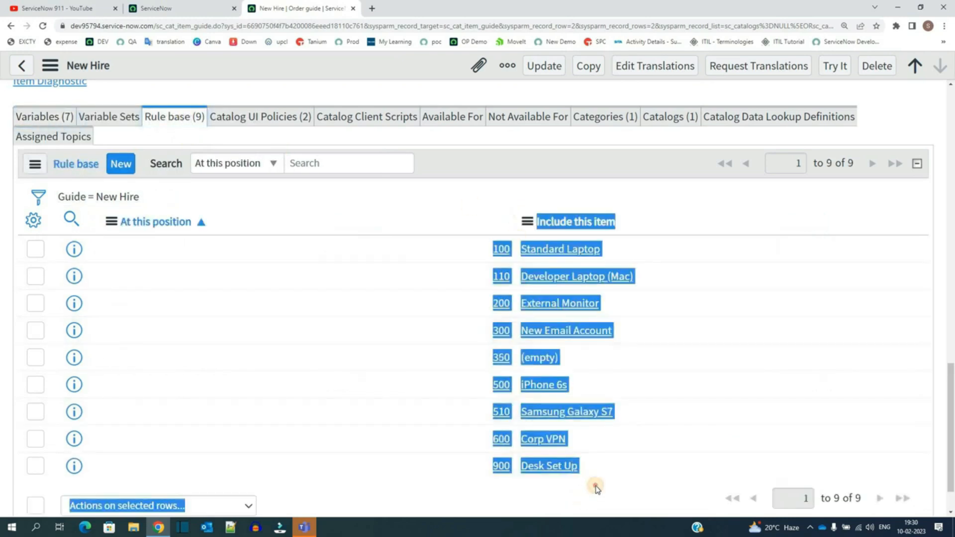
pyautogui.click(579, 475)
# Step: Highlight the order guide's Short description and scroll down to the related lists again
pyautogui.scroll(15, 484, 371)
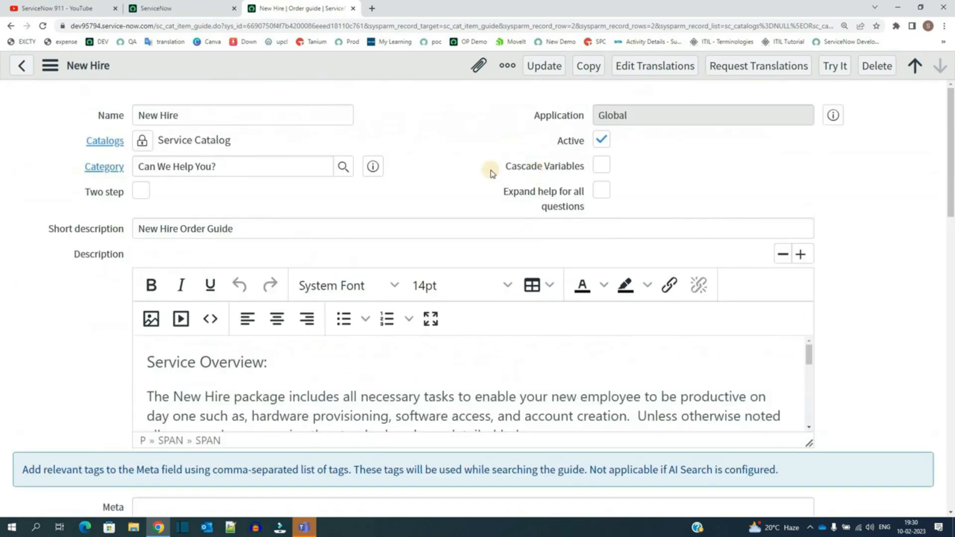
pyautogui.doubleClick(265, 228)
pyautogui.hotkey('ctrl', 'a')
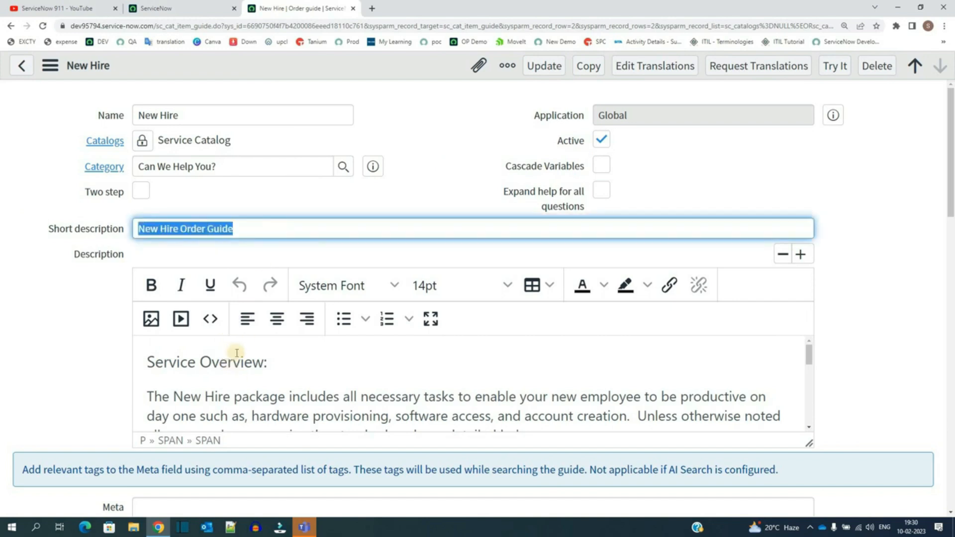
pyautogui.scroll(-6, 149, 343)
pyautogui.scroll(-10, 60, 336)
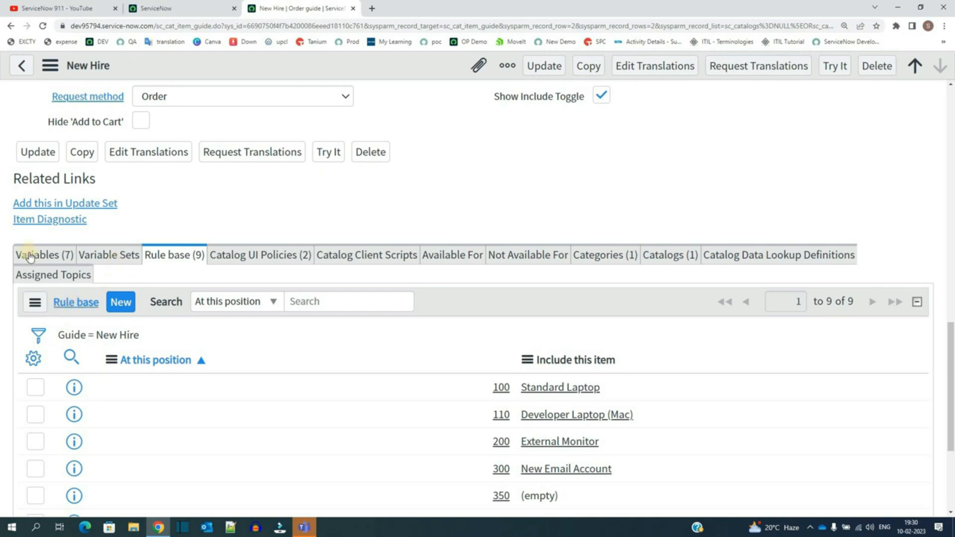
# Step: Switch among the order guide's Variables, Variable Sets and Rule base lists, and open the Standard Laptop rule in a new tab
pyautogui.click(25, 255)
pyautogui.scroll(-1, 156, 294)
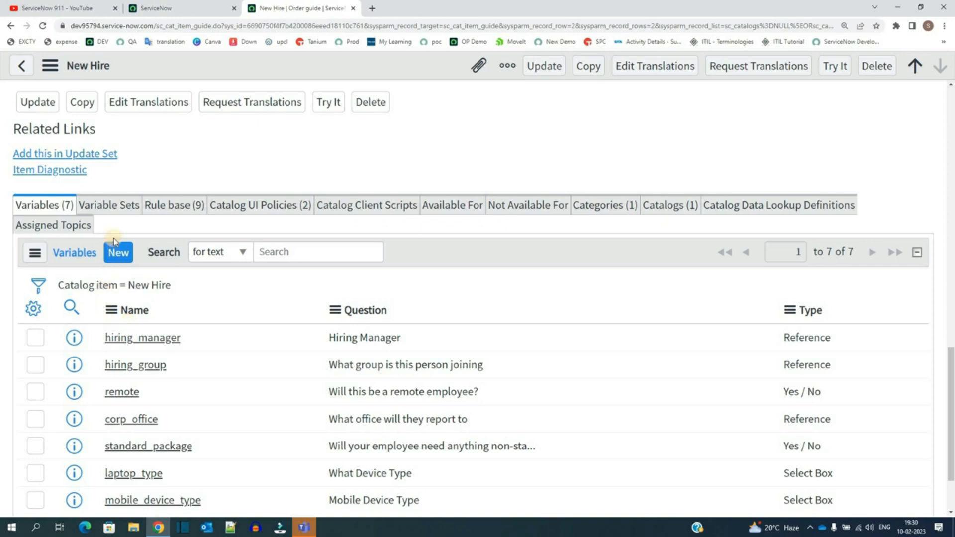
pyautogui.click(113, 205)
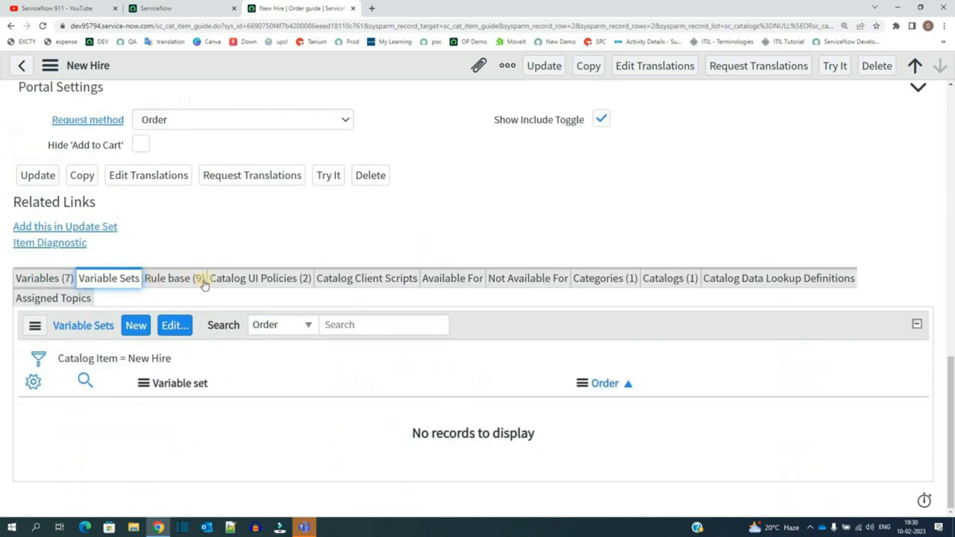
pyautogui.click(169, 280)
pyautogui.scroll(-1, 109, 293)
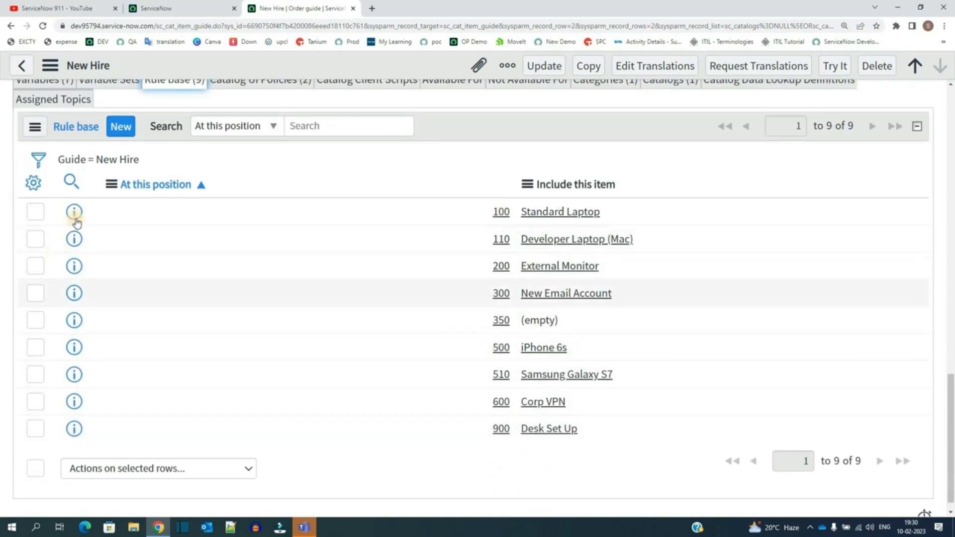
pyautogui.moveTo(74, 212); pyautogui.dragTo(409, 4)
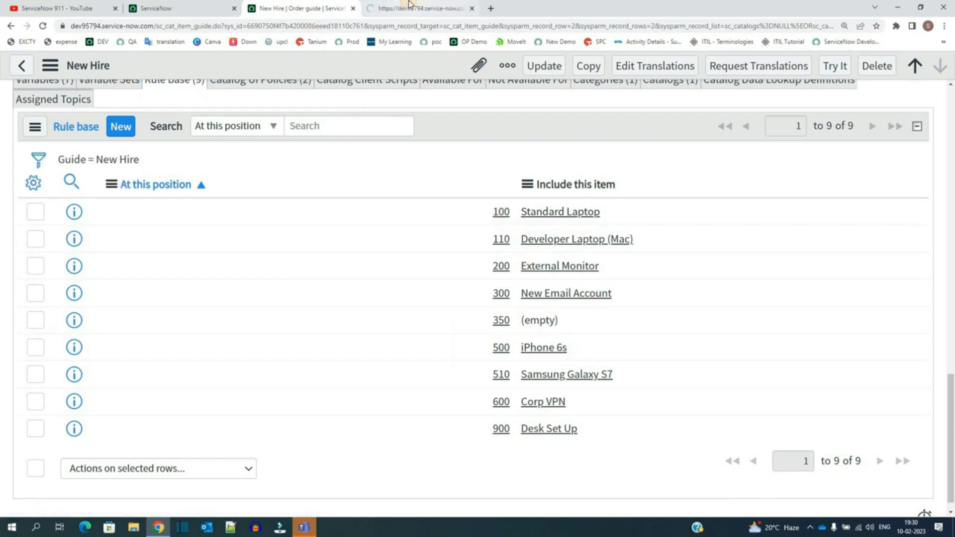
pyautogui.click(409, 4)
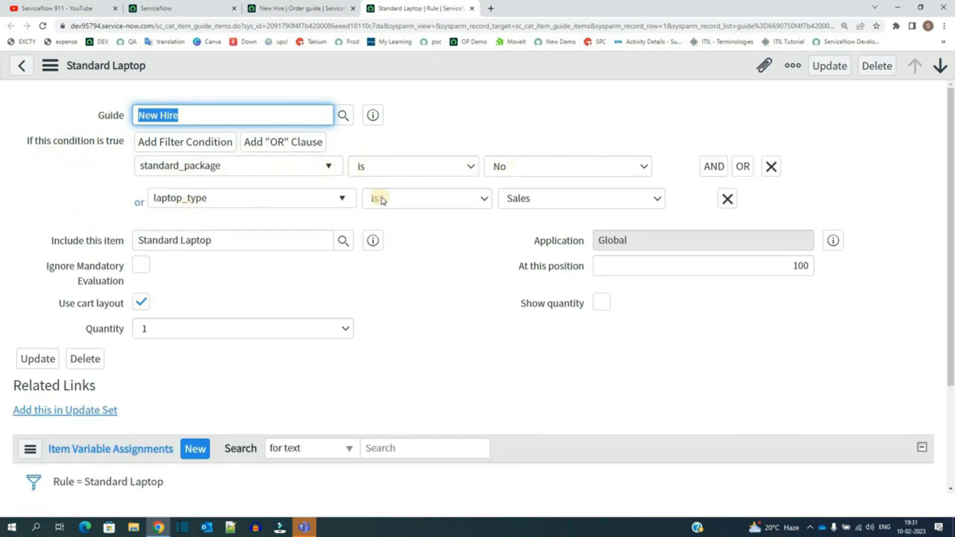
# Step: Compare the Standard Laptop rule's condition variables with the order guide's Variables list
pyautogui.click(285, 165)
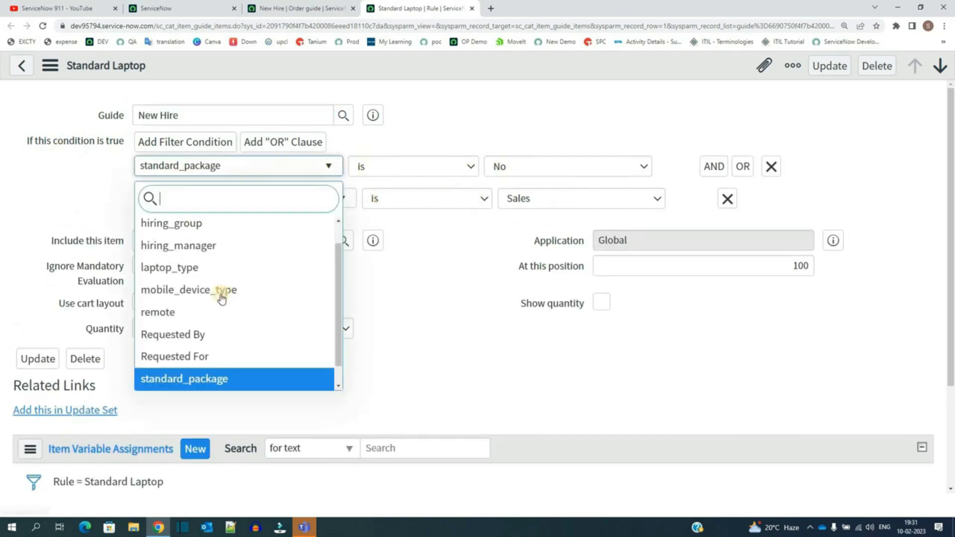
pyautogui.click(313, 7)
pyautogui.scroll(1, 49, 249)
pyautogui.scroll(2, 49, 248)
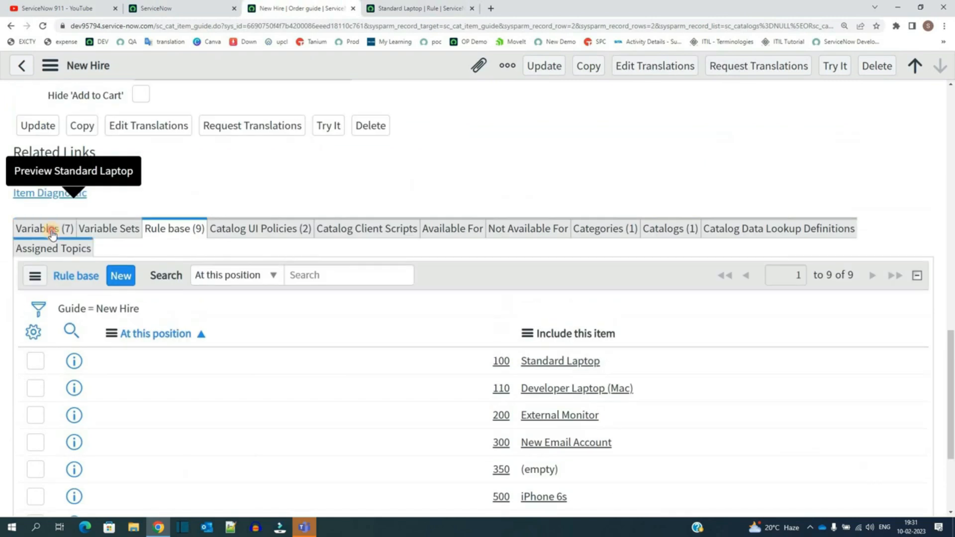
pyautogui.click(45, 229)
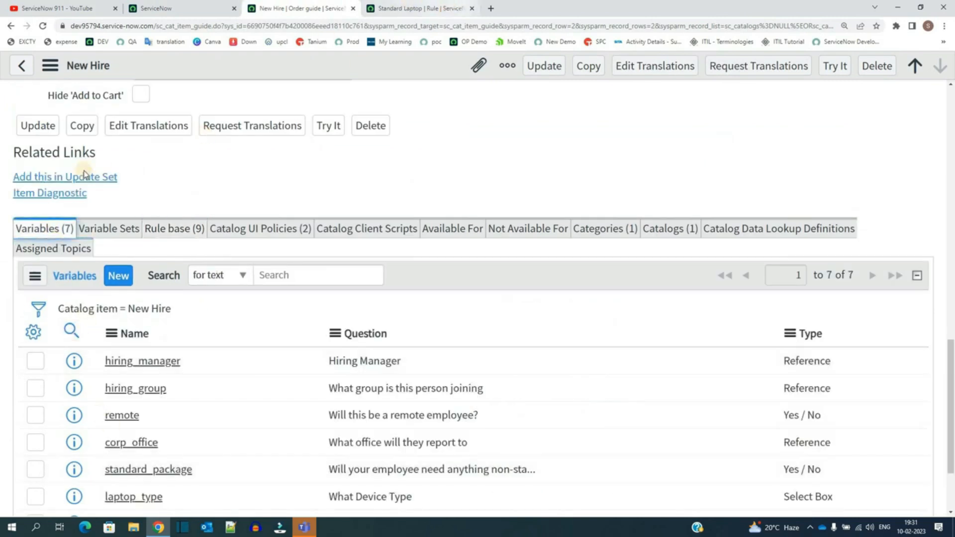
pyautogui.hotkey('ctrl', 'Tab')
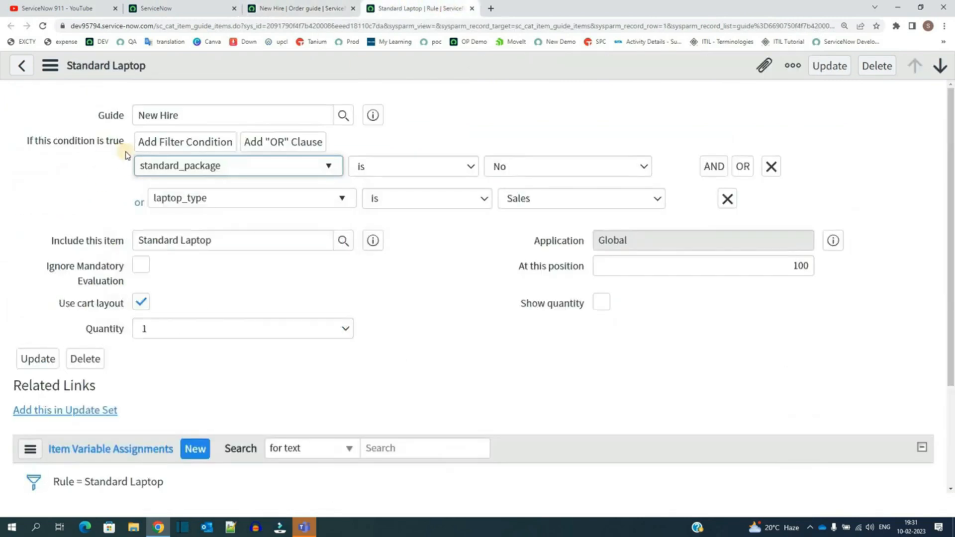
# Step: Examine the rule's Include this item, Ignore Mandatory Evaluation, At this position and Quantity fields
pyautogui.tripleClick(171, 242)
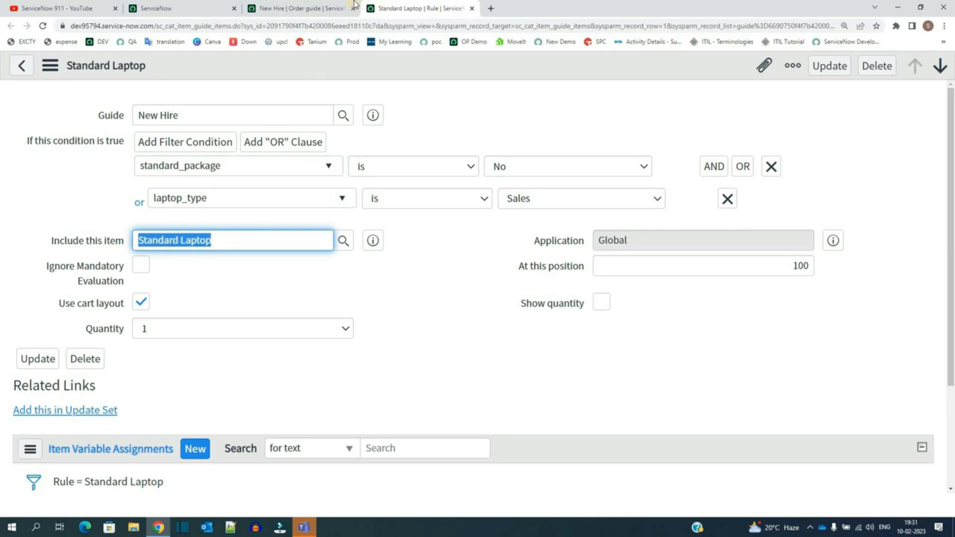
pyautogui.click(324, 284)
pyautogui.moveTo(125, 264)
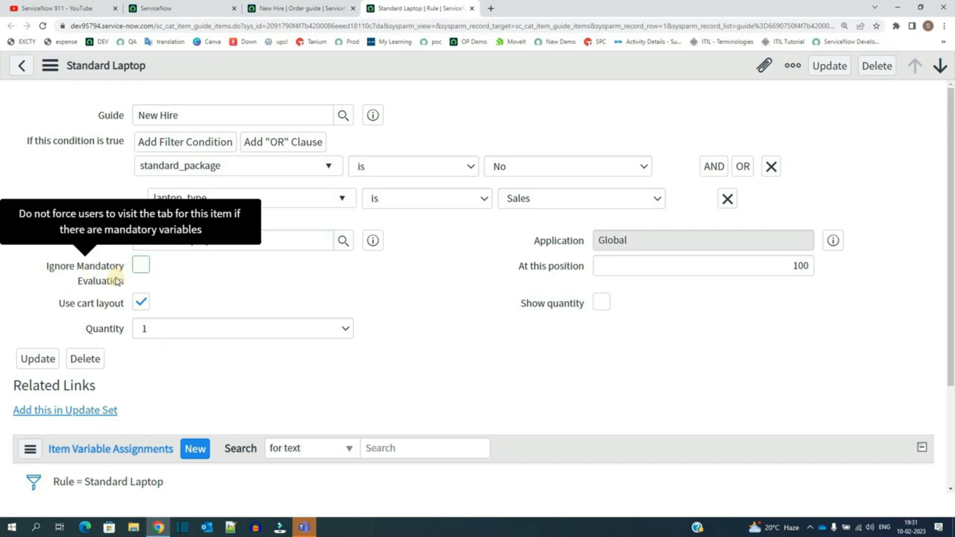
pyautogui.tripleClick(290, 244)
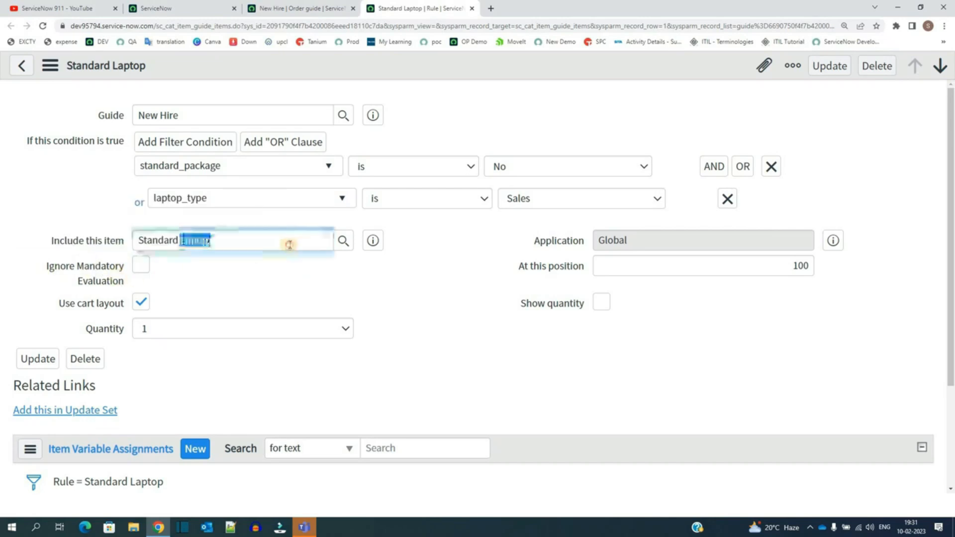
pyautogui.click(210, 283)
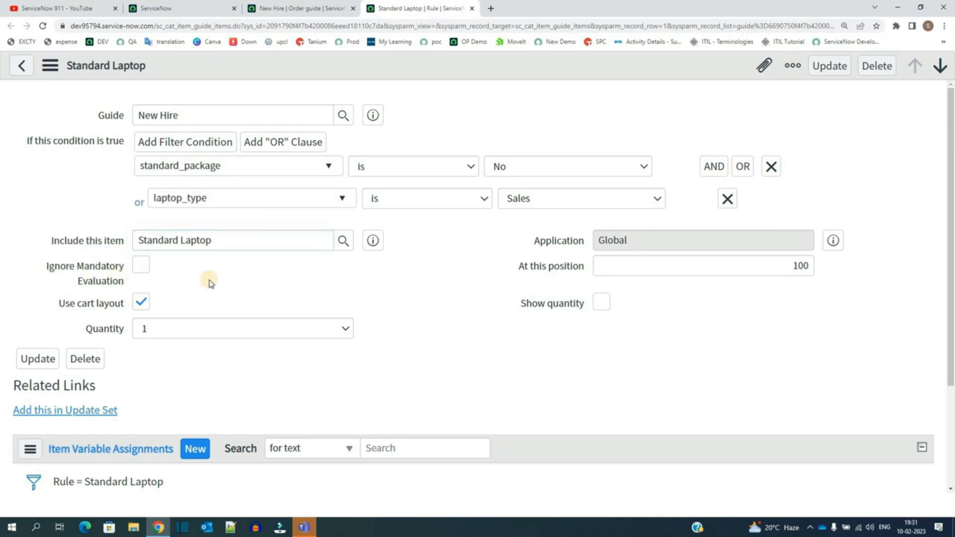
pyautogui.click(142, 267)
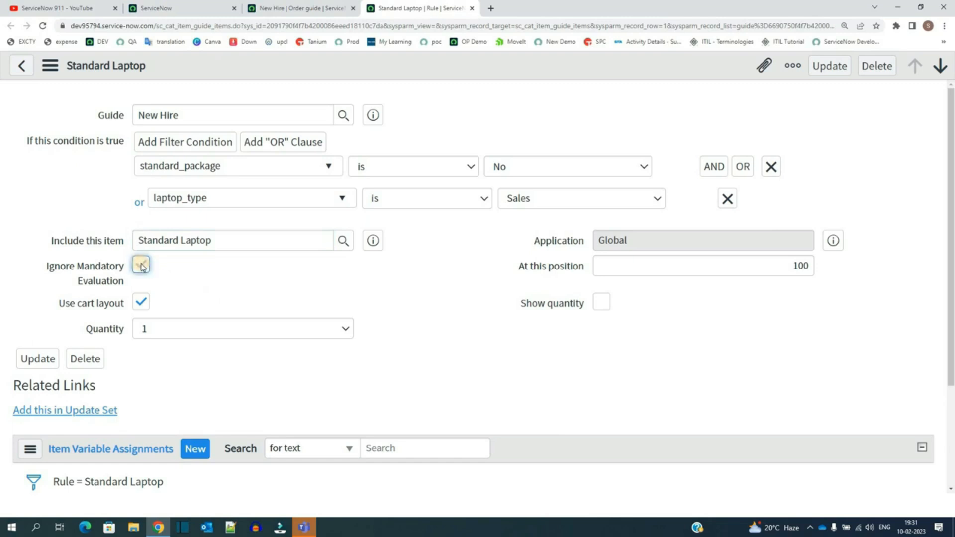
pyautogui.tripleClick(178, 246)
pyautogui.click(195, 290)
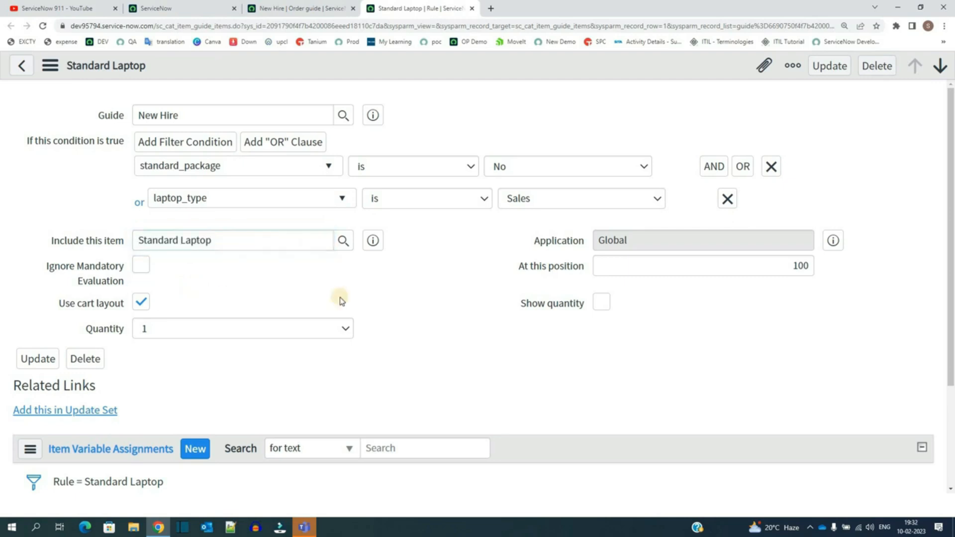
pyautogui.tripleClick(708, 268)
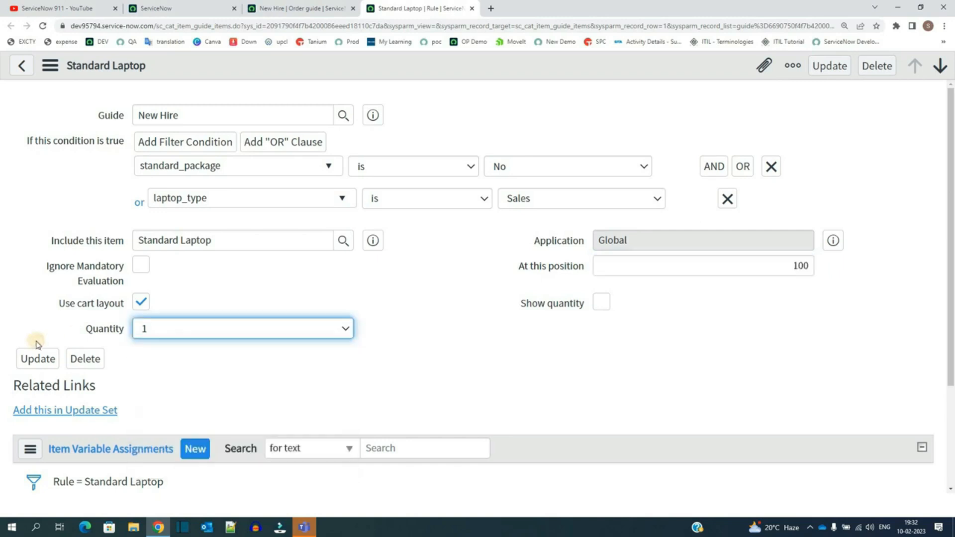
pyautogui.click(35, 342)
pyautogui.click(197, 334)
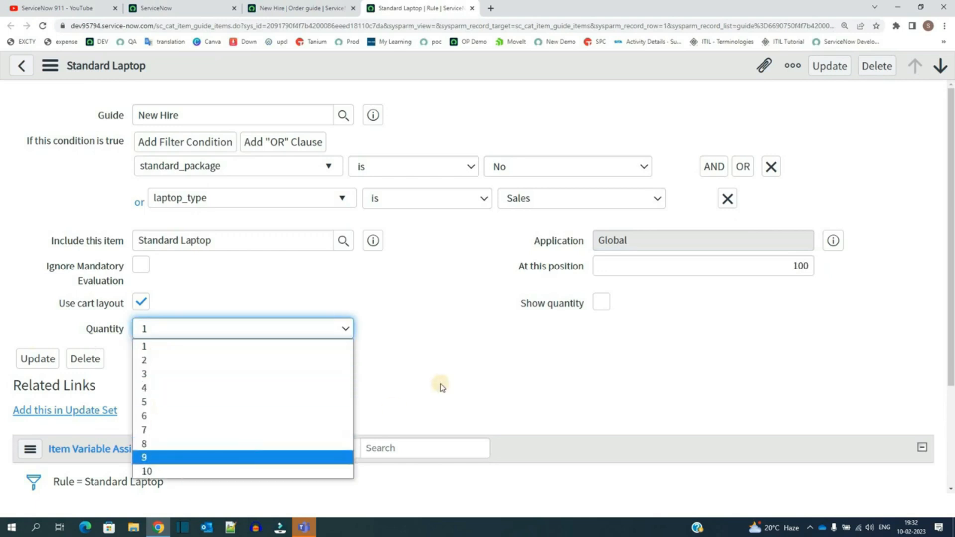
pyautogui.click(680, 190)
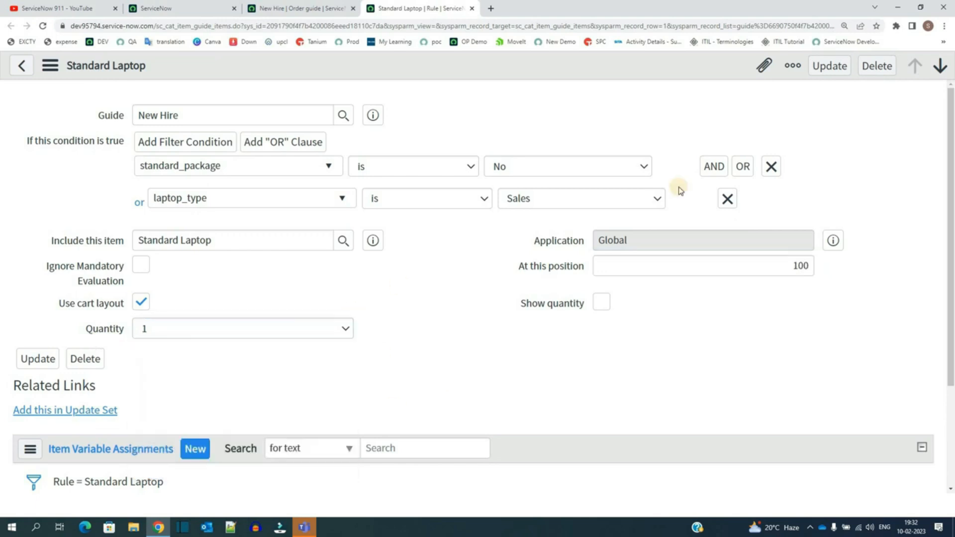
# Step: Close the rule tab, revisit the Rule base list, and launch the New Hire order guide with Try It
pyautogui.middleClick(403, 8)
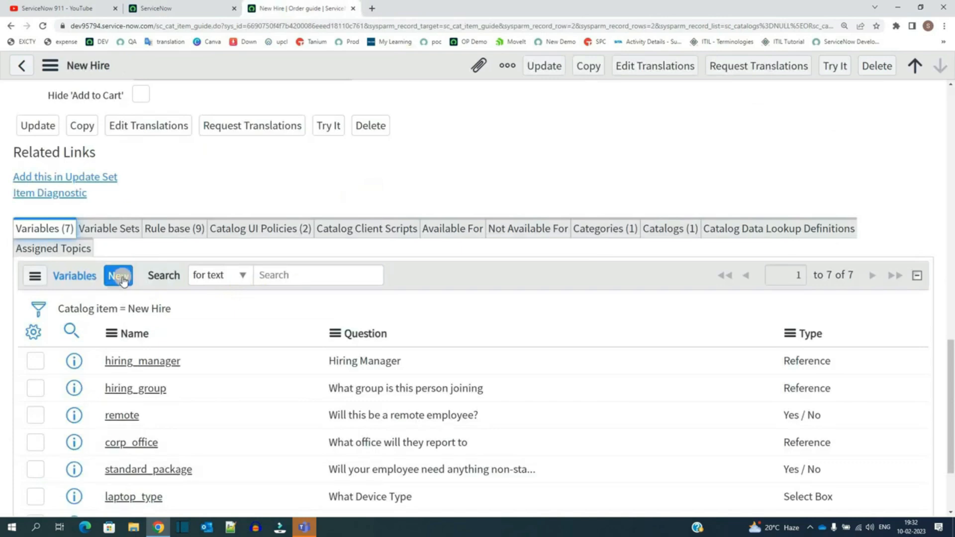
pyautogui.click(174, 228)
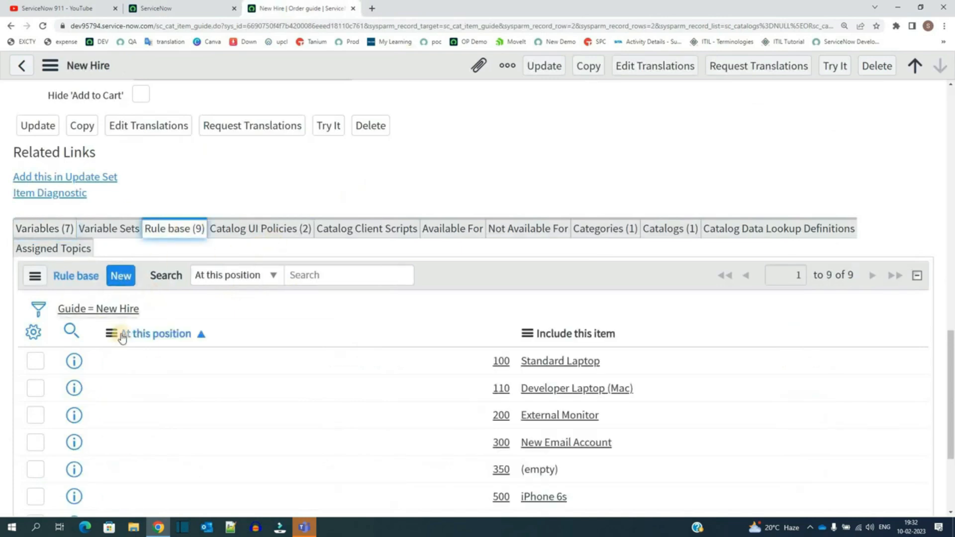
pyautogui.scroll(-3, 125, 341)
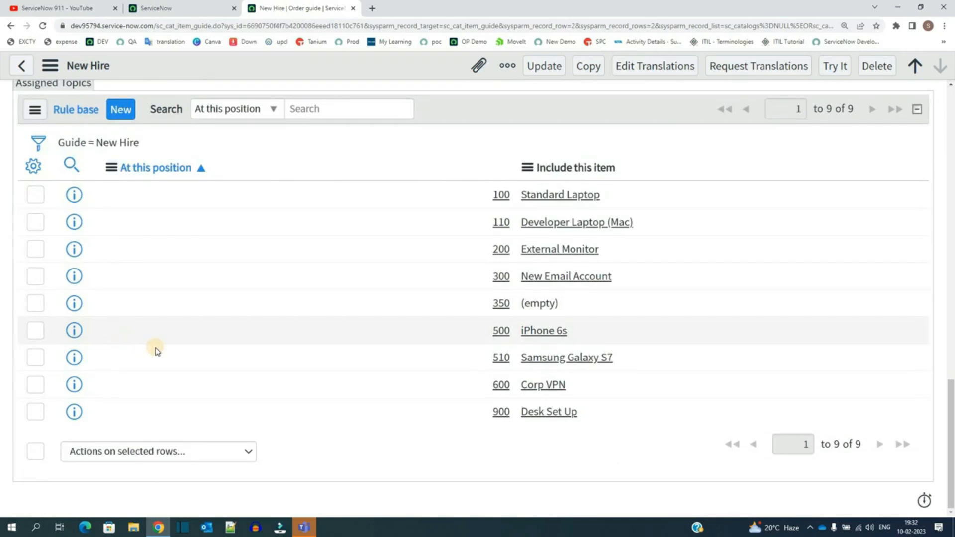
pyautogui.scroll(4, 154, 345)
pyautogui.click(845, 68)
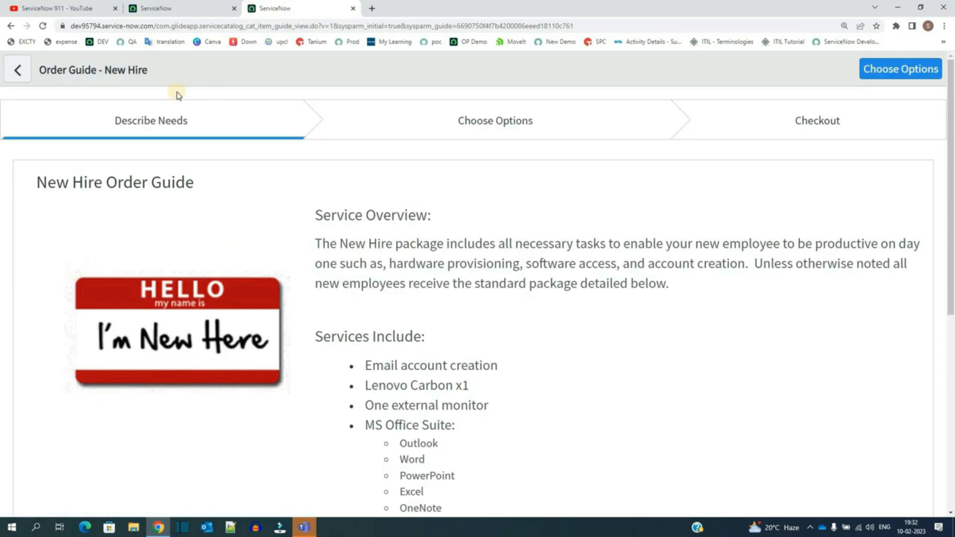
# Step: Read the Describe Needs overview and the questions of the New Hire order guide
pyautogui.click(193, 122)
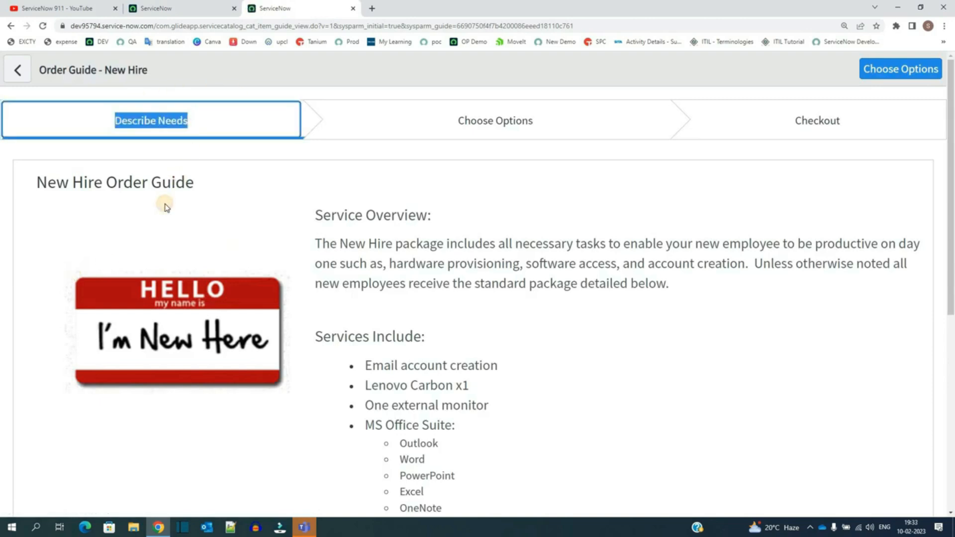
pyautogui.scroll(-5, 164, 204)
pyautogui.scroll(-3, 110, 247)
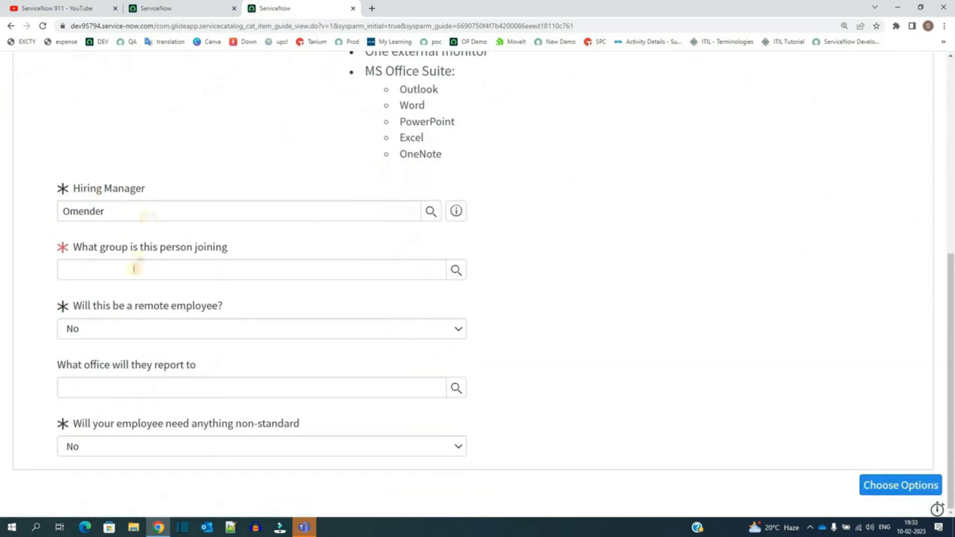
pyautogui.scroll(6, 139, 269)
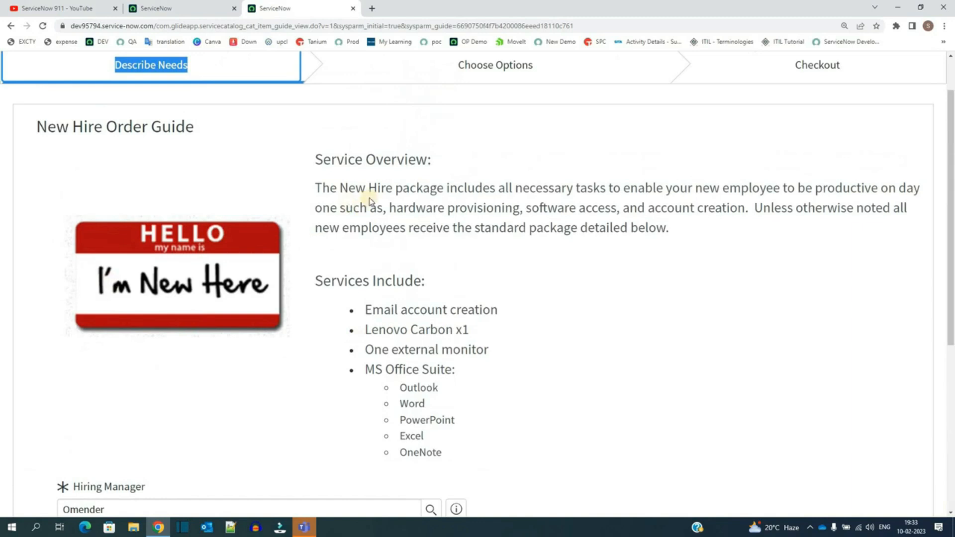
pyautogui.tripleClick(377, 188)
pyautogui.scroll(-6, 328, 257)
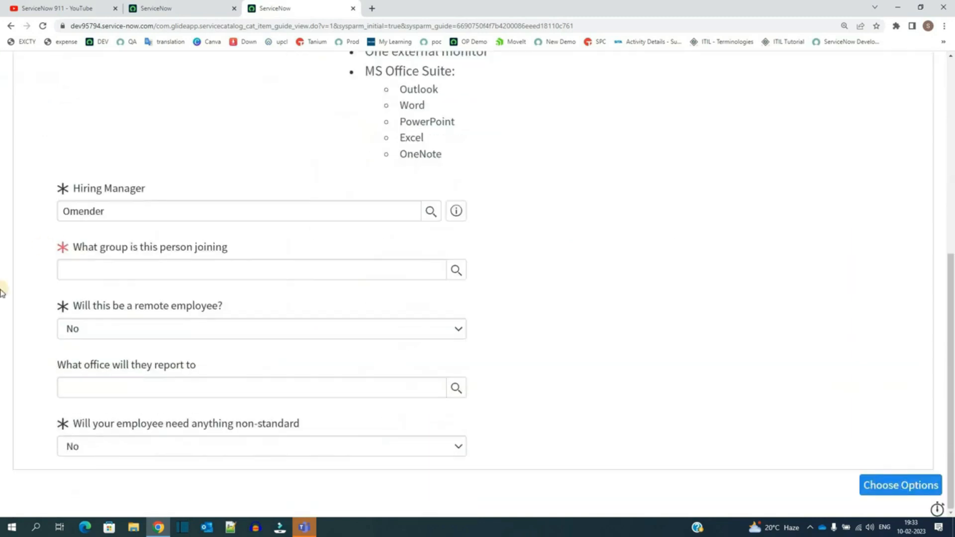
# Step: Pick Customer Support as the group the person is joining and continue to Choose Options
pyautogui.click(199, 273)
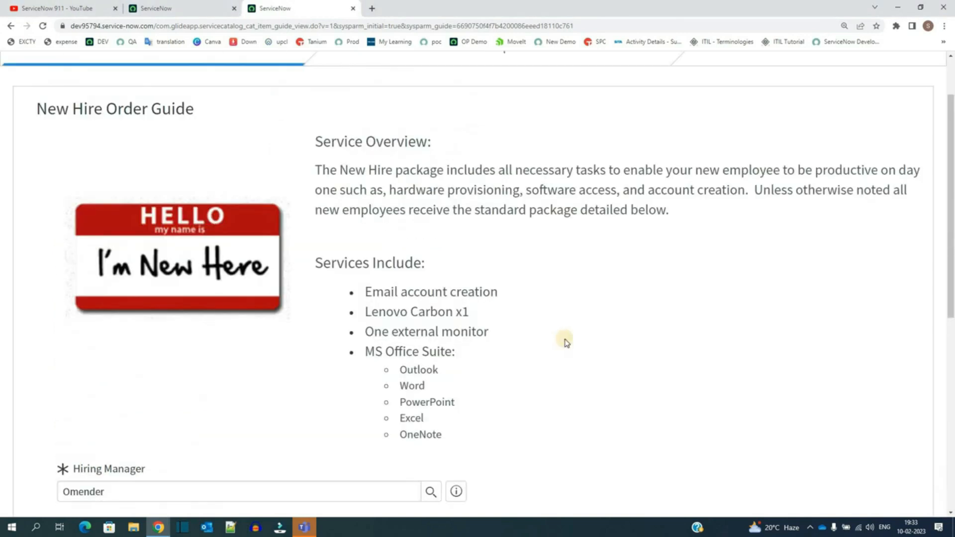
pyautogui.scroll(-8, 566, 342)
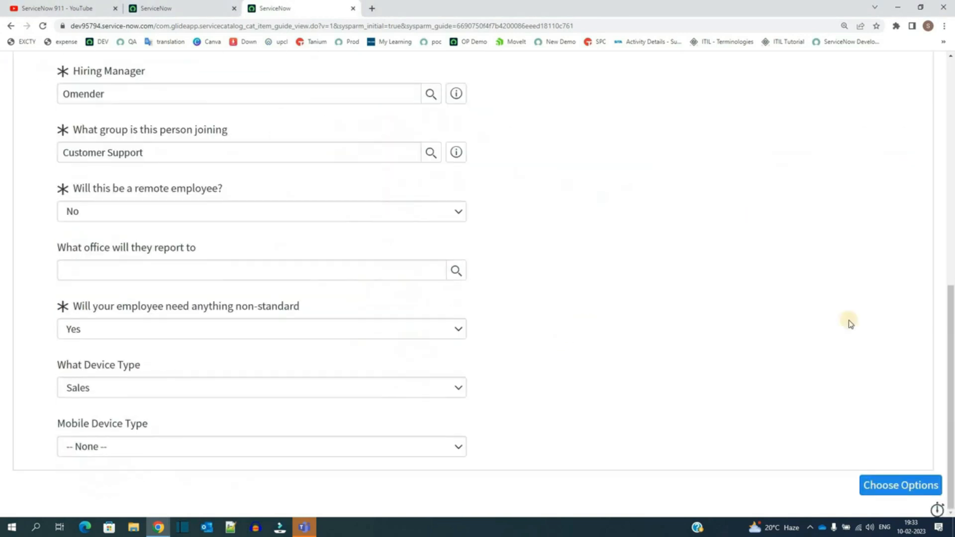
pyautogui.click(900, 486)
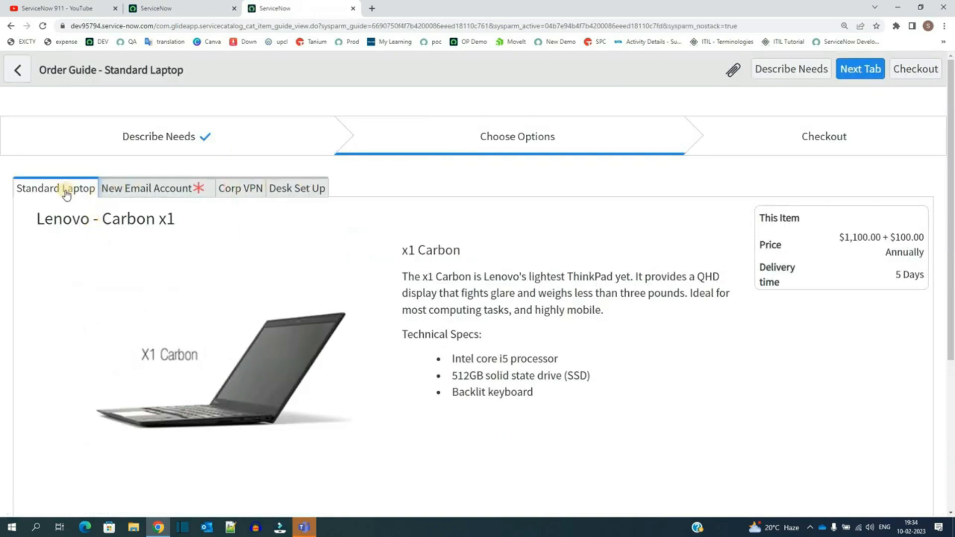
# Step: Review the Standard Laptop tab, then enter a preferred email address on the New Email Account tab
pyautogui.click(162, 196)
pyautogui.scroll(-3, 139, 215)
pyautogui.scroll(3, 141, 214)
pyautogui.click(150, 183)
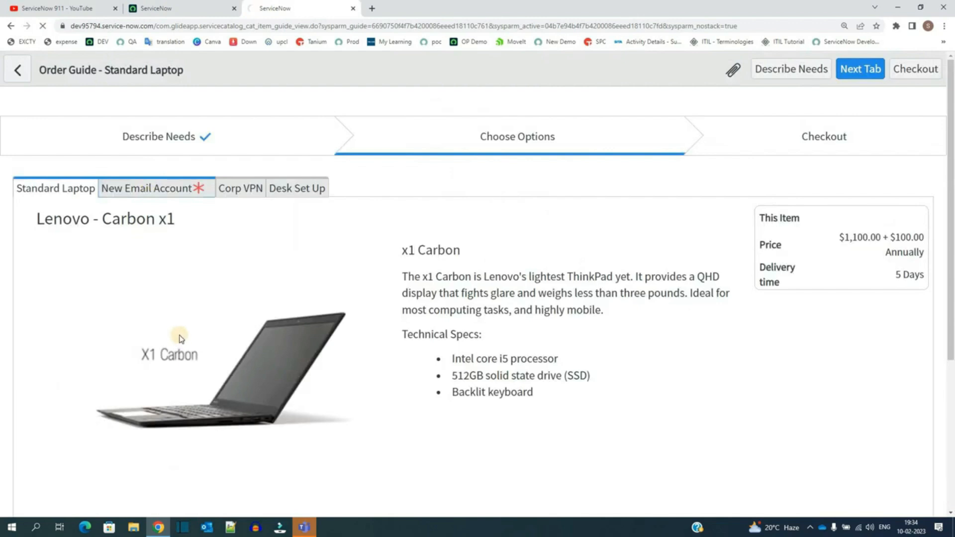
pyautogui.scroll(-2, 159, 398)
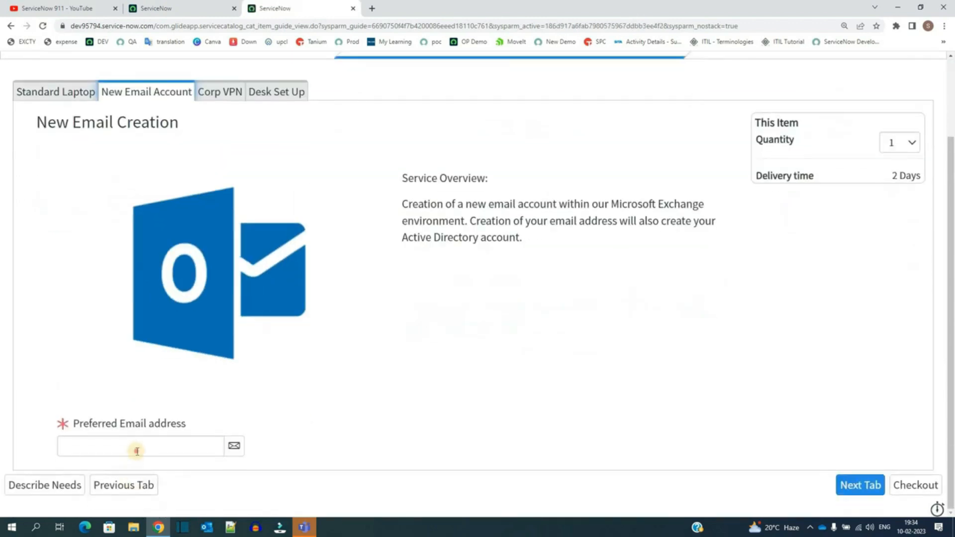
pyautogui.click(137, 452)
pyautogui.write('te')
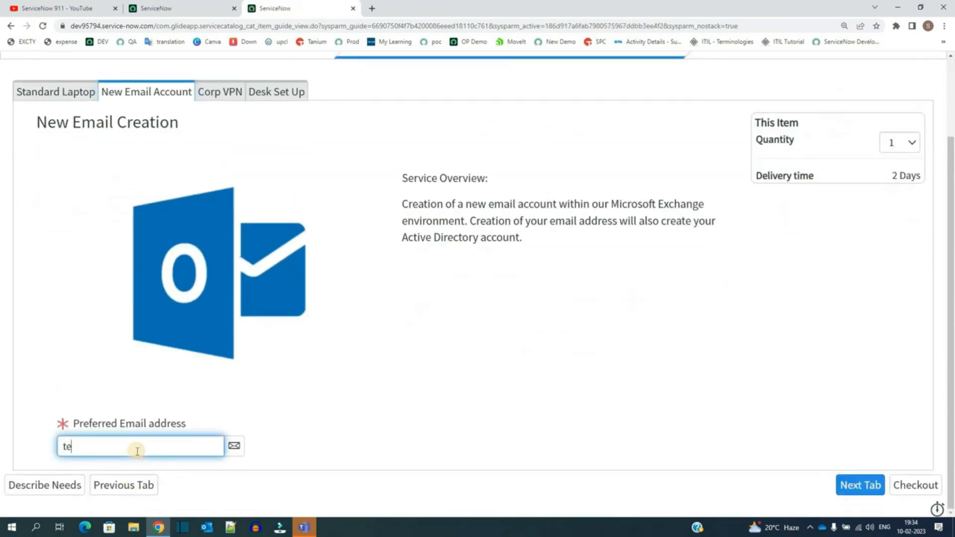
pyautogui.write('st@gmail.com')
# Step: Review the Desk Set Up tab and proceed to checkout
pyautogui.click(277, 91)
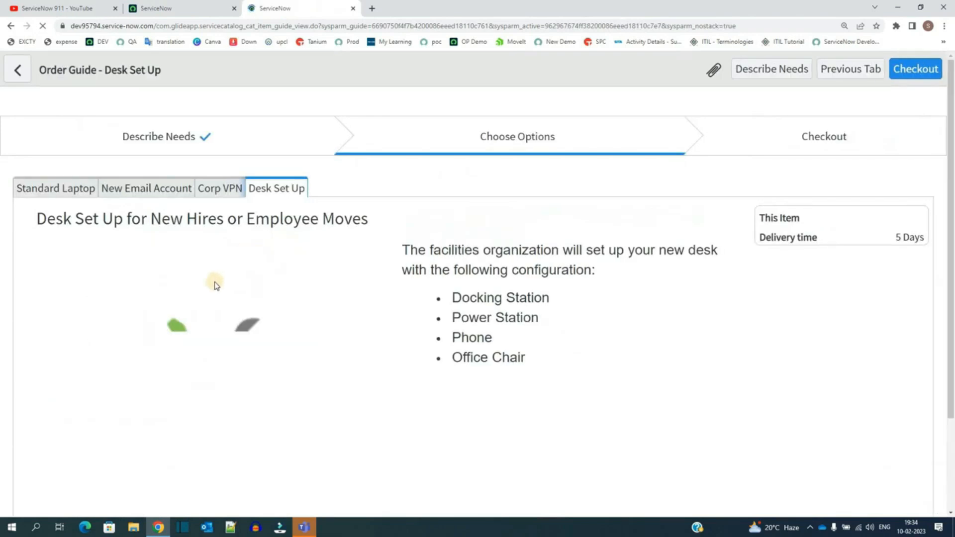
pyautogui.scroll(-3, 215, 286)
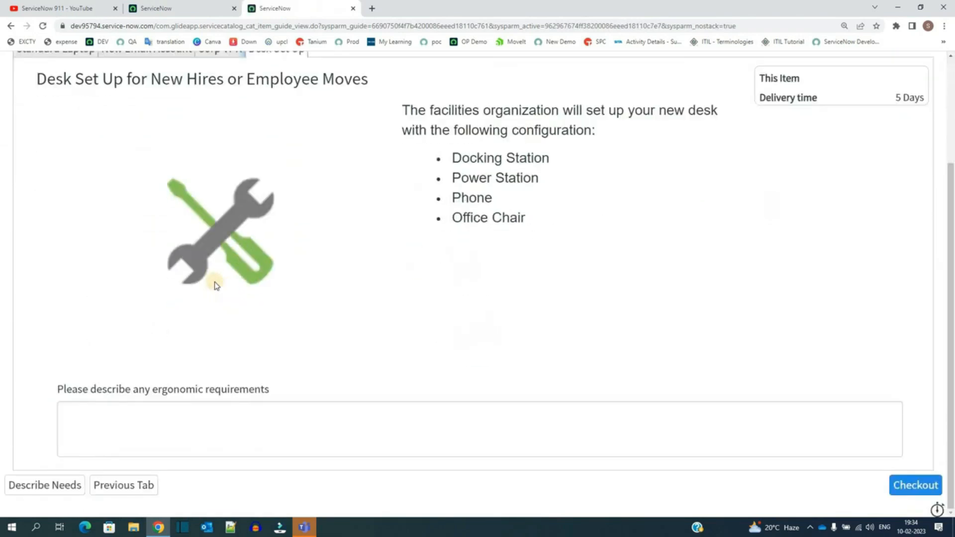
pyautogui.scroll(3, 207, 296)
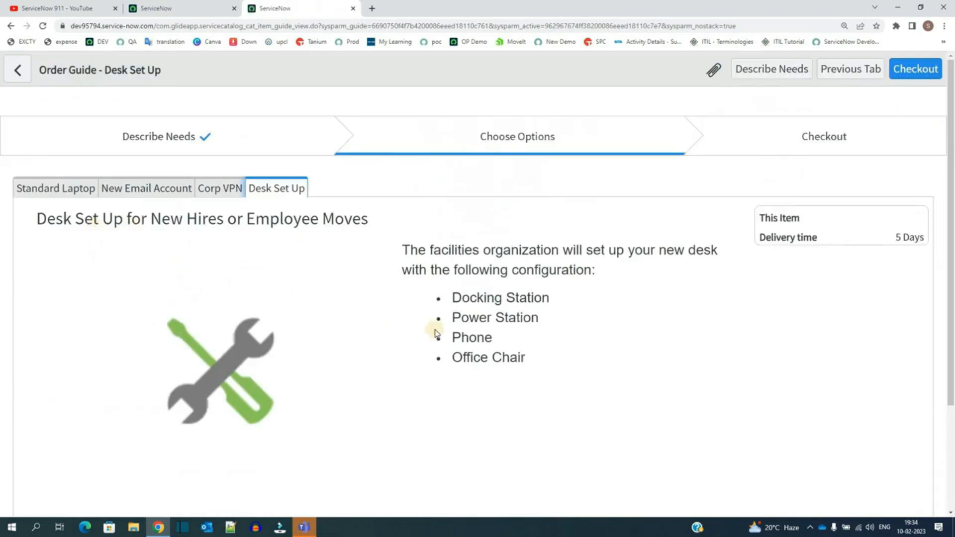
pyautogui.scroll(-3, 443, 330)
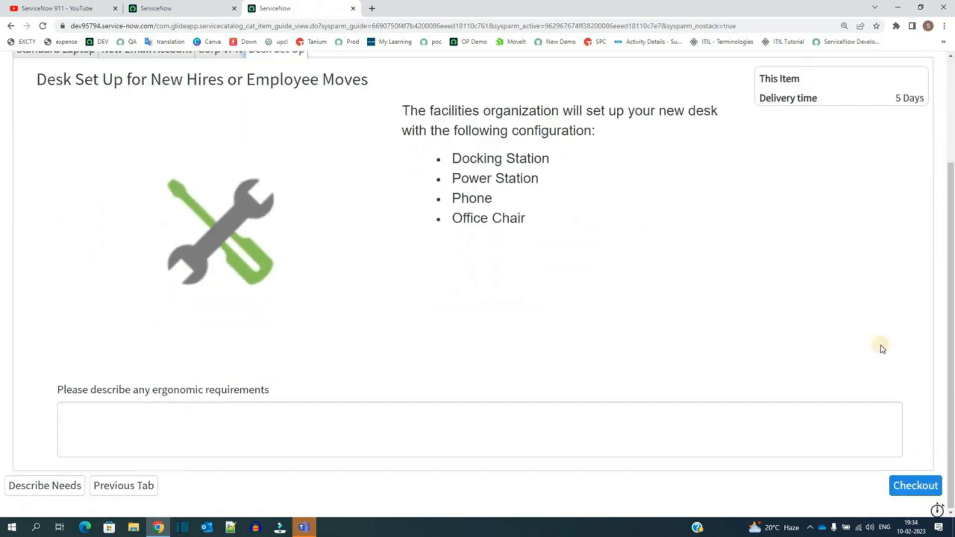
pyautogui.click(917, 486)
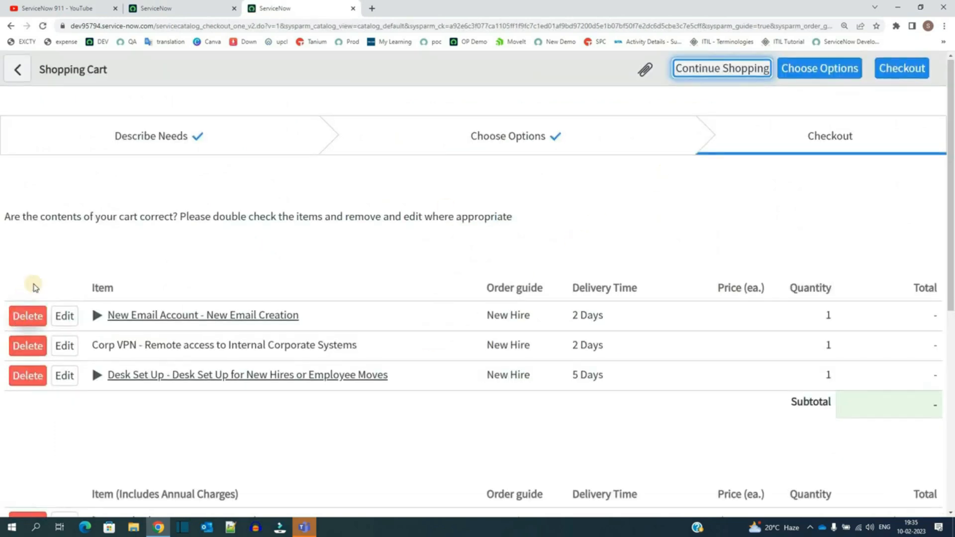
# Step: Review the items in the shopping cart and check out the New Hire order
pyautogui.scroll(-3, 49, 324)
pyautogui.scroll(3, 67, 358)
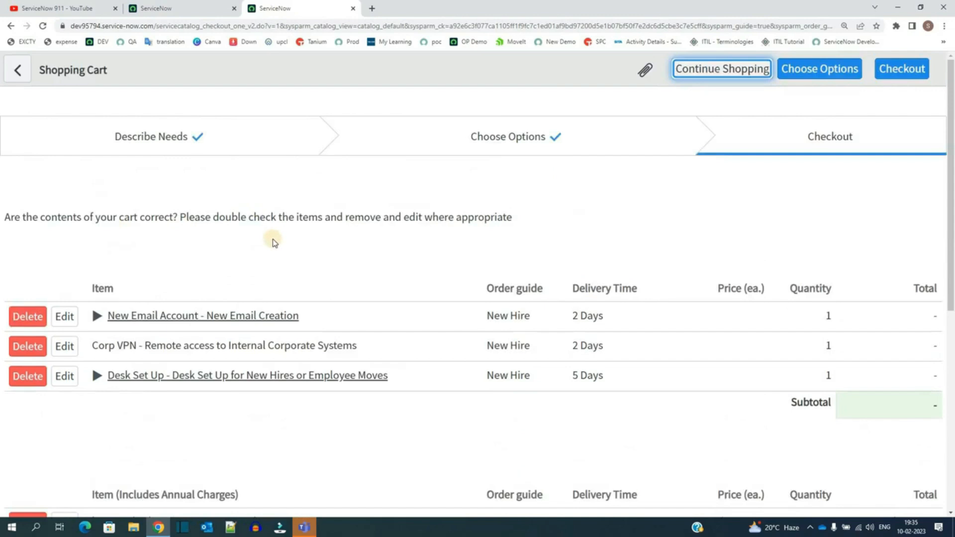
pyautogui.scroll(-3, 15, 264)
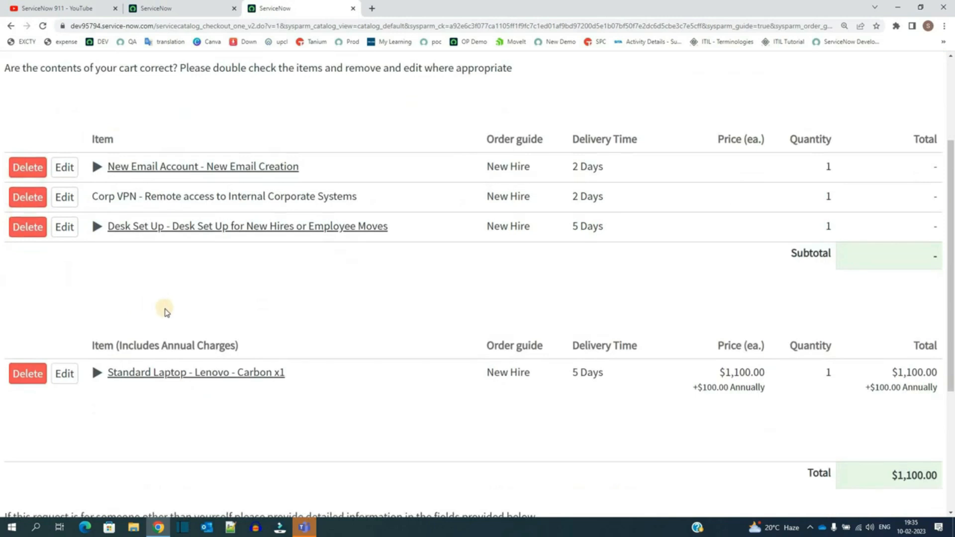
pyautogui.scroll(-4, 166, 310)
pyautogui.scroll(7, 167, 298)
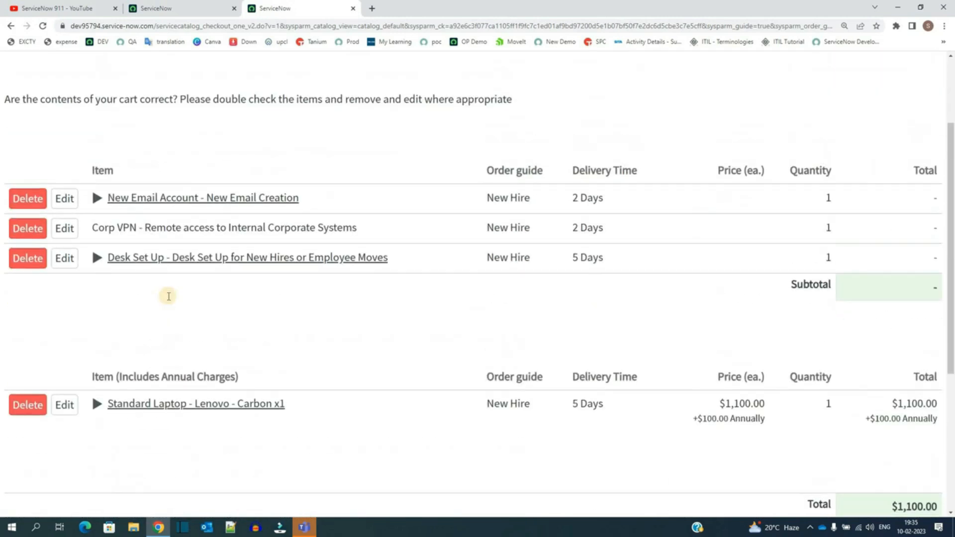
pyautogui.scroll(-7, 166, 296)
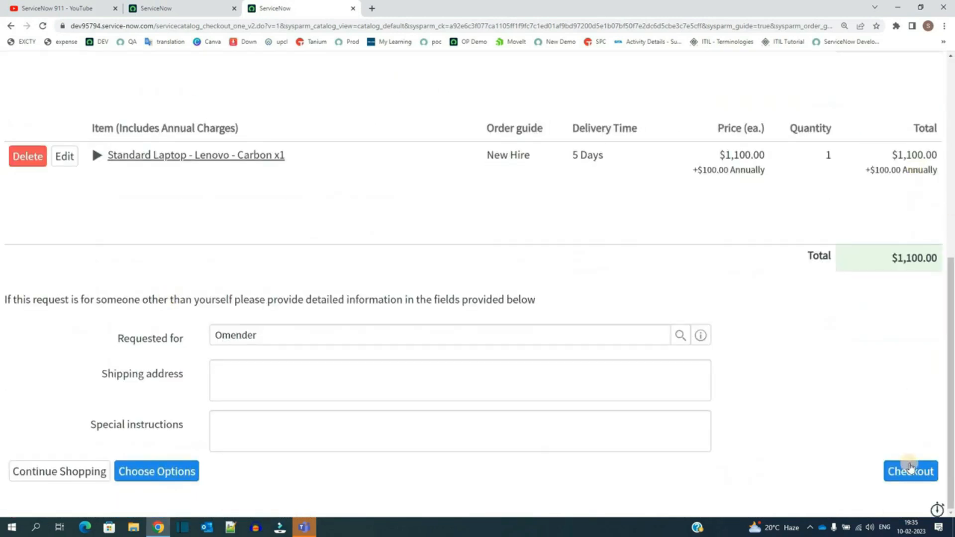
pyautogui.click(913, 472)
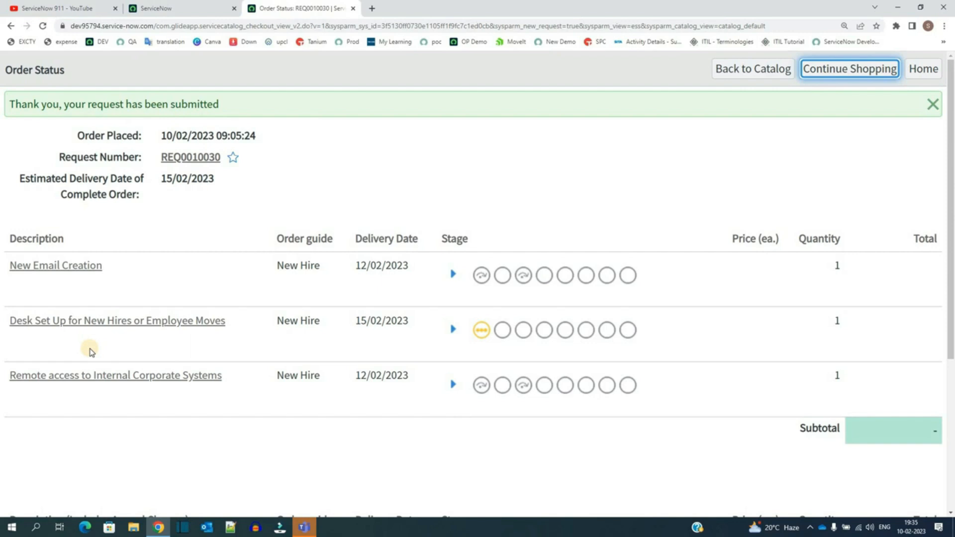
# Step: Enable Two step on the New Hire order guide record and save it
pyautogui.click(155, 8)
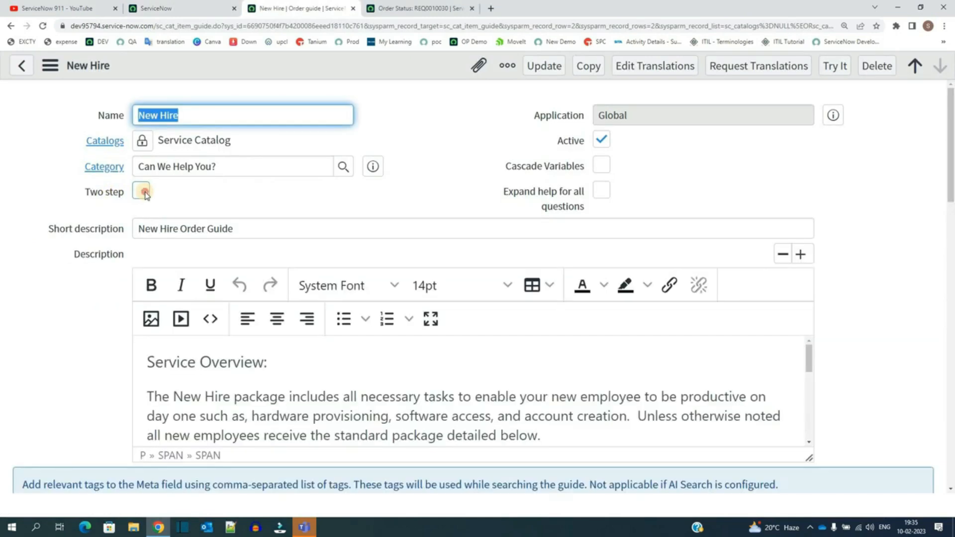
pyautogui.click(142, 192)
pyautogui.rightClick(326, 67)
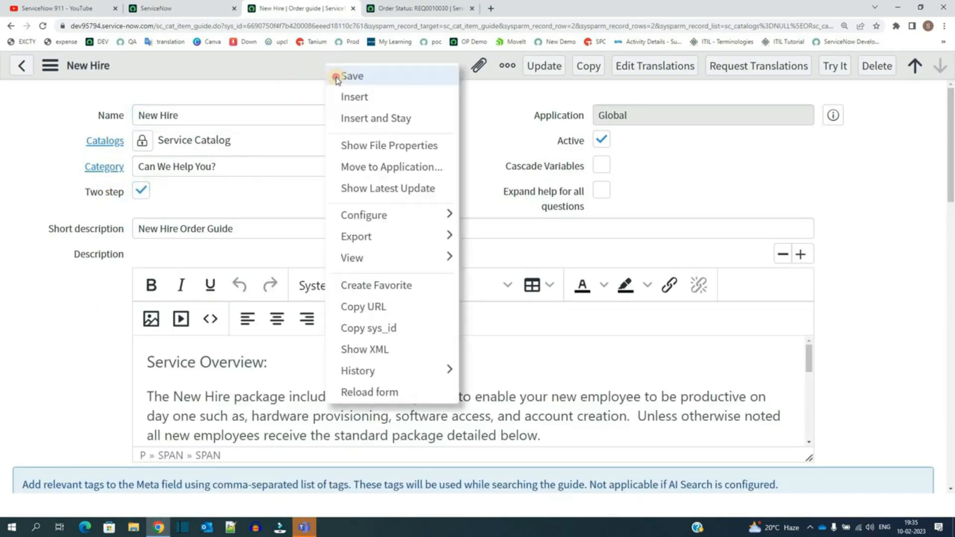
pyautogui.click(335, 75)
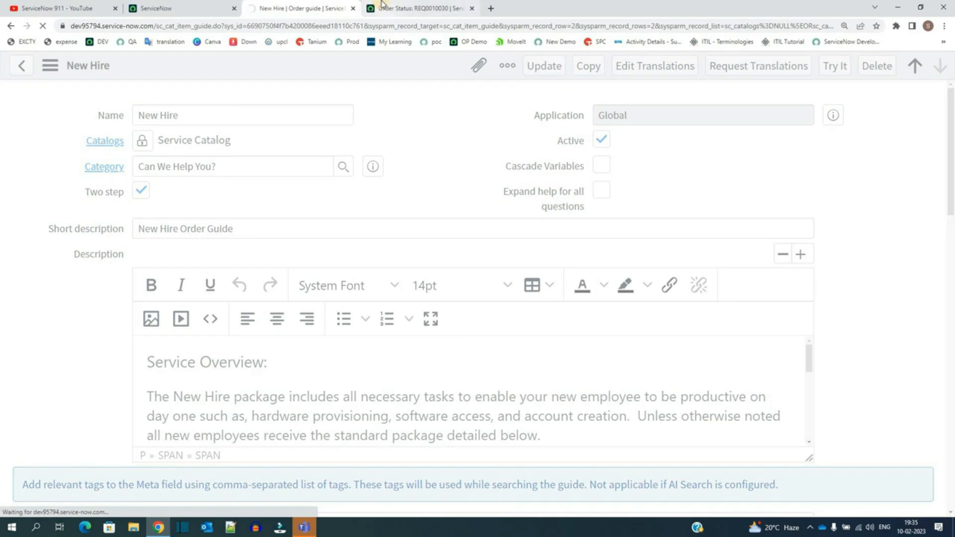
# Step: Try the New Hire order guide again and pick the group the person is joining
pyautogui.click(835, 66)
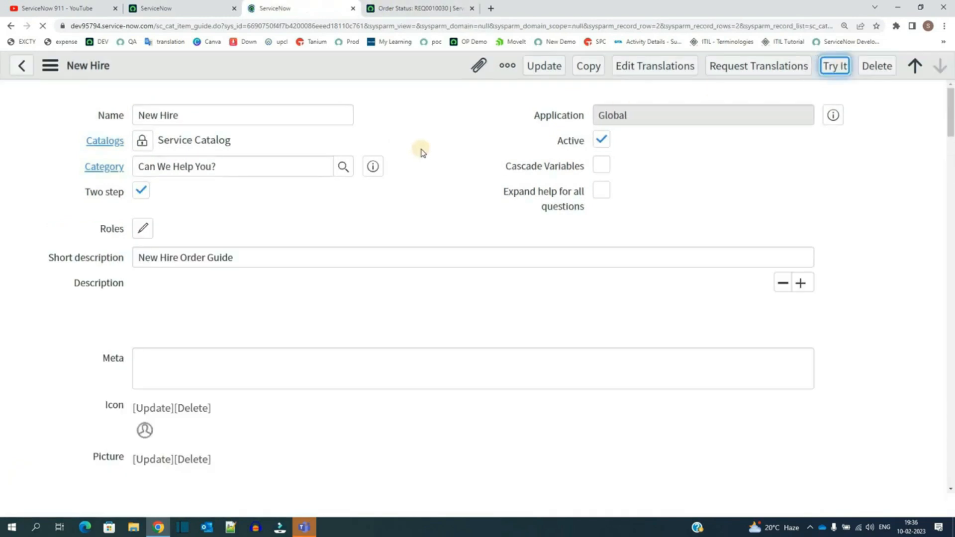
pyautogui.scroll(-7, 246, 258)
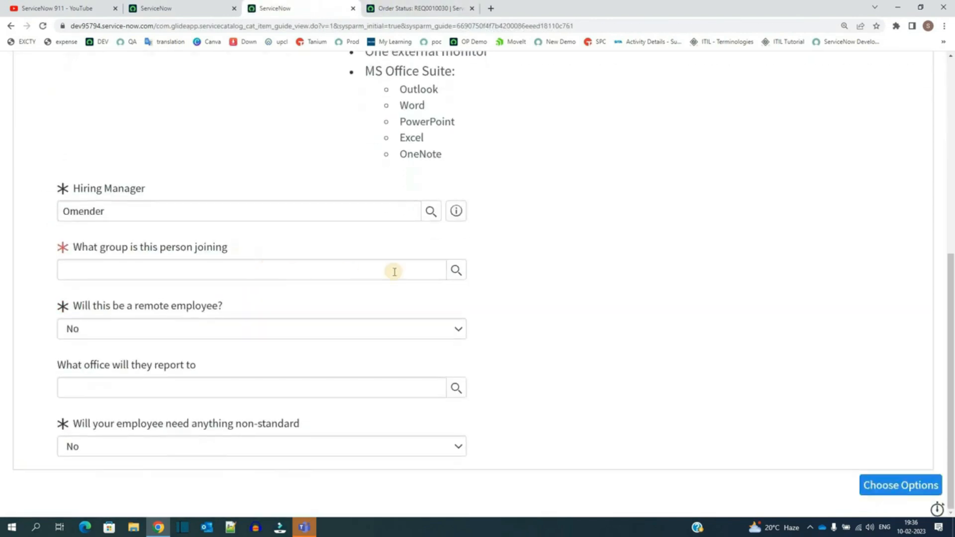
pyautogui.click(457, 272)
pyautogui.click(371, 278)
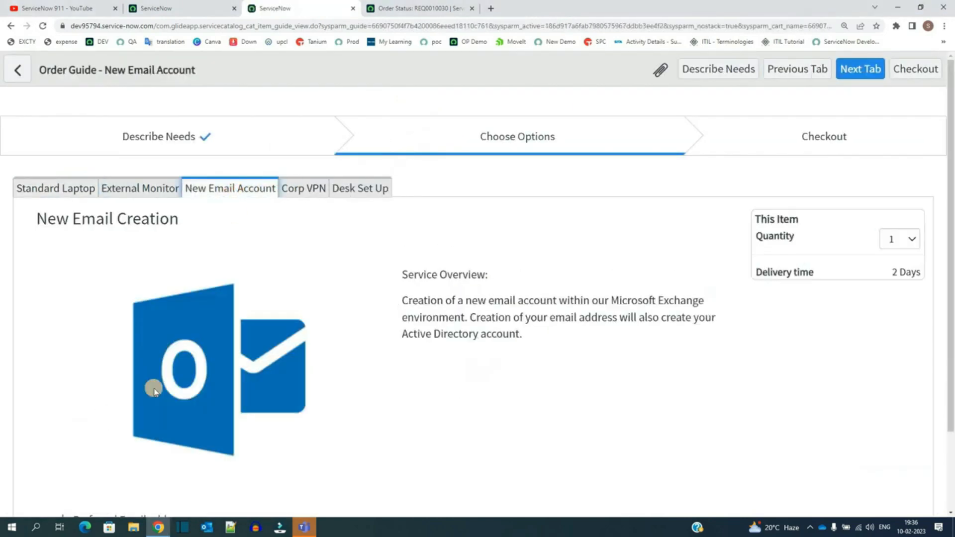
pyautogui.scroll(-2, 129, 418)
pyautogui.click(106, 445)
pyautogui.write('test@op.com')
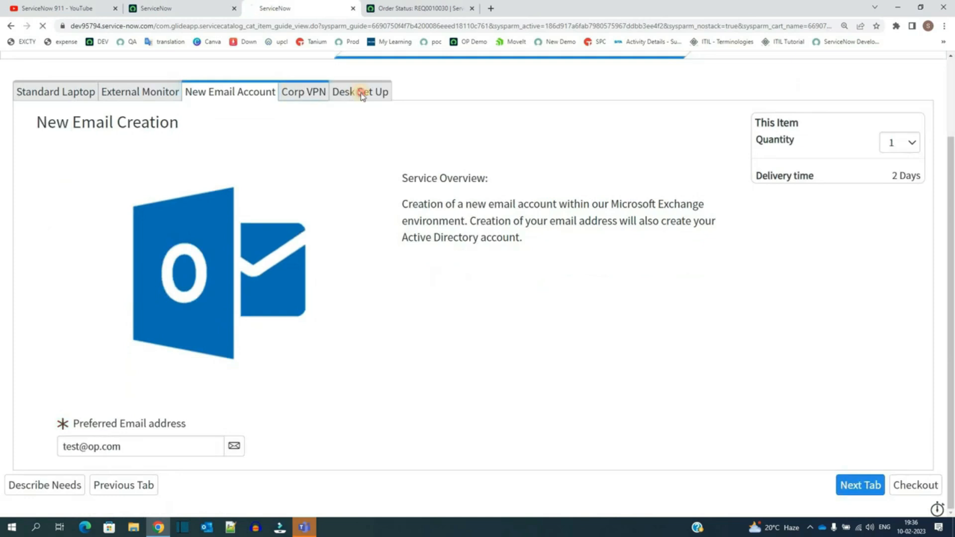
# Step: Open the Desk Set Up tab and check out to submit the order
pyautogui.click(362, 91)
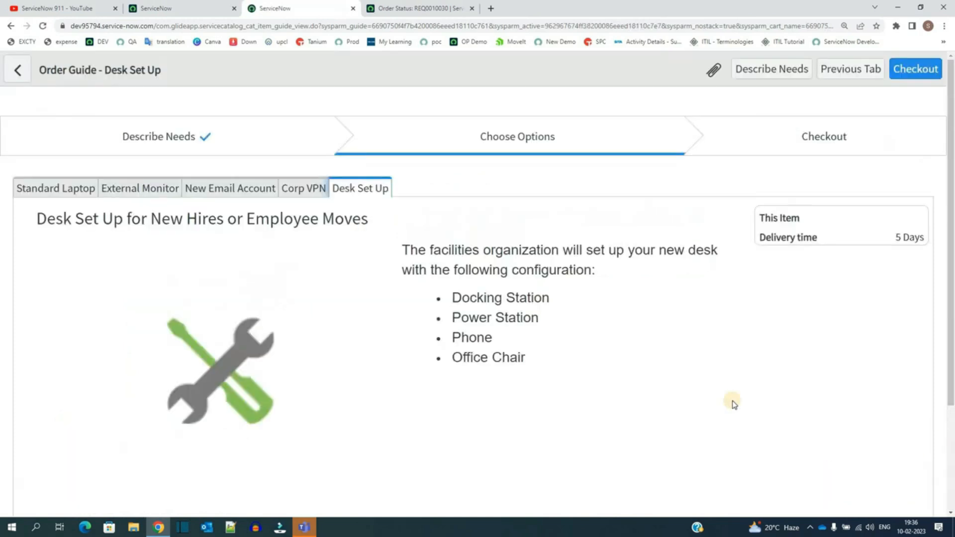
pyautogui.scroll(-3, 750, 391)
pyautogui.click(920, 495)
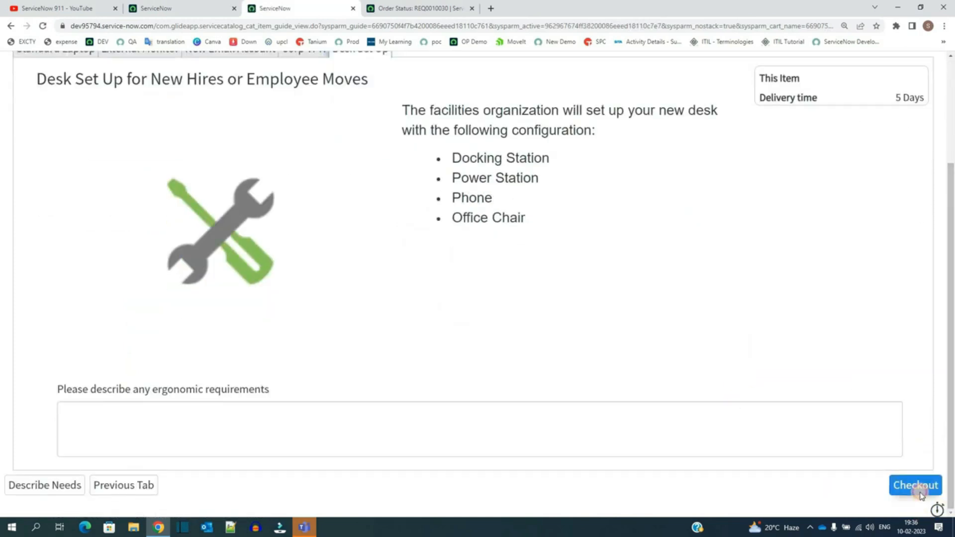
pyautogui.moveTo(143, 156); pyautogui.dragTo(226, 156)
pyautogui.click(305, 153)
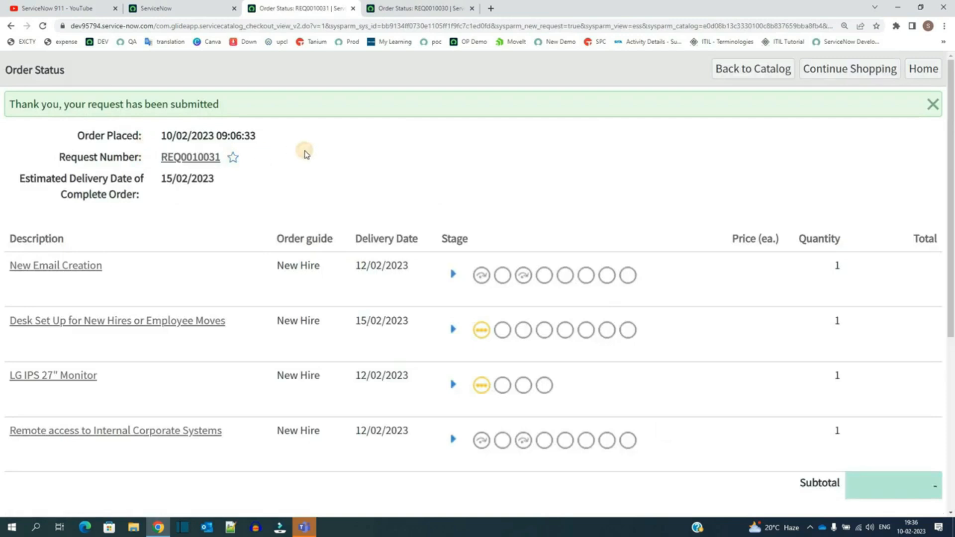
# Step: Compare the New Hire order guide record with the submitted order's status page
pyautogui.click(192, 9)
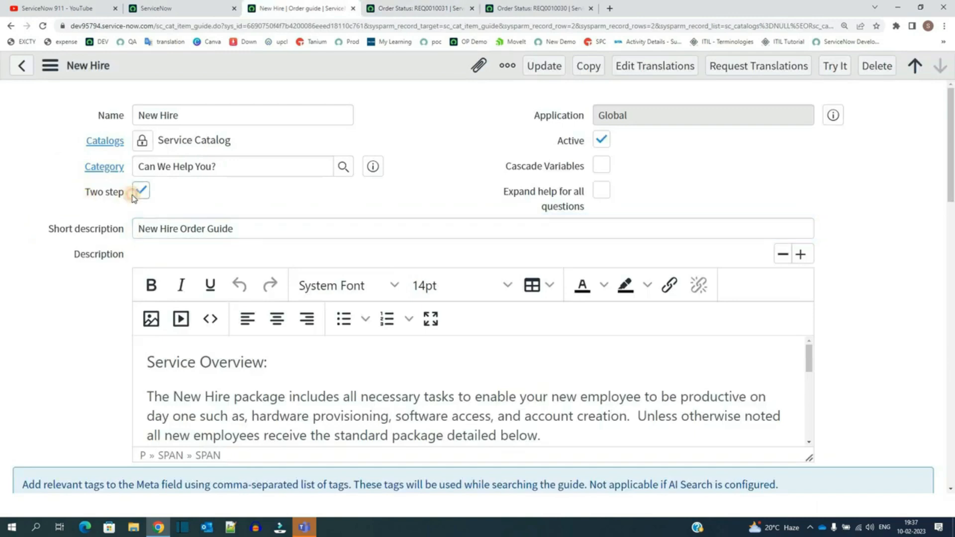
pyautogui.click(405, 7)
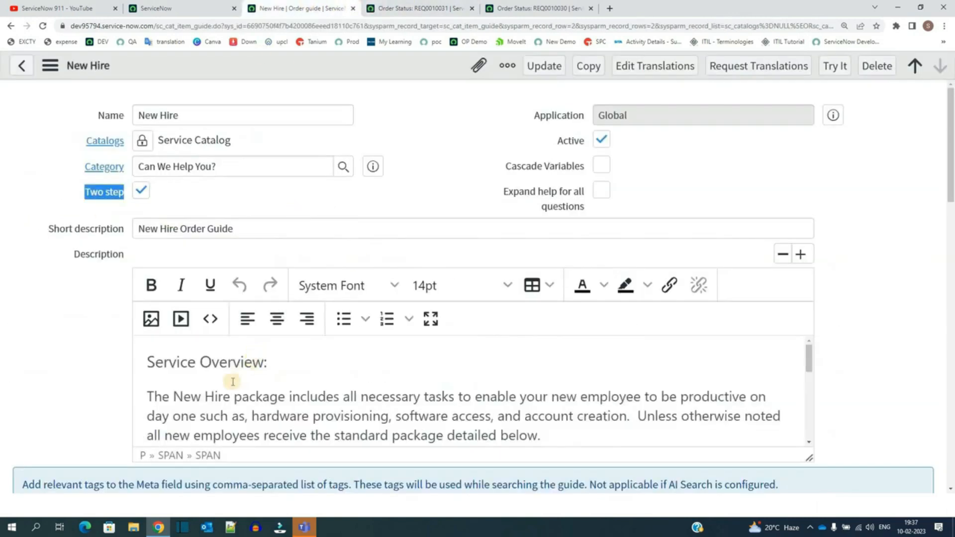
pyautogui.scroll(-5, 232, 382)
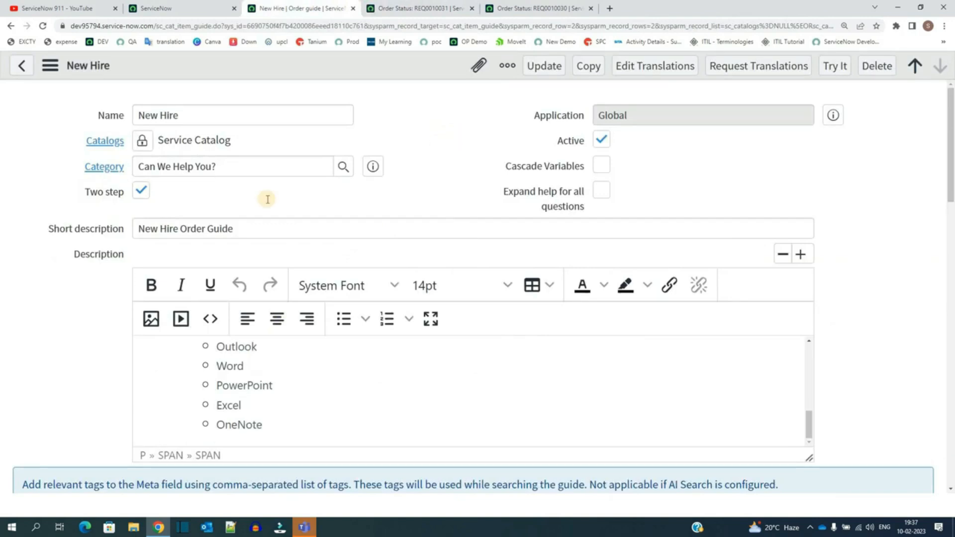
pyautogui.scroll(-6, 18, 320)
pyautogui.scroll(-6, 24, 323)
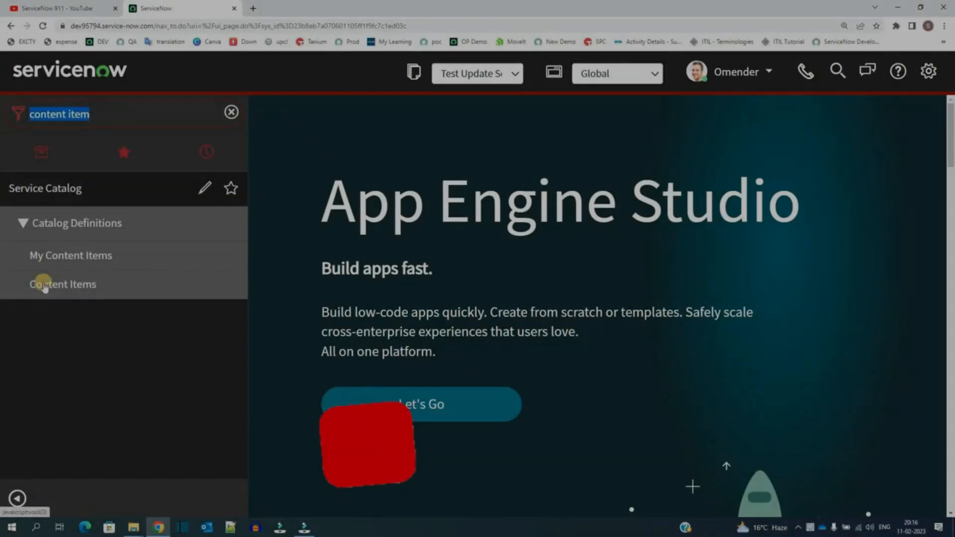
# Step: Open the Test Content Item record from the Content Items list and review its form
pyautogui.middleClick(44, 286)
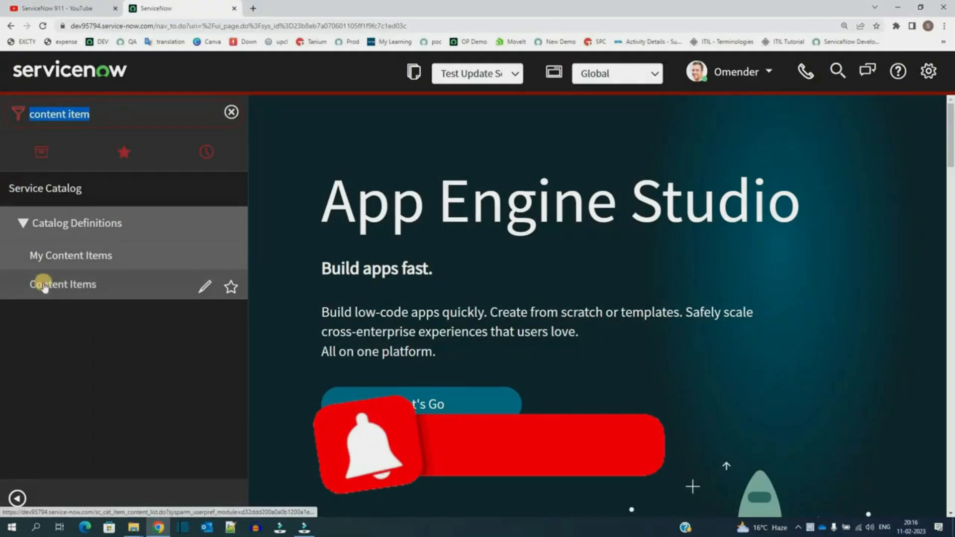
pyautogui.click(291, 9)
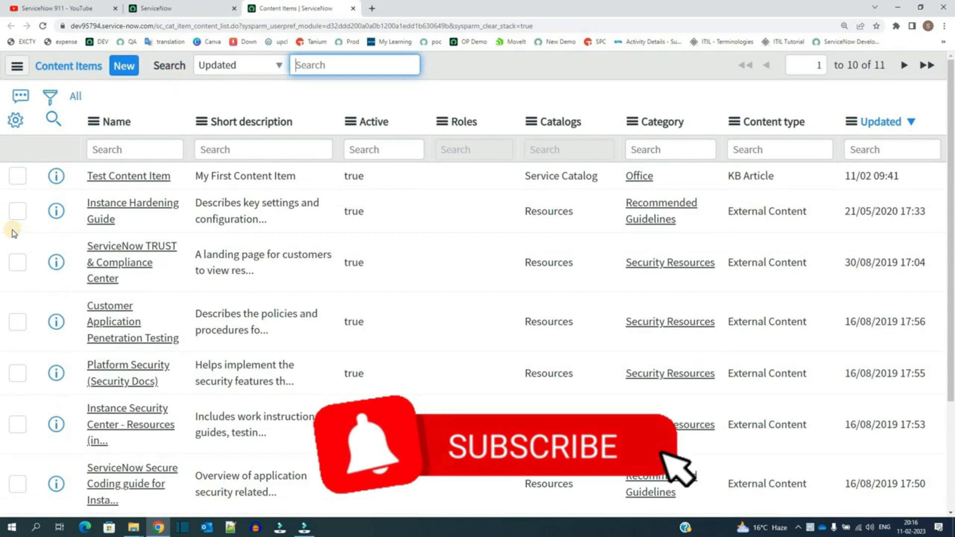
pyautogui.middleClick(128, 177)
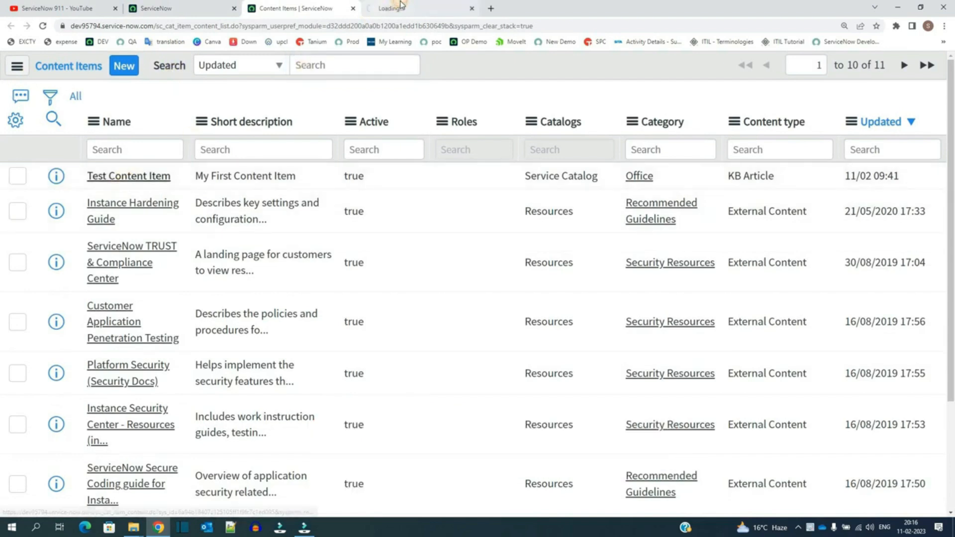
pyautogui.click(390, 7)
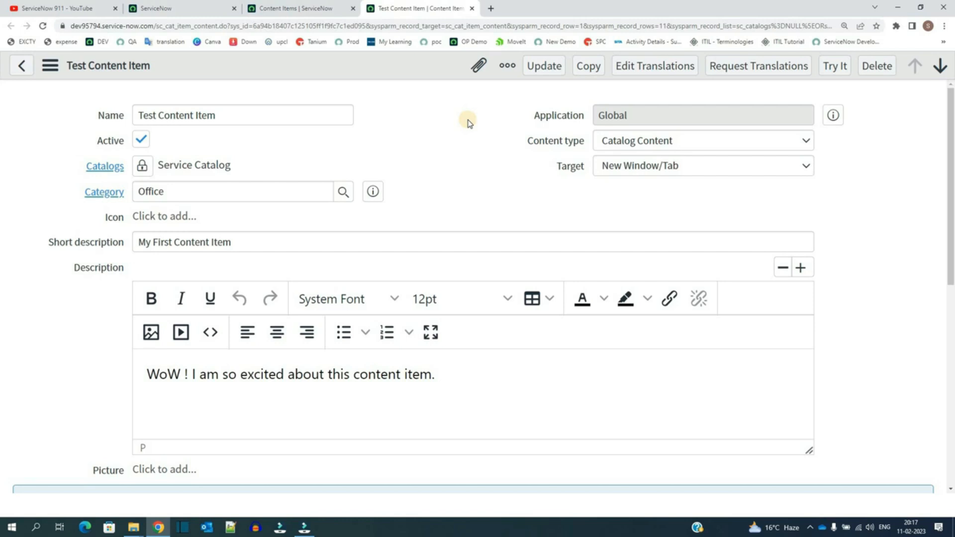
pyautogui.scroll(-8, 14, 296)
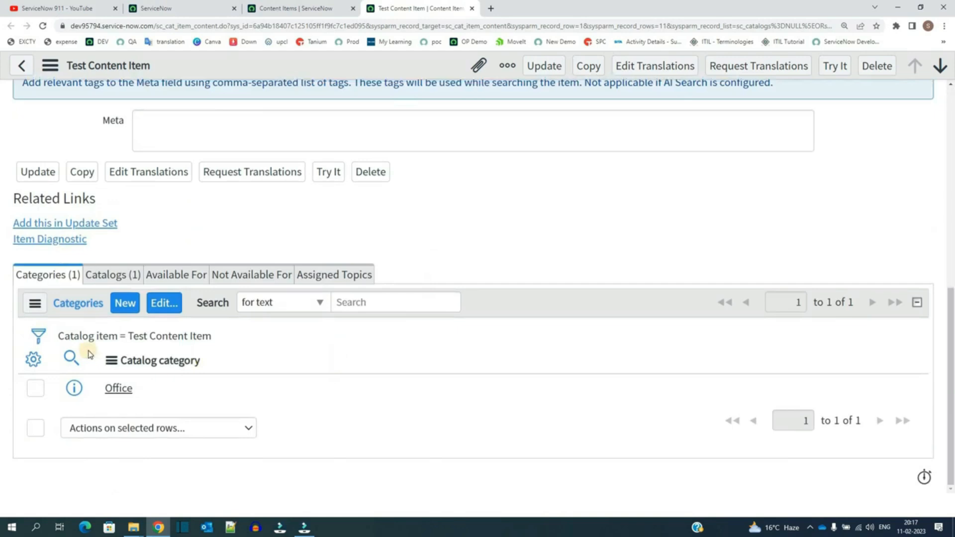
pyautogui.scroll(8, 97, 348)
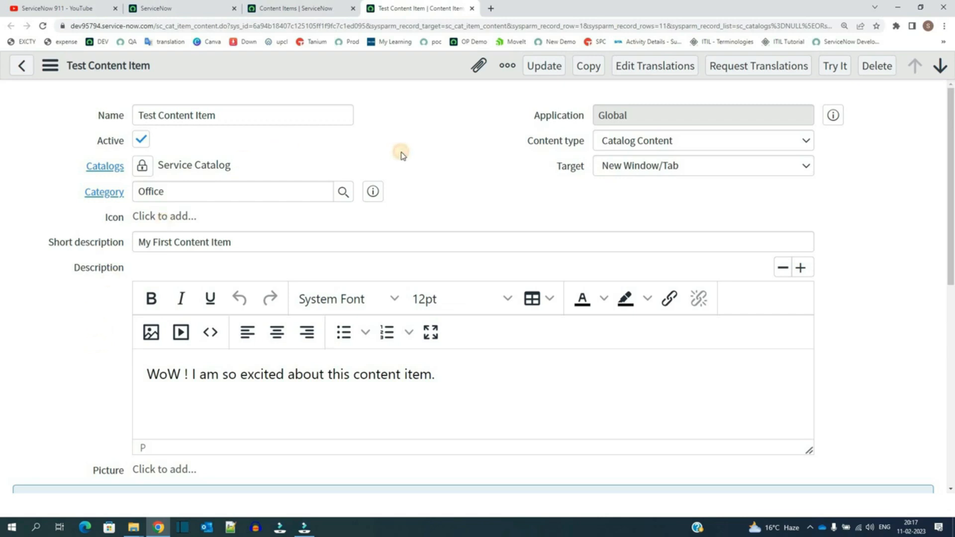
# Step: Review the Content type options and preview the content item with Try It
pyautogui.moveTo(529, 143); pyautogui.dragTo(589, 147)
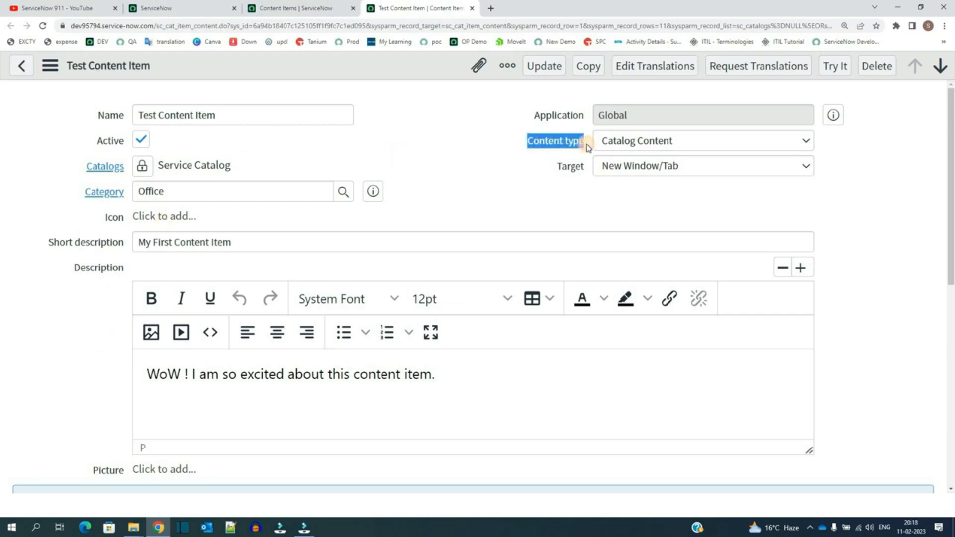
pyautogui.click(632, 142)
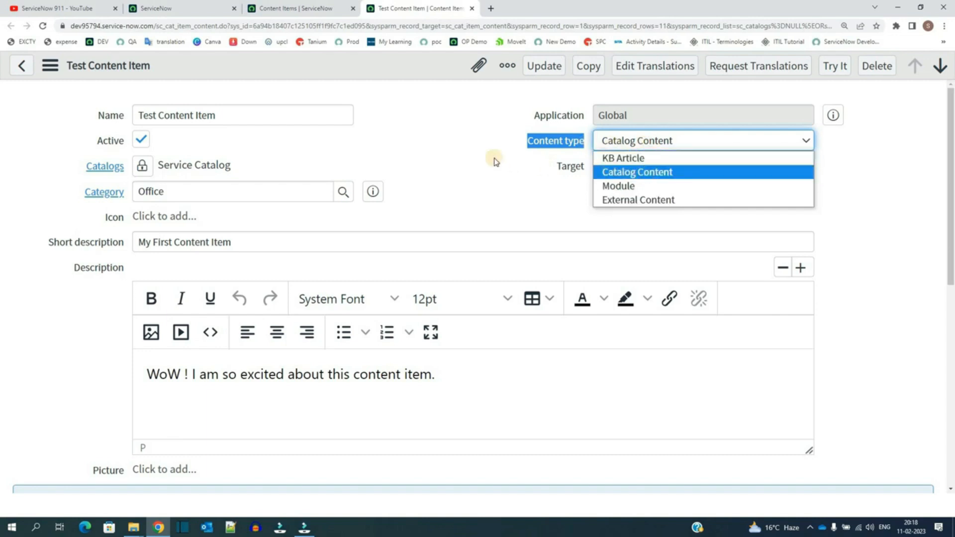
pyautogui.click(448, 154)
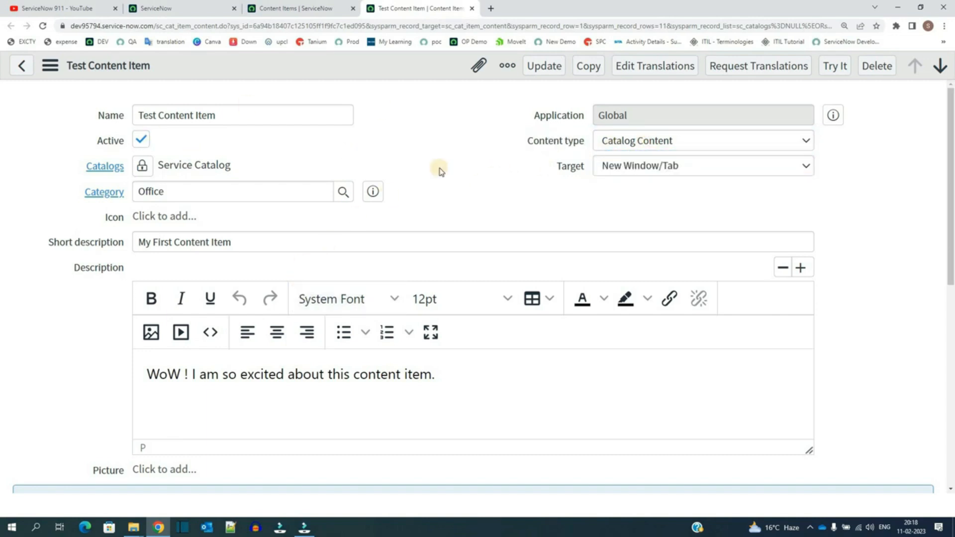
pyautogui.click(837, 66)
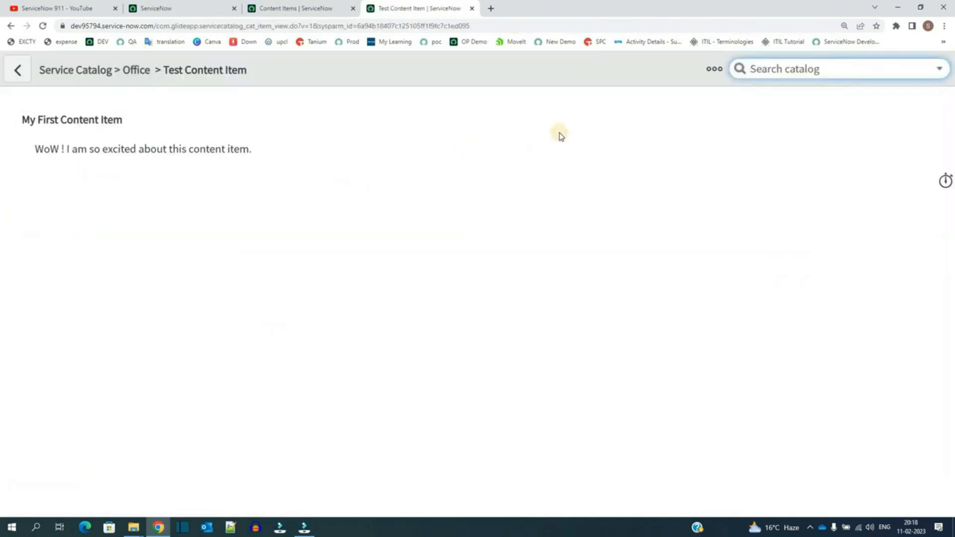
# Step: Change the content item's Content type to KB Article, linking knowledge article KB0000962, and save the record
pyautogui.rightClick(340, 64)
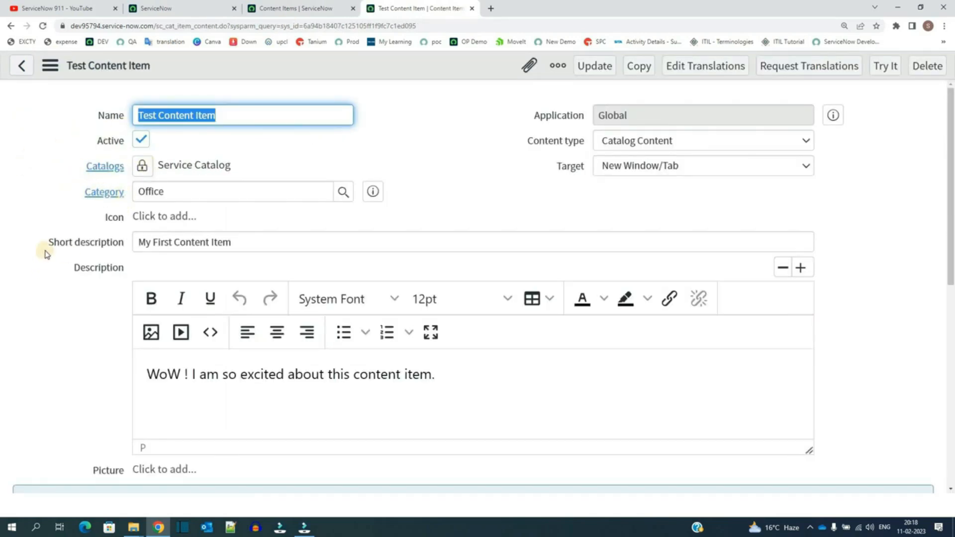
pyautogui.scroll(-5, 58, 309)
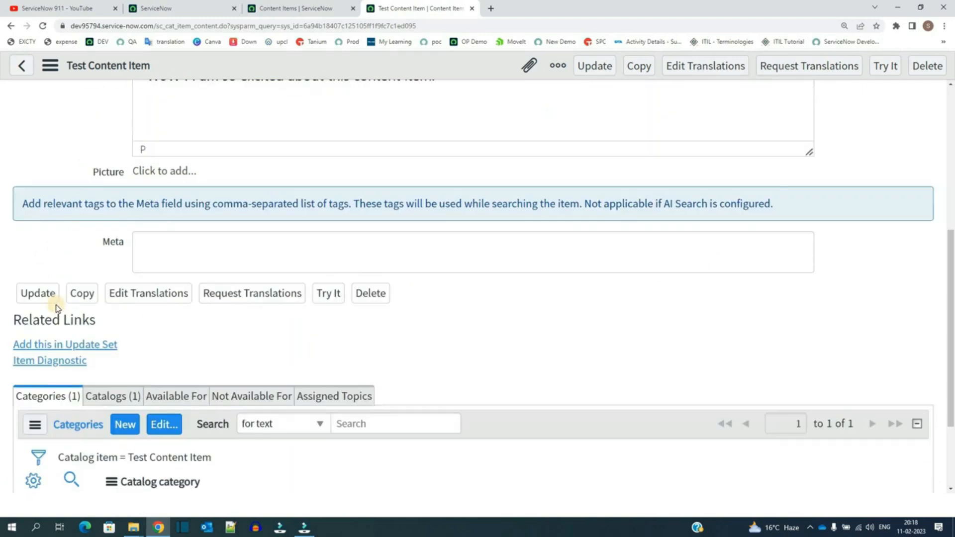
pyautogui.scroll(4, 36, 365)
pyautogui.scroll(-3, 36, 364)
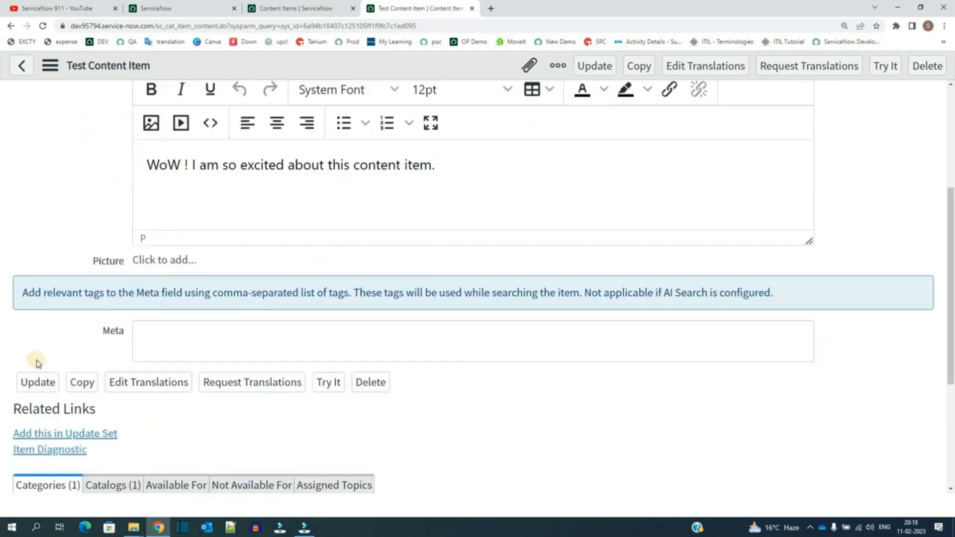
pyautogui.scroll(4, 576, 208)
pyautogui.click(667, 141)
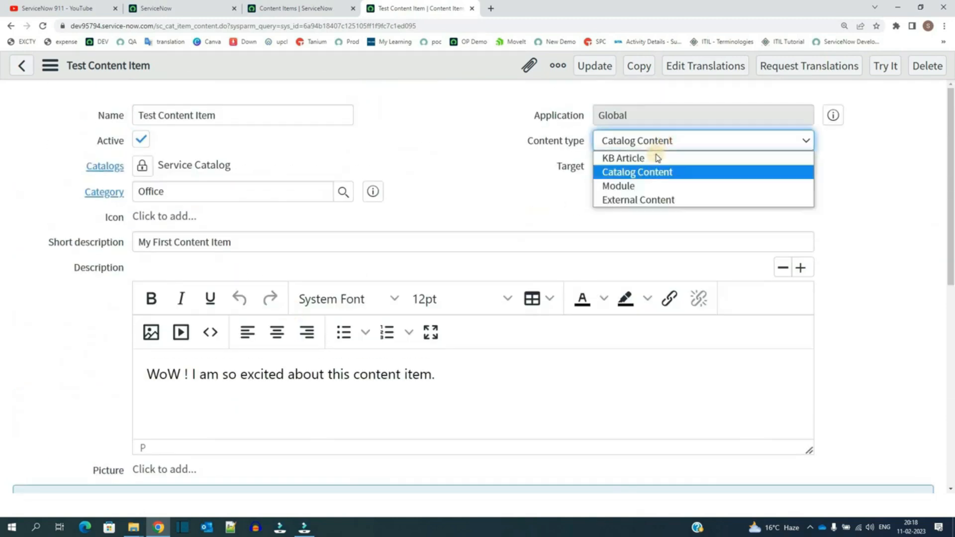
pyautogui.click(656, 158)
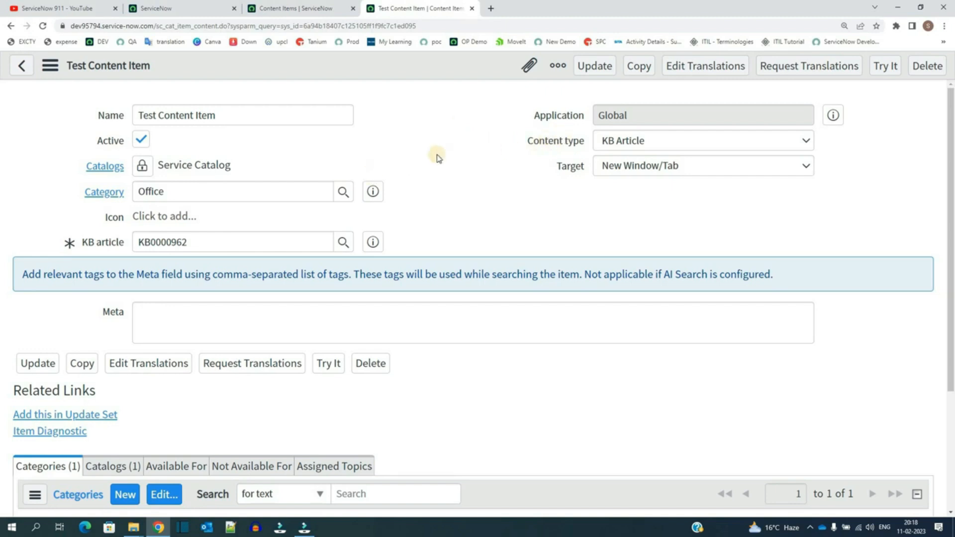
pyautogui.doubleClick(215, 242)
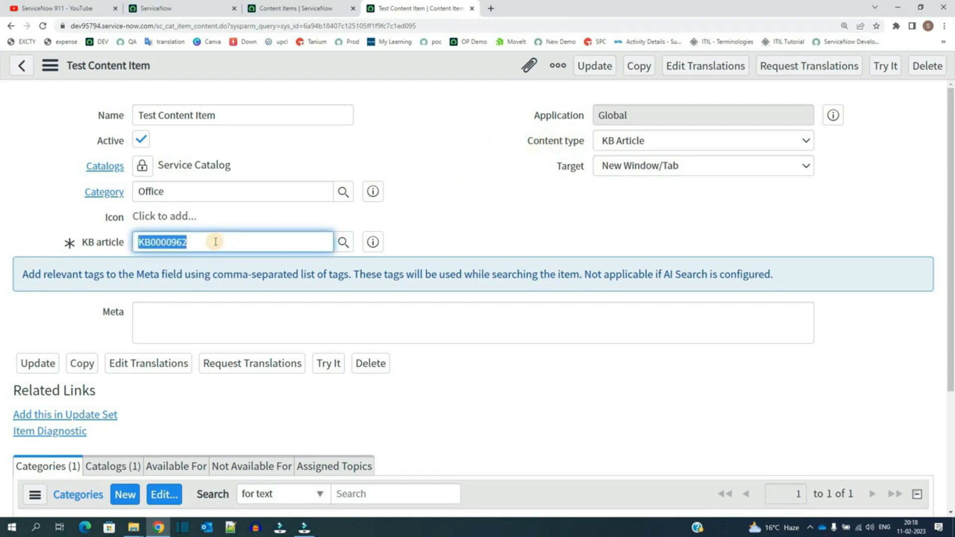
pyautogui.rightClick(411, 74)
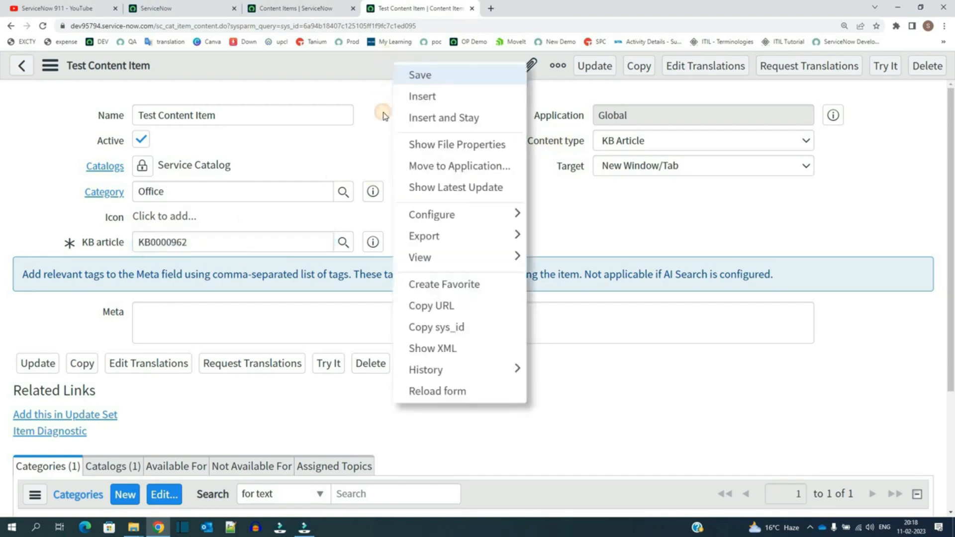
pyautogui.click(431, 120)
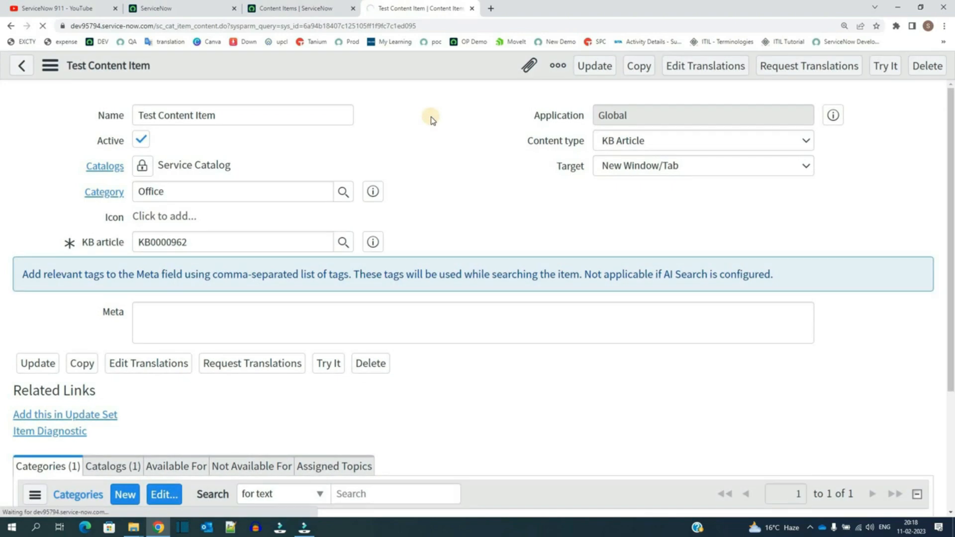
# Step: Open Test Content Item from the Office category of the Service Catalog and read the linked knowledge article
pyautogui.doubleClick(152, 241)
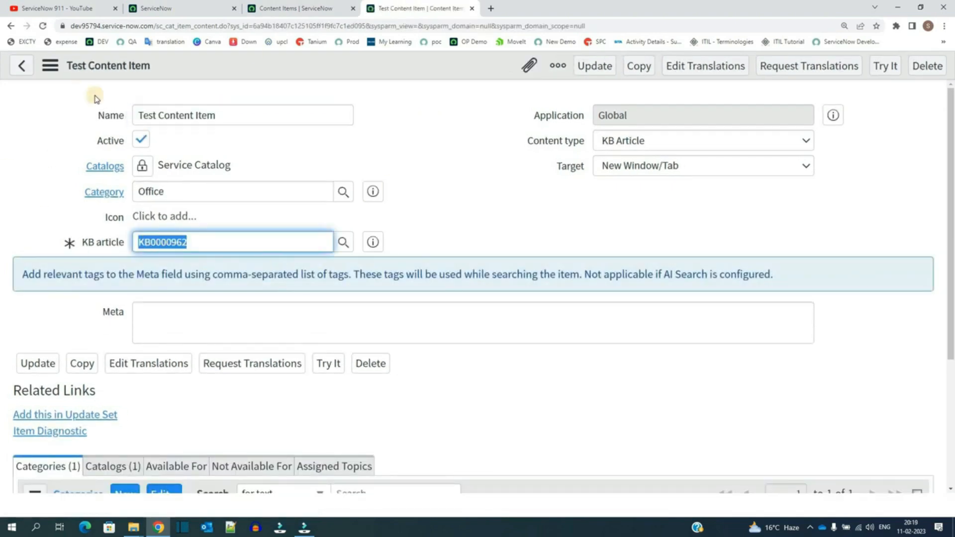
pyautogui.click(152, 6)
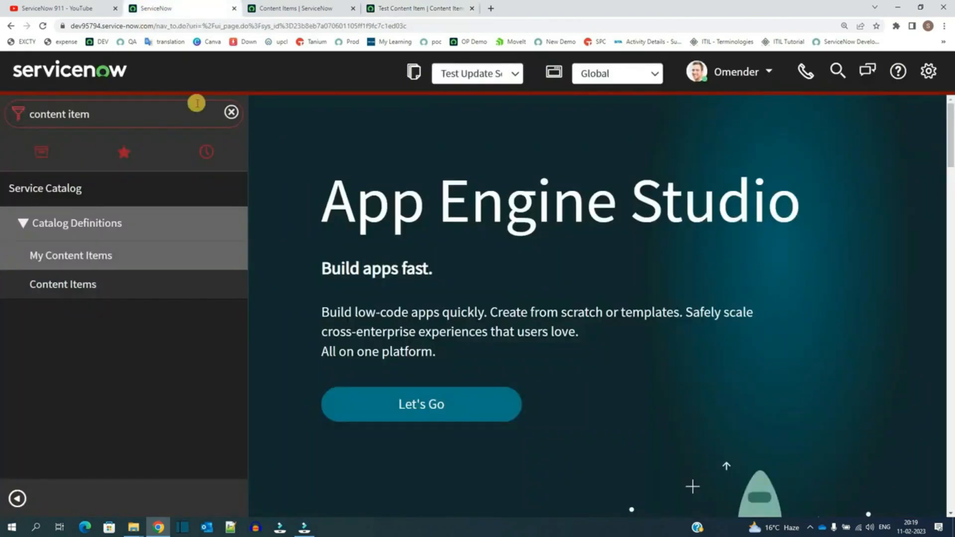
pyautogui.click(14, 170)
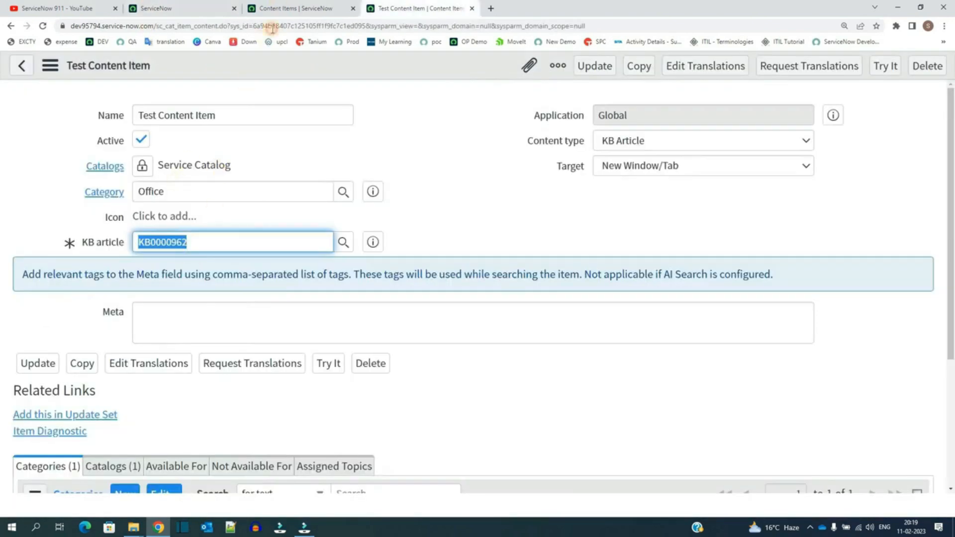
pyautogui.click(281, 7)
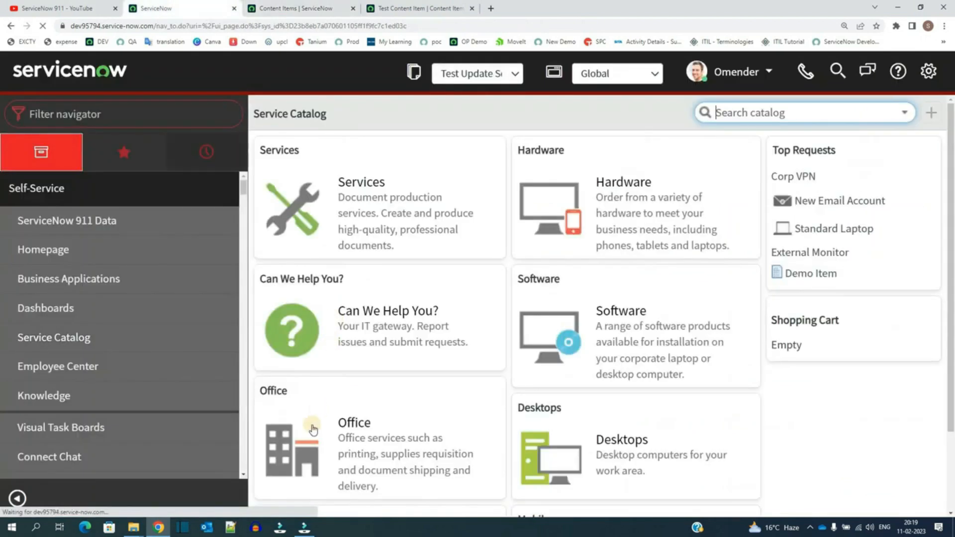
pyautogui.click(367, 432)
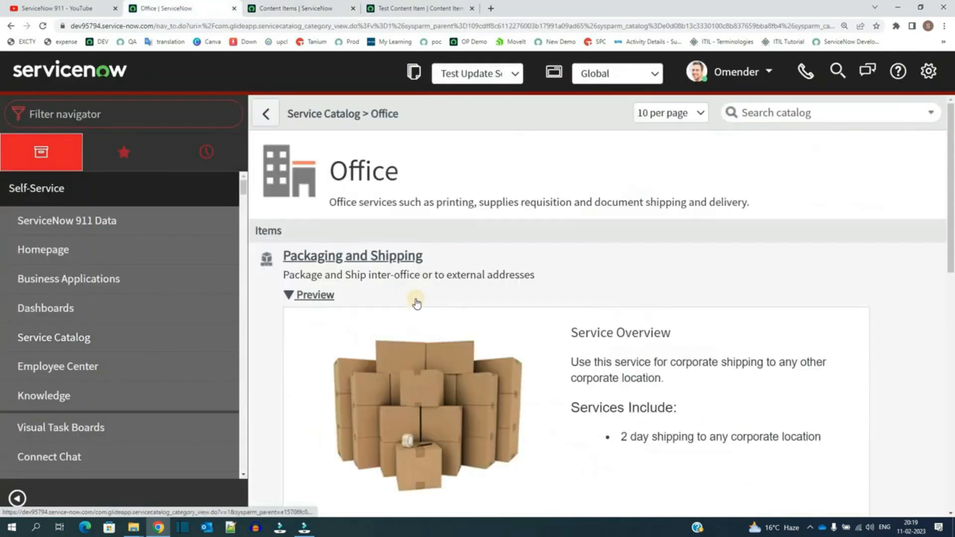
pyautogui.scroll(-4, 615, 257)
pyautogui.scroll(-7, 615, 257)
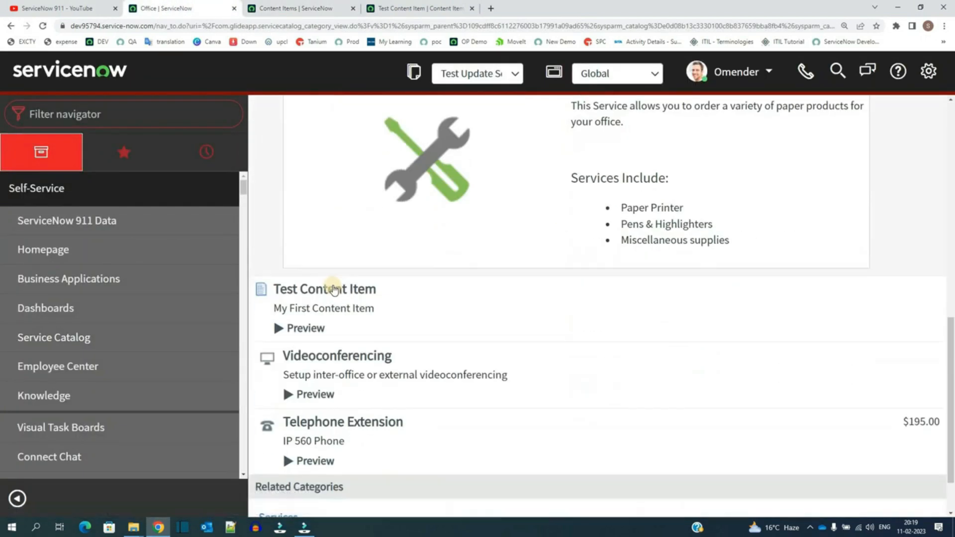
pyautogui.click(329, 290)
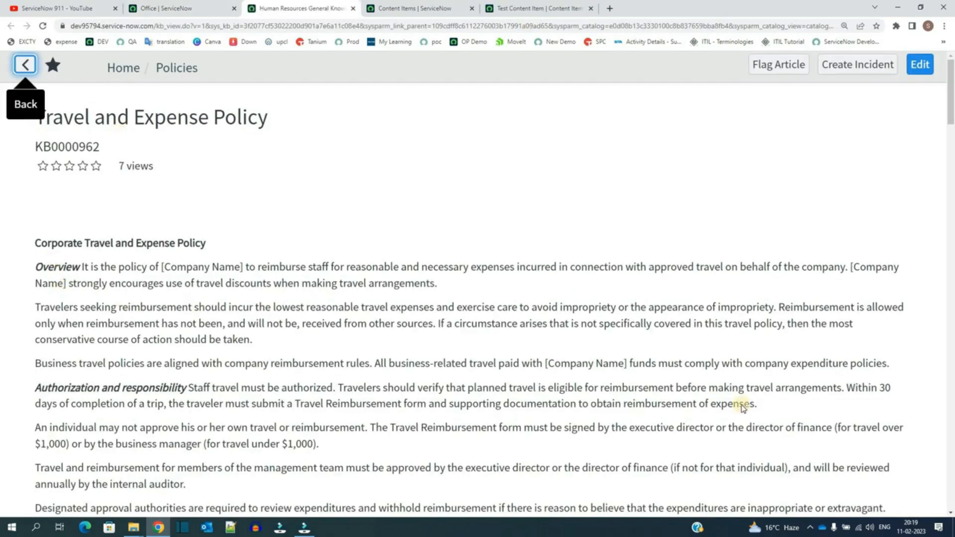
pyautogui.scroll(-12, 252, 281)
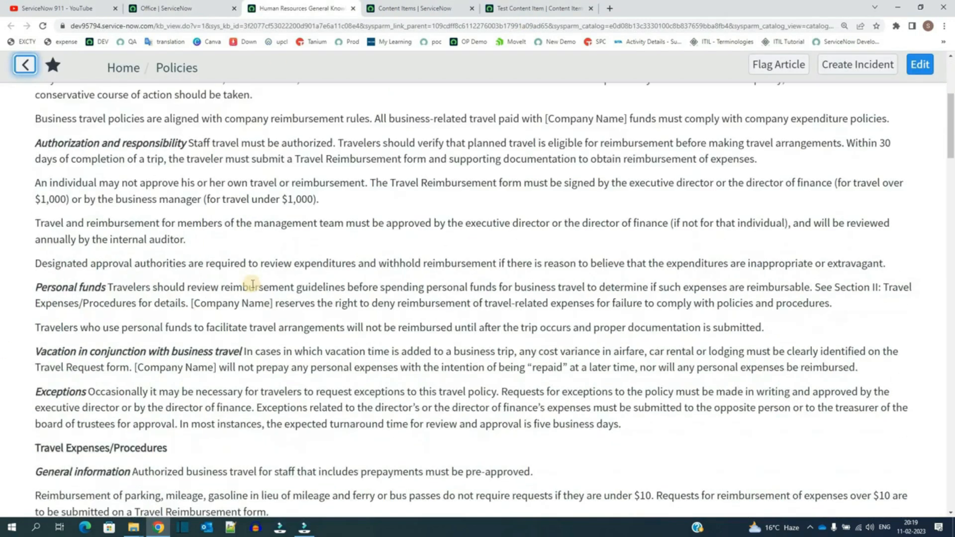
pyautogui.scroll(-6, 254, 283)
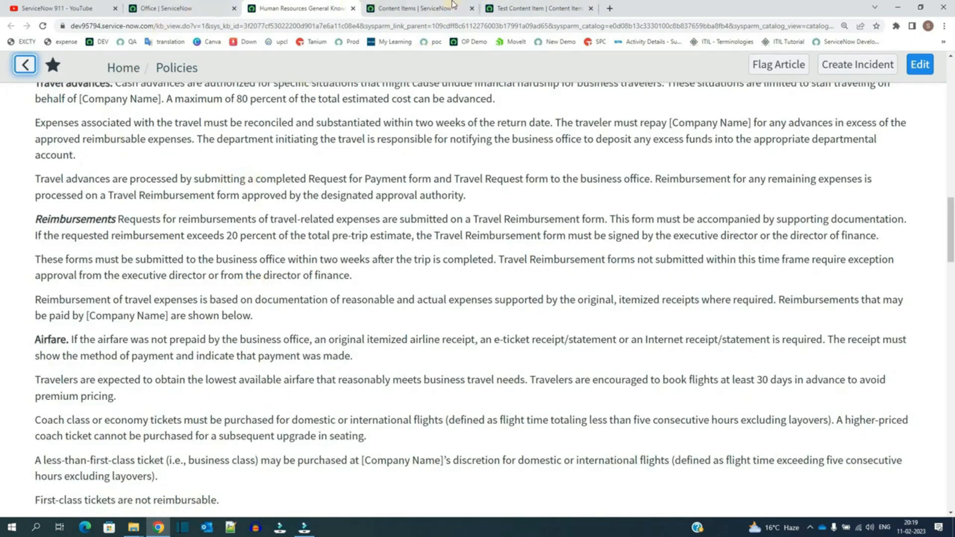
# Step: Return to the content item form and review the Content type options without changing them
pyautogui.click(535, 8)
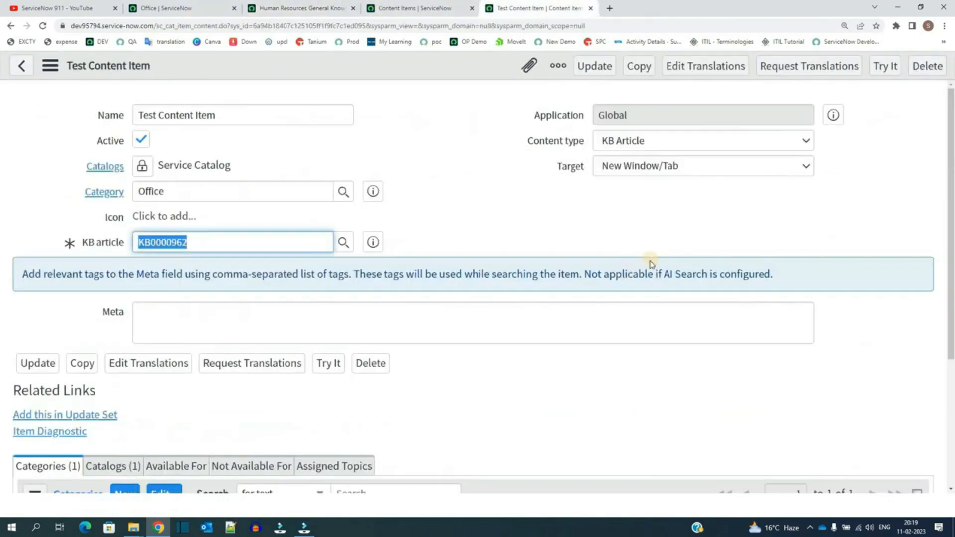
pyautogui.click(625, 208)
pyautogui.click(649, 147)
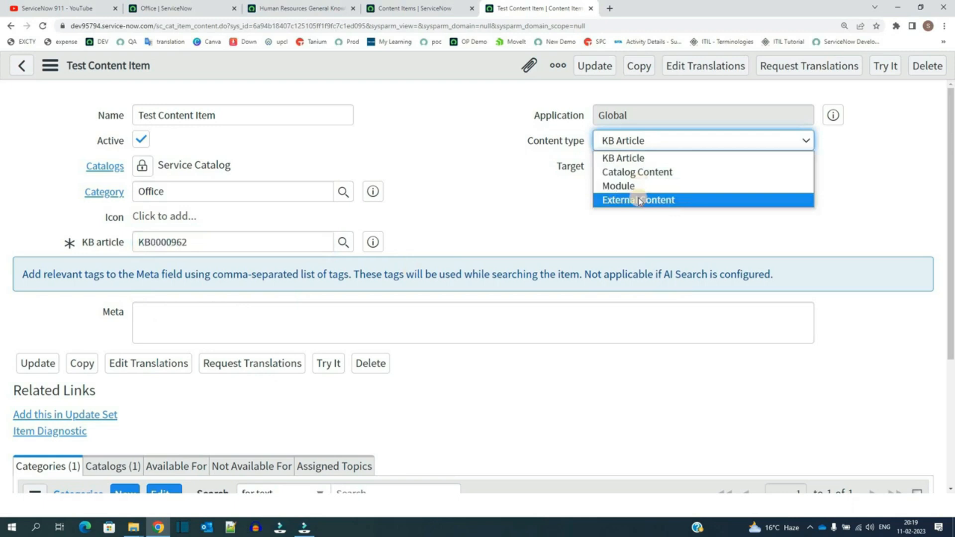
pyautogui.click(515, 197)
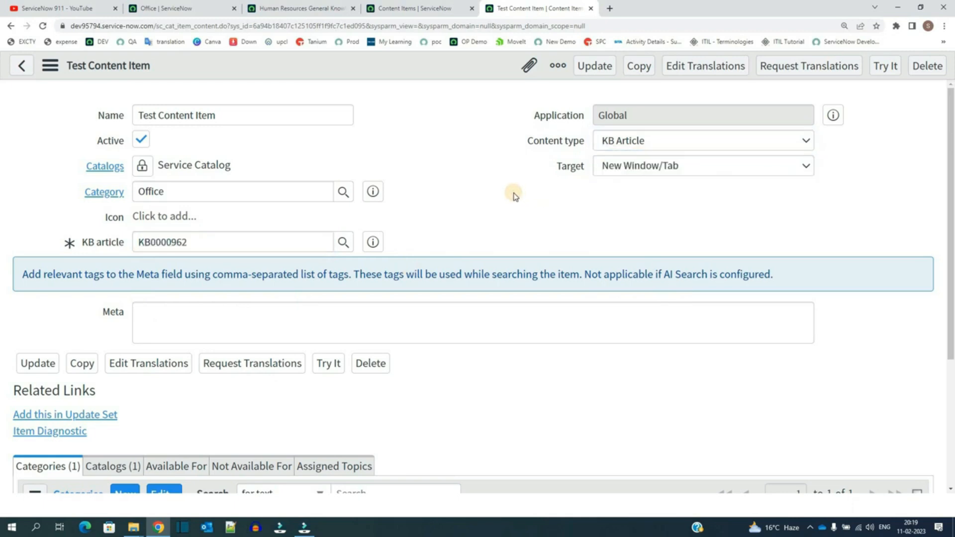
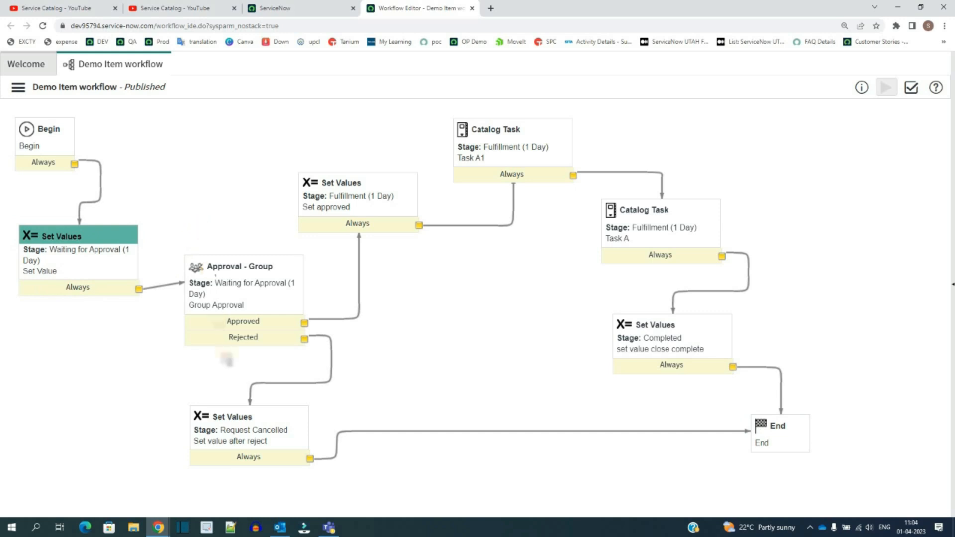
# Step: Review the activities and transitions of the published Demo Item workflow
pyautogui.click(220, 296)
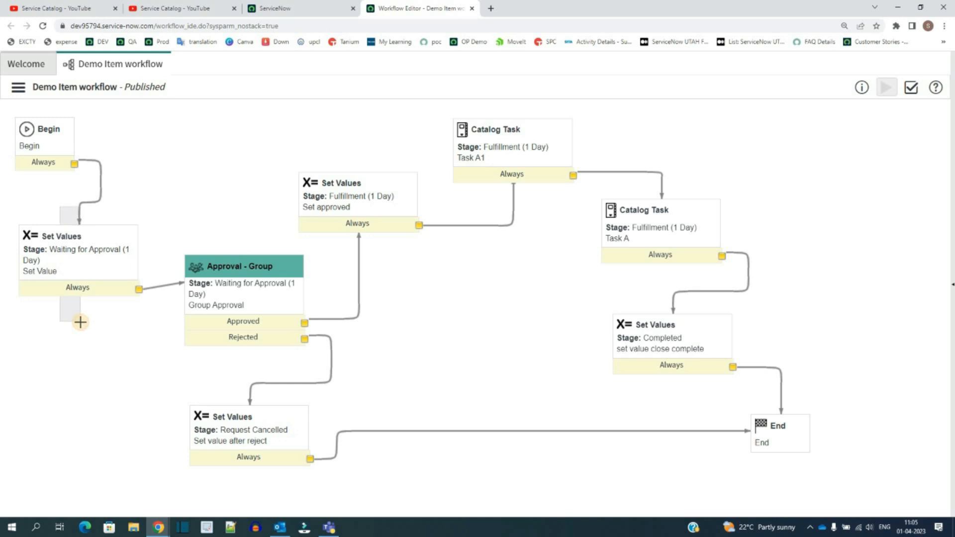
pyautogui.click(80, 323)
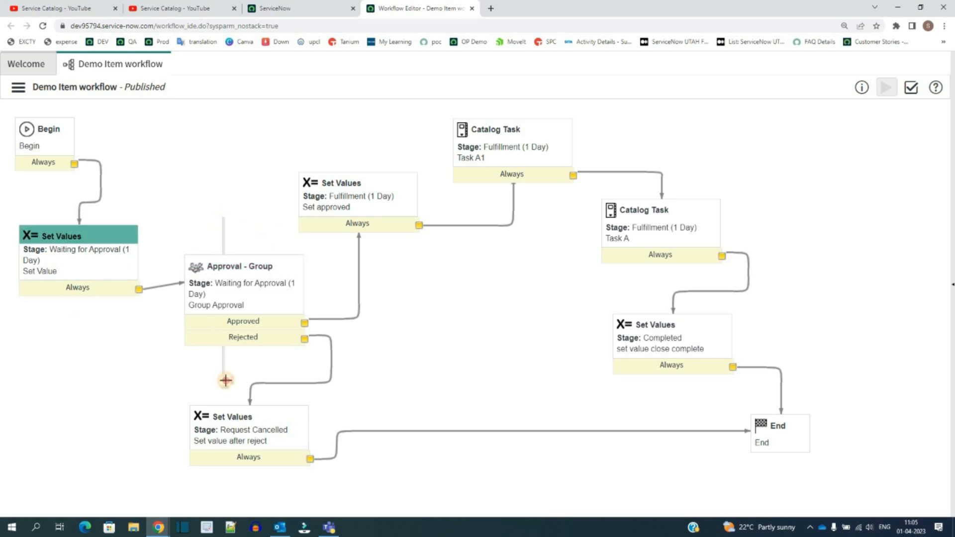
pyautogui.click(225, 381)
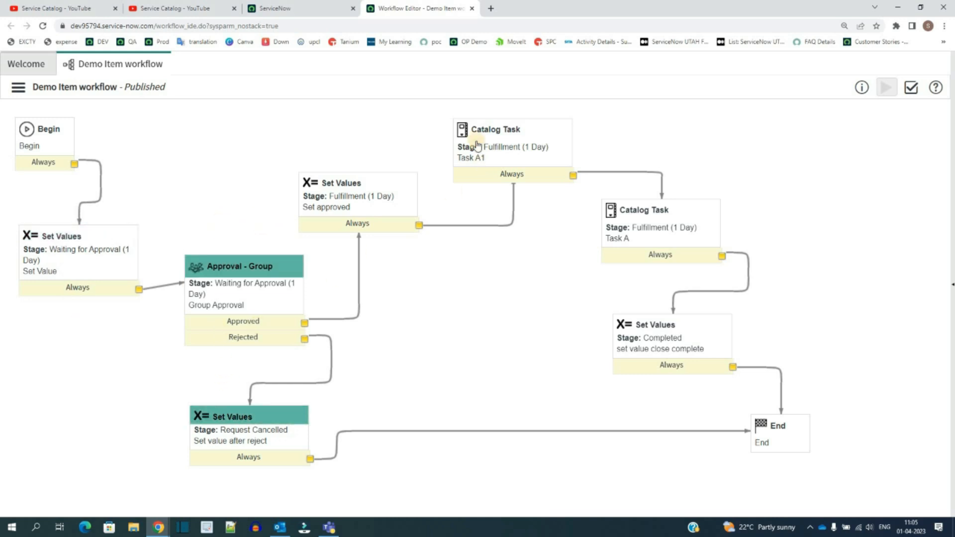
pyautogui.click(532, 192)
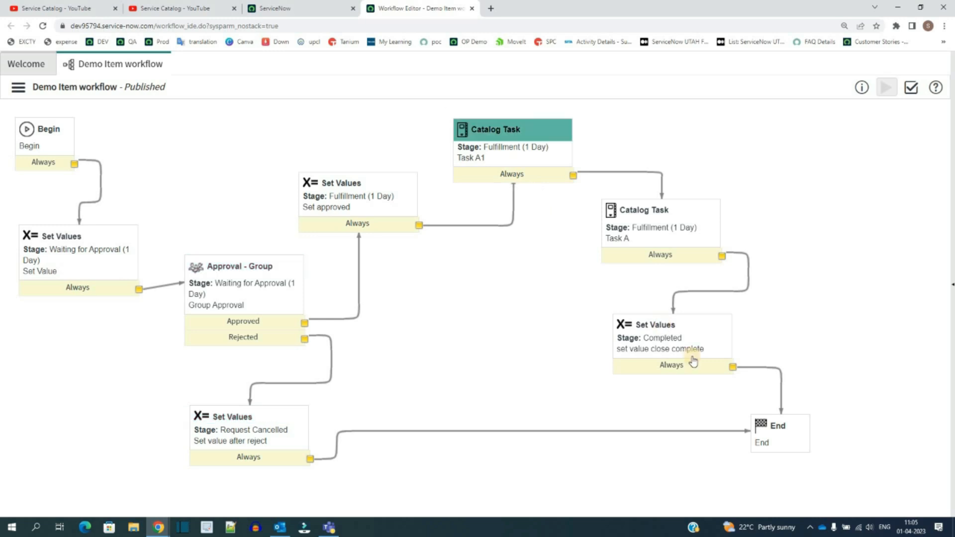
pyautogui.moveTo(726, 402); pyautogui.dragTo(812, 454)
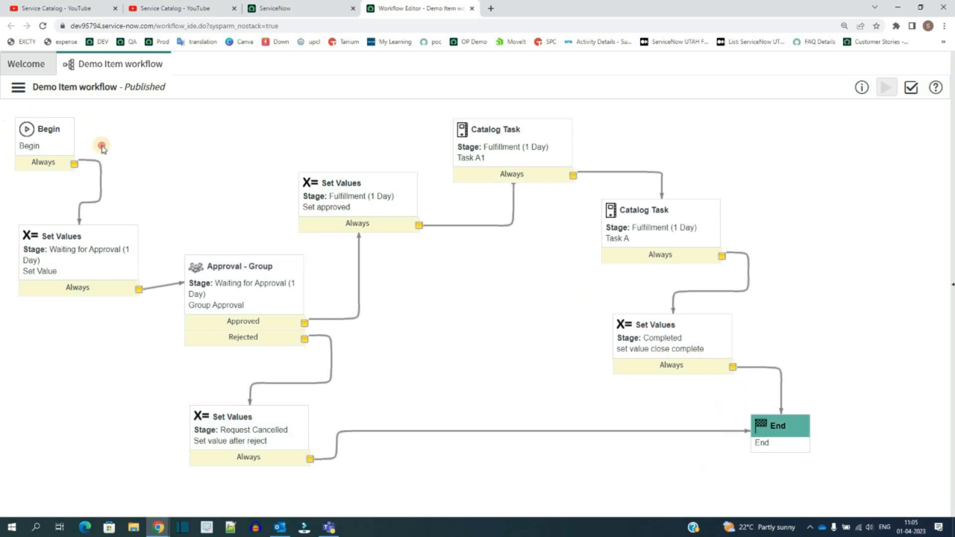
pyautogui.moveTo(102, 149); pyautogui.dragTo(9, 111)
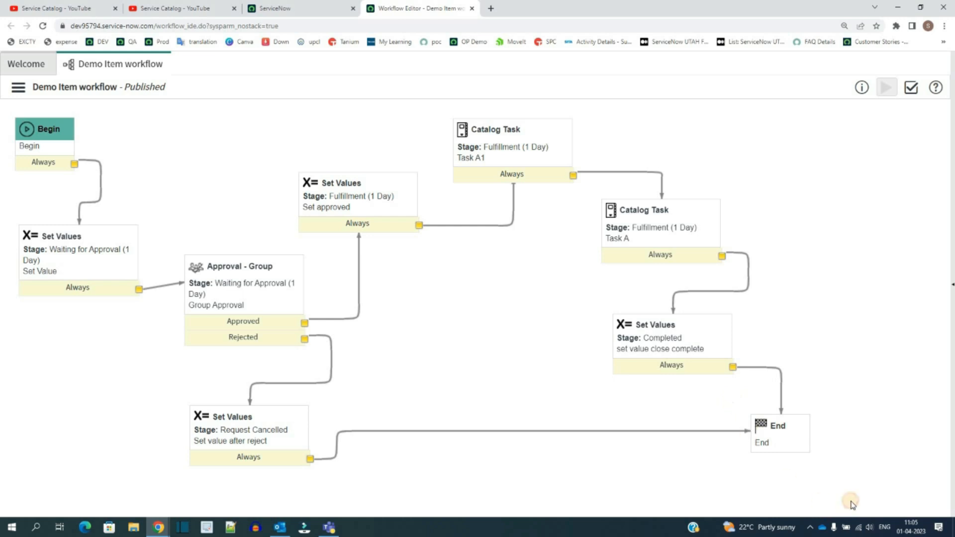
pyautogui.moveTo(732, 402); pyautogui.dragTo(831, 474)
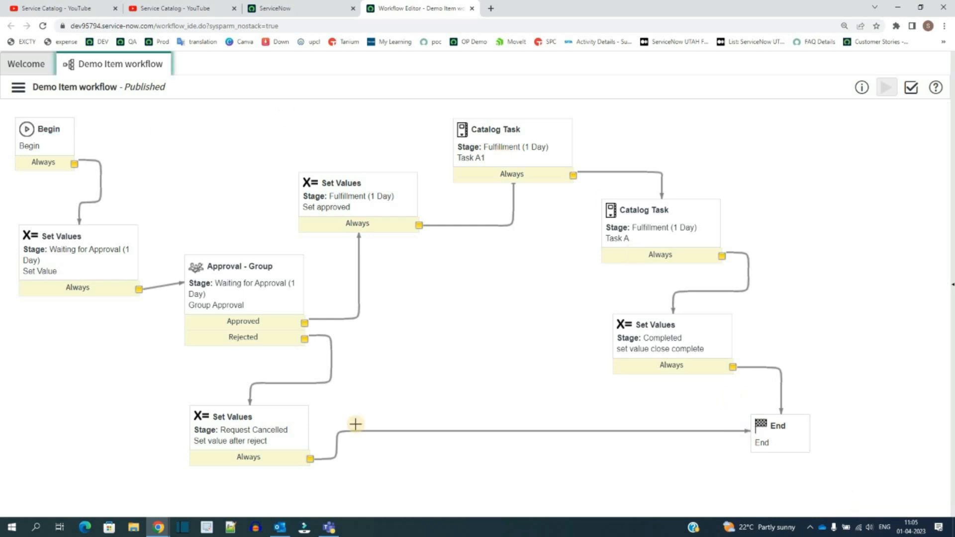
# Step: Start a new workflow and name it Workflow 911
pyautogui.click(26, 64)
pyautogui.click(811, 122)
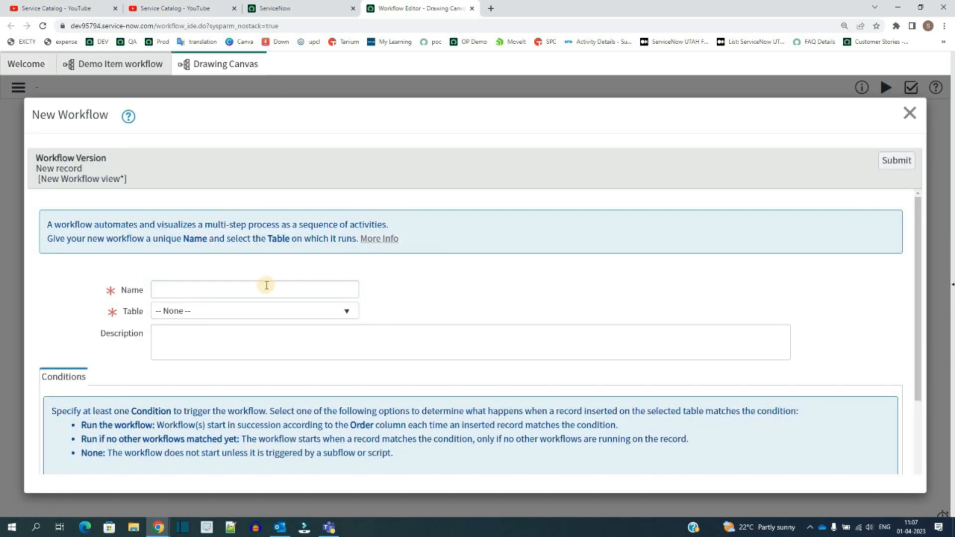
pyautogui.click(267, 285)
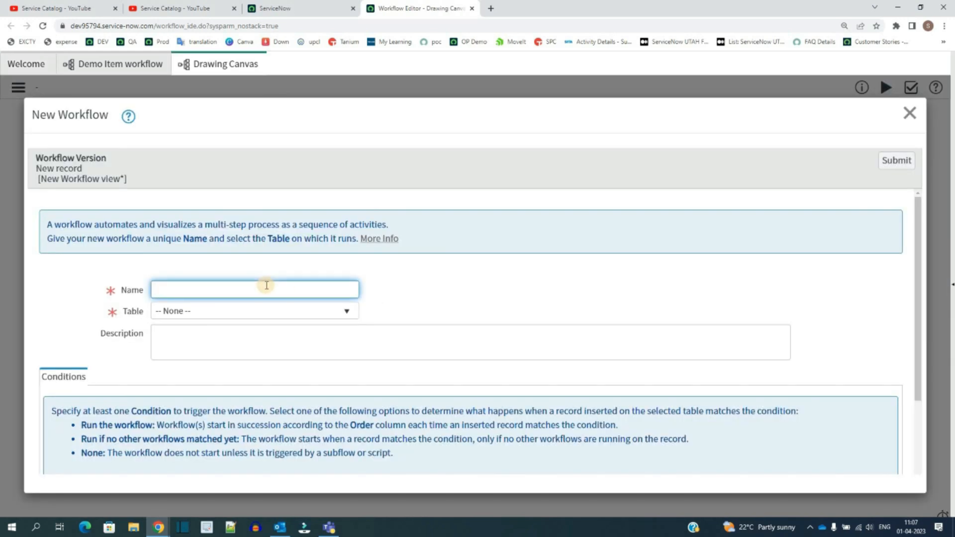
pyautogui.write('Workflow 911')
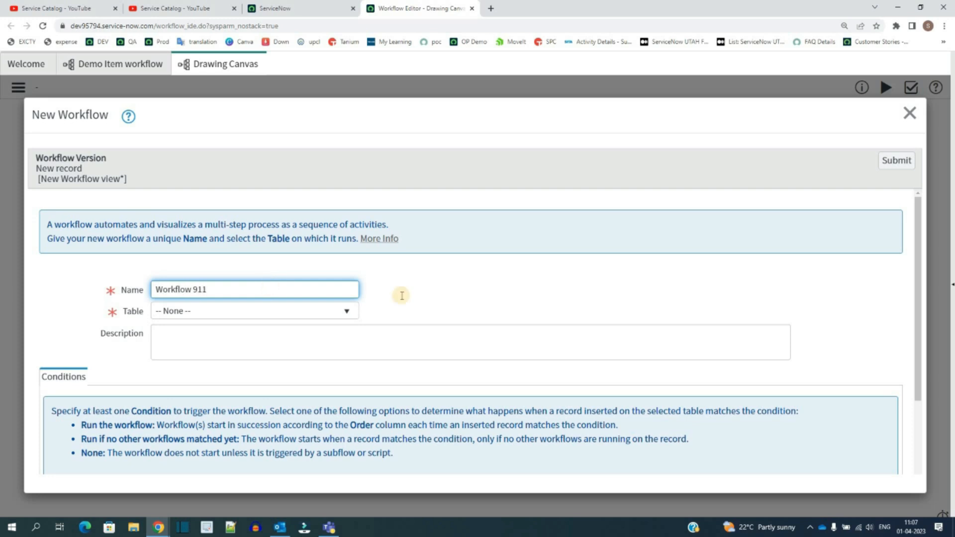
# Step: Set the workflow's table to Requested Item [sc_req_item] and submit the new workflow
pyautogui.click(499, 290)
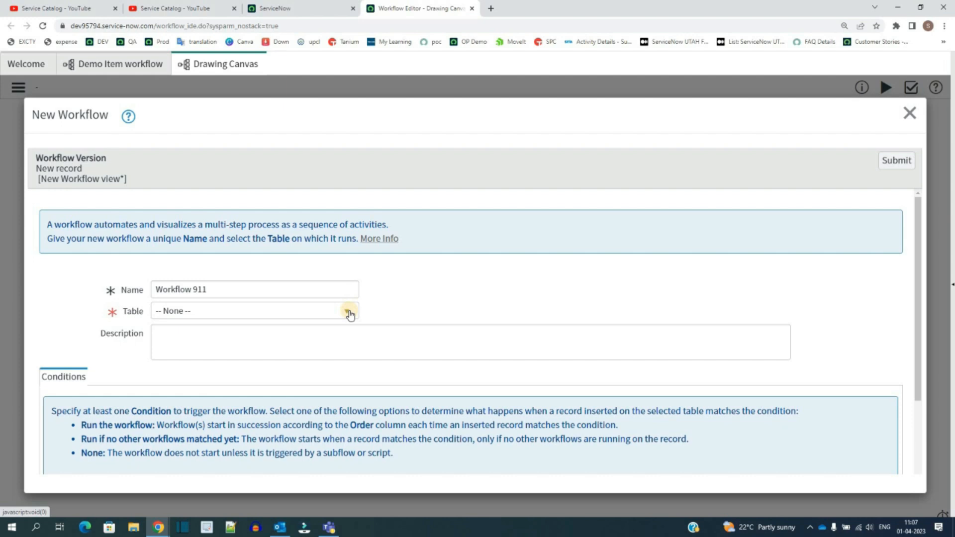
pyautogui.click(348, 312)
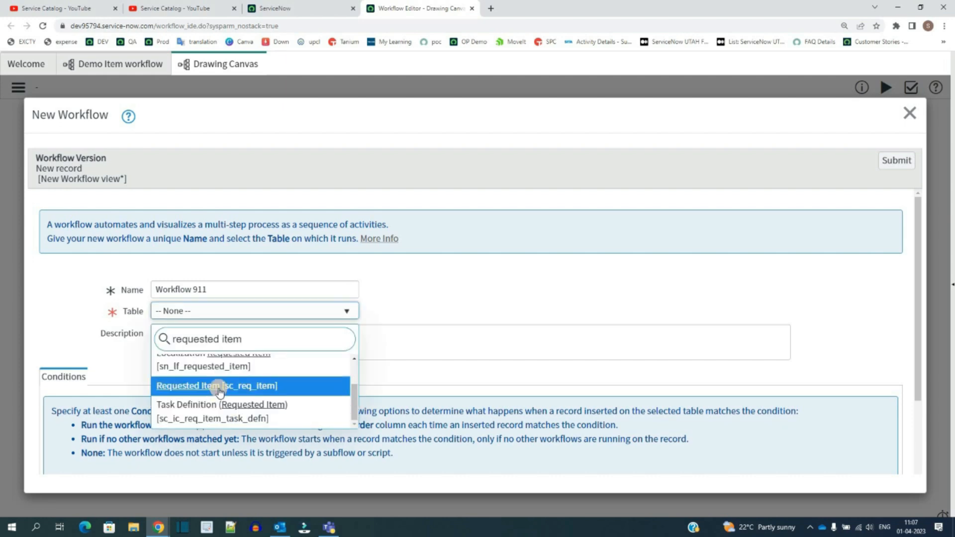
pyautogui.press('Return')
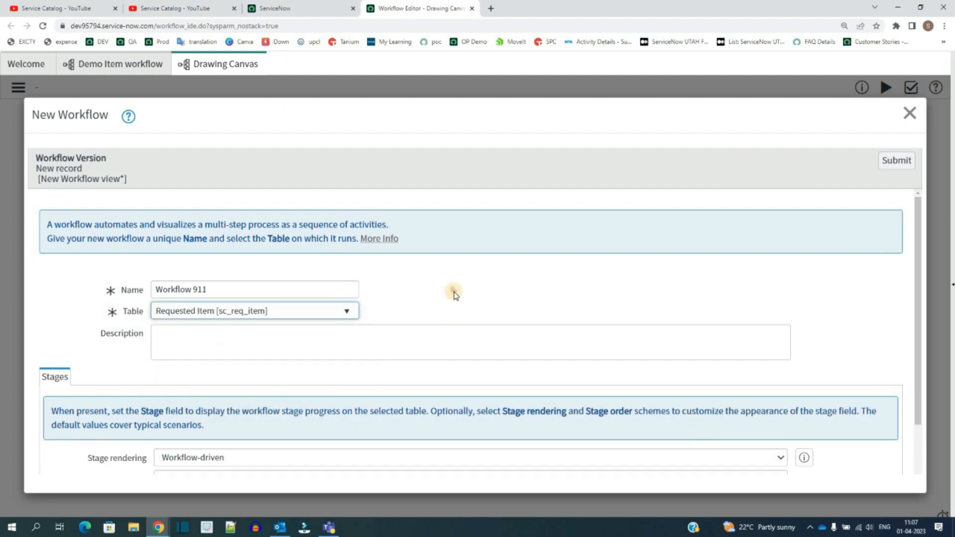
pyautogui.scroll(-4, 101, 361)
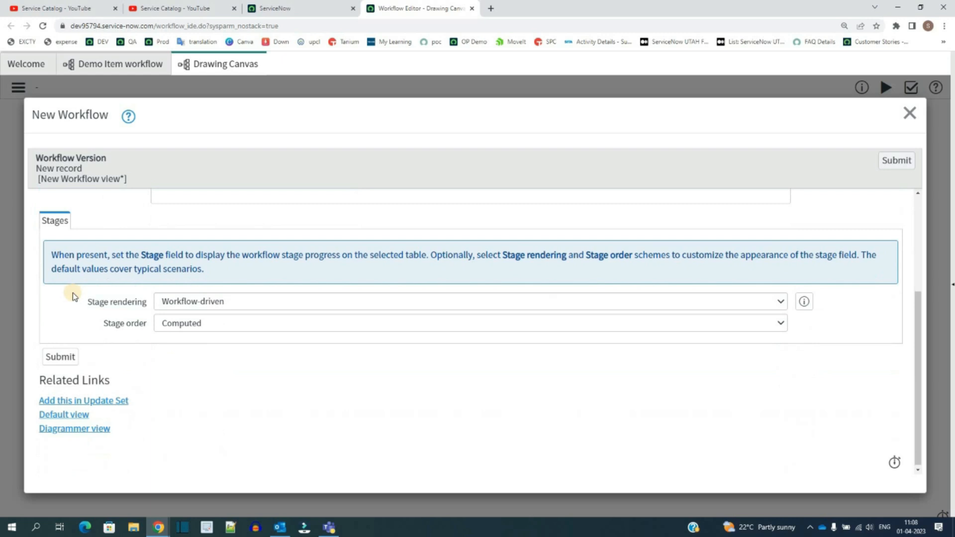
pyautogui.doubleClick(167, 340)
pyautogui.click(241, 368)
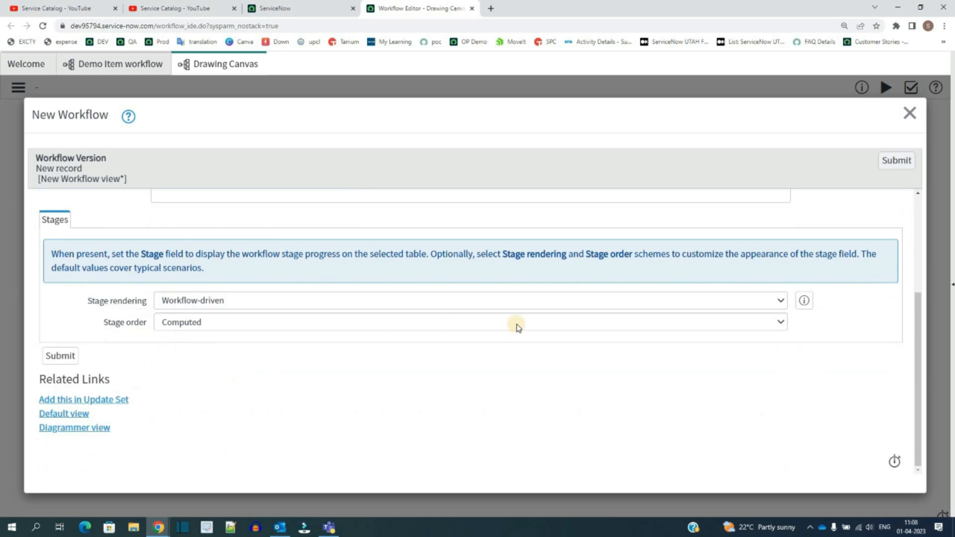
pyautogui.scroll(1, 821, 157)
pyautogui.scroll(1, 824, 154)
pyautogui.click(896, 161)
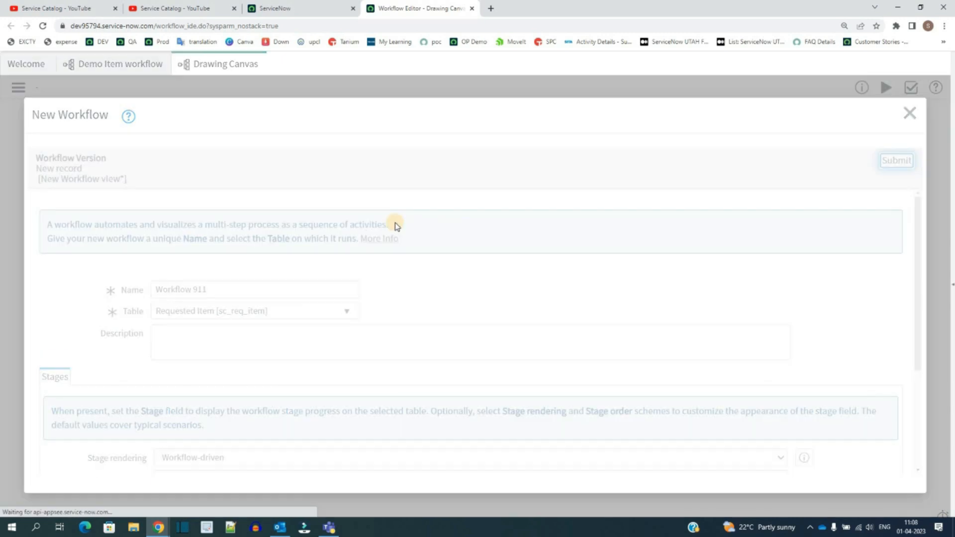
# Step: Move the End activity towards the lower right of the canvas and delete the Begin-to-End transition
pyautogui.moveTo(6, 110); pyautogui.dragTo(422, 266)
pyautogui.click(4, 145)
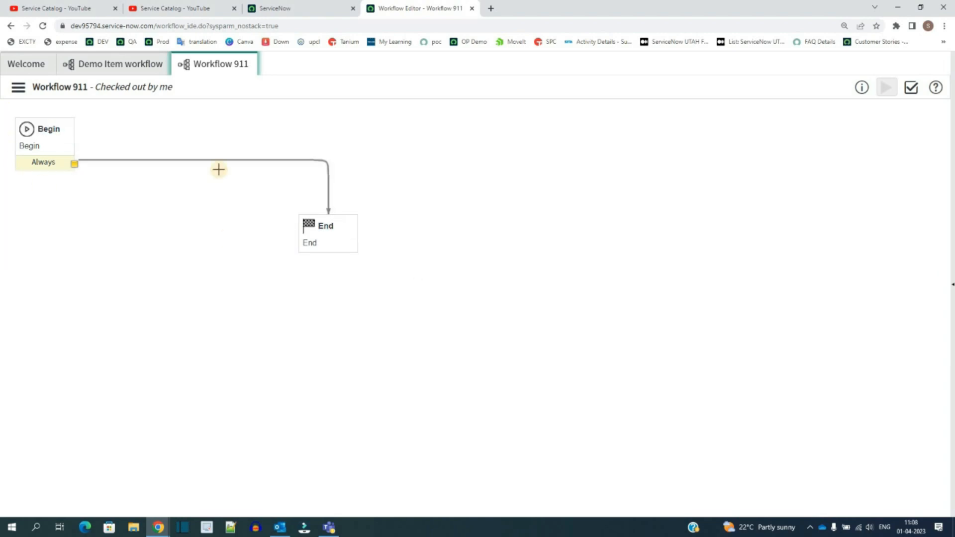
pyautogui.moveTo(326, 226); pyautogui.dragTo(465, 464)
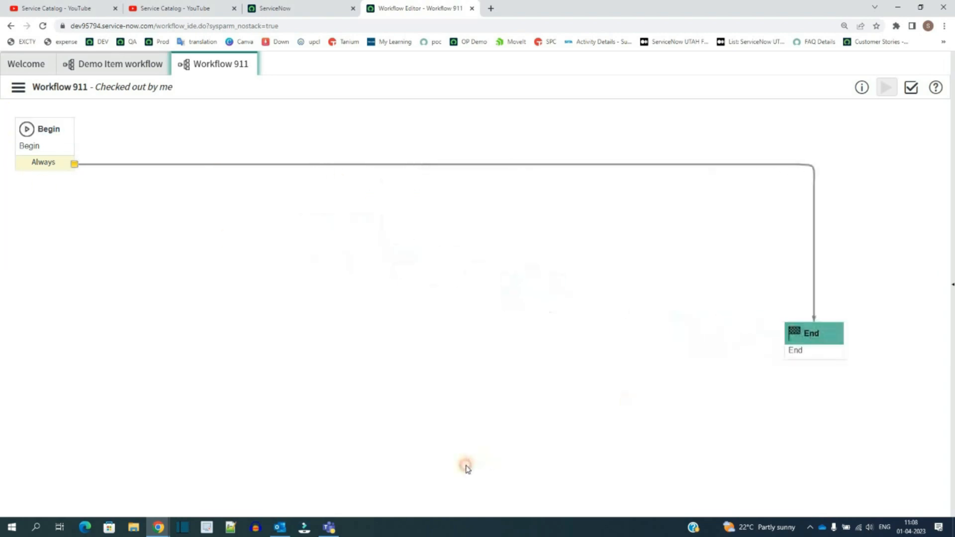
pyautogui.moveTo(808, 412); pyautogui.dragTo(830, 439)
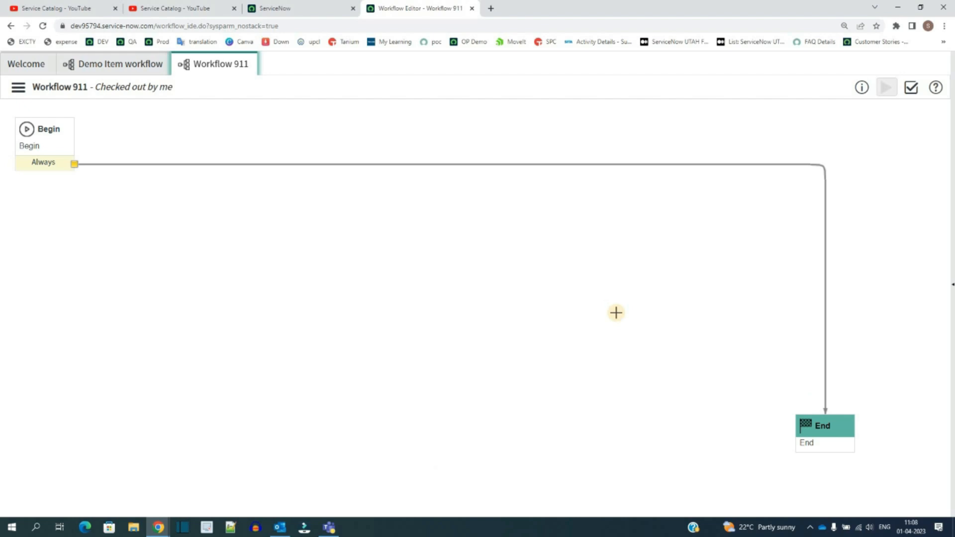
pyautogui.click(461, 166)
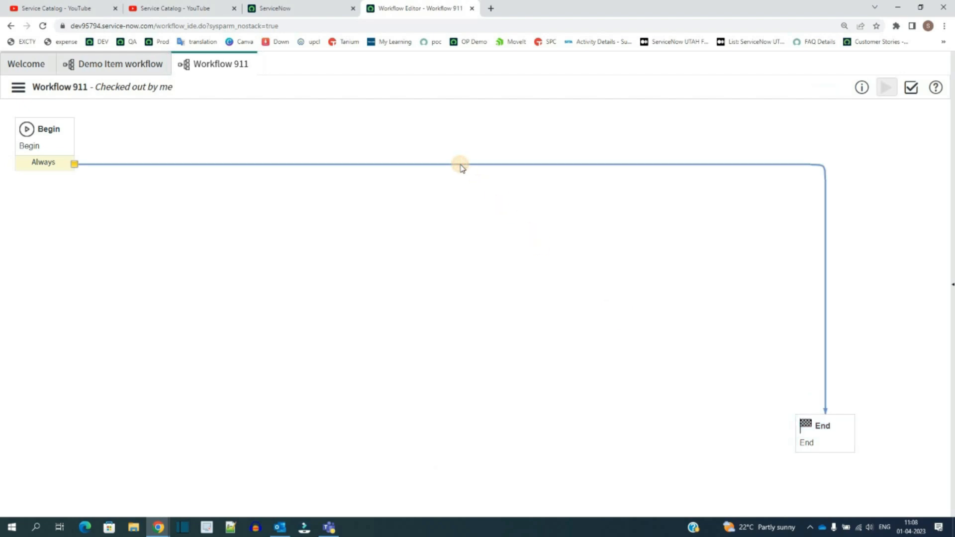
pyautogui.press('Delete')
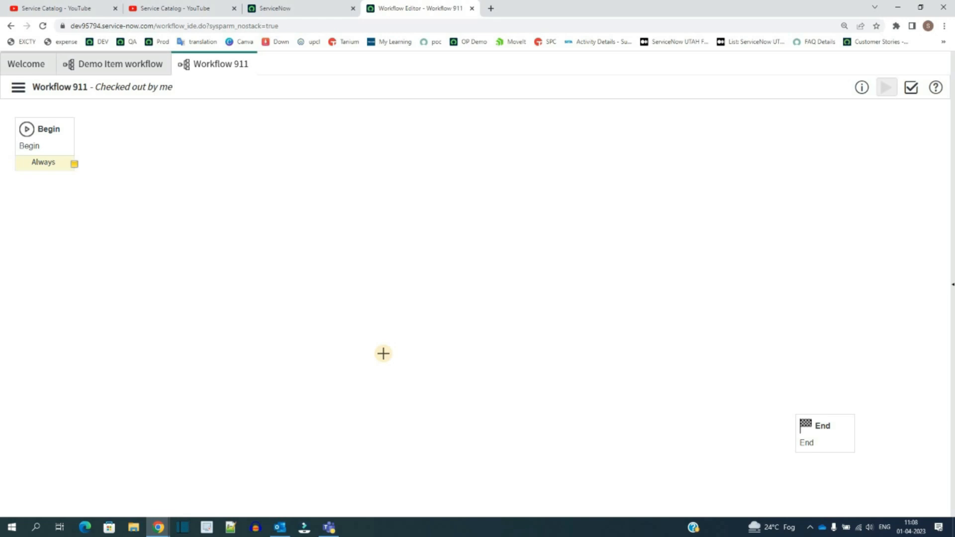
# Step: Add a core Approval - User activity to the workflow canvas
pyautogui.rightClick(285, 267)
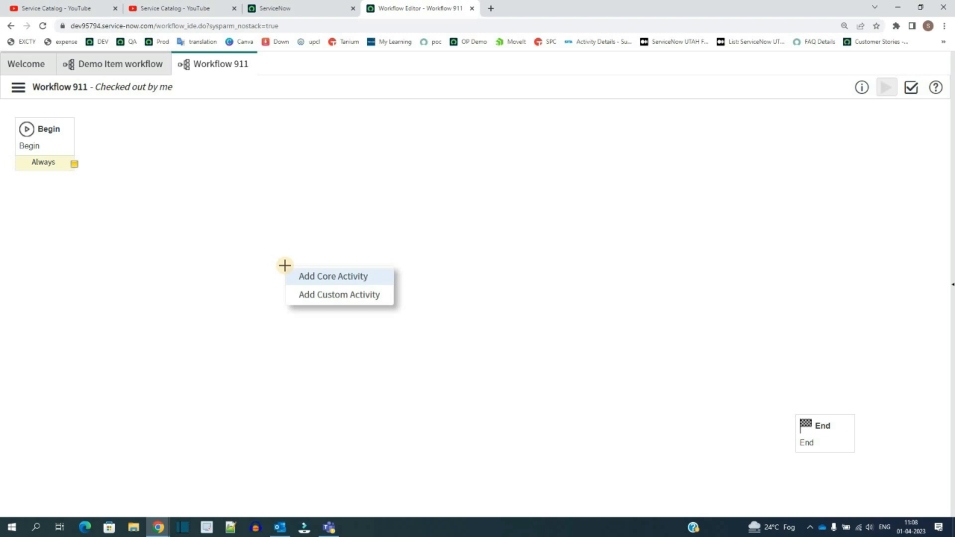
pyautogui.click(308, 277)
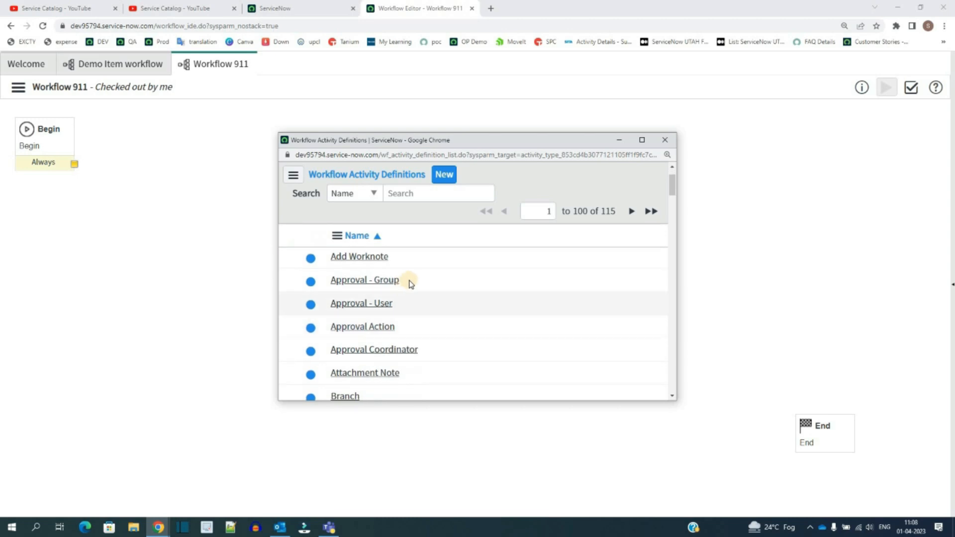
pyautogui.moveTo(412, 305); pyautogui.dragTo(409, 329)
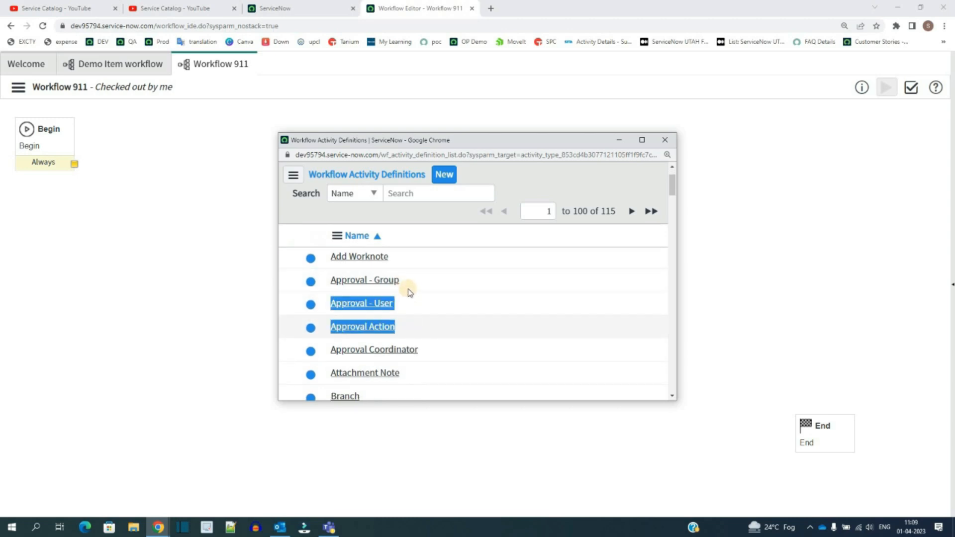
pyautogui.click(416, 285)
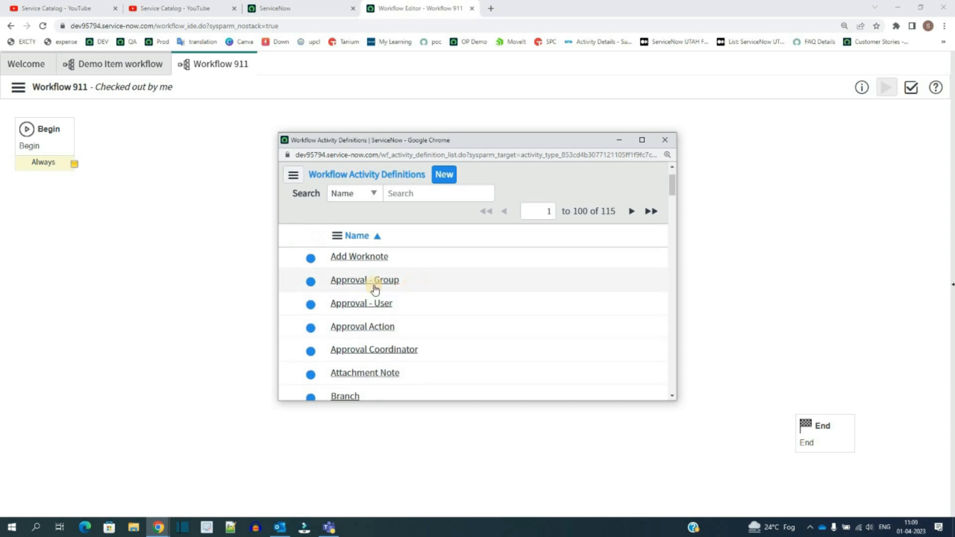
pyautogui.click(345, 308)
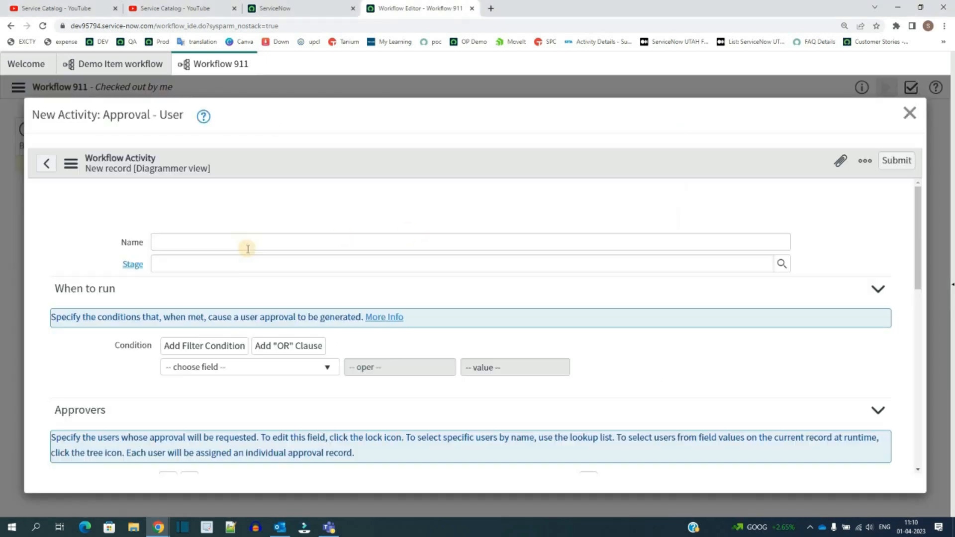
# Step: Name the approval activity BU Approval and set its stage to Waiting for Approval
pyautogui.click(247, 249)
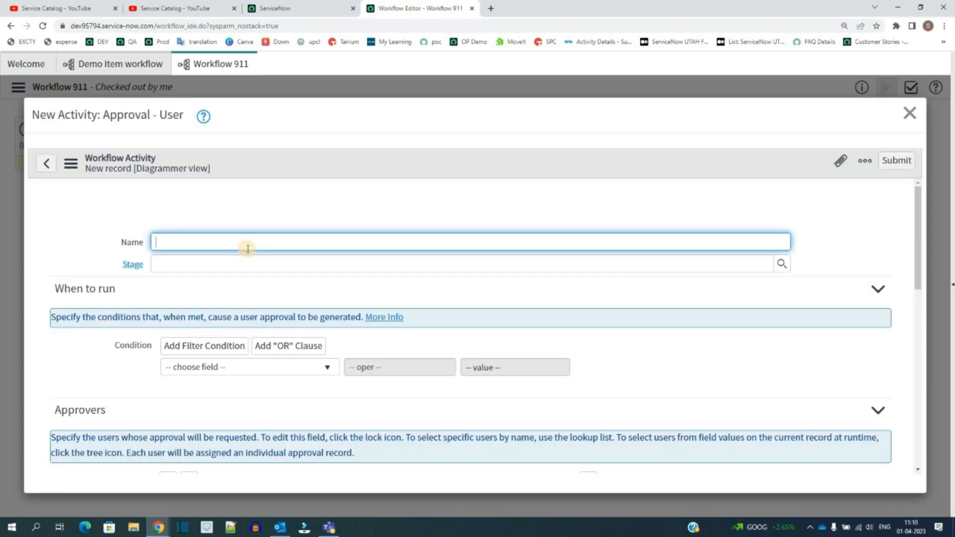
pyautogui.write('BU Approval')
pyautogui.click(120, 269)
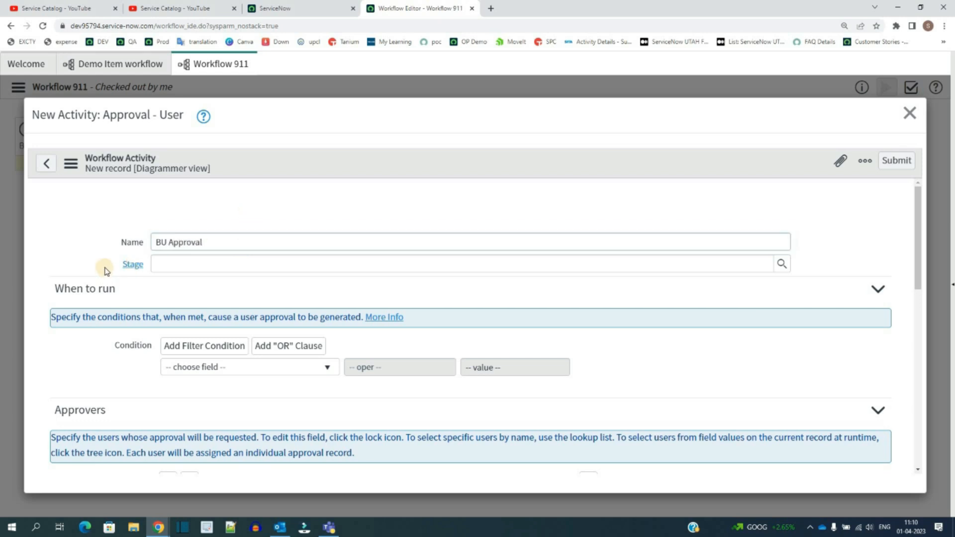
pyautogui.doubleClick(133, 265)
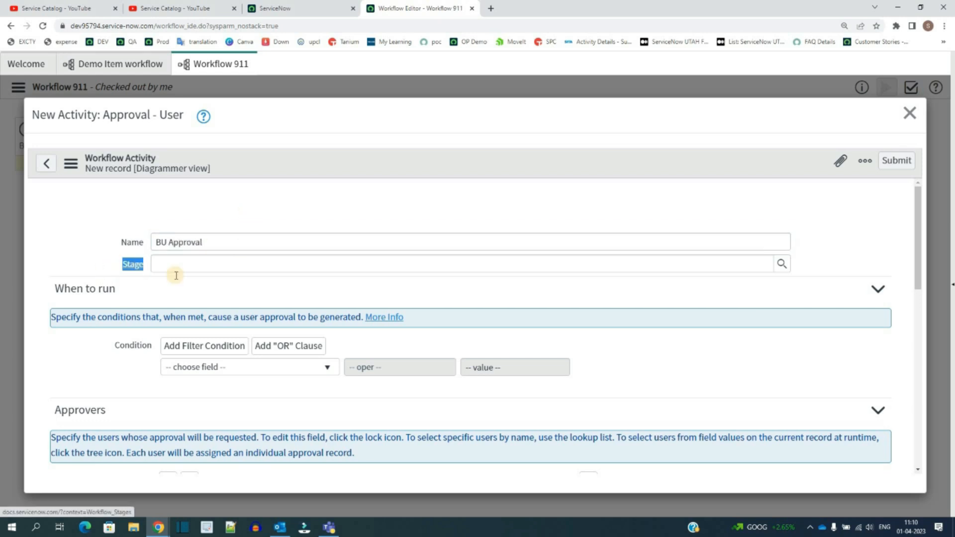
pyautogui.click(782, 264)
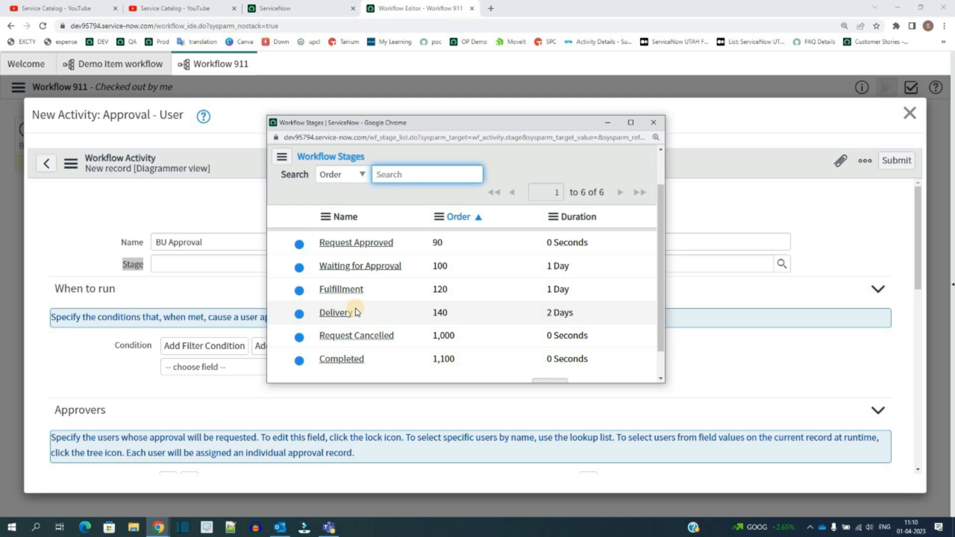
pyautogui.click(359, 267)
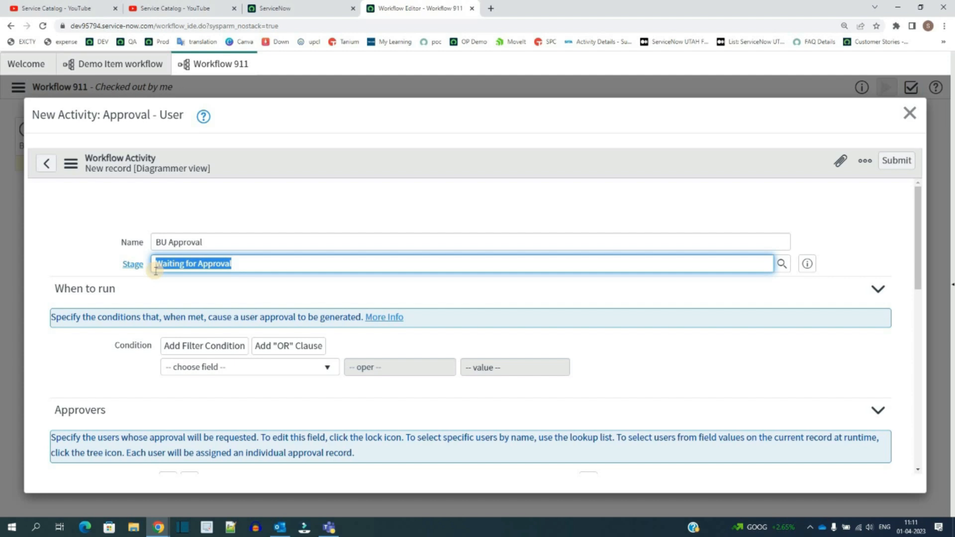
pyautogui.click(167, 291)
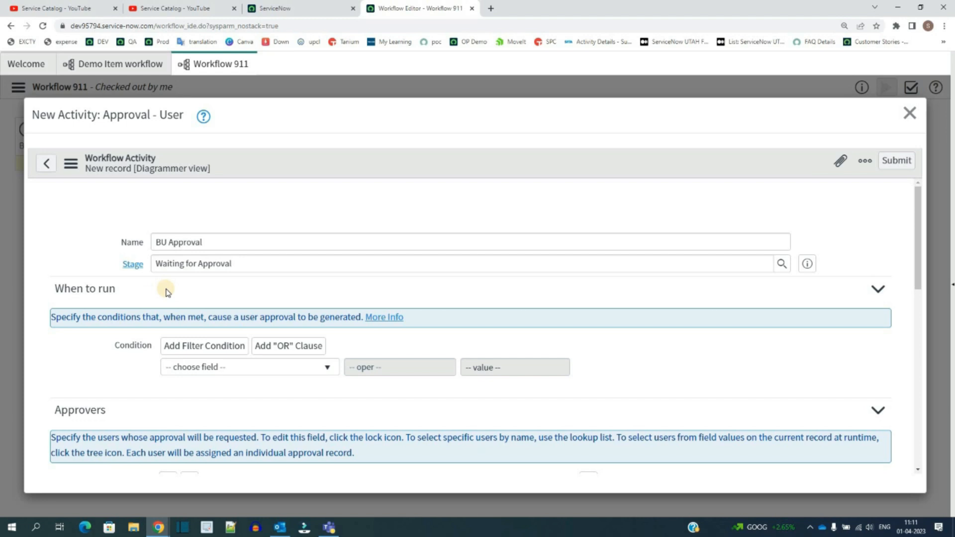
# Step: Review the When to run and Approvers sections of the approval activity form
pyautogui.scroll(-1, 167, 293)
pyautogui.tripleClick(143, 268)
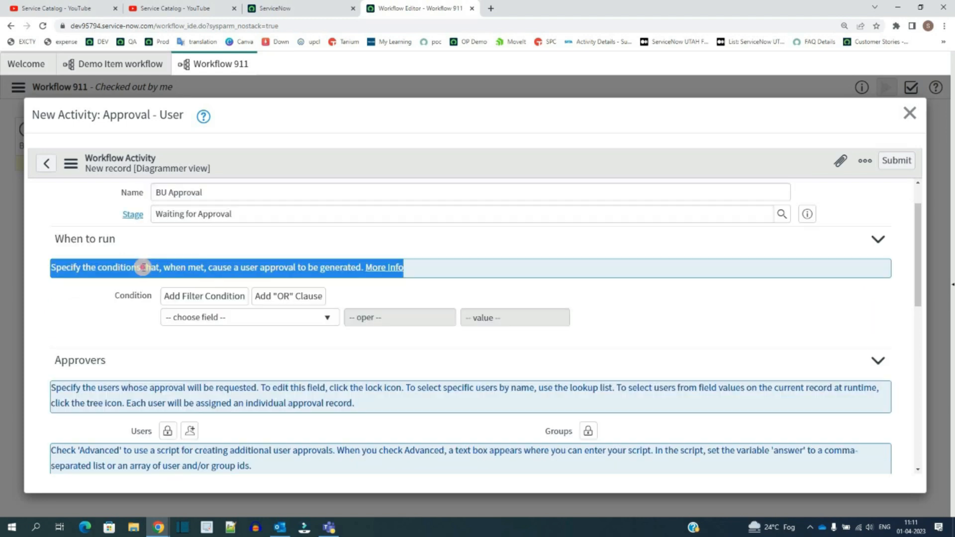
pyautogui.click(143, 267)
pyautogui.click(143, 268)
pyautogui.tripleClick(144, 267)
pyautogui.click(109, 324)
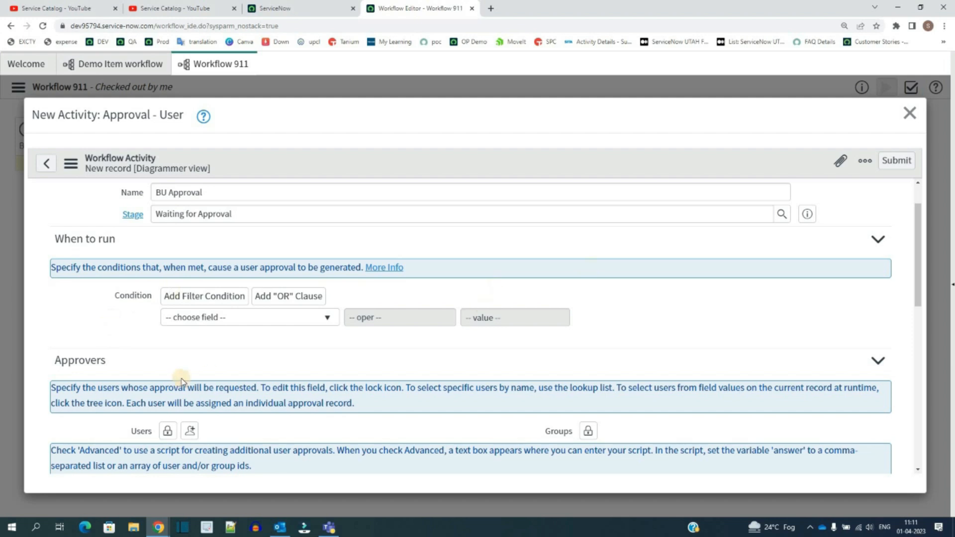
pyautogui.scroll(-2, 131, 305)
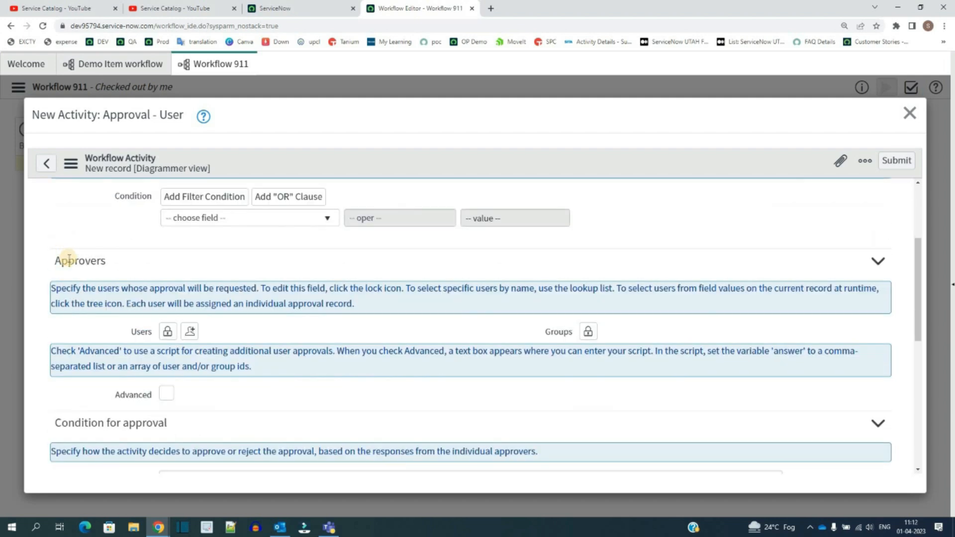
# Step: Add two approver users to the BU Approval activity: one picked from the user lookup list and the current user
pyautogui.doubleClick(65, 258)
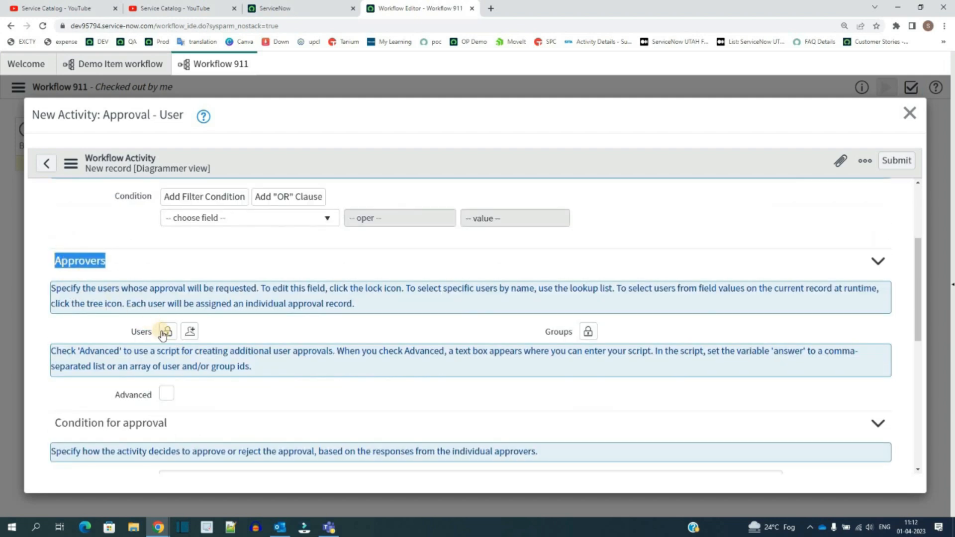
pyautogui.scroll(3, 168, 264)
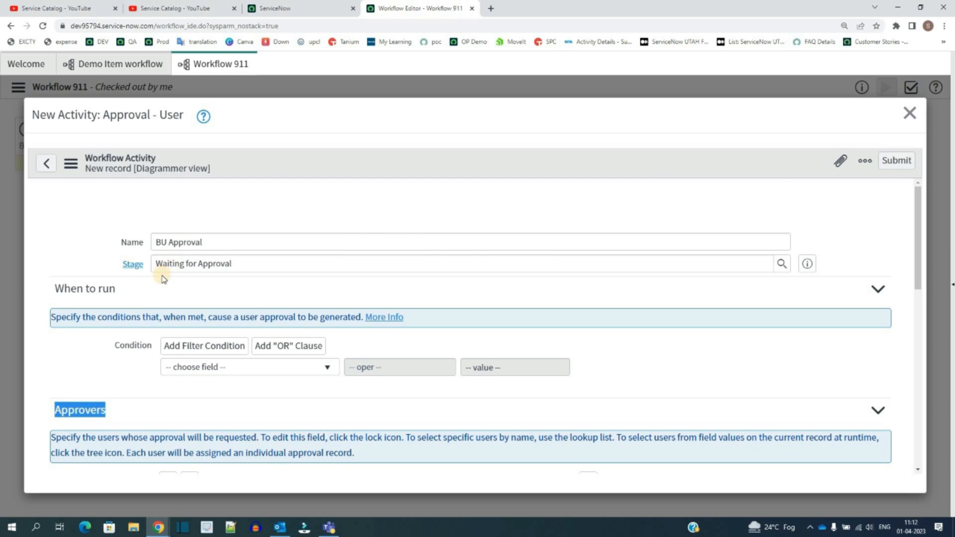
pyautogui.scroll(-4, 166, 278)
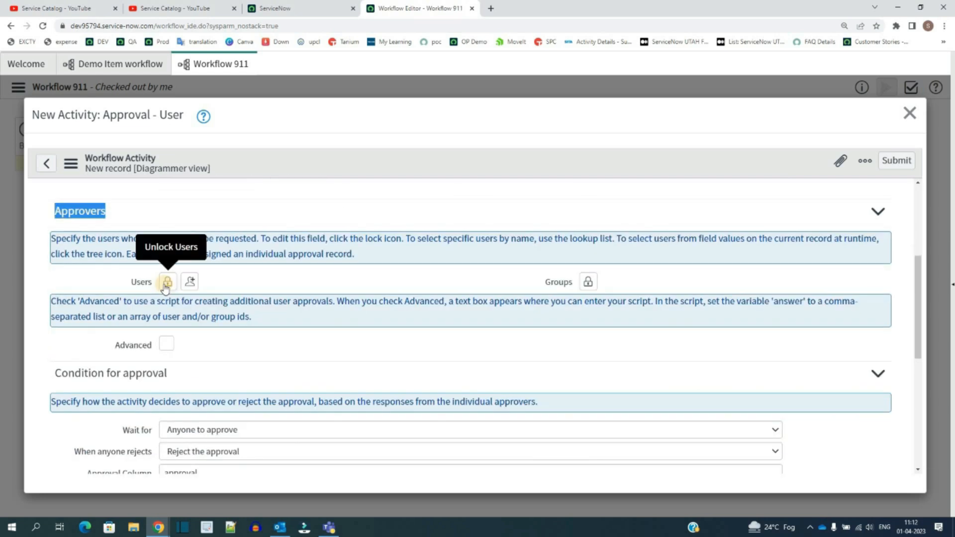
pyautogui.click(166, 282)
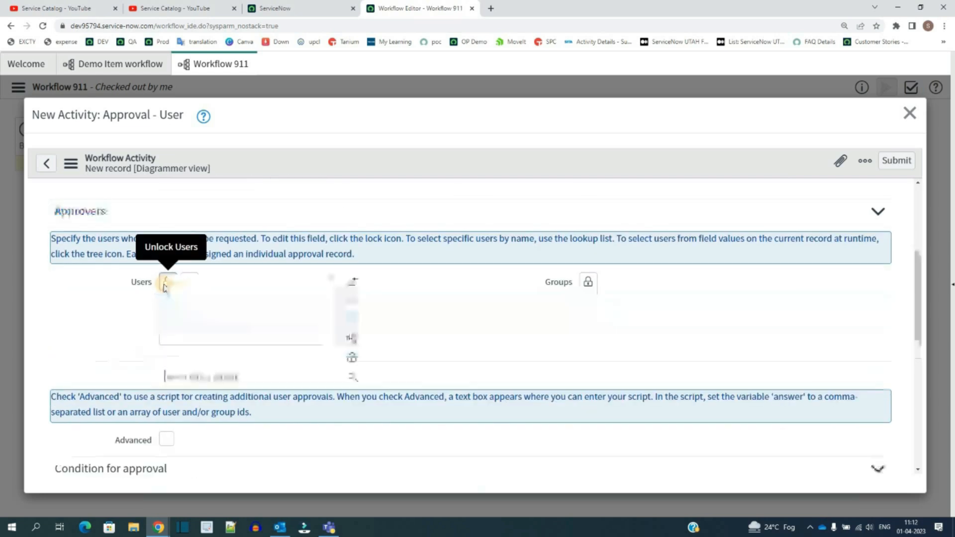
pyautogui.click(354, 378)
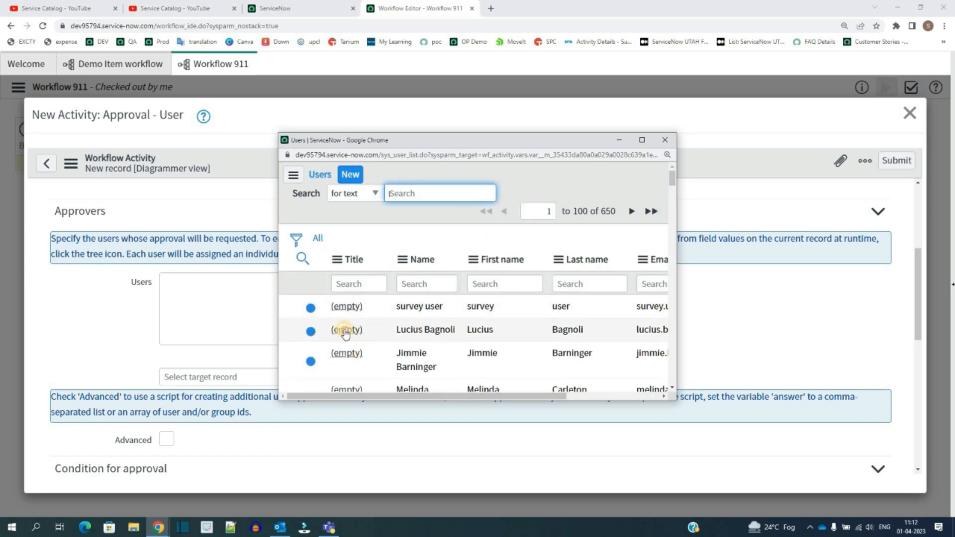
pyautogui.click(345, 331)
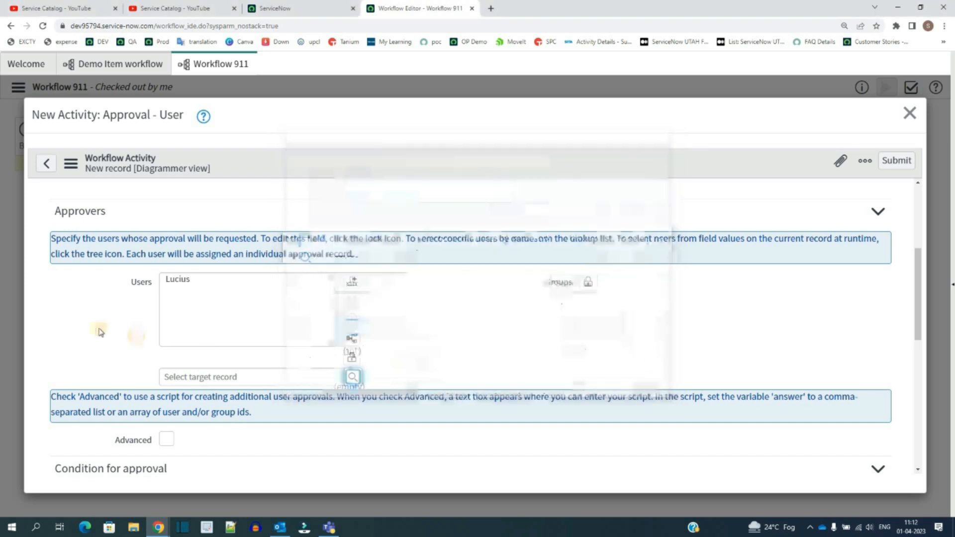
pyautogui.click(353, 359)
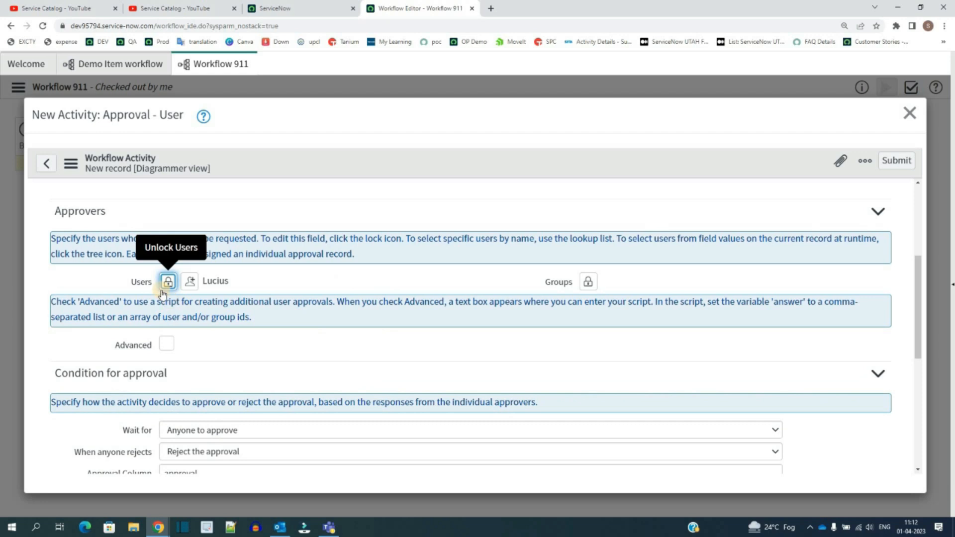
pyautogui.click(193, 286)
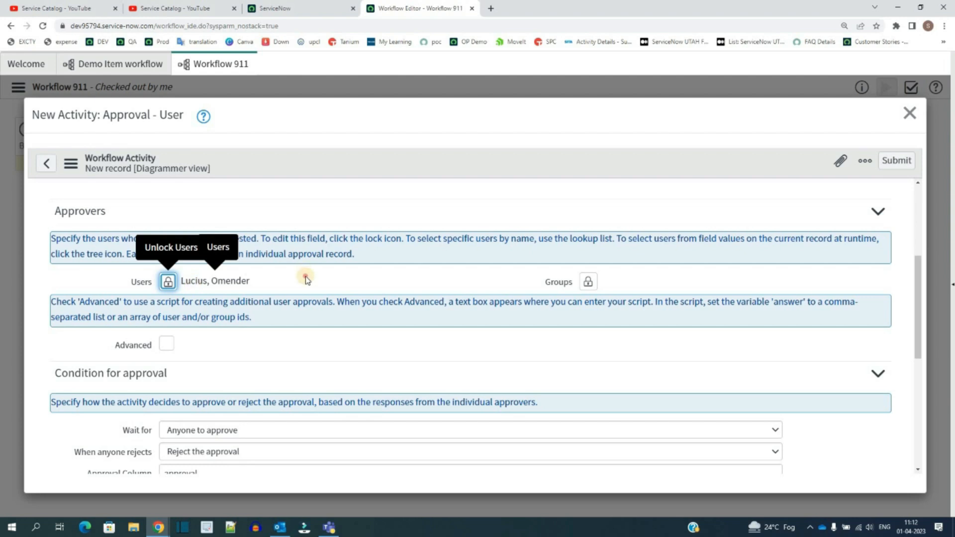
pyautogui.scroll(-2, 167, 247)
pyautogui.click(167, 245)
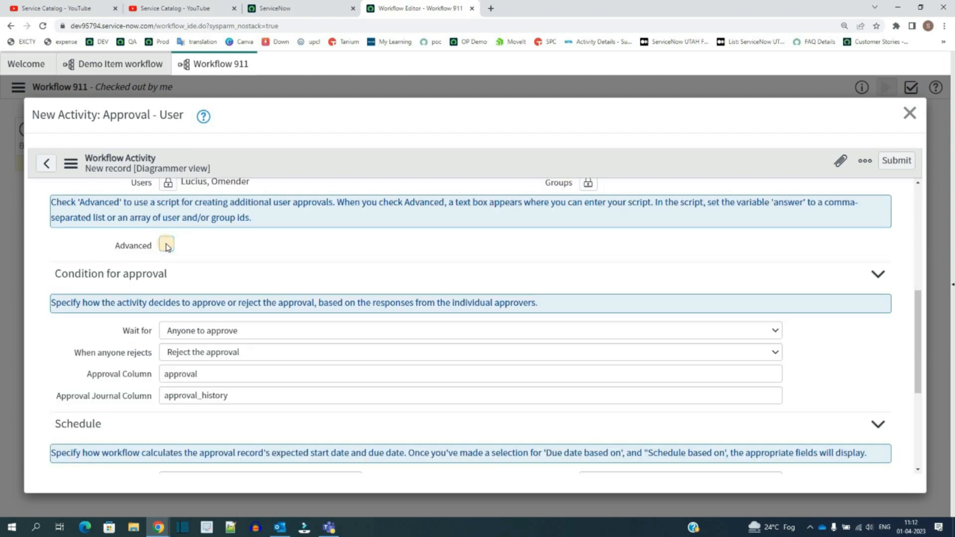
pyautogui.moveTo(204, 288); pyautogui.dragTo(227, 404)
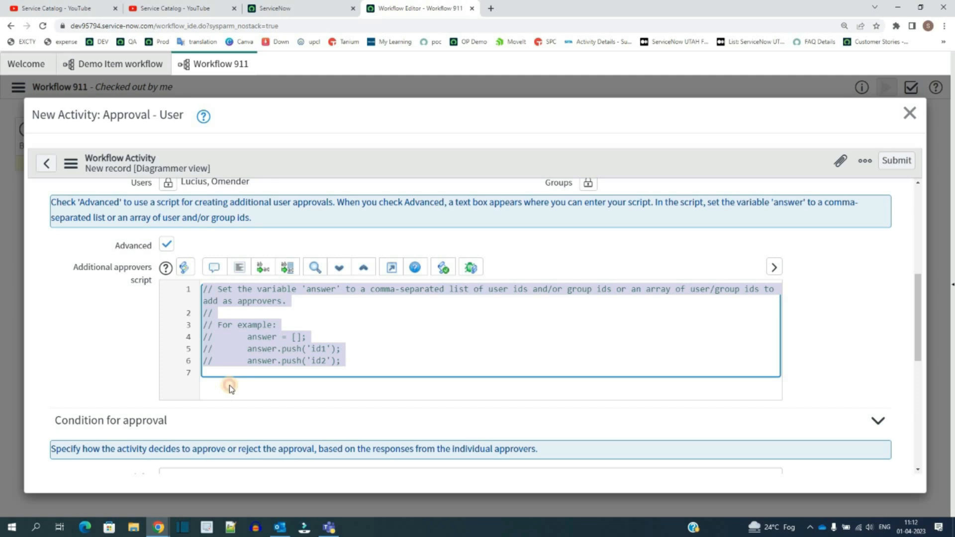
pyautogui.click(224, 384)
pyautogui.click(167, 243)
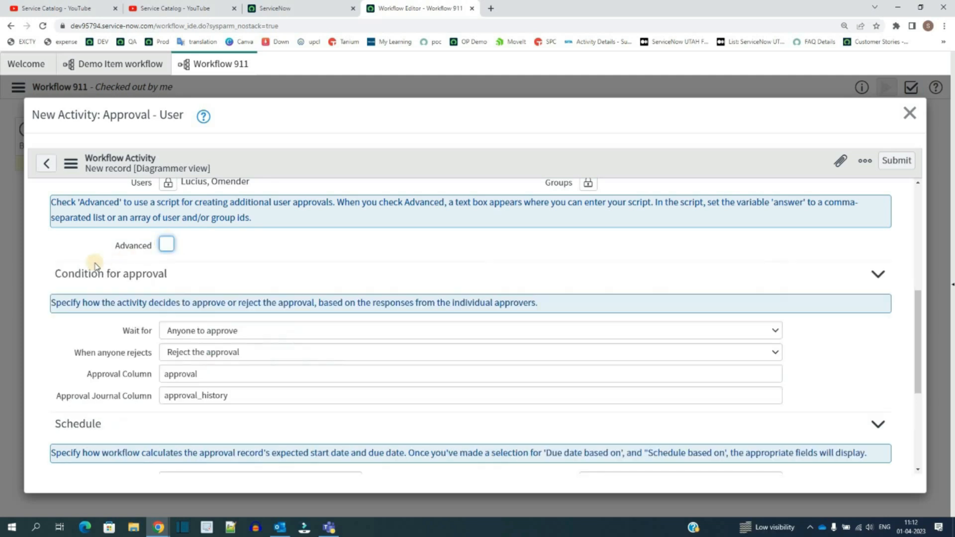
# Step: Submit the BU Approval activity with its default approval condition and schedule settings
pyautogui.scroll(-2, 106, 306)
pyautogui.moveTo(118, 214); pyautogui.dragTo(163, 313)
pyautogui.click(163, 313)
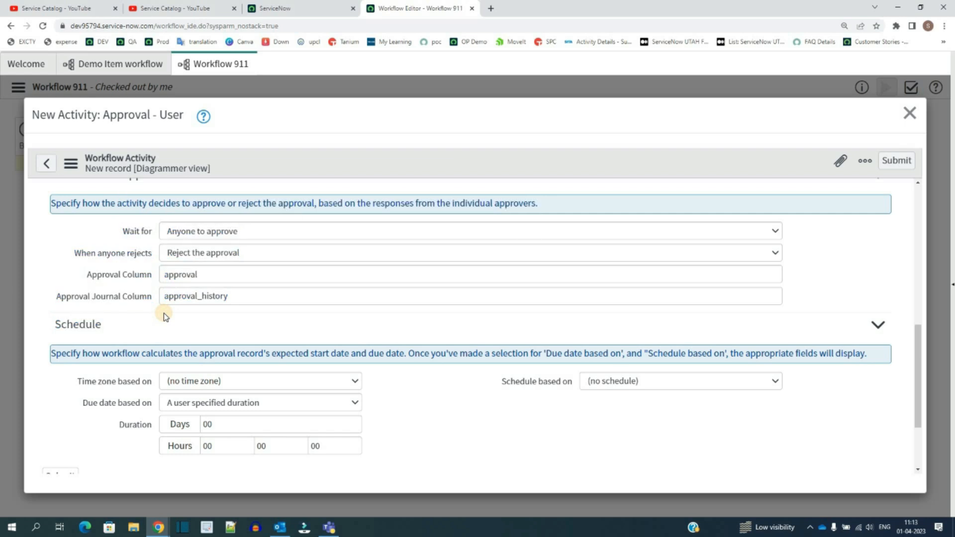
pyautogui.scroll(-2, 100, 323)
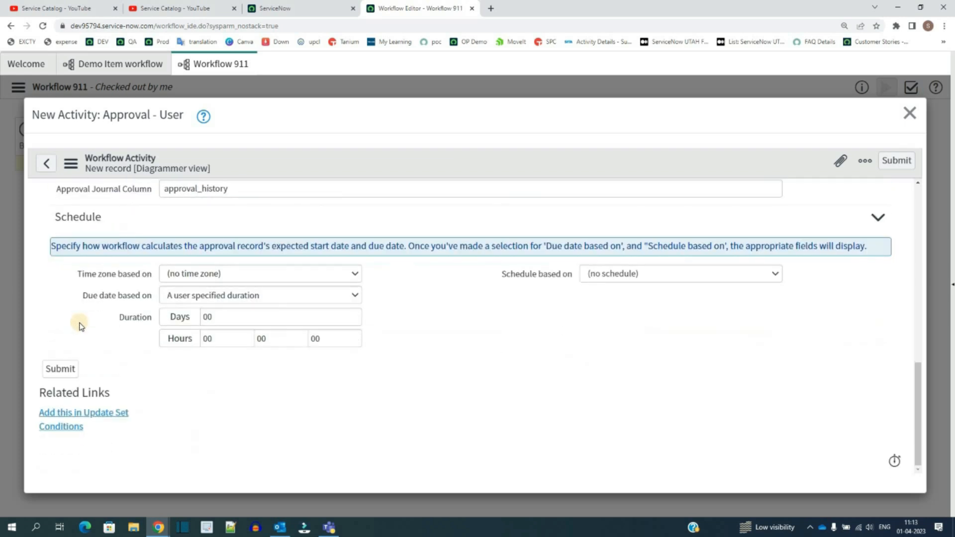
pyautogui.click(56, 372)
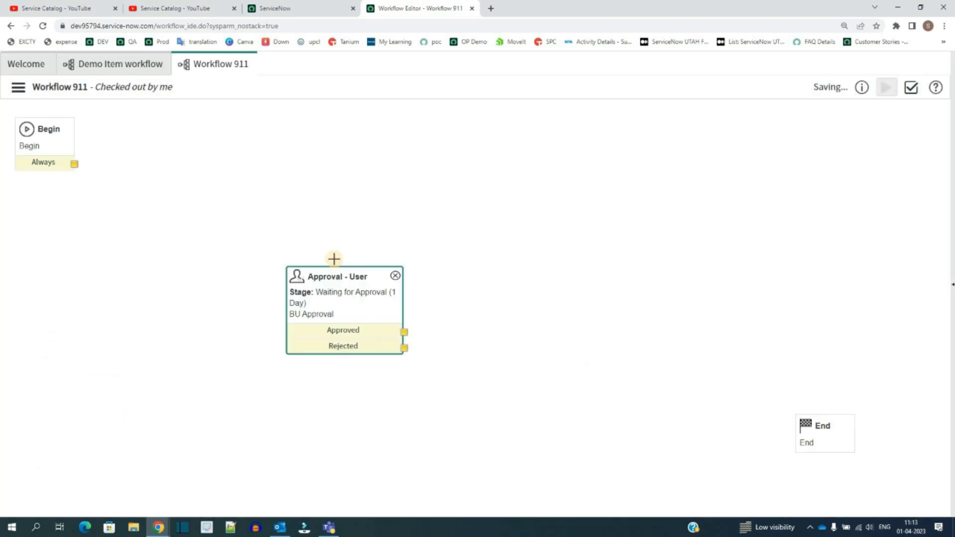
# Step: Move the BU Approval activity up next to the Begin activity
pyautogui.moveTo(339, 275); pyautogui.dragTo(266, 264)
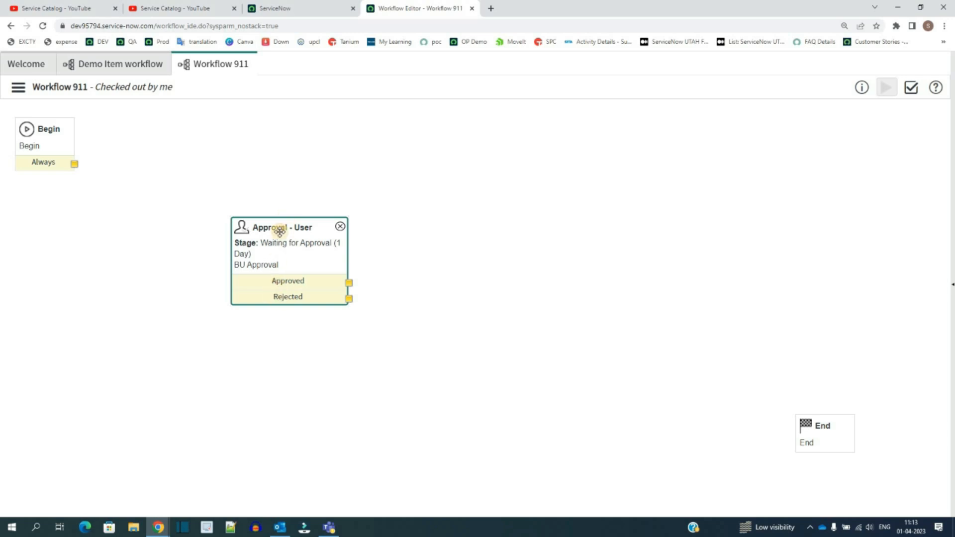
pyautogui.moveTo(278, 229); pyautogui.dragTo(179, 156)
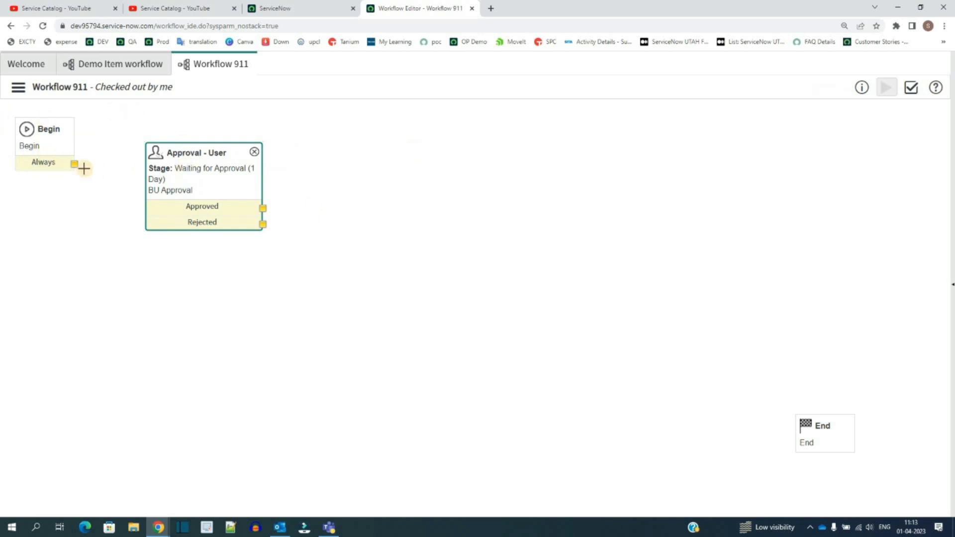
# Step: Connect Begin's Always output to BU Approval, and BU Approval's Rejected output to End
pyautogui.moveTo(75, 164); pyautogui.dragTo(178, 174)
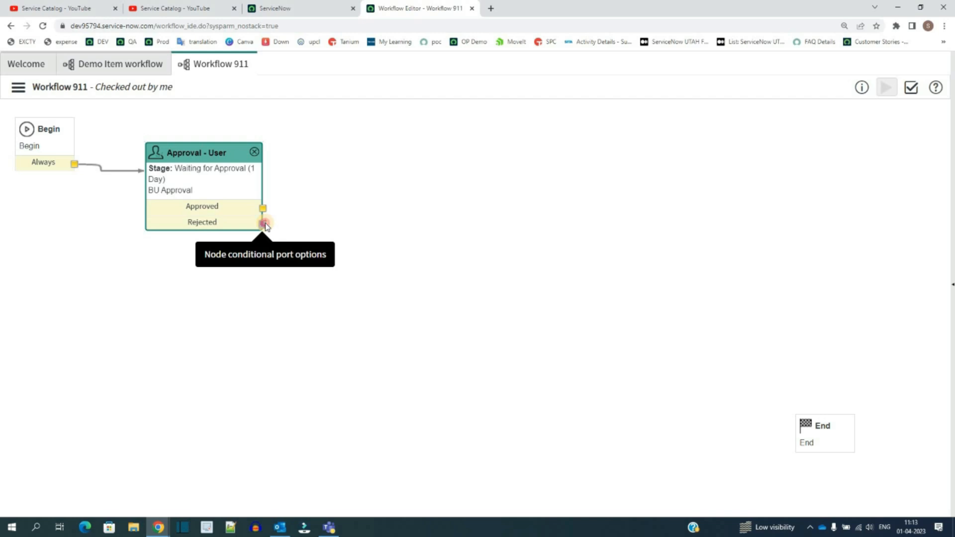
pyautogui.moveTo(265, 224); pyautogui.dragTo(807, 445)
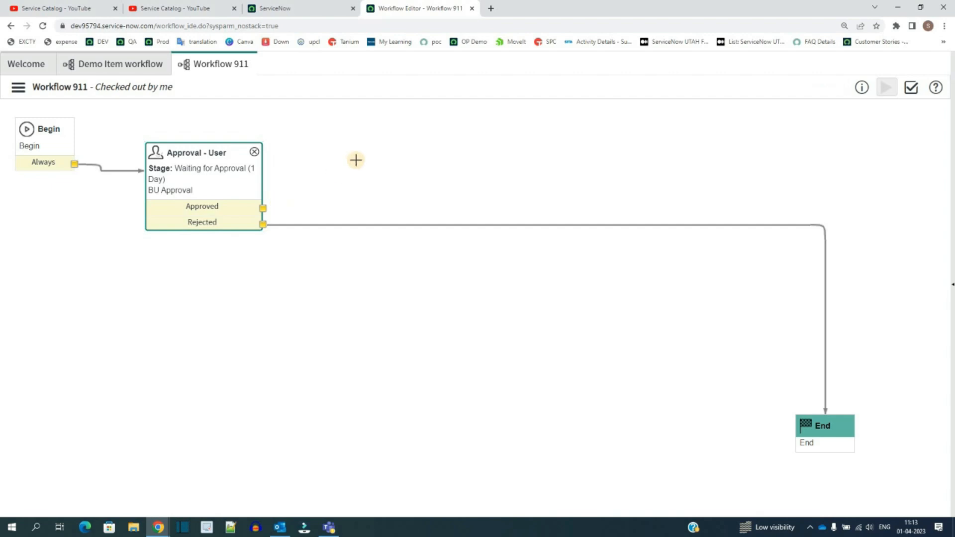
# Step: Add a Catalog Task activity to the canvas by searching the activity definitions for *task
pyautogui.rightClick(357, 160)
pyautogui.click(370, 170)
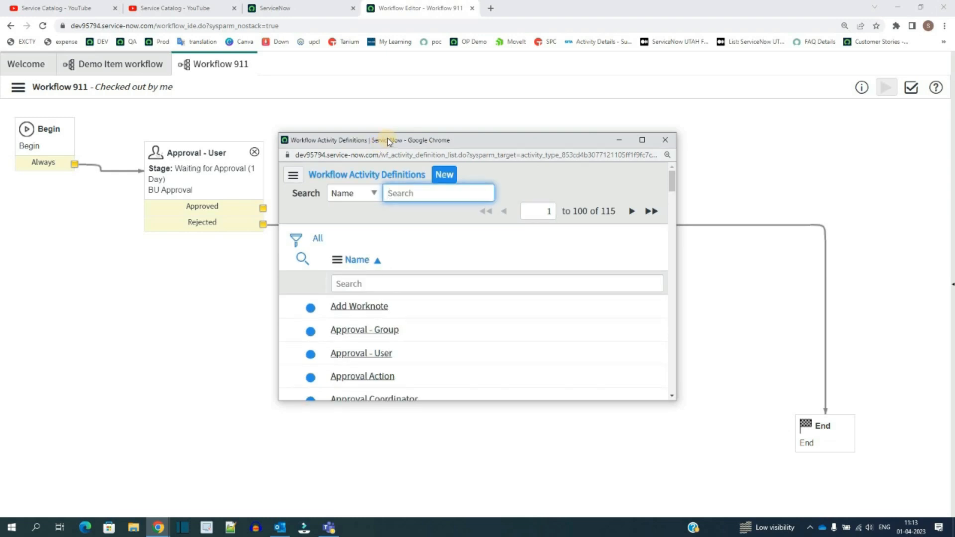
pyautogui.click(396, 290)
pyautogui.write('*task')
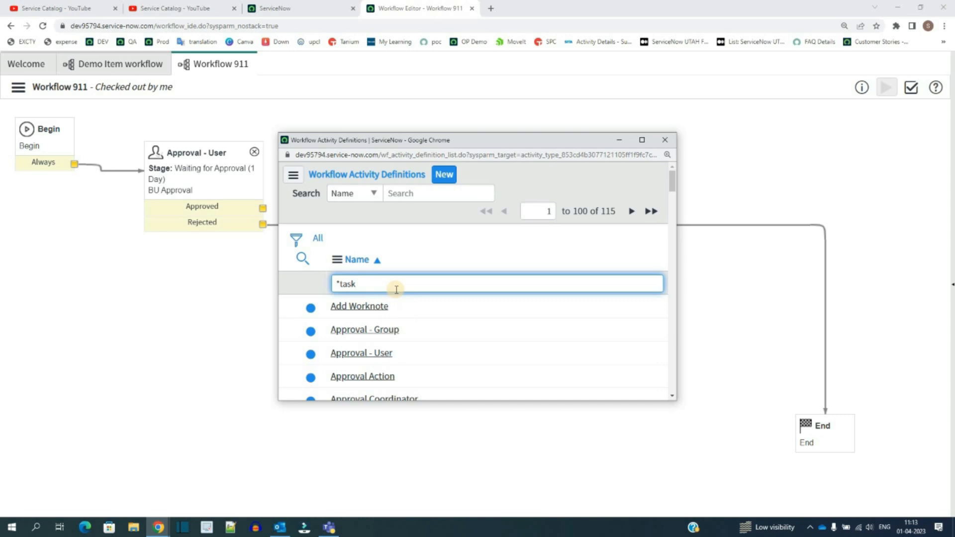
pyautogui.press('Return')
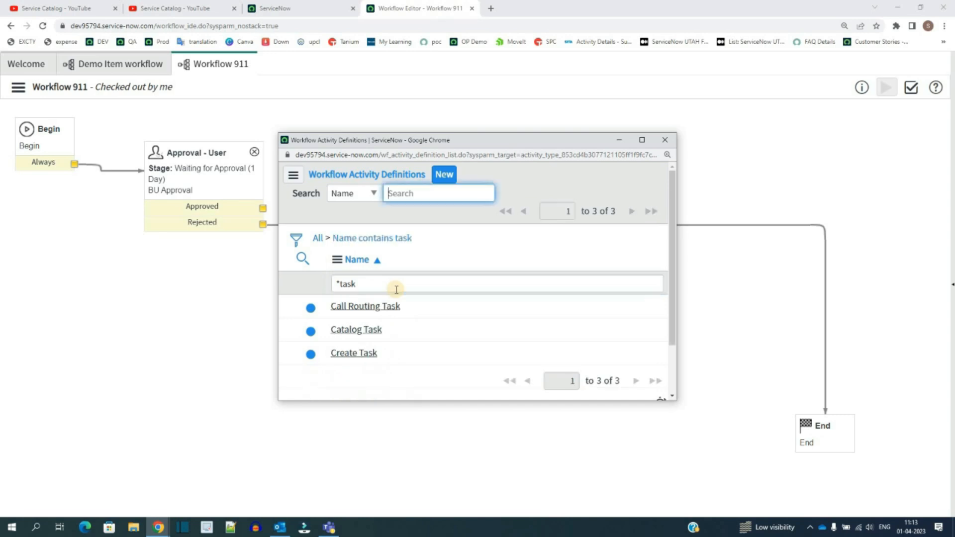
pyautogui.click(365, 330)
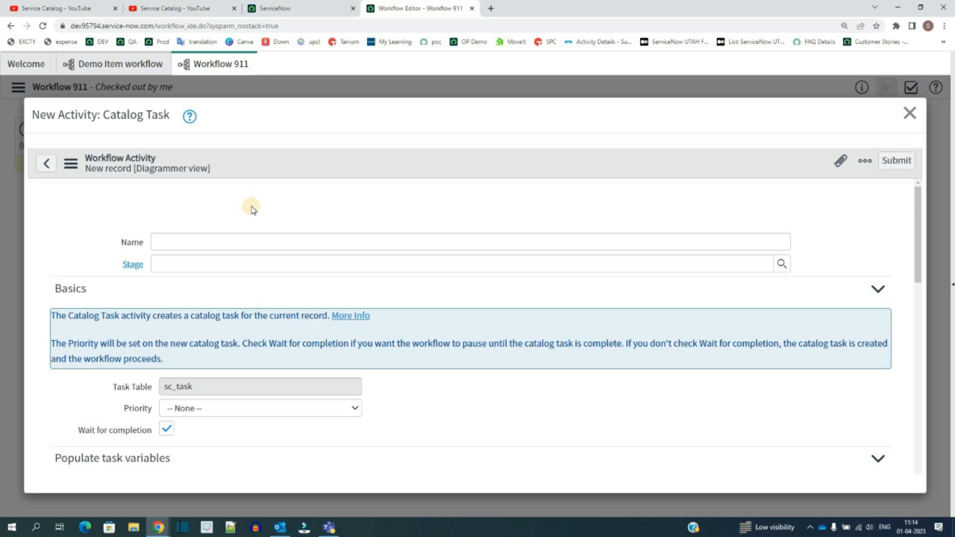
# Step: Name the catalog task activity Fulfilment task and enter ful in its Stage field
pyautogui.click(219, 240)
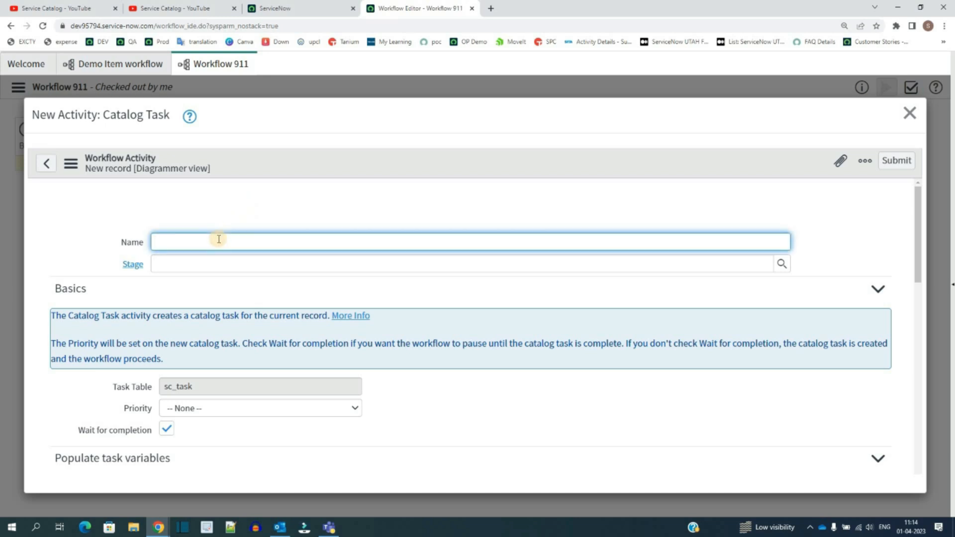
pyautogui.write('Fulfilment task')
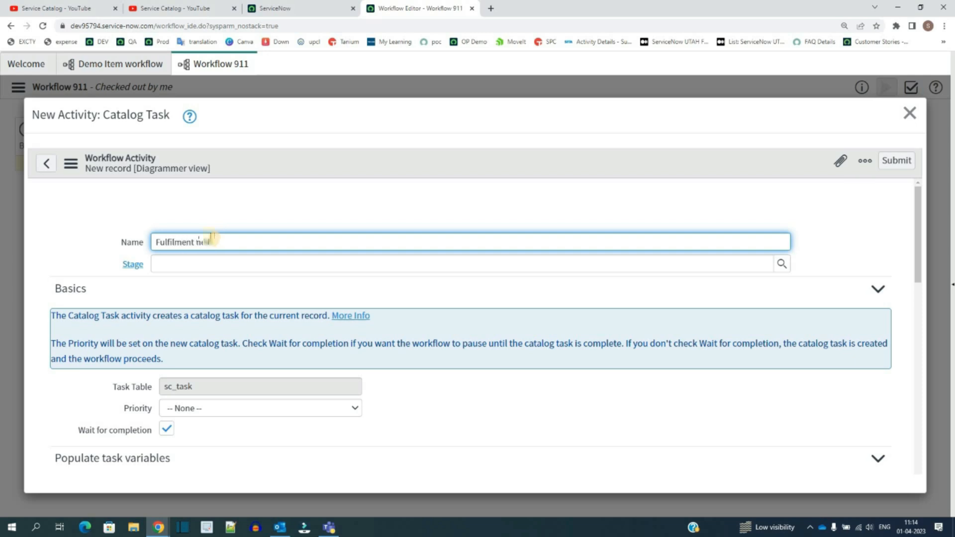
pyautogui.click(185, 267)
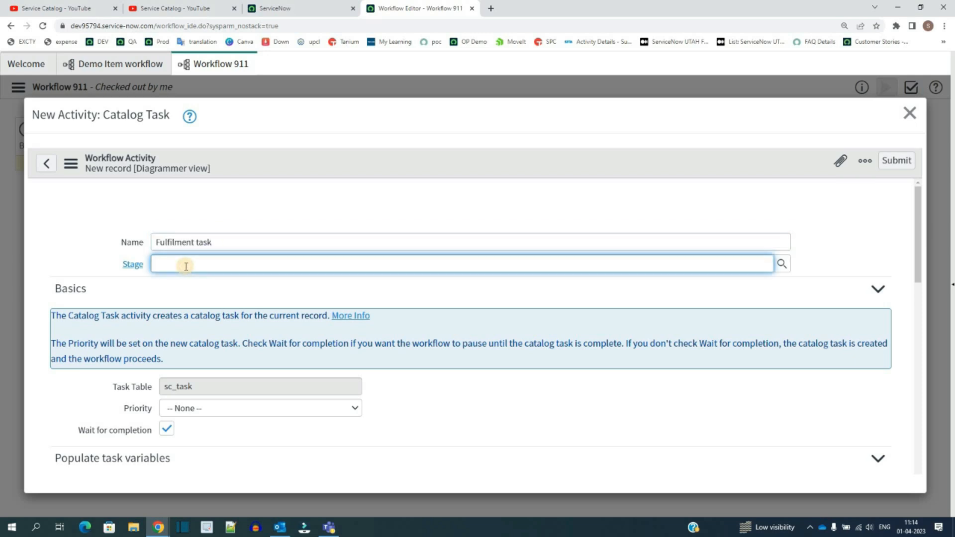
pyautogui.write('ful')
# Step: Set the catalog task's priority to 4 - Low
pyautogui.scroll(-3, 182, 292)
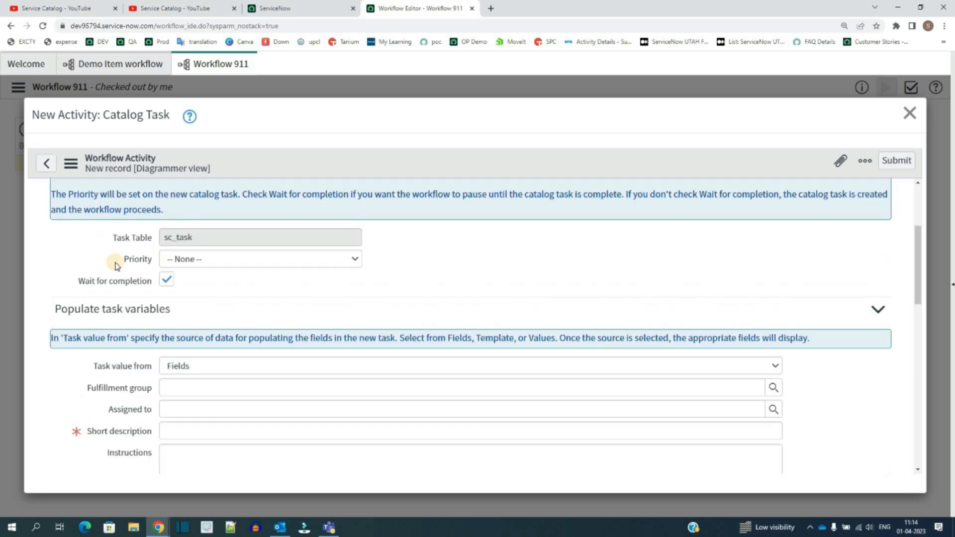
pyautogui.click(248, 260)
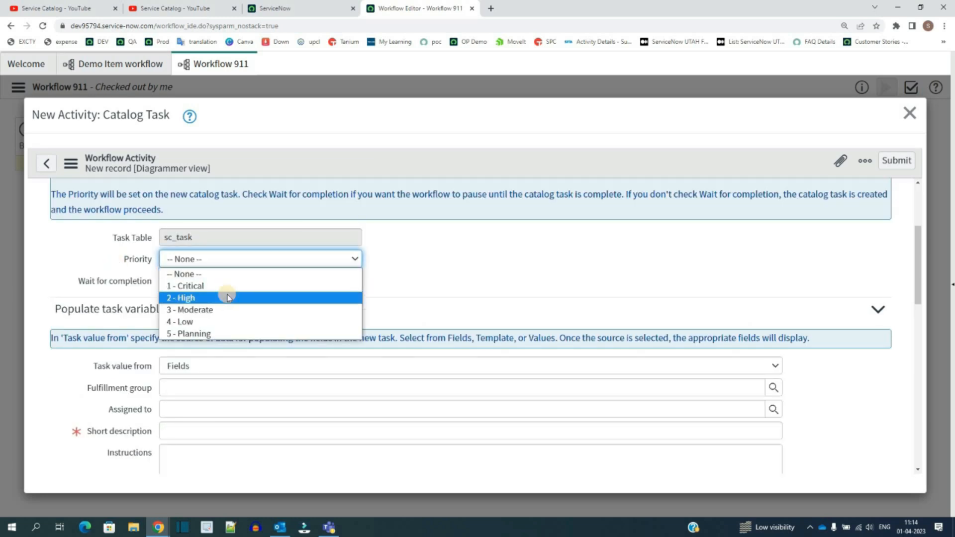
pyautogui.click(224, 321)
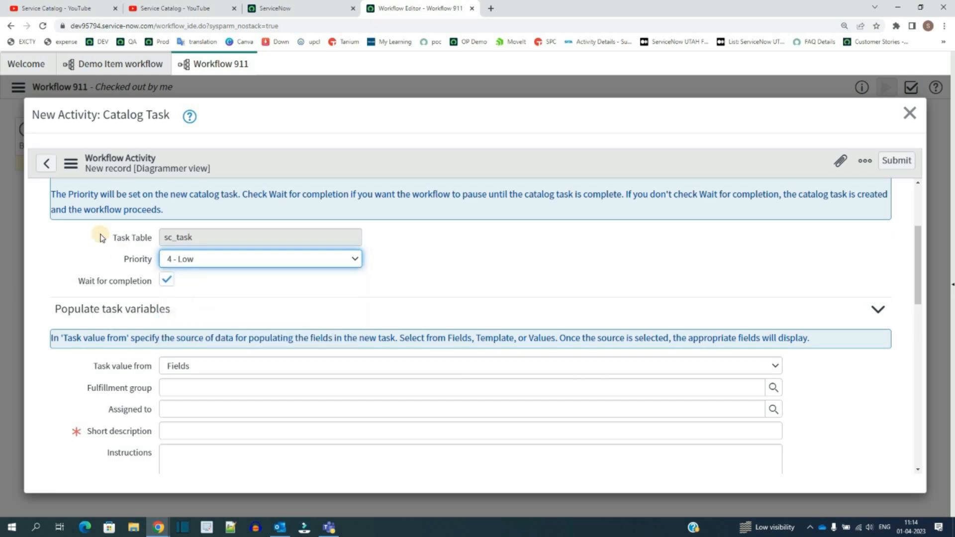
pyautogui.click(178, 239)
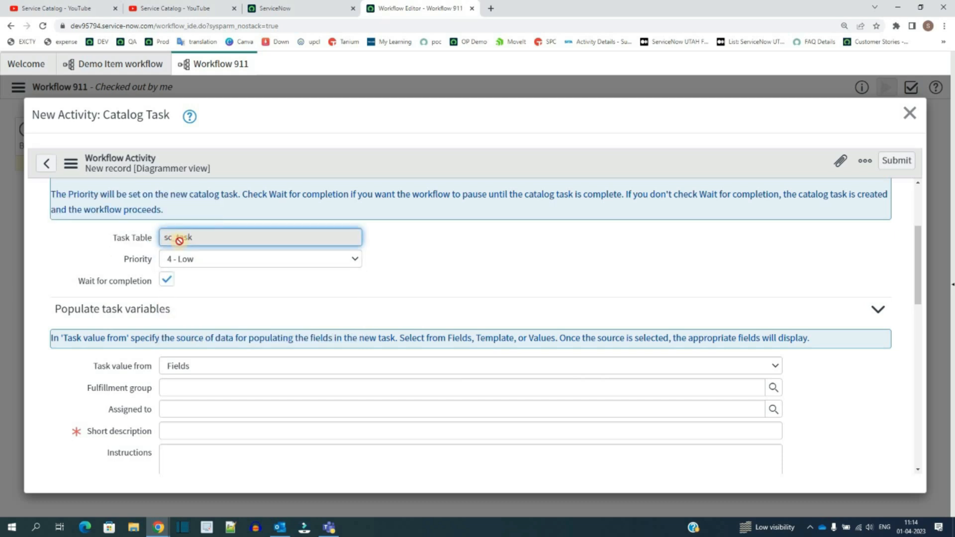
pyautogui.doubleClick(180, 239)
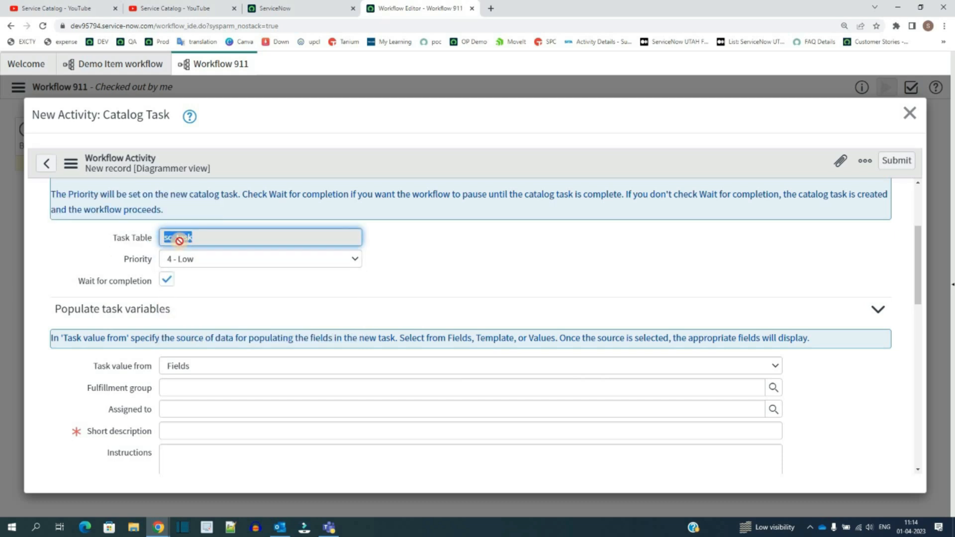
pyautogui.click(423, 264)
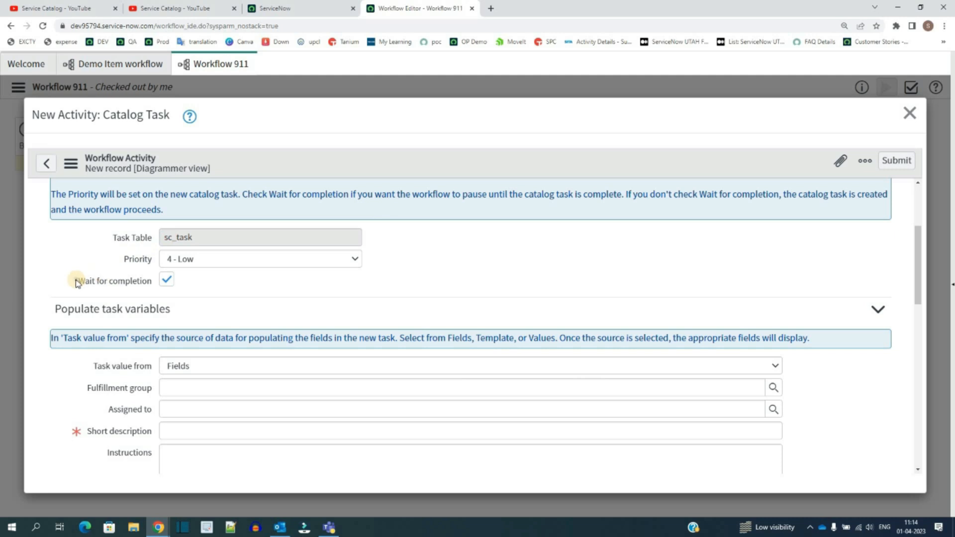
pyautogui.tripleClick(133, 287)
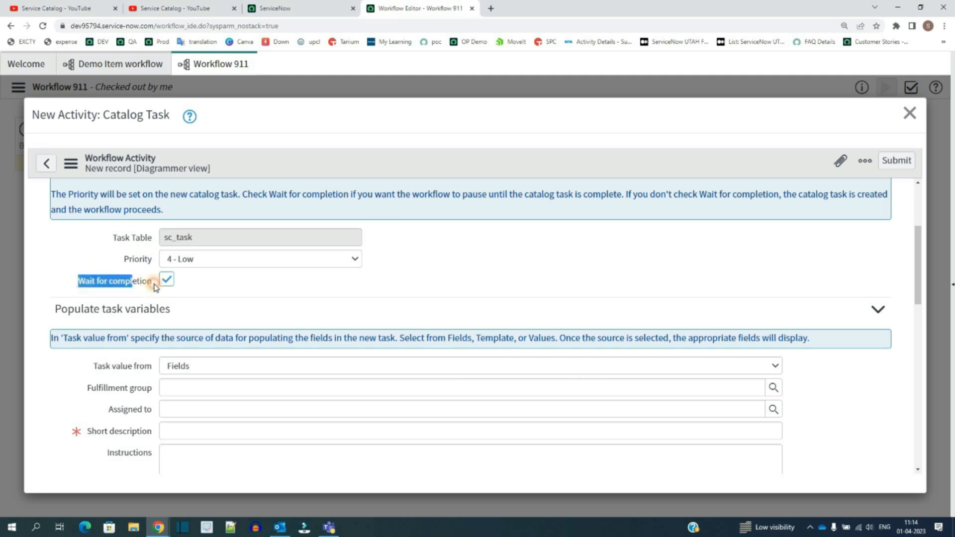
pyautogui.click(237, 288)
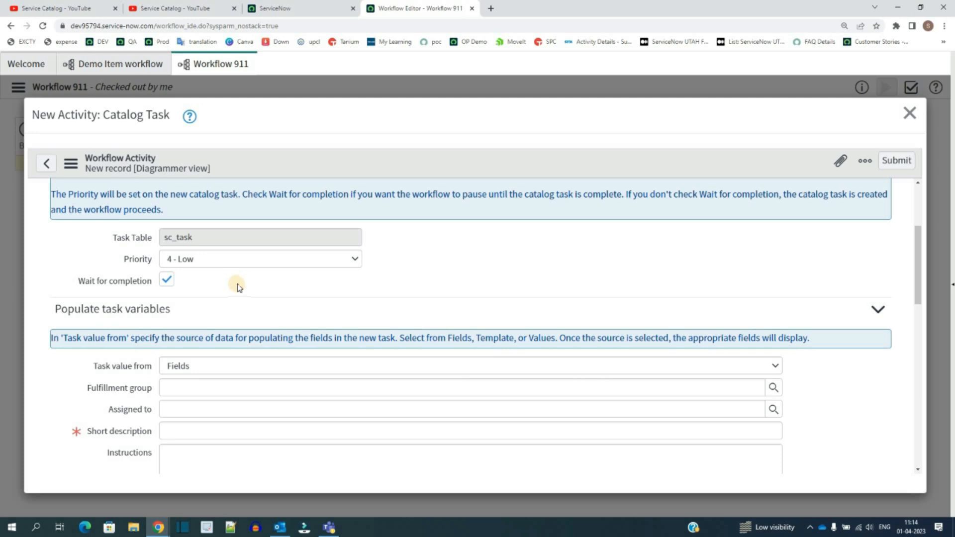
# Step: Set the catalog task's fulfillment group to App Engine Admins
pyautogui.scroll(-2, 238, 287)
pyautogui.click(181, 287)
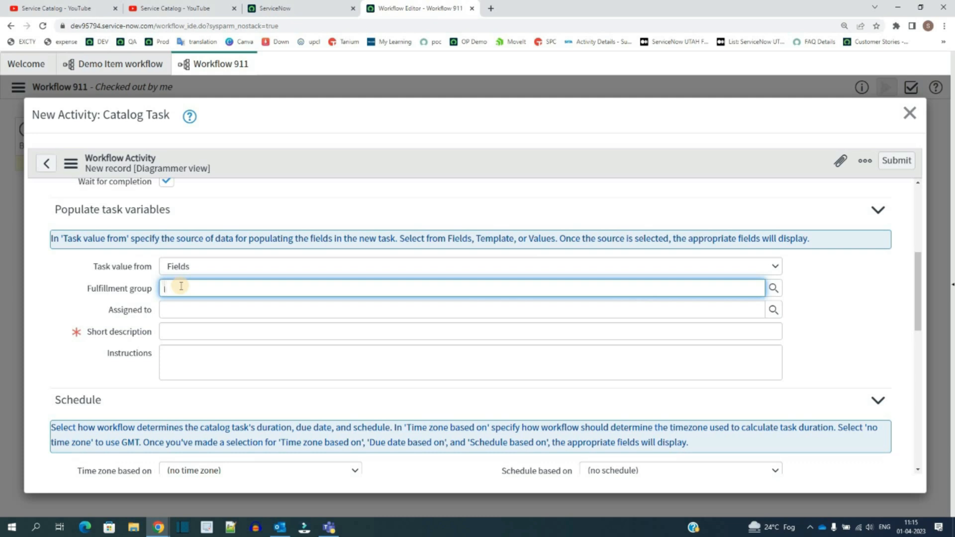
pyautogui.write('a')
pyautogui.click(192, 319)
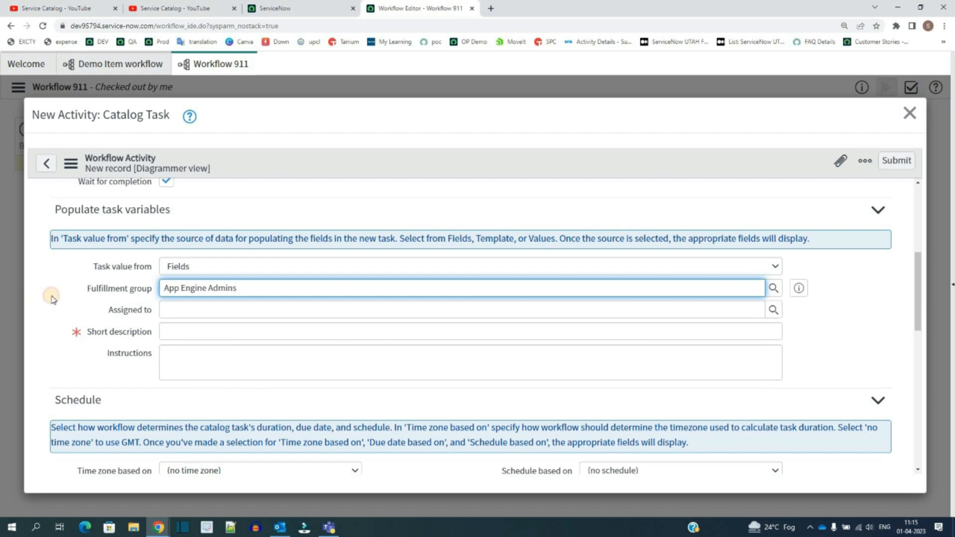
# Step: Paste Check details & complete tsak as the catalog task's short description
pyautogui.click(51, 296)
pyautogui.click(191, 330)
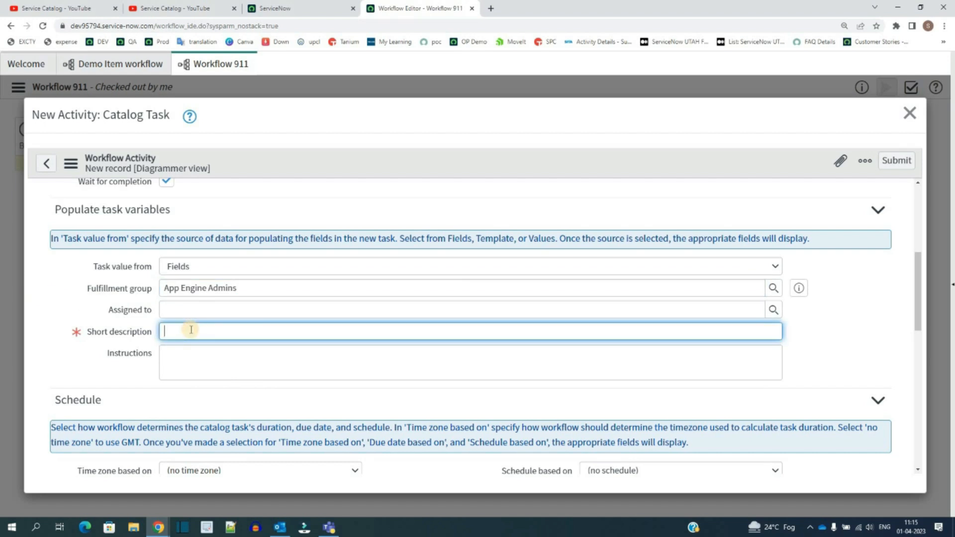
pyautogui.write('Check details & complete tsak')
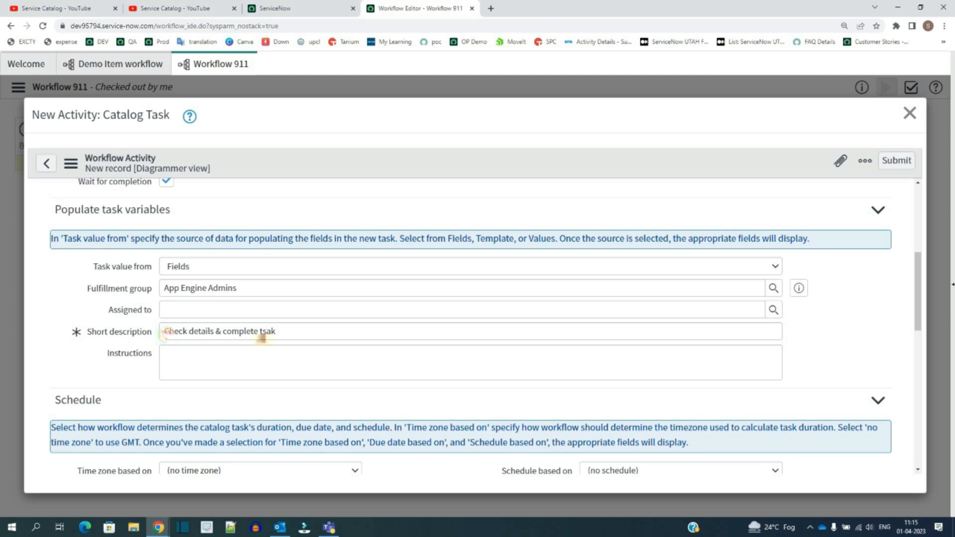
pyautogui.hotkey('ctrl', 'a')
pyautogui.click(194, 353)
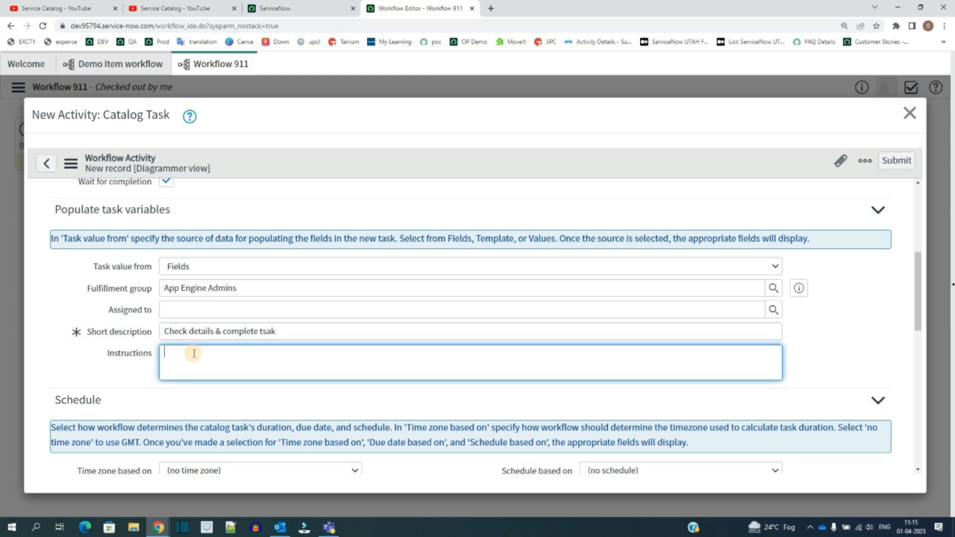
pyautogui.scroll(-1, 143, 318)
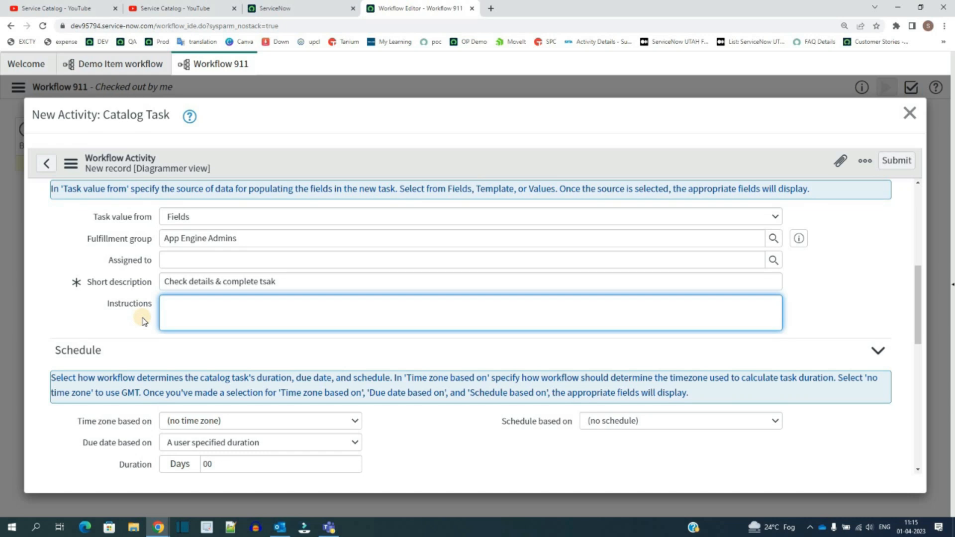
pyautogui.scroll(-3, 143, 321)
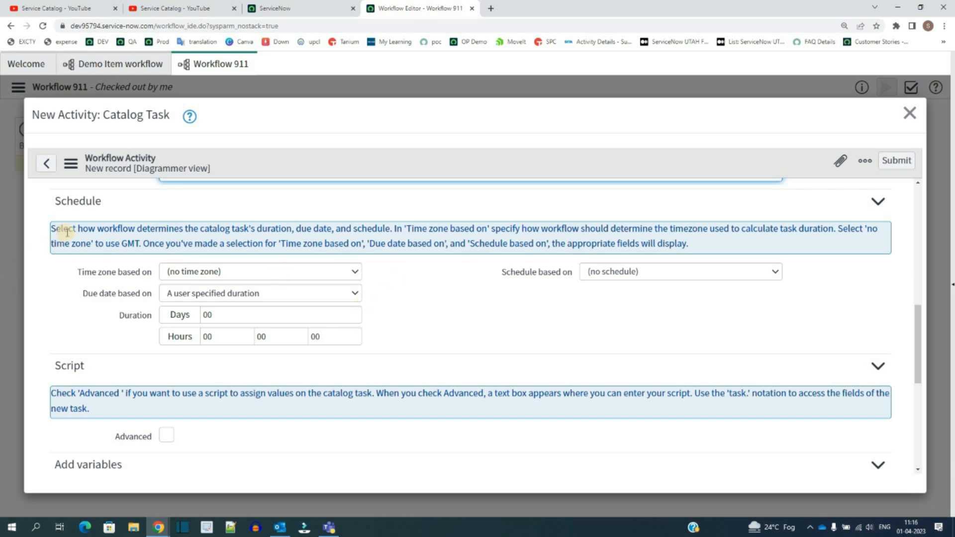
pyautogui.scroll(-2, 92, 299)
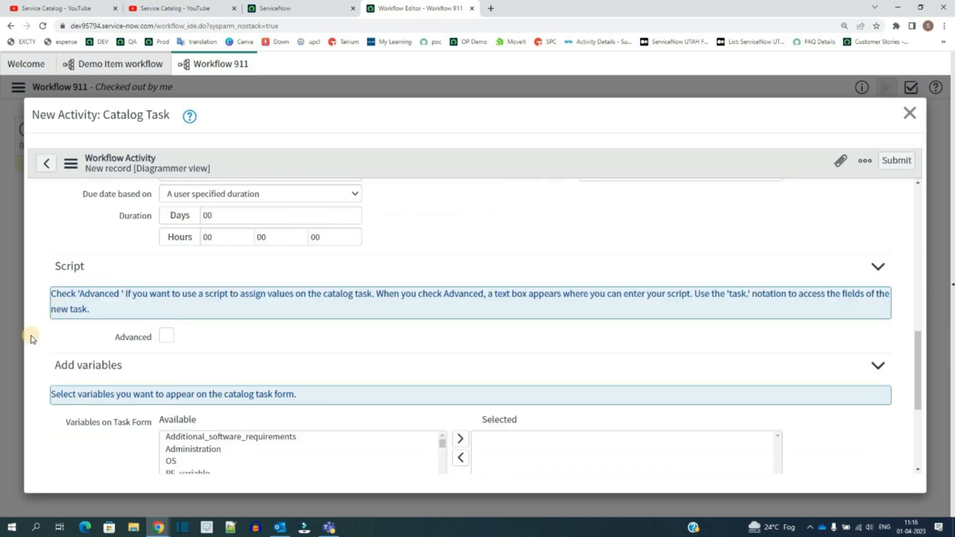
pyautogui.click(167, 337)
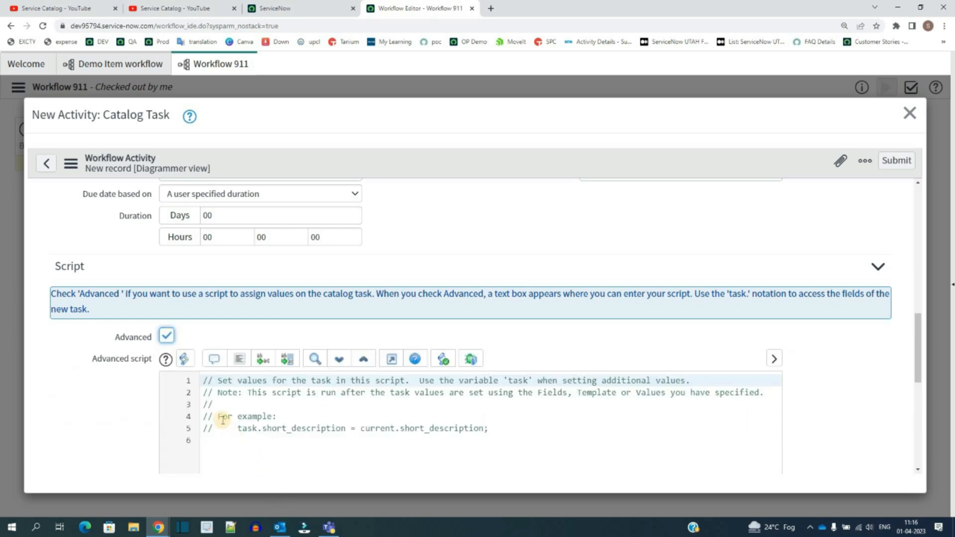
pyautogui.moveTo(217, 417); pyautogui.dragTo(228, 448)
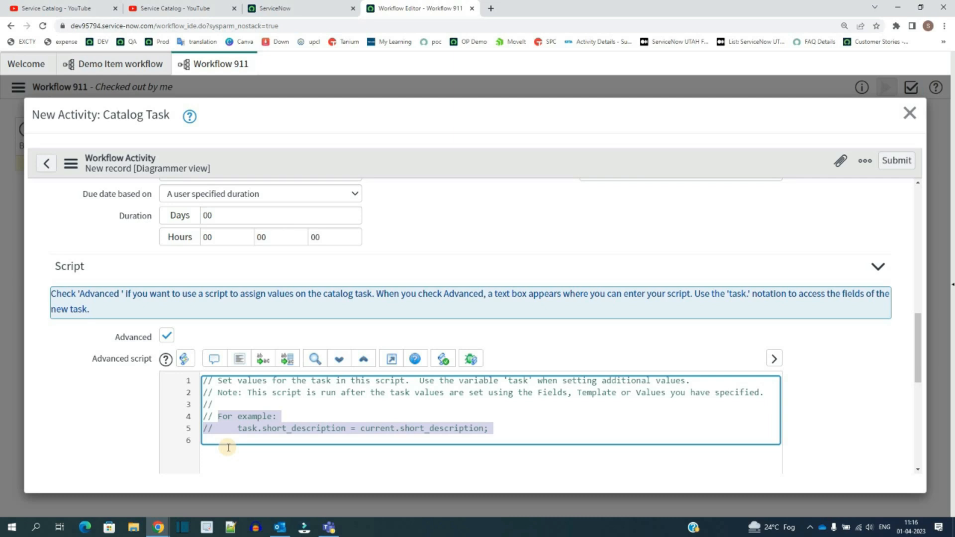
pyautogui.scroll(-3, 293, 288)
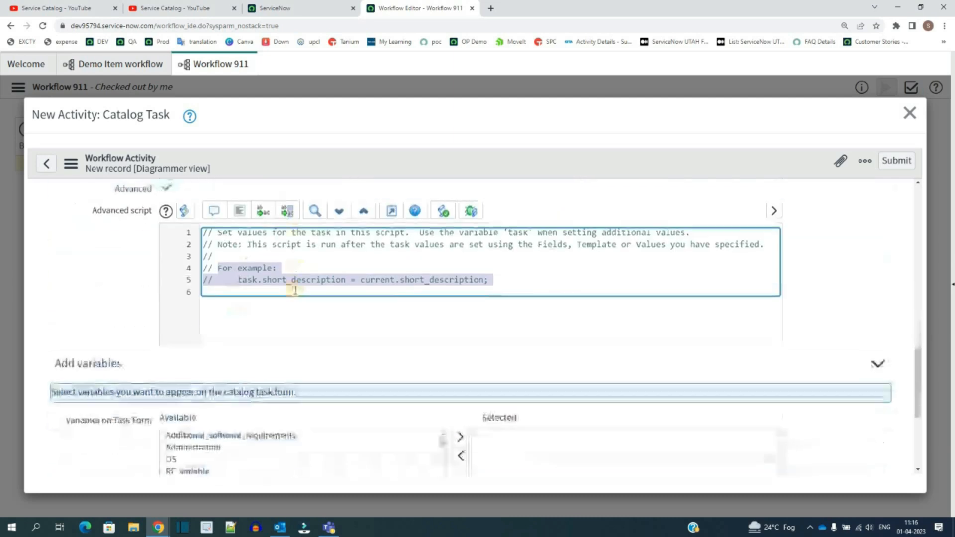
pyautogui.click(292, 288)
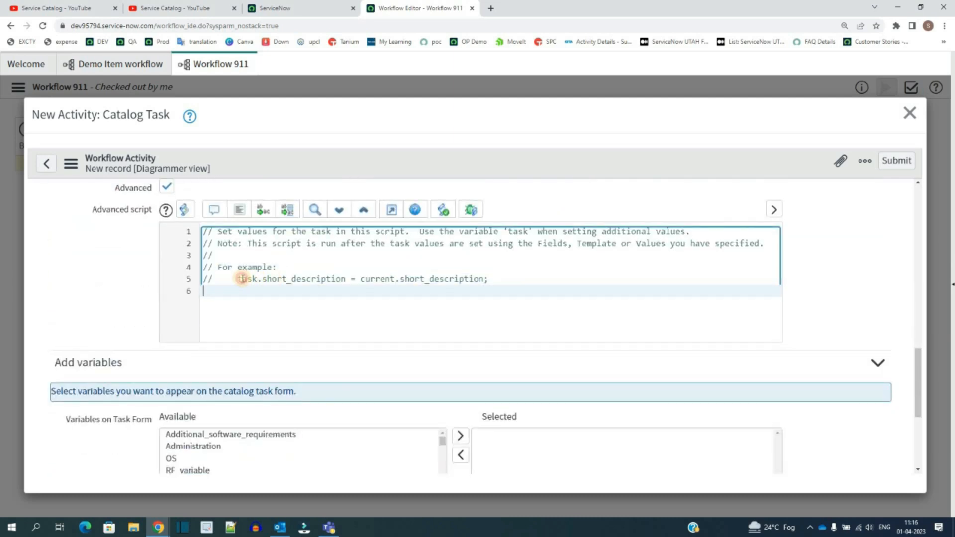
pyautogui.click(293, 280)
pyautogui.doubleClick(268, 278)
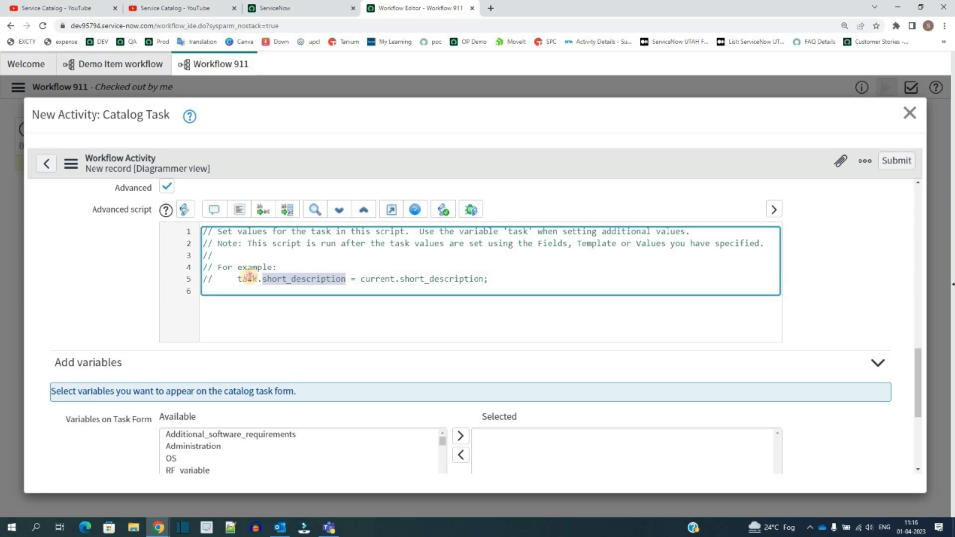
pyautogui.doubleClick(248, 277)
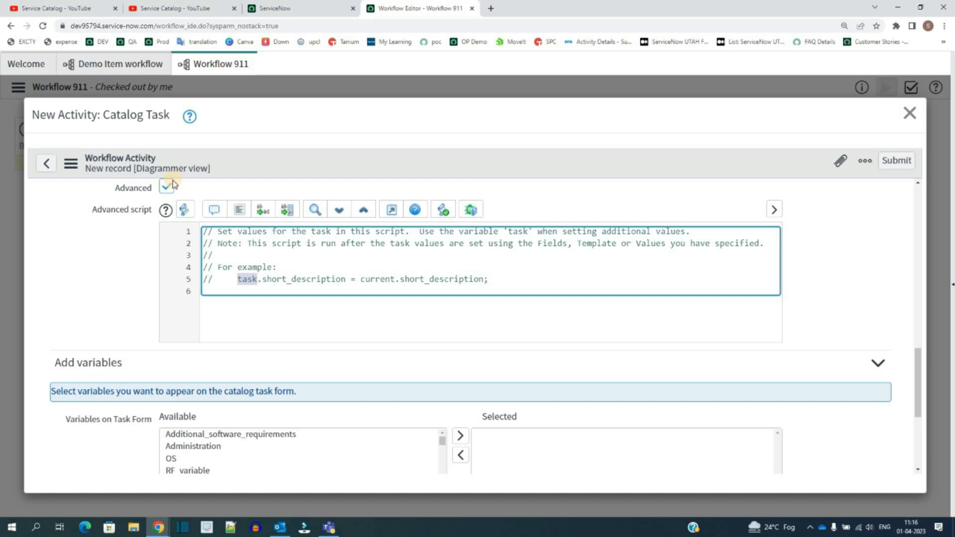
pyautogui.click(131, 239)
# Step: Add all available variables to the catalog task form's selected variables
pyautogui.click(102, 318)
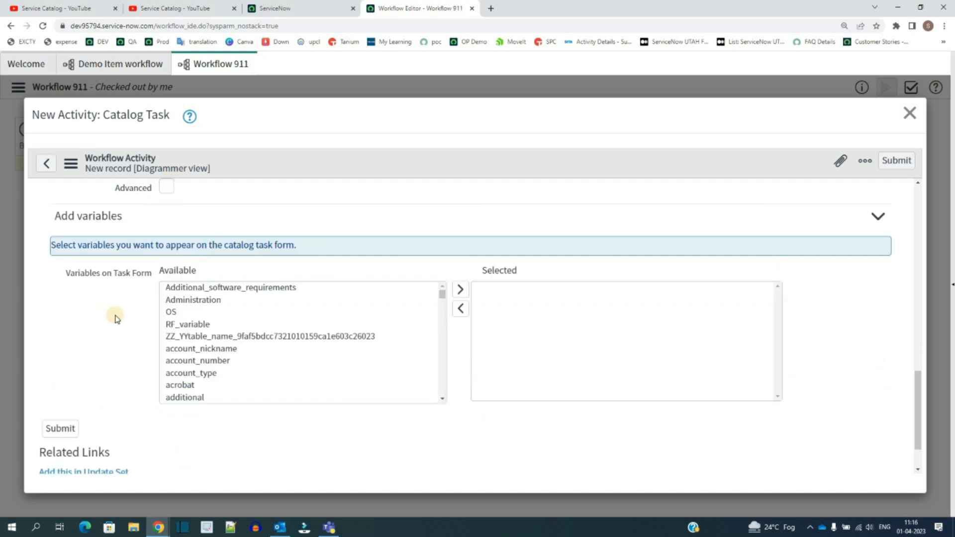
pyautogui.click(183, 290)
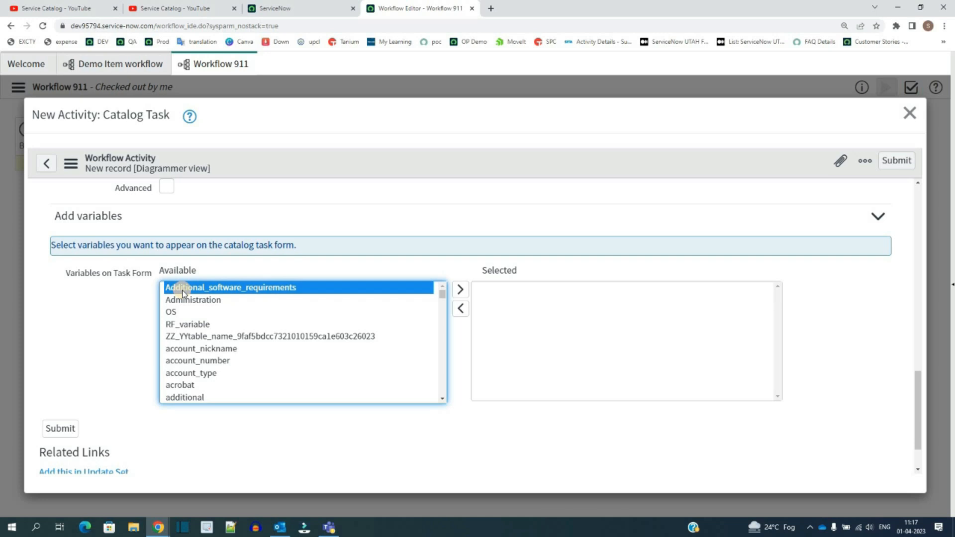
pyautogui.hotkey('ctrl', 'a')
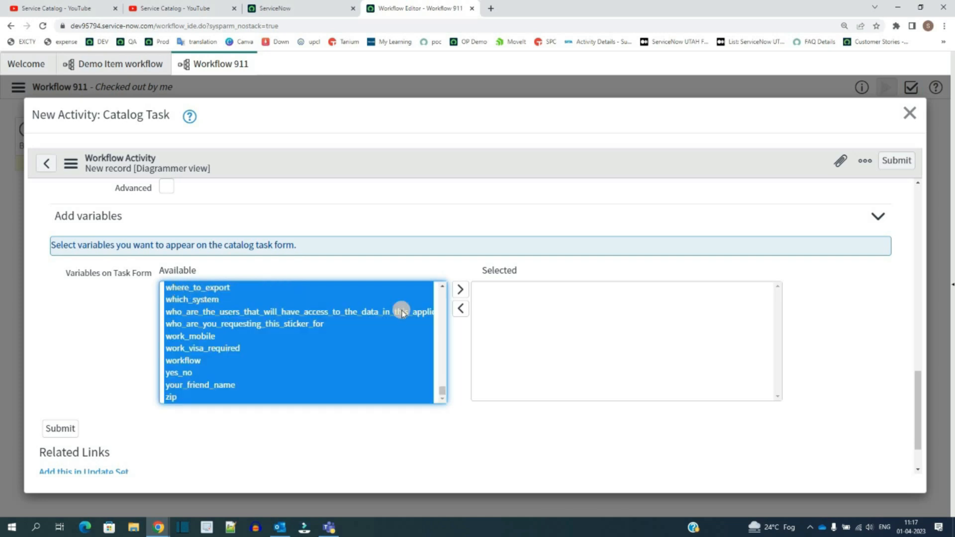
pyautogui.click(459, 290)
pyautogui.click(580, 348)
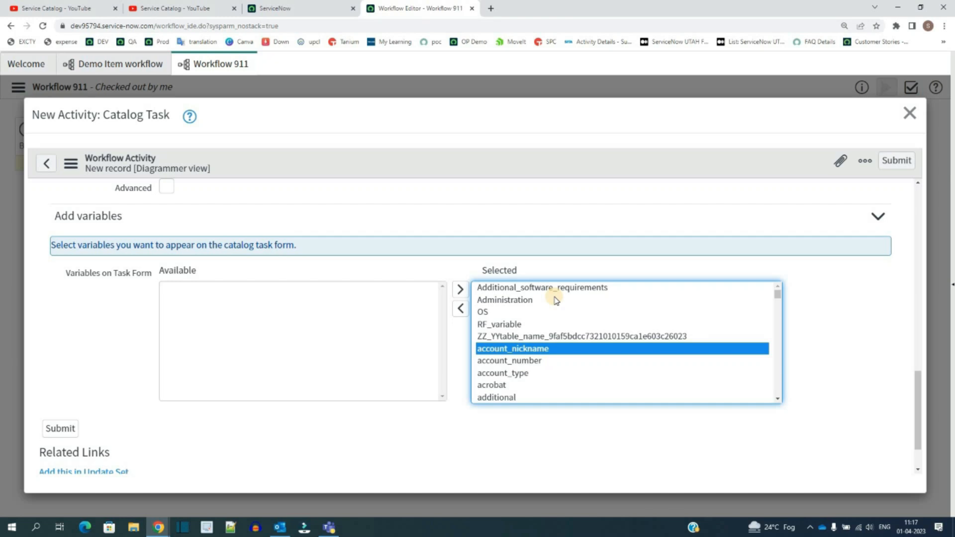
# Step: Submit the Fulfilment task catalog task activity
pyautogui.click(287, 430)
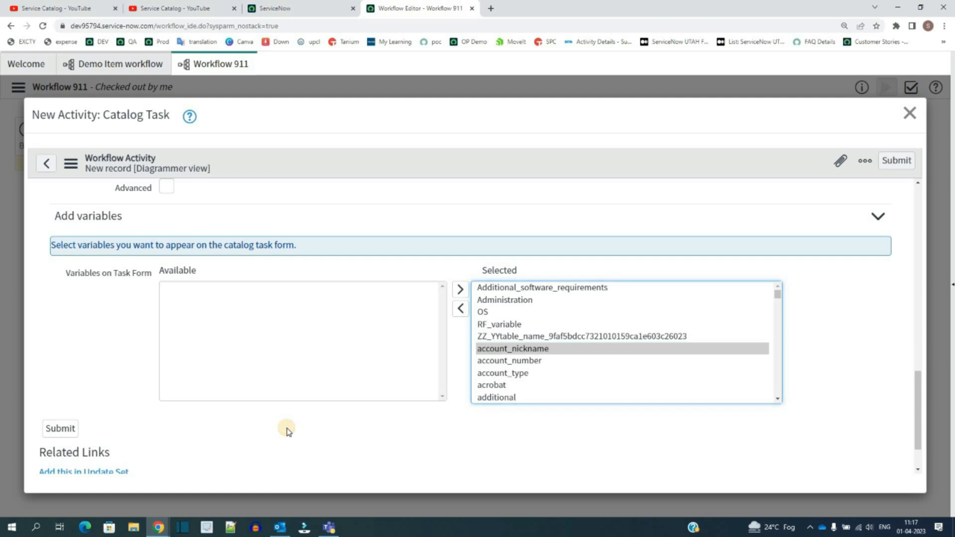
pyautogui.scroll(-3, 287, 430)
pyautogui.scroll(15, 287, 430)
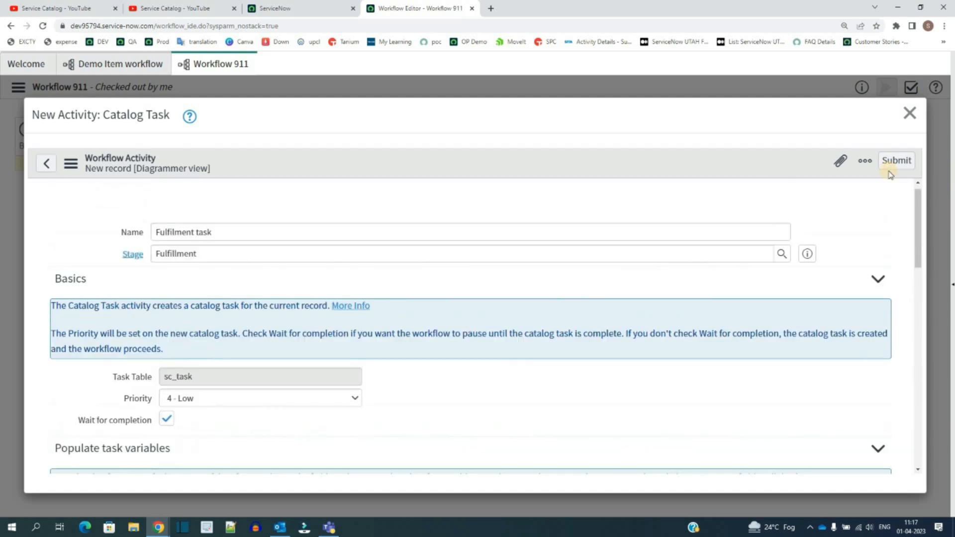
pyautogui.click(896, 161)
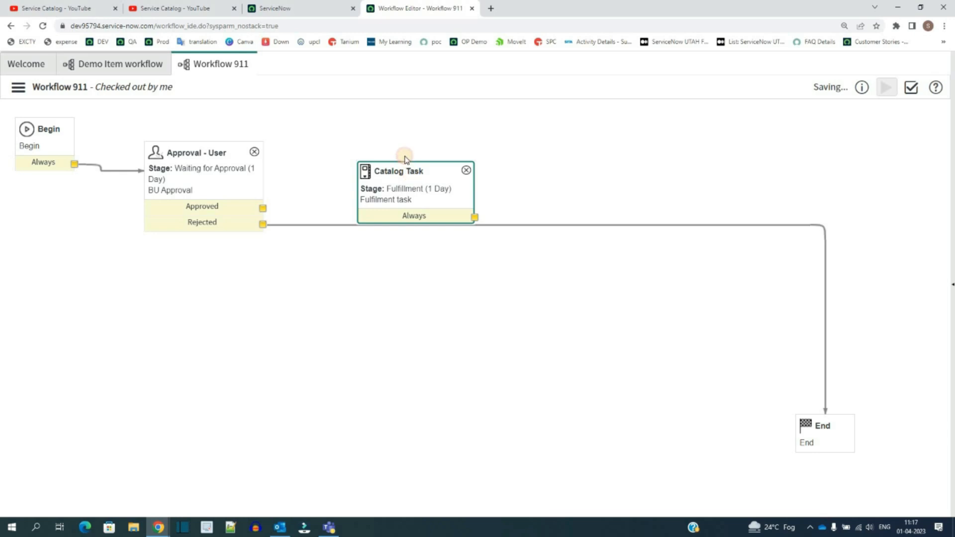
# Step: Reposition the catalog task activity beside the approval activity, linked from its Approved output
pyautogui.moveTo(407, 166)
pyautogui.mouseDown()
pyautogui.moveTo(403, 152)
pyautogui.moveTo(401, 178)
pyautogui.mouseUp()
pyautogui.click(402, 181)
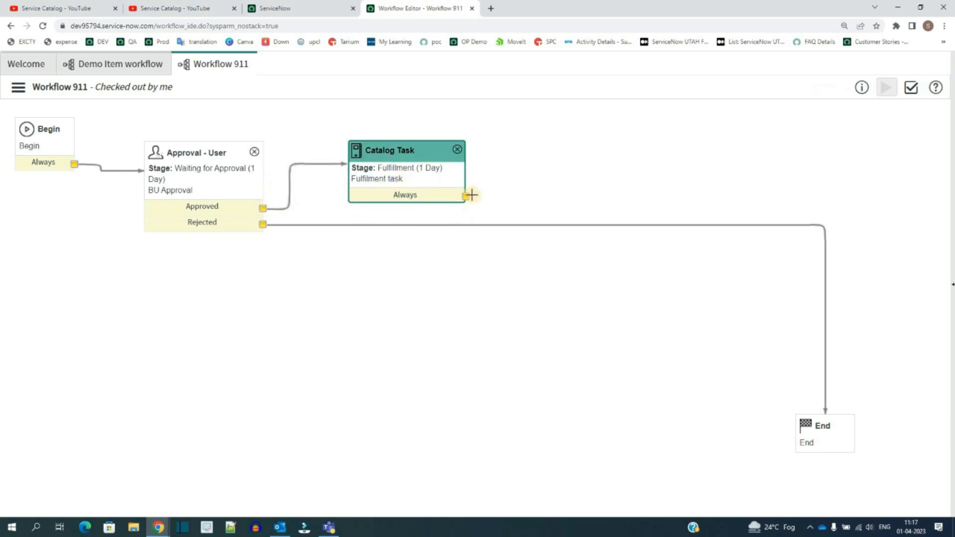
# Step: Add a Log Message core activity from the catalog task's Always output by searching activity definitions for log
pyautogui.moveTo(467, 197); pyautogui.dragTo(613, 155)
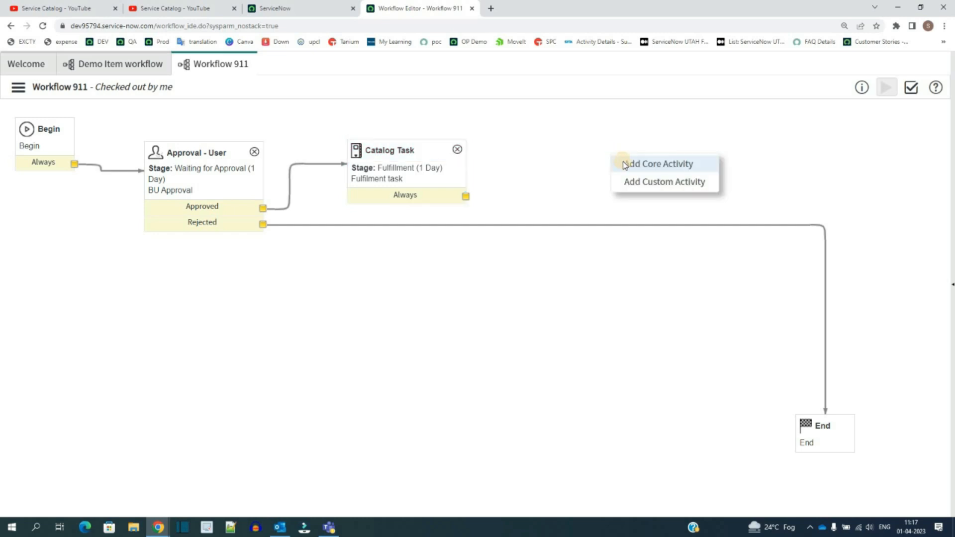
pyautogui.click(623, 161)
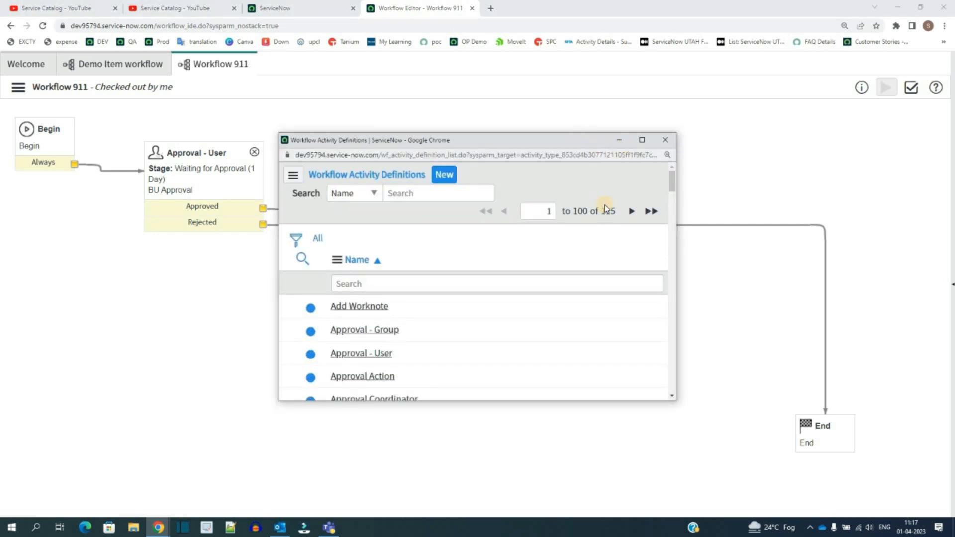
pyautogui.doubleClick(607, 208)
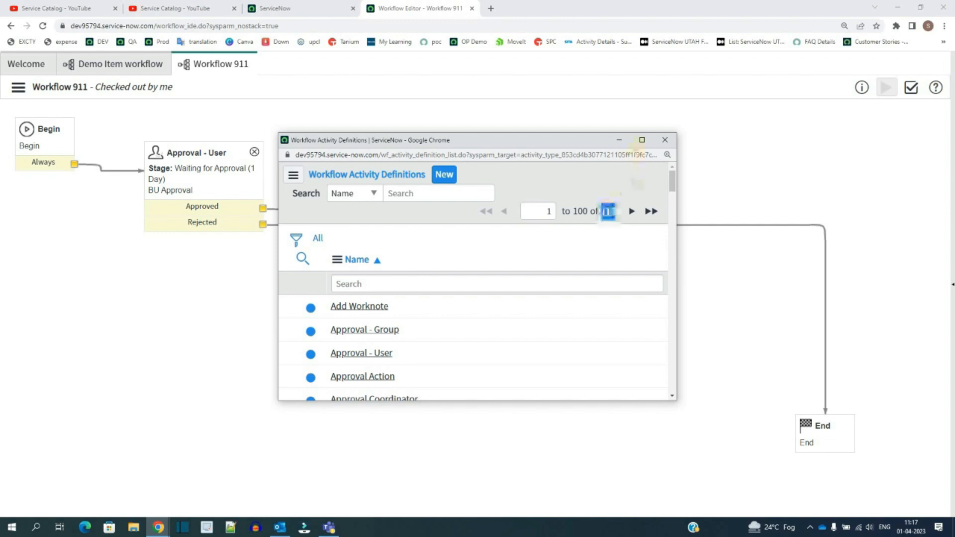
pyautogui.click(642, 140)
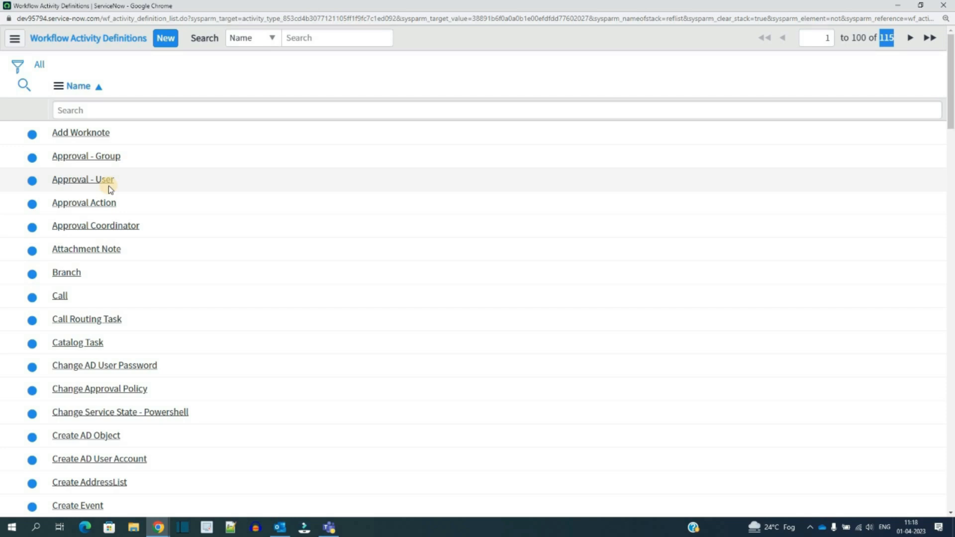
pyautogui.click(136, 105)
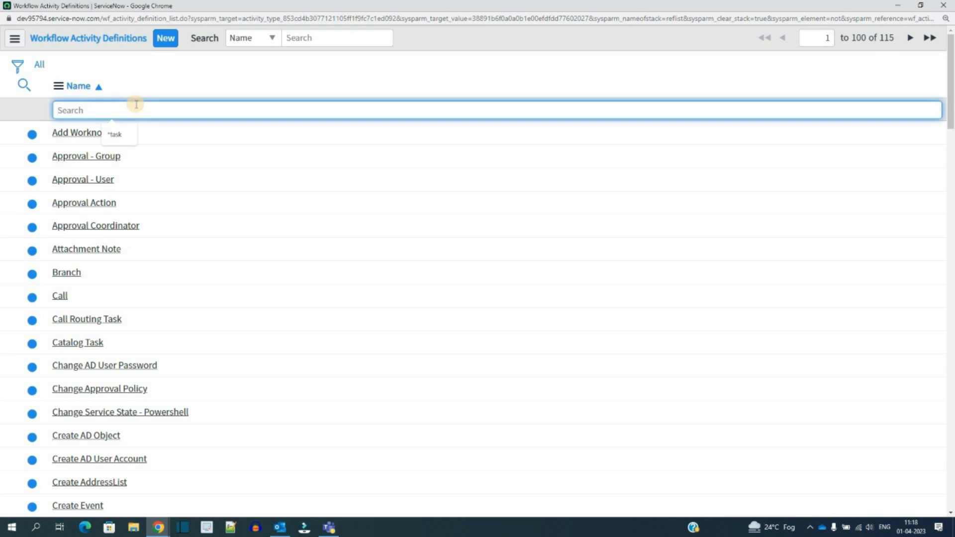
pyautogui.write('log')
pyautogui.press('Return')
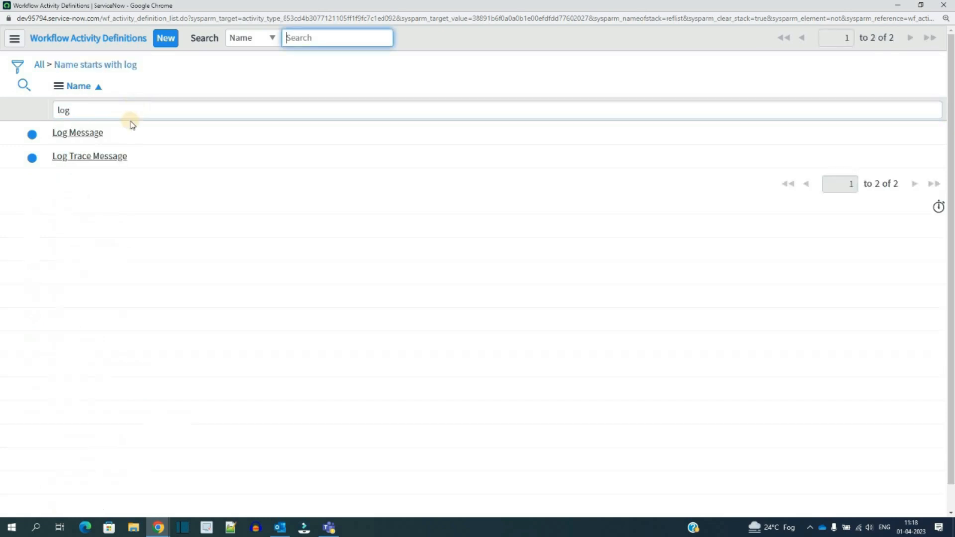
pyautogui.click(94, 133)
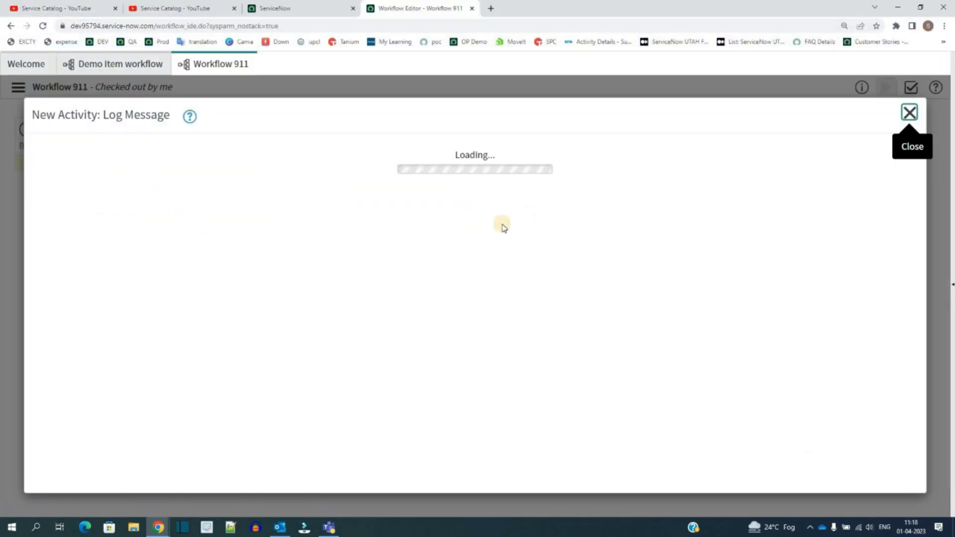
# Step: Name the log activity Log Msg and set its Stage to Completed
pyautogui.click(172, 242)
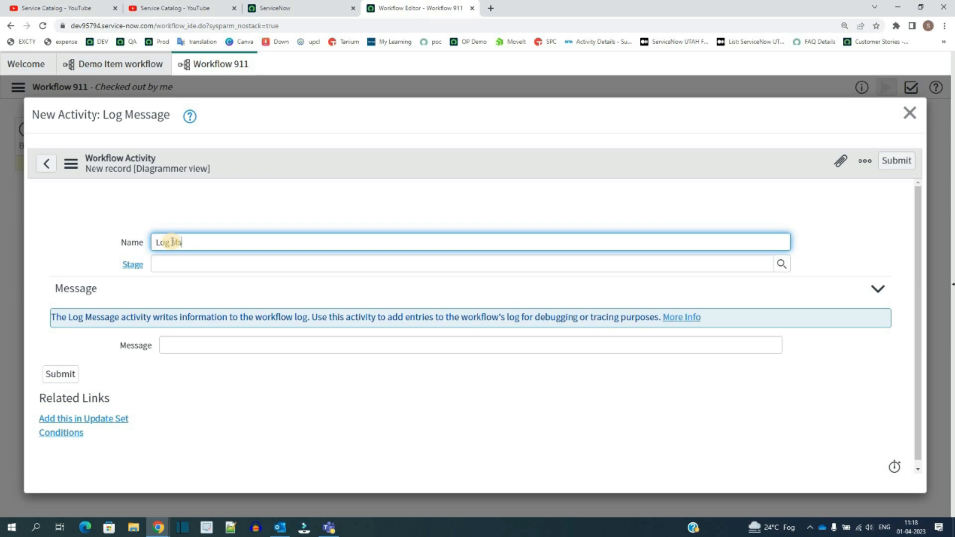
pyautogui.write('Log Msg')
pyautogui.click(175, 259)
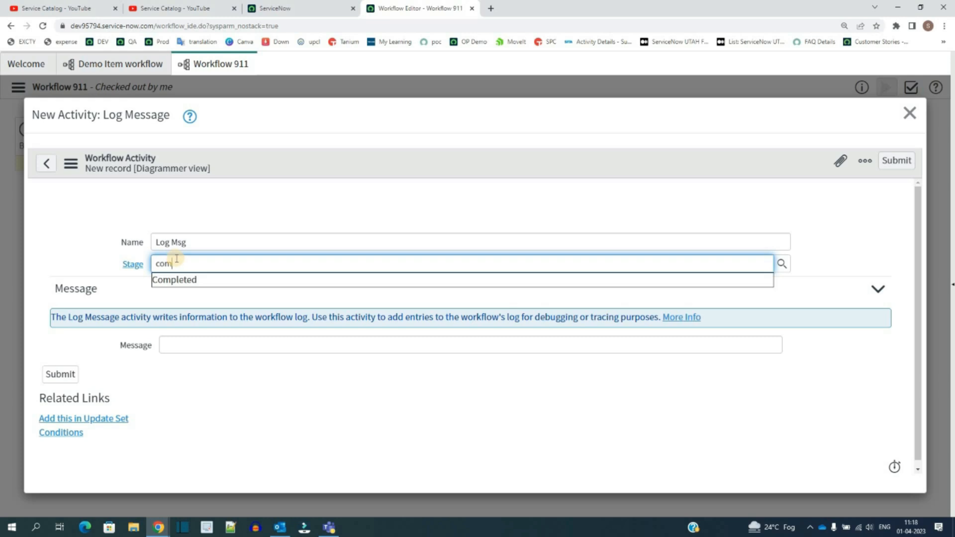
pyautogui.click(164, 278)
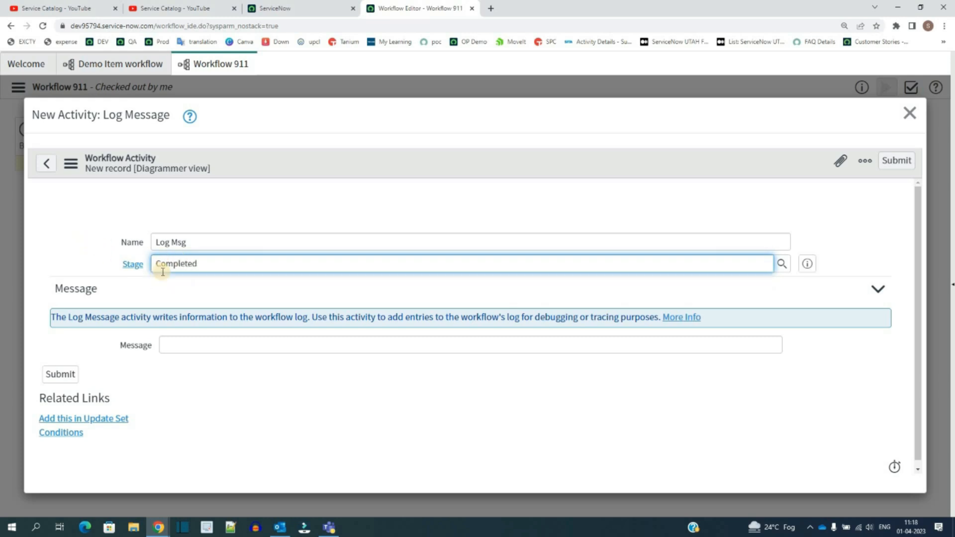
pyautogui.doubleClick(175, 266)
pyautogui.click(170, 288)
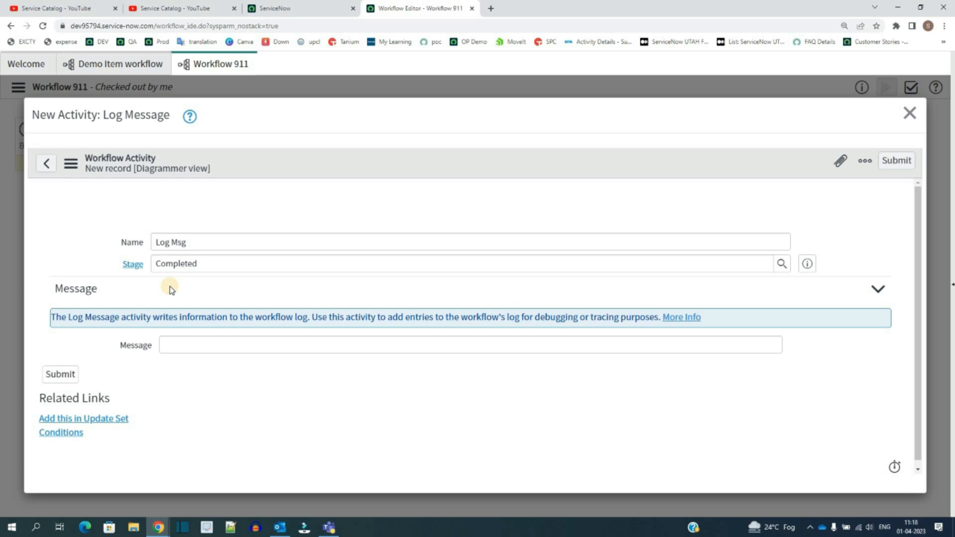
# Step: Set the log message to Workflow 911 - Request Completed, submit the activity and move it beside the catalog task
pyautogui.click(181, 347)
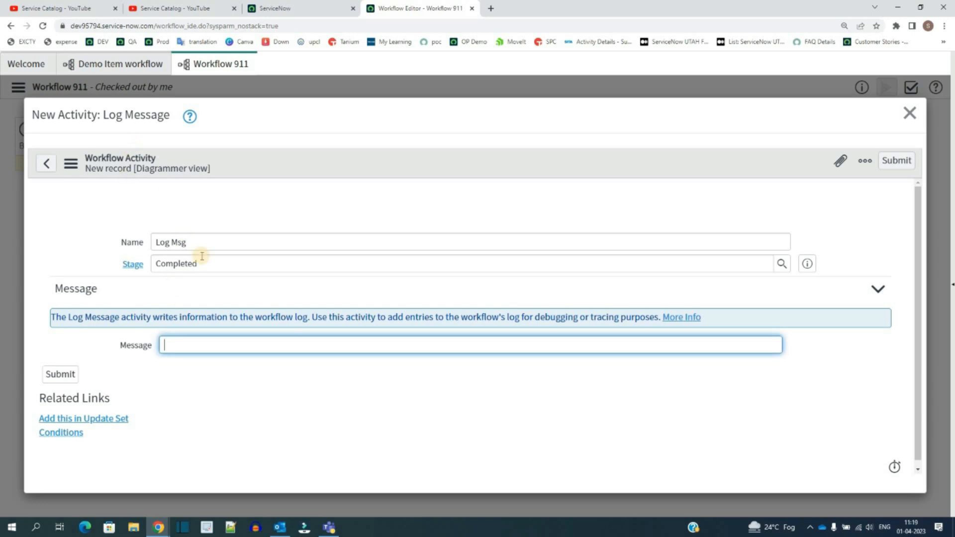
pyautogui.write('Workflow 911 - Request Completed')
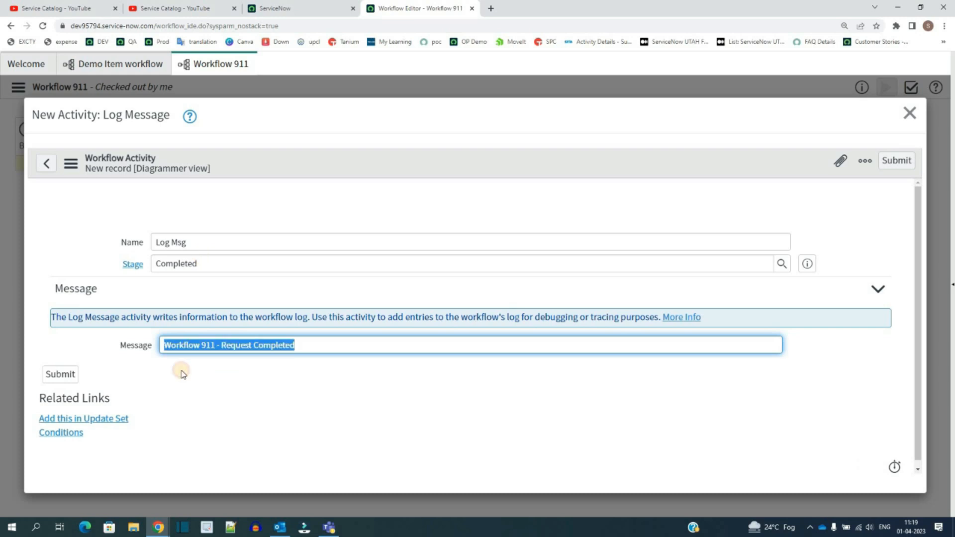
pyautogui.click(181, 371)
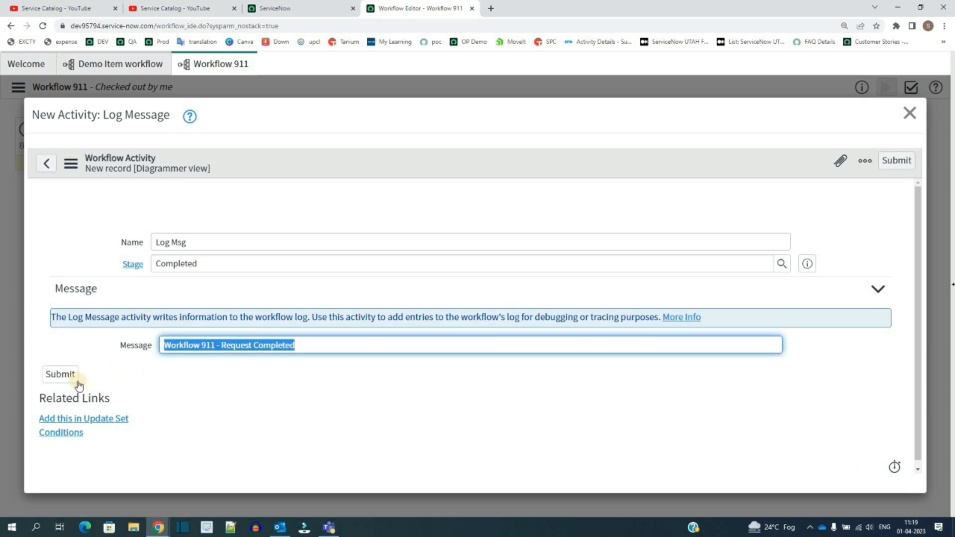
pyautogui.click(63, 375)
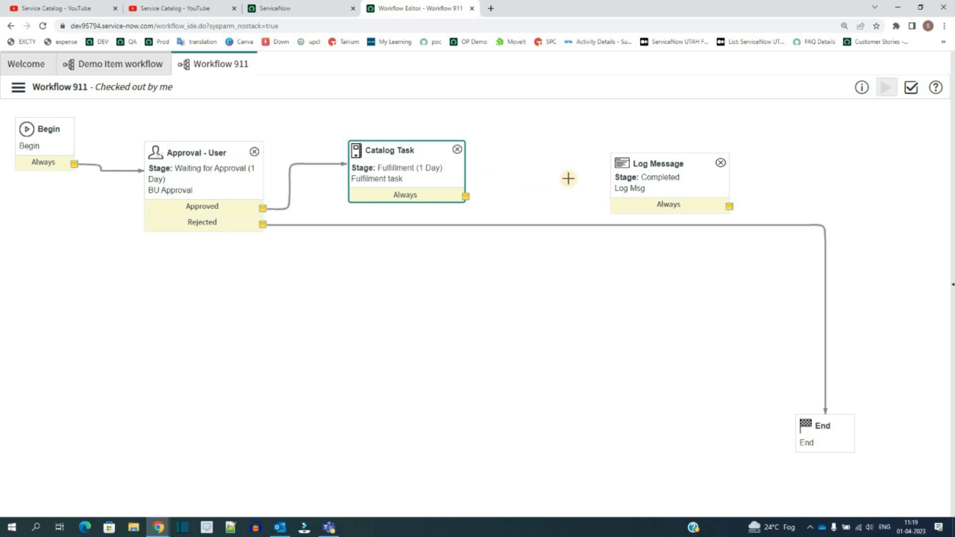
pyautogui.moveTo(665, 161); pyautogui.dragTo(608, 139)
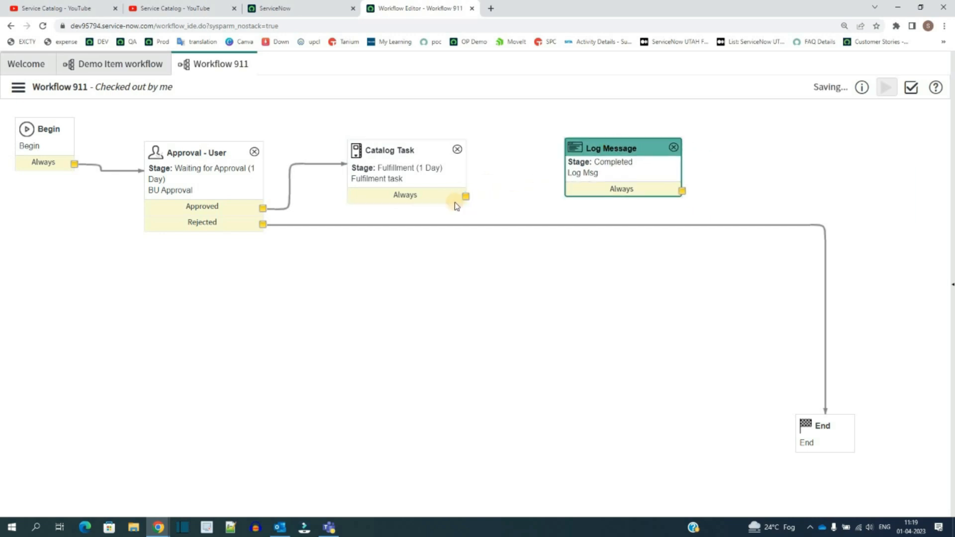
# Step: Connect the catalog task's Always output to the Log Message activity and the Log Message's Always output to End
pyautogui.moveTo(466, 196); pyautogui.dragTo(631, 173)
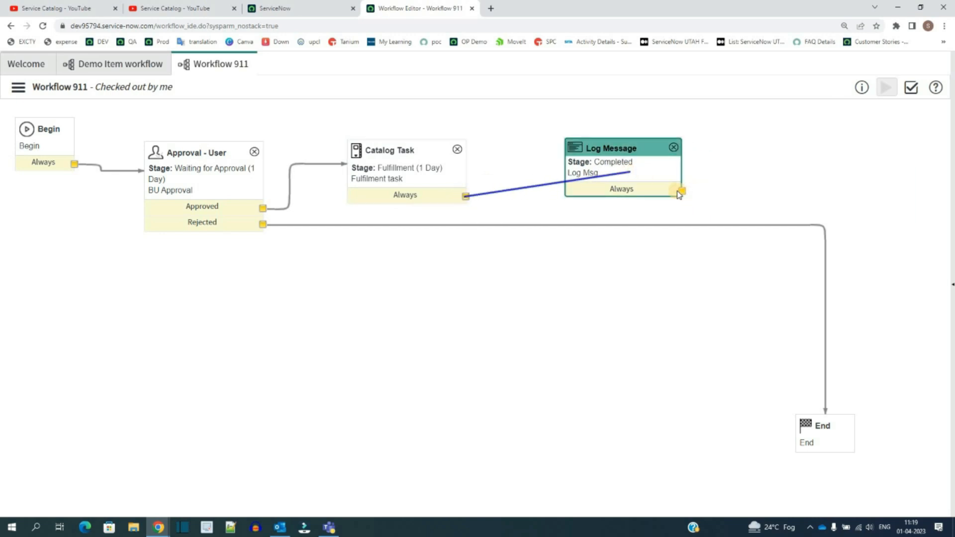
pyautogui.moveTo(686, 193); pyautogui.dragTo(826, 441)
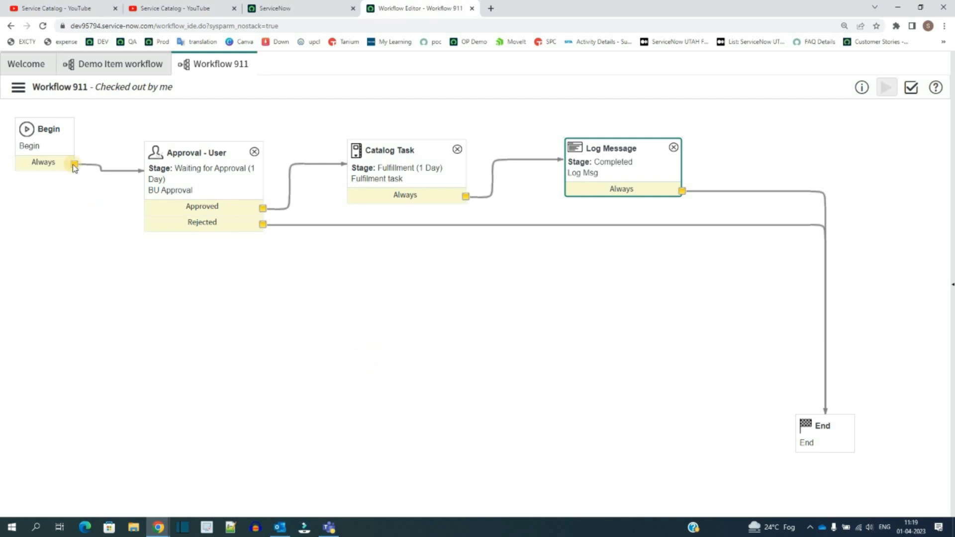
pyautogui.moveTo(2, 107); pyautogui.dragTo(888, 442)
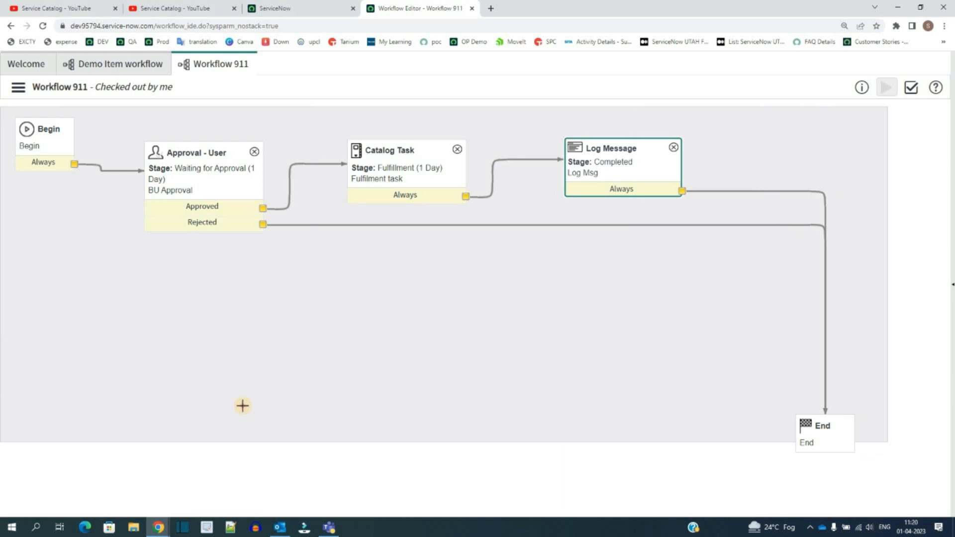
pyautogui.click(243, 406)
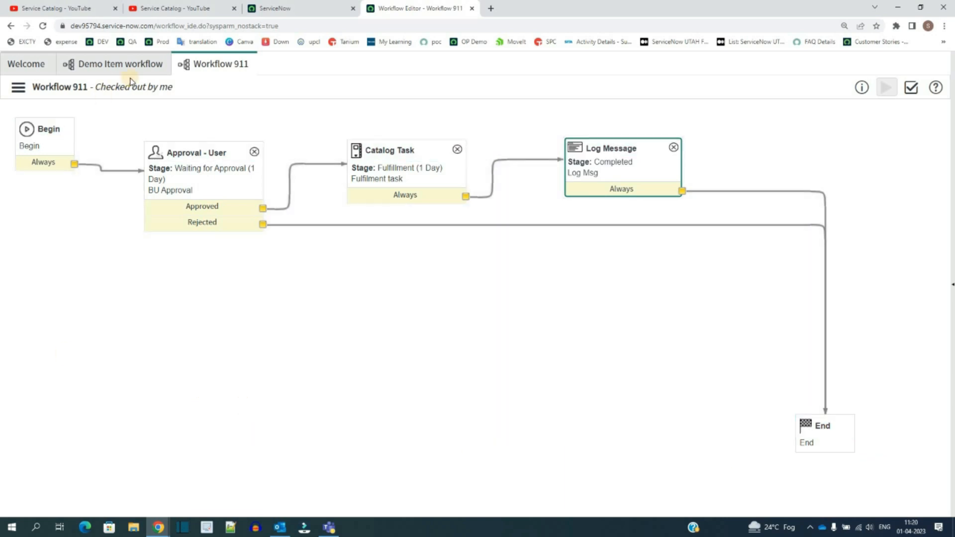
# Step: Publish Workflow 911
pyautogui.moveTo(175, 87); pyautogui.dragTo(95, 88)
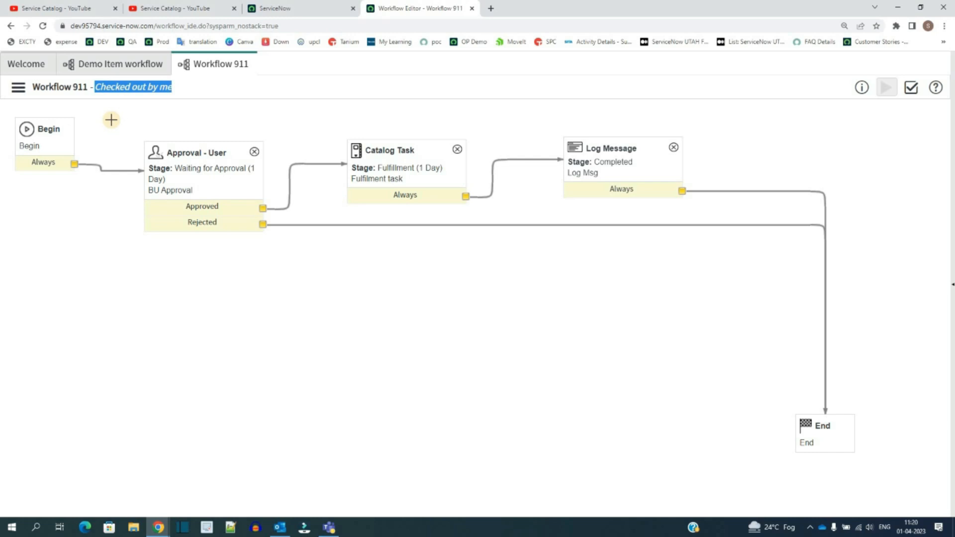
pyautogui.click(18, 88)
pyautogui.click(41, 160)
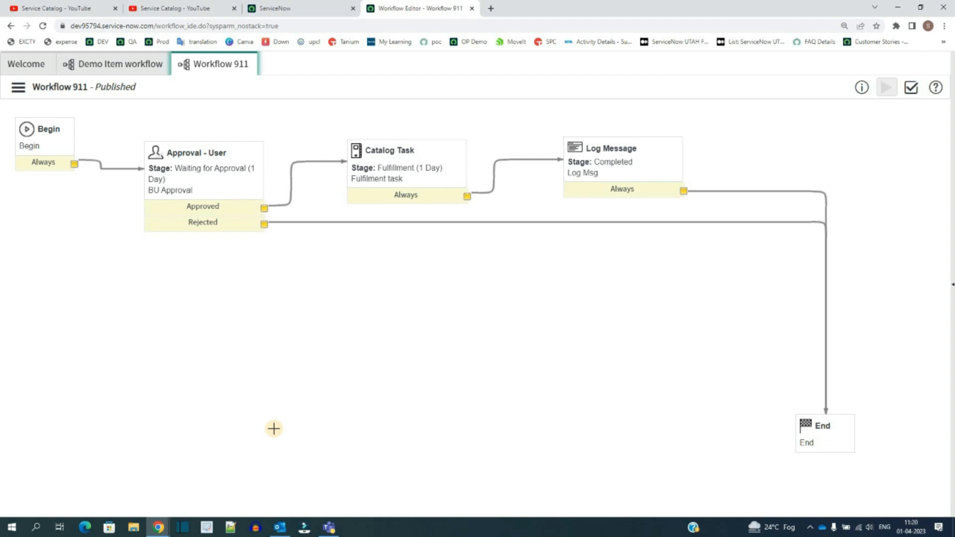
# Step: Open the New Email Account catalog item from Maintain Items and check the workflow on its Process Engine section
pyautogui.click(302, 8)
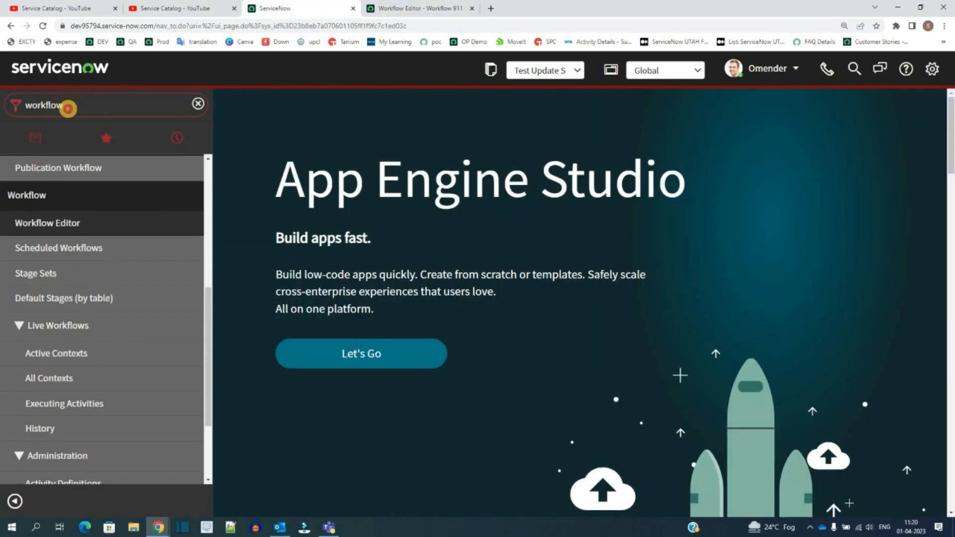
pyautogui.doubleClick(68, 108)
pyautogui.write('items')
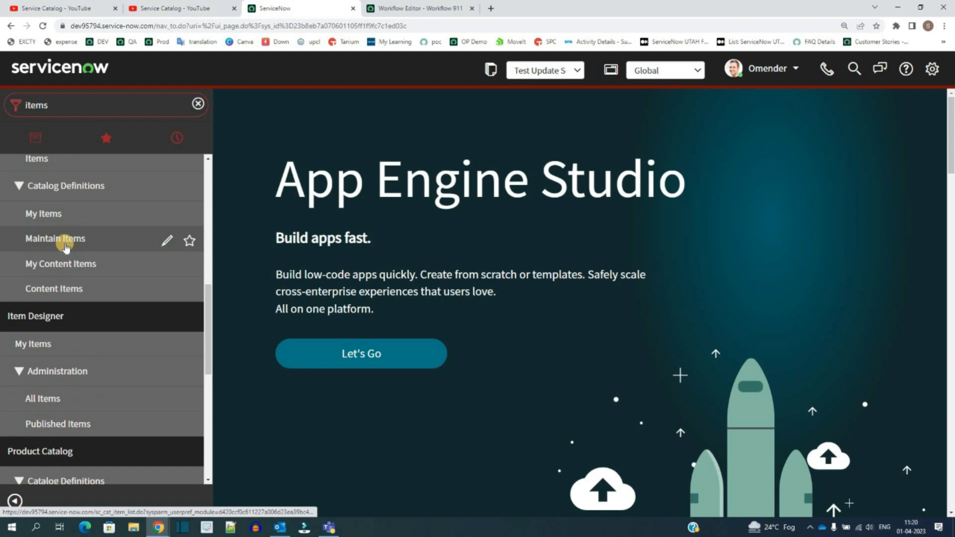
pyautogui.middleClick(91, 229)
pyautogui.click(395, 6)
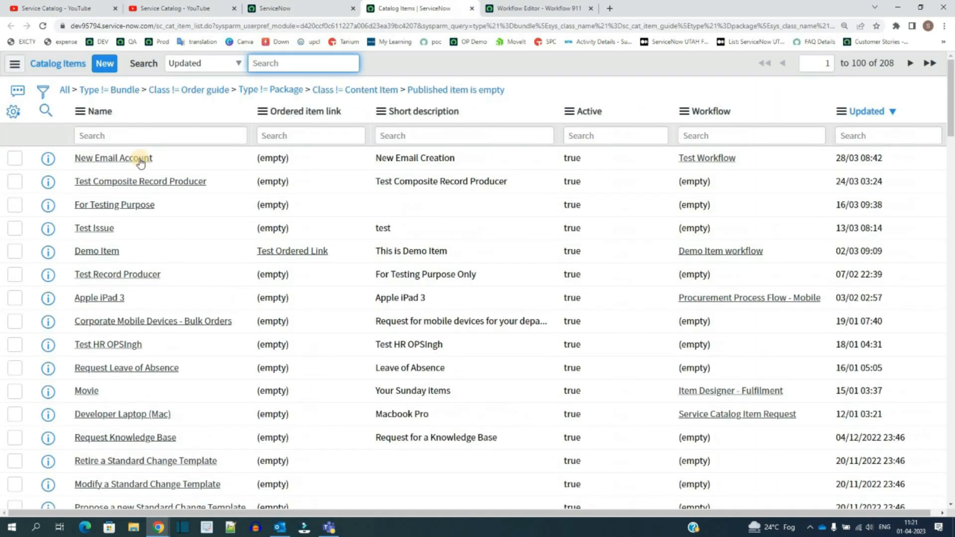
pyautogui.click(139, 160)
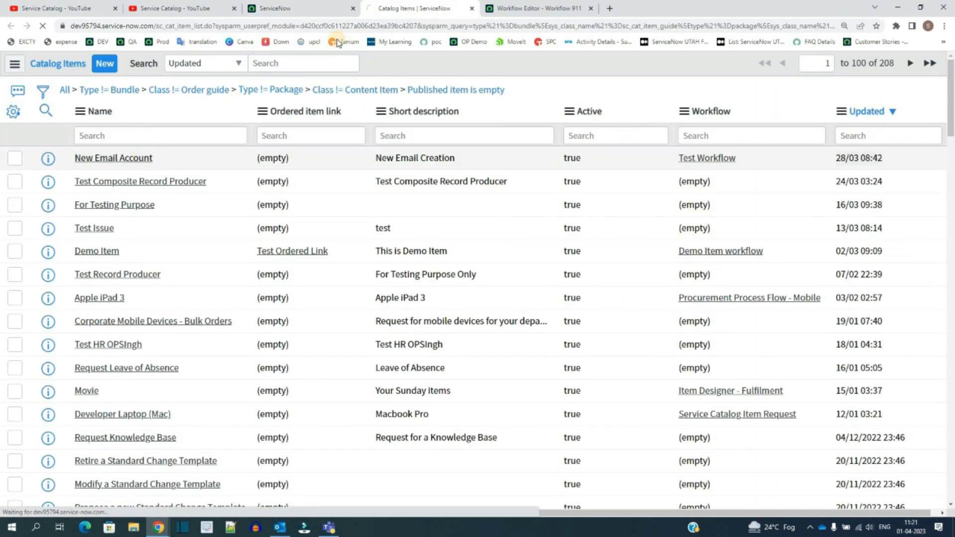
pyautogui.scroll(-2, 79, 232)
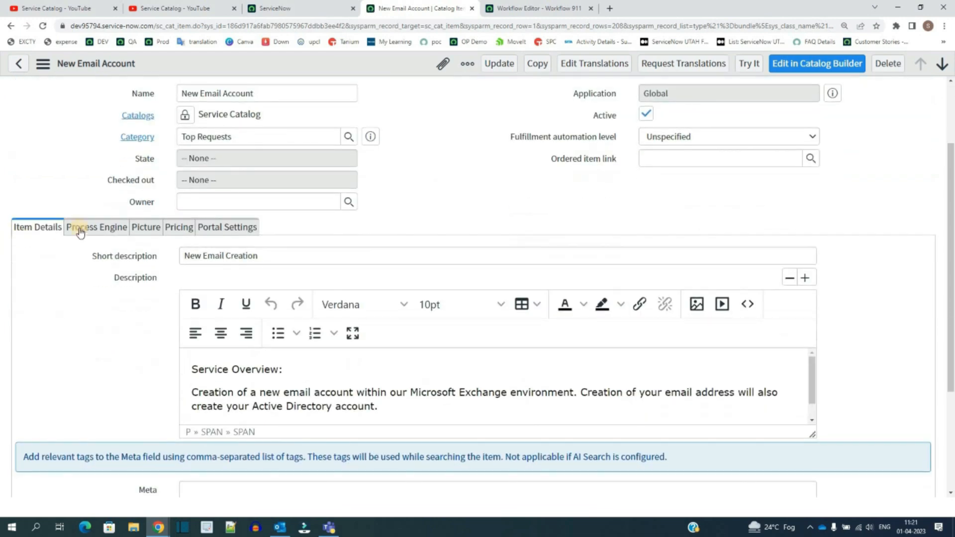
pyautogui.click(101, 226)
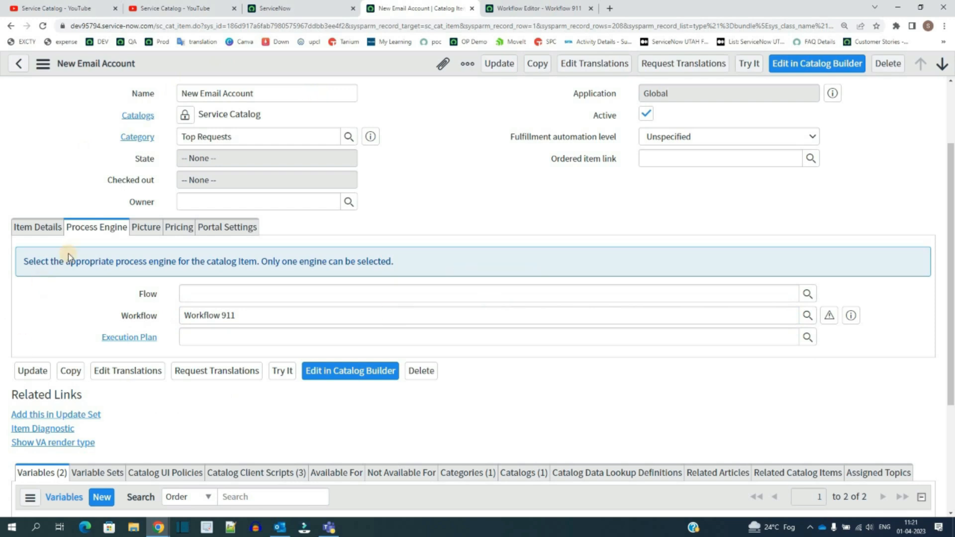
# Step: Try the New Email Account item, enter a preferred email address and order it
pyautogui.tripleClick(222, 89)
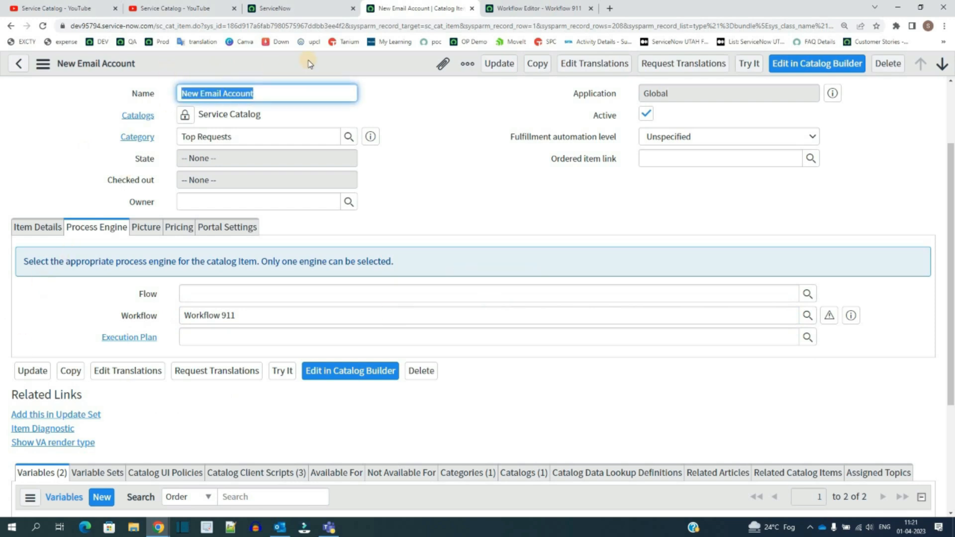
pyautogui.rightClick(310, 64)
pyautogui.click(320, 74)
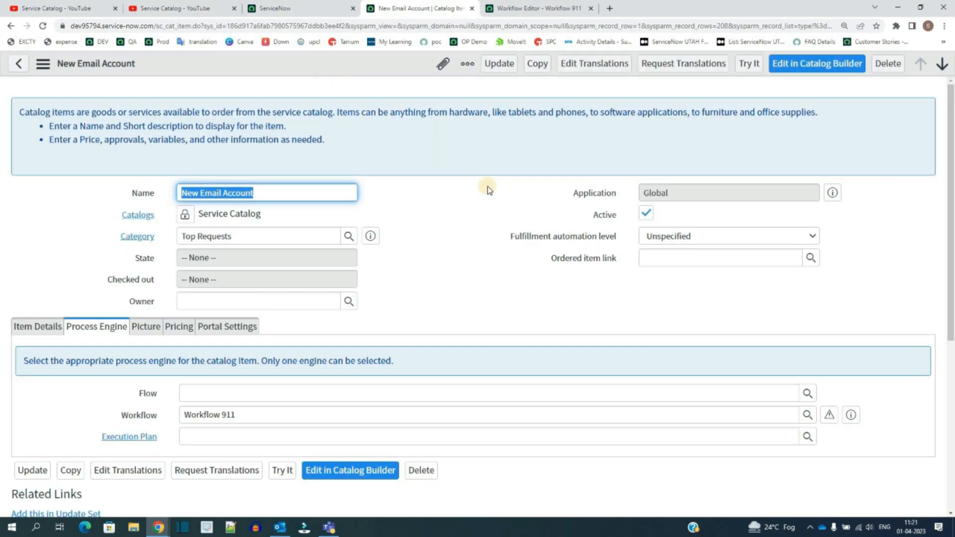
pyautogui.click(749, 63)
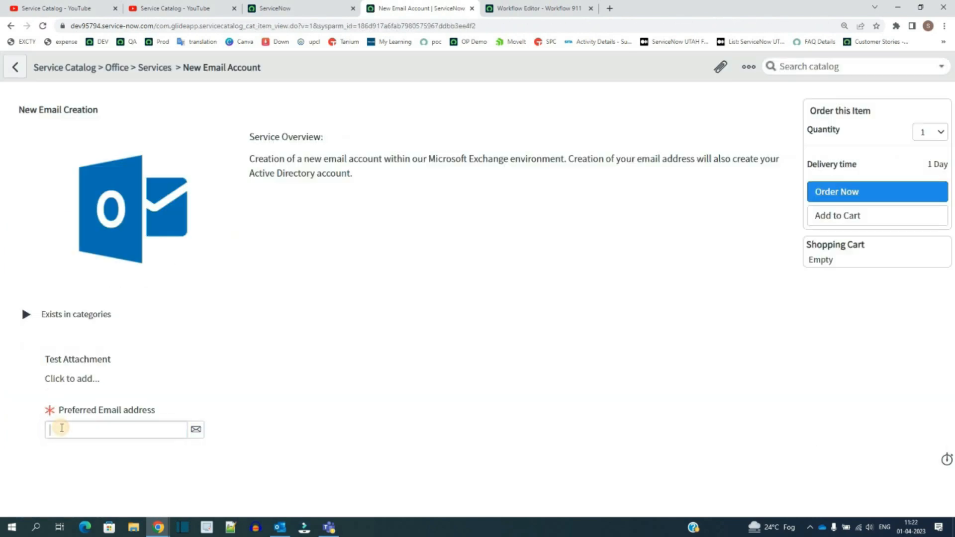
pyautogui.click(61, 428)
pyautogui.write('test@gmail.com')
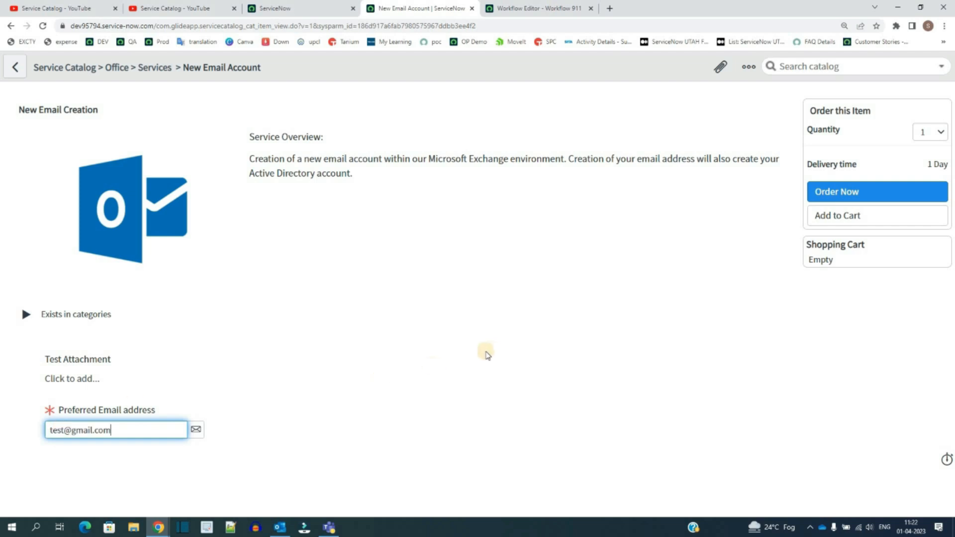
pyautogui.click(865, 188)
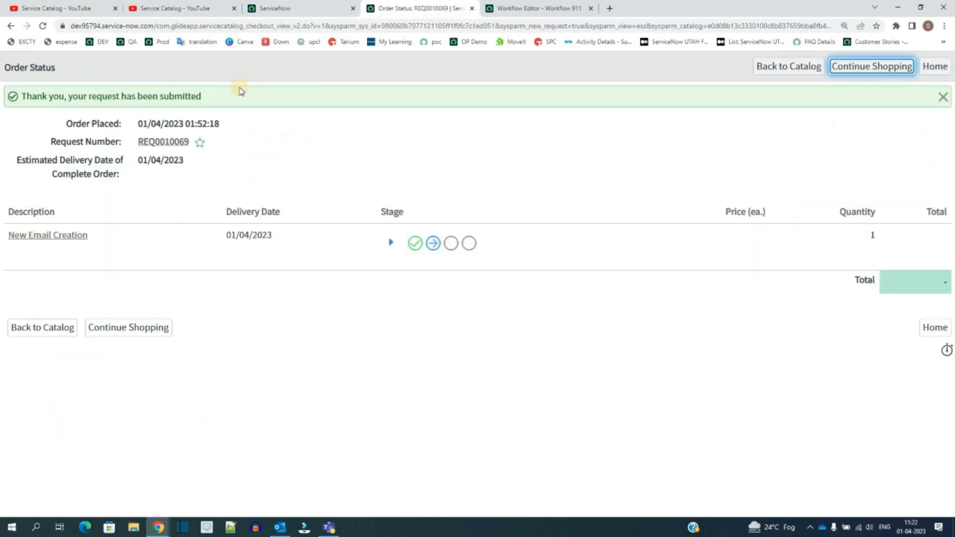
# Step: Open the ordered requested item and compare its stage with the approval activity in Workflow 911
pyautogui.click(31, 239)
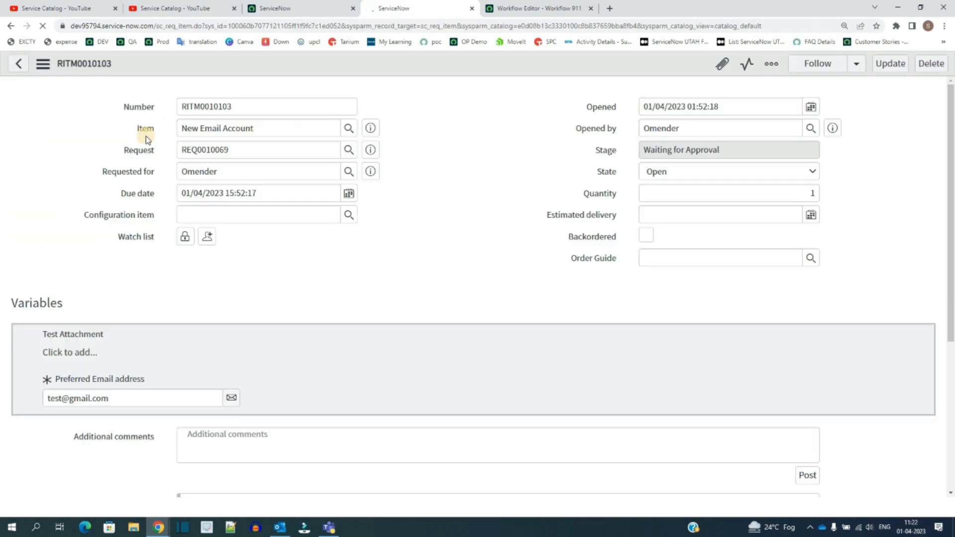
pyautogui.doubleClick(638, 150)
pyautogui.click(752, 150)
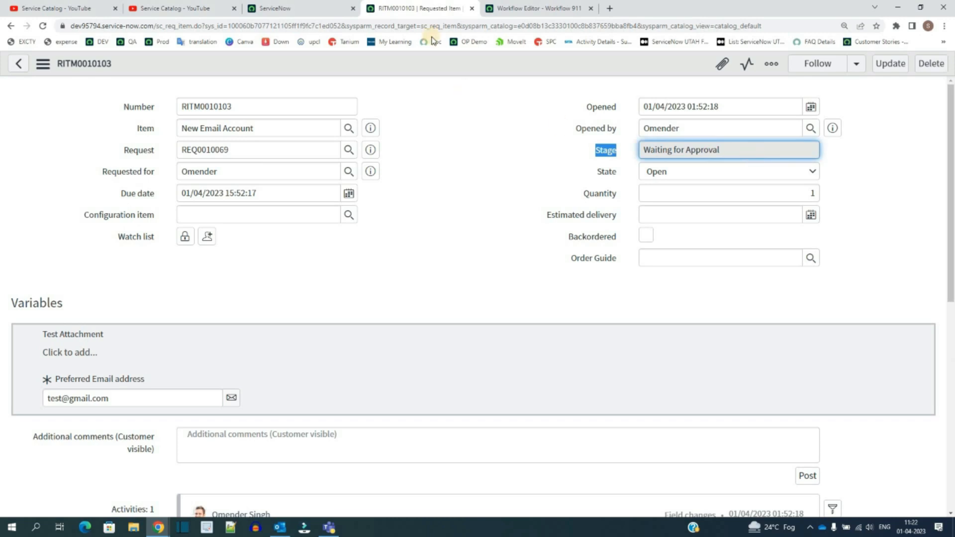
pyautogui.click(546, 8)
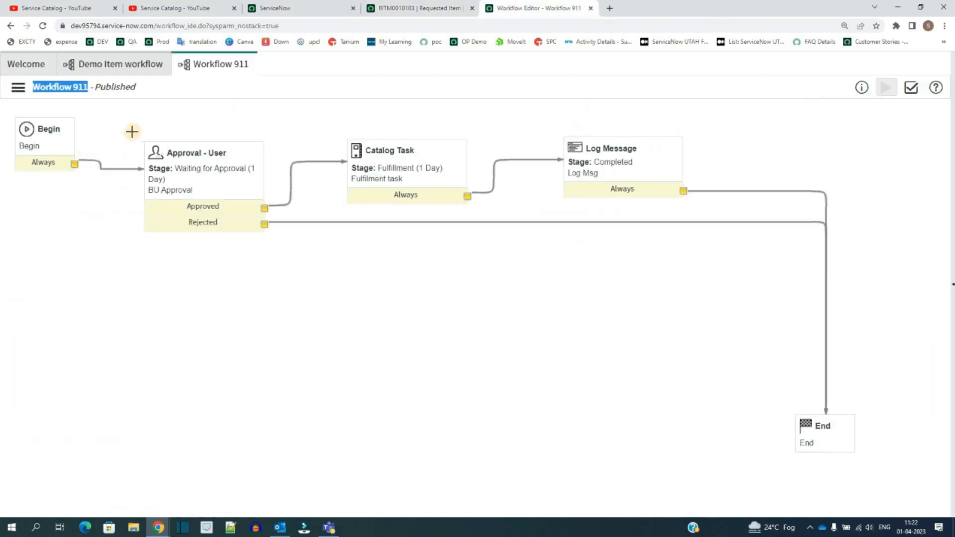
pyautogui.click(197, 174)
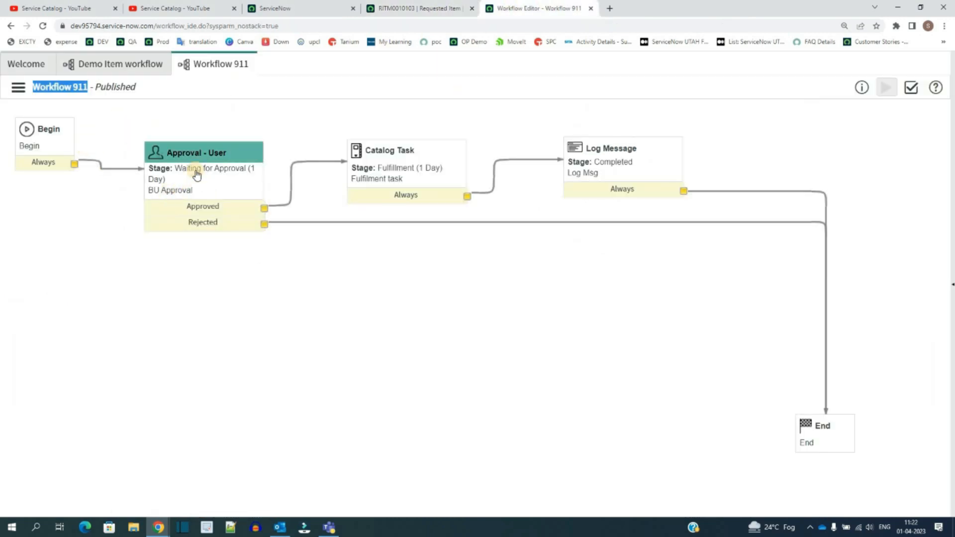
# Step: Approve the requested item's pending approval from its Approvers list
pyautogui.click(405, 8)
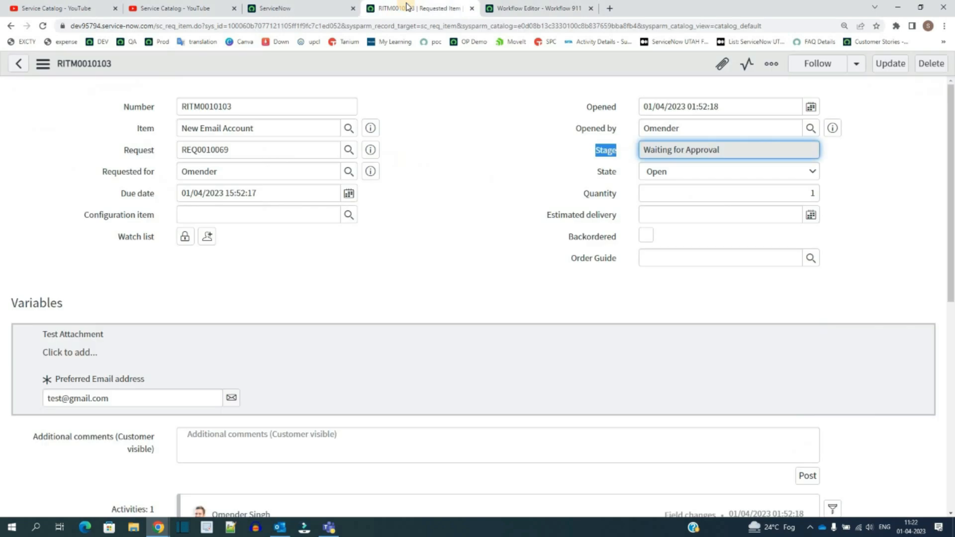
pyautogui.click(494, 139)
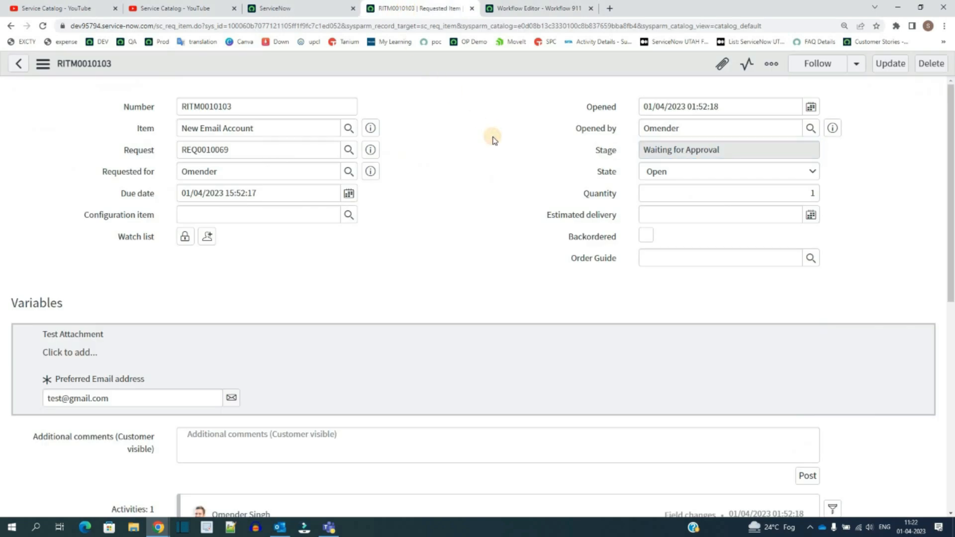
pyautogui.scroll(-8, 104, 281)
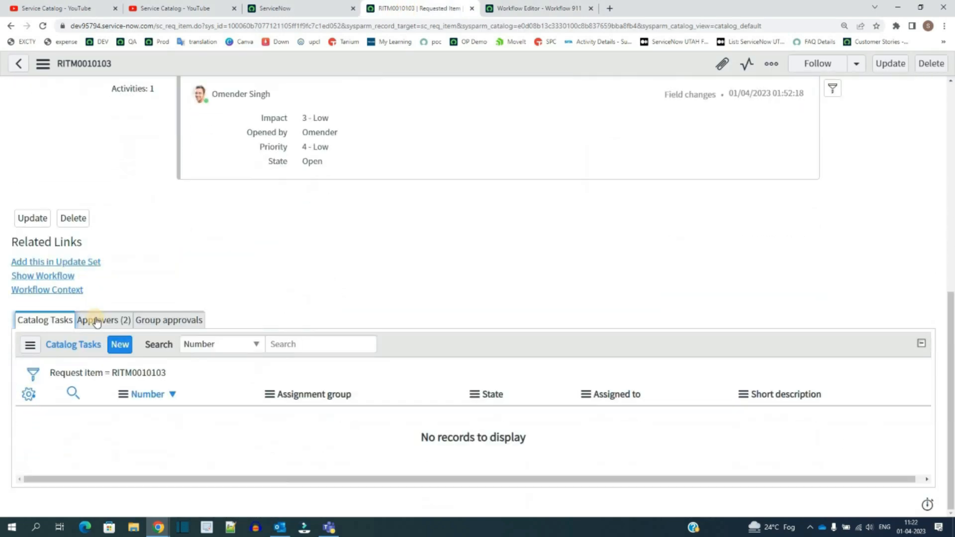
pyautogui.click(97, 321)
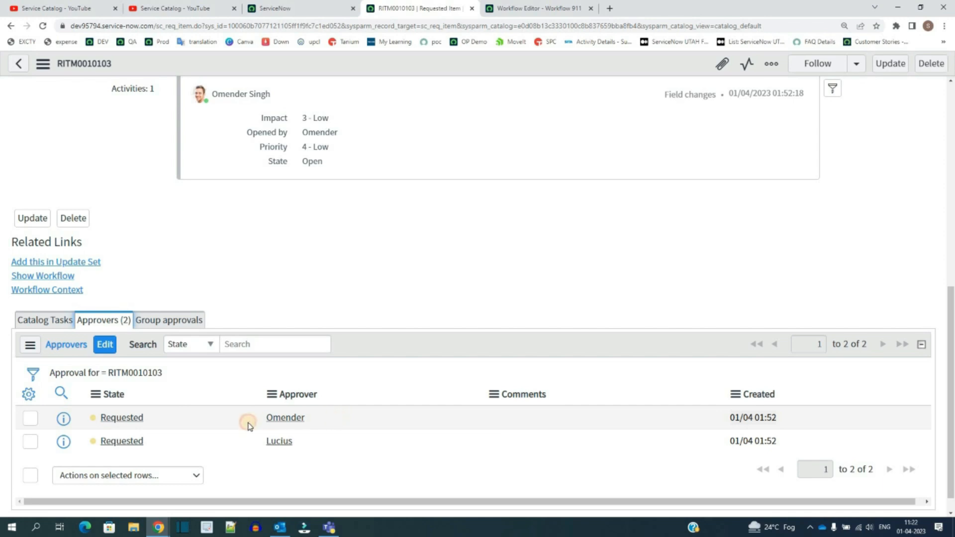
pyautogui.doubleClick(249, 424)
pyautogui.click(309, 443)
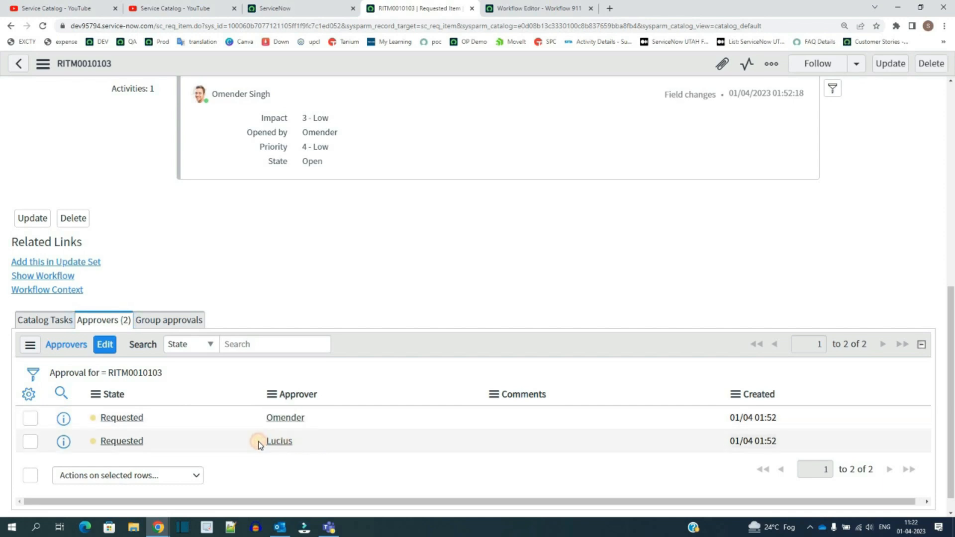
pyautogui.doubleClick(258, 444)
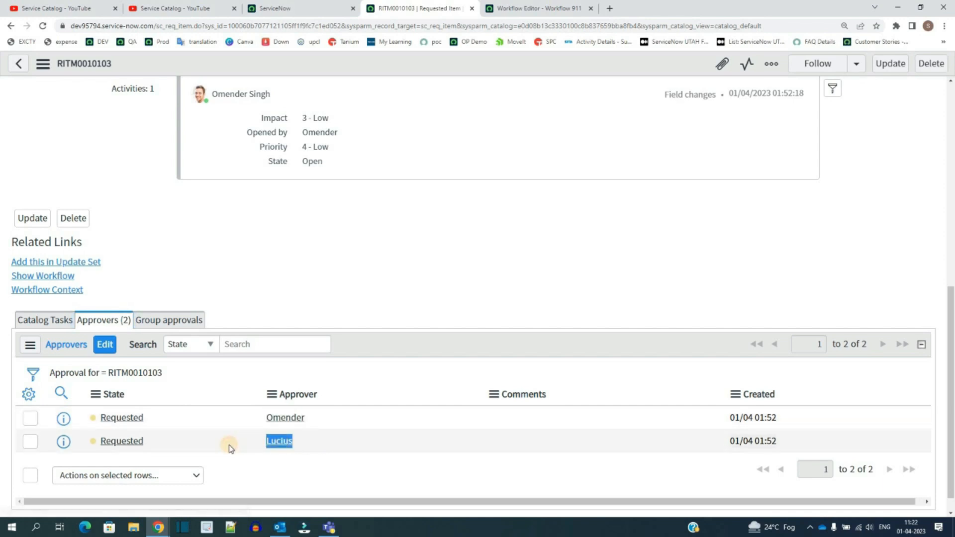
pyautogui.rightClick(166, 420)
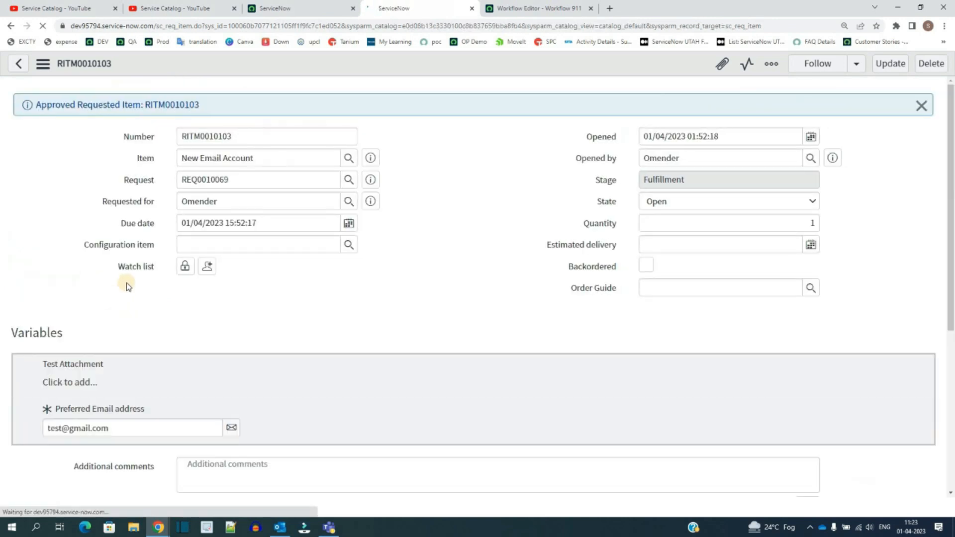
# Step: Open the generated catalog task from the requested item's Catalog Tasks list in a new tab
pyautogui.click(650, 184)
pyautogui.scroll(-10, 515, 205)
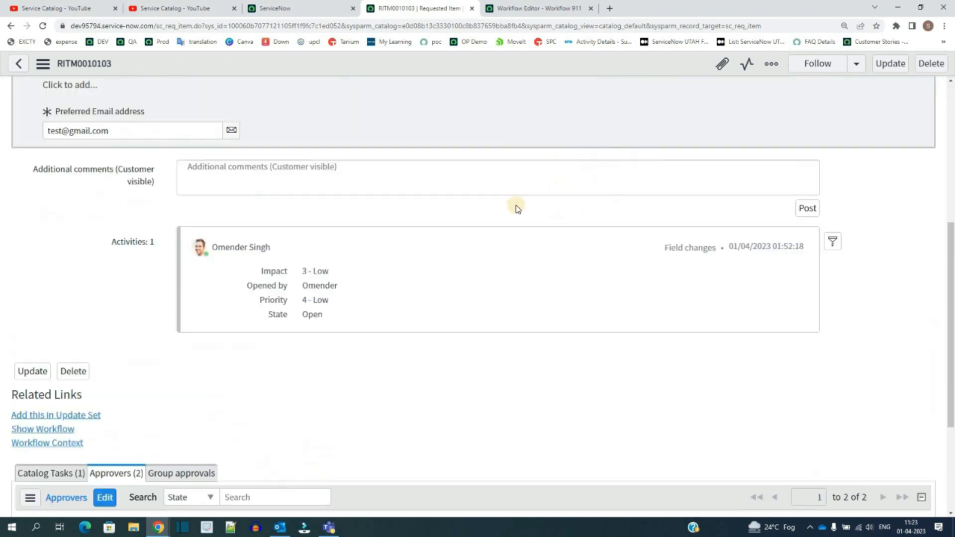
pyautogui.click(63, 301)
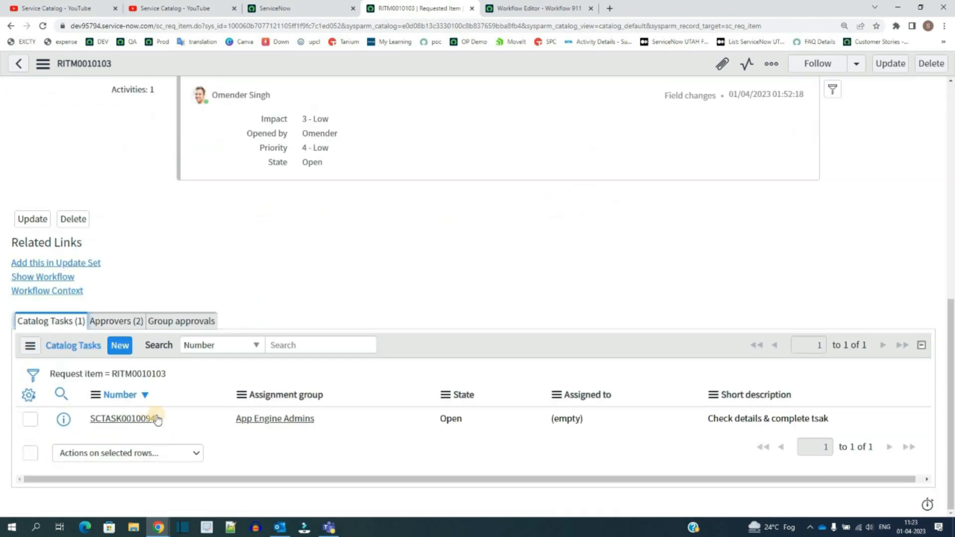
pyautogui.moveTo(157, 419); pyautogui.dragTo(80, 421)
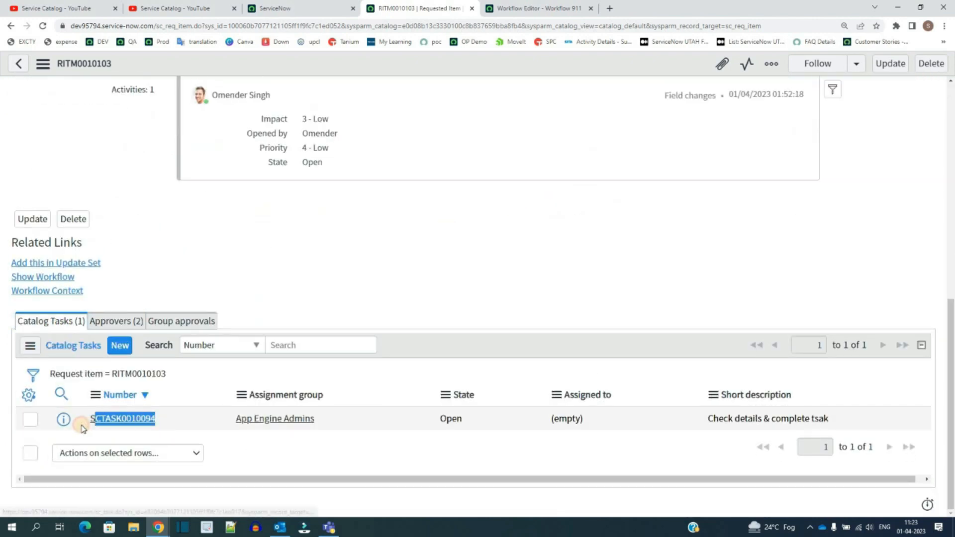
pyautogui.click(325, 420)
pyautogui.moveTo(314, 419); pyautogui.dragTo(228, 431)
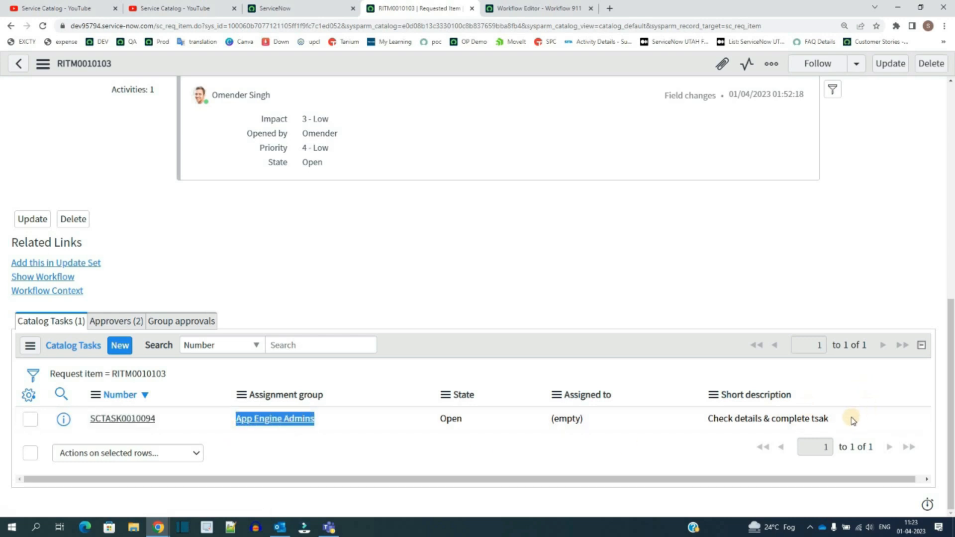
pyautogui.moveTo(830, 419); pyautogui.dragTo(692, 433)
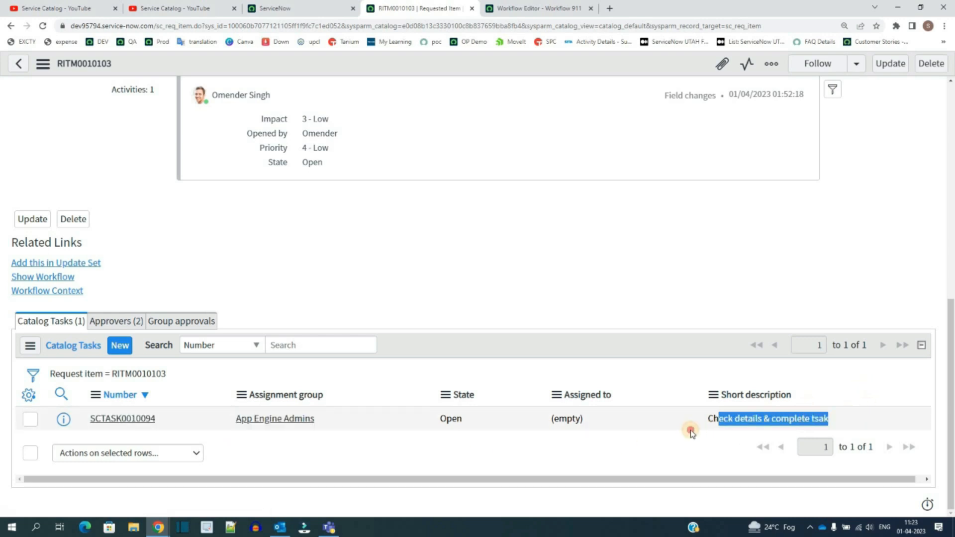
pyautogui.middleClick(63, 420)
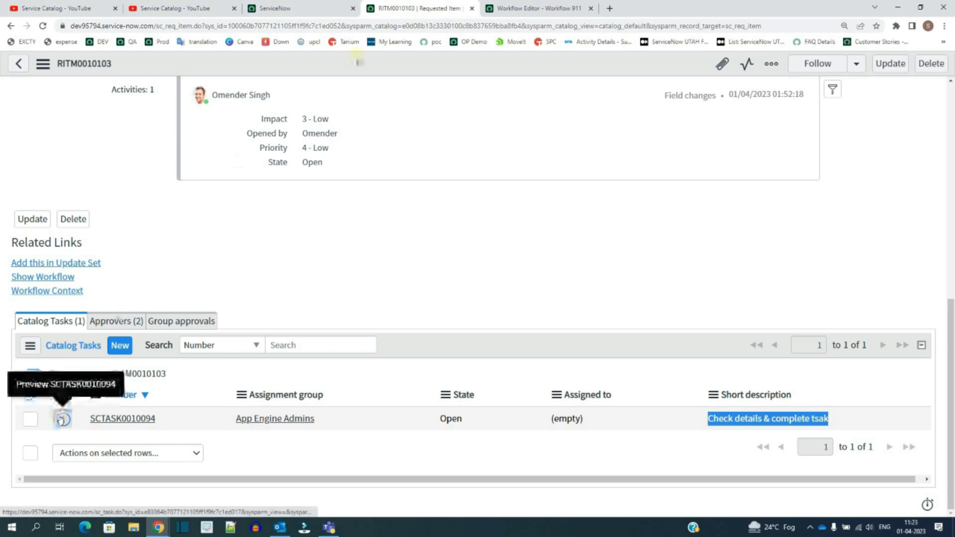
pyautogui.click(523, 4)
pyautogui.moveTo(37, 270); pyautogui.dragTo(276, 290)
pyautogui.click(276, 289)
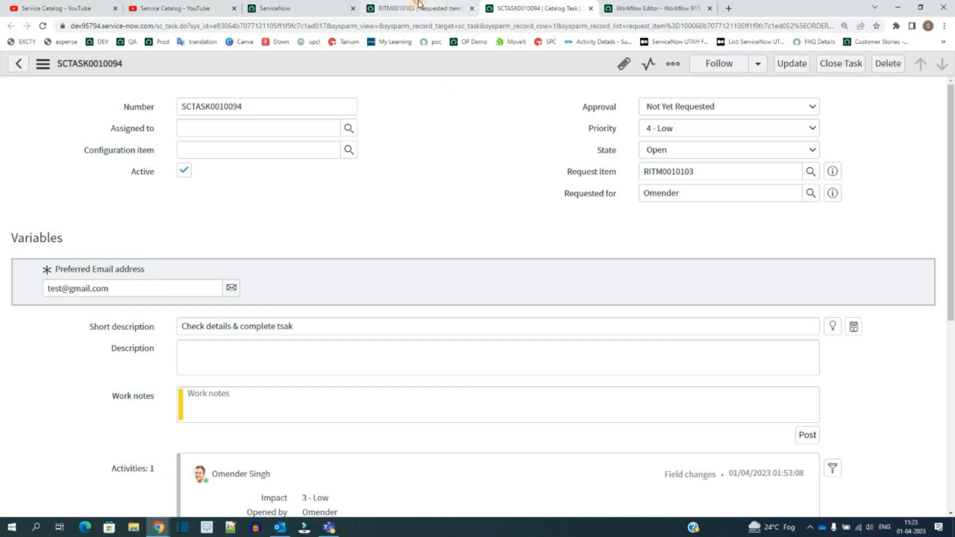
# Step: Review the requested item's variables and the Workflow 911 activity flow in the editor
pyautogui.click(417, 8)
pyautogui.scroll(10, 178, 202)
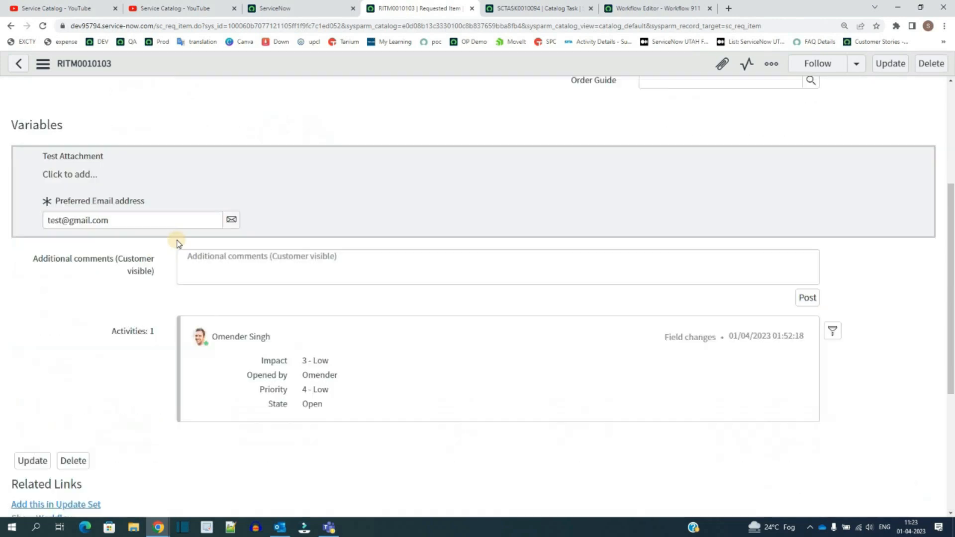
pyautogui.click(657, 8)
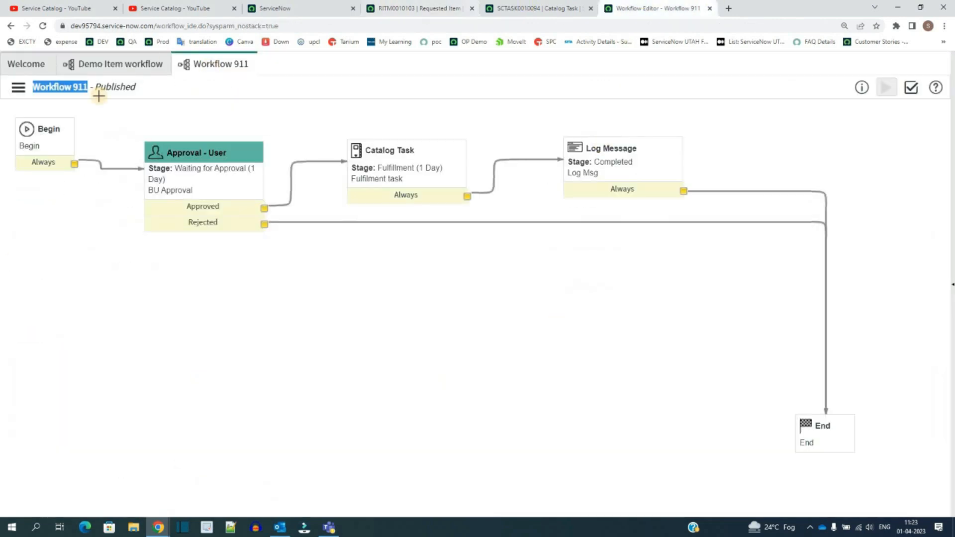
pyautogui.click(717, 143)
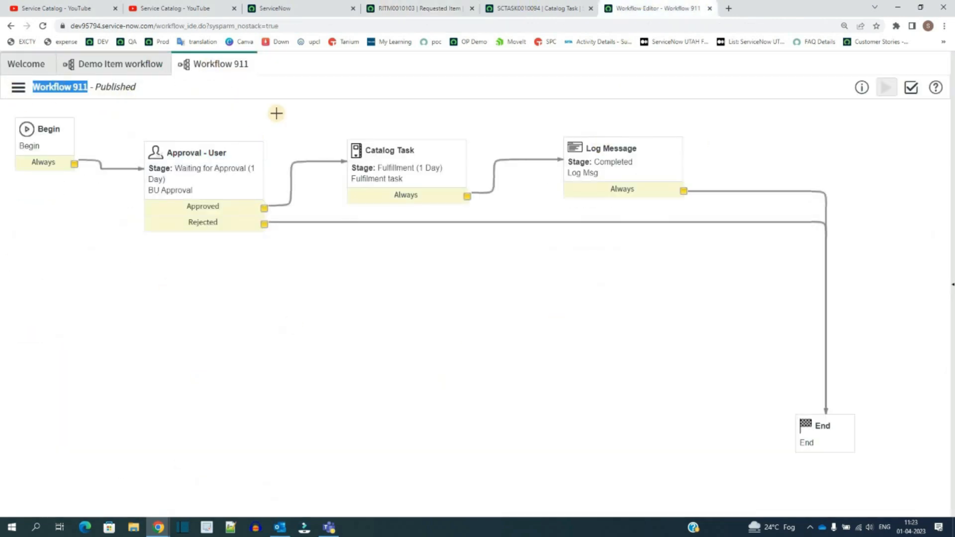
pyautogui.moveTo(2, 110); pyautogui.dragTo(874, 526)
pyautogui.moveTo(786, 446); pyautogui.dragTo(499, 292)
# Step: Open the requested item's workflow context to see which activity is running
pyautogui.click(417, 9)
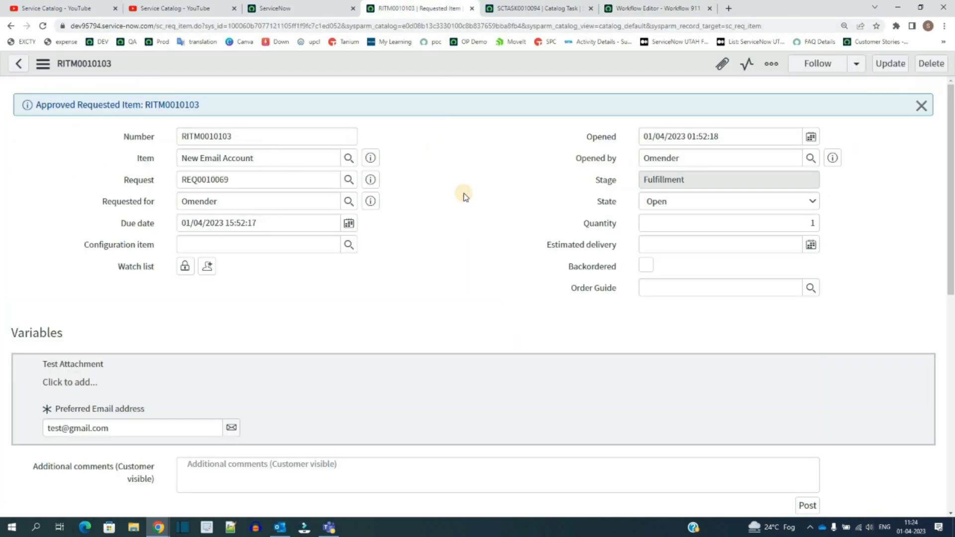
pyautogui.scroll(-5, 4, 311)
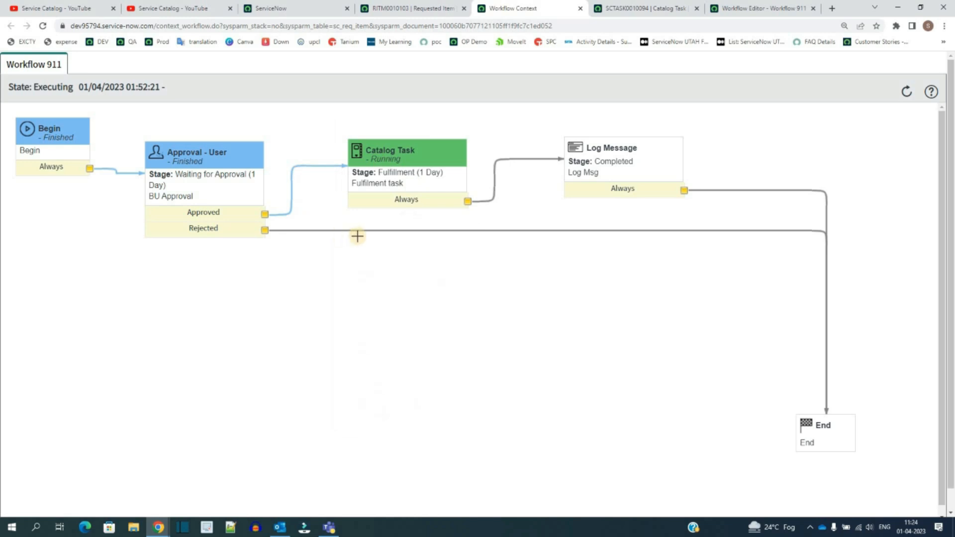
# Step: Close the catalog task SCTASK0010094 generated for the requested item
pyautogui.click(413, 8)
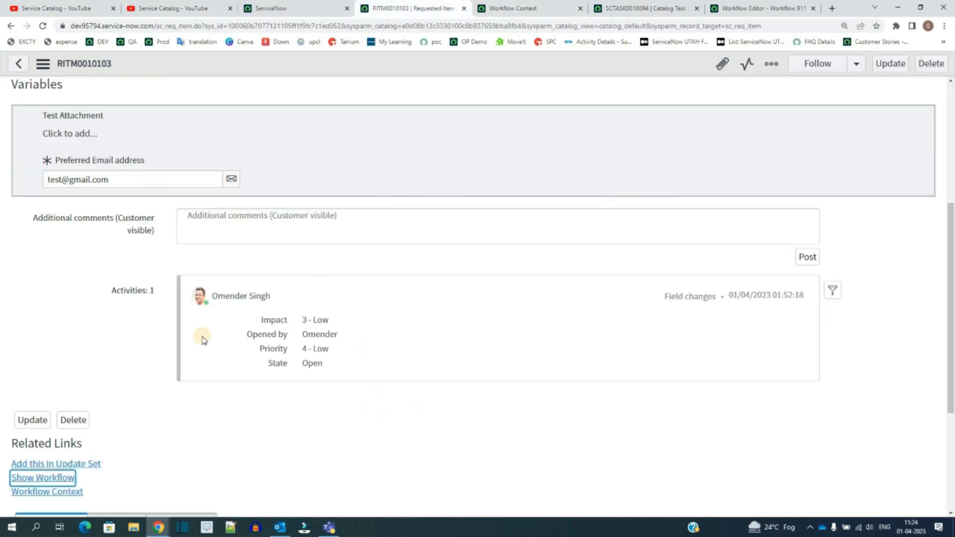
pyautogui.scroll(-4, 149, 339)
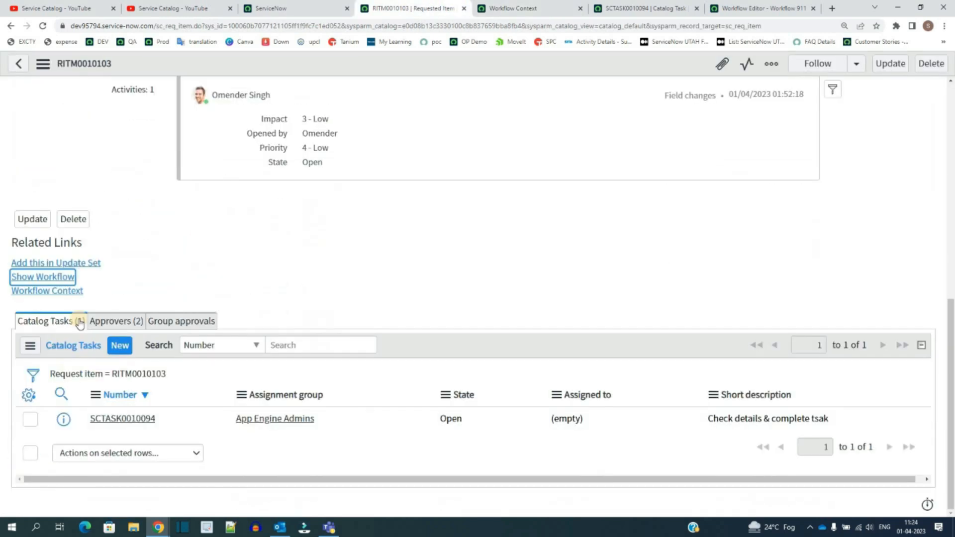
pyautogui.click(158, 379)
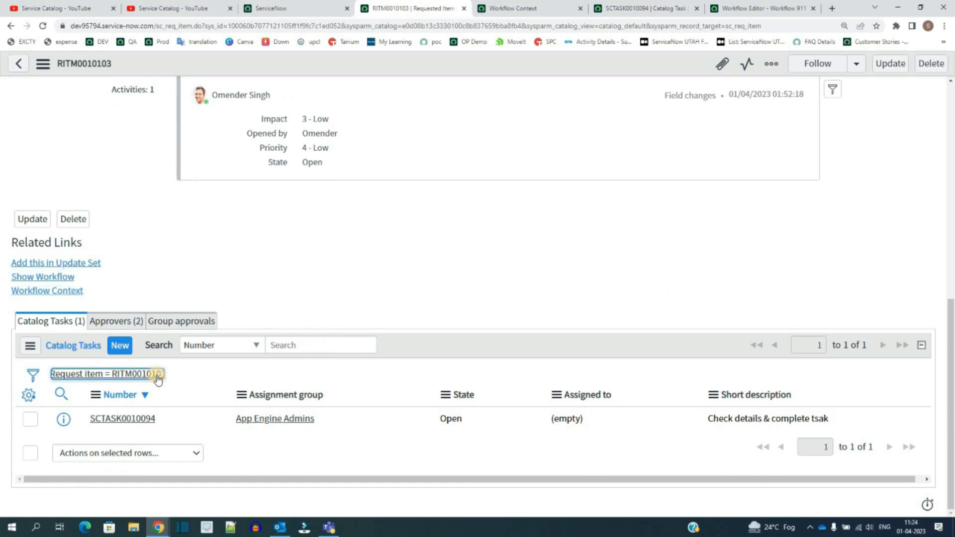
pyautogui.click(628, 8)
pyautogui.click(841, 64)
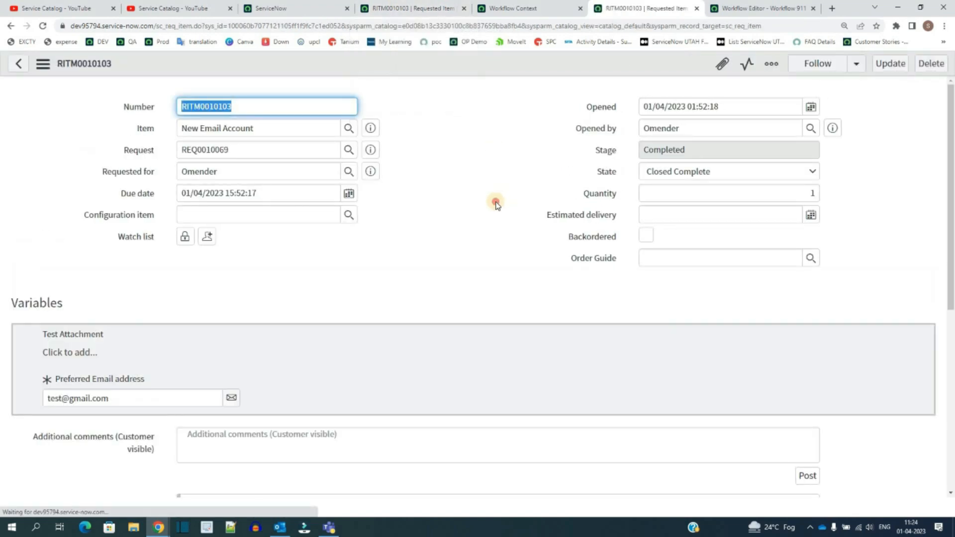
# Step: Refresh the workflow context to check the workflow's progress after closing the task
pyautogui.click(701, 154)
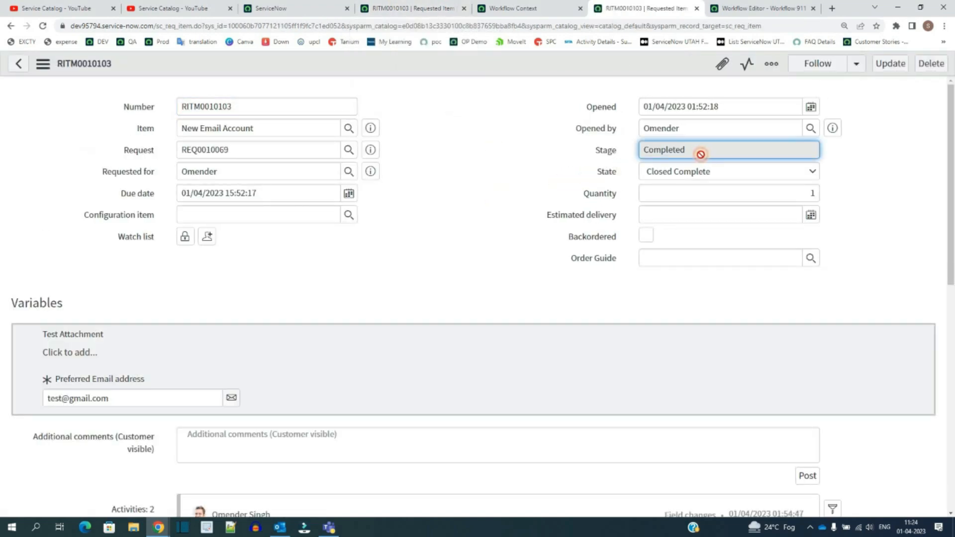
pyautogui.click(517, 6)
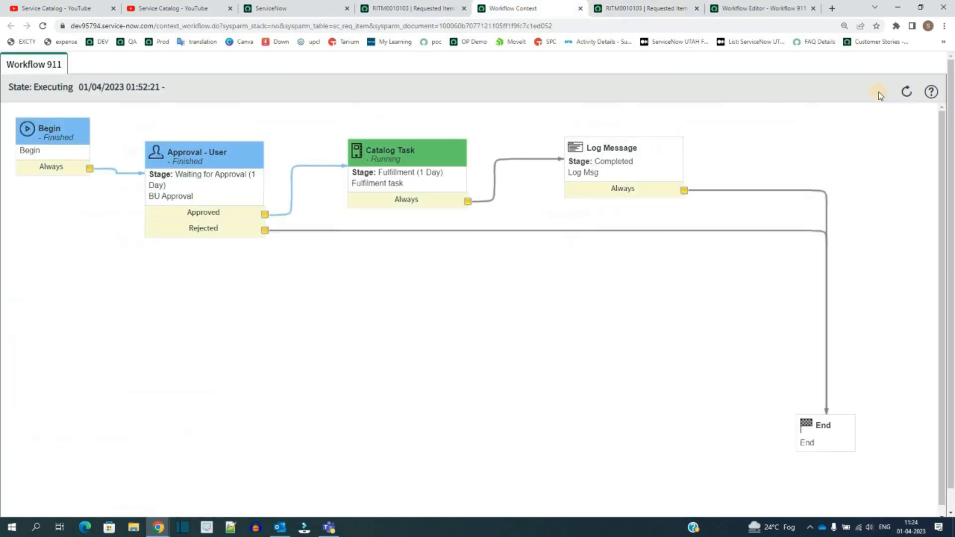
pyautogui.click(908, 94)
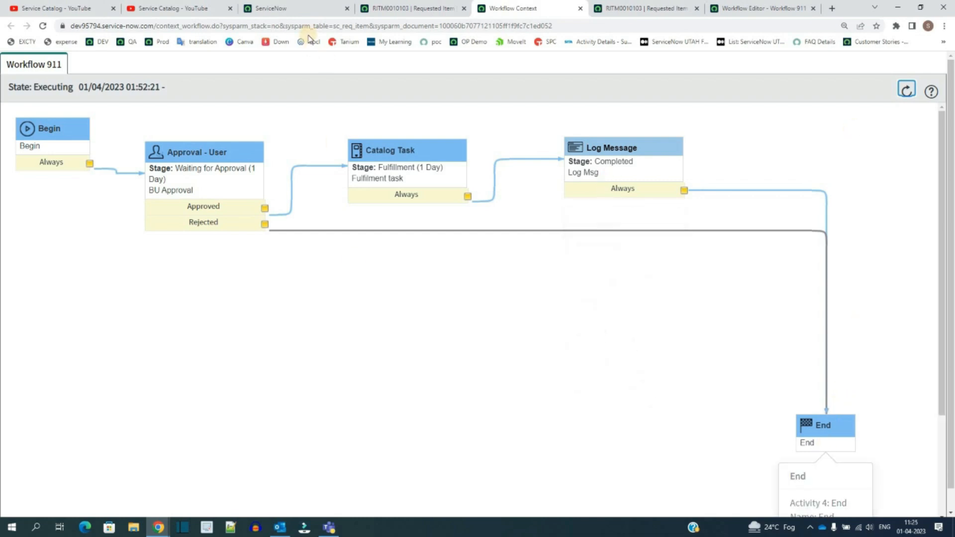
# Step: Open the system log and locate the Workflow 911 log message entry
pyautogui.click(299, 8)
pyautogui.click(82, 105)
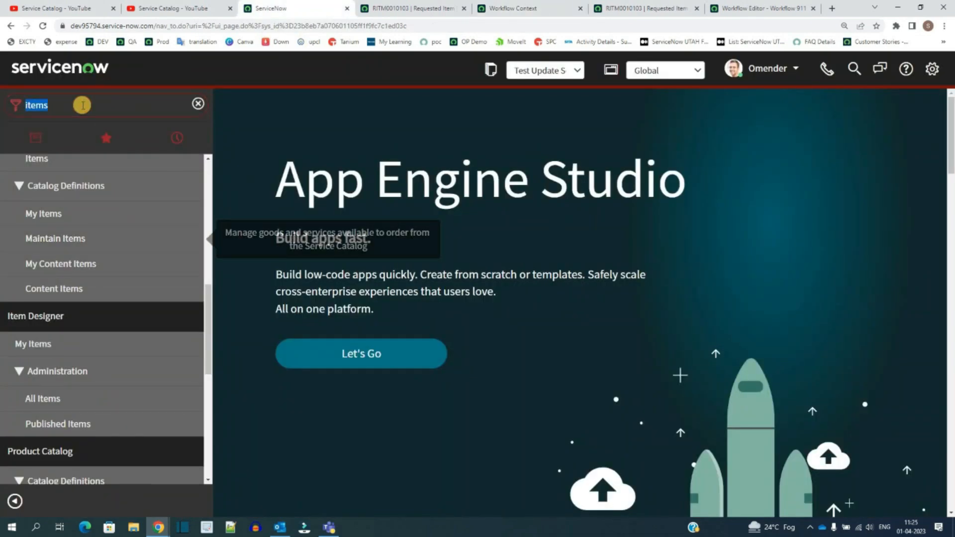
pyautogui.write('log')
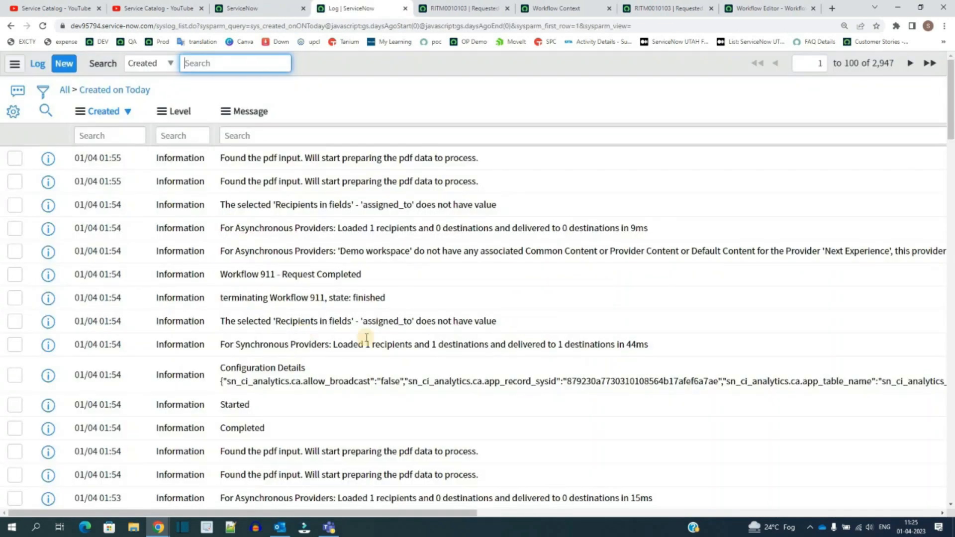
pyautogui.moveTo(362, 274); pyautogui.dragTo(226, 276)
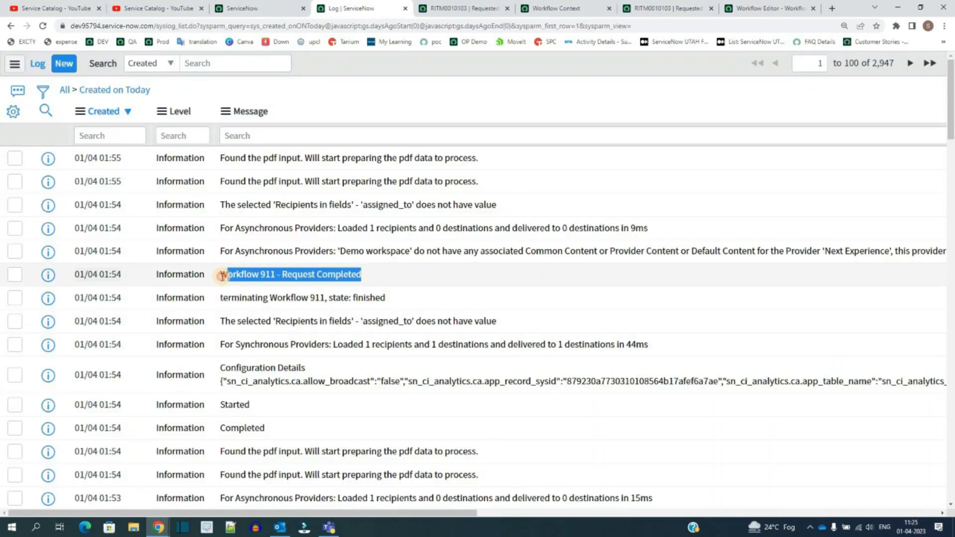
pyautogui.doubleClick(359, 281)
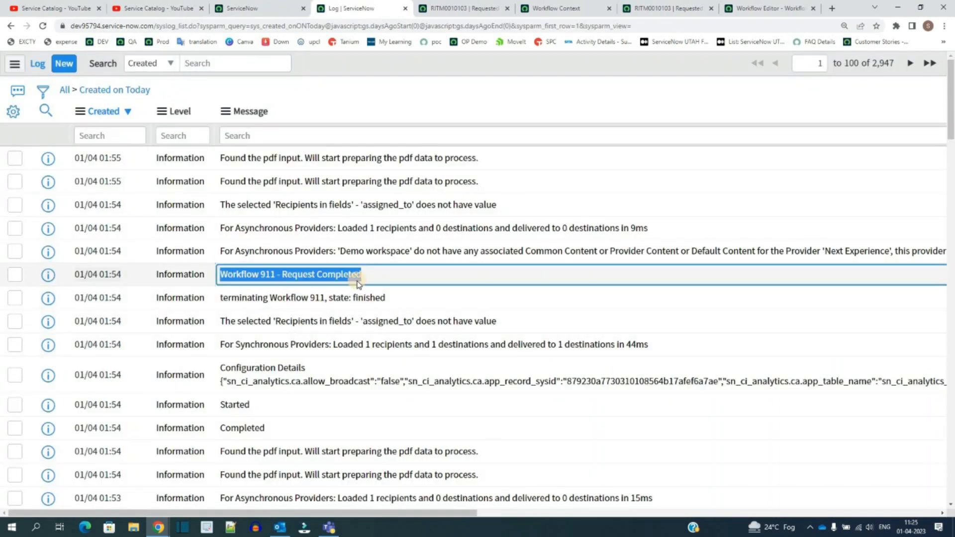
pyautogui.click(386, 273)
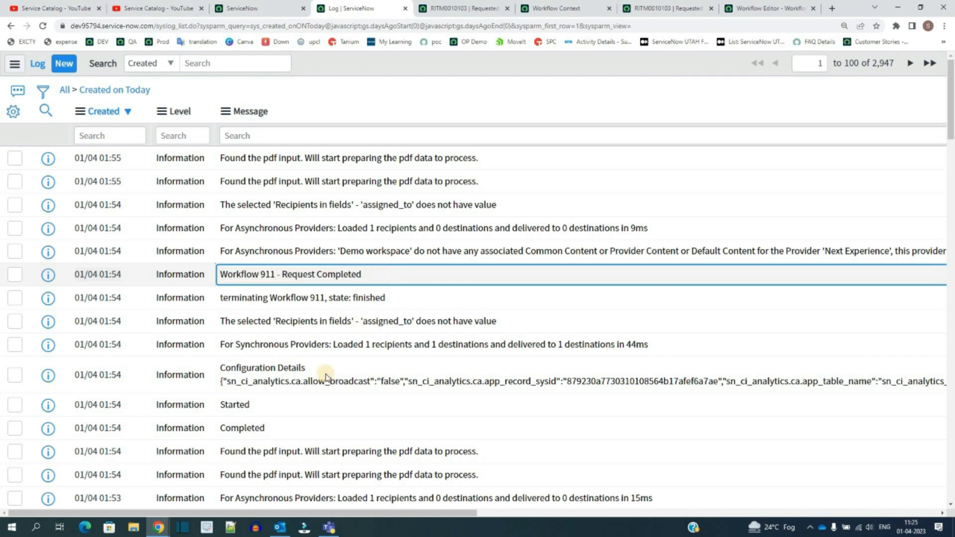
# Step: Reload the requested item and review its stage, state and finished workflow context
pyautogui.click(459, 7)
pyautogui.scroll(10, 350, 214)
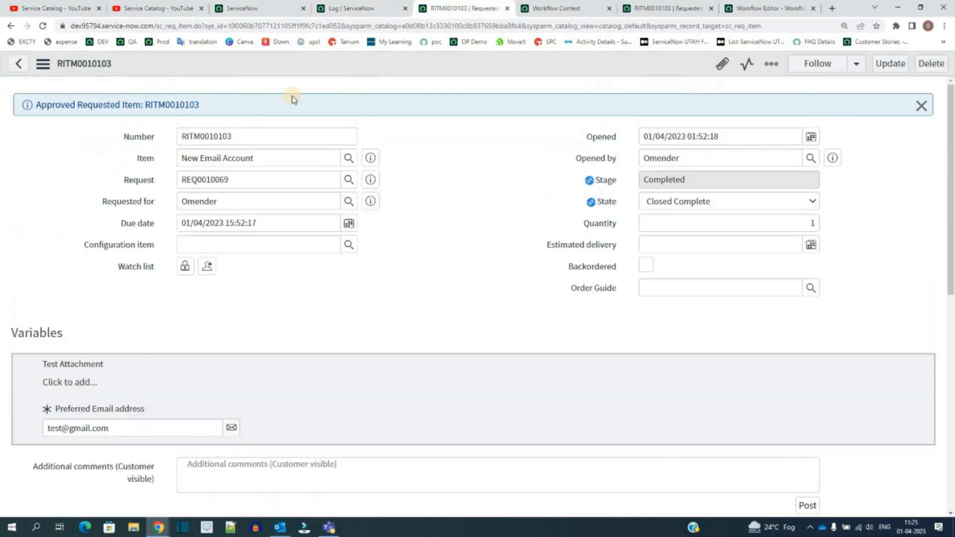
pyautogui.click(43, 26)
pyautogui.click(682, 151)
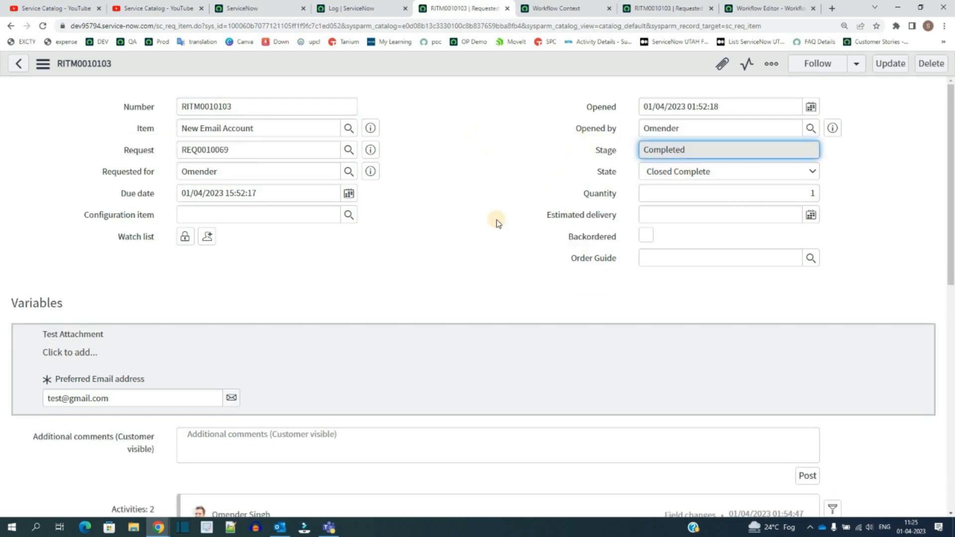
pyautogui.scroll(-7, 498, 222)
pyautogui.scroll(-3, 3, 372)
pyautogui.click(556, 8)
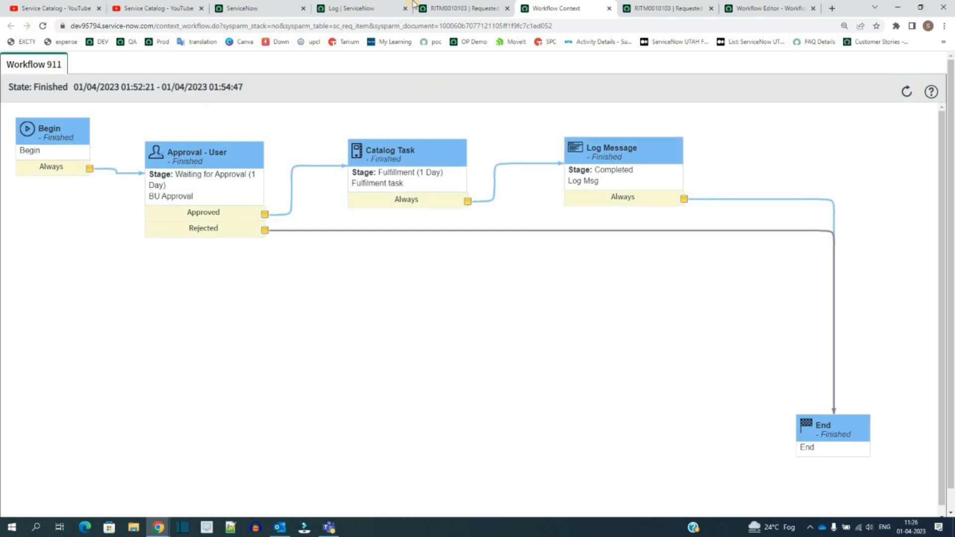
pyautogui.click(436, 10)
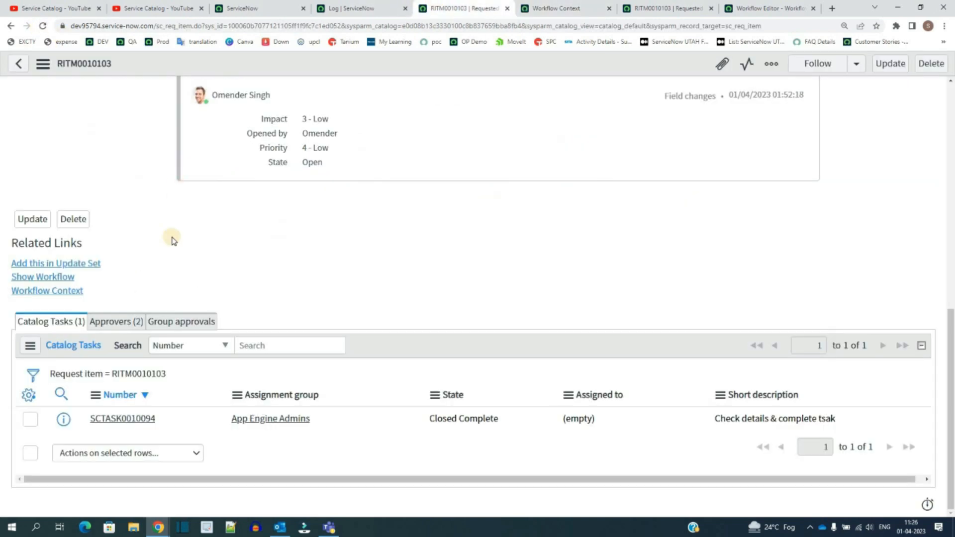
pyautogui.scroll(10, 189, 239)
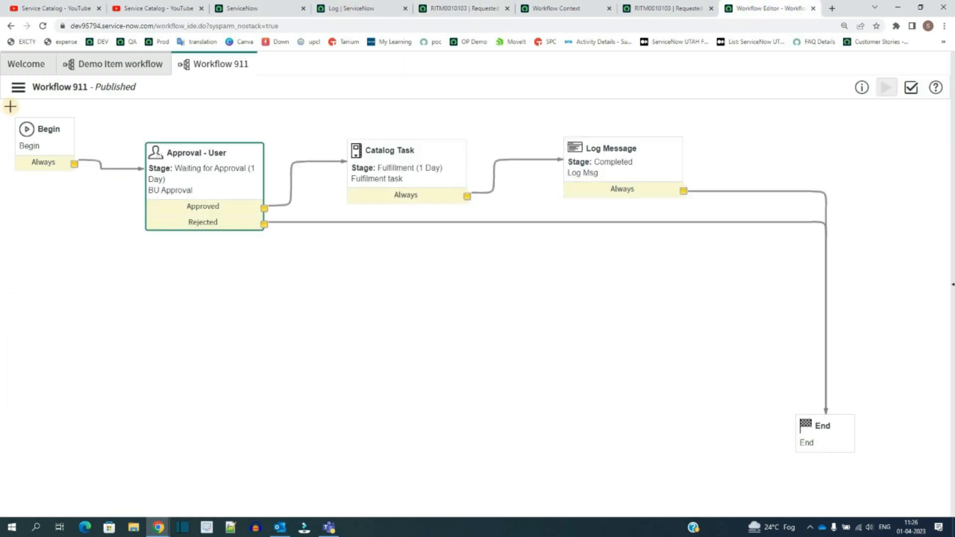
# Step: Open the Requested Item stage set and review its stage entries
pyautogui.moveTo(10, 107); pyautogui.dragTo(866, 424)
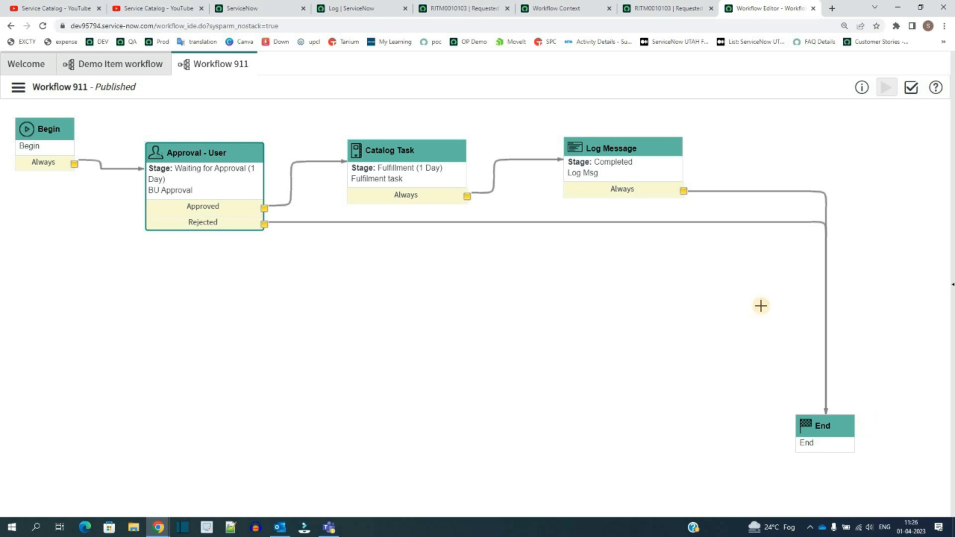
pyautogui.click(254, 15)
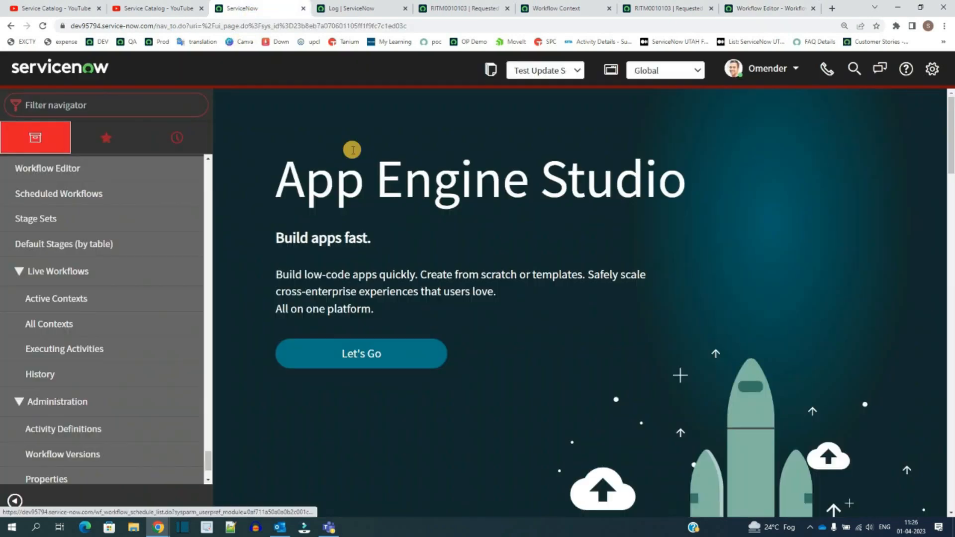
pyautogui.click(41, 198)
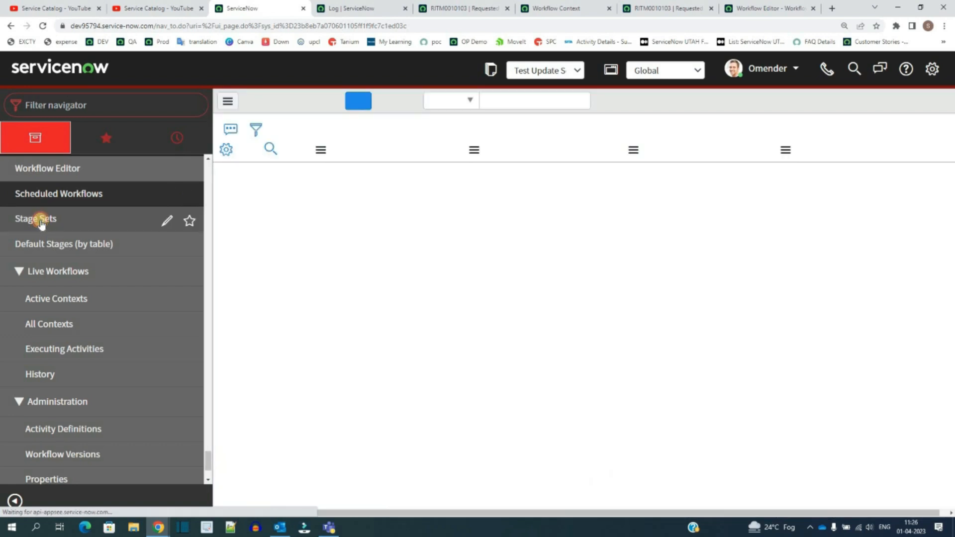
pyautogui.click(41, 225)
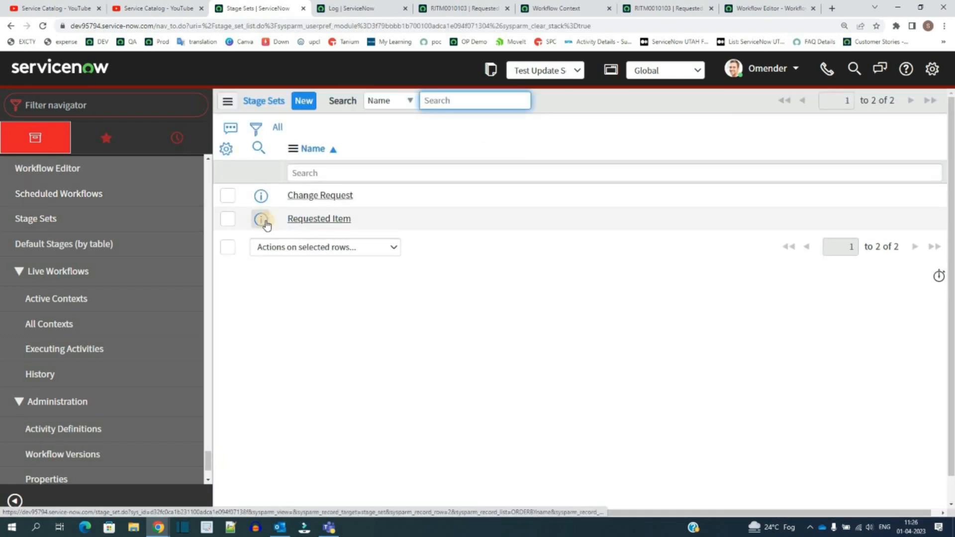
pyautogui.middleClick(266, 223)
pyautogui.click(315, 7)
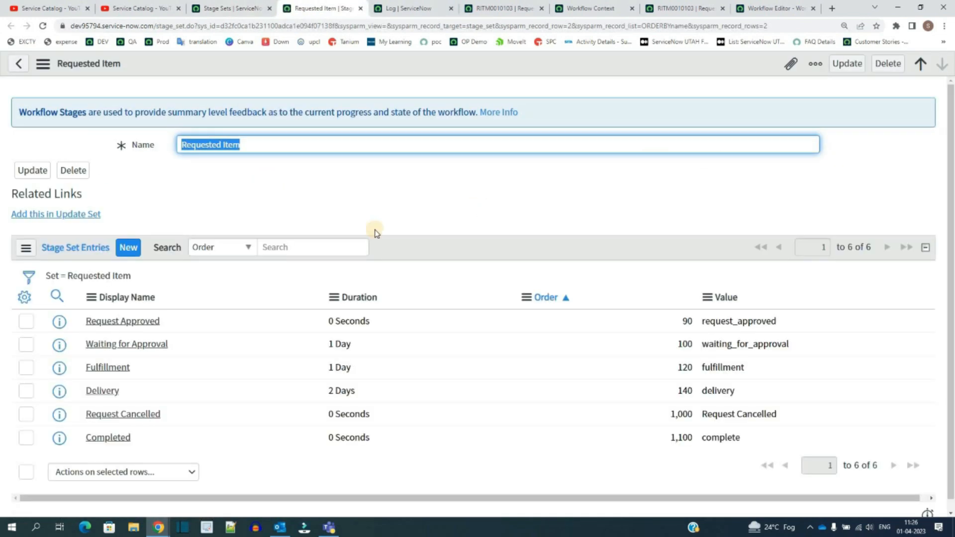
pyautogui.moveTo(87, 294); pyautogui.dragTo(254, 447)
pyautogui.click(254, 447)
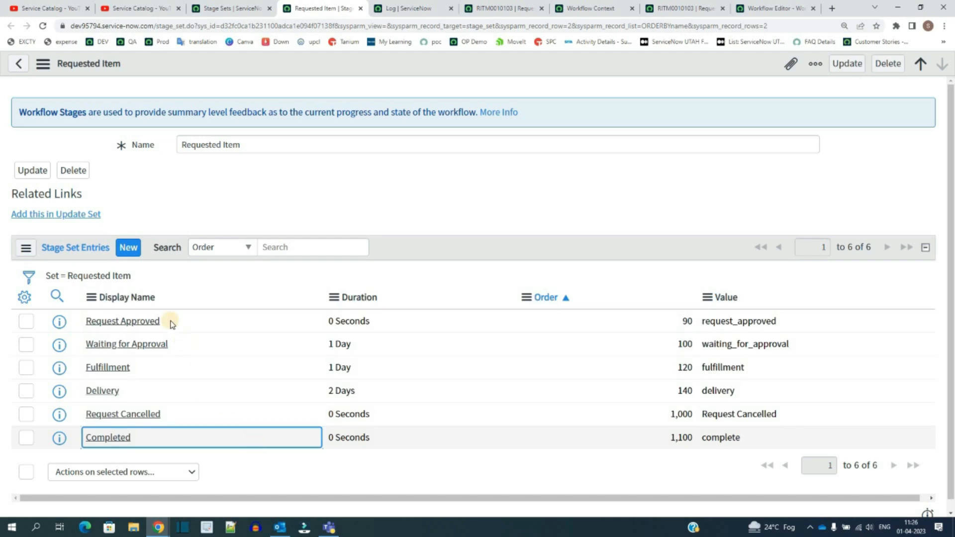
pyautogui.click(130, 248)
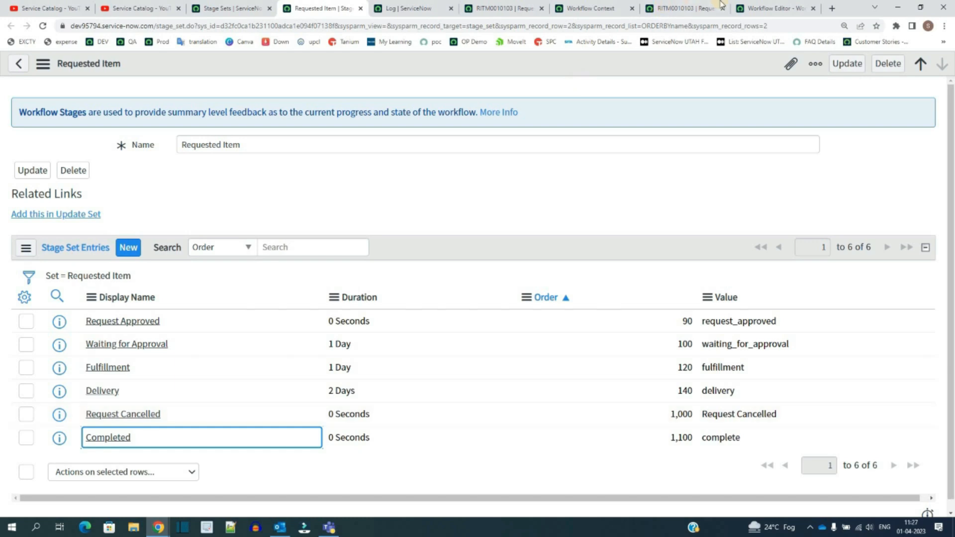
# Step: Open the list of all workflow contexts and review the Workflow 911 context for the requested item
pyautogui.click(236, 3)
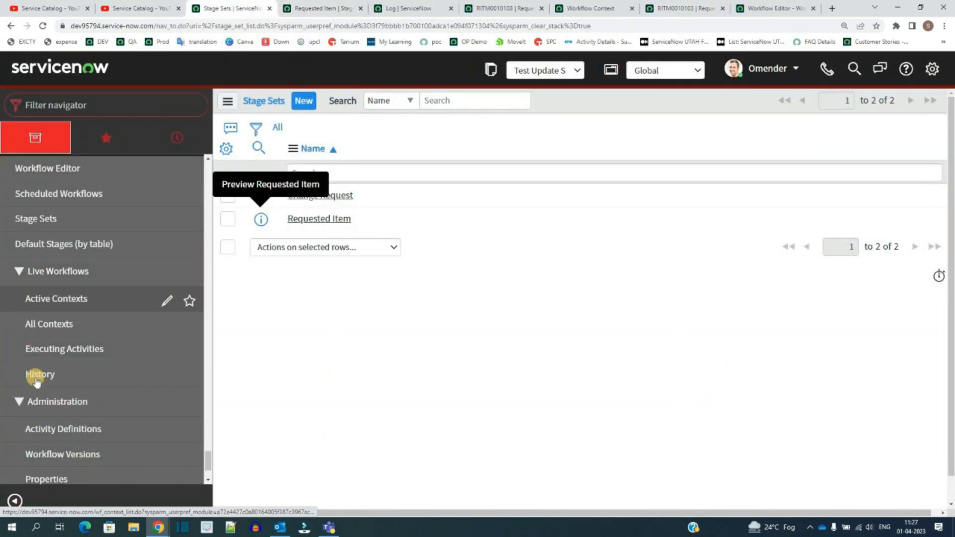
pyautogui.click(40, 307)
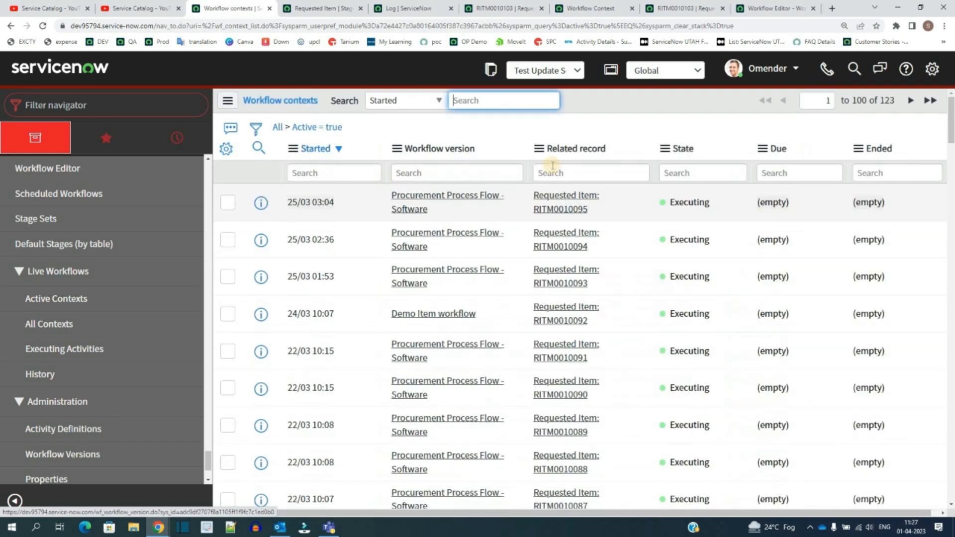
pyautogui.moveTo(666, 201); pyautogui.dragTo(724, 403)
pyautogui.click(682, 417)
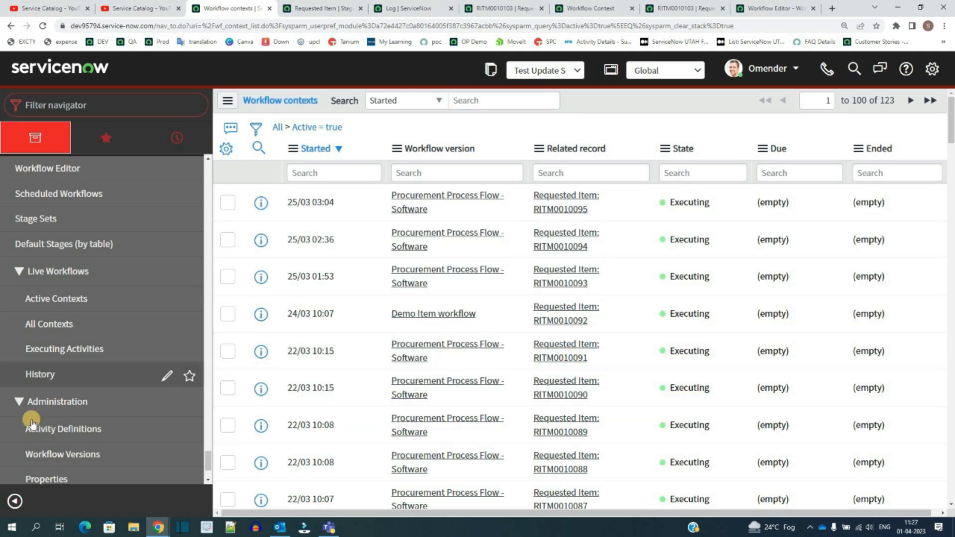
pyautogui.scroll(-3, 36, 348)
pyautogui.scroll(2, 36, 306)
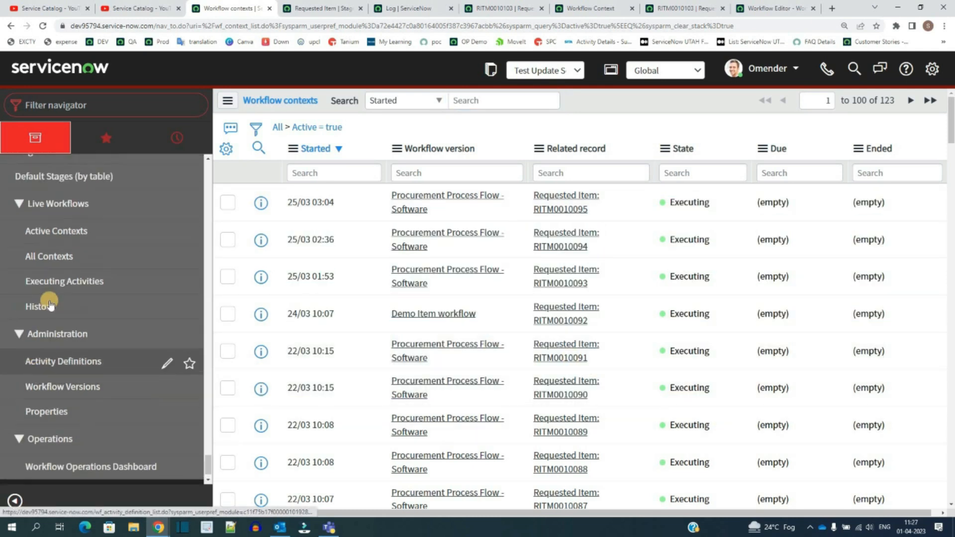
pyautogui.click(49, 278)
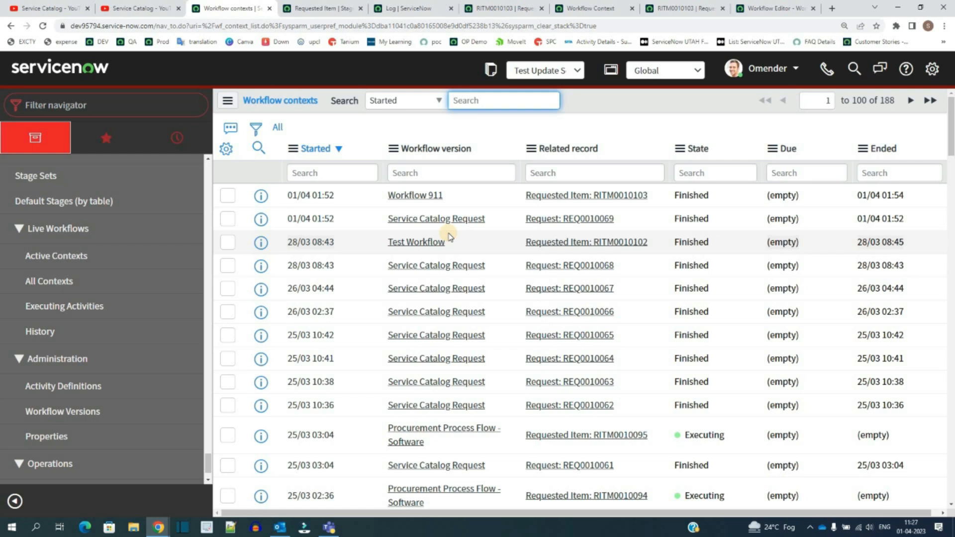
pyautogui.click(227, 195)
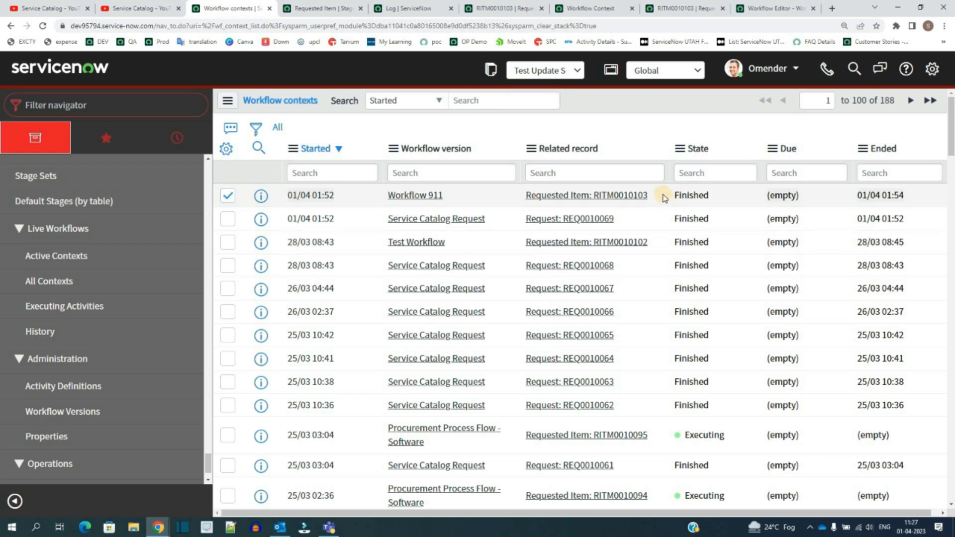
pyautogui.moveTo(605, 198); pyautogui.dragTo(398, 204)
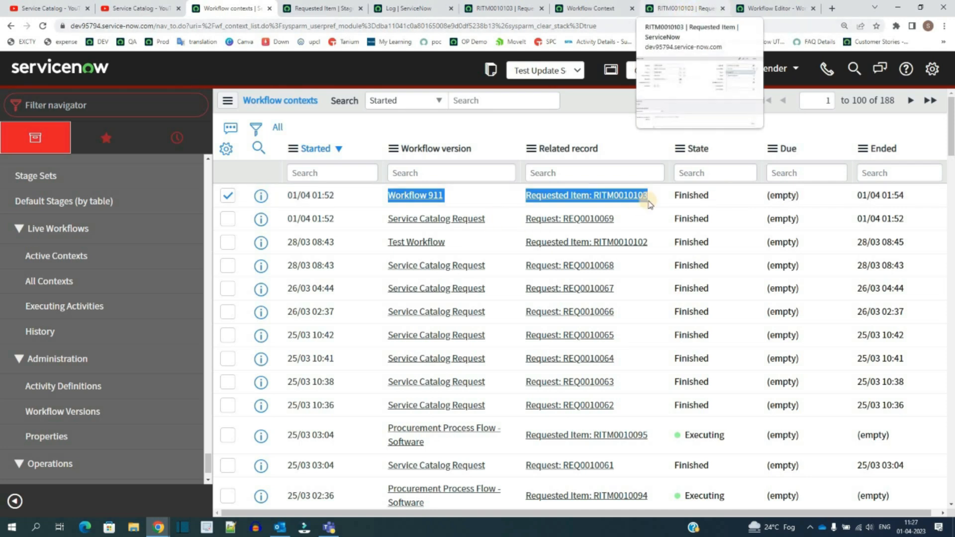
pyautogui.moveTo(712, 202); pyautogui.dragTo(676, 202)
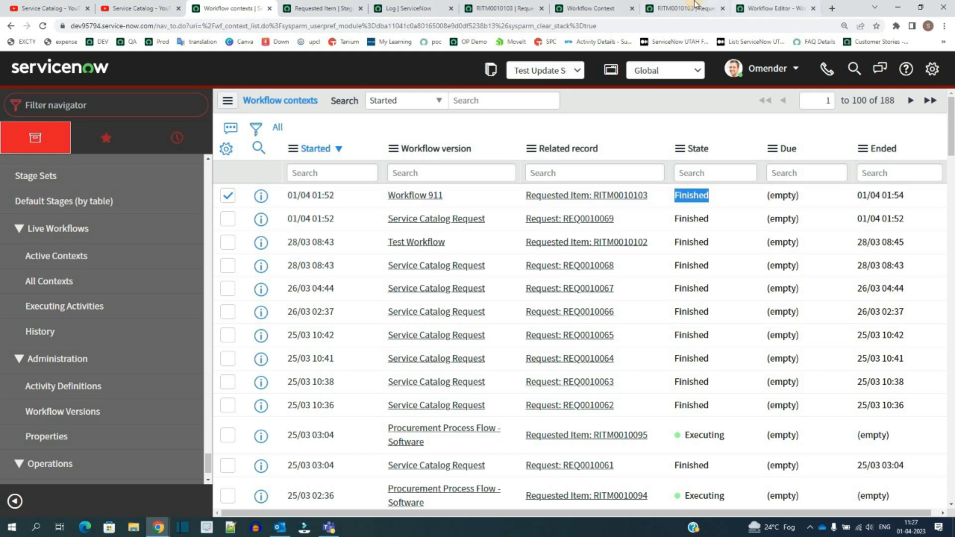
# Step: Open the Workflow Properties page and review its workflow logging and stage settings
pyautogui.click(591, 7)
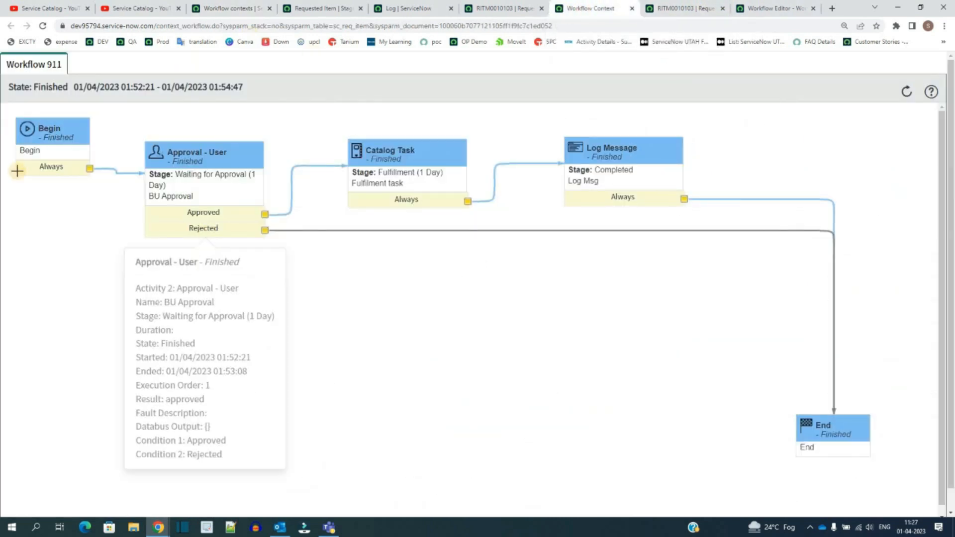
pyautogui.click(229, 8)
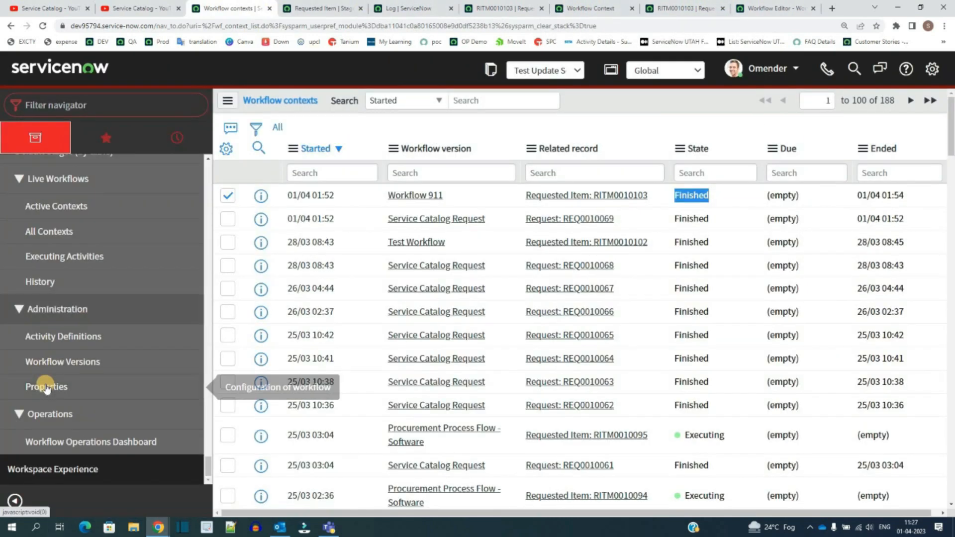
pyautogui.click(47, 387)
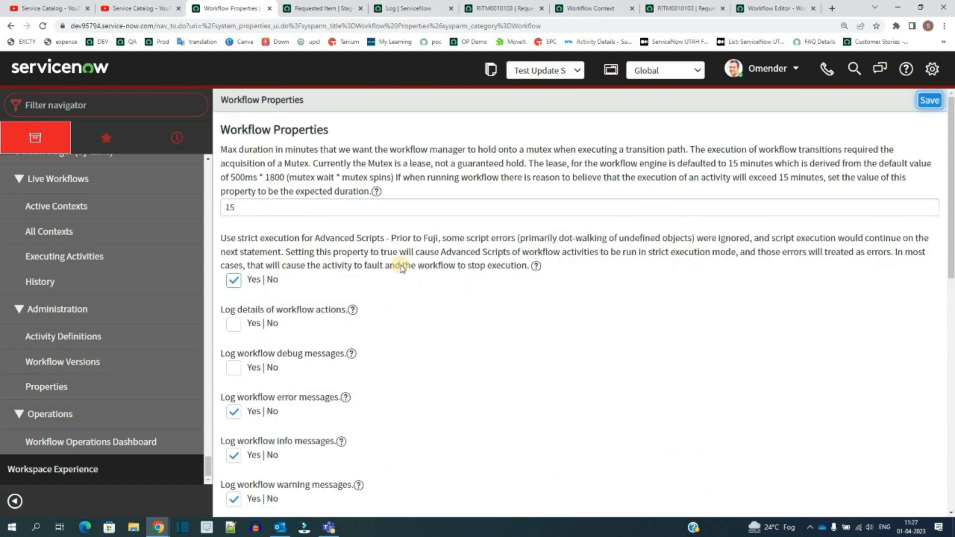
pyautogui.scroll(-9, 348, 278)
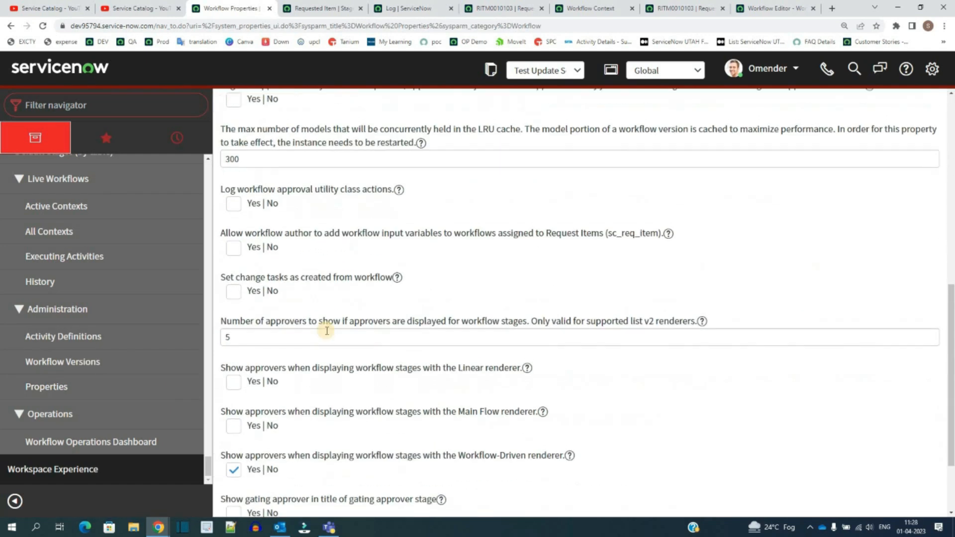
pyautogui.scroll(-3, 329, 349)
pyautogui.scroll(15, 331, 367)
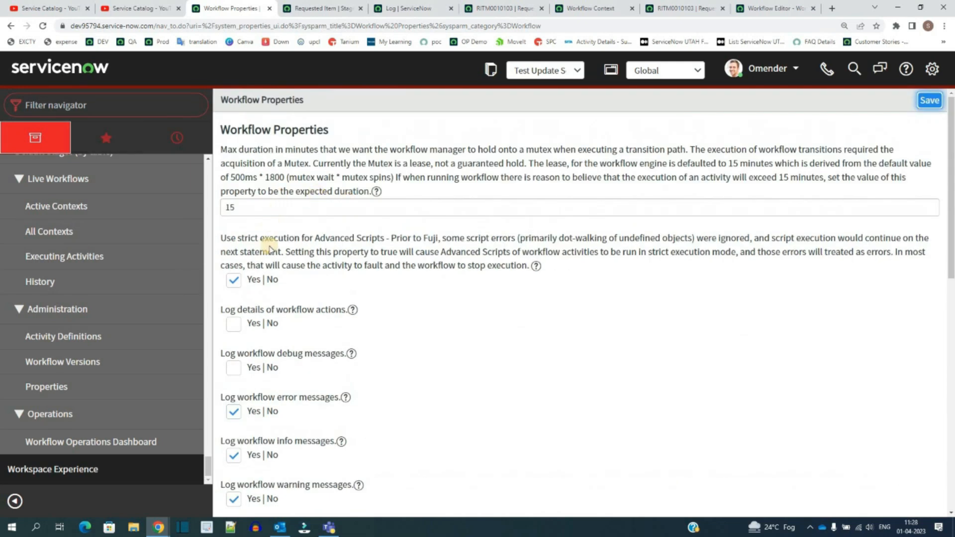
pyautogui.scroll(-12, 271, 267)
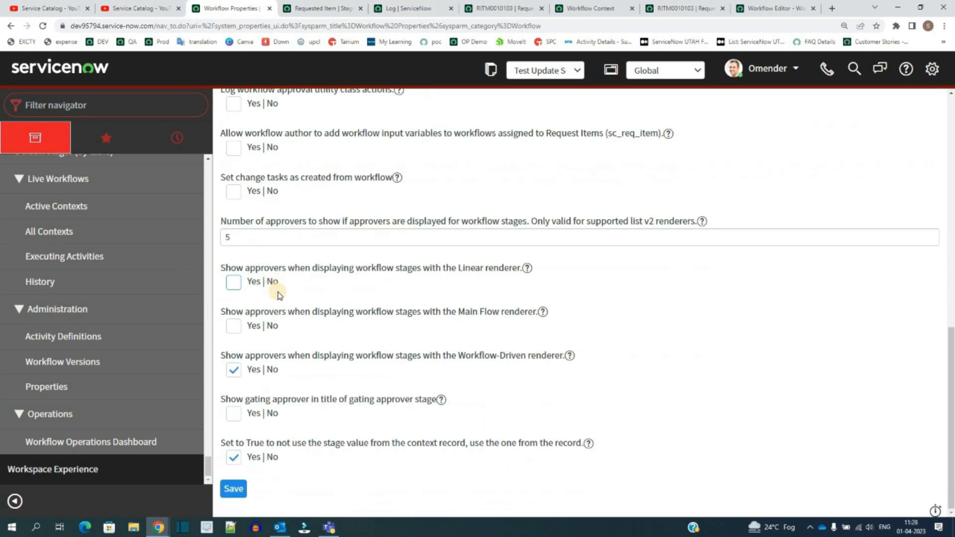
pyautogui.scroll(15, 278, 295)
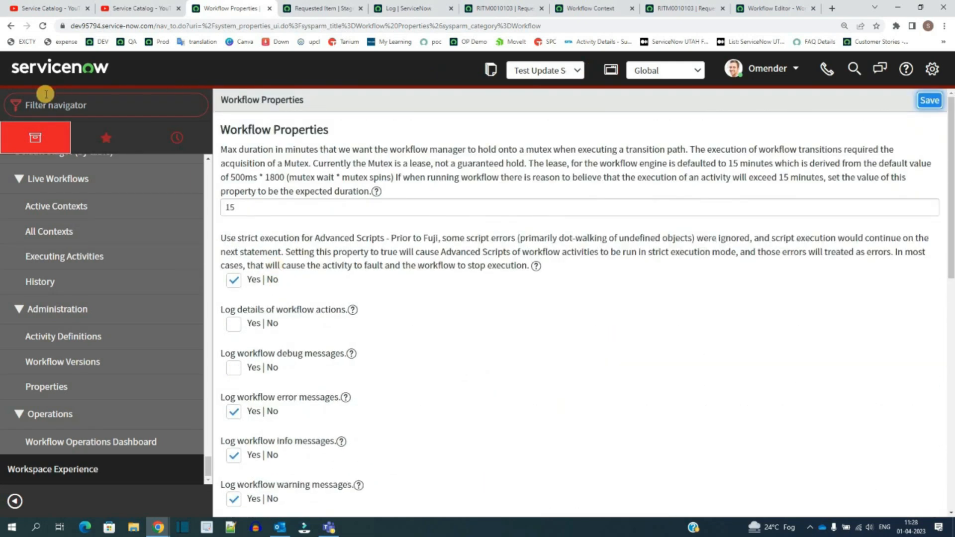
# Step: Compare the requested item's stage and state with the finished Workflow 911 context diagram
pyautogui.click(478, 8)
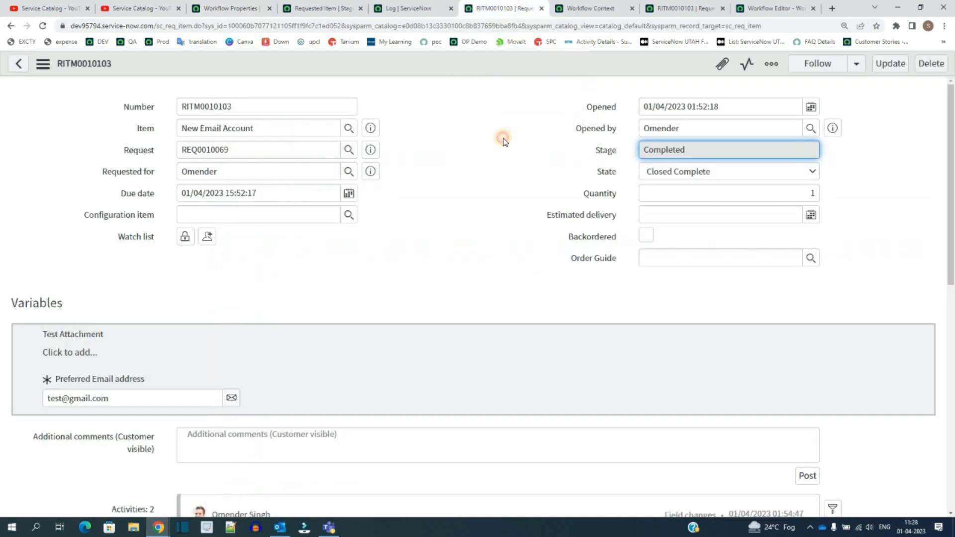
pyautogui.click(503, 140)
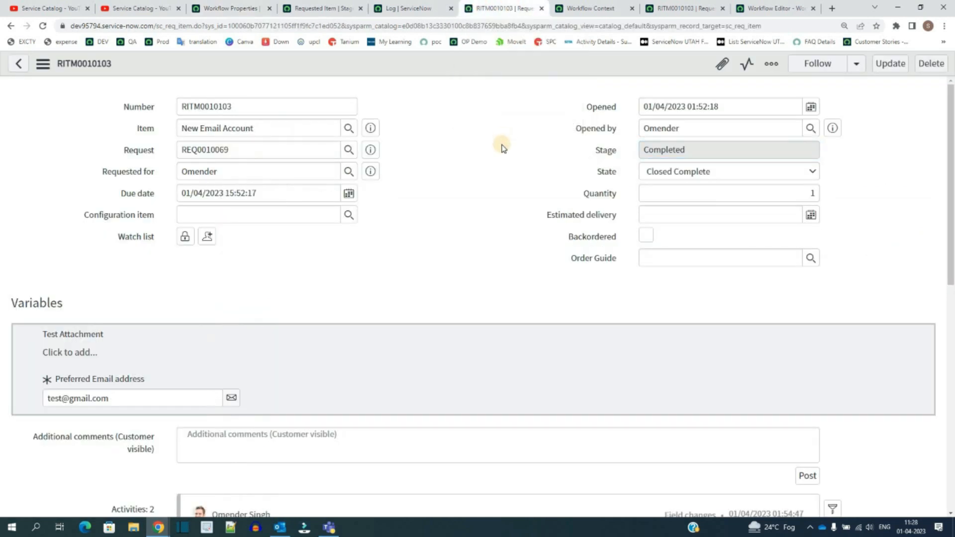
pyautogui.click(592, 10)
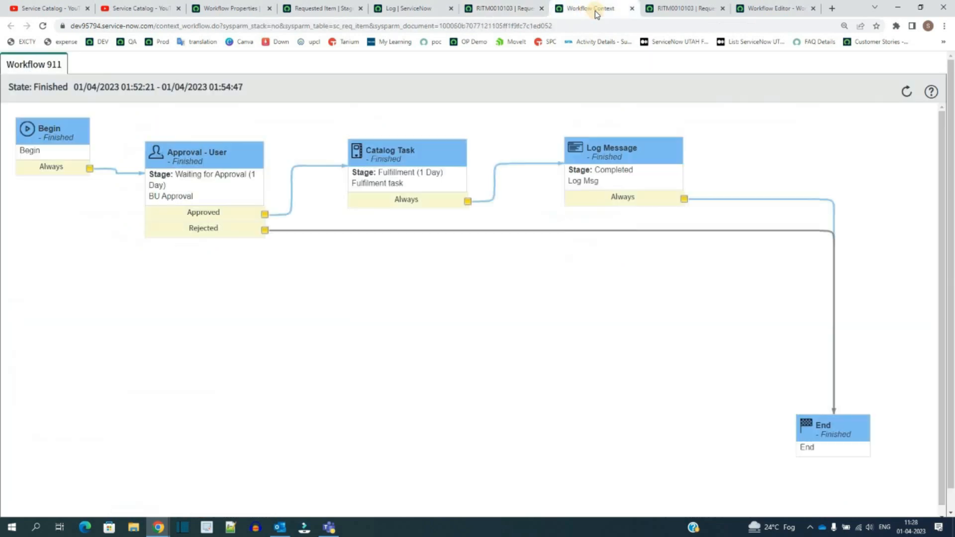
pyautogui.click(684, 8)
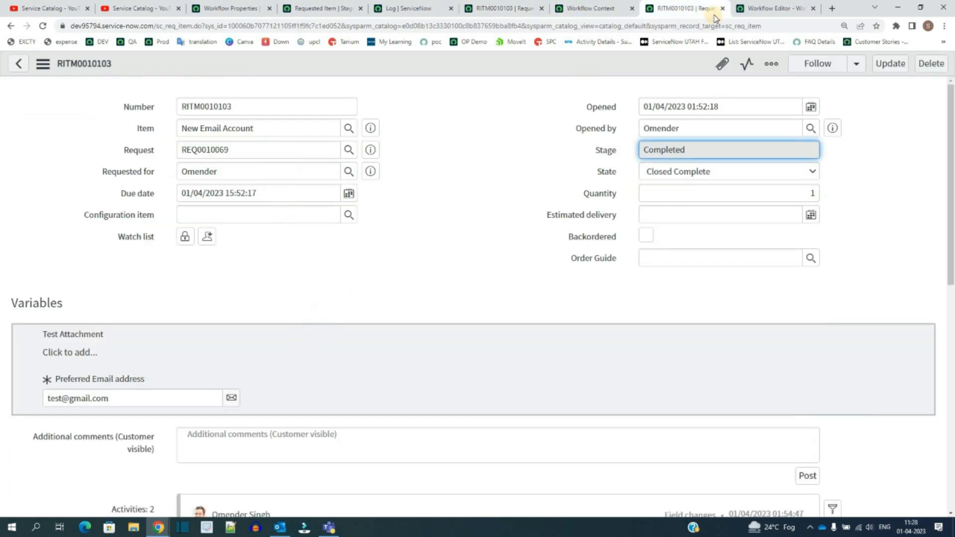
pyautogui.click(776, 6)
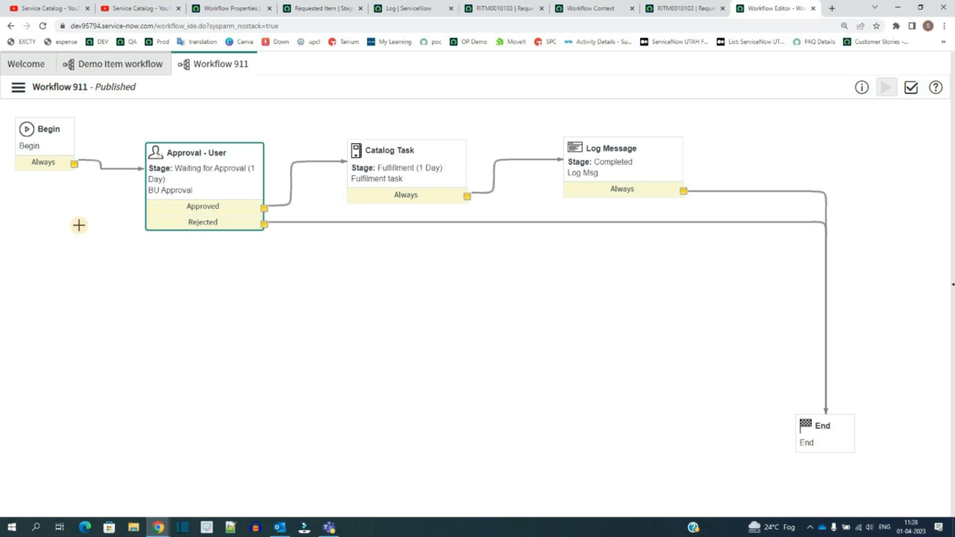
# Step: Open the Catalog Task activity's properties in Workflow 911 and review its settings
pyautogui.click(18, 87)
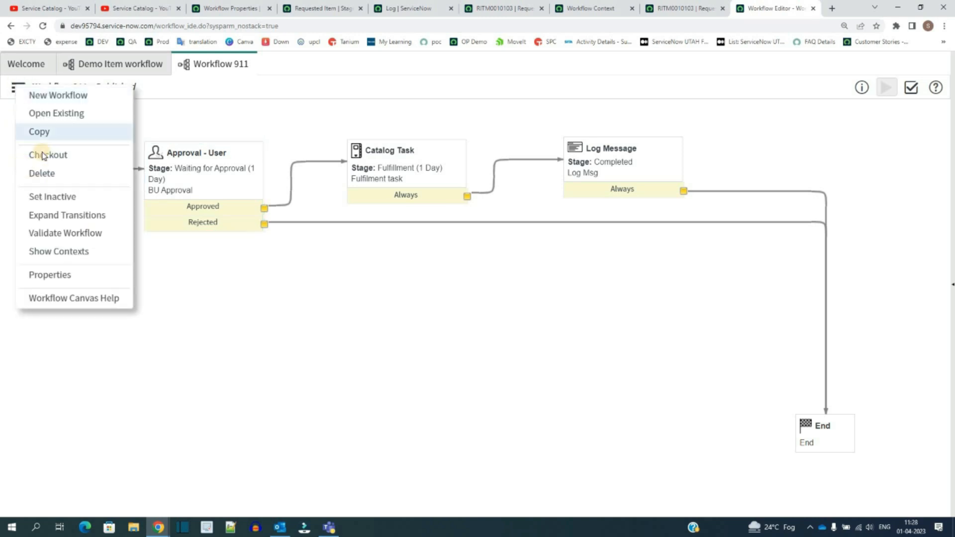
pyautogui.click(305, 140)
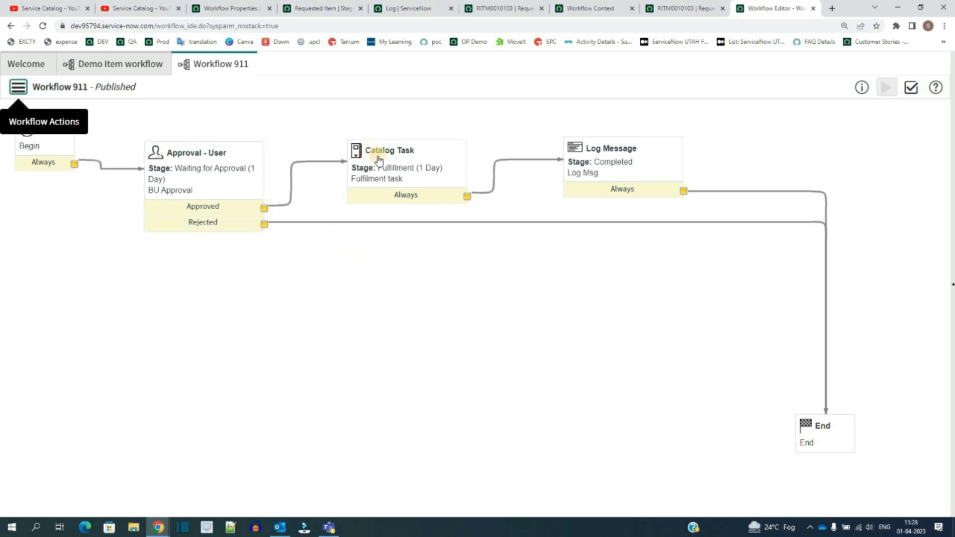
pyautogui.doubleClick(381, 158)
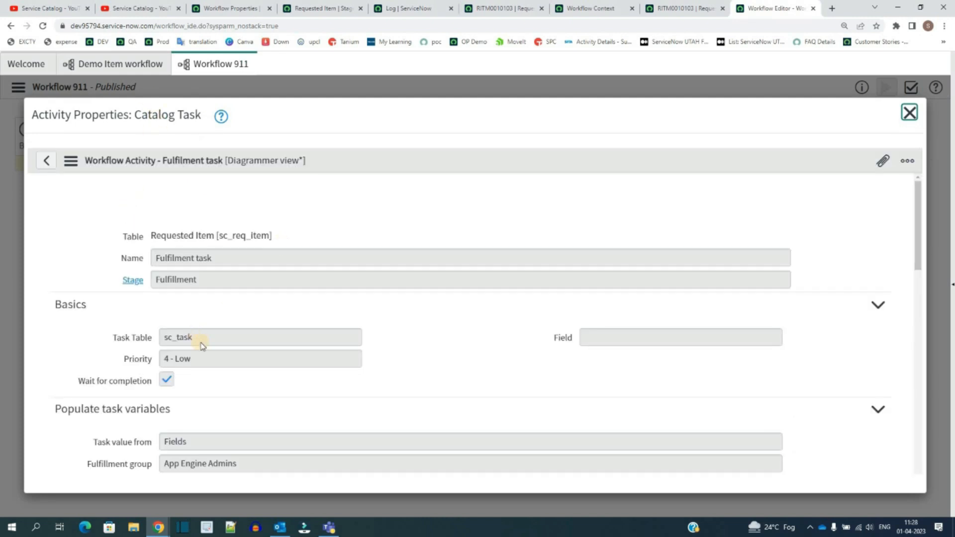
pyautogui.scroll(-10, 207, 337)
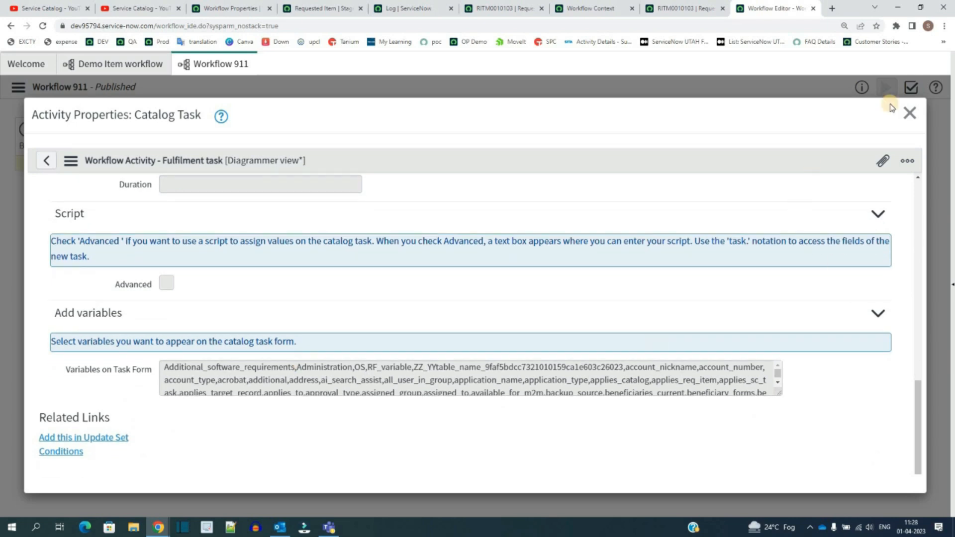
pyautogui.click(902, 120)
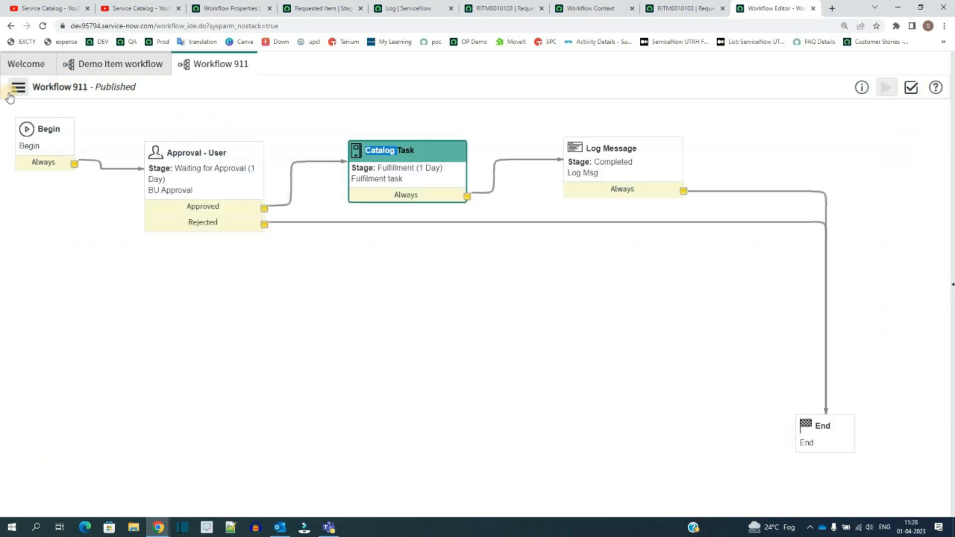
# Step: Check out Workflow 911 and move the Catalog Task and Approval - User activities lower on the canvas
pyautogui.click(10, 90)
pyautogui.click(36, 151)
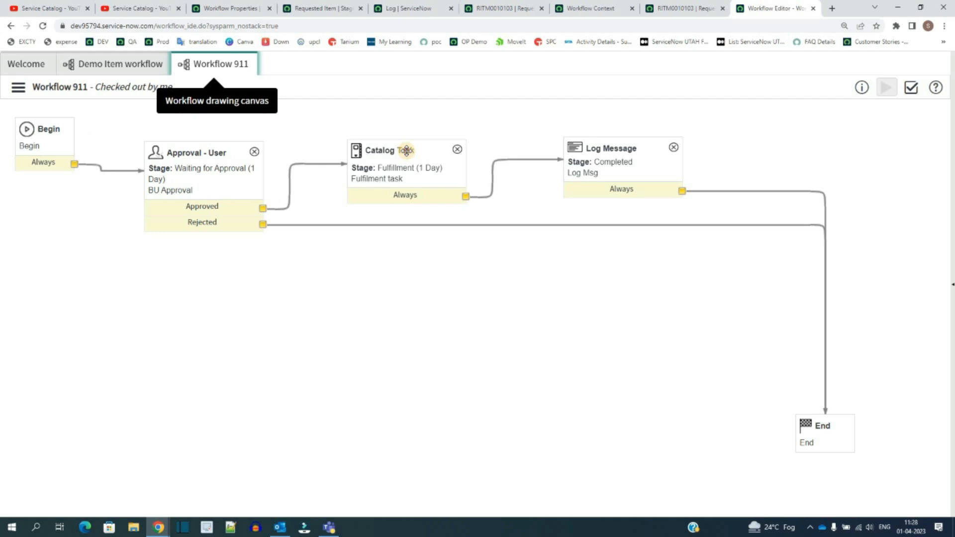
pyautogui.moveTo(405, 150); pyautogui.dragTo(370, 281)
pyautogui.moveTo(206, 149); pyautogui.dragTo(145, 293)
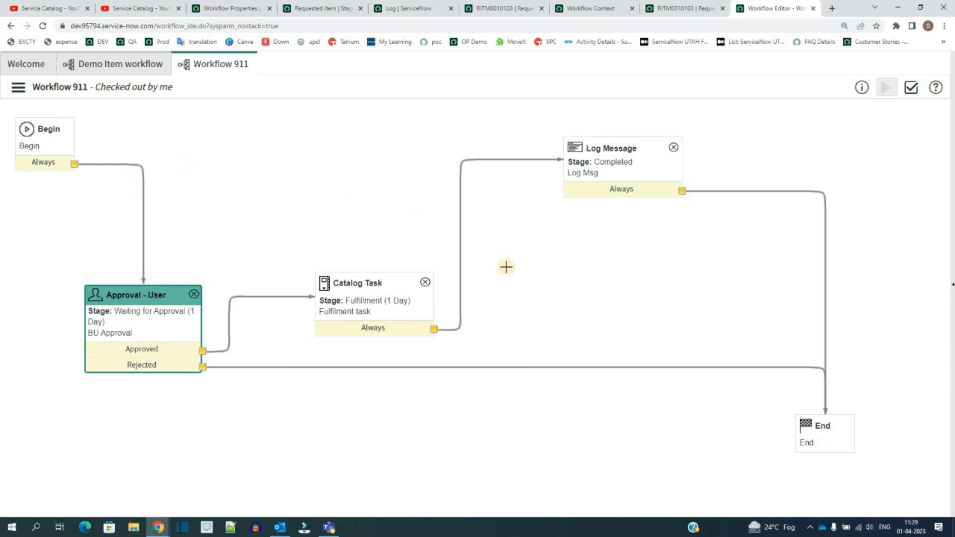
pyautogui.click(18, 88)
pyautogui.click(41, 162)
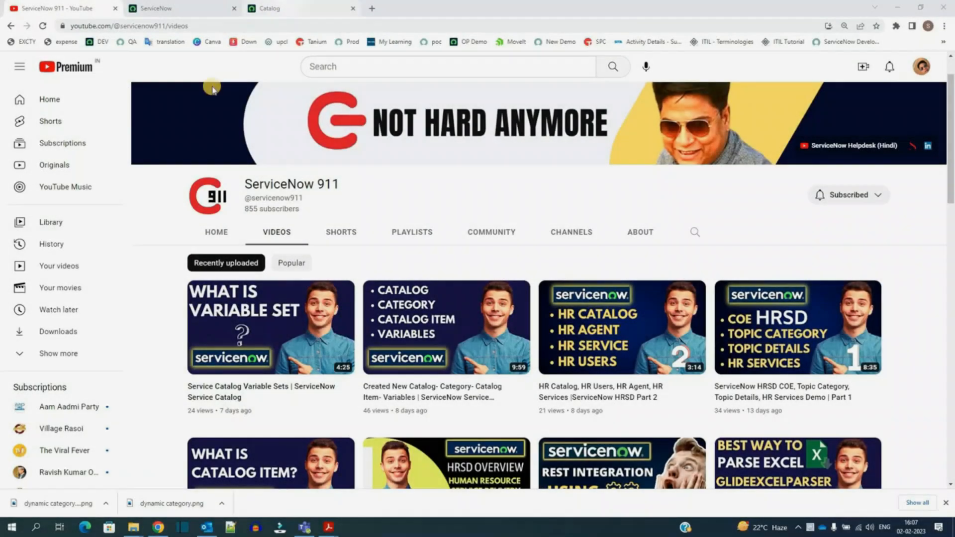
# Step: Open the Top Requests record under Maintain Dynamic Categories and switch its form to the default view
pyautogui.click(285, 6)
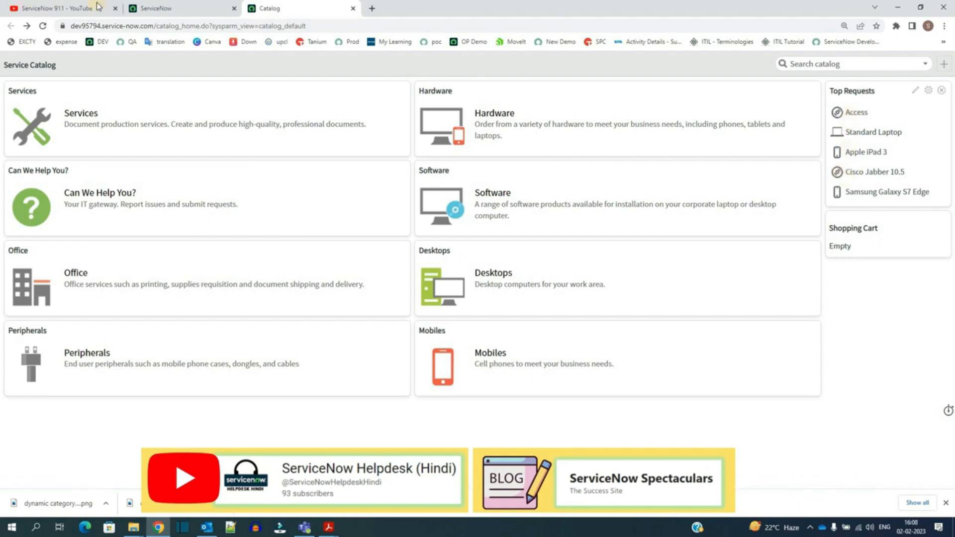
pyautogui.click(156, 8)
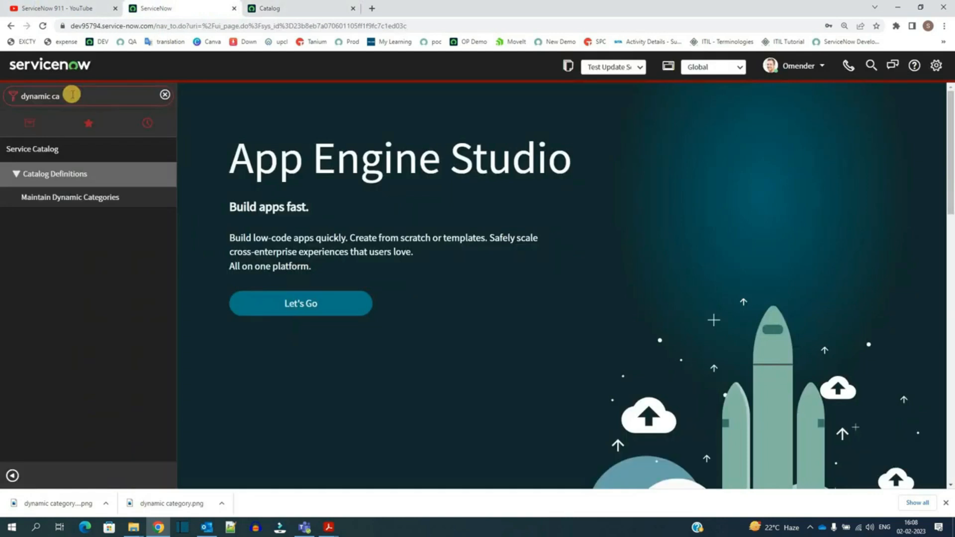
pyautogui.click(64, 198)
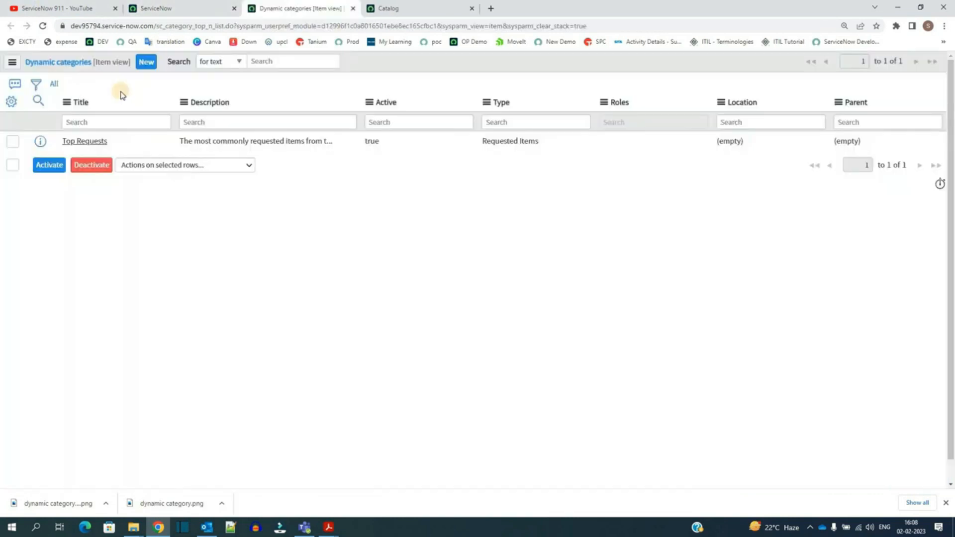
pyautogui.click(84, 142)
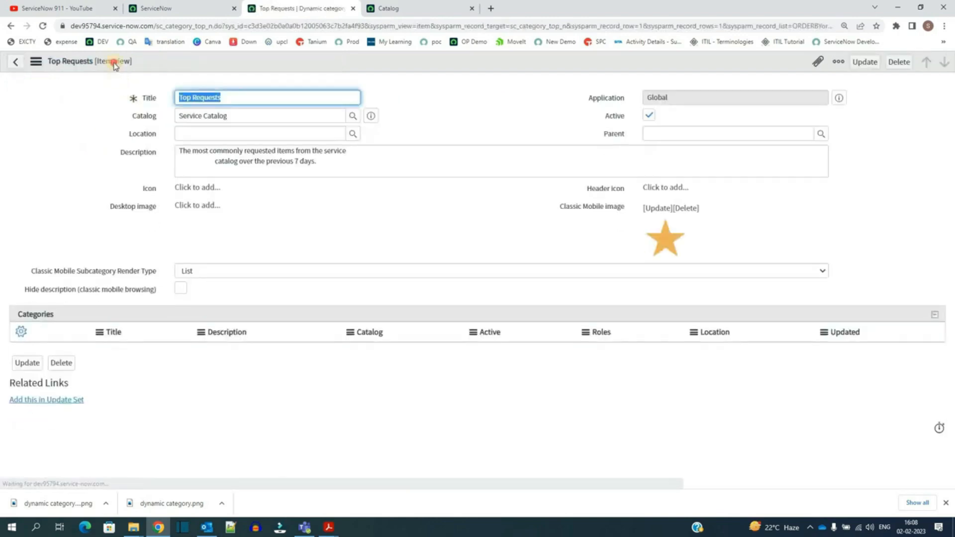
pyautogui.click(115, 62)
pyautogui.click(131, 74)
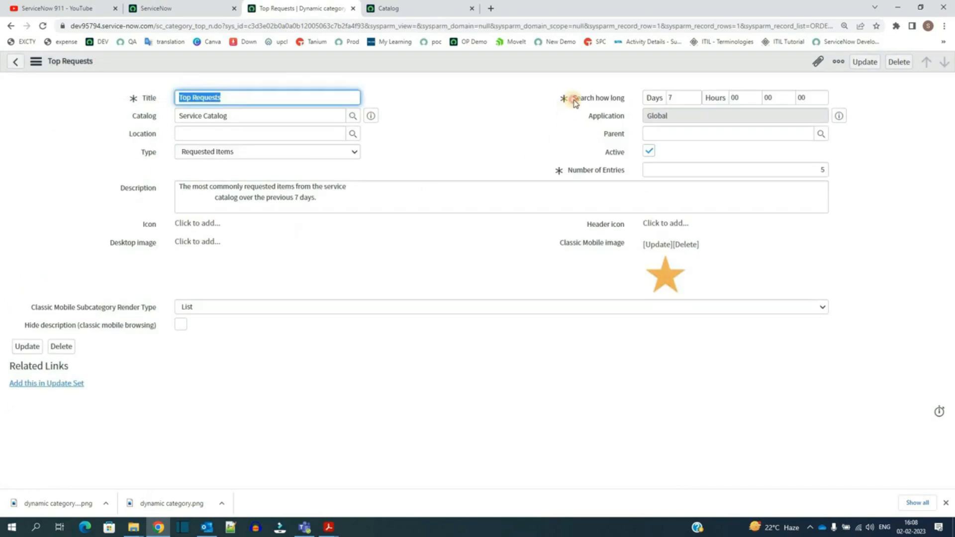
# Step: Review the Top Requests dynamic category's Search how long, Number of Entries, Type options and Description fields
pyautogui.click(621, 105)
pyautogui.moveTo(572, 101); pyautogui.dragTo(621, 102)
pyautogui.moveTo(566, 172); pyautogui.dragTo(613, 171)
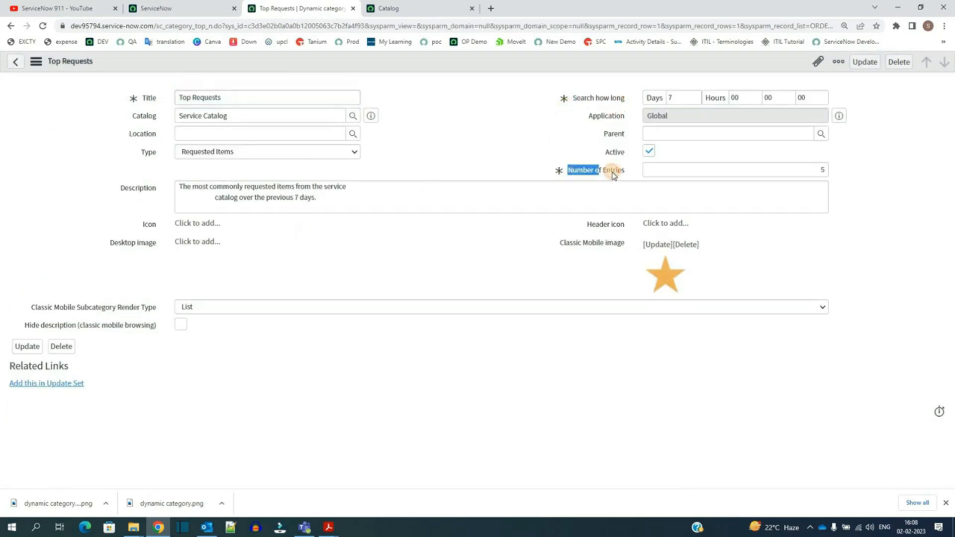
pyautogui.click(230, 153)
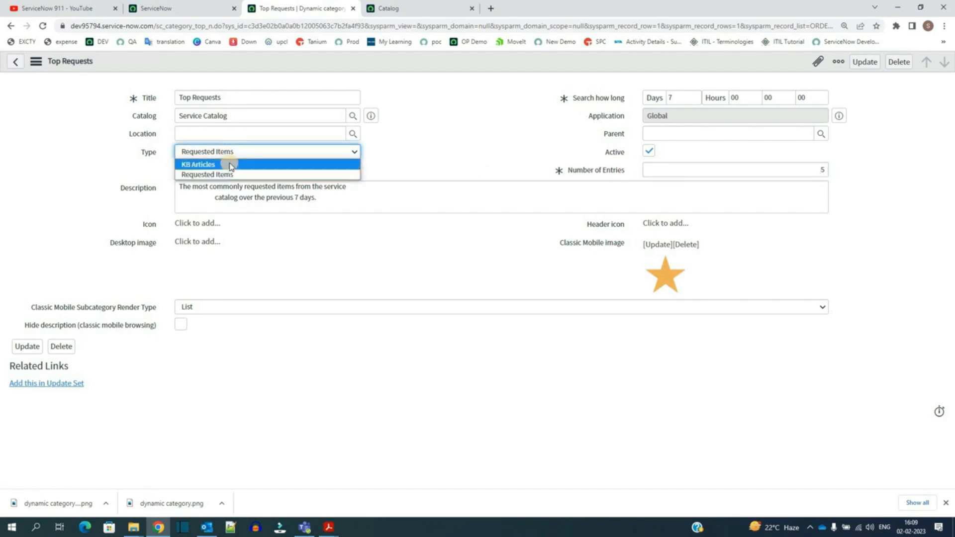
pyautogui.click(496, 119)
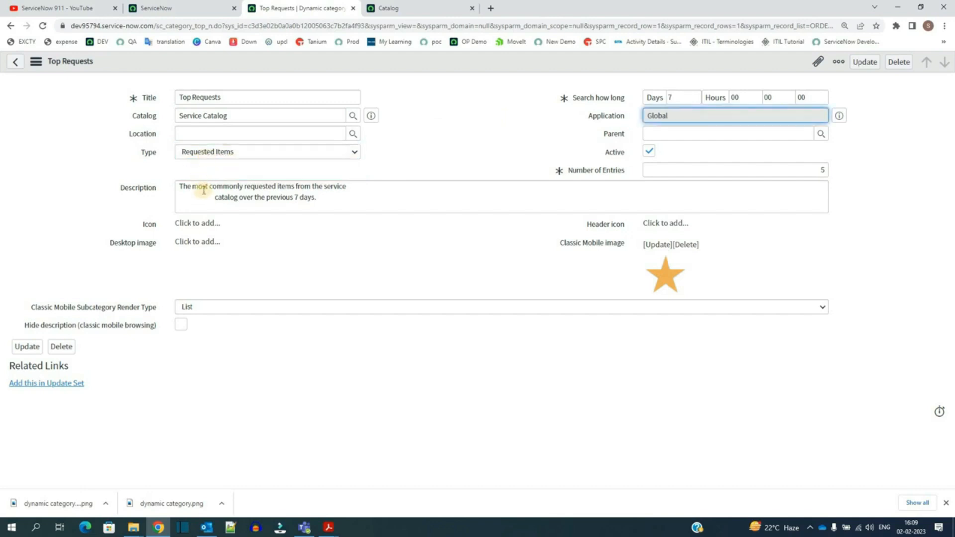
pyautogui.tripleClick(204, 188)
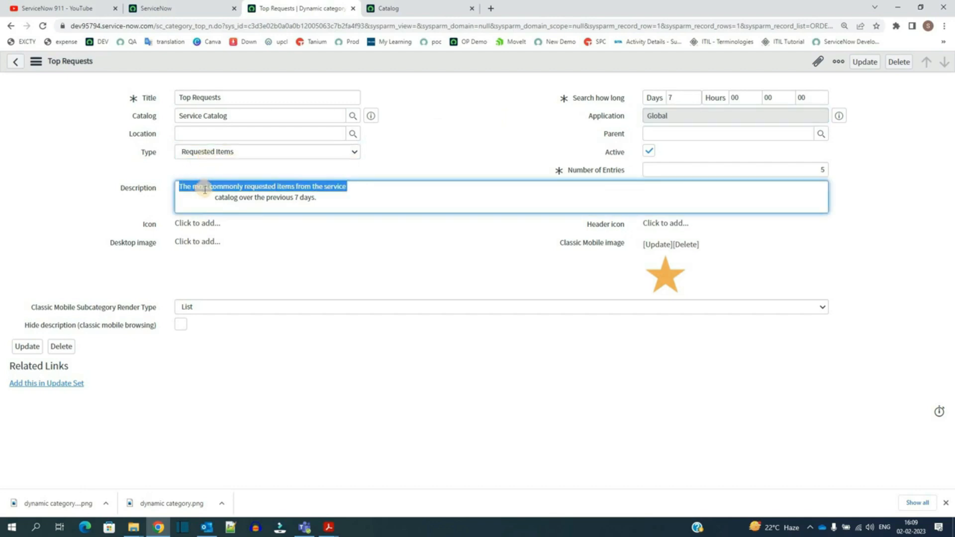
pyautogui.doubleClick(248, 198)
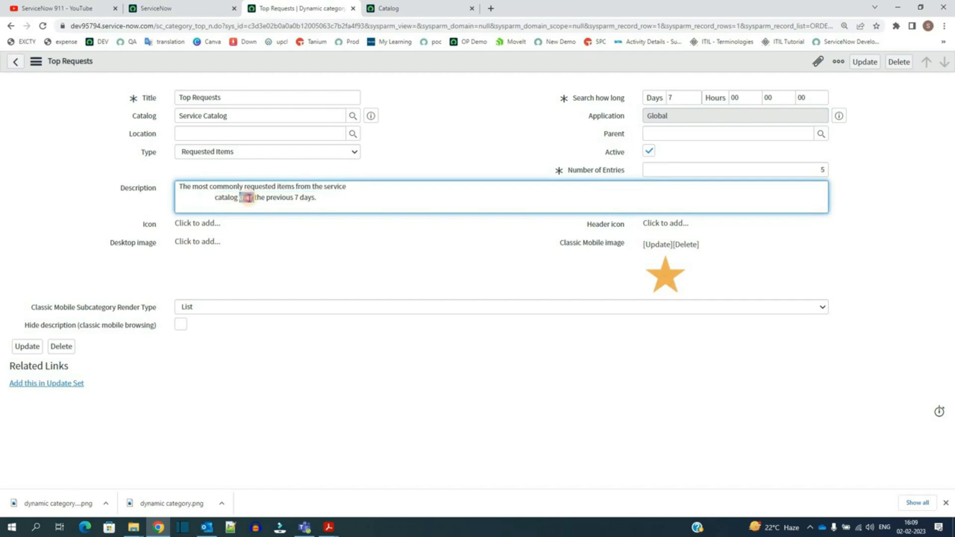
pyautogui.tripleClick(247, 197)
pyautogui.doubleClick(307, 197)
pyautogui.moveTo(576, 98); pyautogui.dragTo(625, 98)
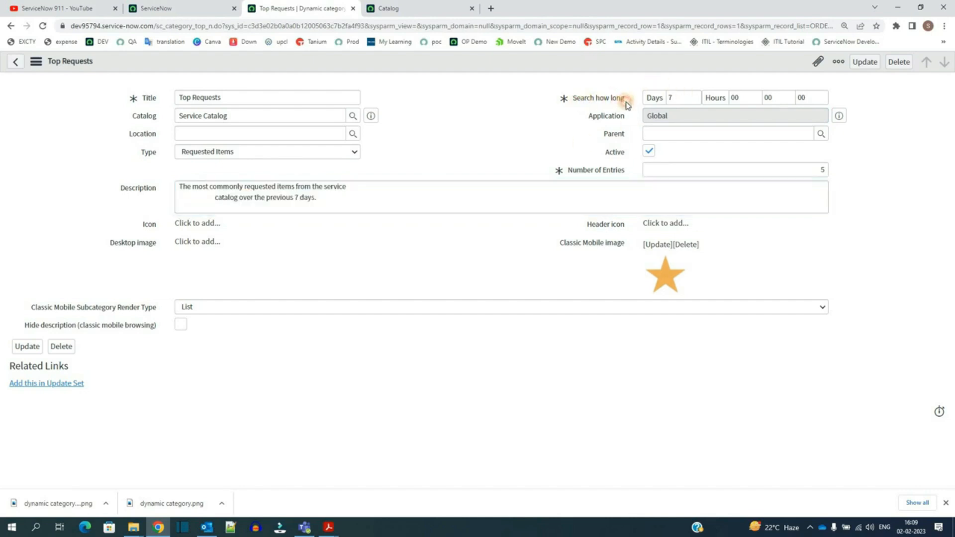
pyautogui.click(675, 94)
pyautogui.moveTo(570, 171); pyautogui.dragTo(613, 171)
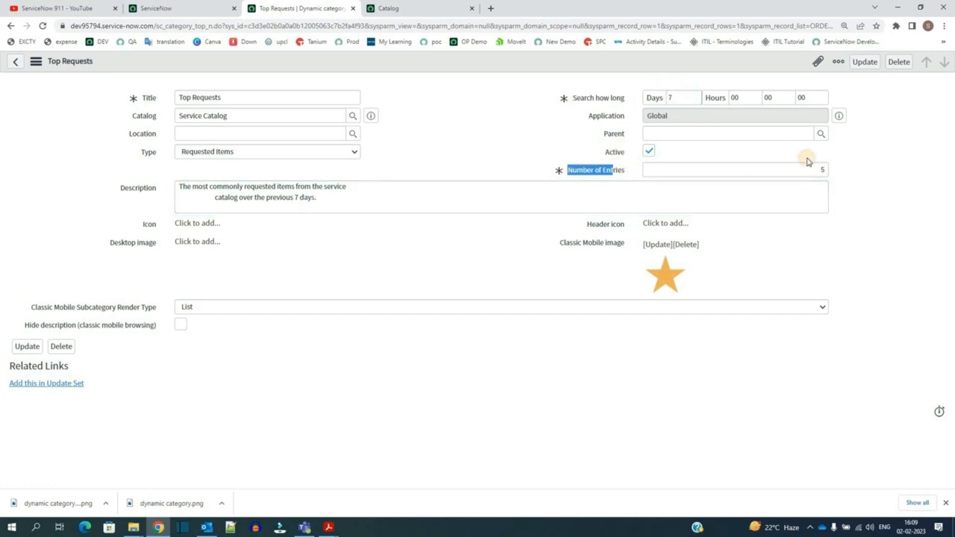
pyautogui.click(807, 167)
# Step: Compare the Top Requests record's settings with the Top Requests block on the Service Catalog home page
pyautogui.hotkey('ctrl', 'Tab')
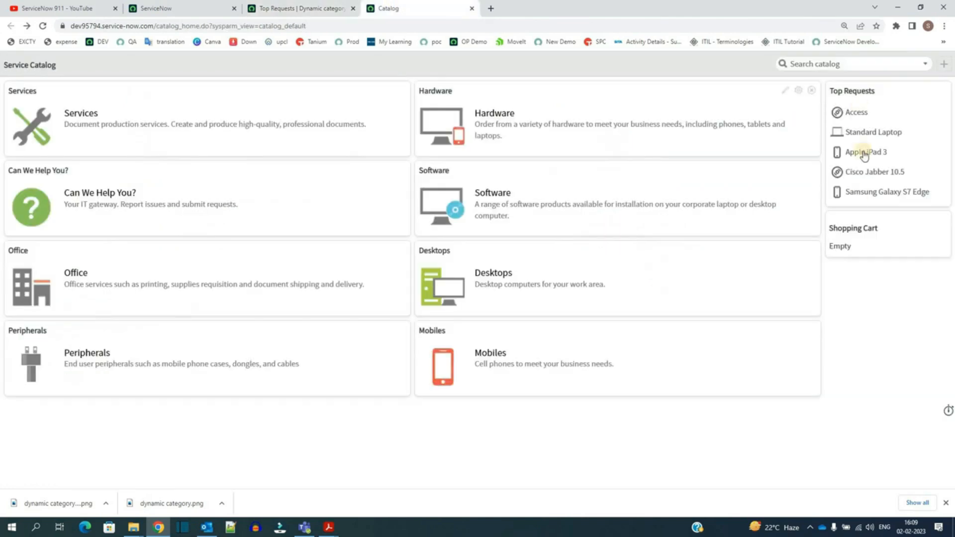
pyautogui.hotkey('ctrl', 'shift', 'Tab')
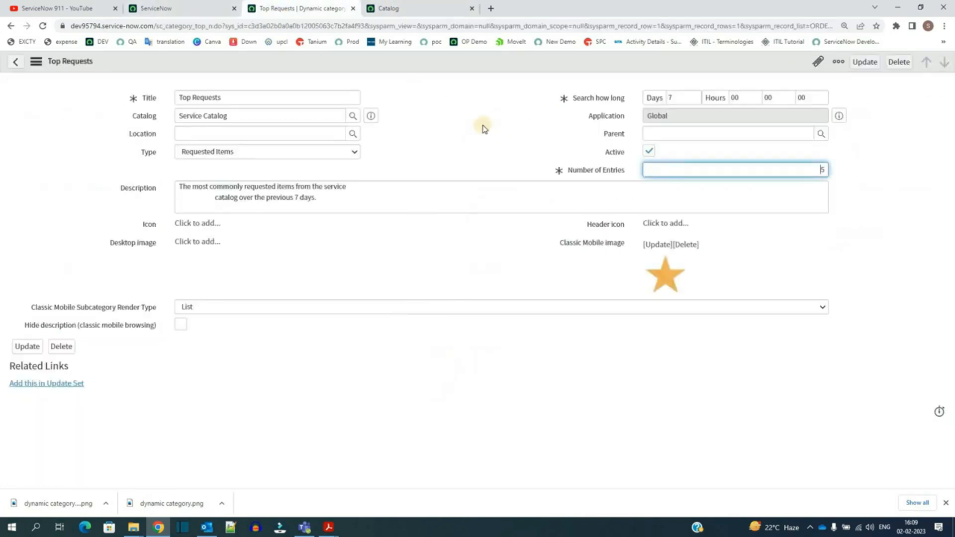
pyautogui.click(501, 124)
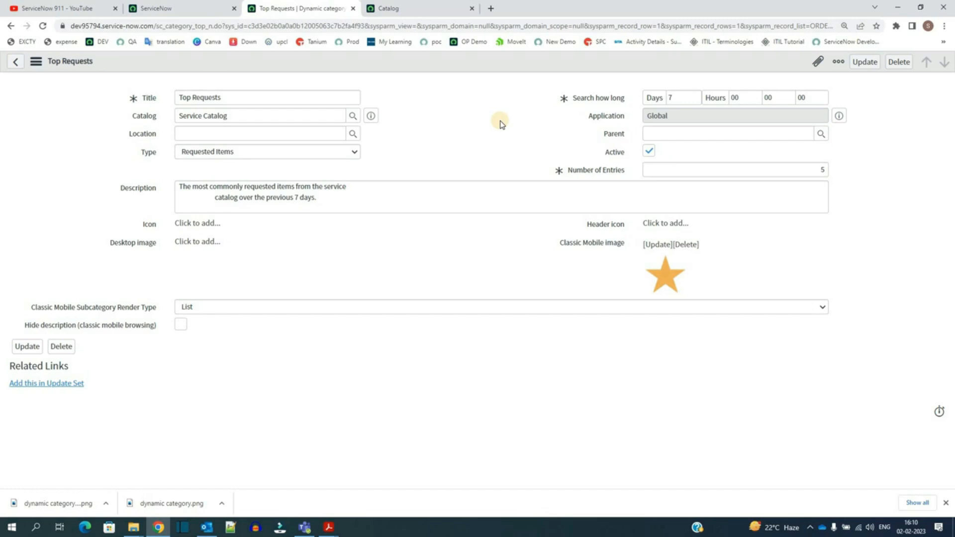
pyautogui.click(391, 9)
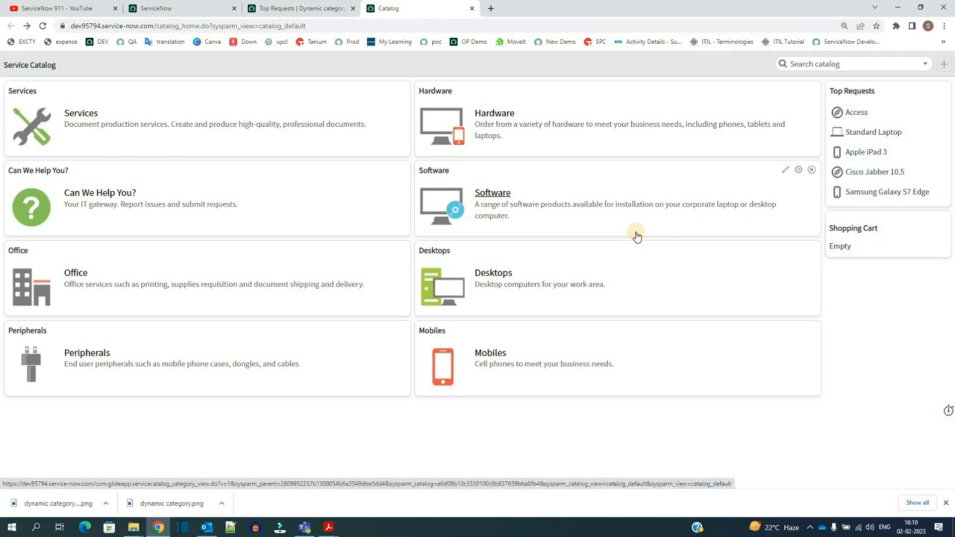
pyautogui.click(310, 9)
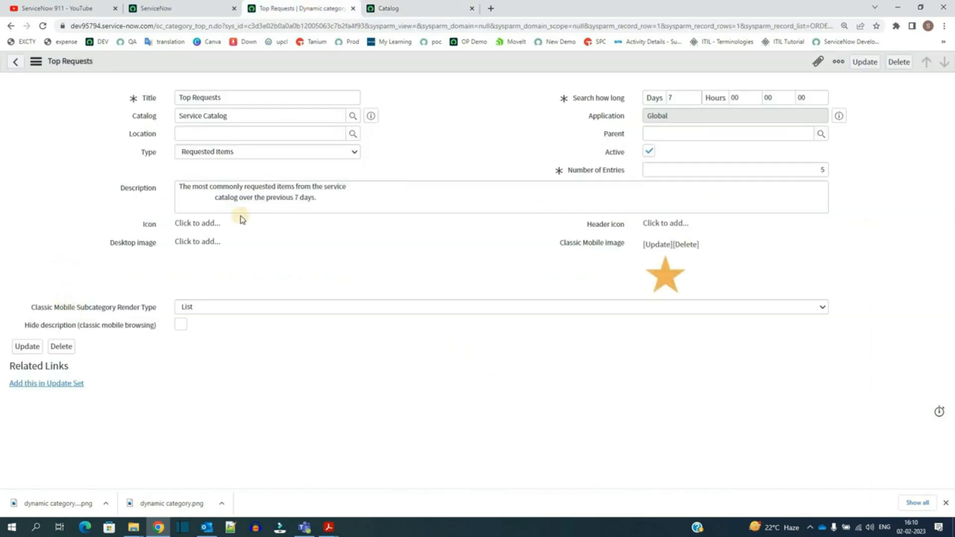
# Step: Re-examine the Type choices, search period in days and number of entries, then view the catalog's Top Requests list again
pyautogui.click(234, 154)
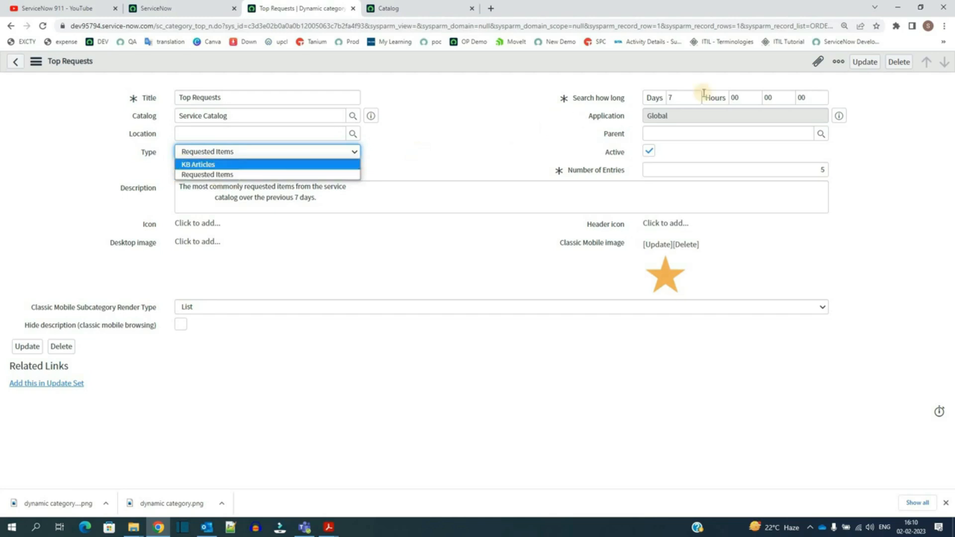
pyautogui.click(697, 133)
pyautogui.click(688, 94)
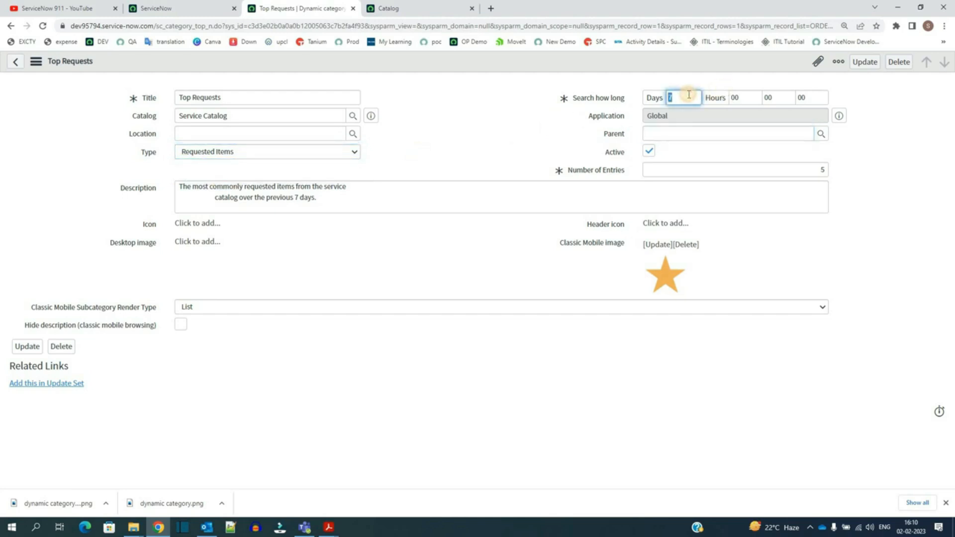
pyautogui.click(652, 169)
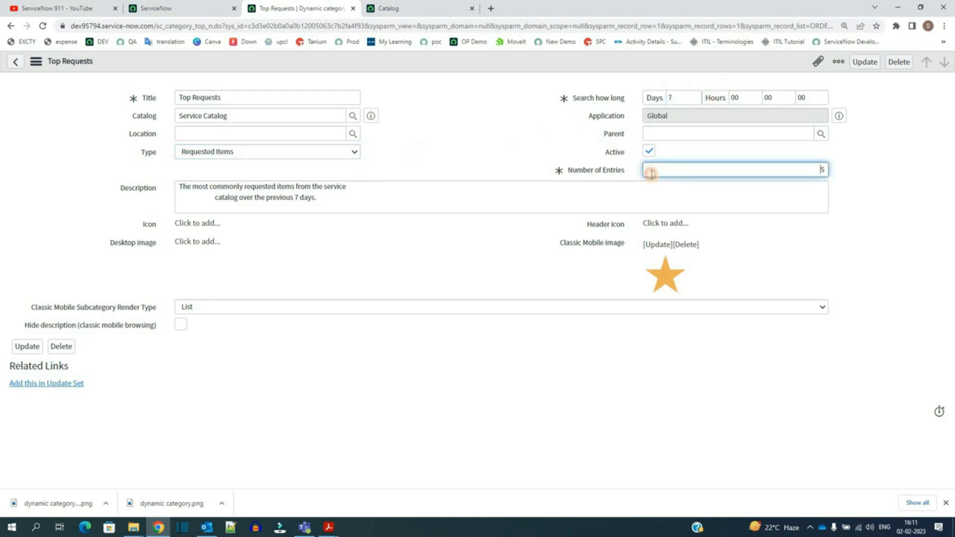
pyautogui.click(411, 151)
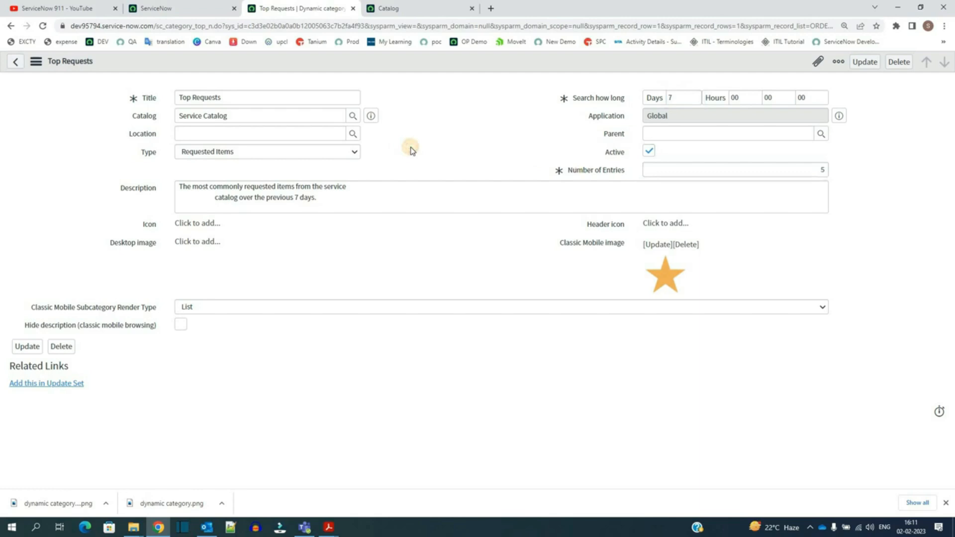
pyautogui.click(423, 7)
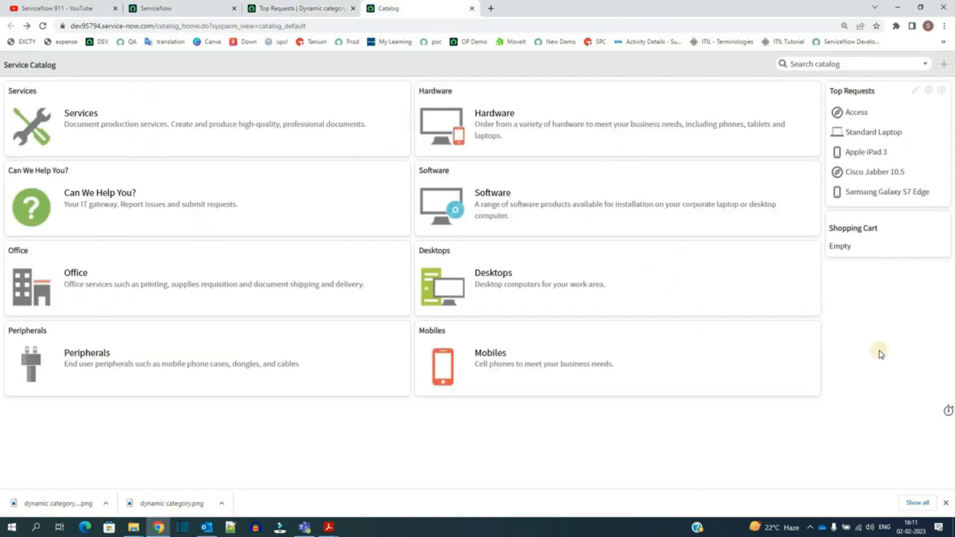
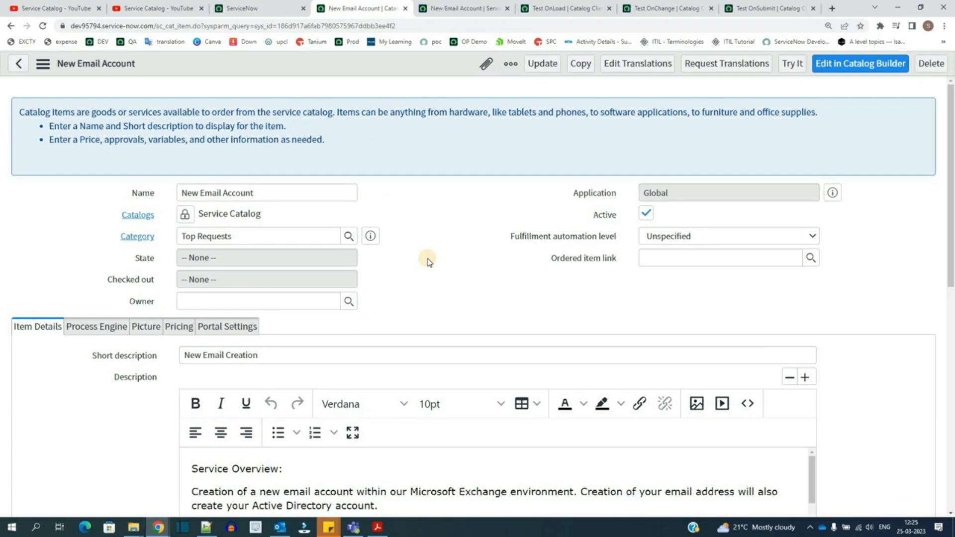
# Step: Review the catalog client scripts listed for the New Email Account item and their types
pyautogui.scroll(-10, 80, 363)
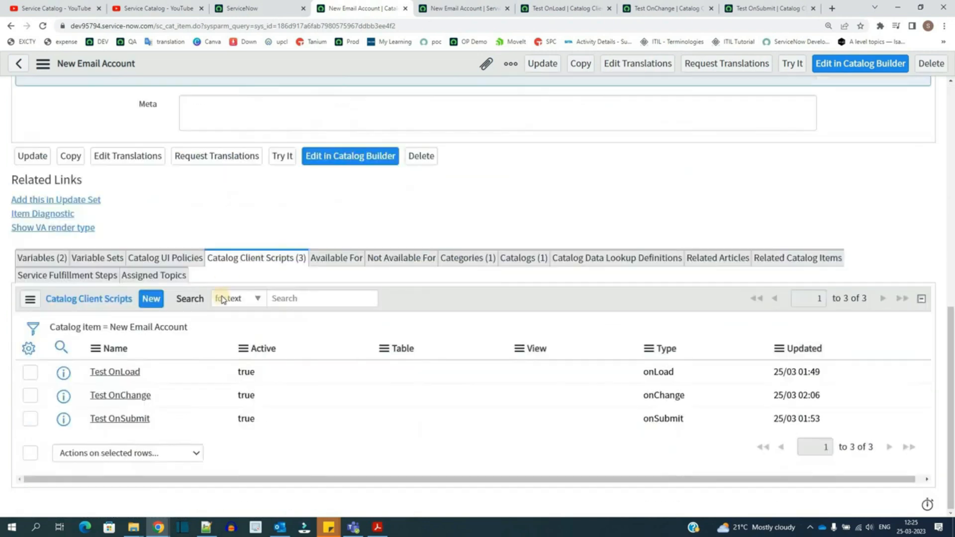
pyautogui.moveTo(229, 371); pyautogui.dragTo(277, 444)
pyautogui.click(279, 446)
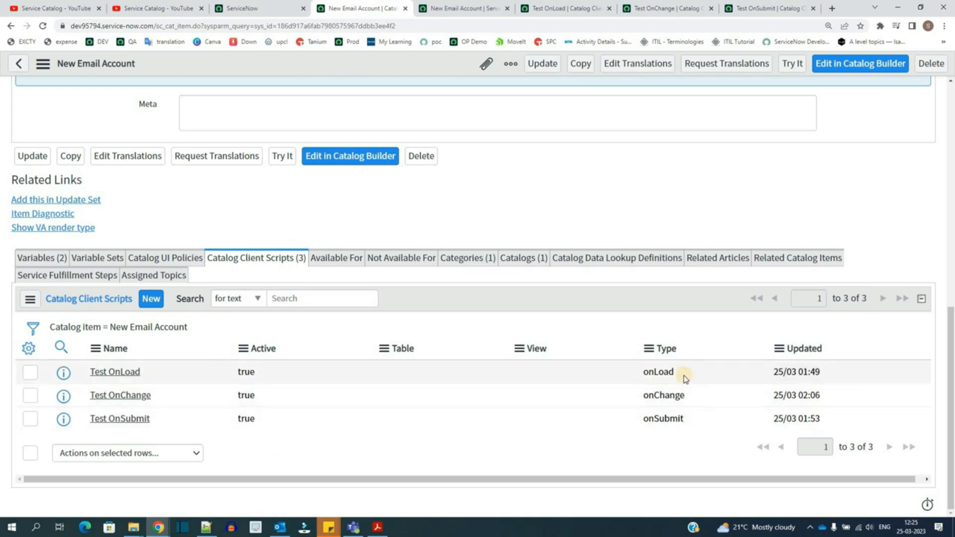
pyautogui.doubleClick(647, 373)
pyautogui.moveTo(648, 373); pyautogui.dragTo(678, 396)
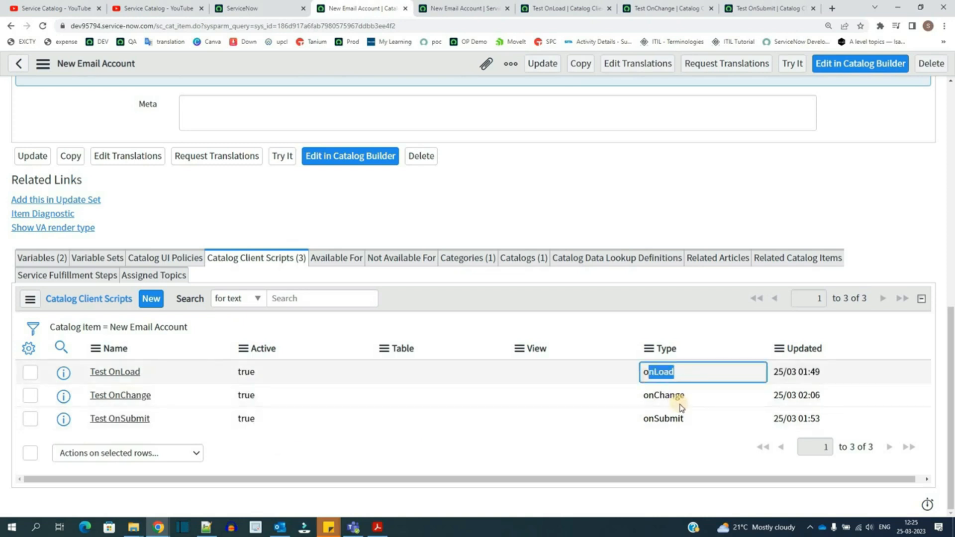
pyautogui.click(665, 435)
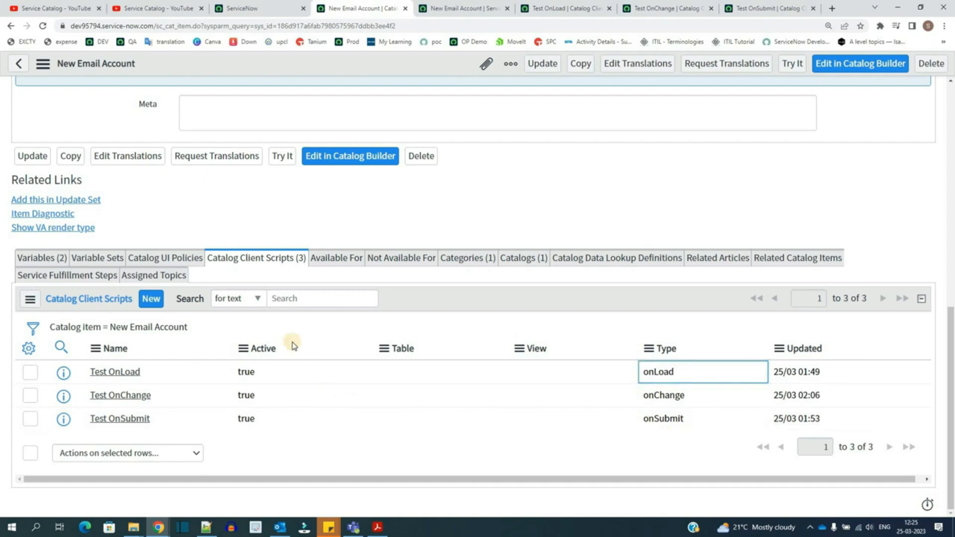
# Step: Open the Test OnLoad client script and examine its Type and Catalog item settings
pyautogui.click(555, 9)
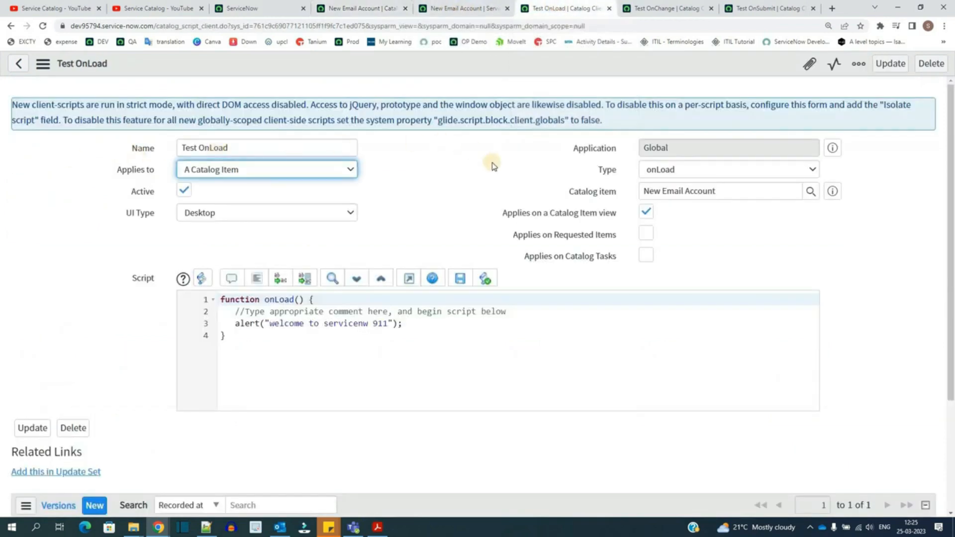
pyautogui.click(751, 169)
pyautogui.click(640, 187)
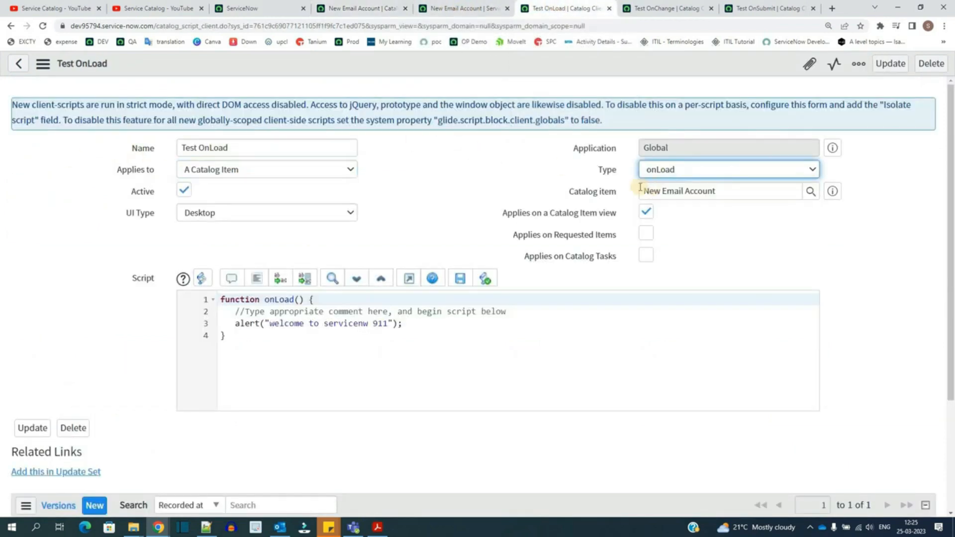
pyautogui.moveTo(624, 170); pyautogui.dragTo(511, 173)
pyautogui.click(512, 174)
pyautogui.tripleClick(678, 191)
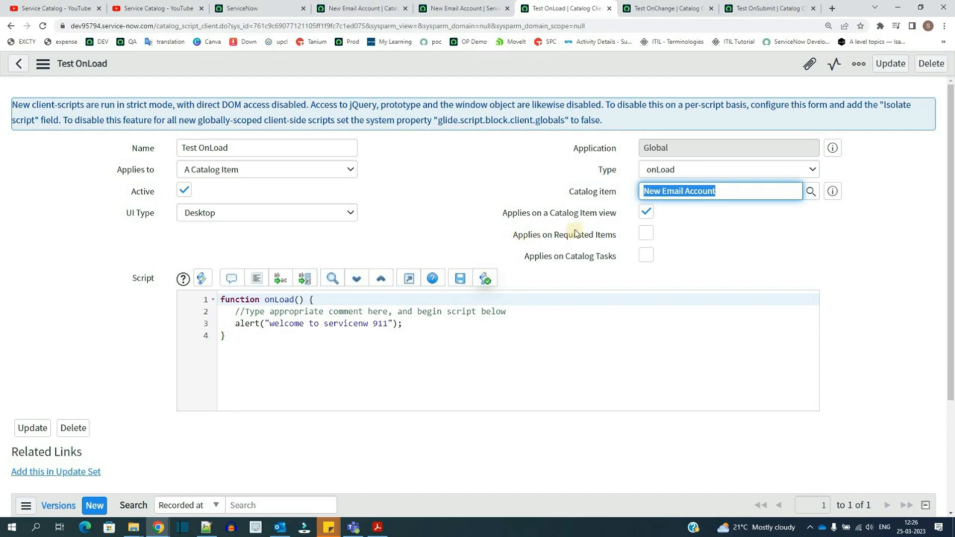
# Step: Examine the alert statement in the Test OnLoad script
pyautogui.click(427, 240)
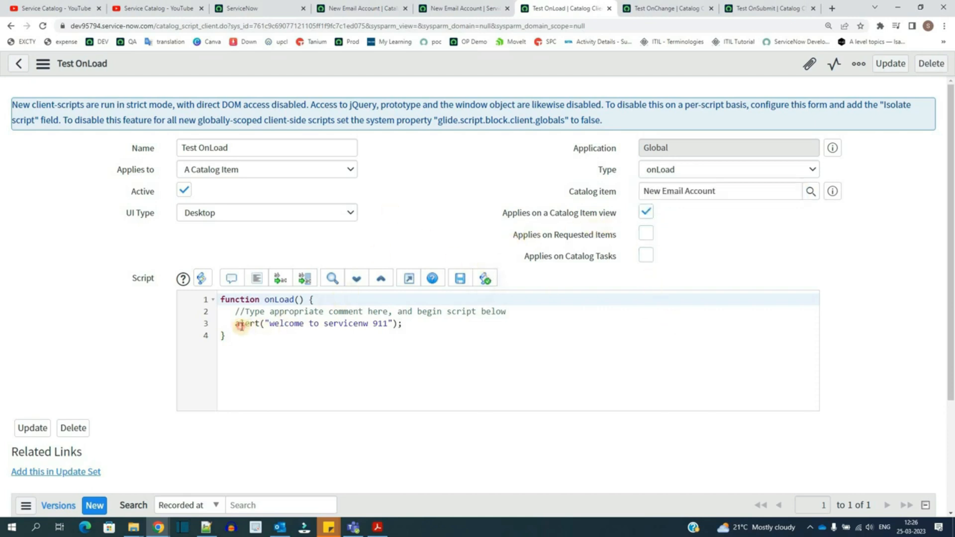
pyautogui.moveTo(237, 326); pyautogui.dragTo(401, 328)
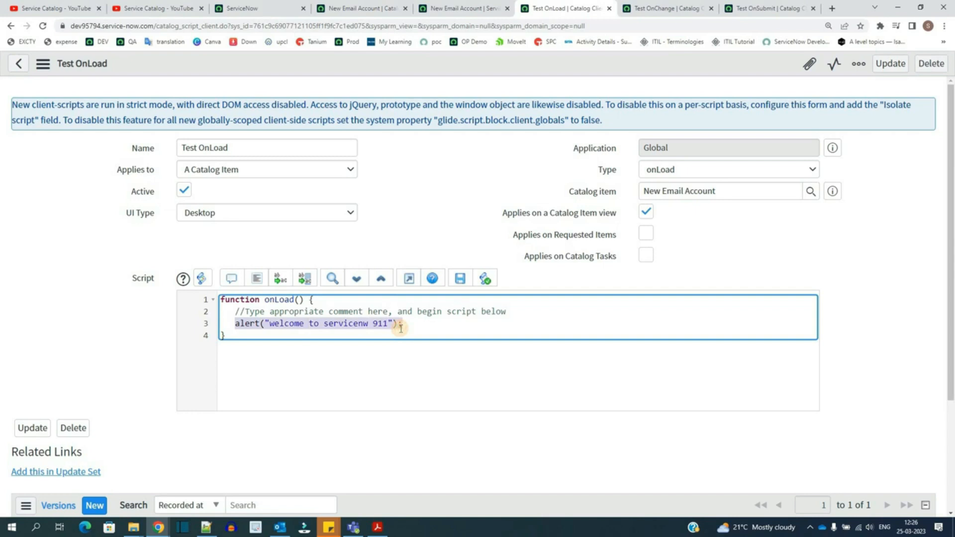
pyautogui.click(402, 328)
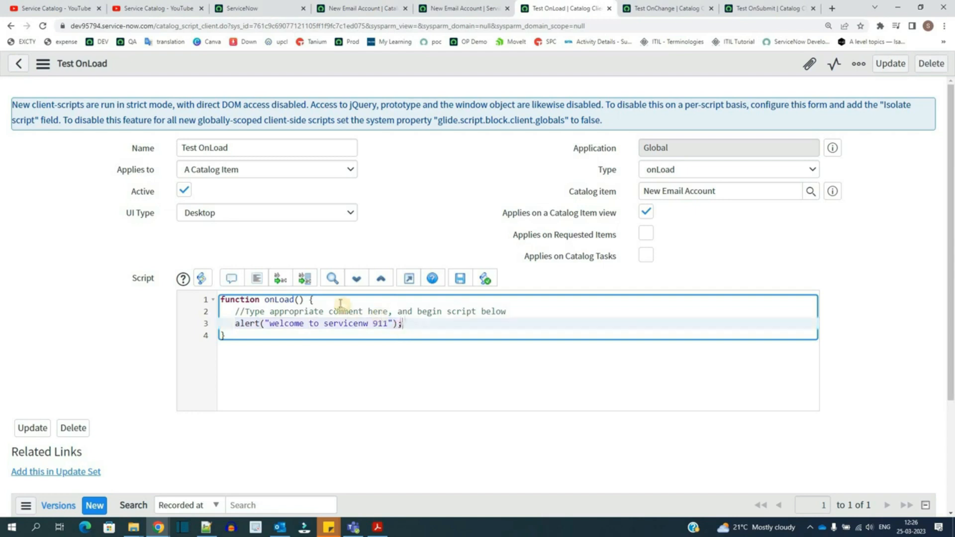
pyautogui.click(239, 367)
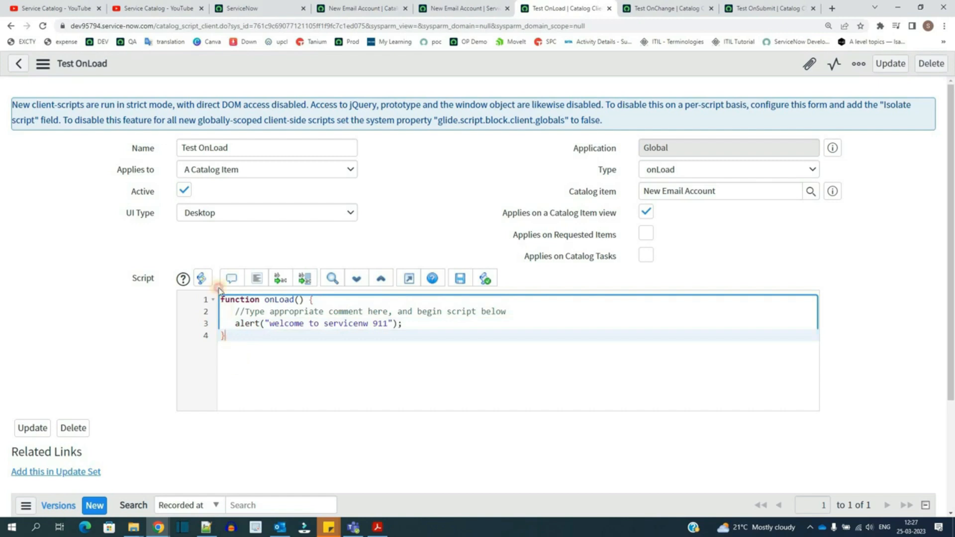
pyautogui.hotkey('ctrl', 'a')
pyautogui.click(318, 300)
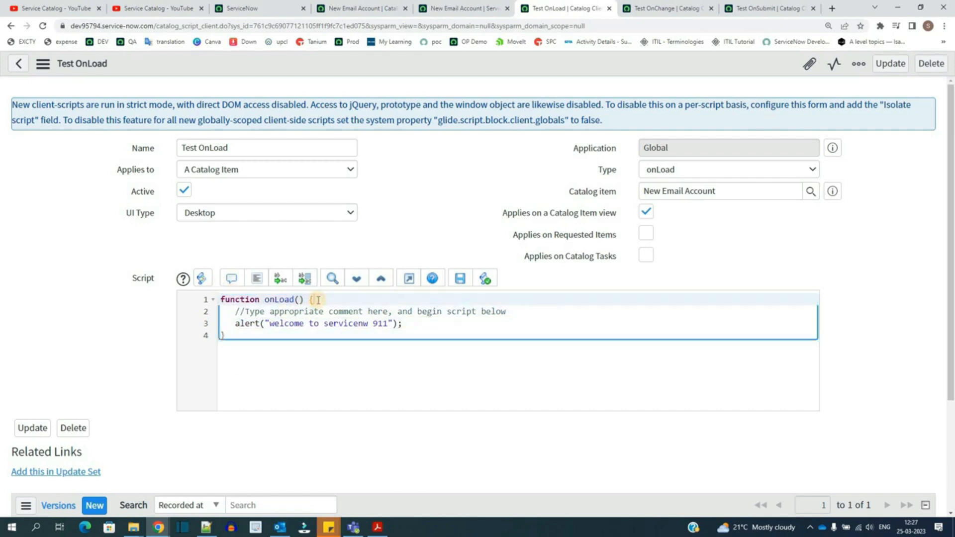
# Step: Insert blank lines after the alert statement in the Test OnLoad script
pyautogui.click(422, 322)
pyautogui.press('Return')
pyautogui.press('Return')
pyautogui.press('Return')
pyautogui.press('Return')
pyautogui.press('Return')
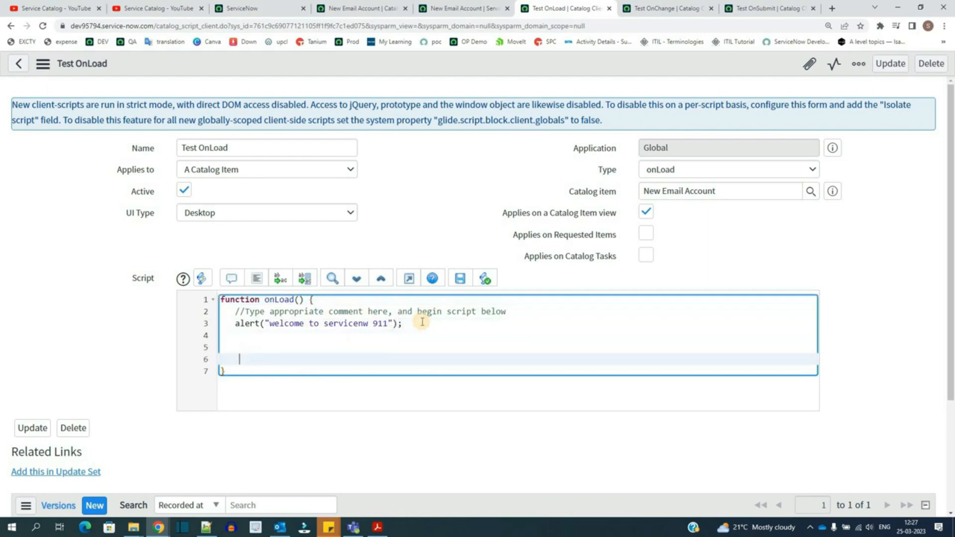
pyautogui.press('Up')
pyautogui.press('Up')
pyautogui.press('Up')
pyautogui.press('Up')
pyautogui.moveTo(240, 337); pyautogui.dragTo(287, 379)
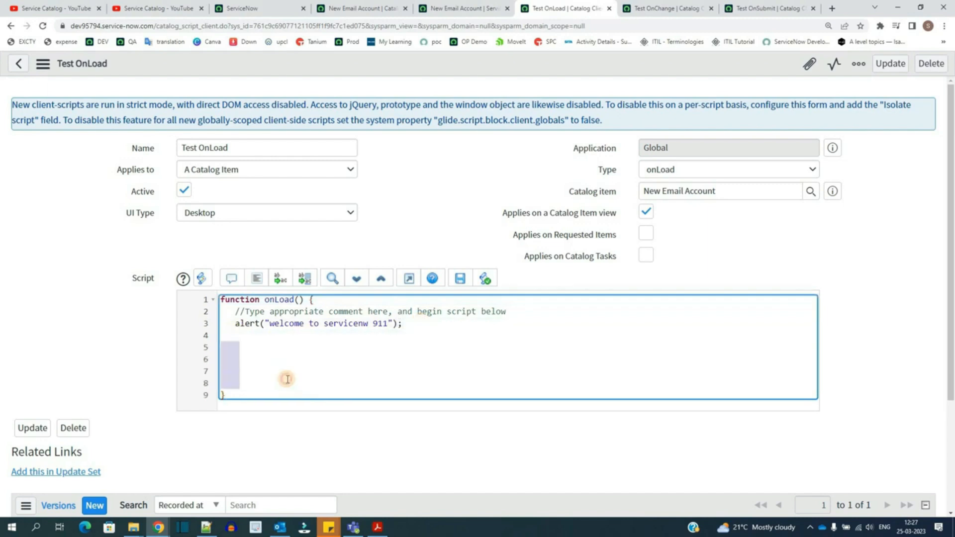
pyautogui.click(287, 379)
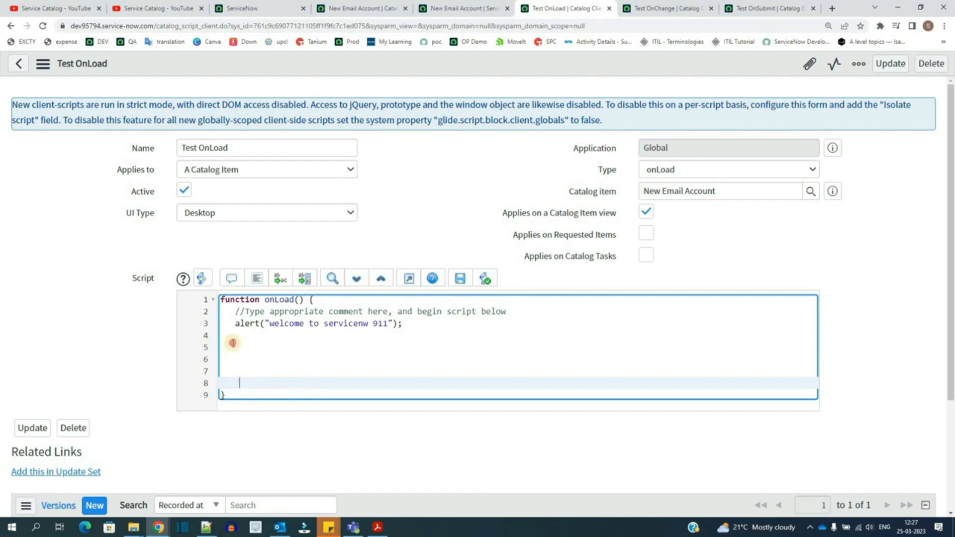
pyautogui.moveTo(233, 343); pyautogui.dragTo(235, 372)
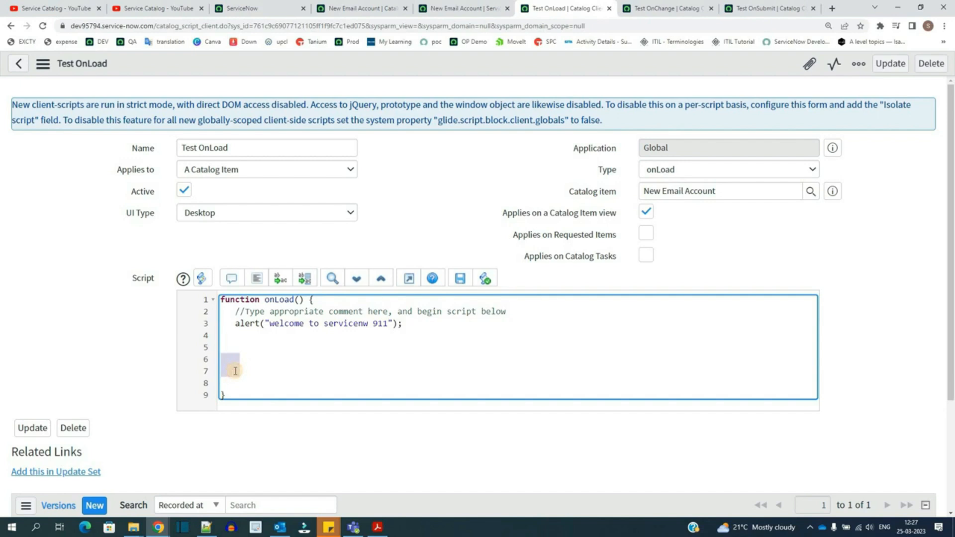
pyautogui.click(235, 371)
pyautogui.moveTo(227, 322); pyautogui.dragTo(399, 338)
pyautogui.click(399, 338)
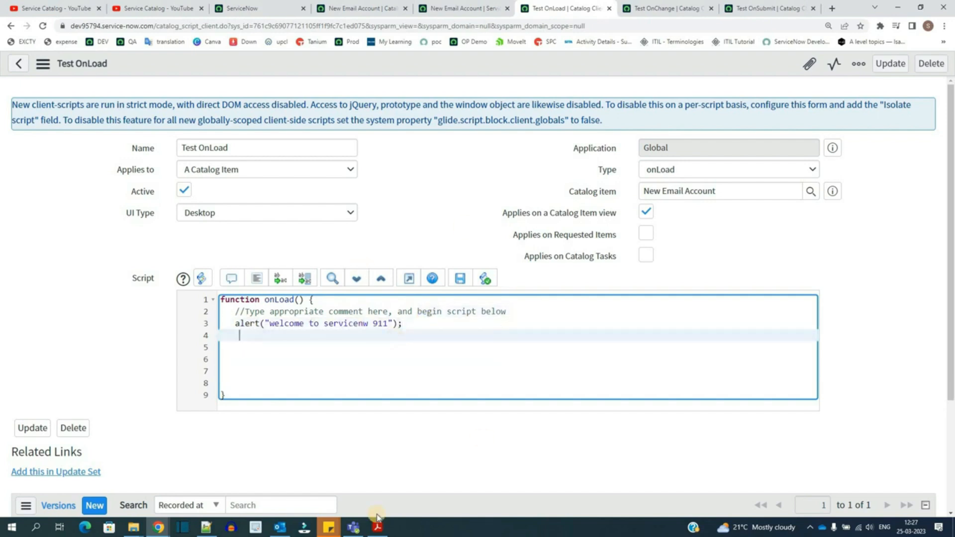
# Step: Open the Test OnChange client script and review its Variable name options
pyautogui.click(655, 6)
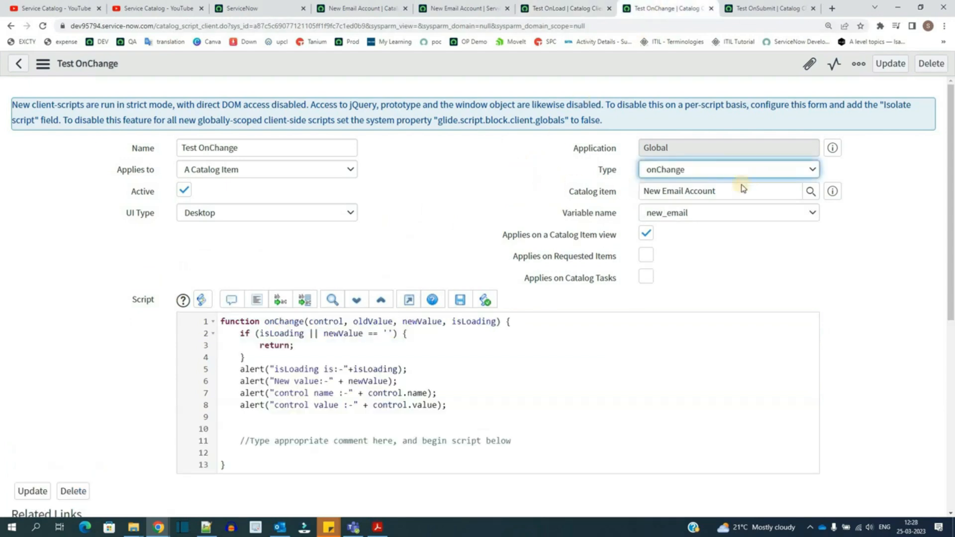
pyautogui.moveTo(563, 218); pyautogui.dragTo(617, 213)
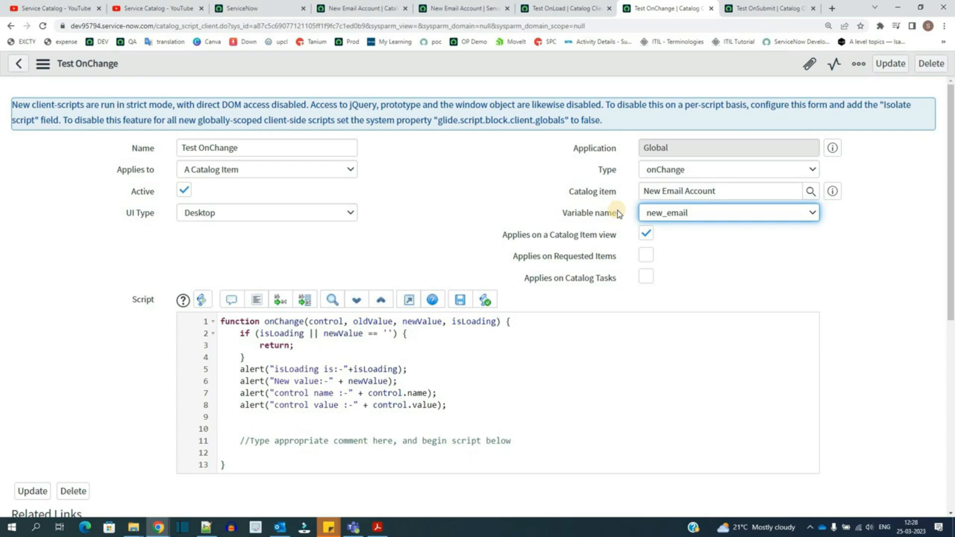
pyautogui.click(766, 214)
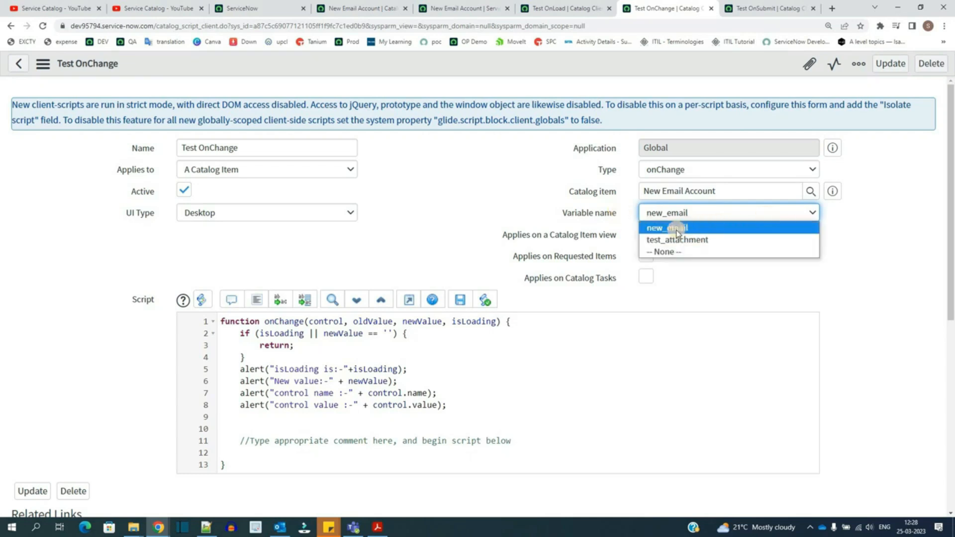
pyautogui.click(230, 413)
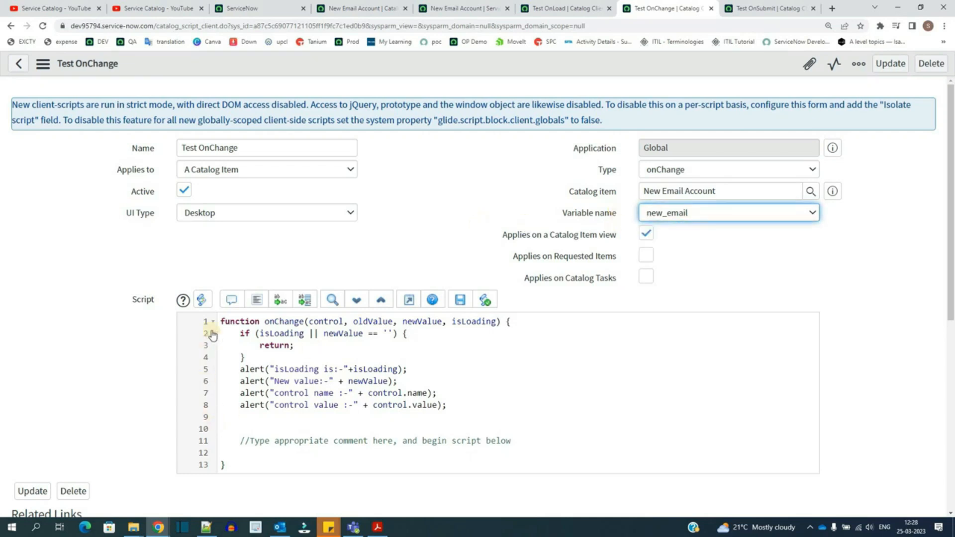
# Step: Examine the onChange function's parameters control, oldValue, newValue and isLoading in the Test OnChange script
pyautogui.click(528, 322)
pyautogui.scroll(-1, 238, 323)
pyautogui.doubleClick(238, 274)
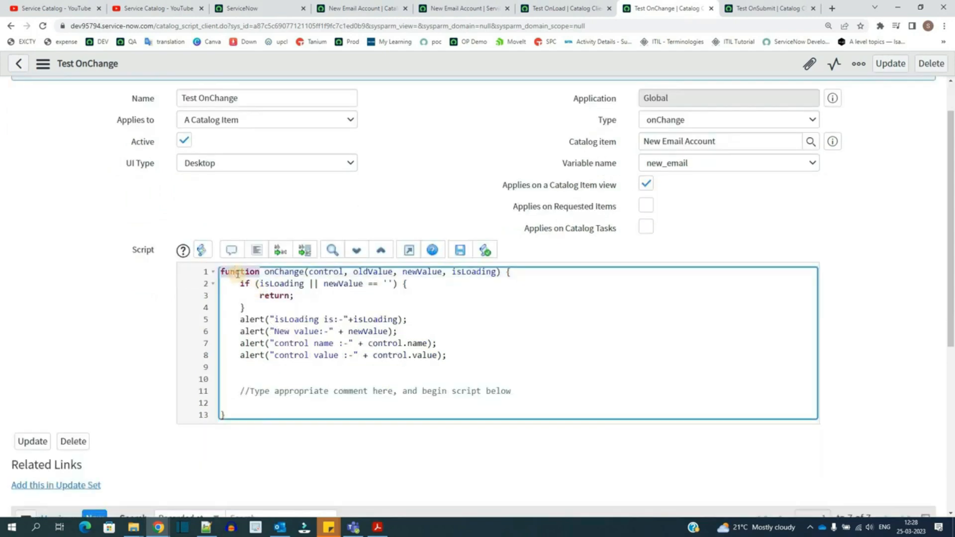
pyautogui.click(295, 273)
pyautogui.doubleClick(326, 272)
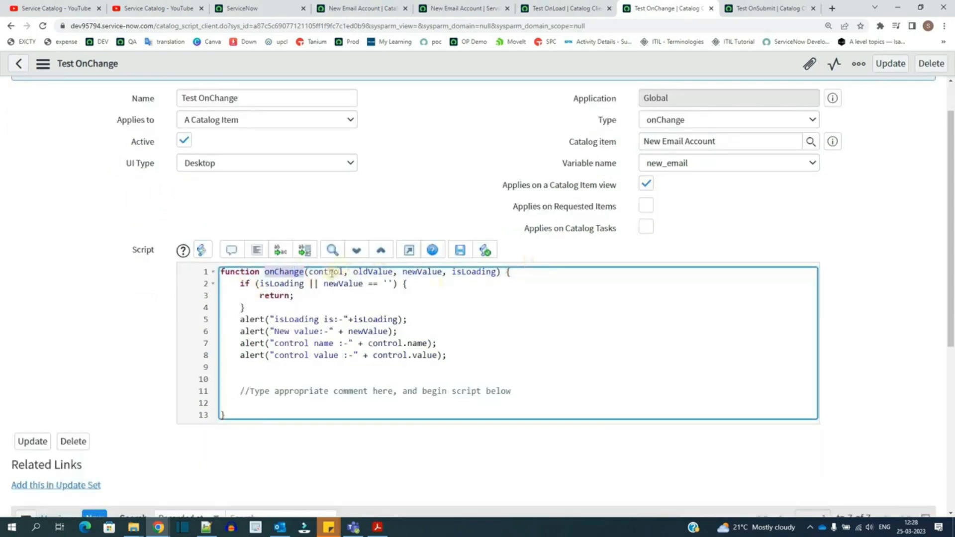
pyautogui.hotkey('ctrl', 'shift', 'Right')
pyautogui.hotkey('ctrl', 'shift', 'Right')
pyautogui.hotkey('ctrl', 'shift', 'Right')
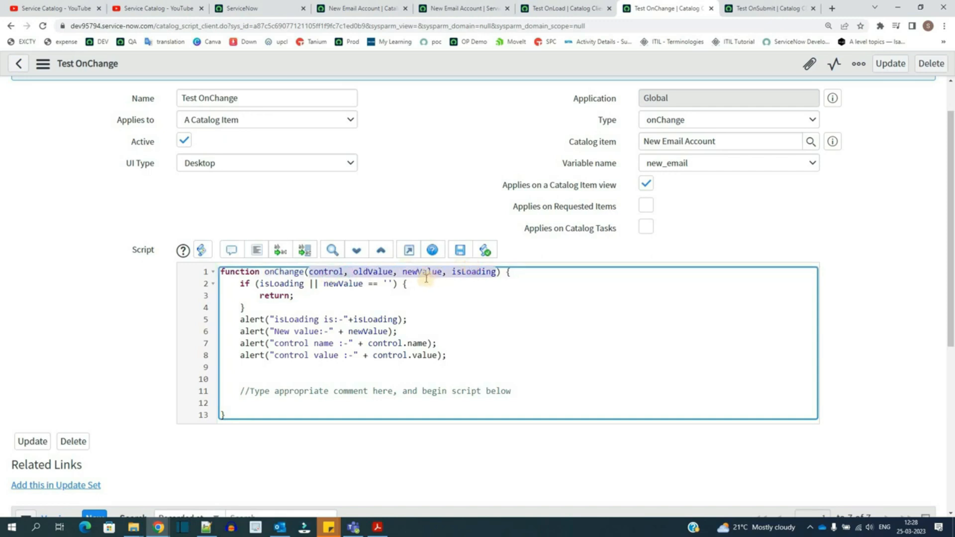
pyautogui.click(237, 320)
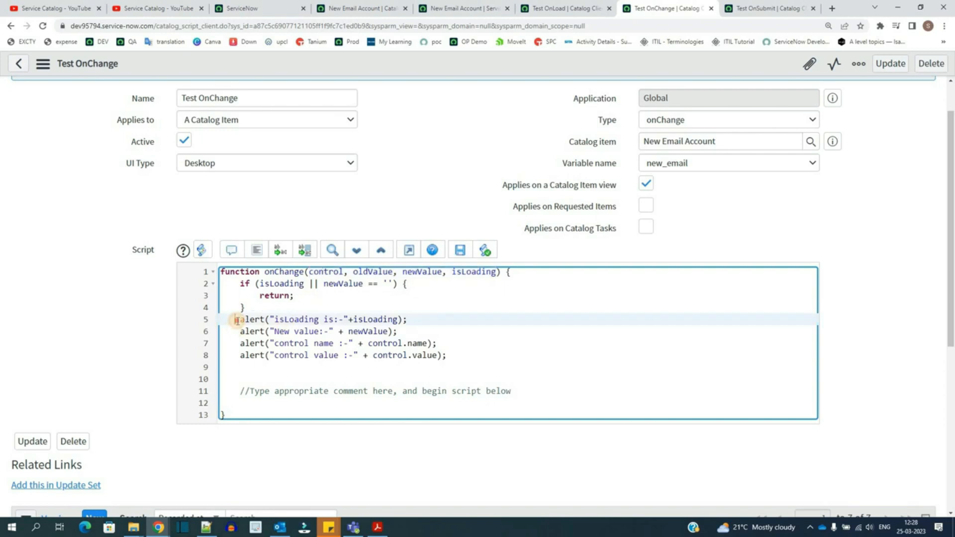
# Step: Examine the alert statements that output isLoading, the new value, and the control's name and value
pyautogui.moveTo(262, 360); pyautogui.dragTo(450, 357)
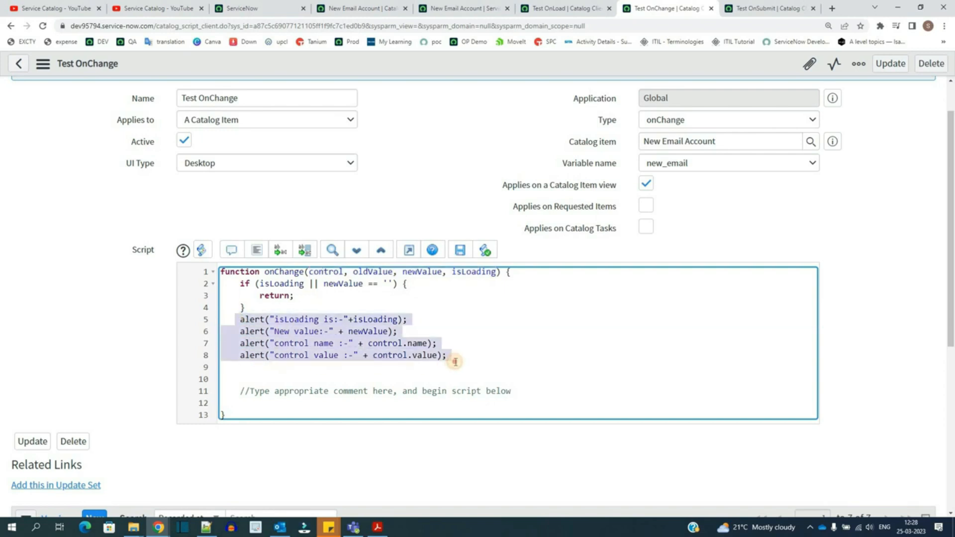
pyautogui.click(293, 319)
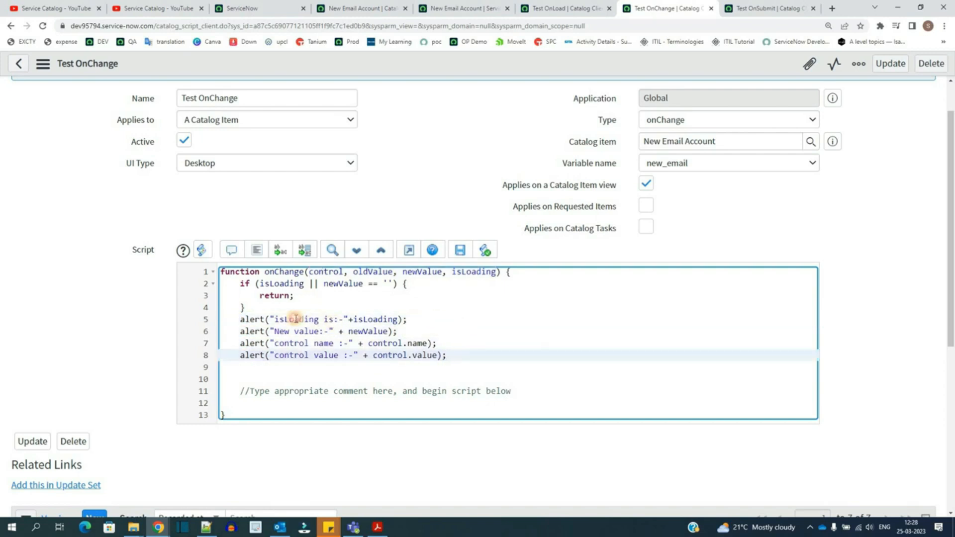
pyautogui.doubleClick(296, 319)
pyautogui.doubleClick(484, 272)
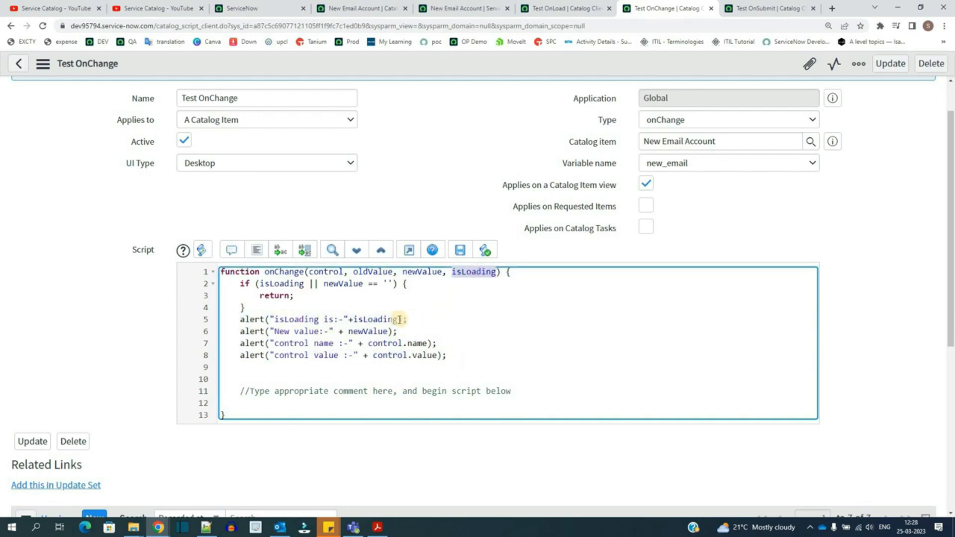
pyautogui.click(354, 319)
pyautogui.doubleClick(378, 320)
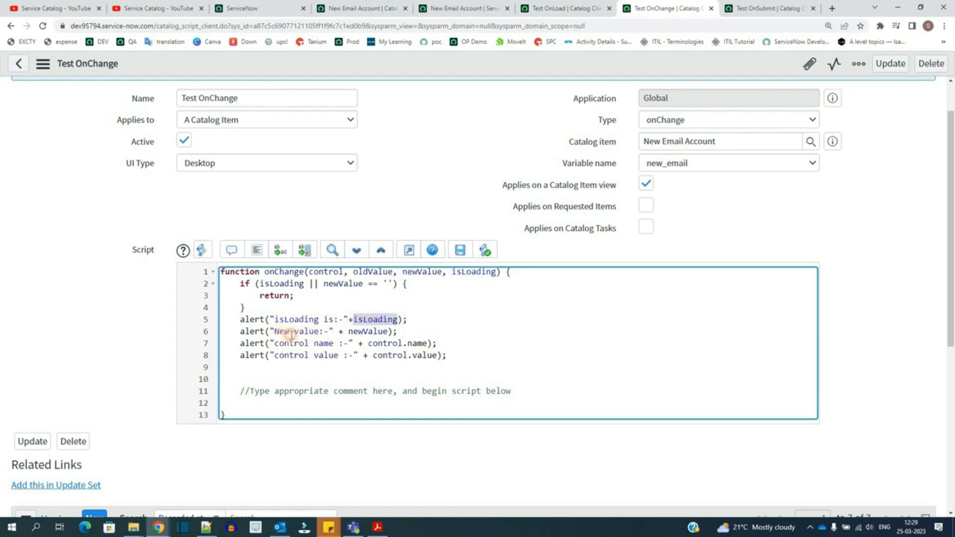
pyautogui.moveTo(275, 332); pyautogui.dragTo(319, 332)
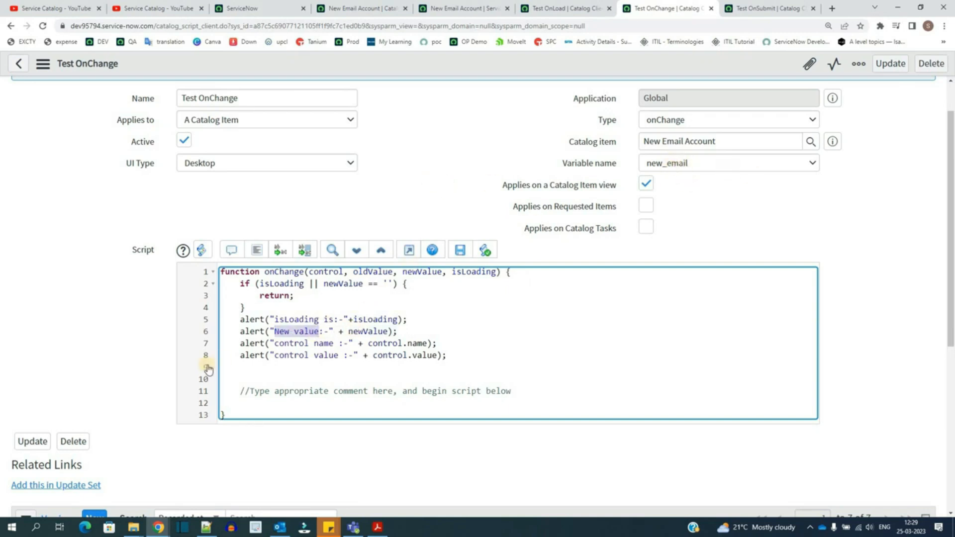
pyautogui.doubleClick(379, 344)
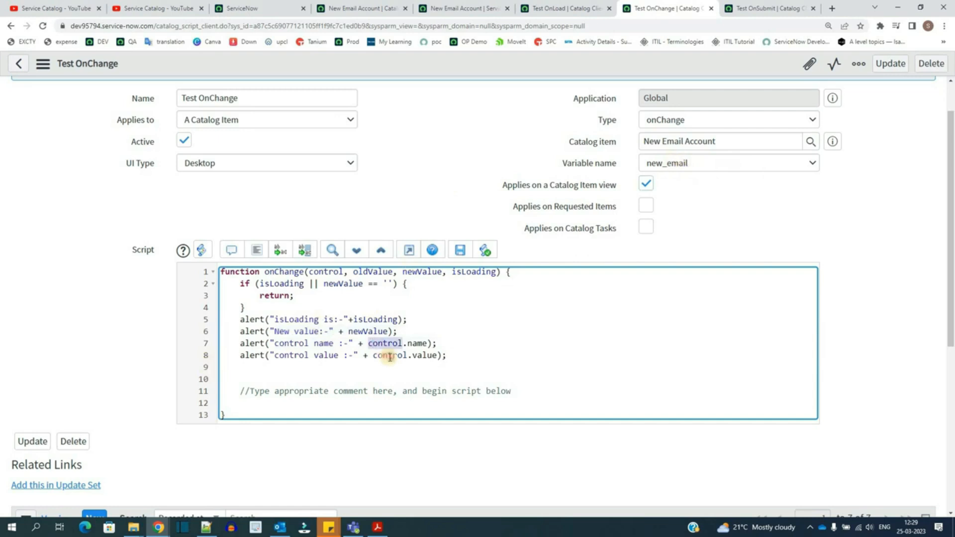
pyautogui.doubleClick(390, 356)
pyautogui.doubleClick(329, 273)
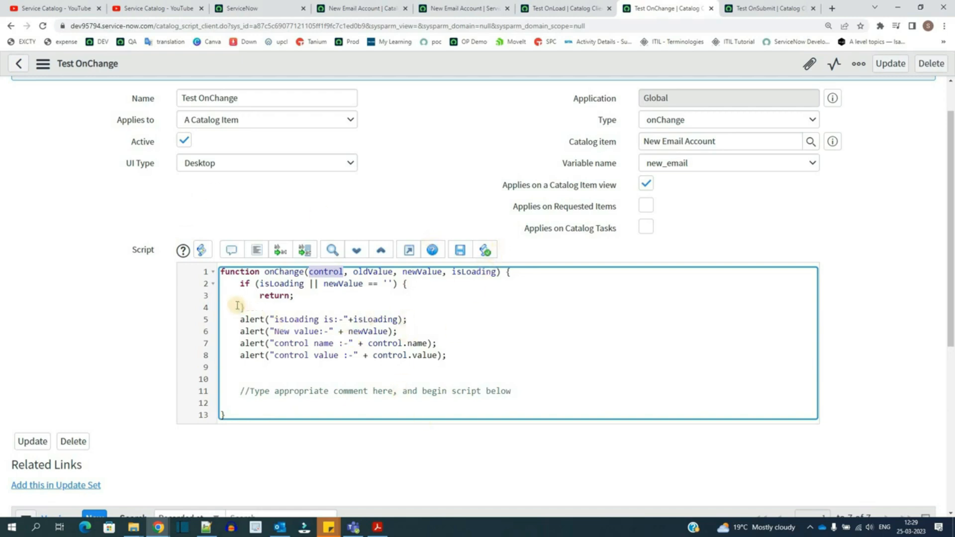
pyautogui.moveTo(234, 302); pyautogui.dragTo(242, 394)
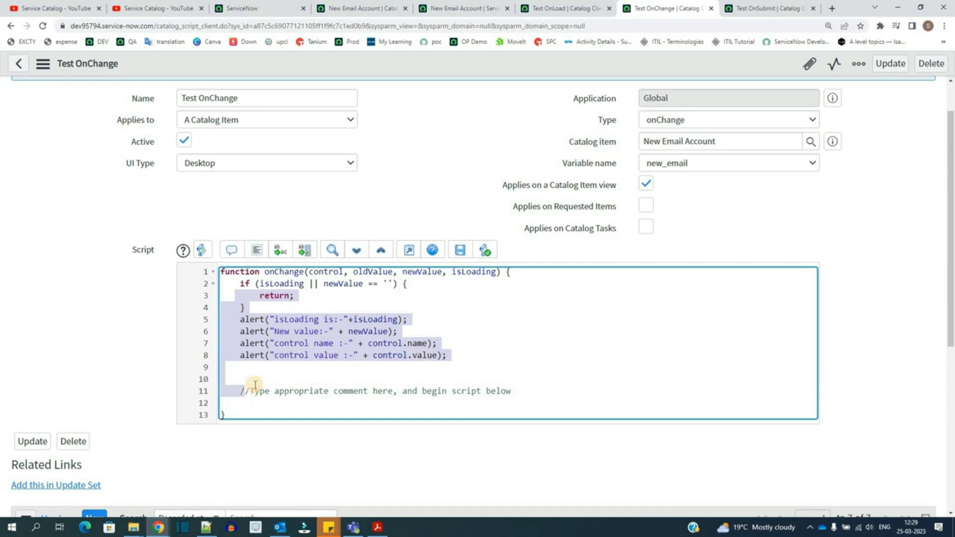
pyautogui.click(252, 383)
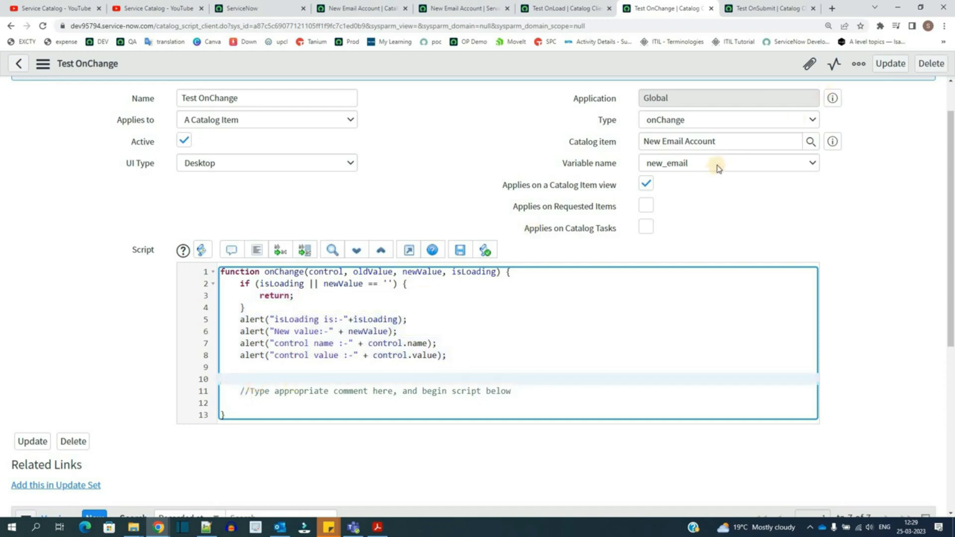
pyautogui.click(713, 194)
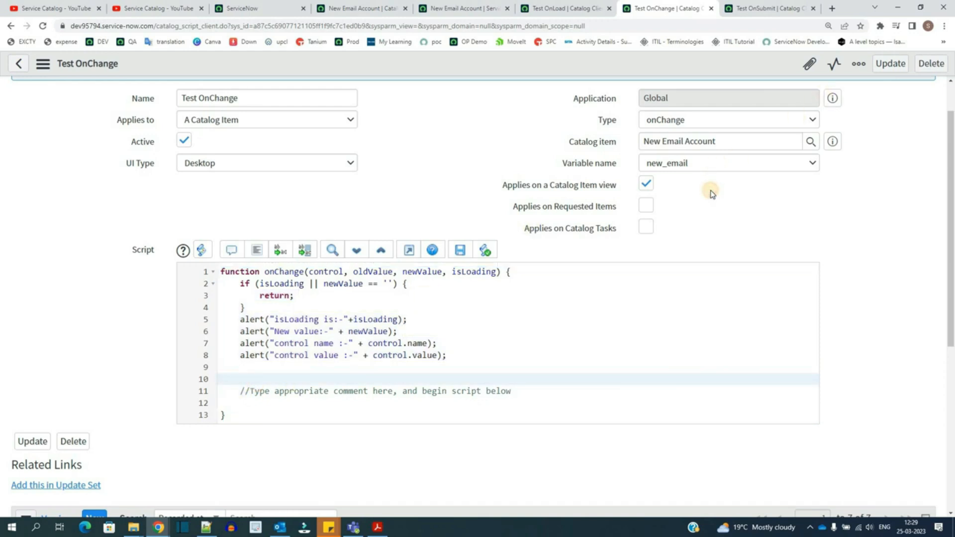
# Step: Open the Test OnSubmit client script and examine the alert statement inside its onSubmit function
pyautogui.click(756, 9)
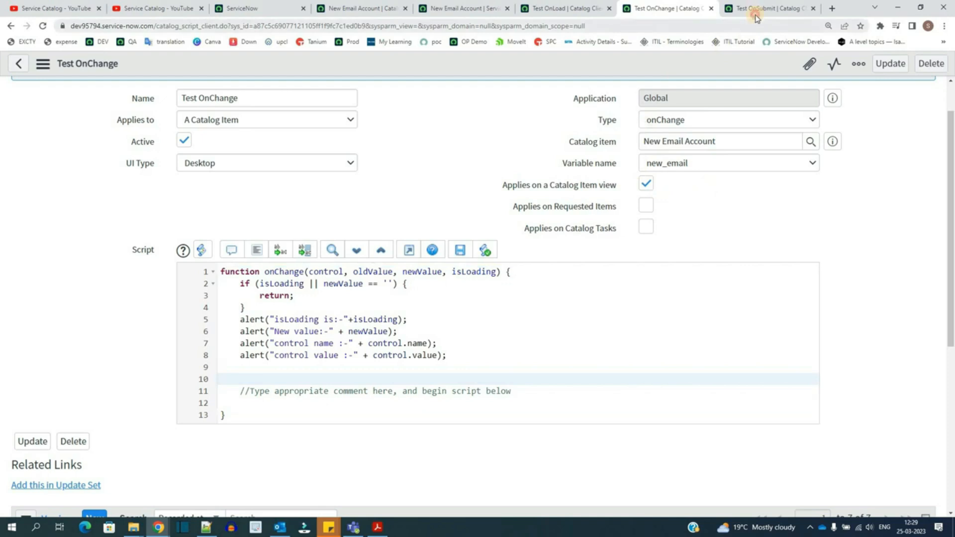
pyautogui.click(443, 176)
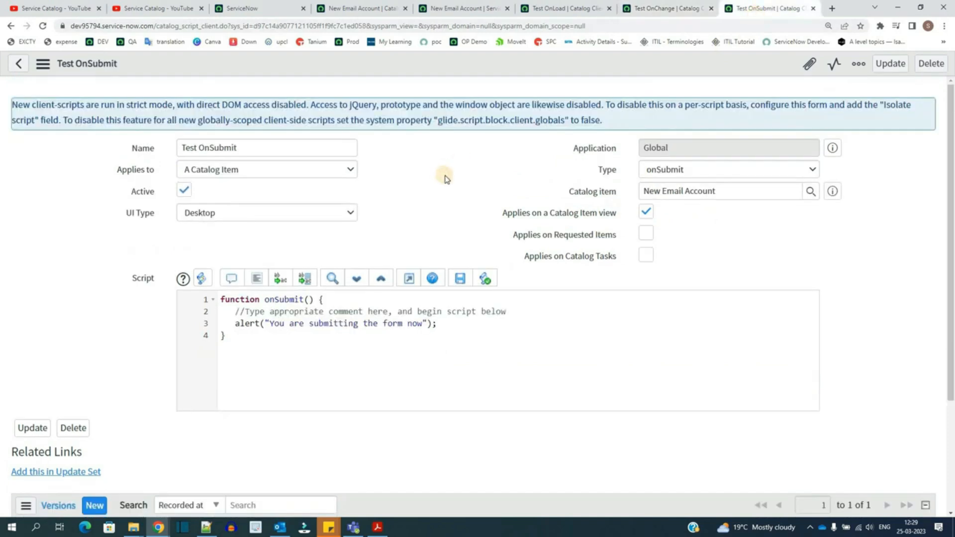
pyautogui.click(352, 299)
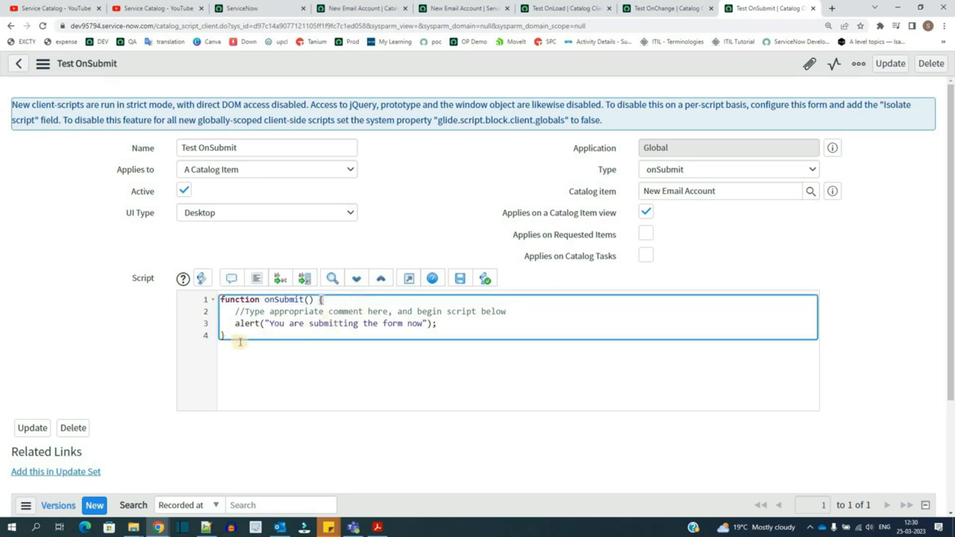
pyautogui.moveTo(231, 324); pyautogui.dragTo(476, 330)
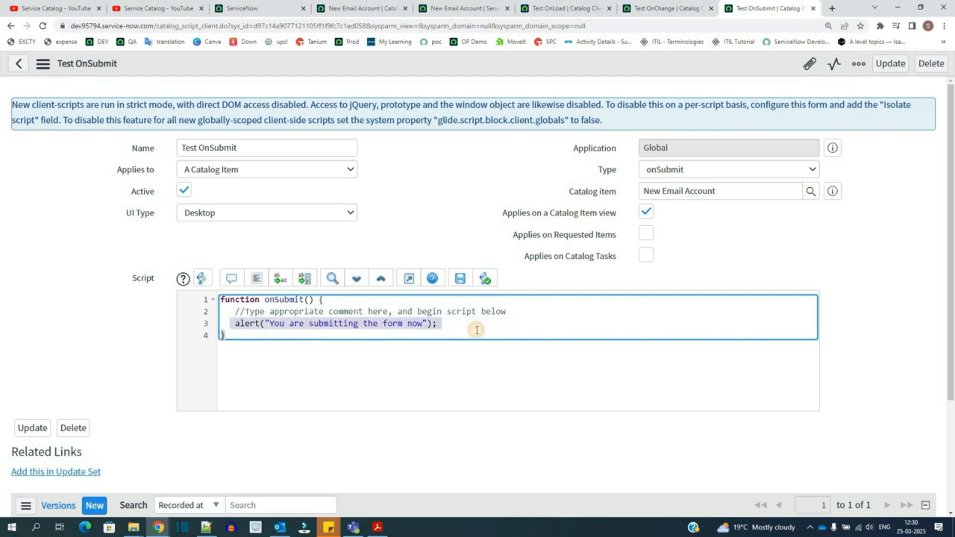
pyautogui.click(476, 328)
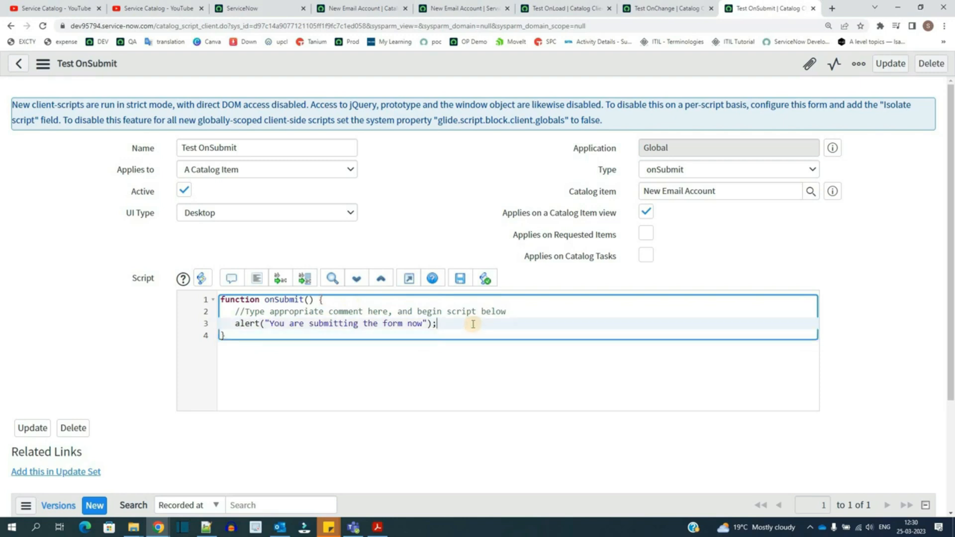
pyautogui.tripleClick(383, 299)
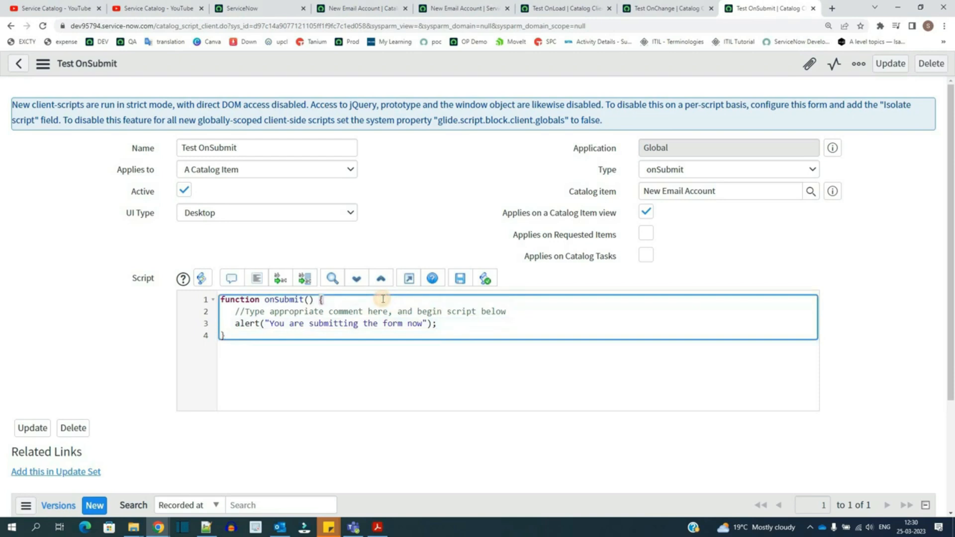
pyautogui.click(338, 301)
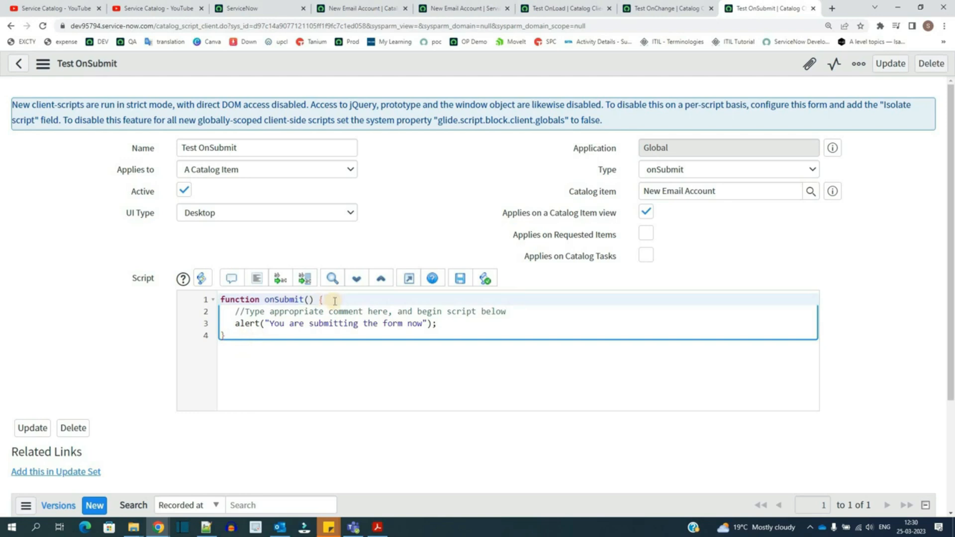
pyautogui.click(426, 199)
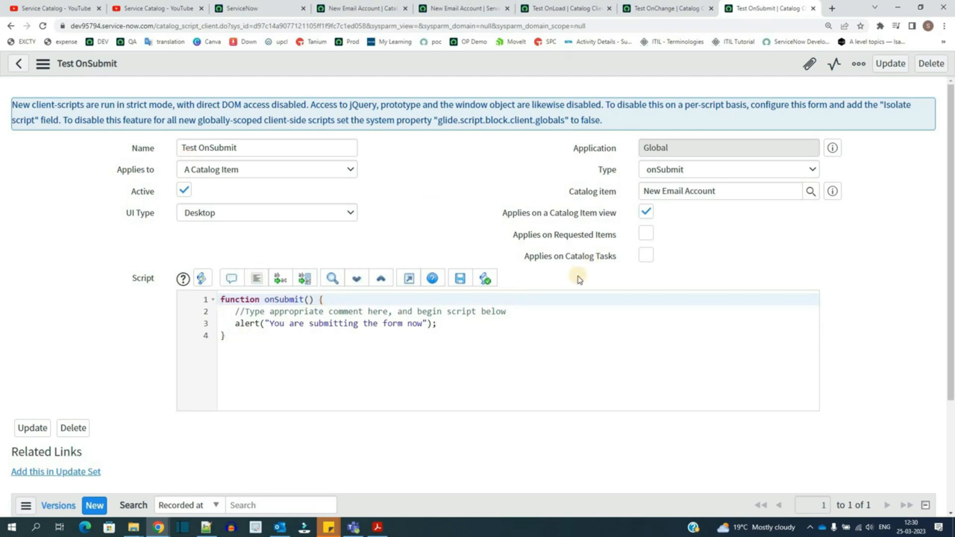
# Step: Reload the New Email Account catalog item page, compare its welcome alert with the Test OnLoad script, and dismiss it
pyautogui.click(450, 7)
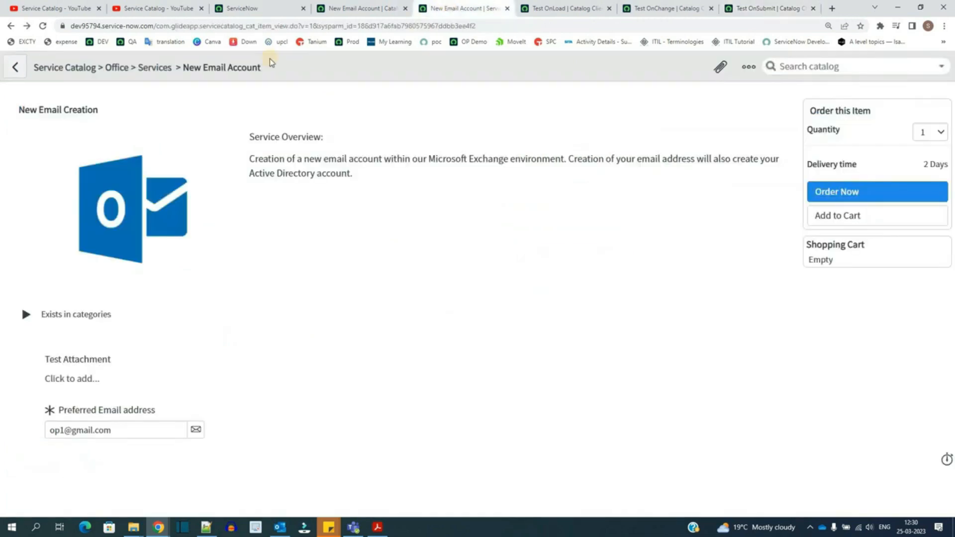
pyautogui.rightClick(459, 6)
pyautogui.click(477, 64)
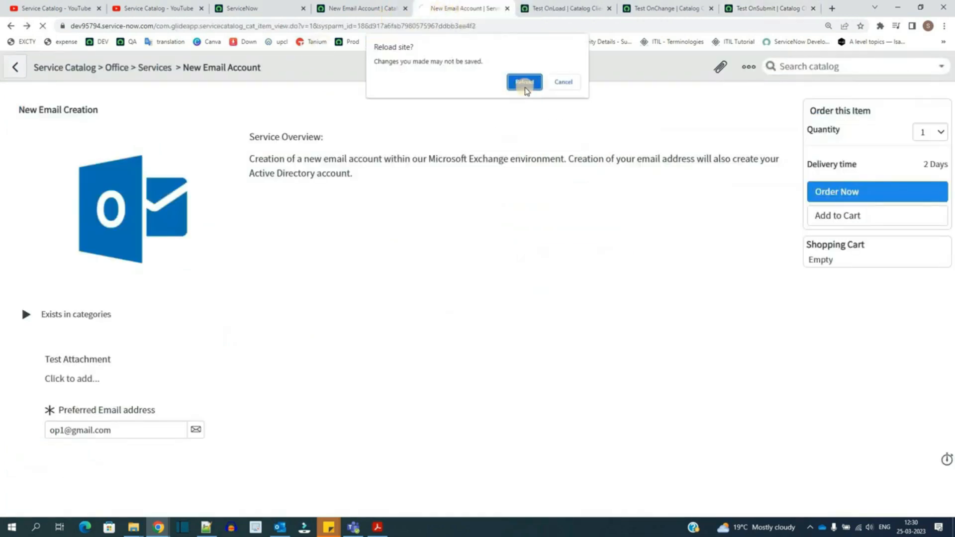
pyautogui.click(527, 87)
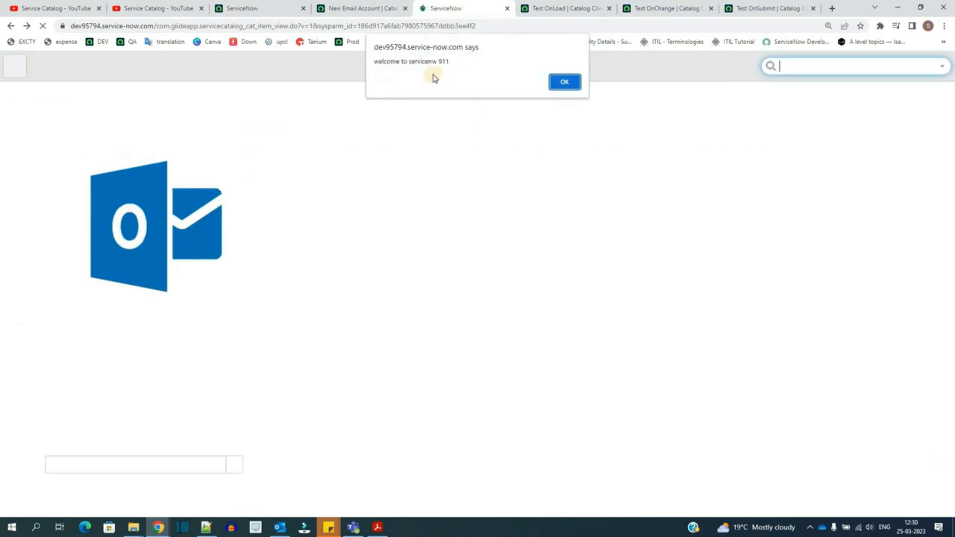
pyautogui.click(558, 7)
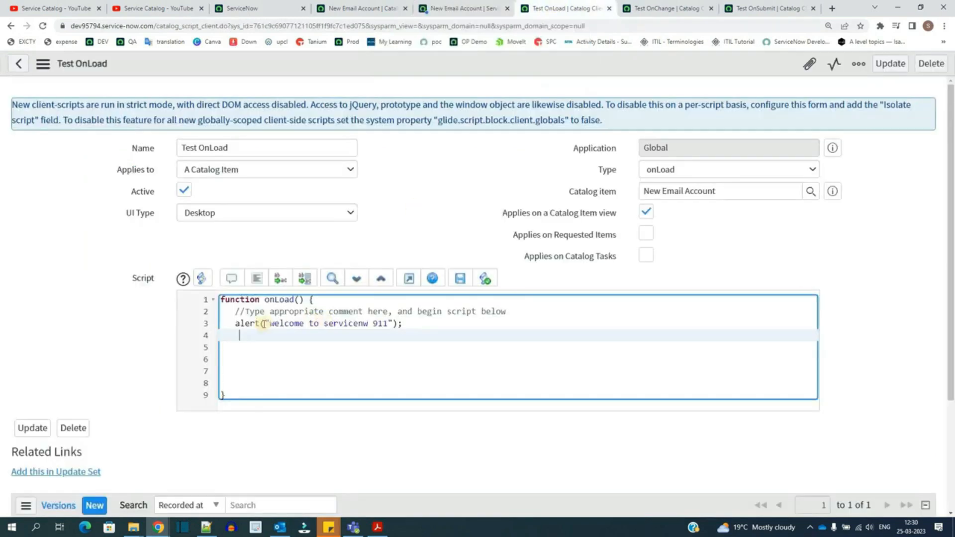
pyautogui.moveTo(235, 323); pyautogui.dragTo(398, 324)
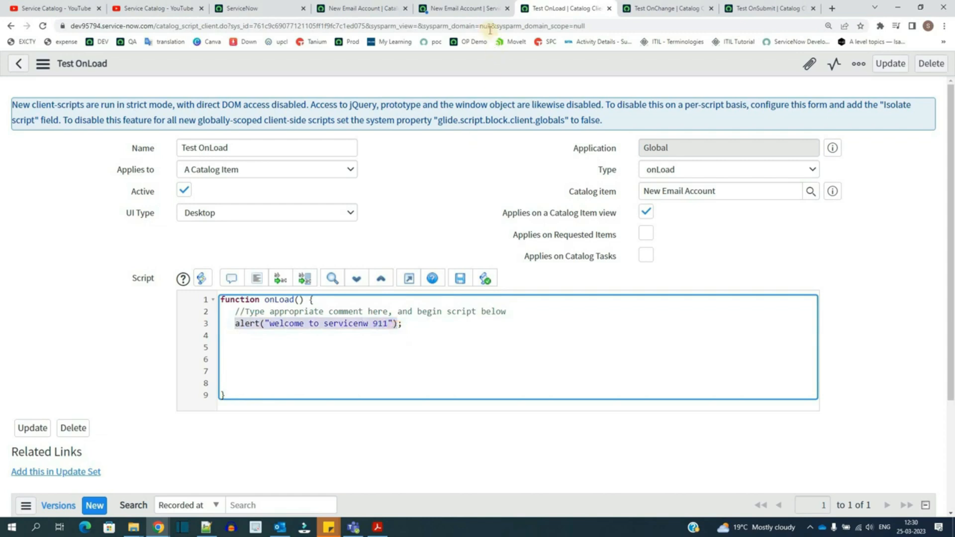
pyautogui.click(461, 8)
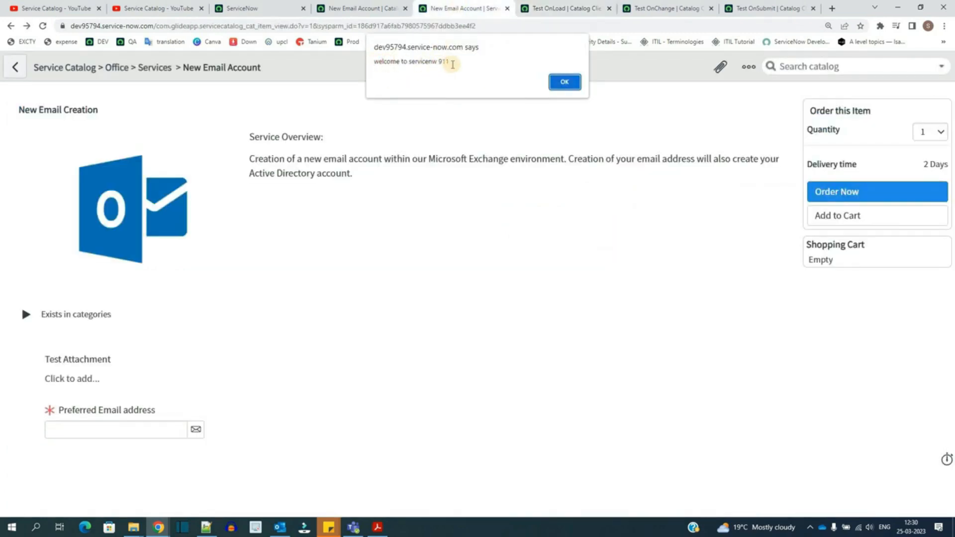
pyautogui.press('Return')
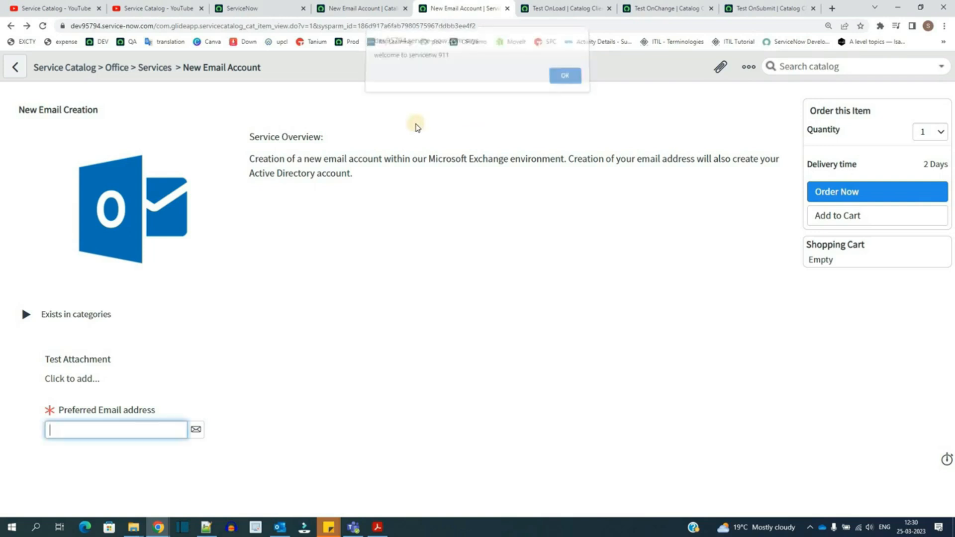
# Step: Enter an e-mail address in the Preferred Email address field and leave the field to trigger the onChange script
pyautogui.click(175, 342)
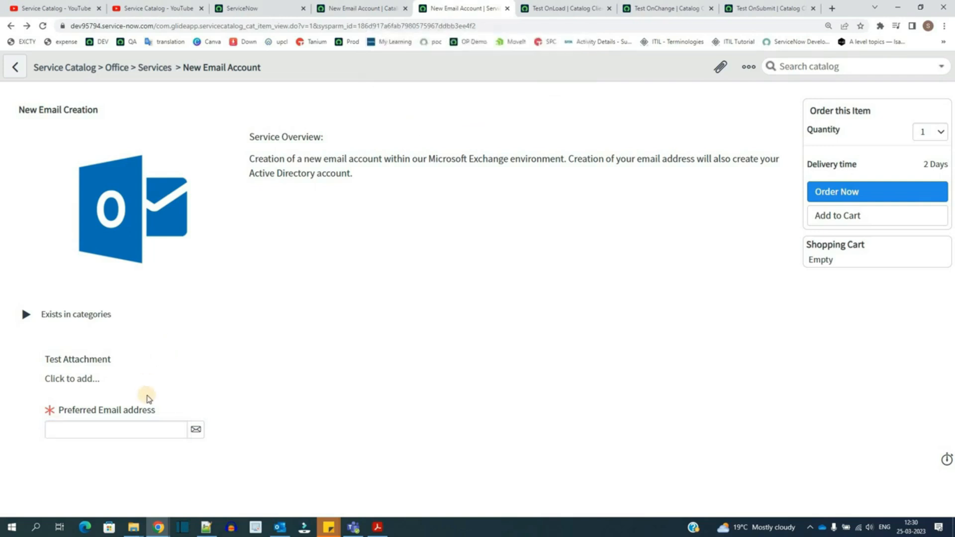
pyautogui.moveTo(174, 410); pyautogui.dragTo(36, 412)
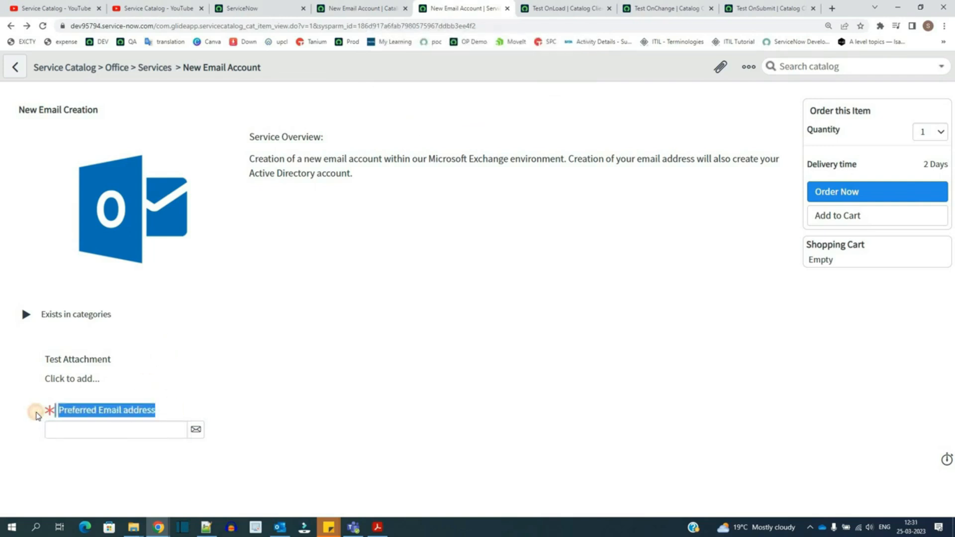
pyautogui.click(166, 410)
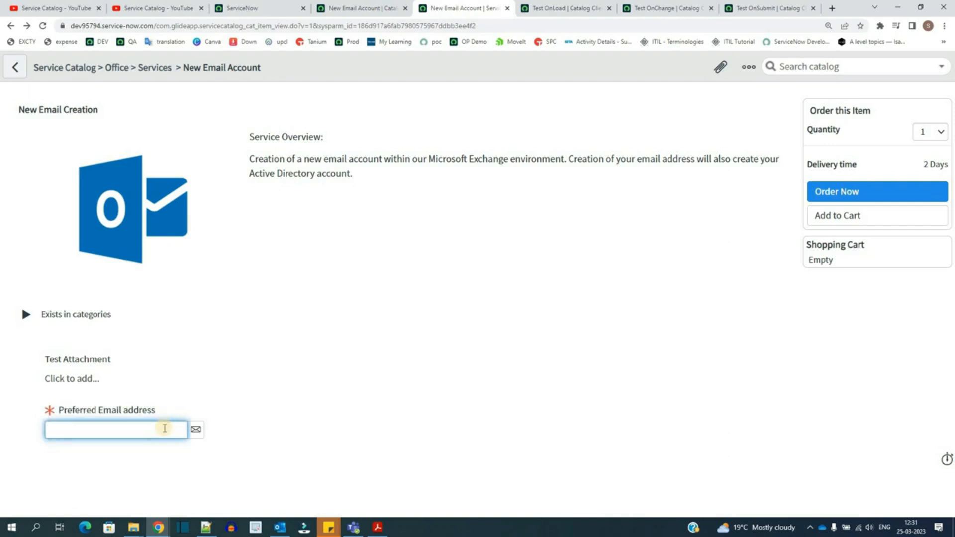
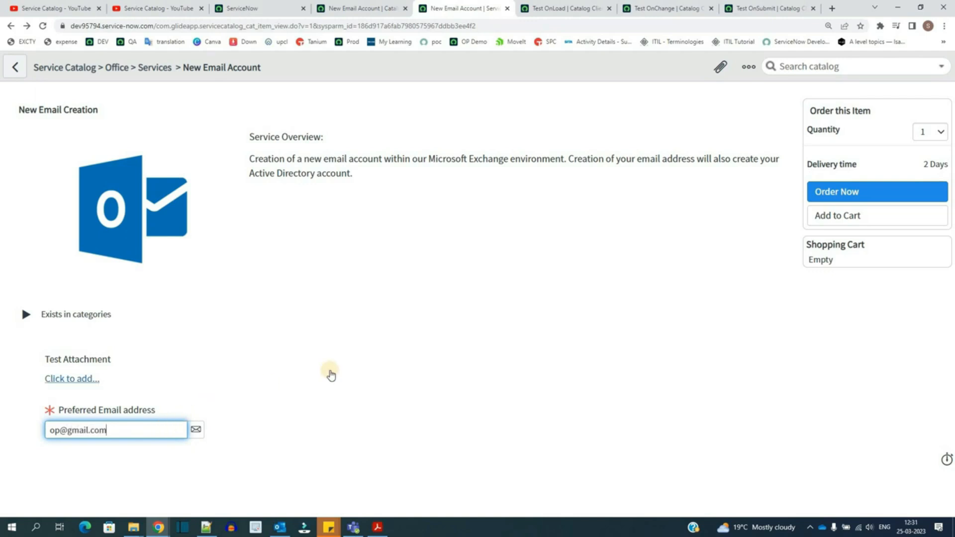
pyautogui.click(330, 371)
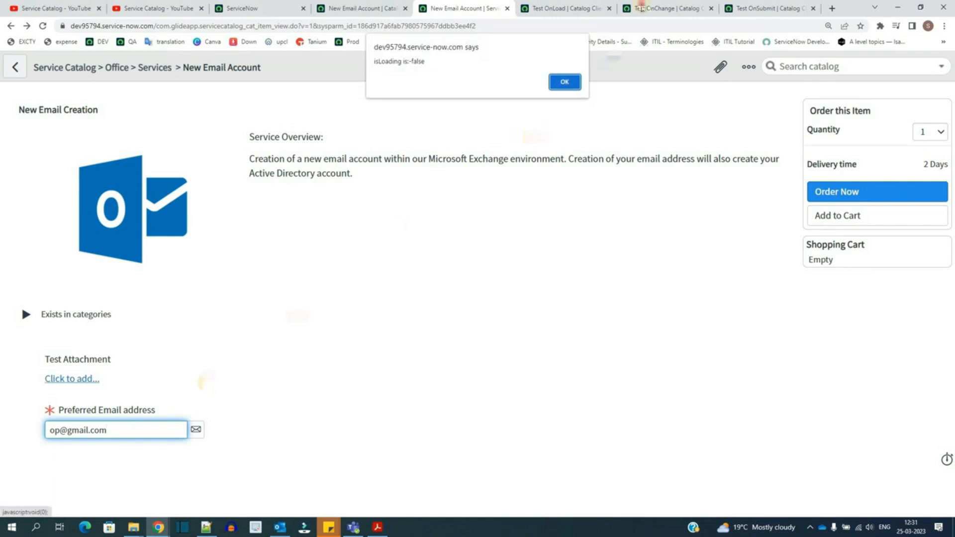
# Step: Step through the onChange alerts showing isLoading, the new value, the control name and the control value
pyautogui.click(657, 8)
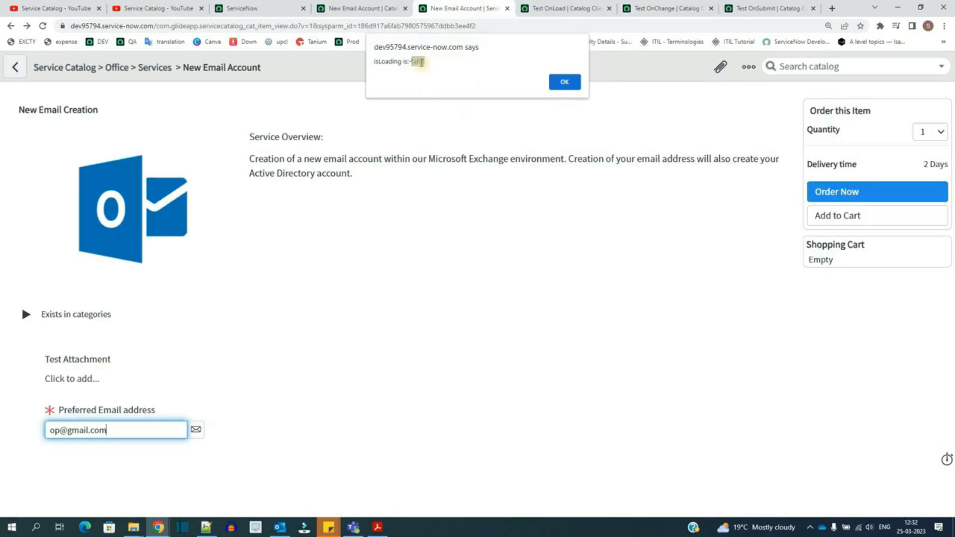
pyautogui.click(421, 62)
pyautogui.click(566, 82)
pyautogui.moveTo(375, 62); pyautogui.dragTo(407, 61)
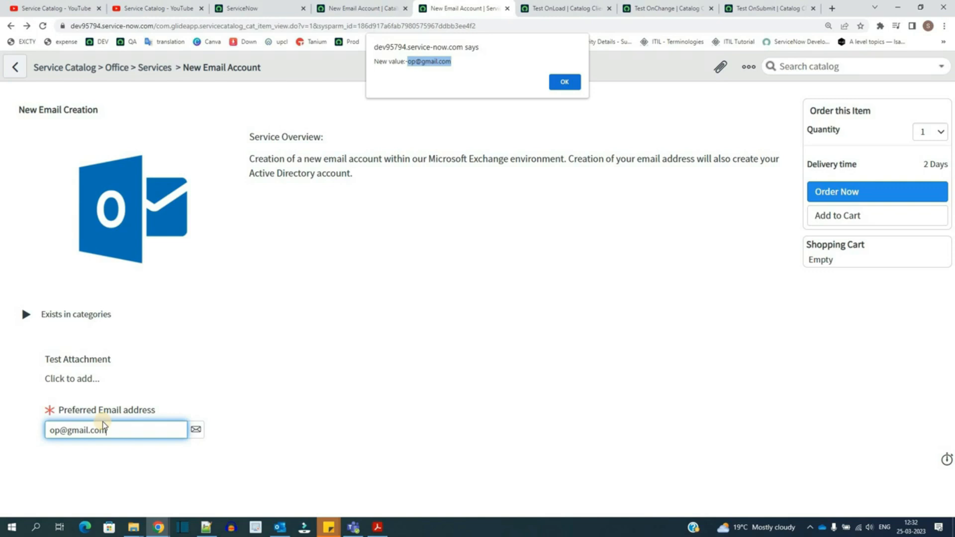
pyautogui.click(572, 82)
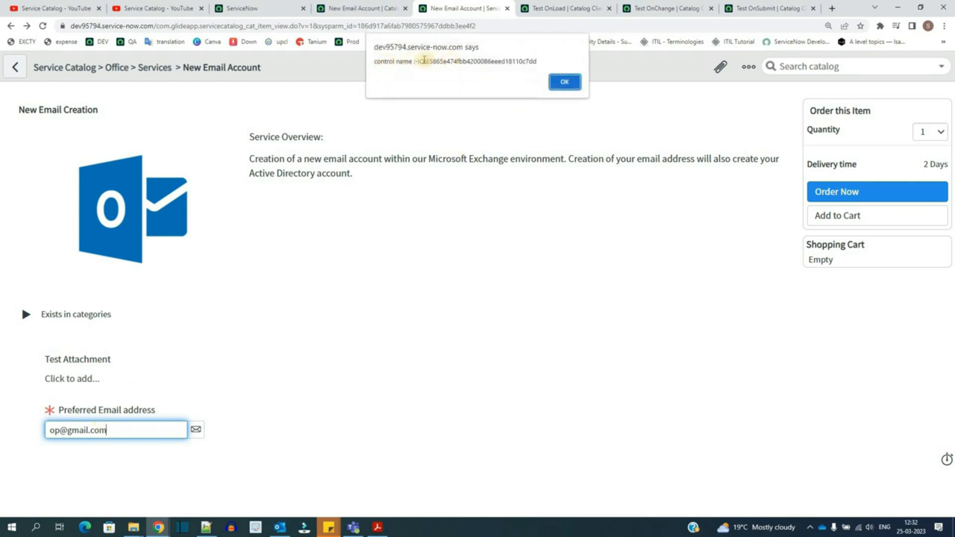
pyautogui.moveTo(415, 60); pyautogui.dragTo(557, 55)
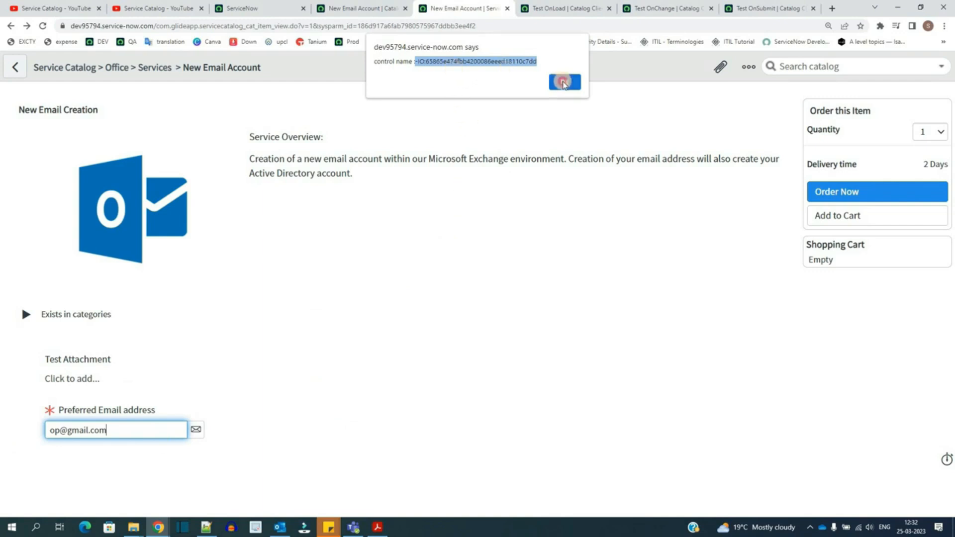
pyautogui.press('Return')
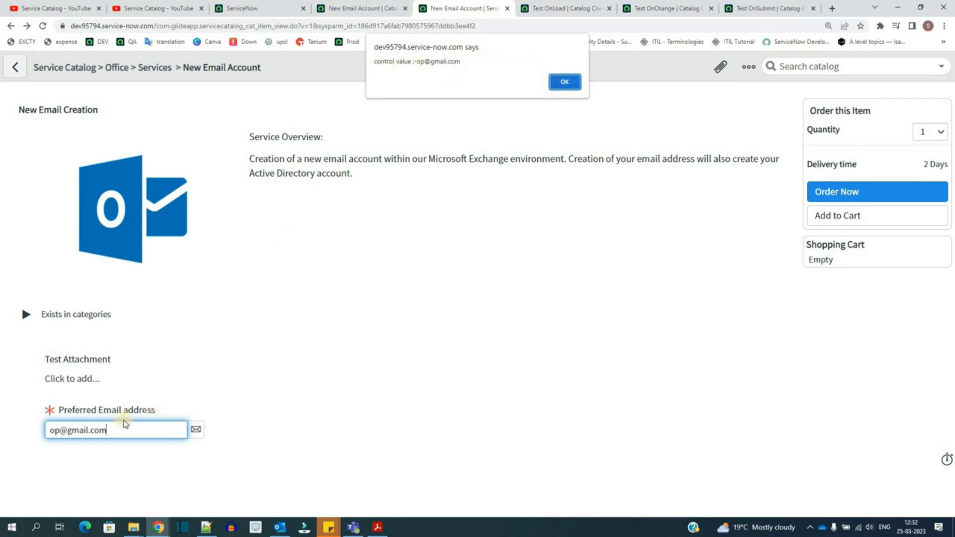
pyautogui.click(564, 83)
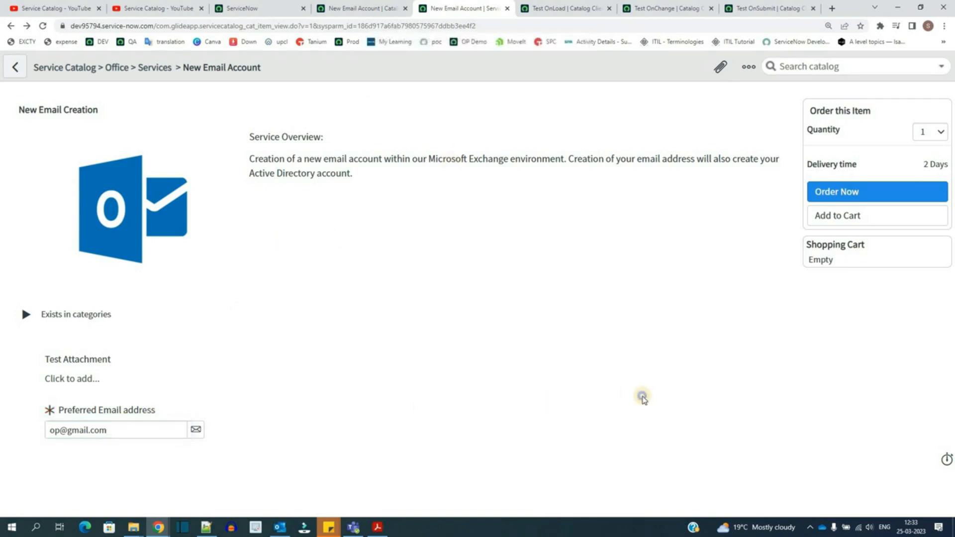
# Step: Inspect the Preferred Email address field in the browser developer tools to examine its element id
pyautogui.rightClick(643, 400)
pyautogui.click(667, 383)
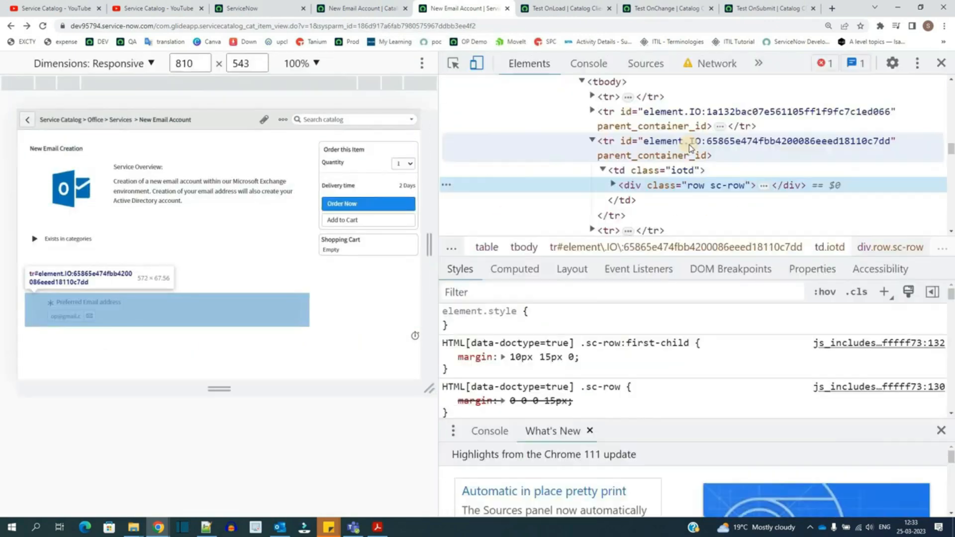
pyautogui.click(691, 147)
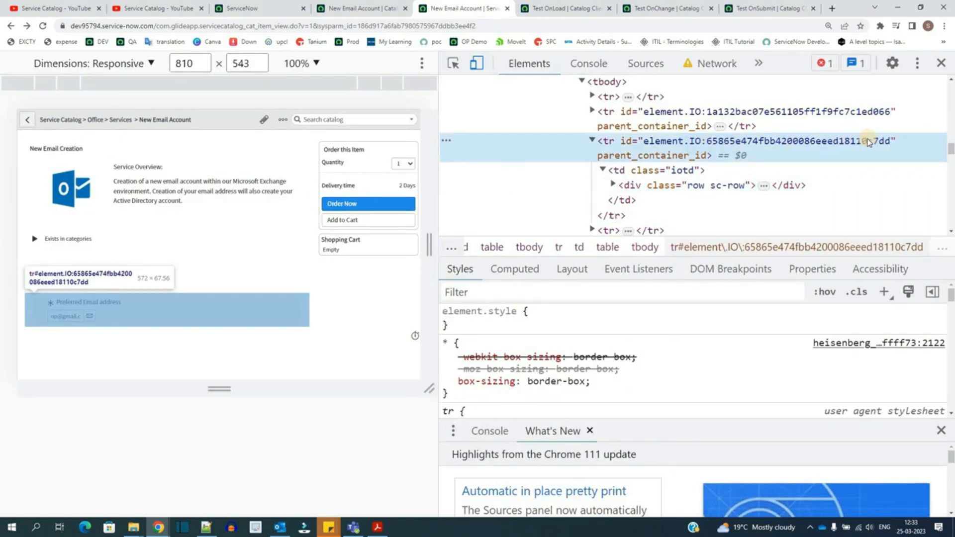
pyautogui.click(593, 141)
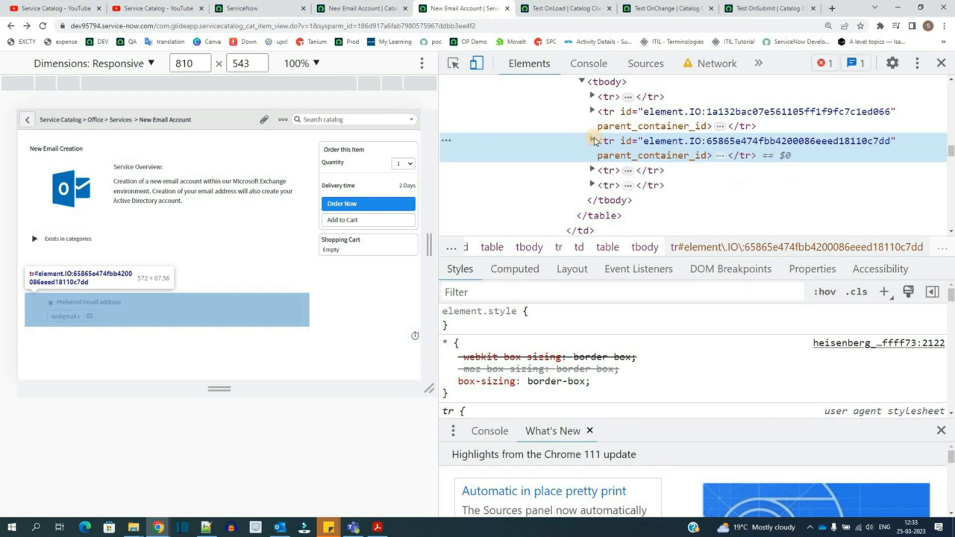
pyautogui.click(593, 141)
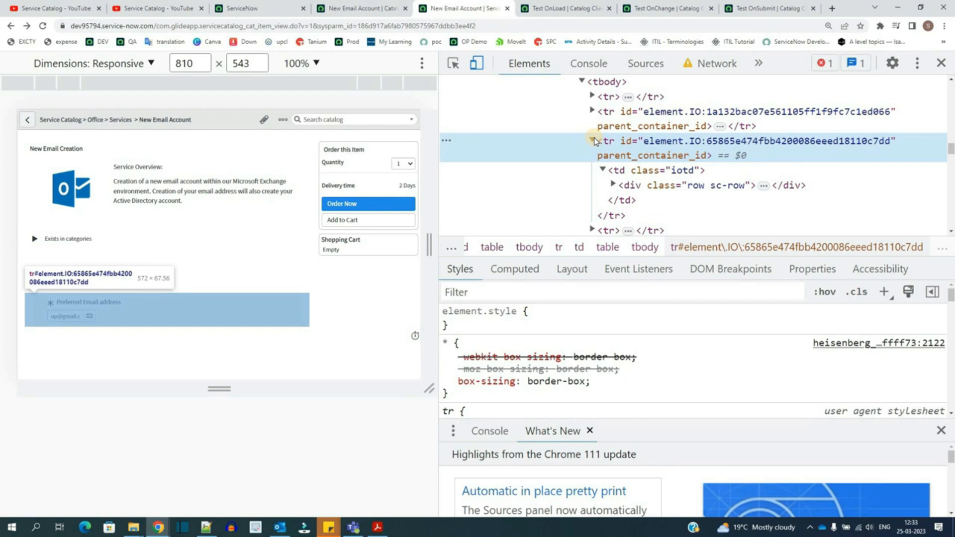
pyautogui.scroll(1, 594, 142)
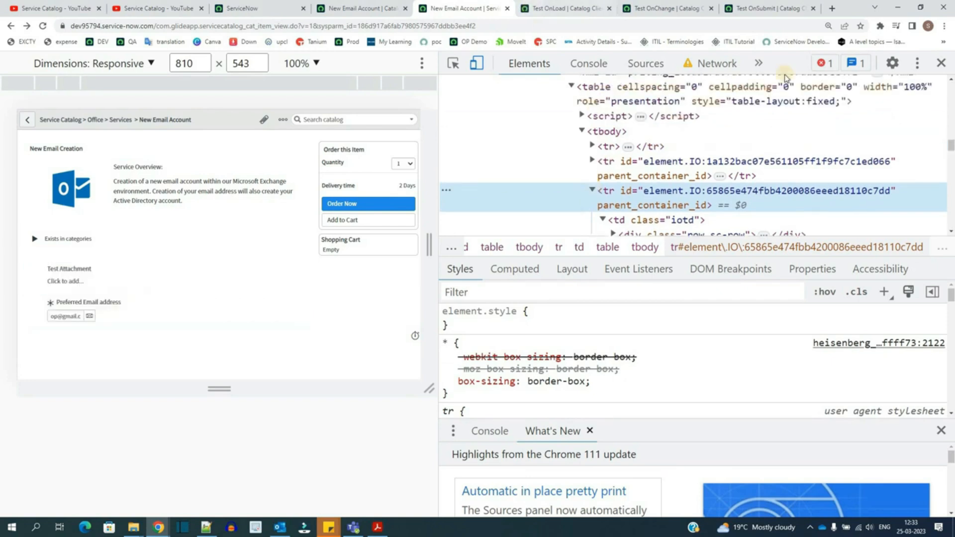
pyautogui.click(941, 66)
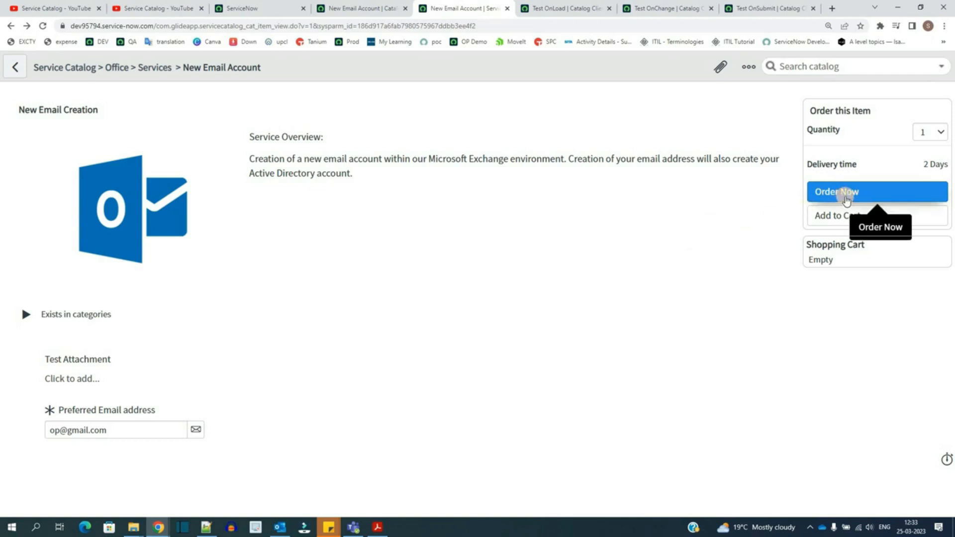
# Step: Order the New Email Account item to trigger the onSubmit alert
pyautogui.click(847, 198)
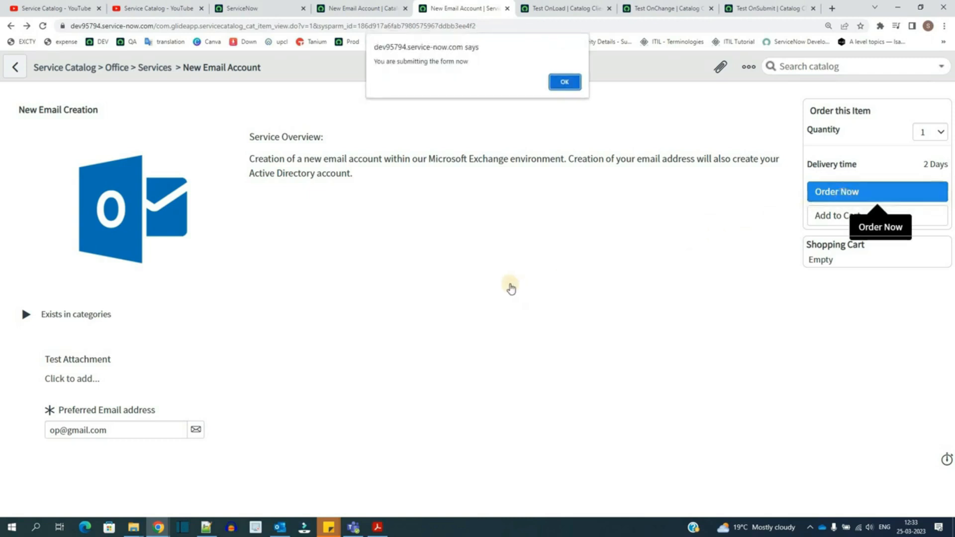
pyautogui.tripleClick(407, 65)
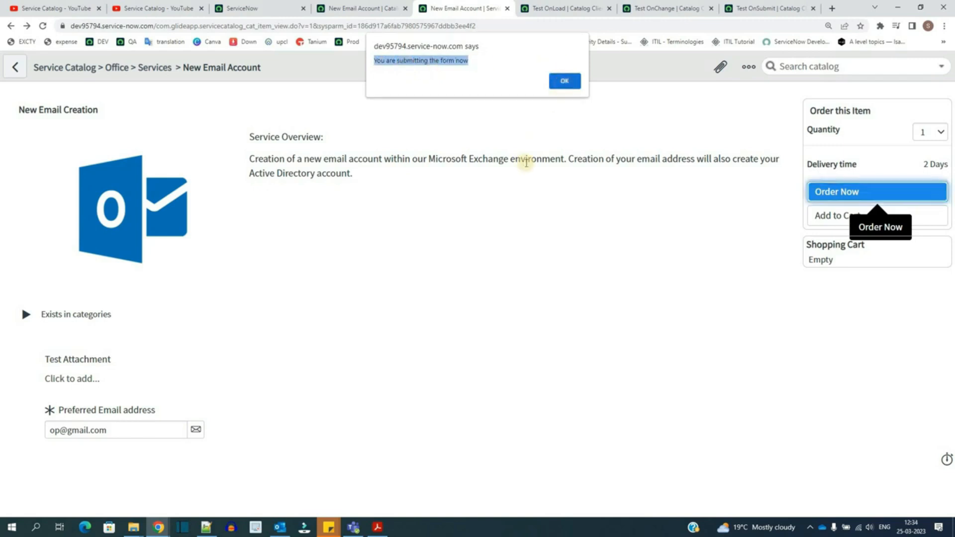
# Step: Accept the onSubmit alert to submit the New Email Account request
pyautogui.press('Return')
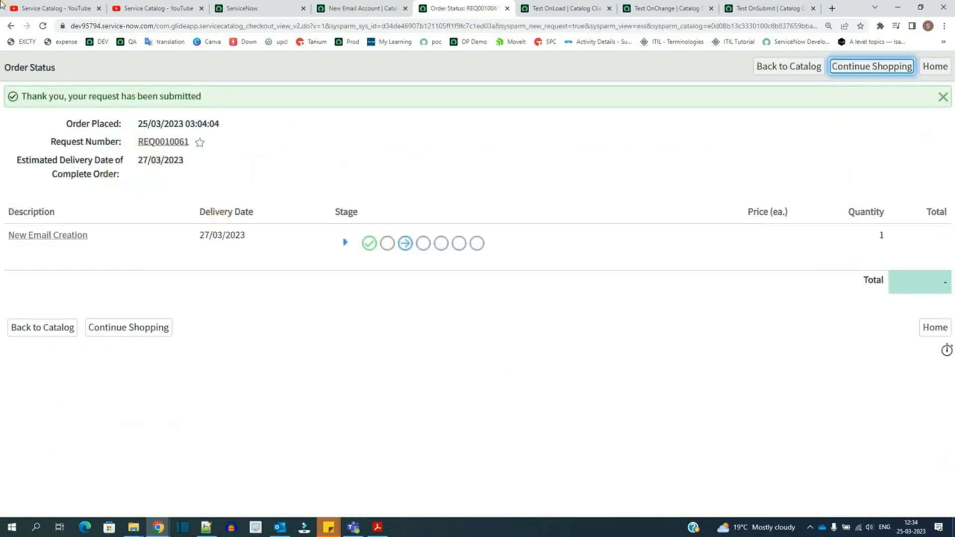
pyautogui.click(537, 8)
pyautogui.click(472, 7)
pyautogui.click(560, 8)
pyautogui.click(655, 8)
pyautogui.click(769, 9)
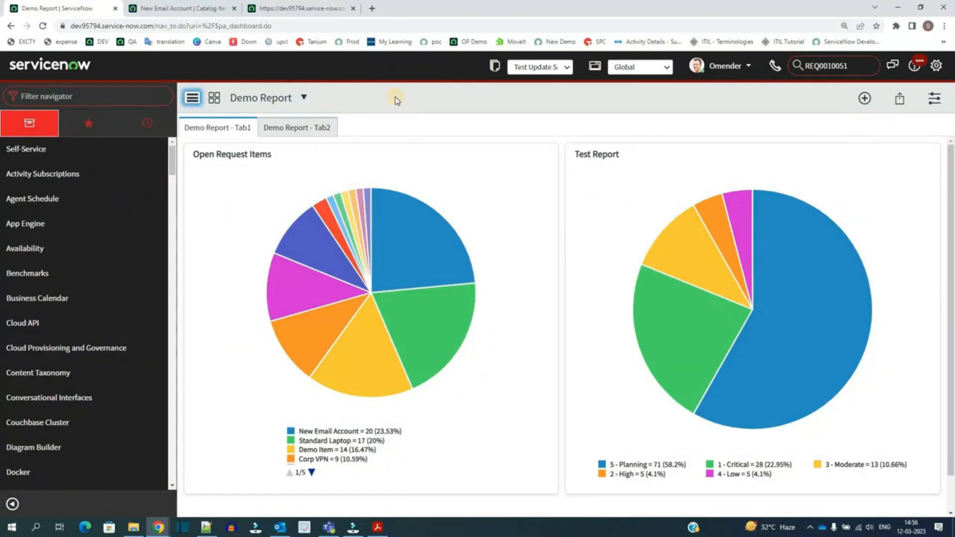
# Step: Open the REST API Explorer by filtering the navigator for "res"
pyautogui.click(100, 88)
pyautogui.write('re')
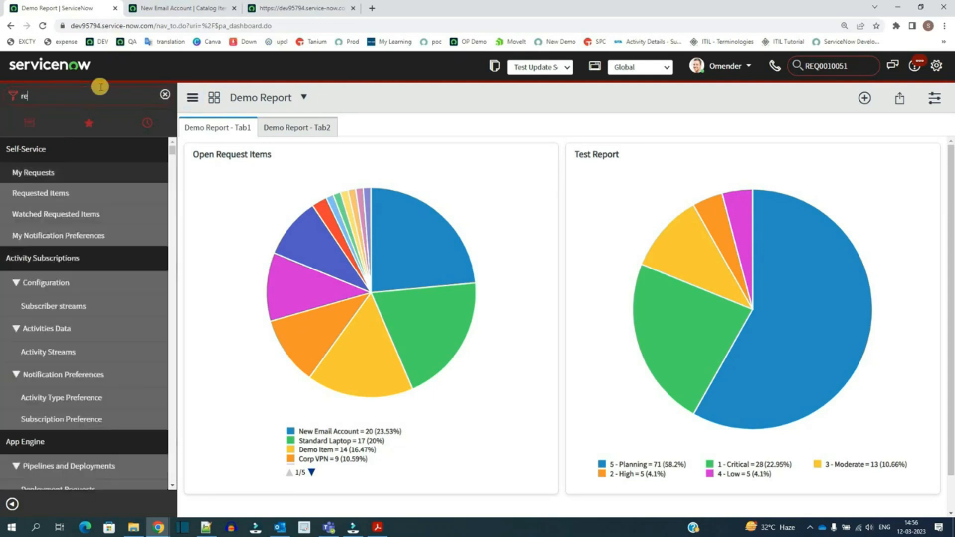
pyautogui.write('s')
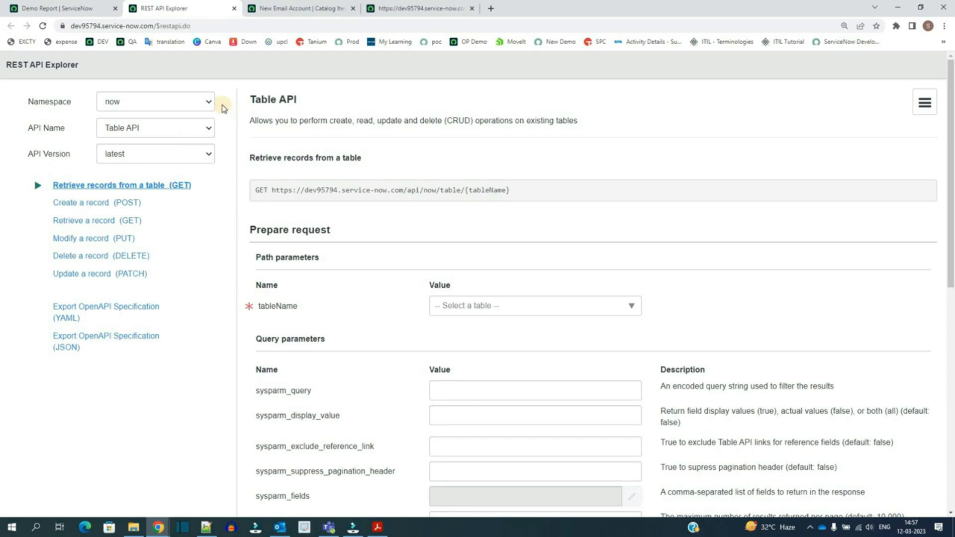
# Step: Set the namespace to sn_sc to use the Service Catalog API and choose its Buy Item (POST) method
pyautogui.click(198, 101)
pyautogui.moveTo(212, 197); pyautogui.dragTo(209, 298)
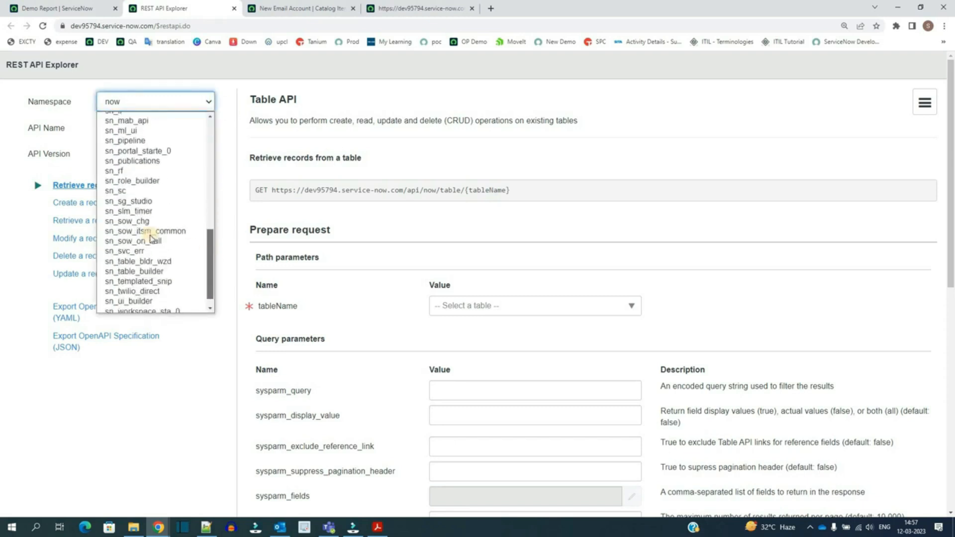
pyautogui.click(112, 191)
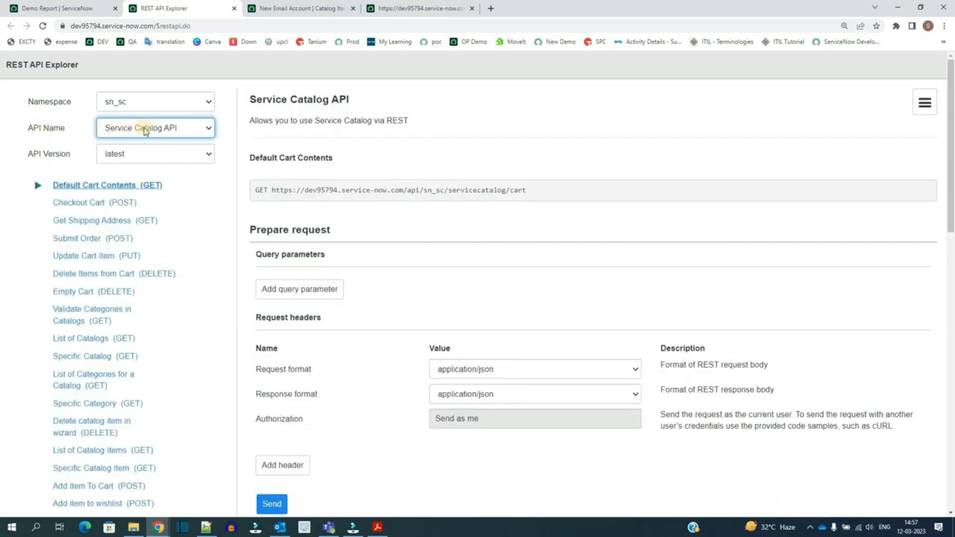
pyautogui.click(159, 129)
pyautogui.click(159, 129)
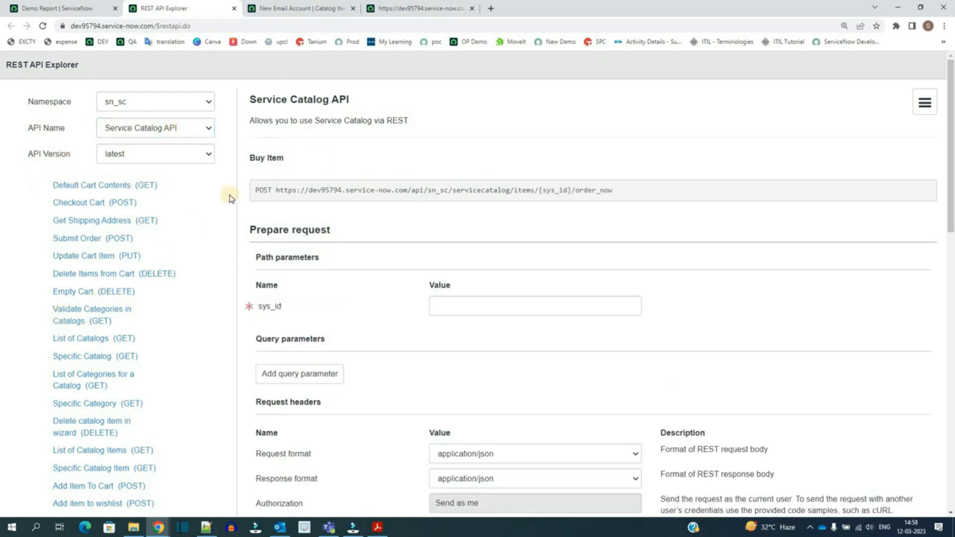
# Step: Copy the New Email Account item's sys_id from its record URL into the sys_id path parameter
pyautogui.scroll(-5, 230, 198)
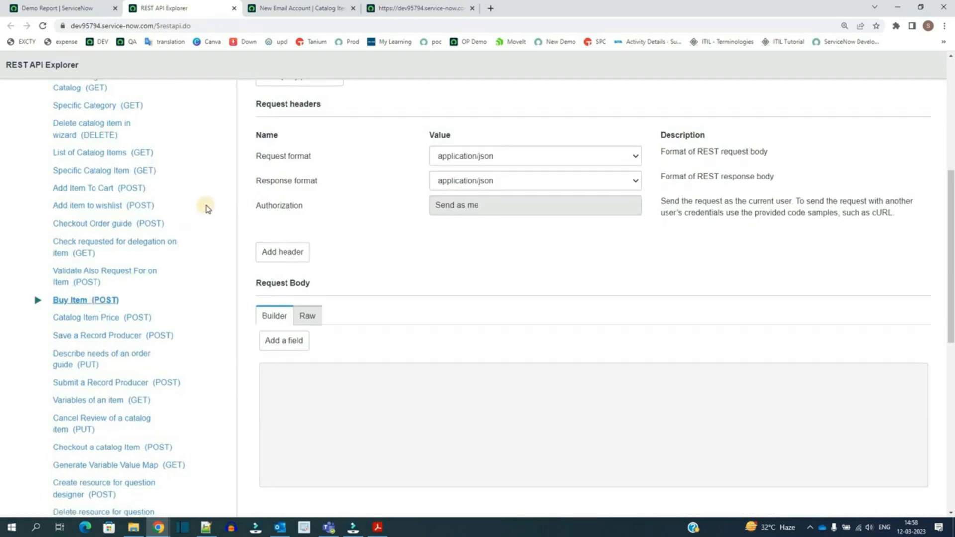
pyautogui.scroll(5, 259, 164)
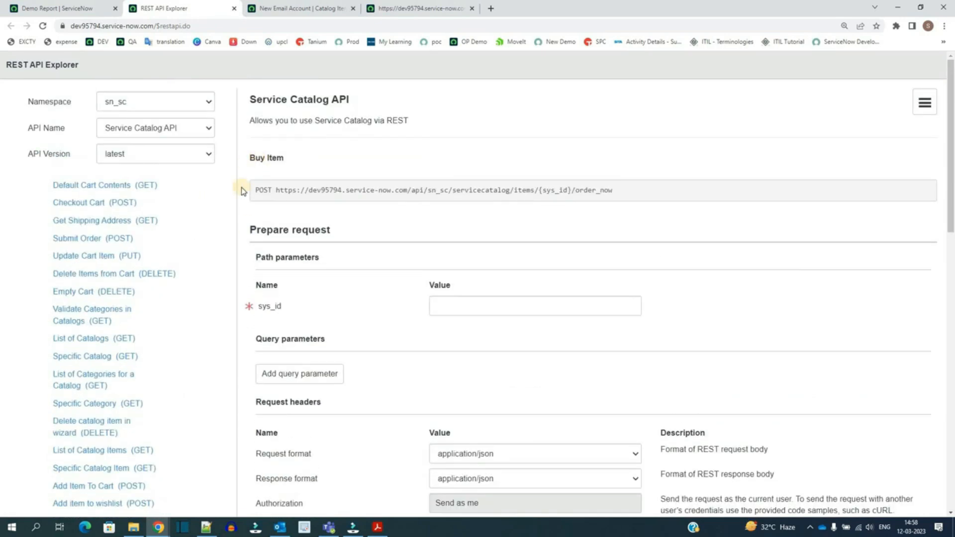
pyautogui.tripleClick(267, 234)
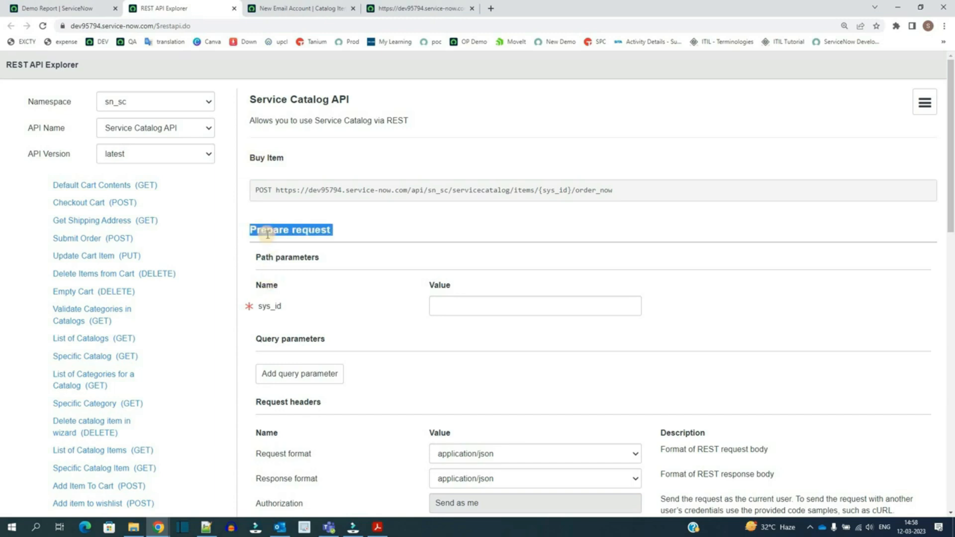
pyautogui.doubleClick(268, 307)
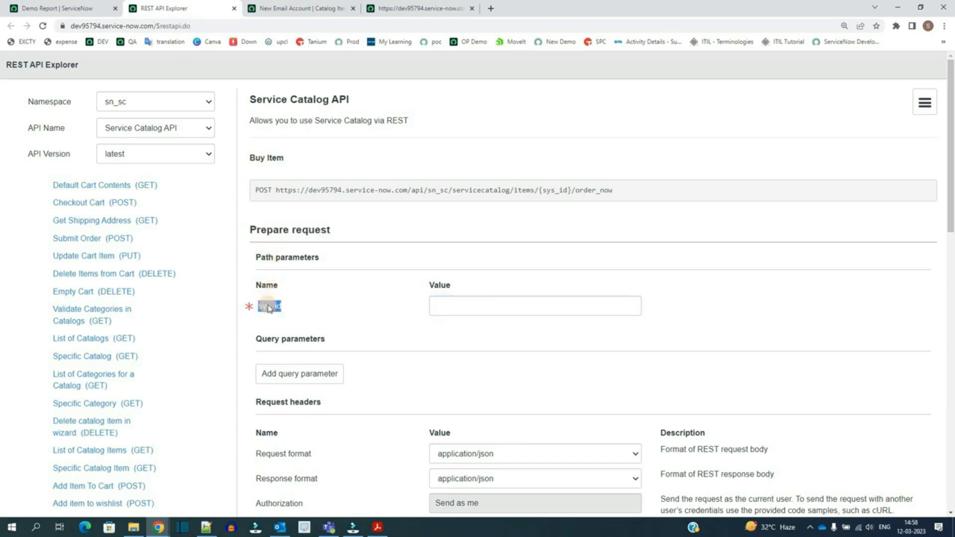
pyautogui.click(287, 11)
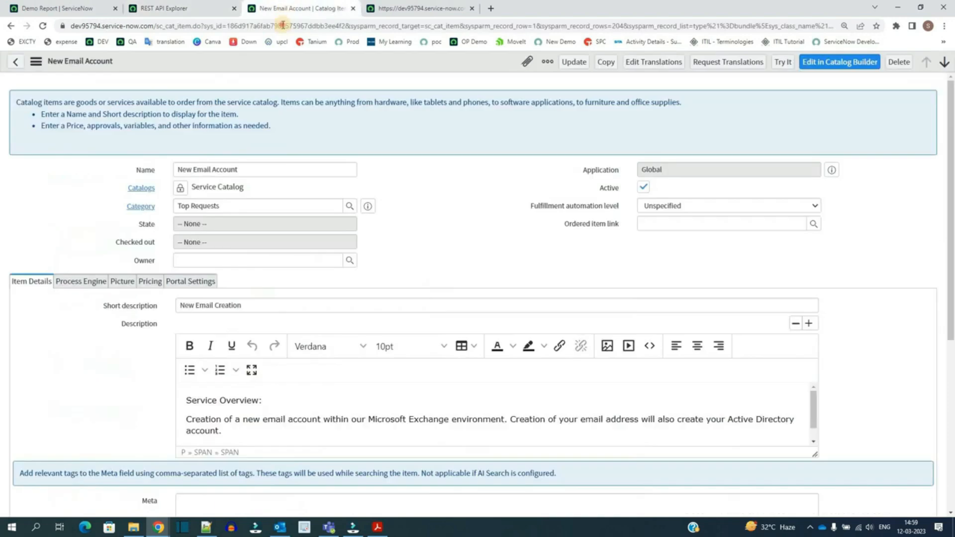
pyautogui.doubleClick(283, 26)
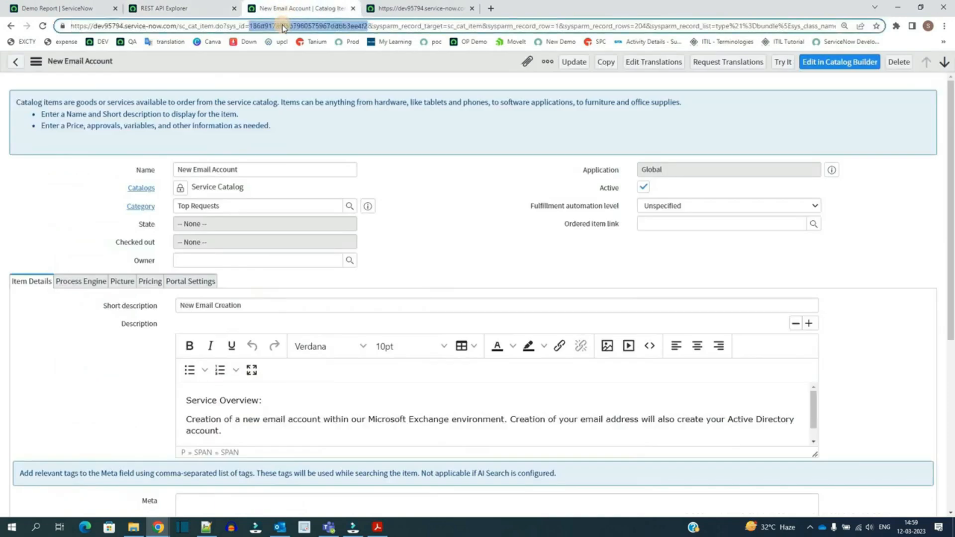
pyautogui.click(184, 8)
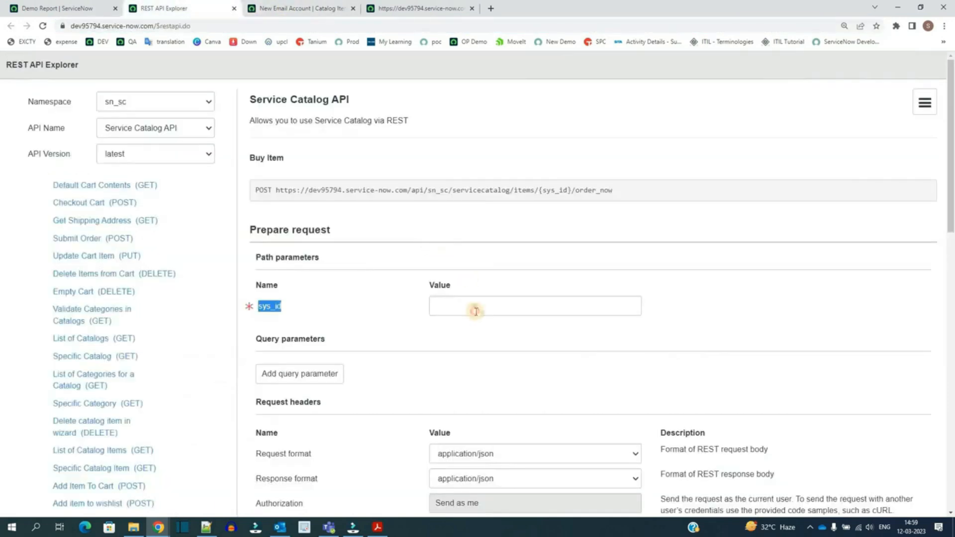
pyautogui.click(475, 311)
pyautogui.hotkey('ctrl', 'v')
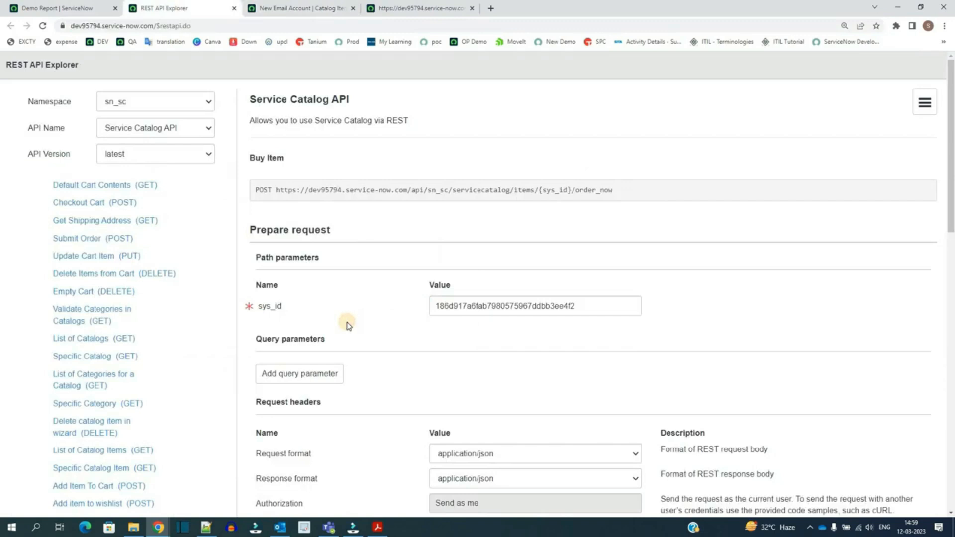
# Step: Examine the request headers, including the Authorization setting and the Add header option
pyautogui.scroll(-3, 347, 324)
pyautogui.tripleClick(296, 252)
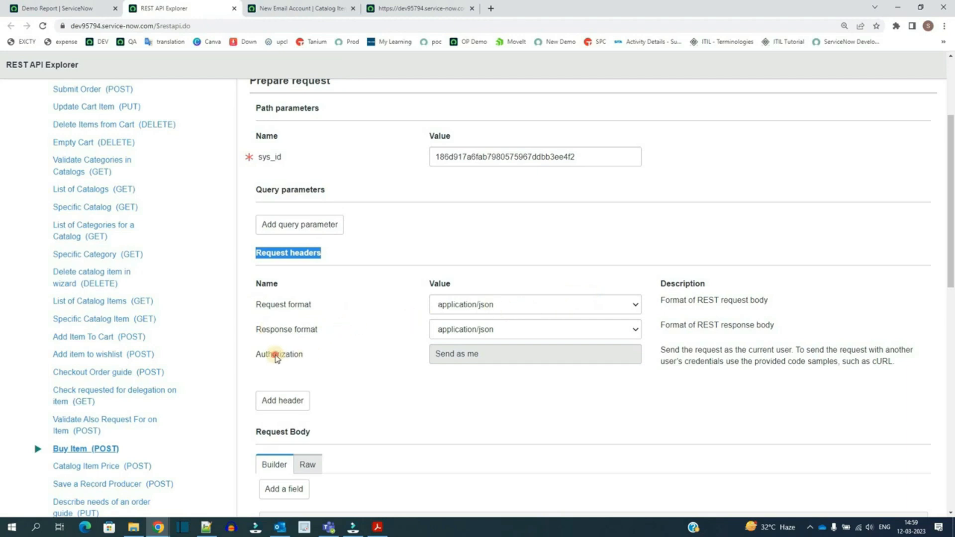
pyautogui.doubleClick(277, 355)
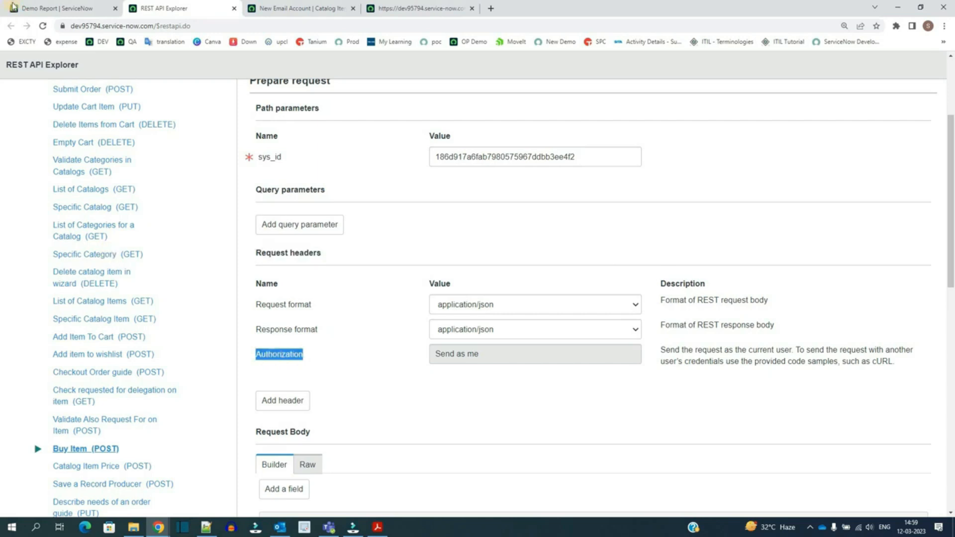
pyautogui.click(55, 8)
pyautogui.click(165, 11)
pyautogui.click(548, 362)
pyautogui.click(548, 362)
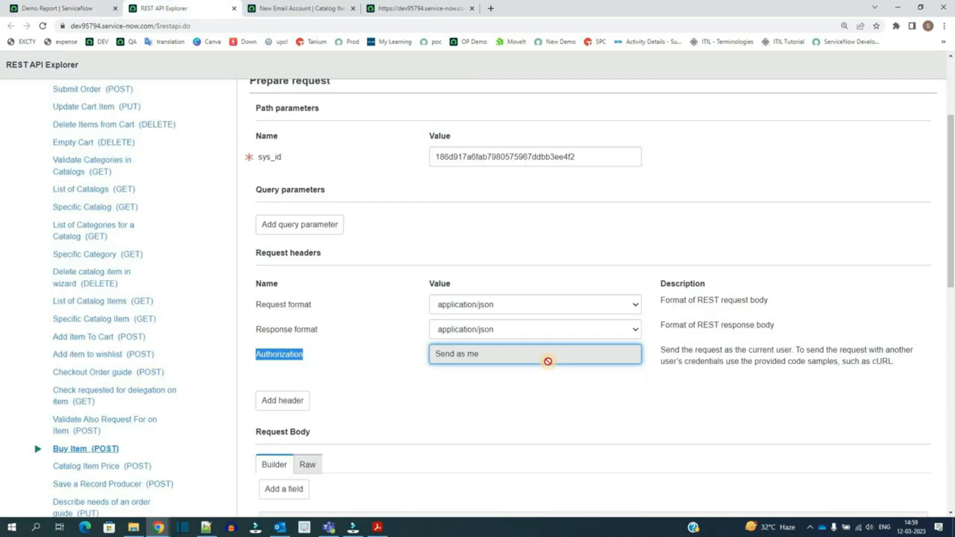
pyautogui.click(50, 8)
pyautogui.click(204, 7)
pyautogui.click(386, 358)
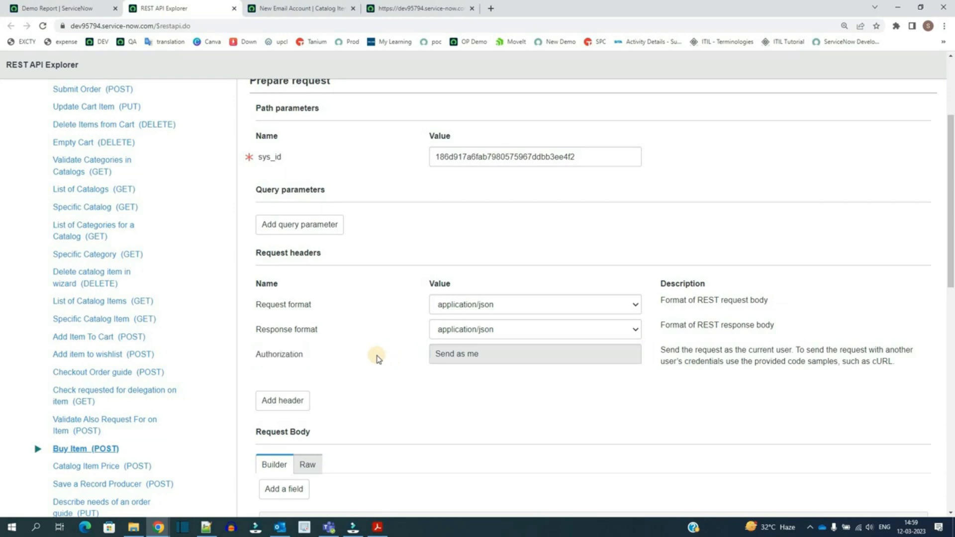
pyautogui.click(290, 401)
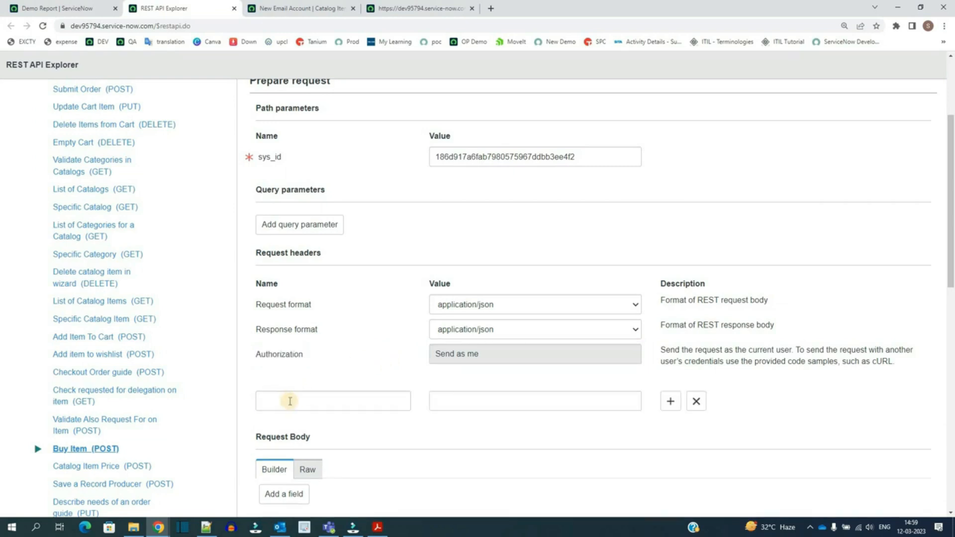
pyautogui.click(291, 401)
pyautogui.click(507, 404)
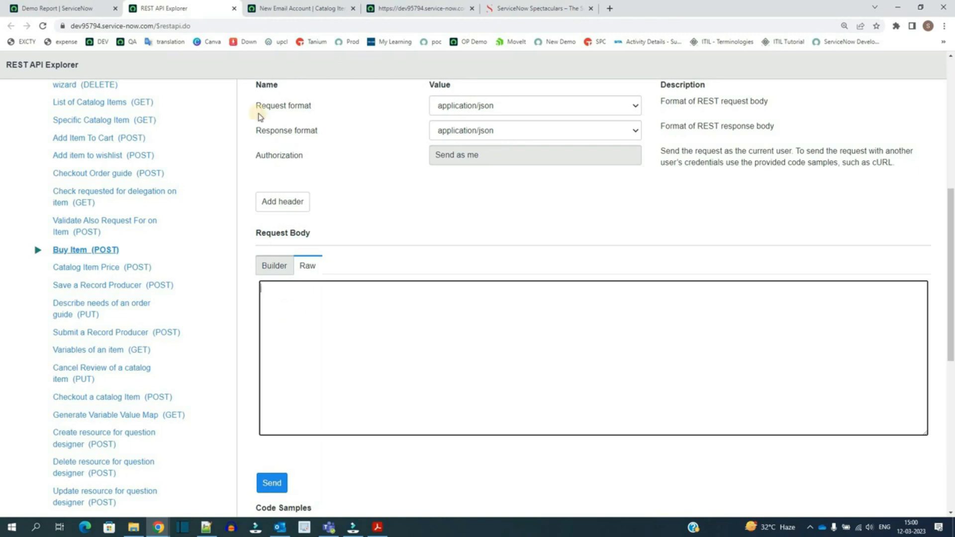
# Step: Check the New Email Account item's variables to find the Preferred Email address variable name
pyautogui.click(297, 7)
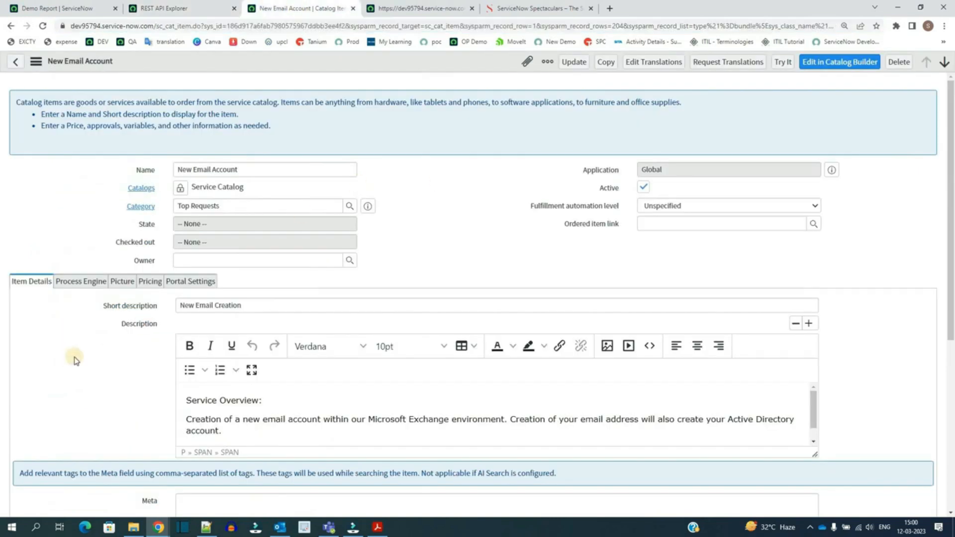
pyautogui.scroll(-5, 71, 358)
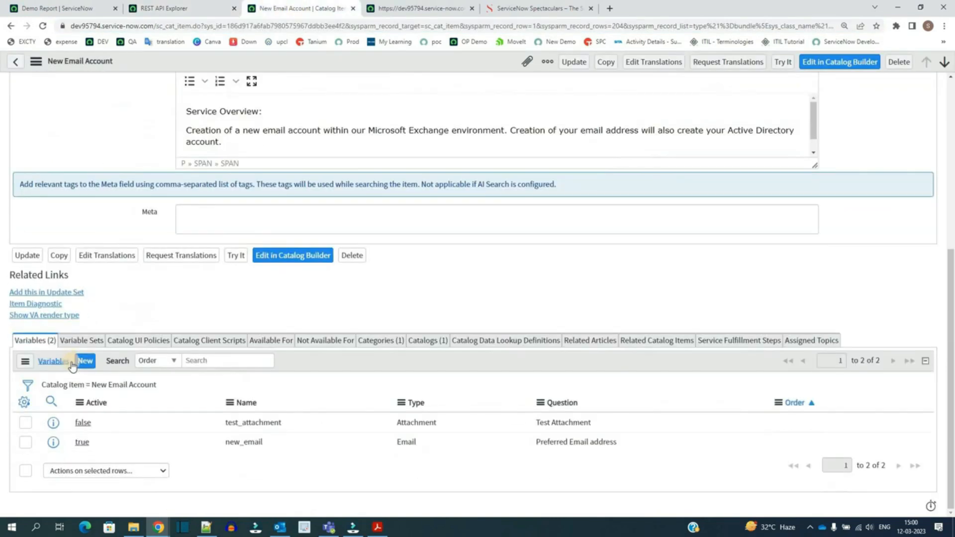
pyautogui.doubleClick(82, 442)
pyautogui.doubleClick(228, 442)
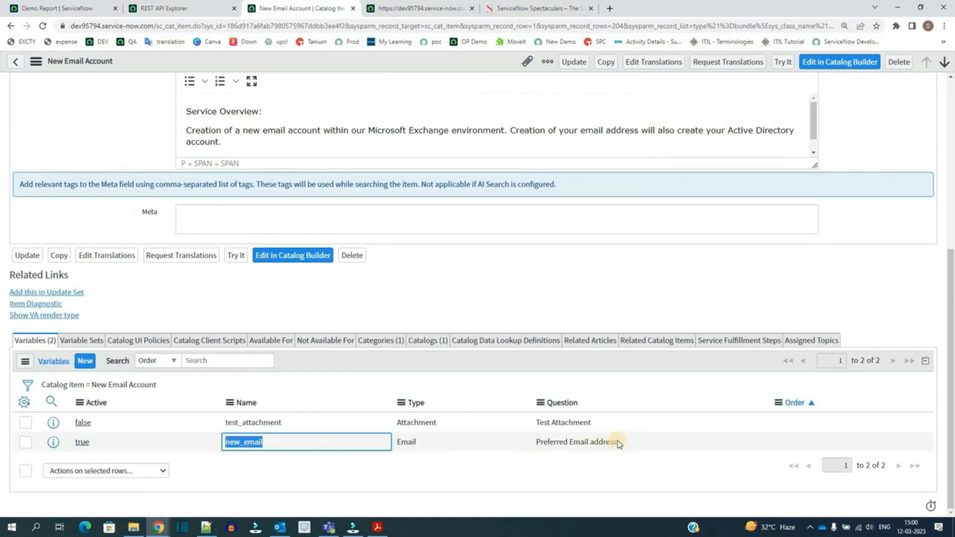
pyautogui.doubleClick(545, 442)
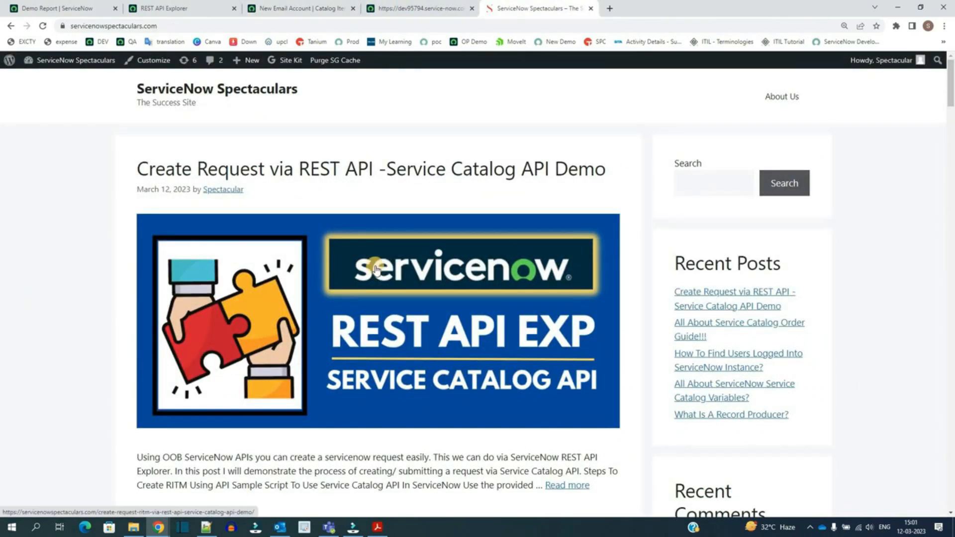
# Step: Open the Create Request via REST API blog post and copy its sample request body JSON
pyautogui.click(375, 269)
pyautogui.scroll(-1, 116, 381)
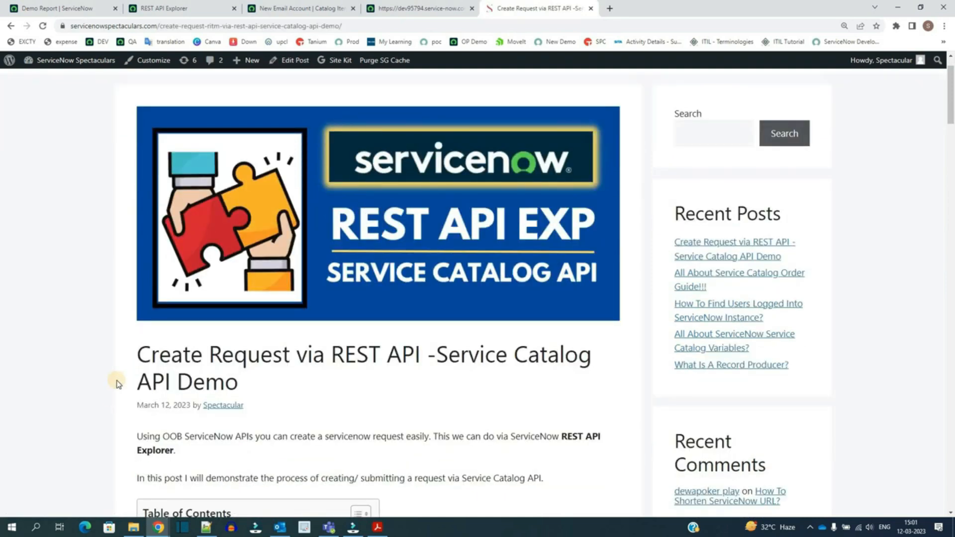
pyautogui.scroll(-5, 118, 383)
pyautogui.scroll(-15, 118, 383)
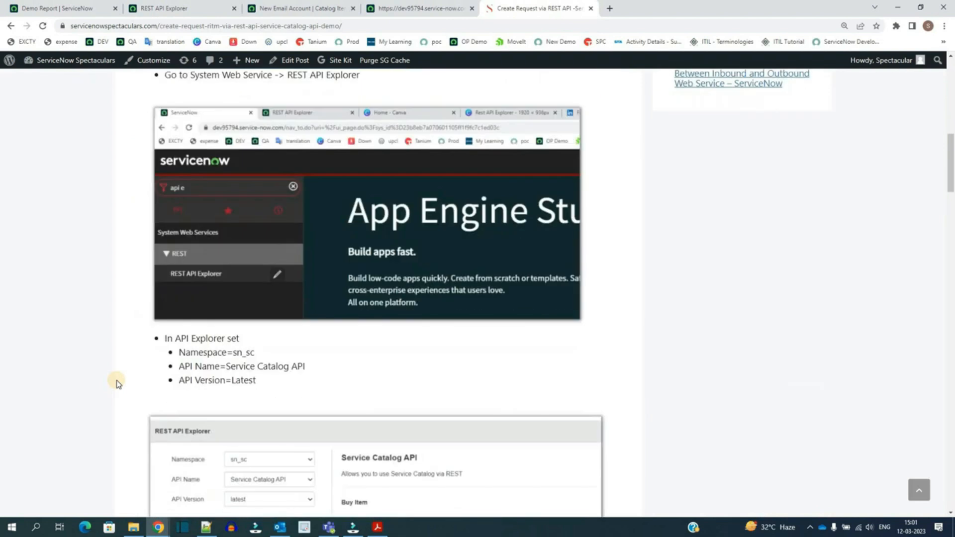
pyautogui.scroll(-11, 116, 383)
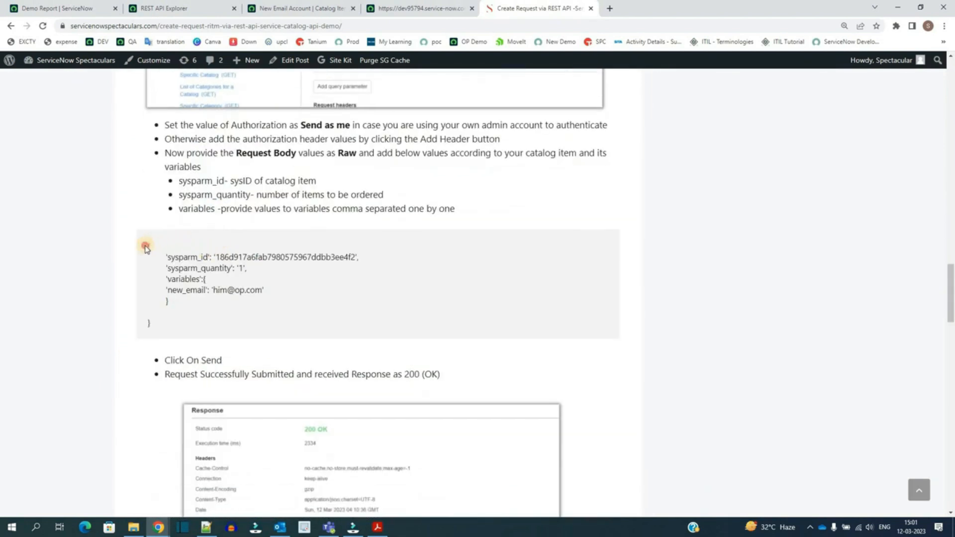
pyautogui.moveTo(146, 247); pyautogui.dragTo(159, 330)
pyautogui.hotkey('ctrl', 'c')
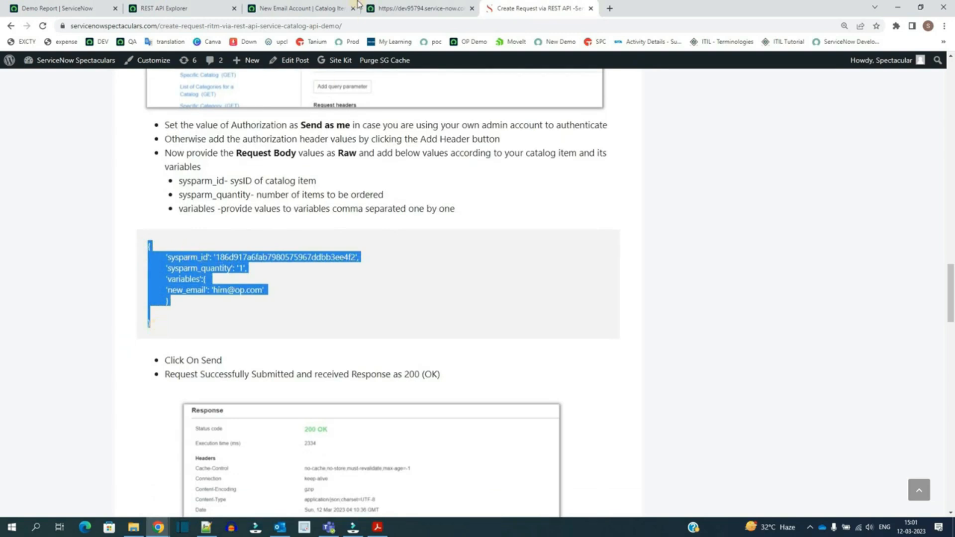
# Step: Paste the sample JSON into the raw request body of the Buy Item request
pyautogui.click(199, 9)
pyautogui.click(310, 343)
pyautogui.hotkey('ctrl', 'v')
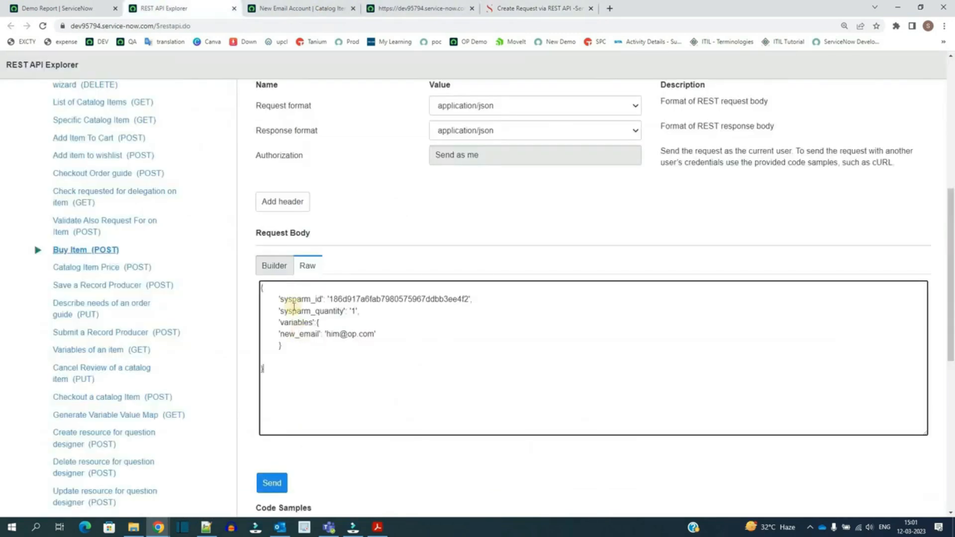
# Step: Review the request body's sysparm_id, sysparm_quantity and variables entries
pyautogui.doubleClick(305, 298)
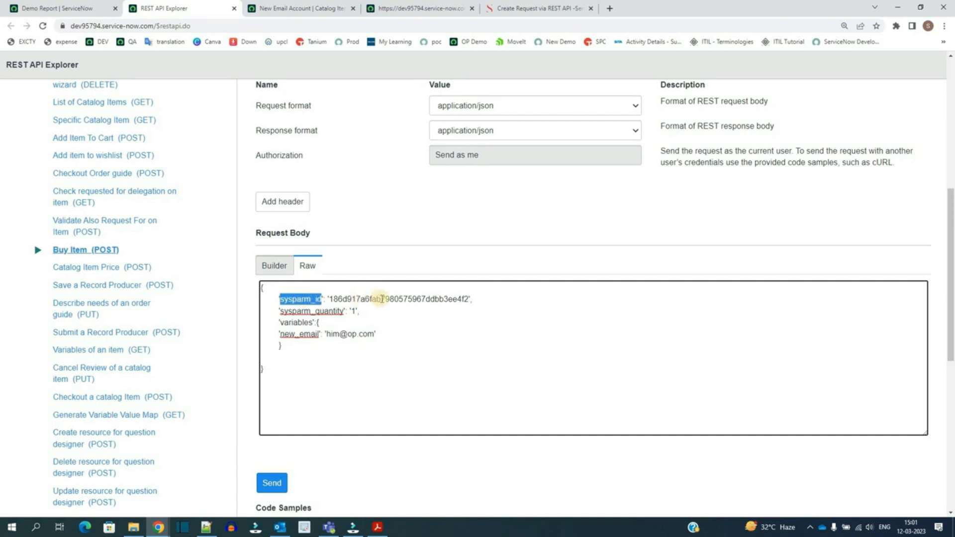
pyautogui.doubleClick(381, 299)
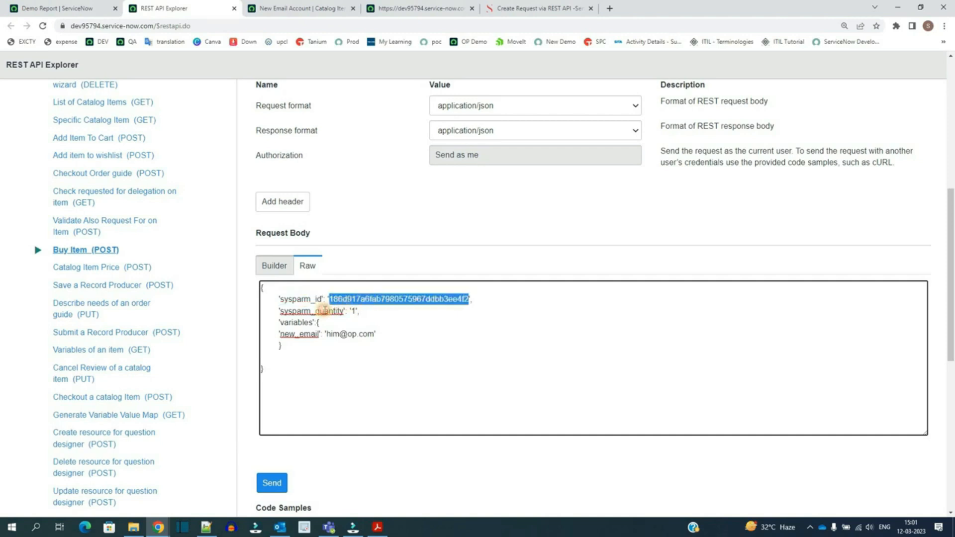
pyautogui.doubleClick(324, 311)
pyautogui.click(355, 312)
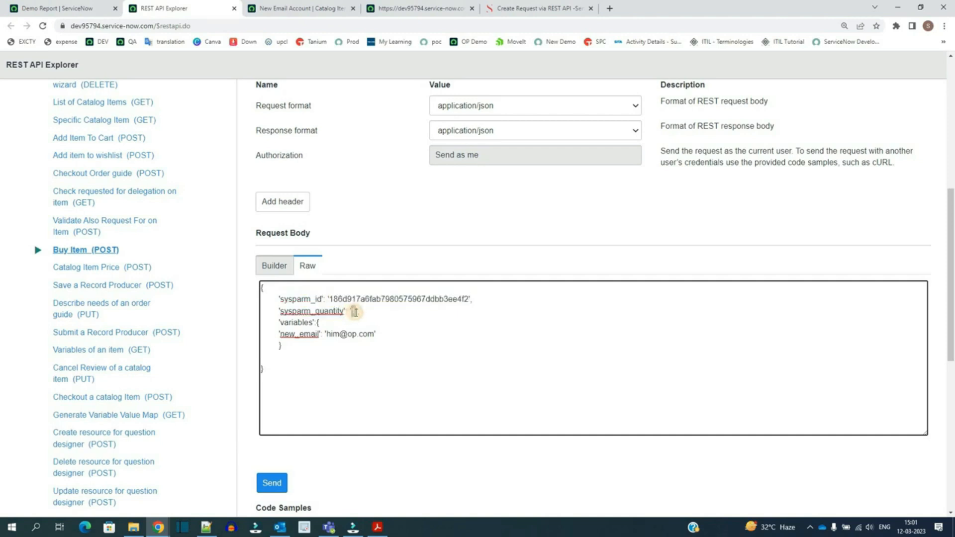
pyautogui.write(": '1',")
pyautogui.doubleClick(296, 323)
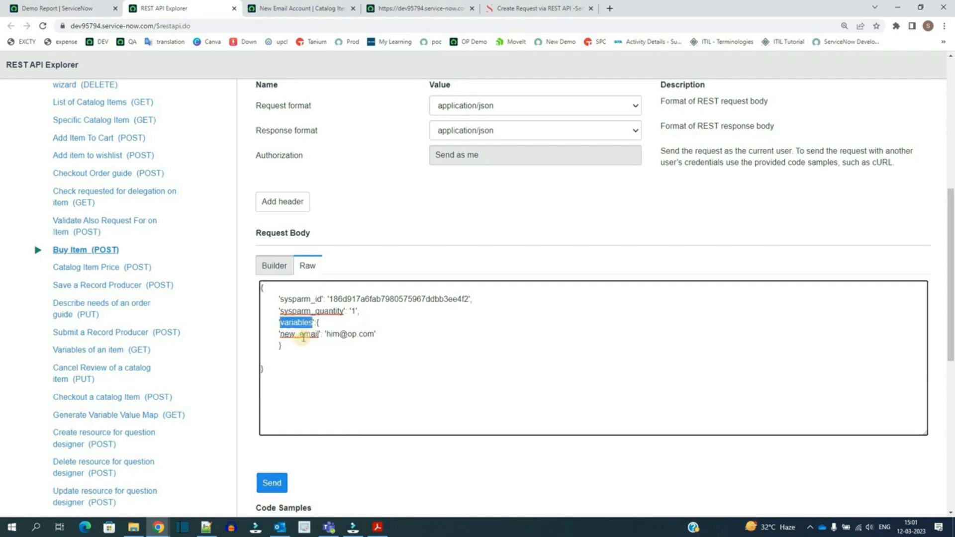
# Step: Tidy the closing braces of the raw request body, then send the Buy Item request and confirm the modification prompt
pyautogui.doubleClick(303, 338)
pyautogui.click(381, 333)
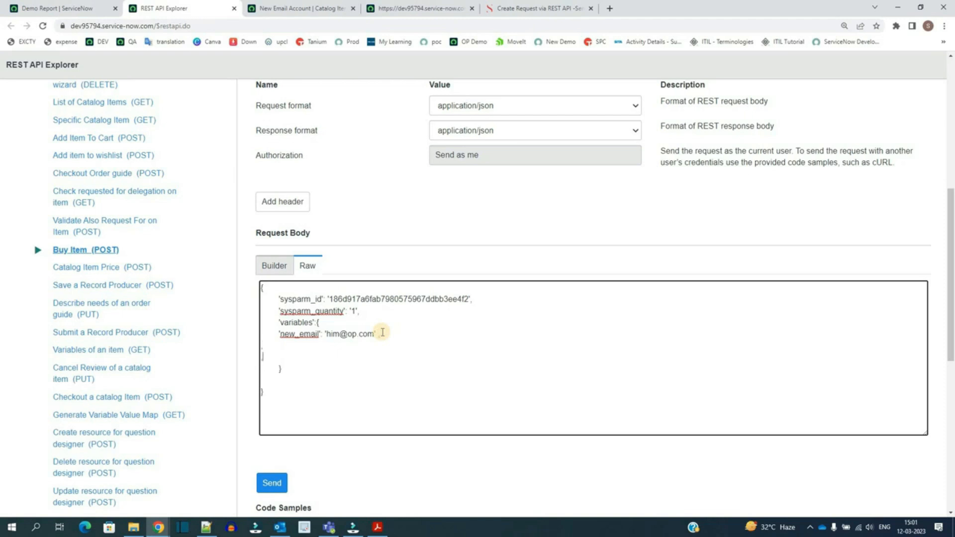
pyautogui.press('Delete')
pyautogui.press('Delete')
pyautogui.press('Delete')
pyautogui.scroll(-4, 383, 332)
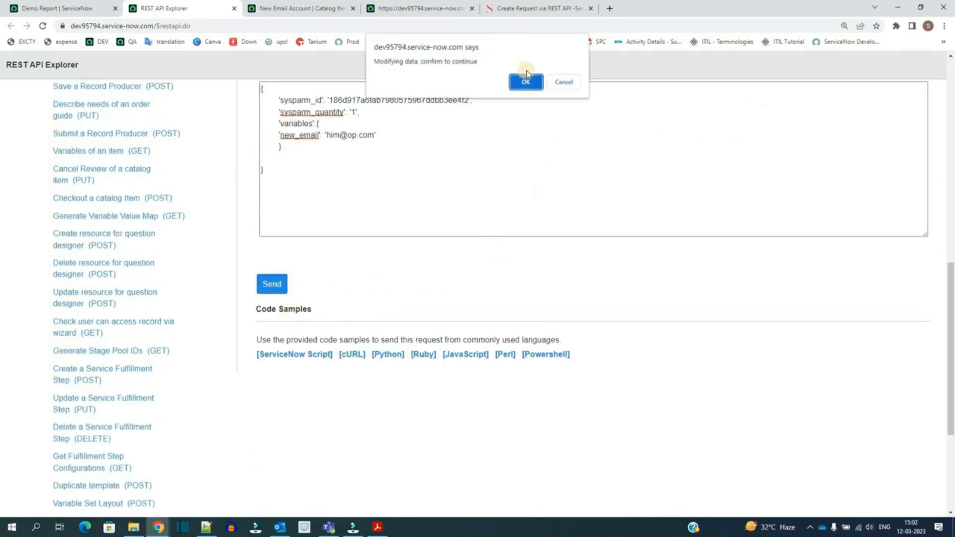
pyautogui.click(527, 76)
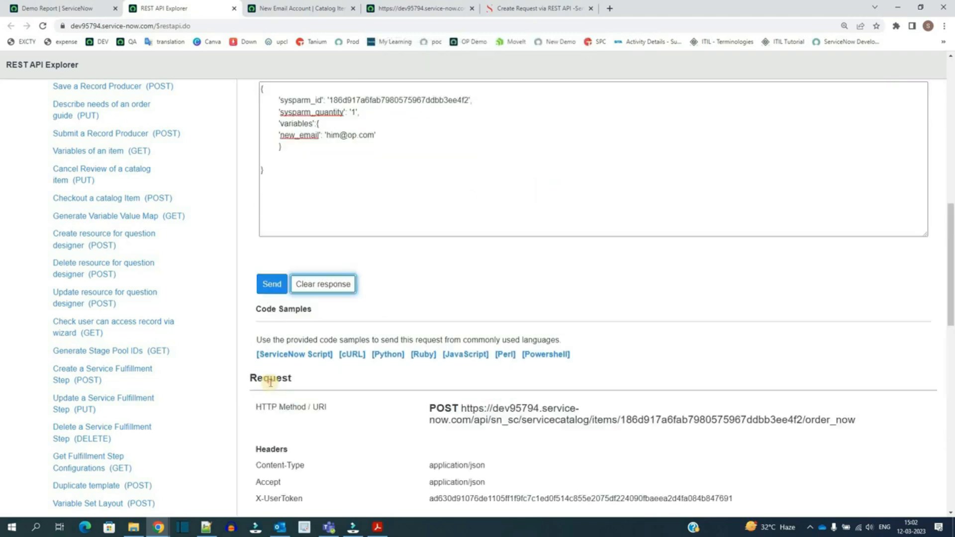
# Step: Review the sent request details and the response status code
pyautogui.doubleClick(270, 381)
pyautogui.scroll(-6, 442, 400)
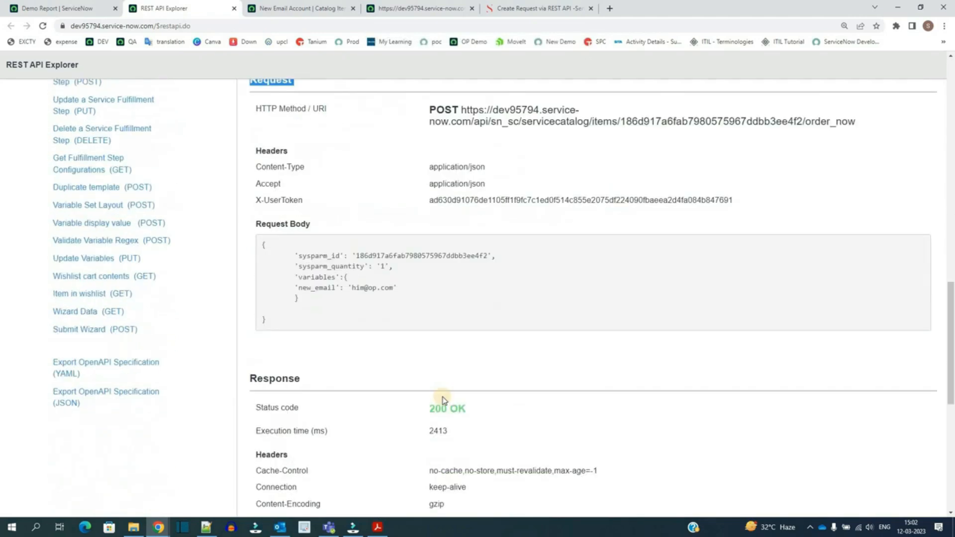
pyautogui.doubleClick(440, 408)
pyautogui.tripleClick(441, 407)
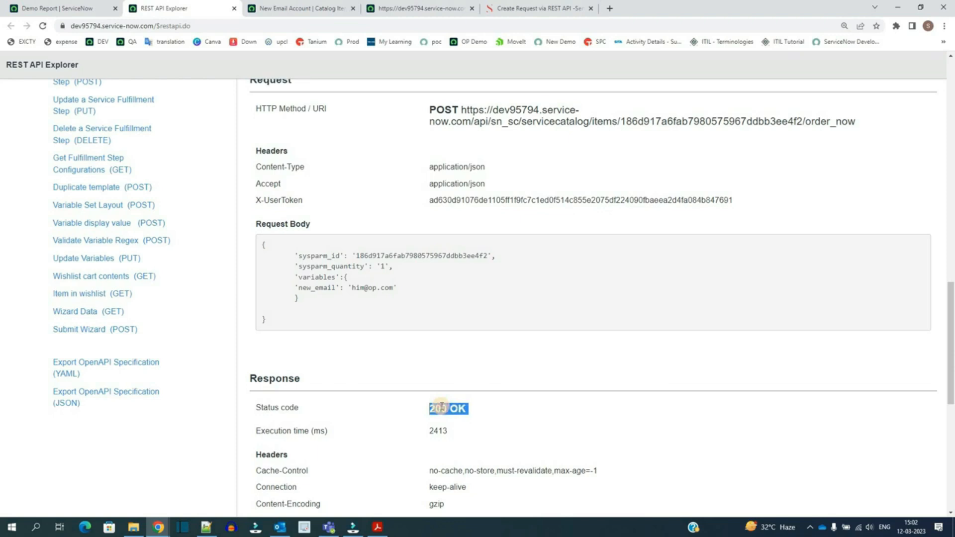
pyautogui.scroll(-8, 441, 407)
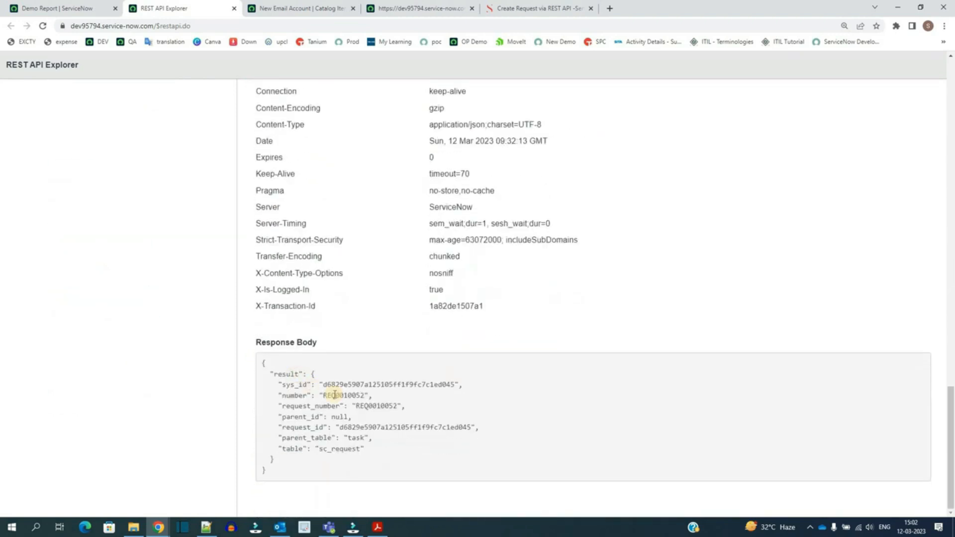
# Step: Copy the request number from the response body and look it up in the instance's global search
pyautogui.doubleClick(347, 395)
pyautogui.hotkey('ctrl', 'c')
pyautogui.click(93, 7)
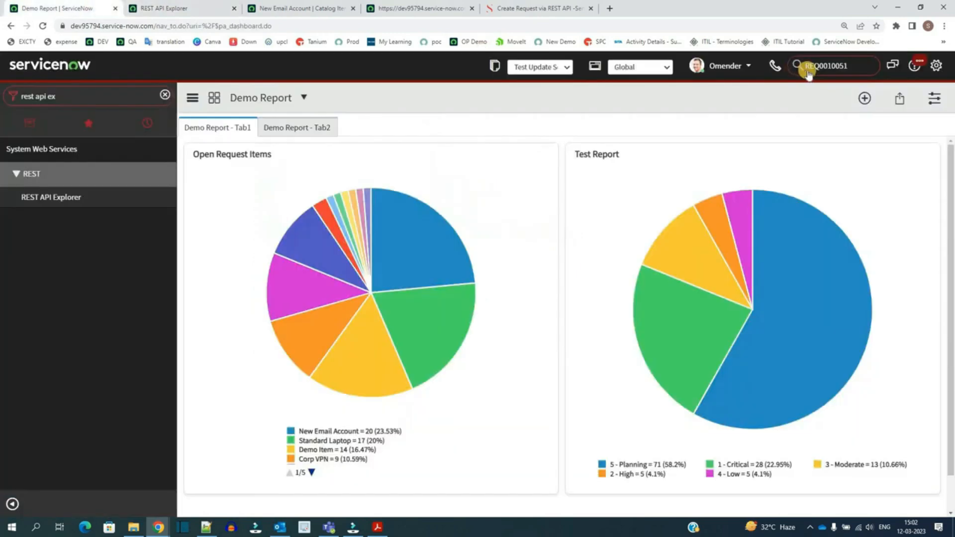
pyautogui.doubleClick(826, 65)
pyautogui.hotkey('ctrl', 'v')
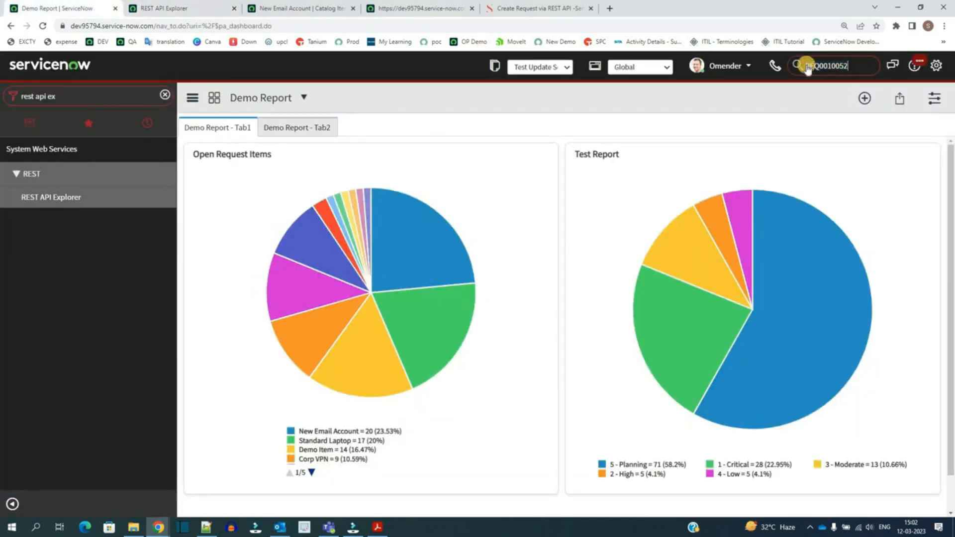
pyautogui.press('Return')
# Step: Open the request's requested item and inspect its Preferred Email address variable and catalog tasks
pyautogui.scroll(-2, 229, 219)
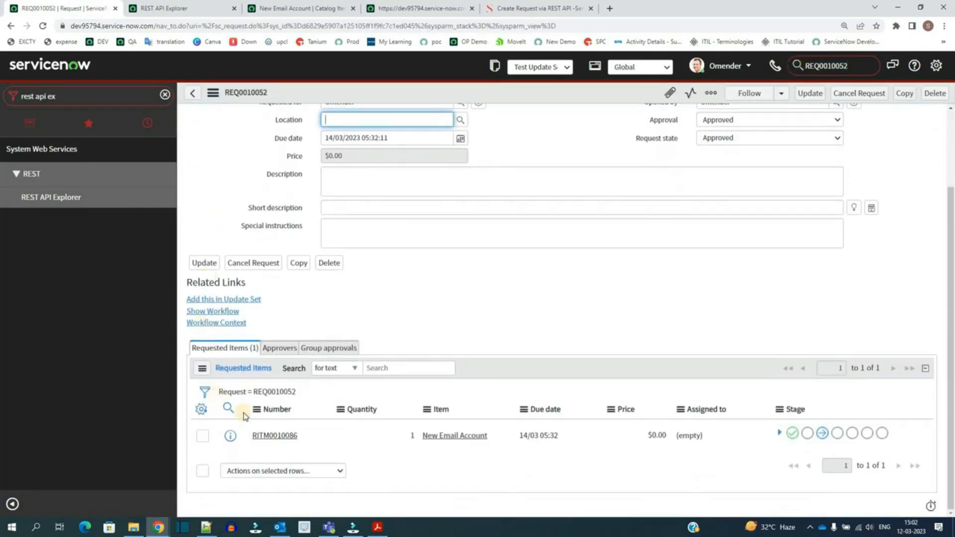
pyautogui.click(275, 436)
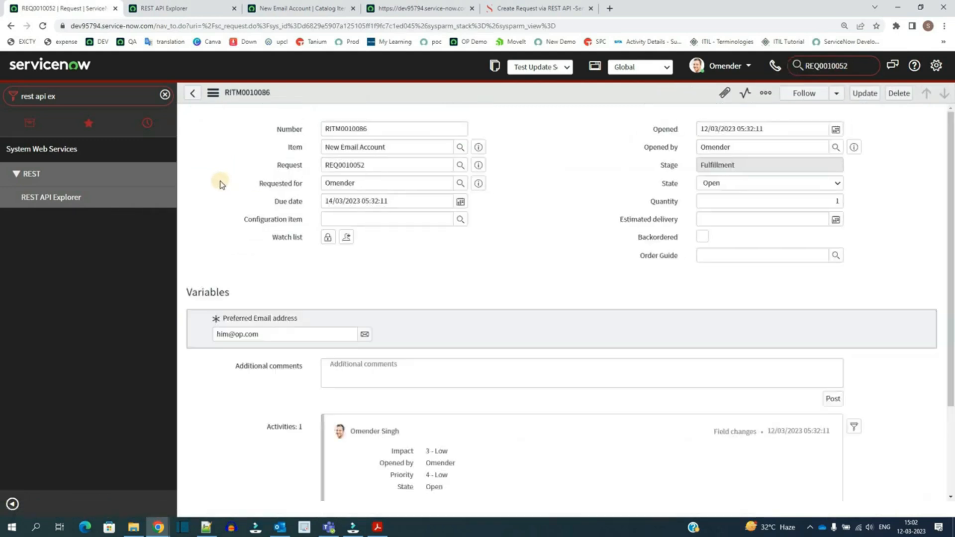
pyautogui.scroll(-1, 253, 288)
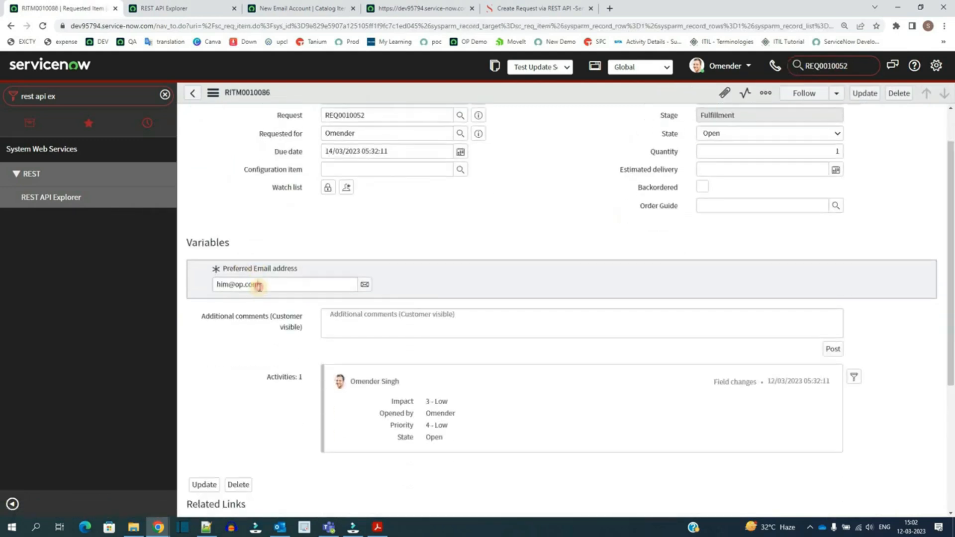
pyautogui.tripleClick(259, 288)
pyautogui.scroll(-4, 259, 287)
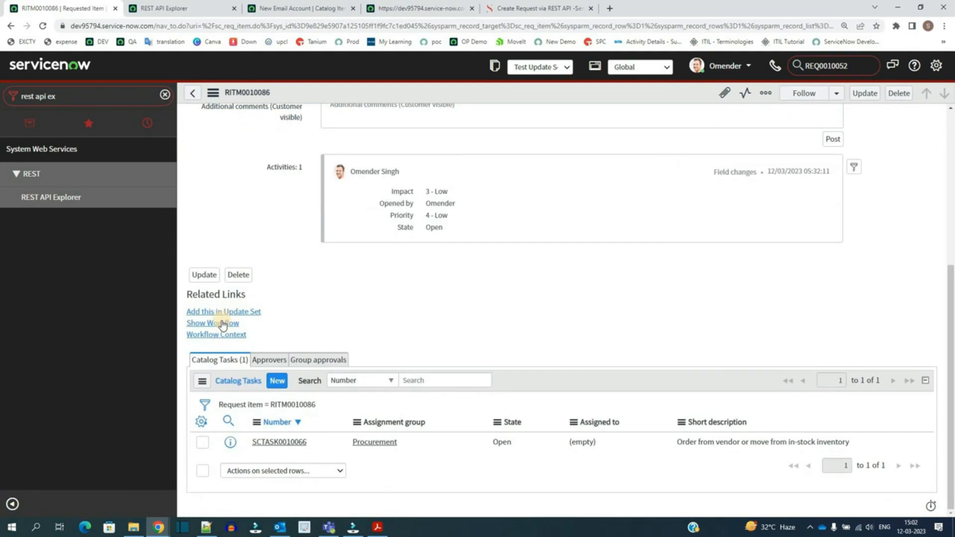
# Step: Return to the REST API Explorer, then scroll through the blog post's response and sample script sections
pyautogui.hotkey('ctrl', 'Tab')
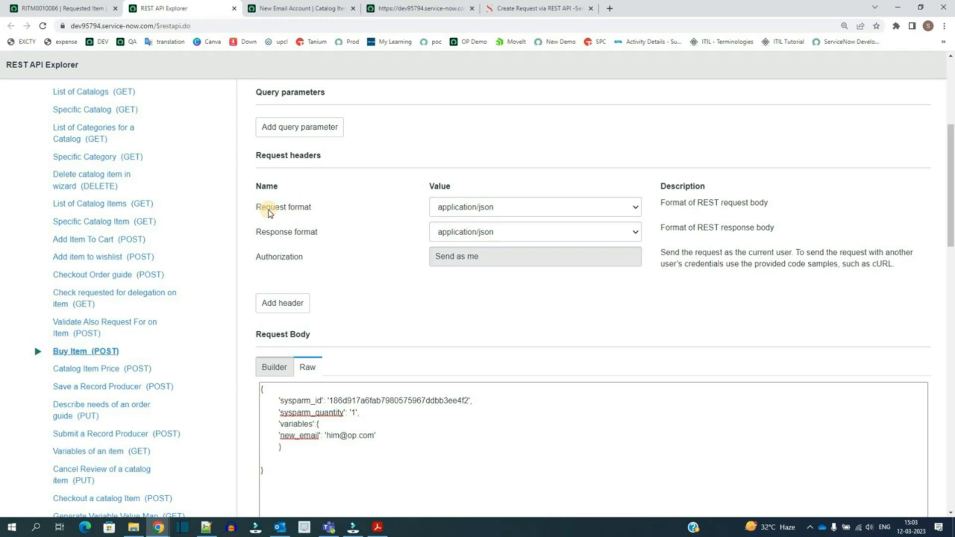
pyautogui.scroll(5, 269, 211)
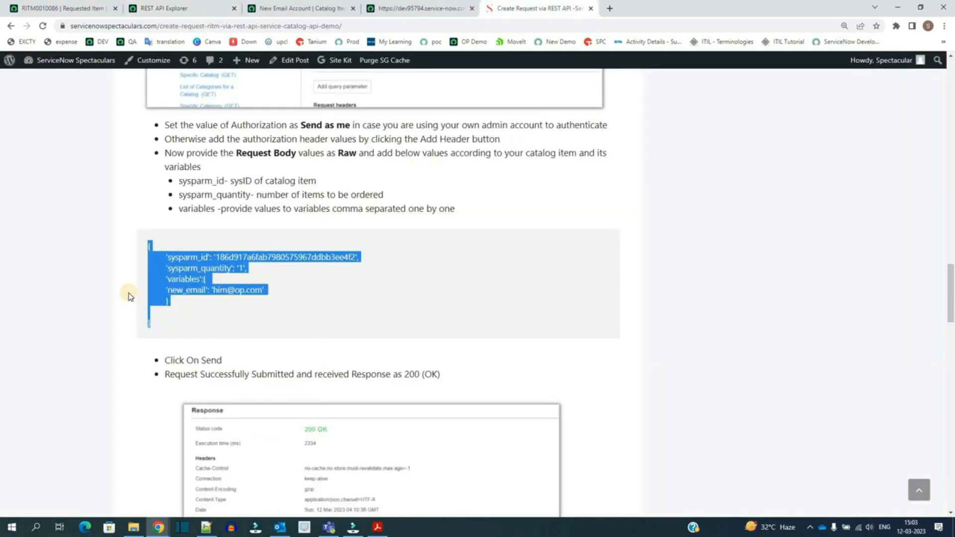
pyautogui.click(128, 297)
pyautogui.scroll(-1, 125, 300)
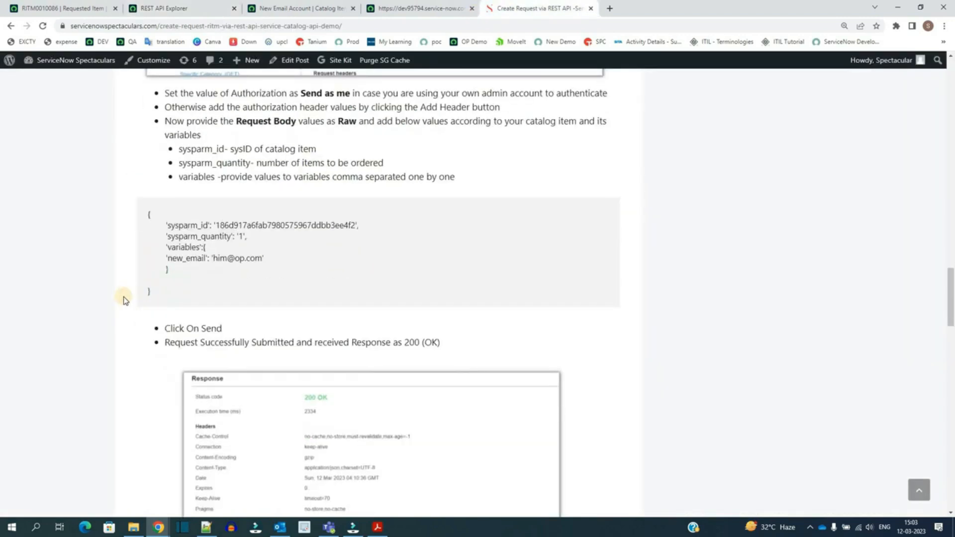
pyautogui.scroll(-9, 124, 300)
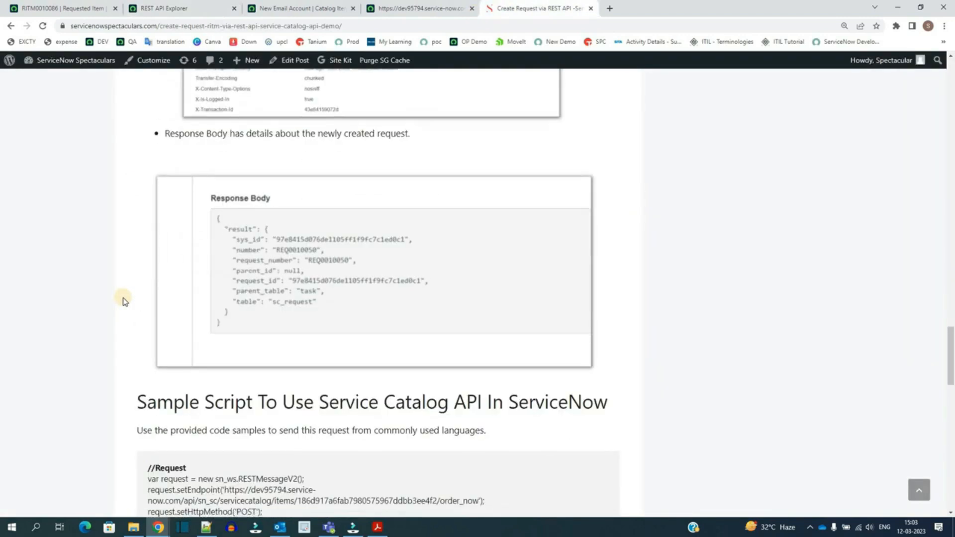
pyautogui.scroll(7, 124, 301)
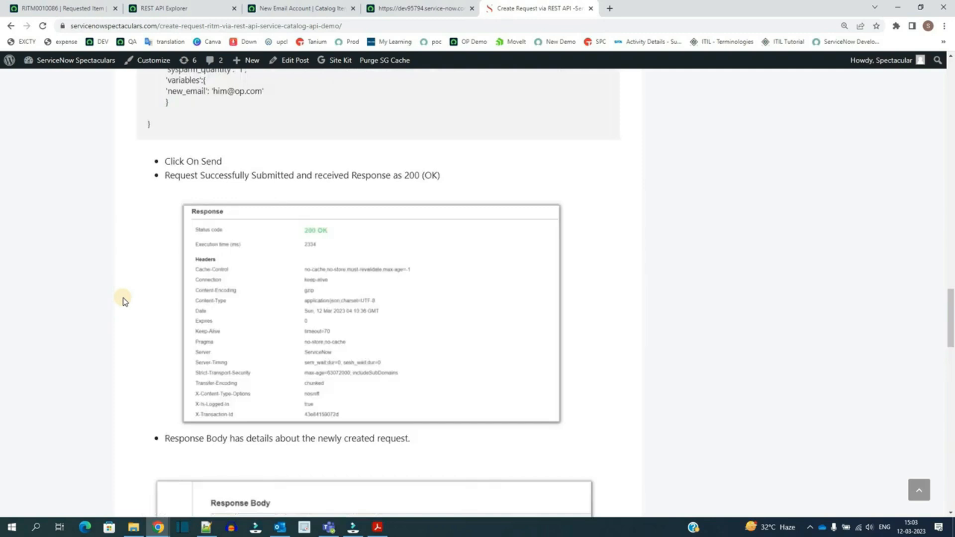
pyautogui.scroll(-12, 124, 300)
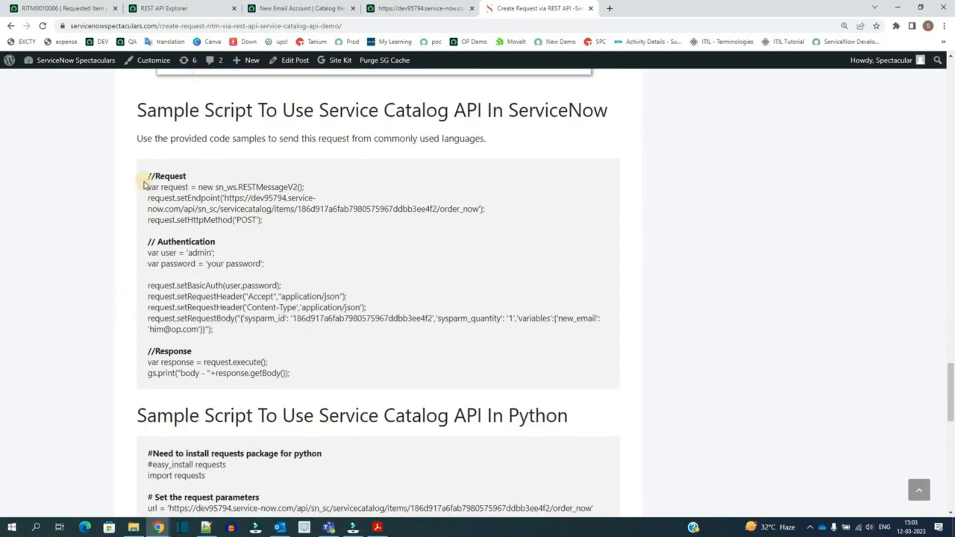
# Step: Highlight parts of the blog's ServiceNow sample script, such as the endpoint and authentication lines, then return to the REST API Explorer
pyautogui.moveTo(144, 180); pyautogui.dragTo(290, 375)
pyautogui.click(290, 376)
pyautogui.click(164, 192)
pyautogui.keyDown('shift'); pyautogui.click(151, 178); pyautogui.keyUp('shift')
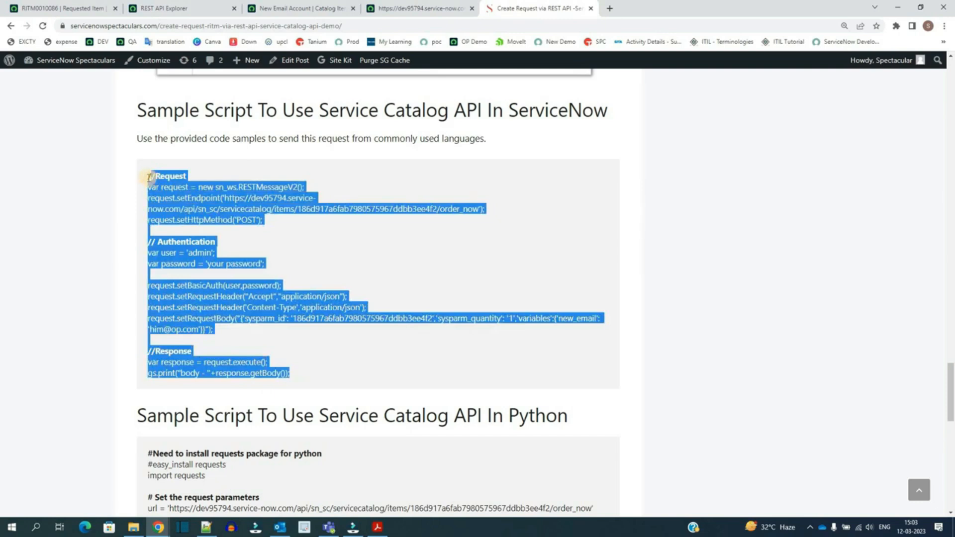
pyautogui.click(179, 249)
pyautogui.moveTo(168, 254); pyautogui.dragTo(276, 264)
pyautogui.click(277, 263)
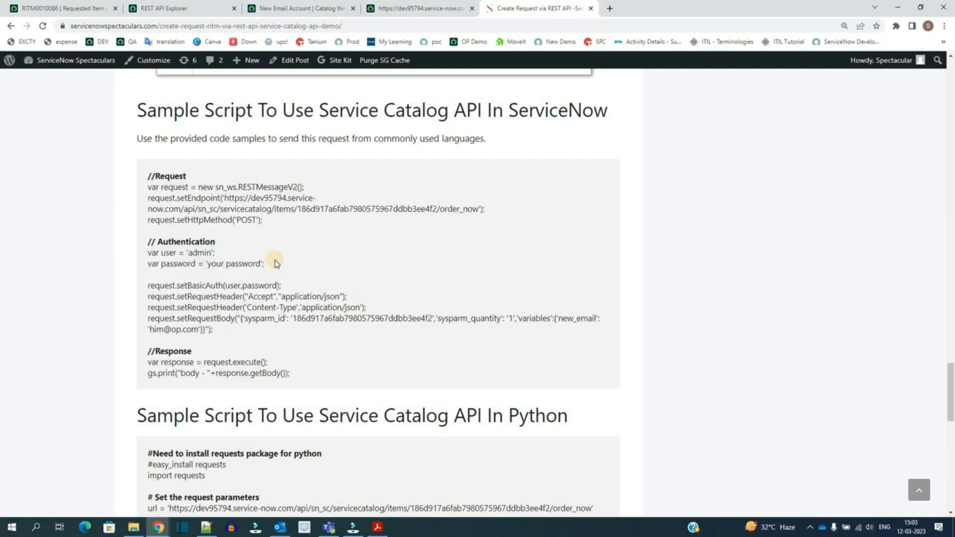
pyautogui.moveTo(223, 198); pyautogui.dragTo(252, 207)
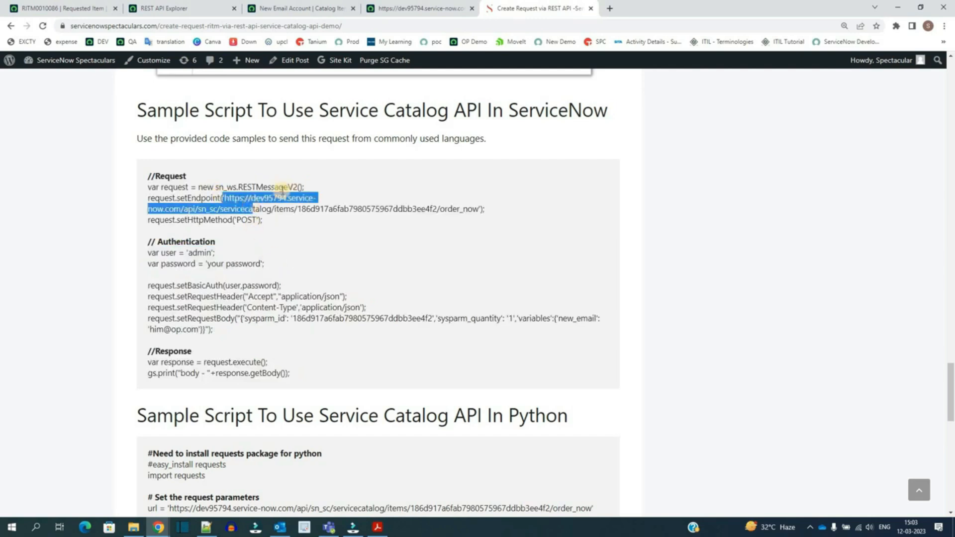
pyautogui.doubleClick(270, 197)
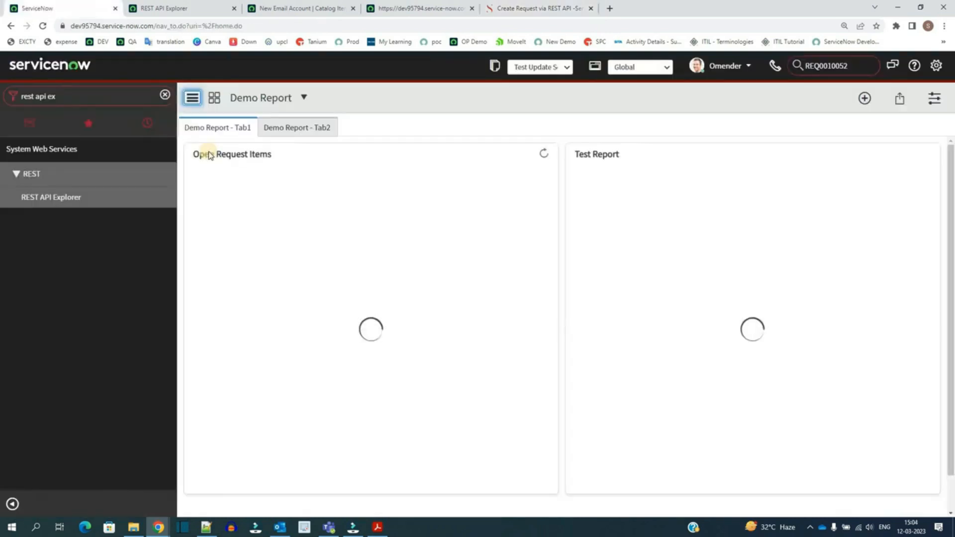
pyautogui.click(209, 6)
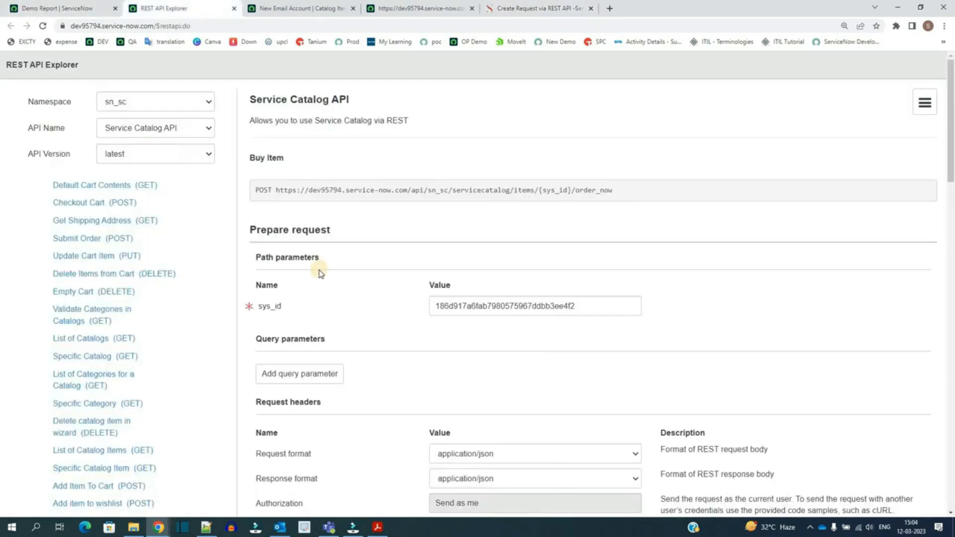
pyautogui.scroll(-10, 184, 284)
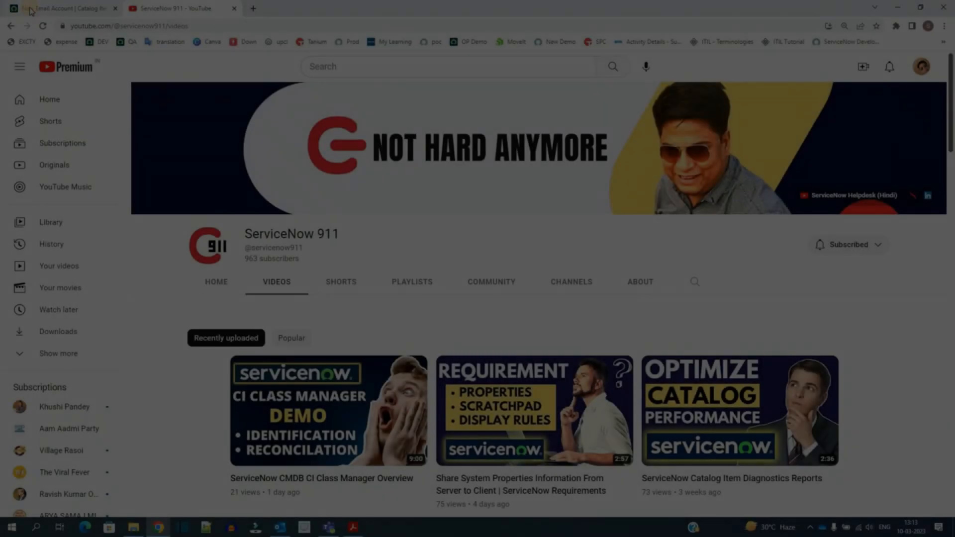
# Step: Check the New Email Account item's variables list and open the item with Try It
pyautogui.click(30, 11)
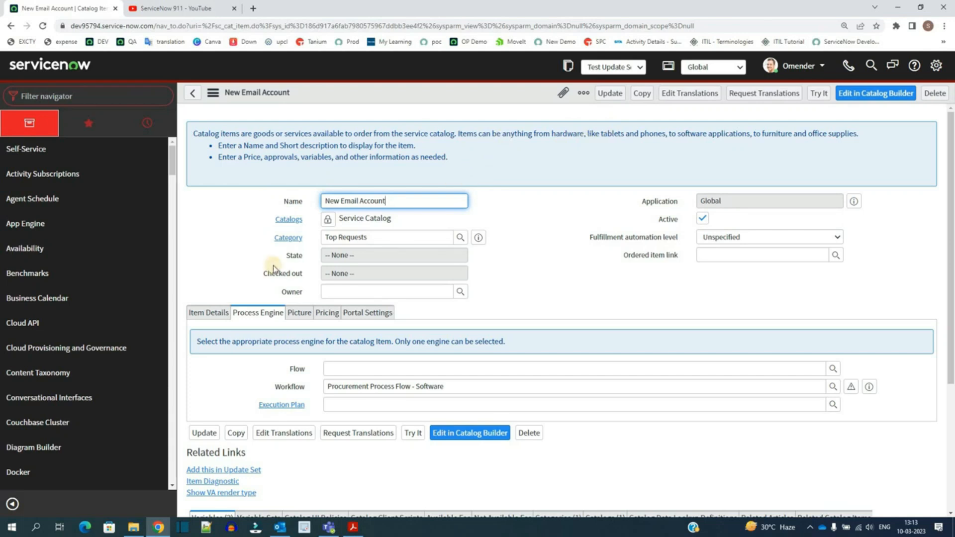
pyautogui.scroll(-4, 246, 251)
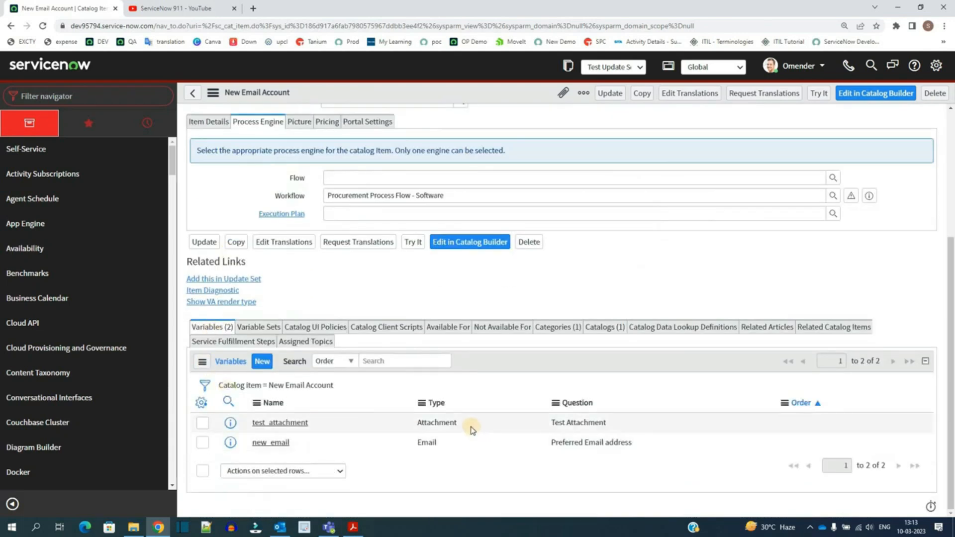
pyautogui.doubleClick(417, 426)
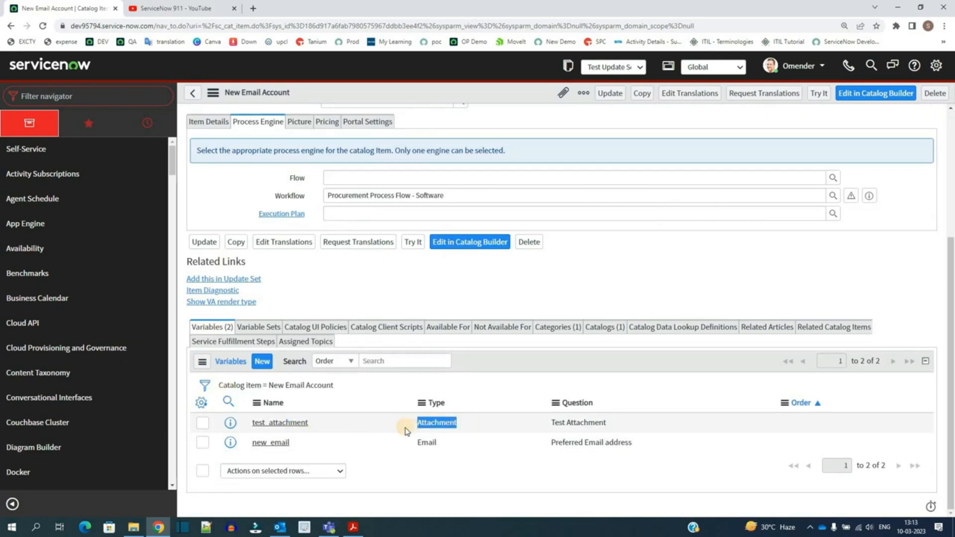
pyautogui.scroll(4, 400, 420)
pyautogui.click(816, 98)
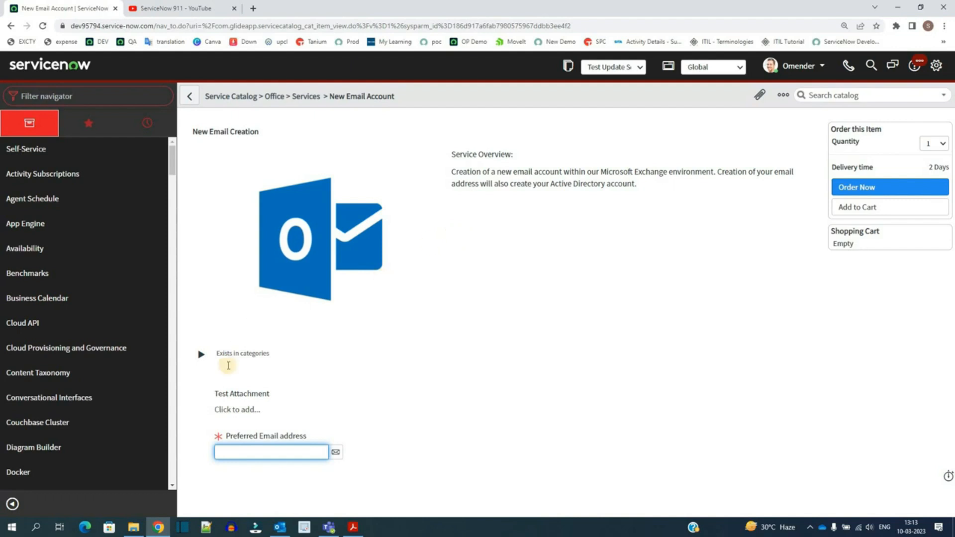
# Step: Upload the ci class manager (1) image to the Test Attachment variable
pyautogui.tripleClick(233, 397)
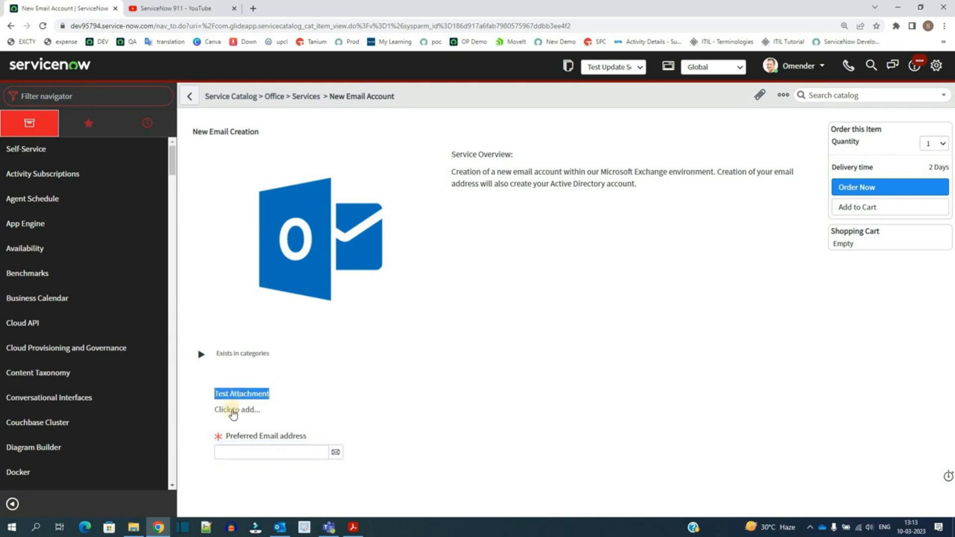
pyautogui.click(232, 410)
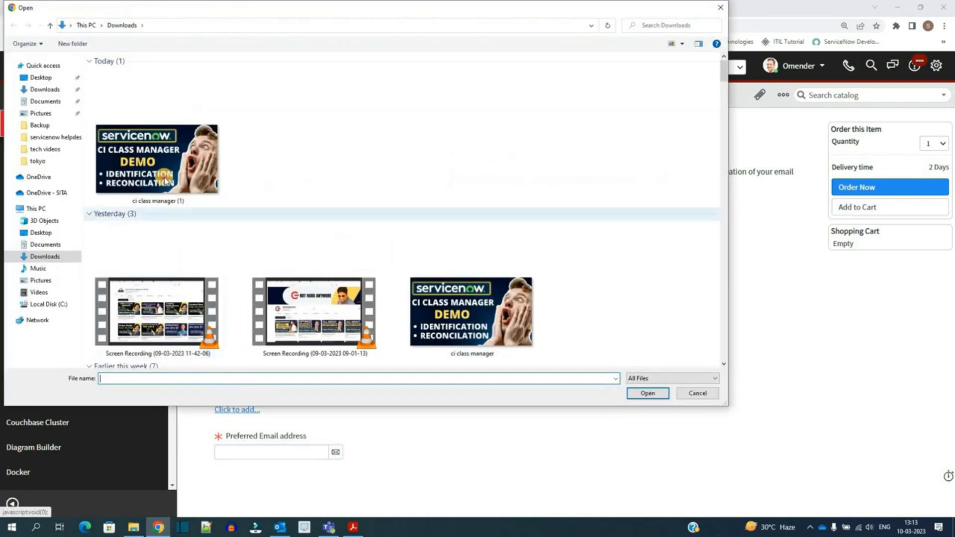
pyautogui.doubleClick(157, 159)
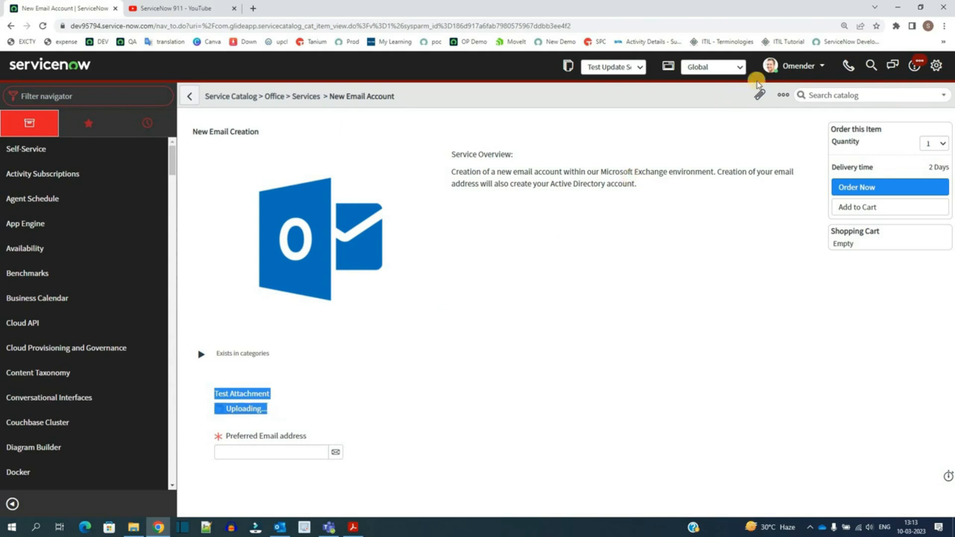
# Step: Add an image through Manage Attachments and submit the item with Order Now
pyautogui.click(757, 97)
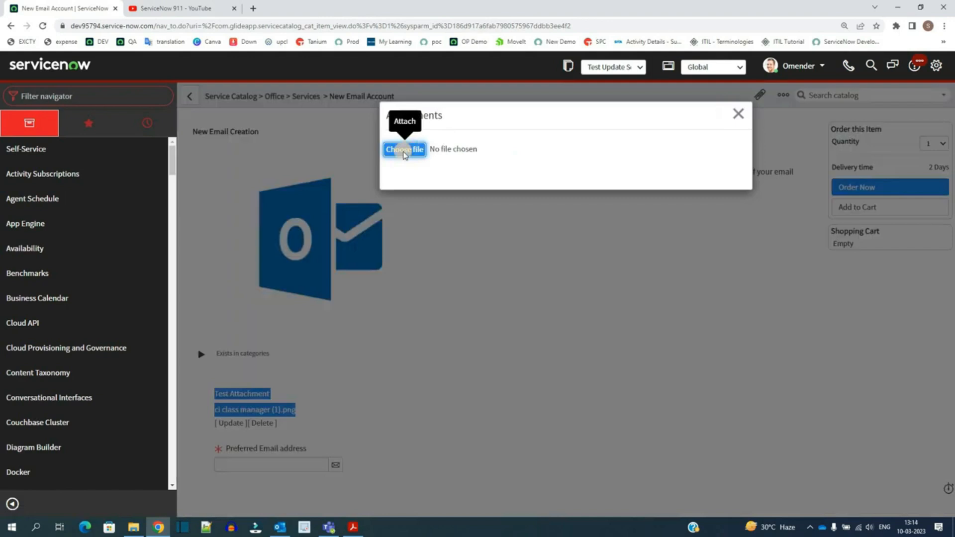
pyautogui.click(404, 151)
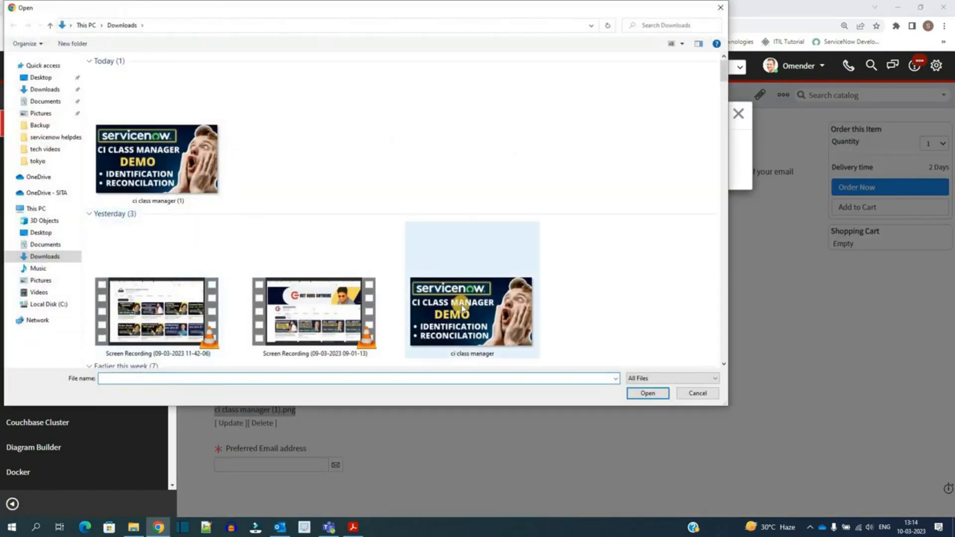
pyautogui.scroll(-3, 457, 298)
pyautogui.doubleClick(163, 322)
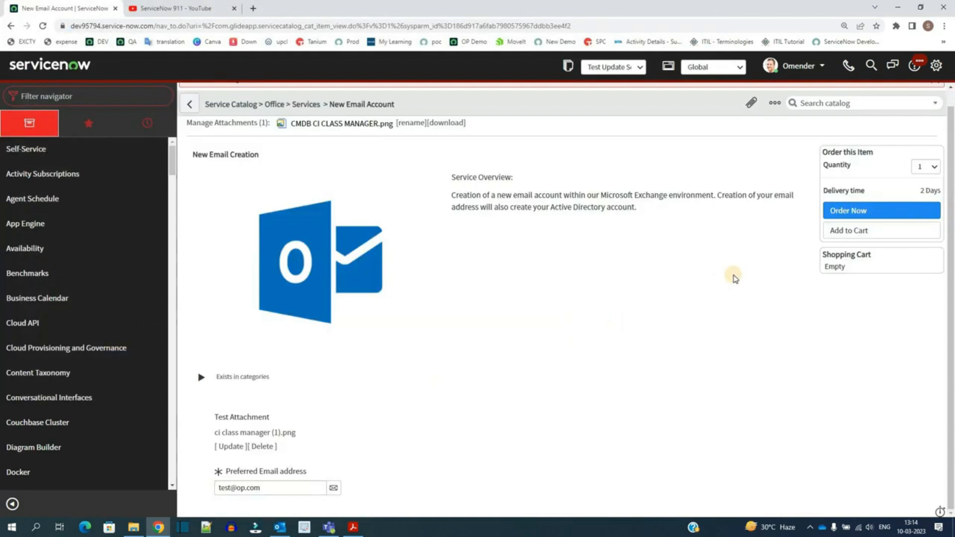
pyautogui.click(850, 211)
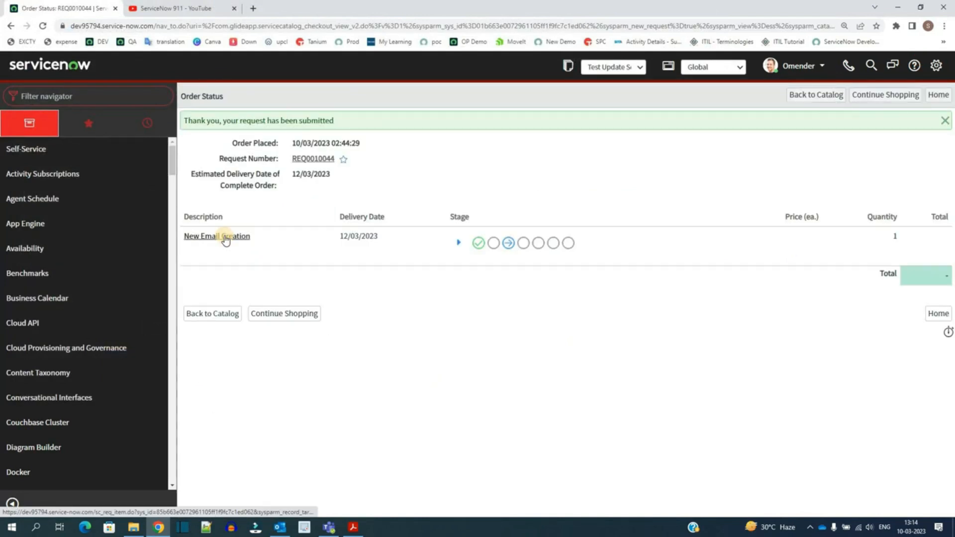
# Step: Open the submitted New Email Account requested item and its catalog task to check the Test Attachment variable
pyautogui.click(224, 237)
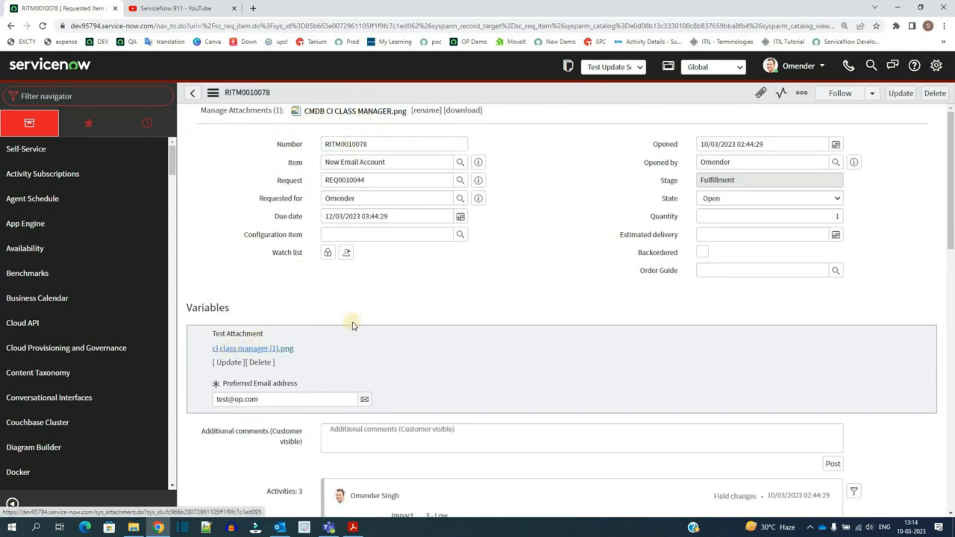
pyautogui.scroll(-6, 222, 405)
pyautogui.scroll(-9, 226, 411)
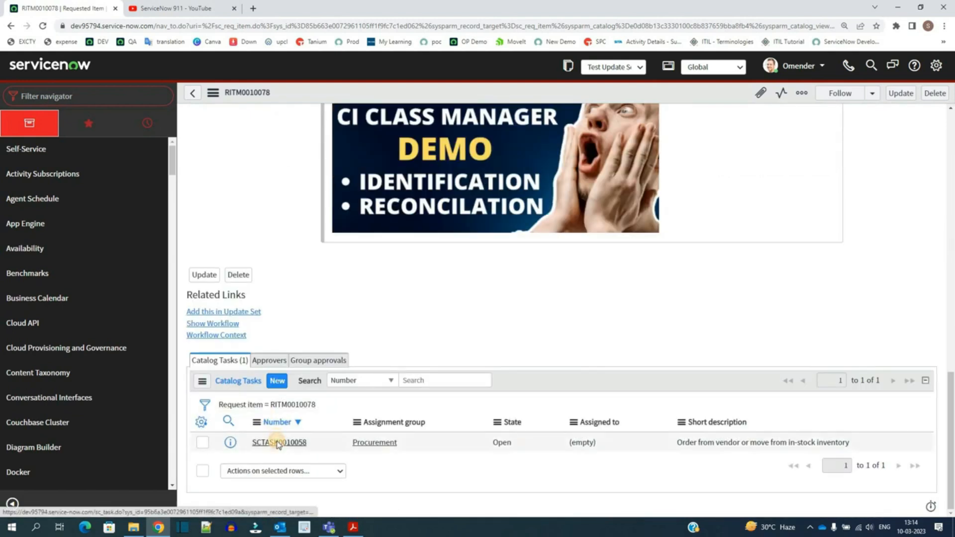
pyautogui.click(278, 443)
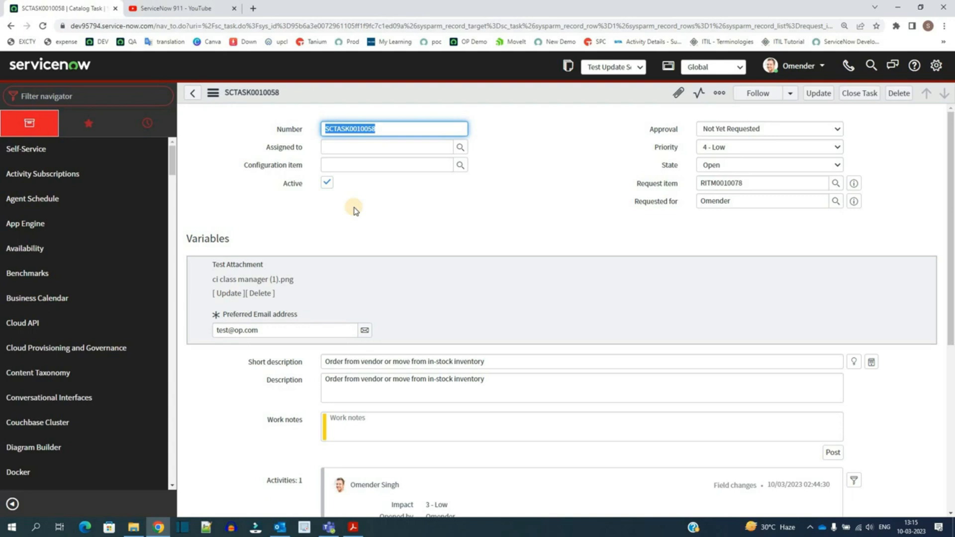
pyautogui.click(261, 285)
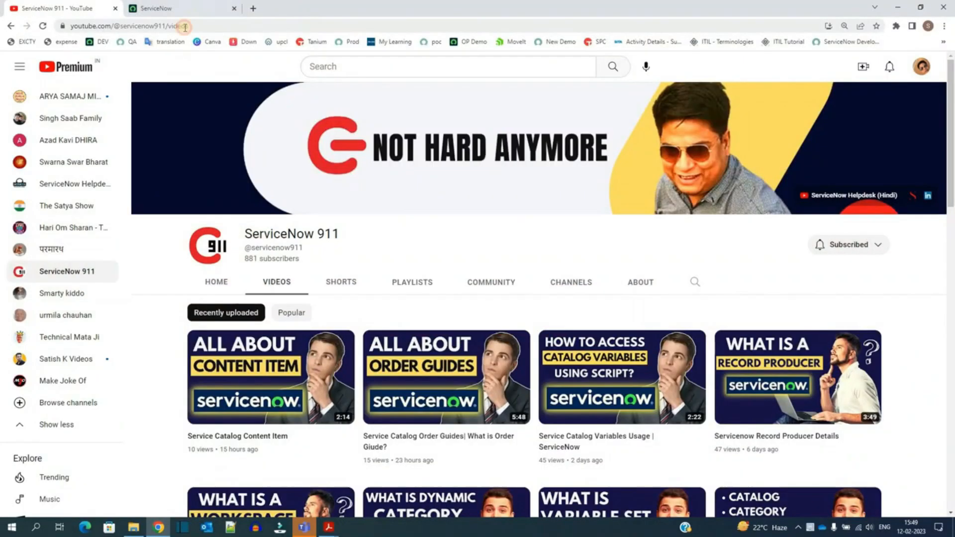
# Step: Open the catalog Request Reports and the [Catalog] Item Diagnostic Results report
pyautogui.click(193, 10)
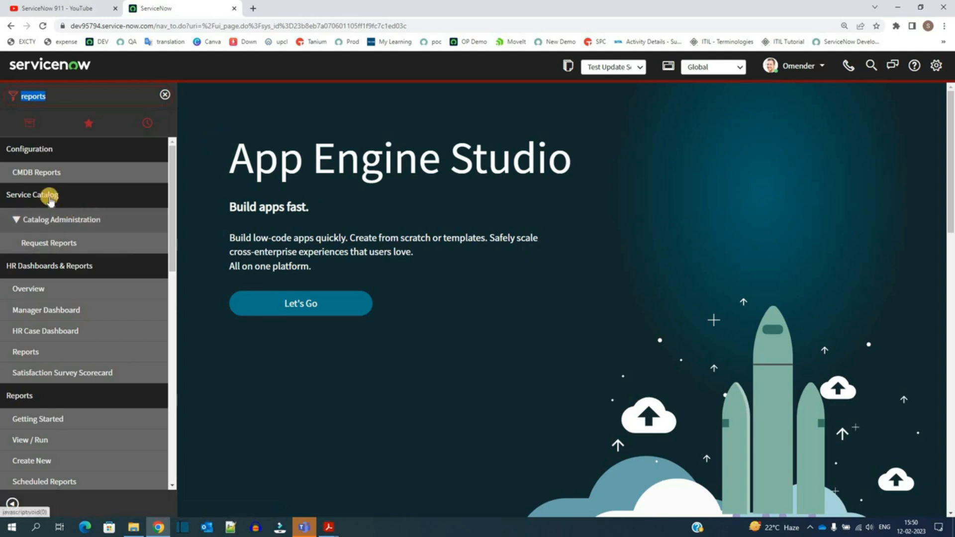
pyautogui.click(42, 246)
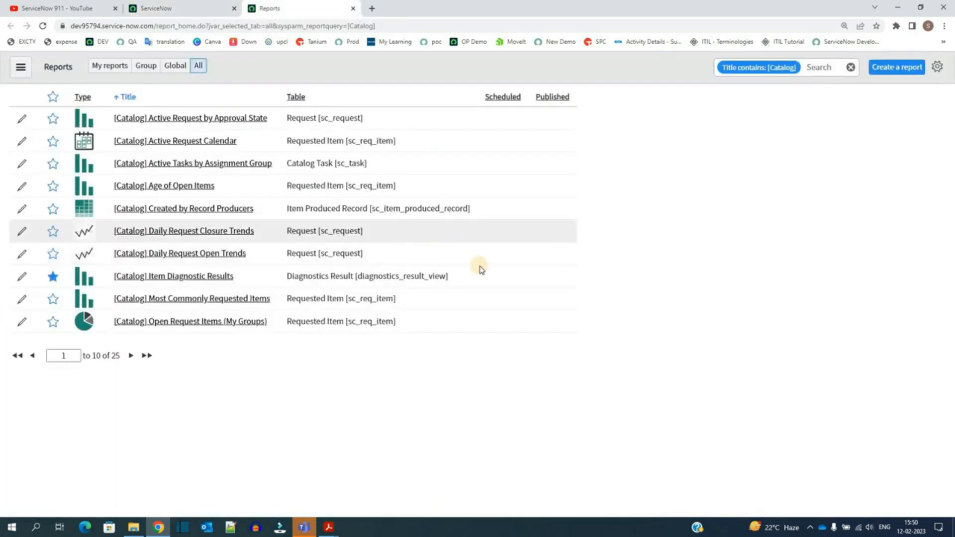
pyautogui.moveTo(480, 277); pyautogui.dragTo(144, 276)
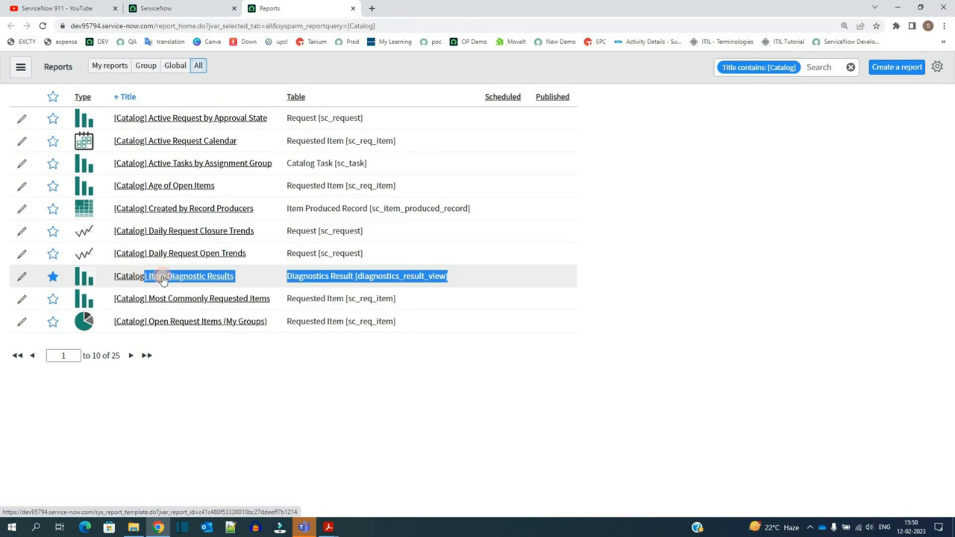
pyautogui.click(162, 277)
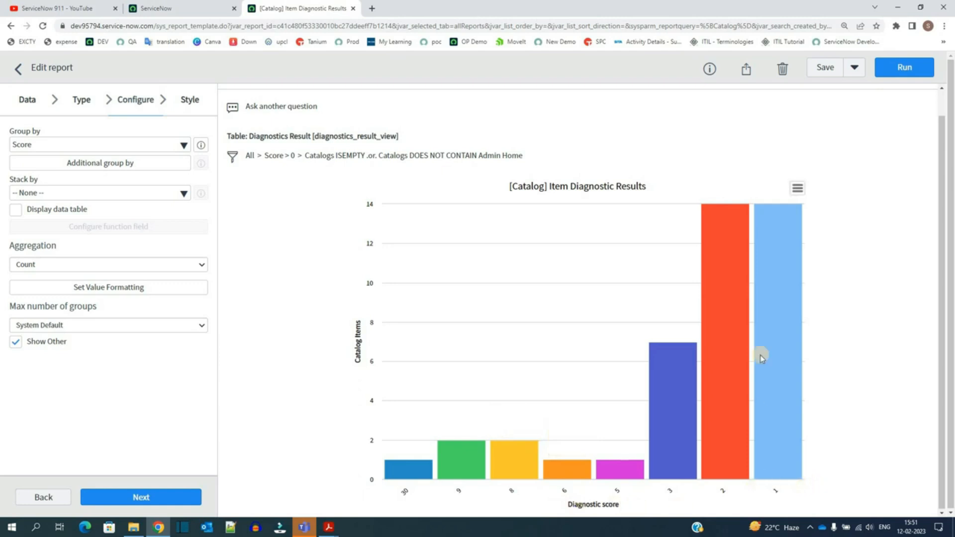
# Step: Drill into the diagnostic score 1 bar and inspect the Tuition Reimbursement Request item's diagnostic details
pyautogui.moveTo(769, 281)
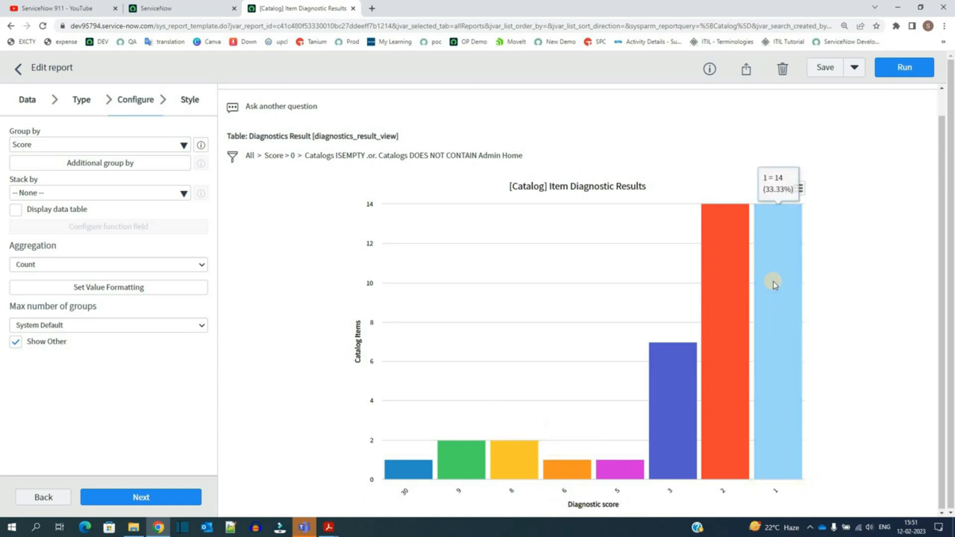
pyautogui.click(777, 340)
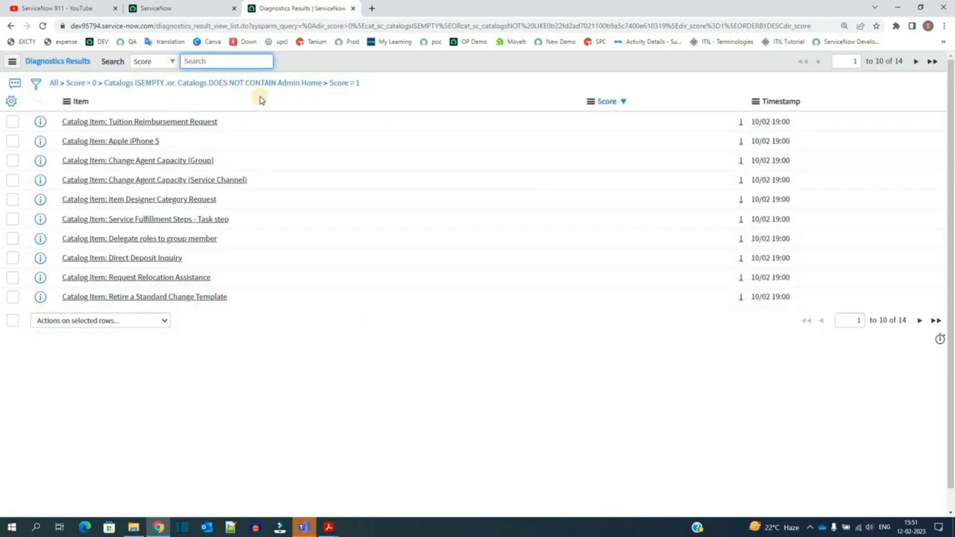
pyautogui.moveTo(274, 197); pyautogui.dragTo(264, 341)
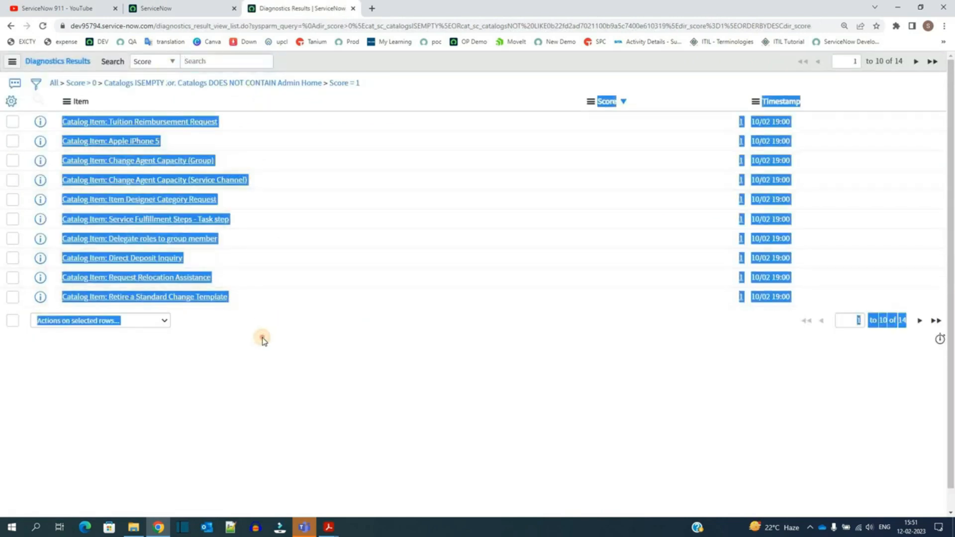
pyautogui.click(263, 340)
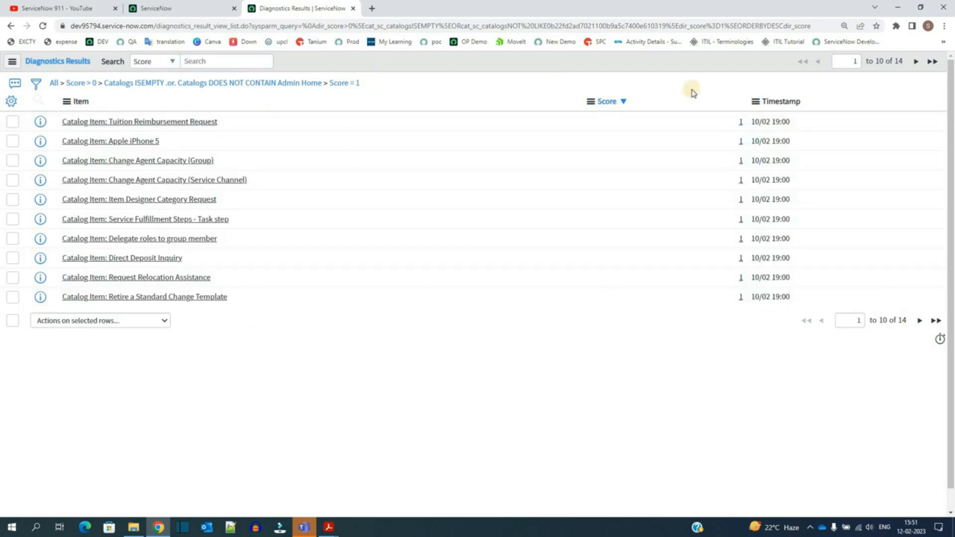
pyautogui.click(741, 121)
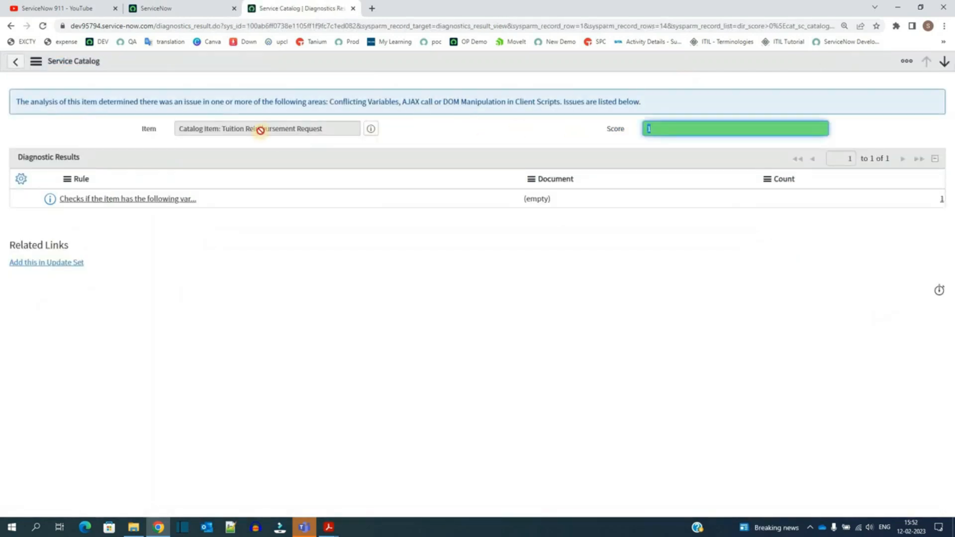
pyautogui.tripleClick(260, 129)
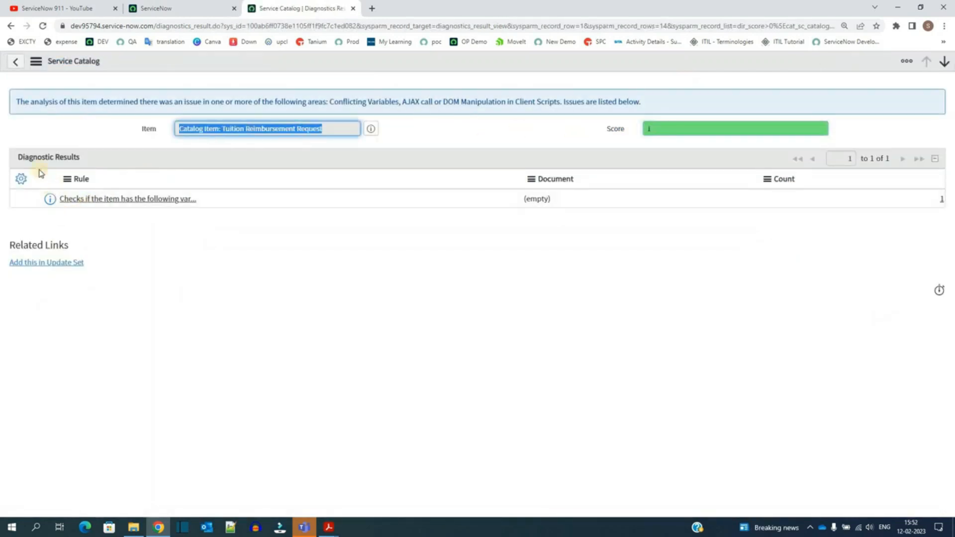
pyautogui.click(48, 201)
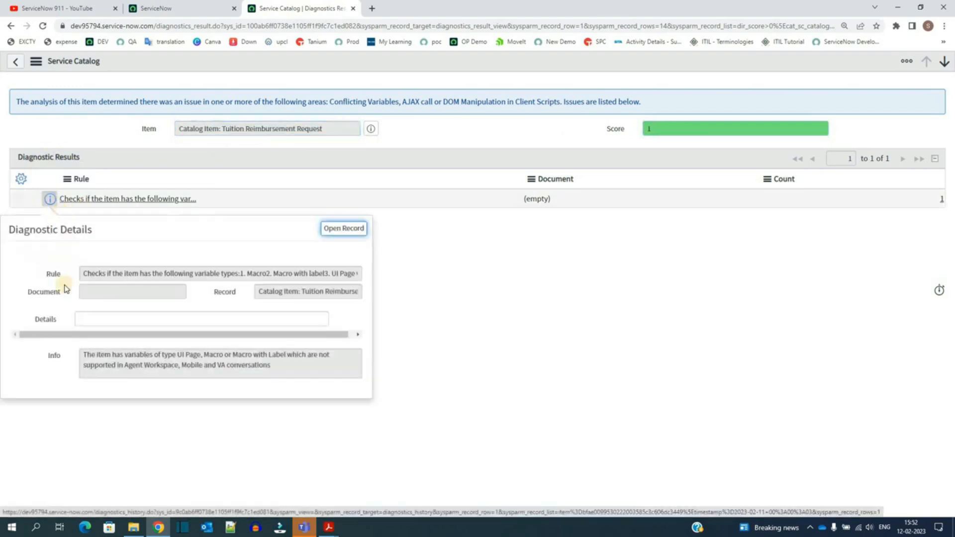
pyautogui.moveTo(158, 364); pyautogui.dragTo(283, 370)
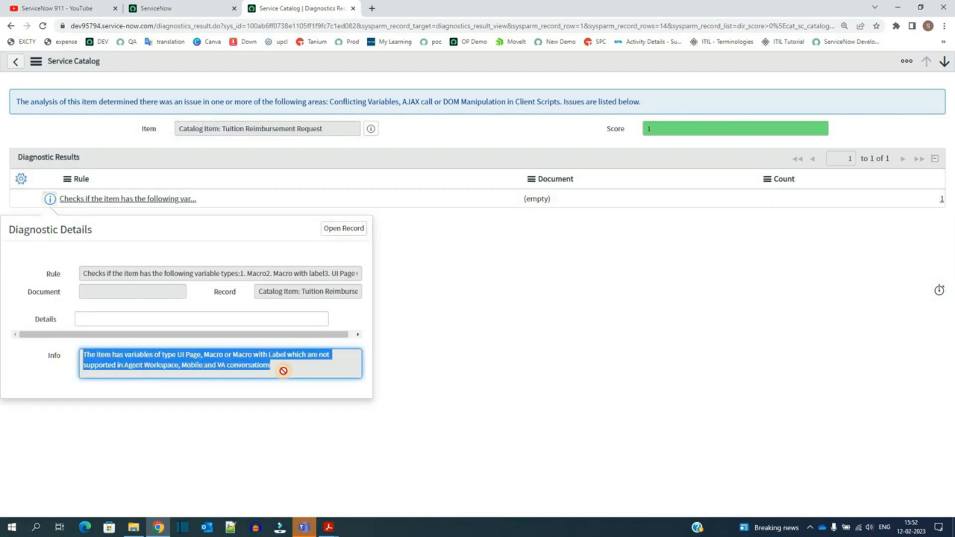
pyautogui.click(283, 371)
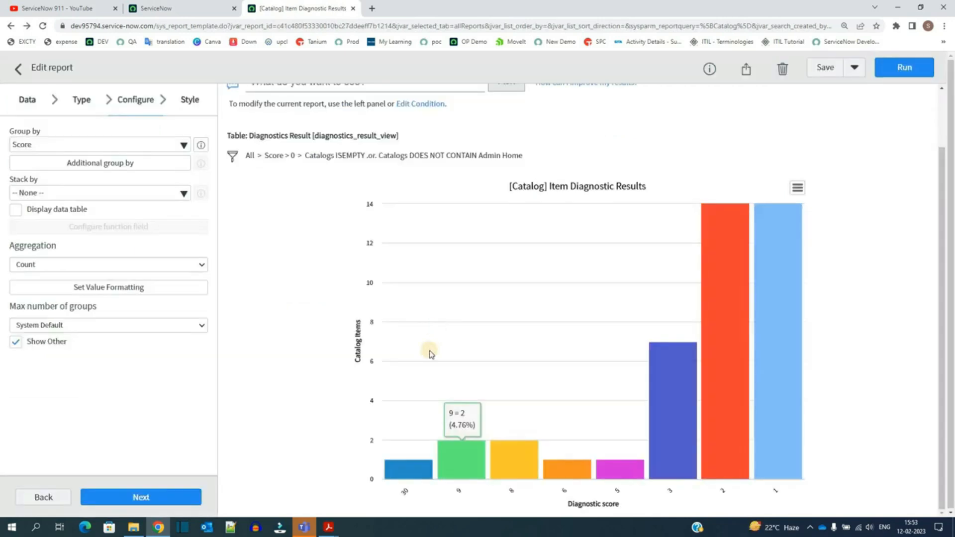
# Step: Drill into the diagnostic score 30 bar and inspect the Create a new Export Set item's diagnostic rules and details
pyautogui.click(398, 472)
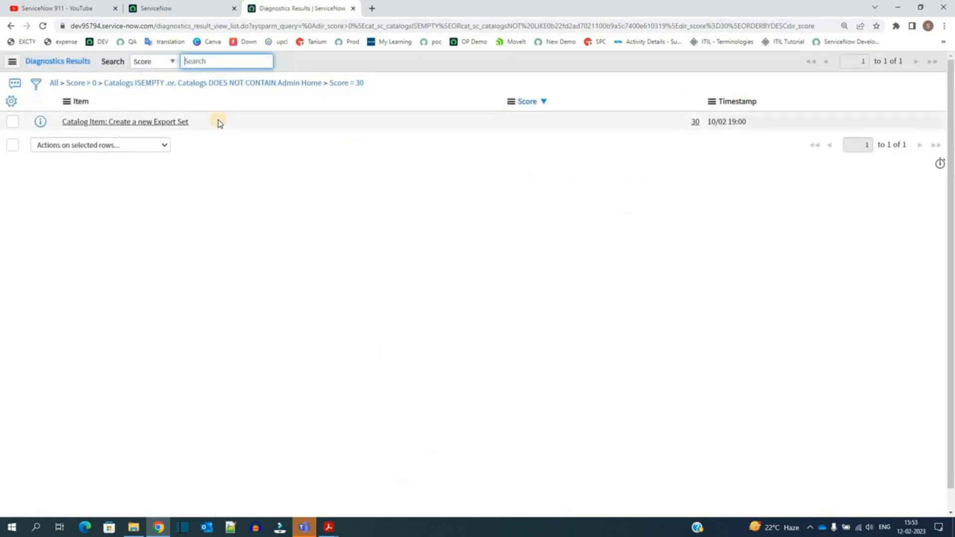
pyautogui.click(117, 122)
pyautogui.moveTo(189, 122); pyautogui.dragTo(90, 122)
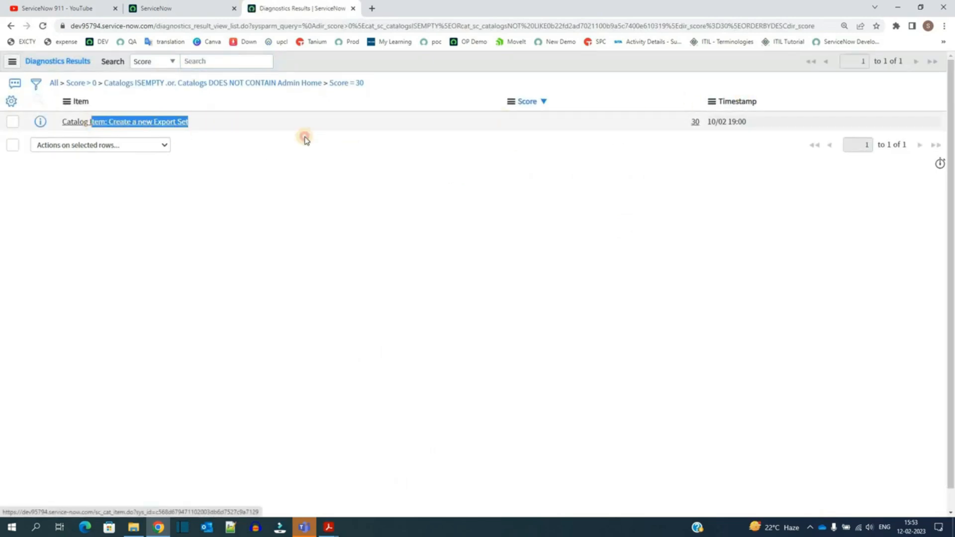
pyautogui.click(621, 155)
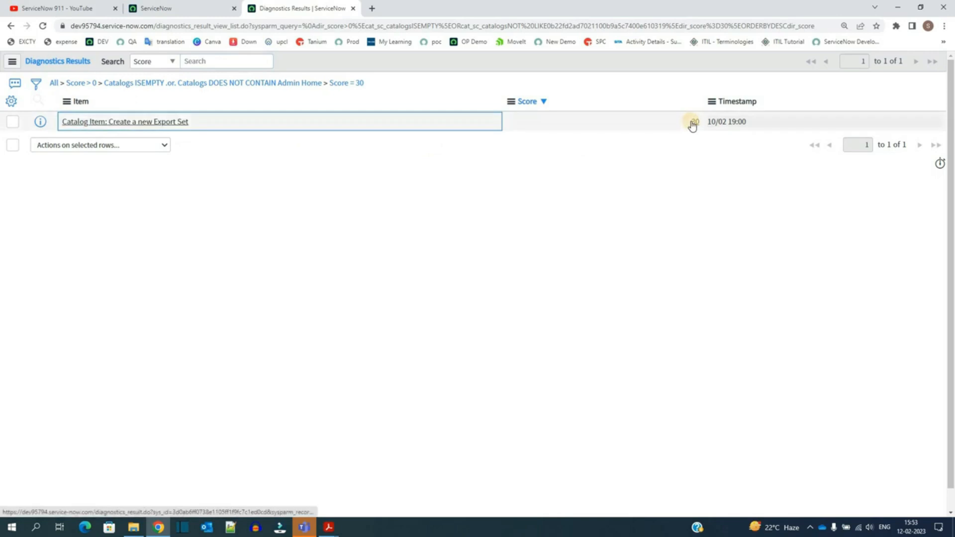
pyautogui.click(692, 123)
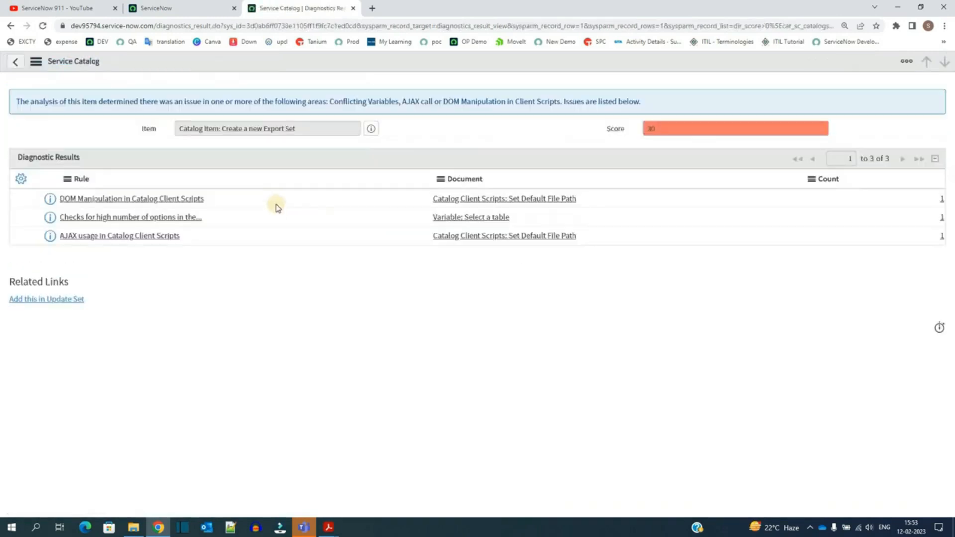
pyautogui.moveTo(276, 188); pyautogui.dragTo(272, 268)
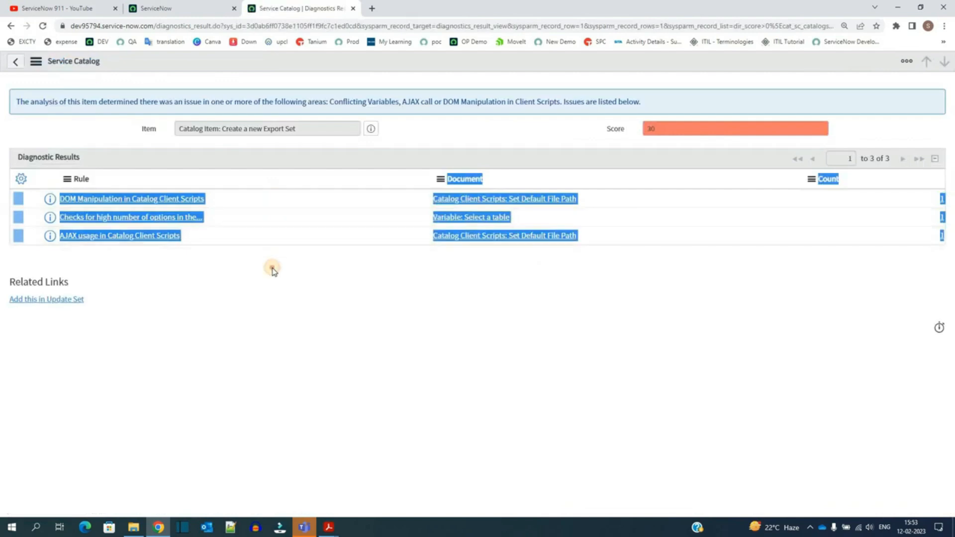
pyautogui.click(272, 268)
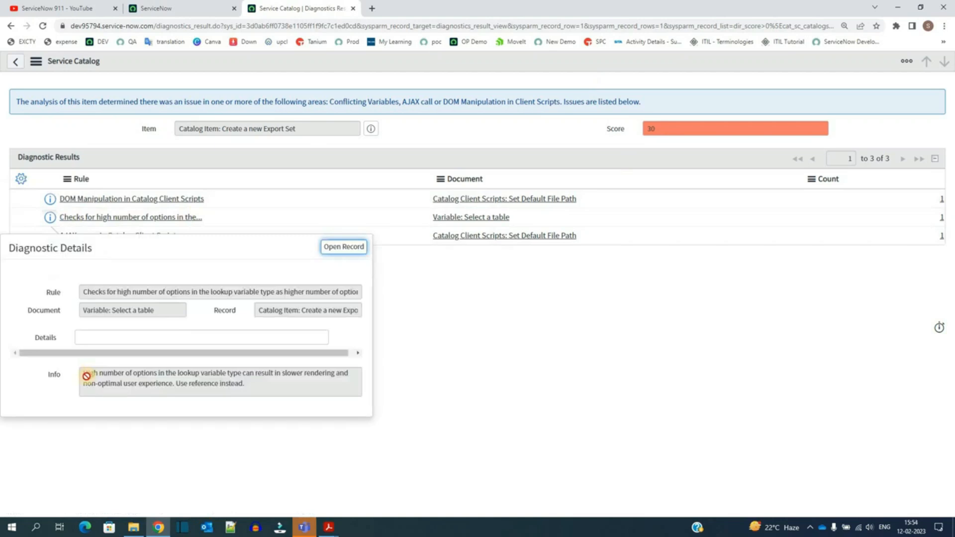
pyautogui.tripleClick(87, 376)
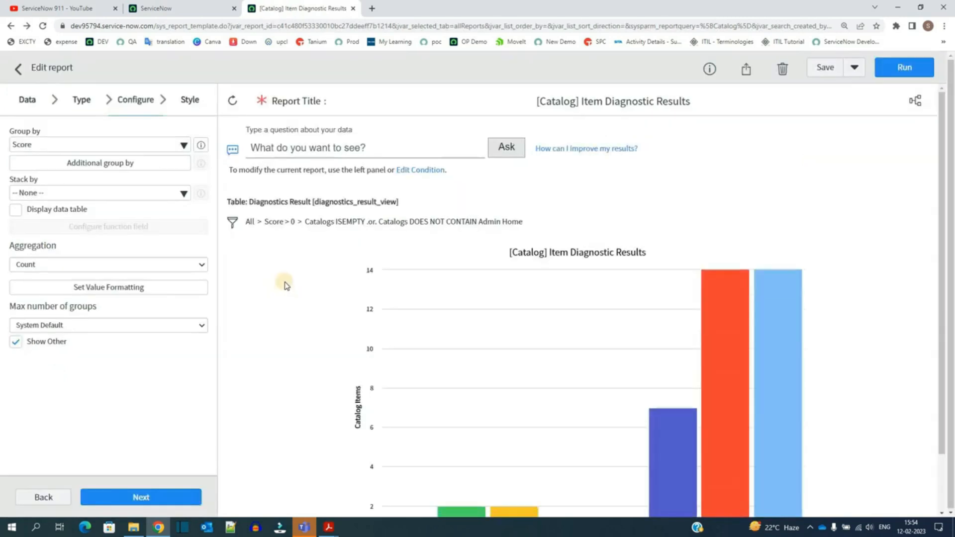
pyautogui.scroll(-2, 283, 278)
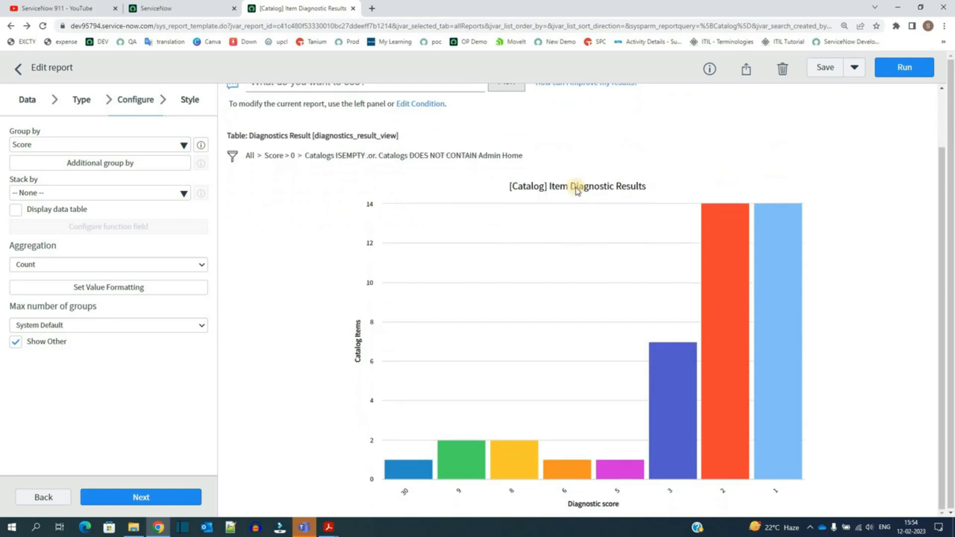